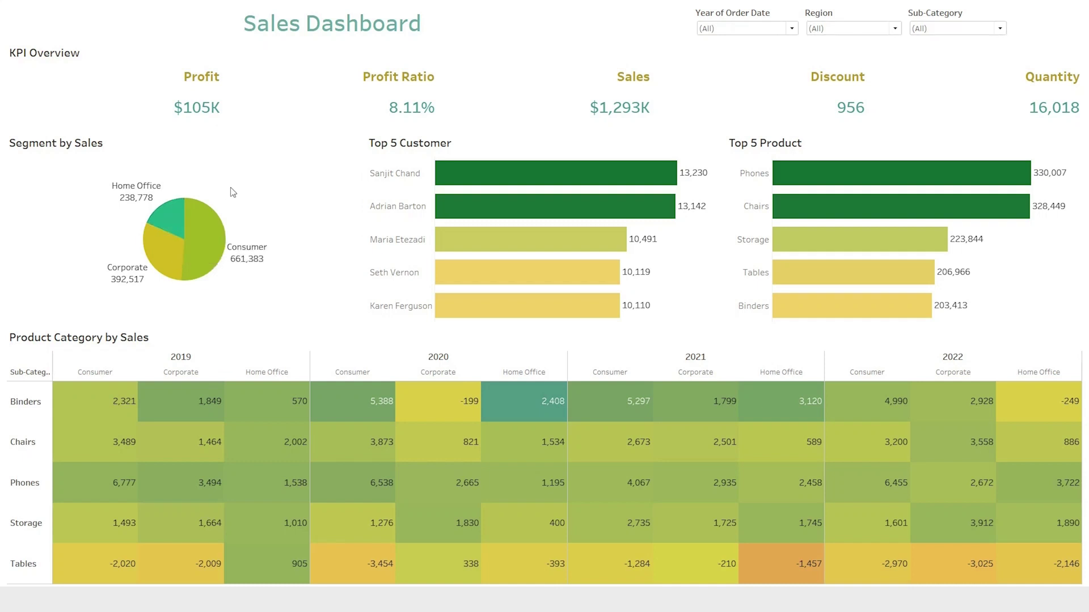
- Select and deselect marks in the segment pie, the customer bars and the category table to check whether they filter the other charts
mouse_move(160, 217)
click(209, 230)
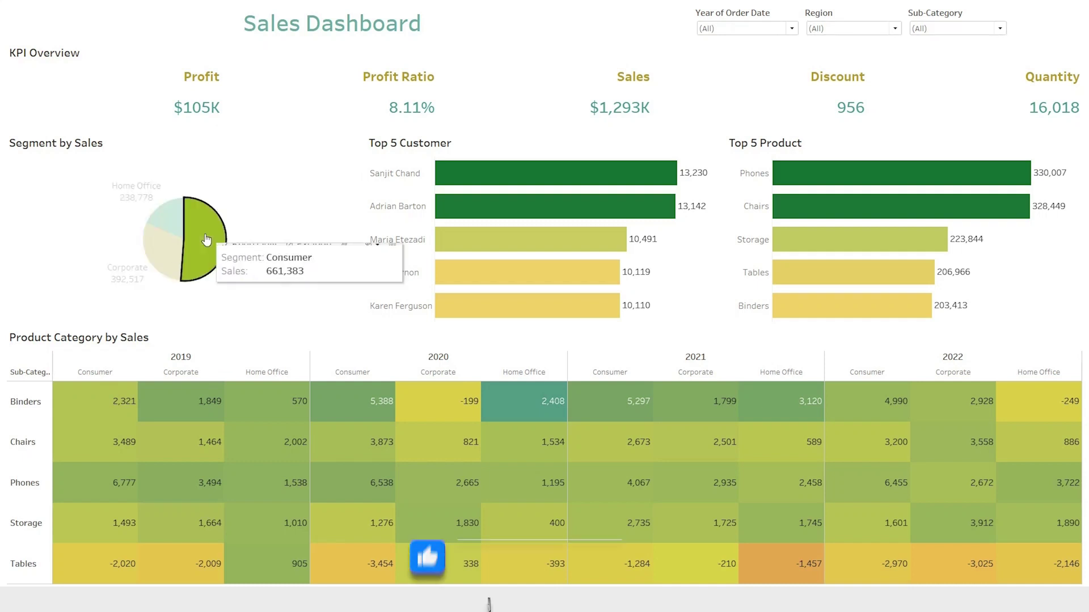
click(209, 230)
click(460, 179)
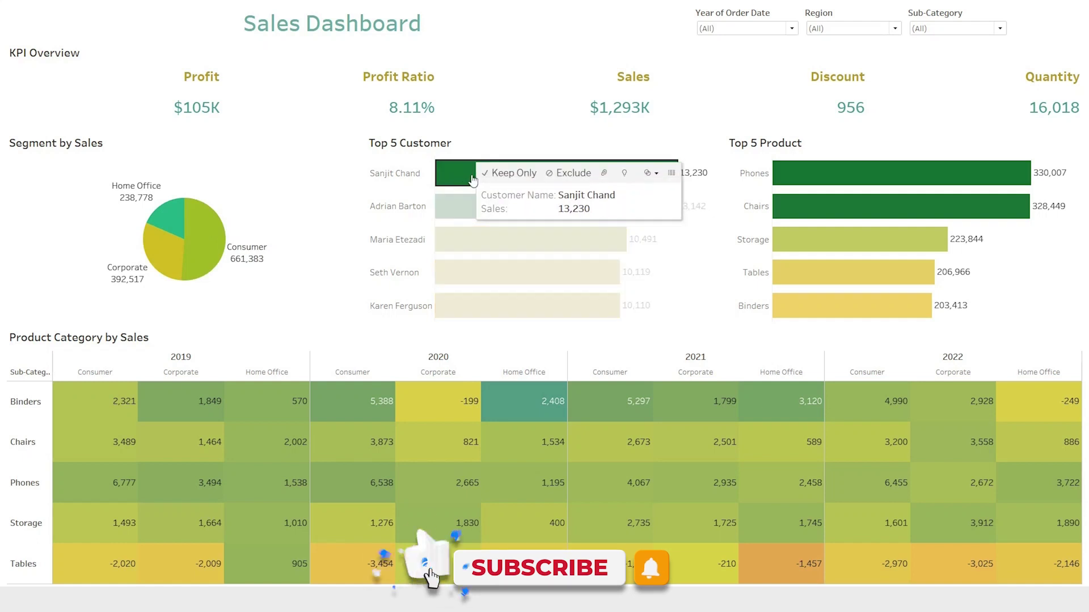
click(460, 180)
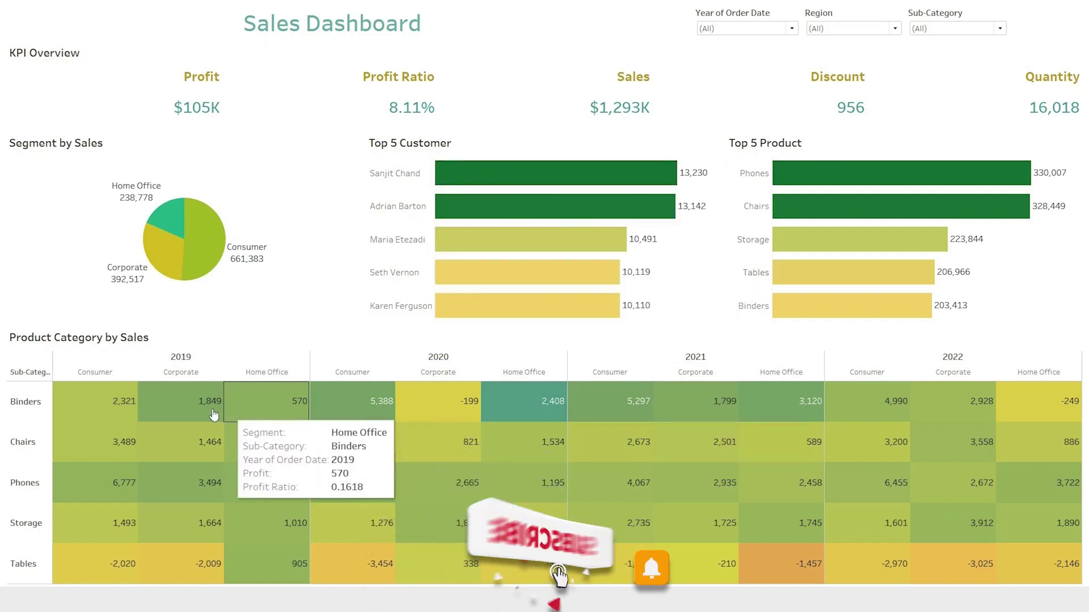
mouse_move(154, 416)
click(97, 409)
click(98, 409)
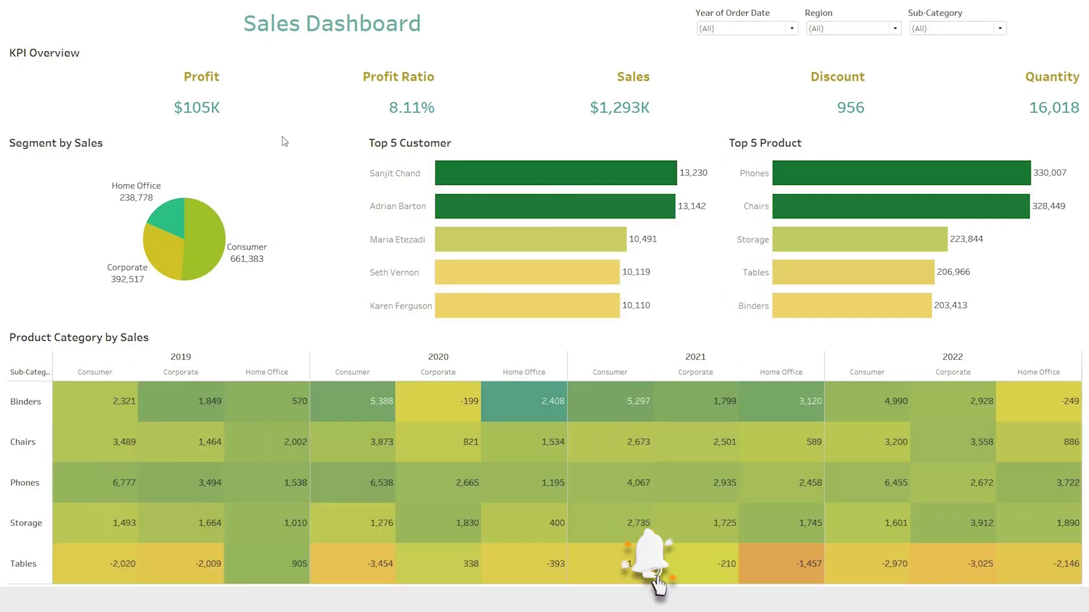
- Try excluding 2020 in the Year of Order Date filter, restore all years, and view the Region filter's options
click(740, 29)
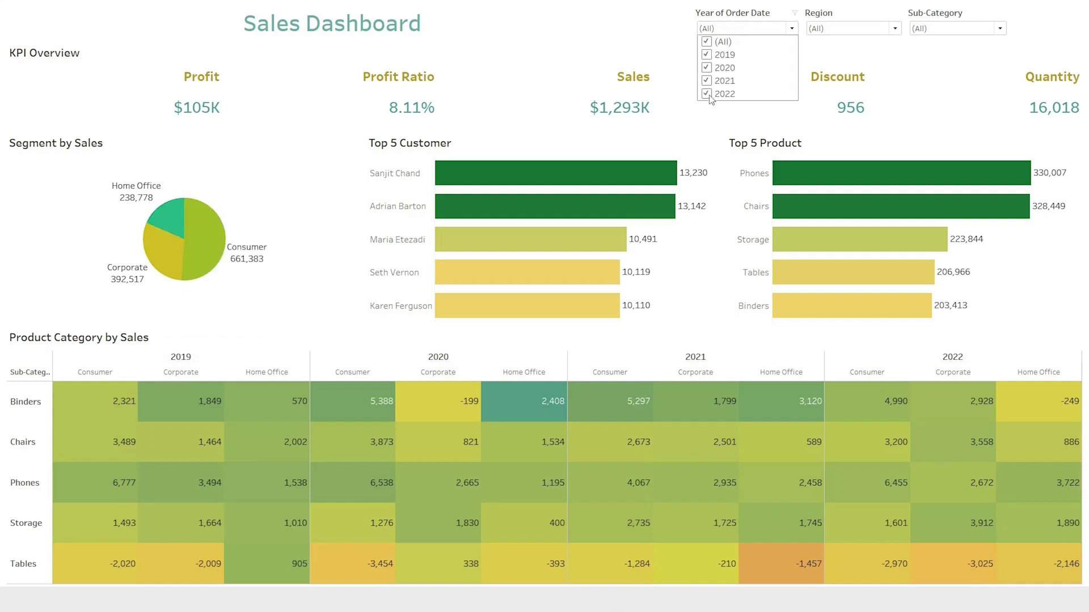
click(707, 68)
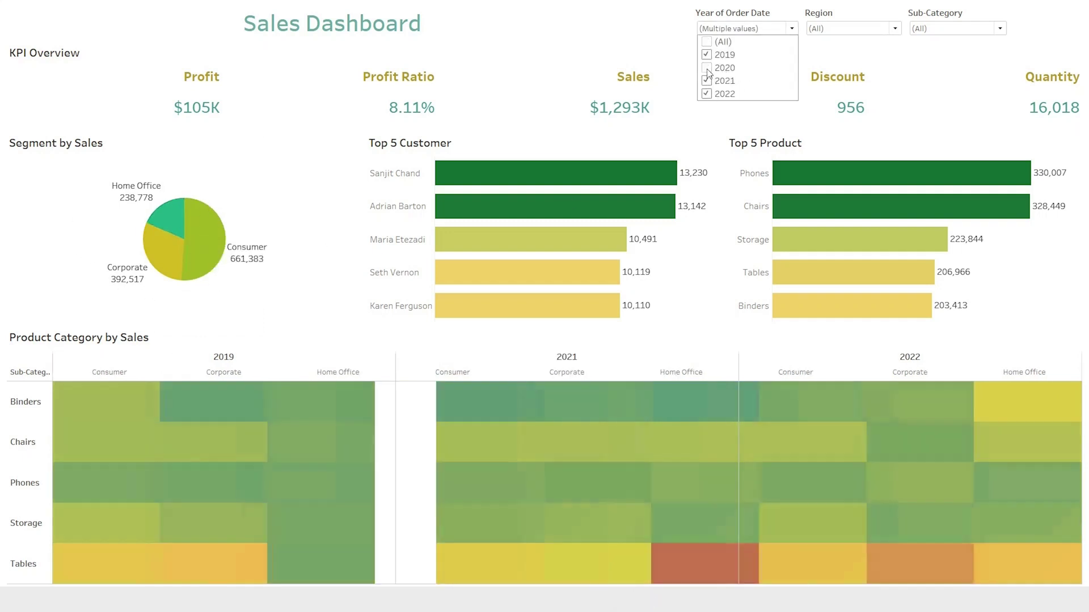
click(707, 67)
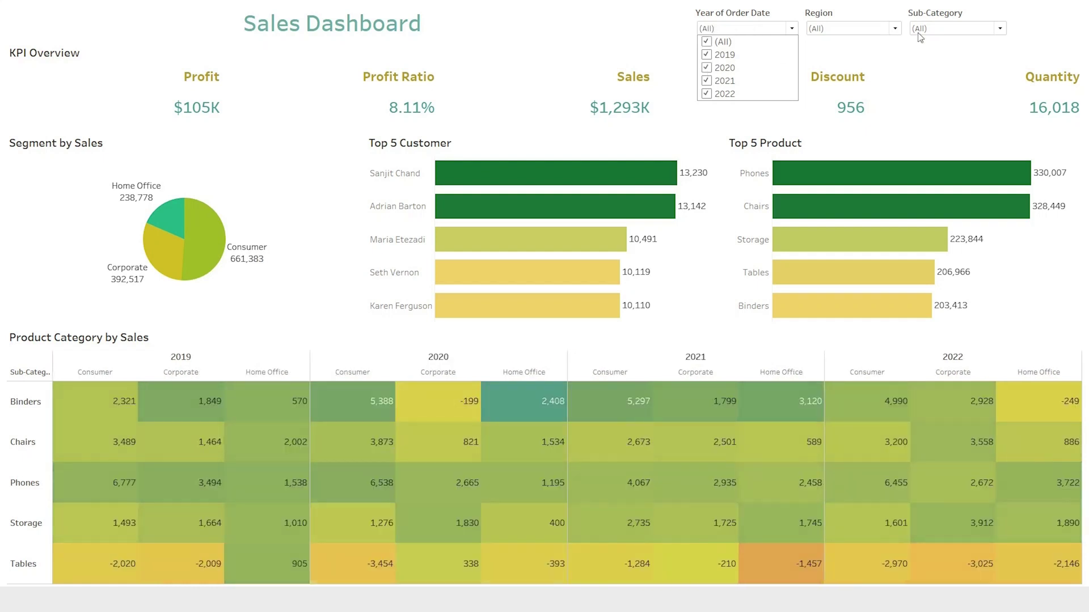
click(851, 28)
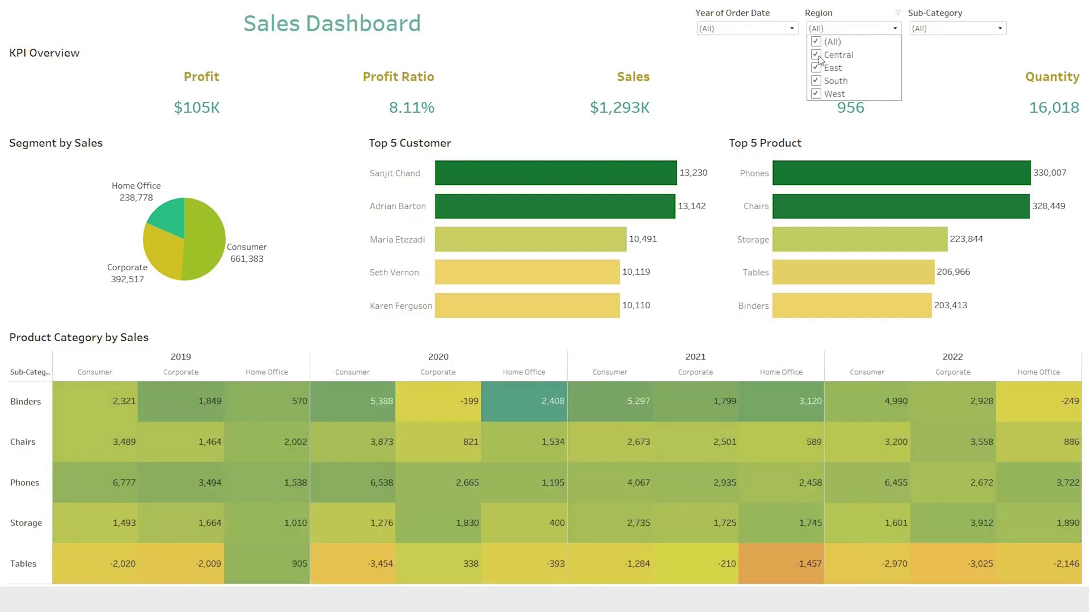
click(695, 77)
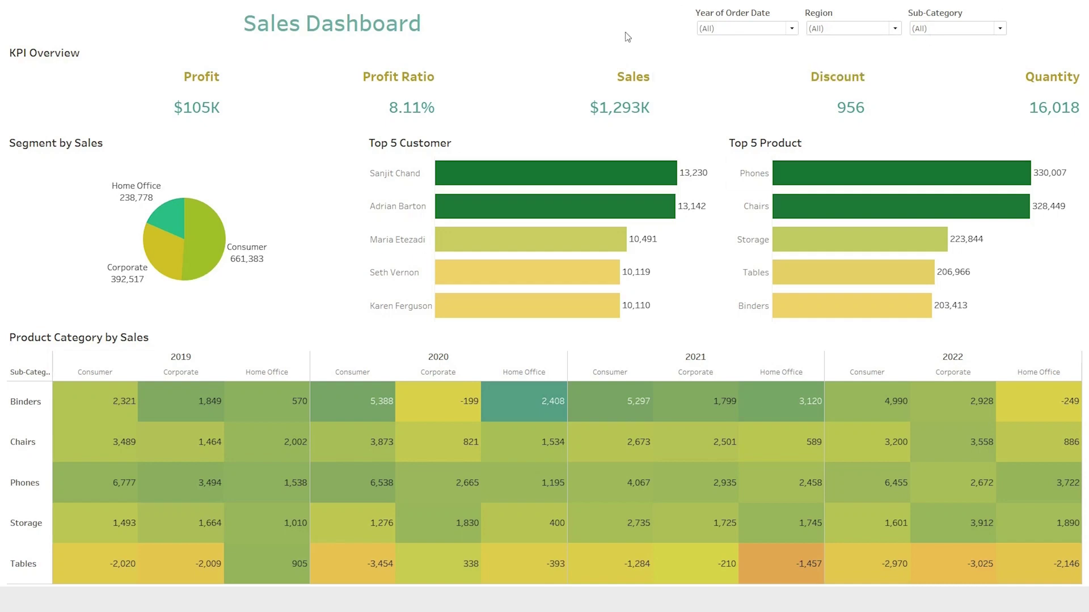
- Exit presentation mode and set the Segment by Sales chart to be used as a filter for the dashboard
key(Escape)
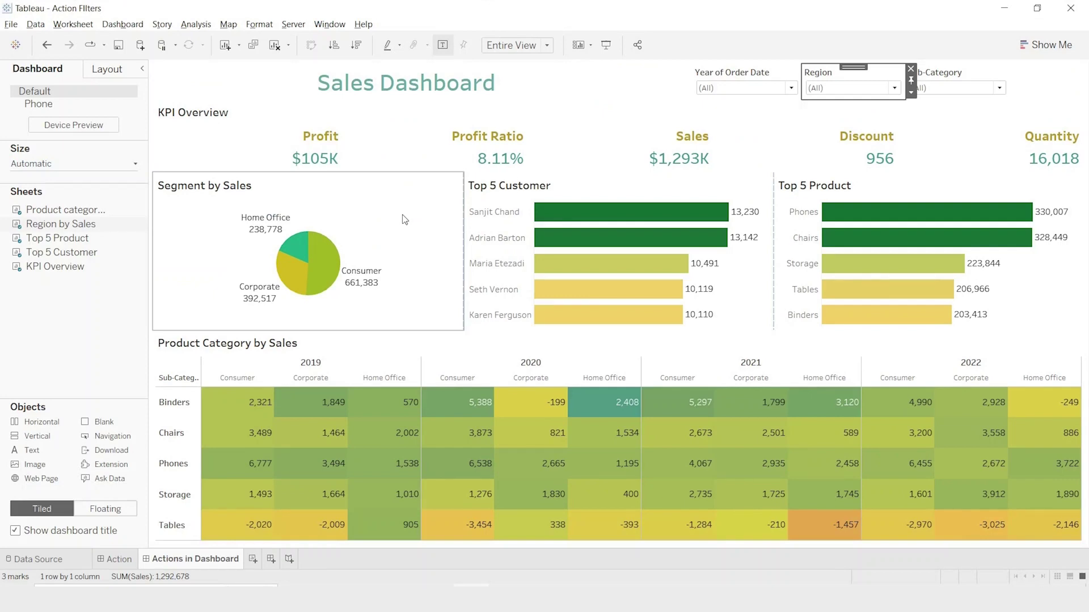
click(384, 225)
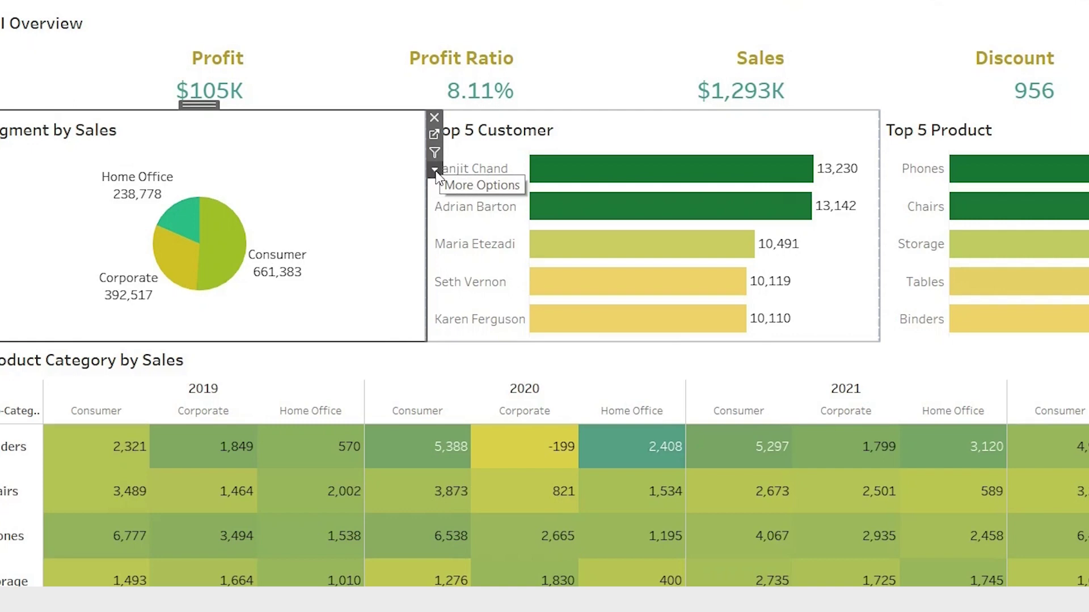
click(434, 170)
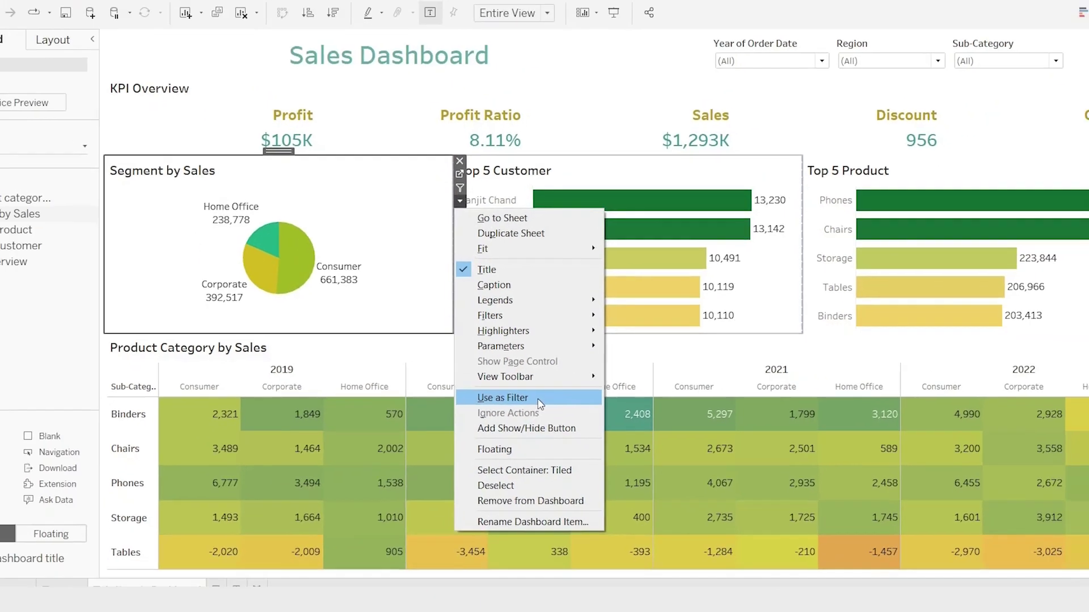
click(531, 431)
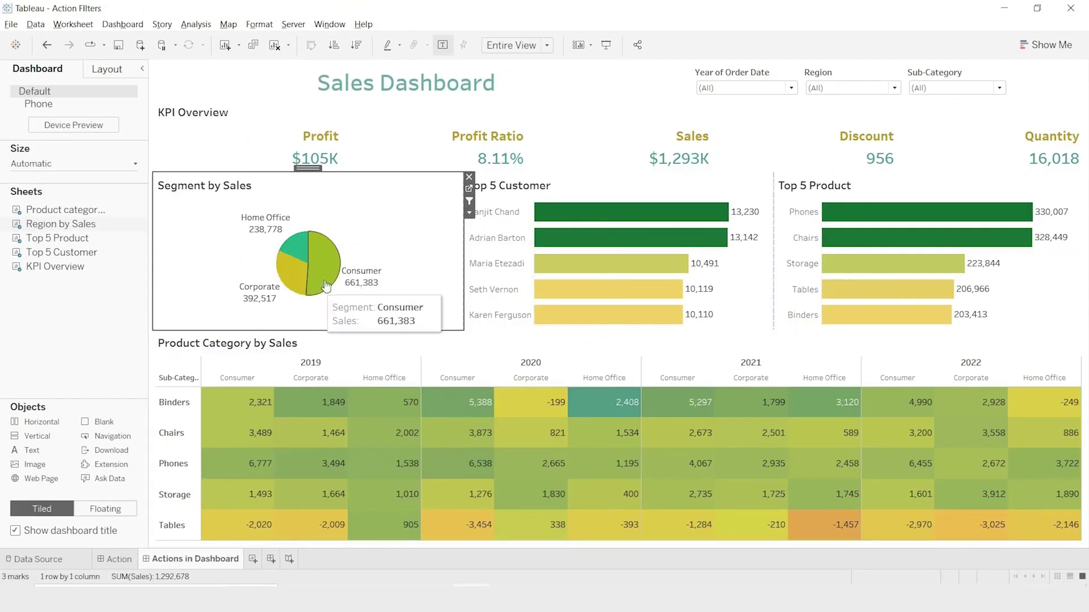
- Test the pie chart filter with the Home Office, Corporate and Consumer segments, and clear the selection
click(297, 252)
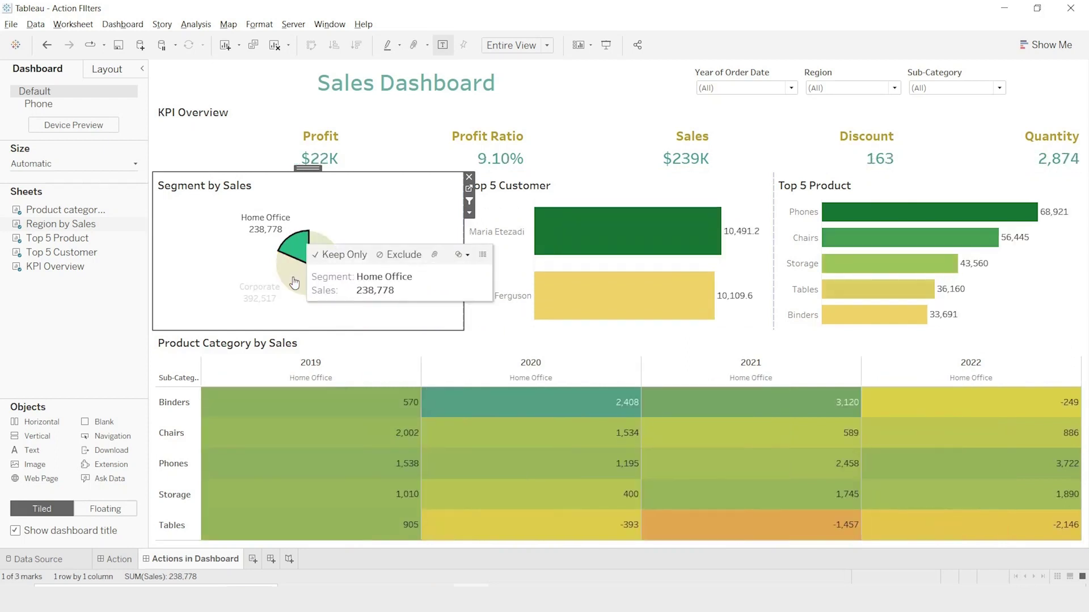
click(292, 269)
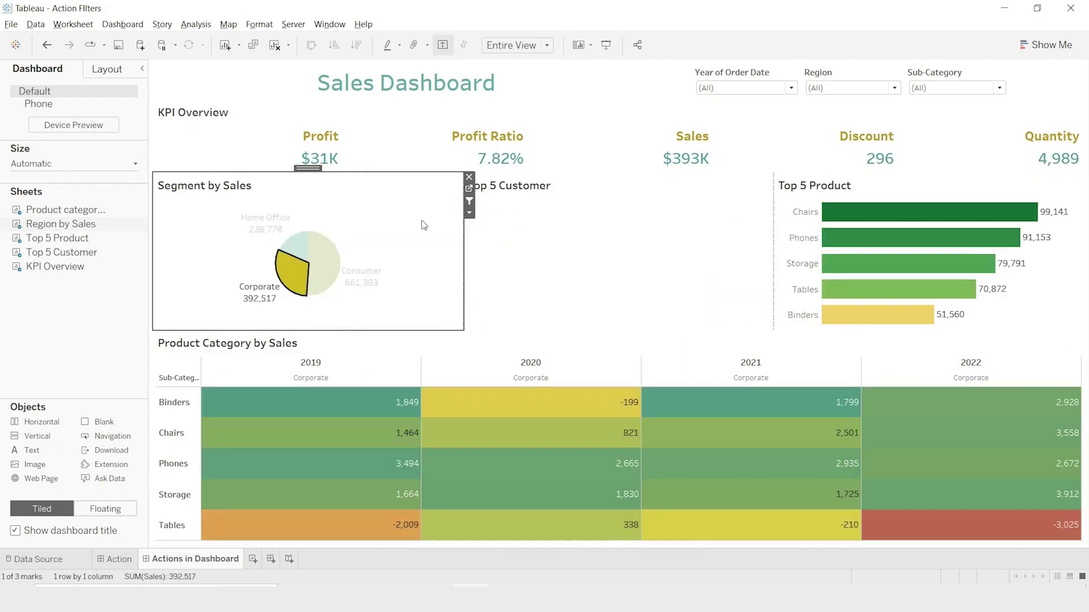
click(334, 261)
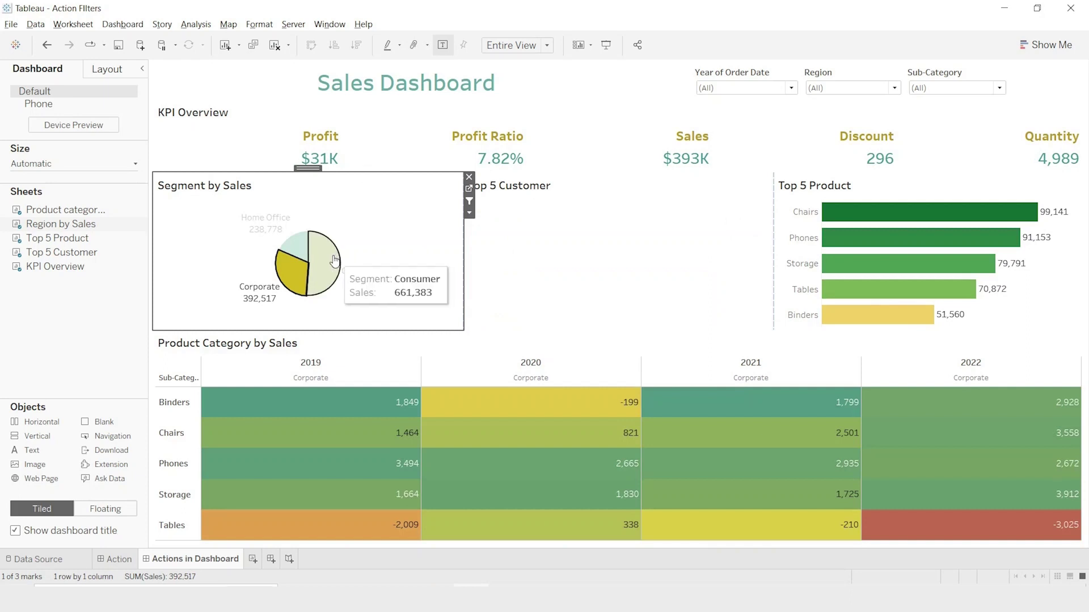
click(395, 215)
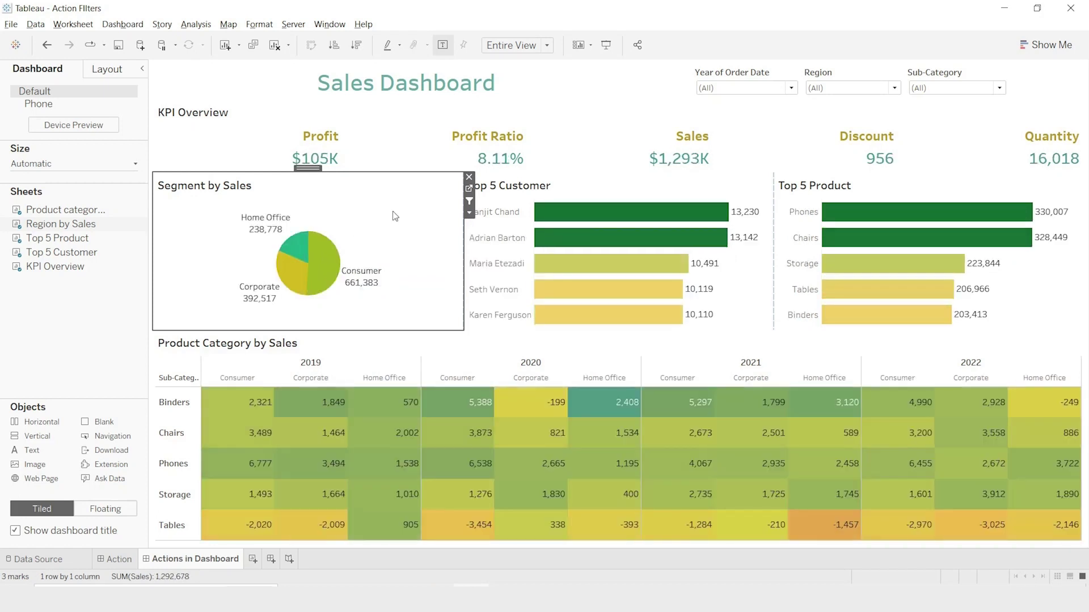
- With the Home Office segment selected, open the Top 5 Customer worksheet and add its Segment action filter to context
click(294, 248)
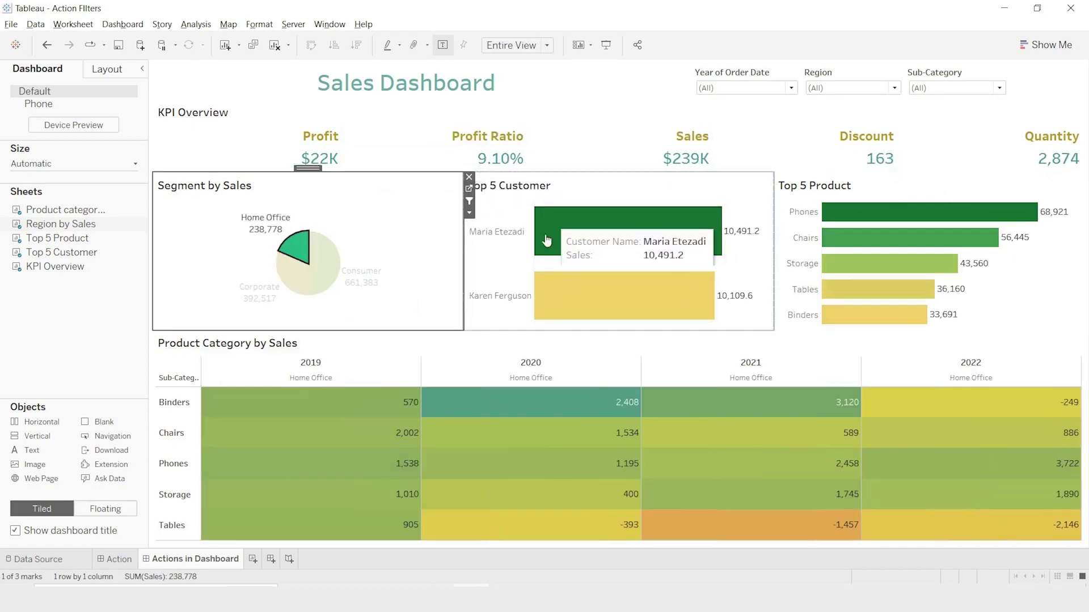
click(616, 193)
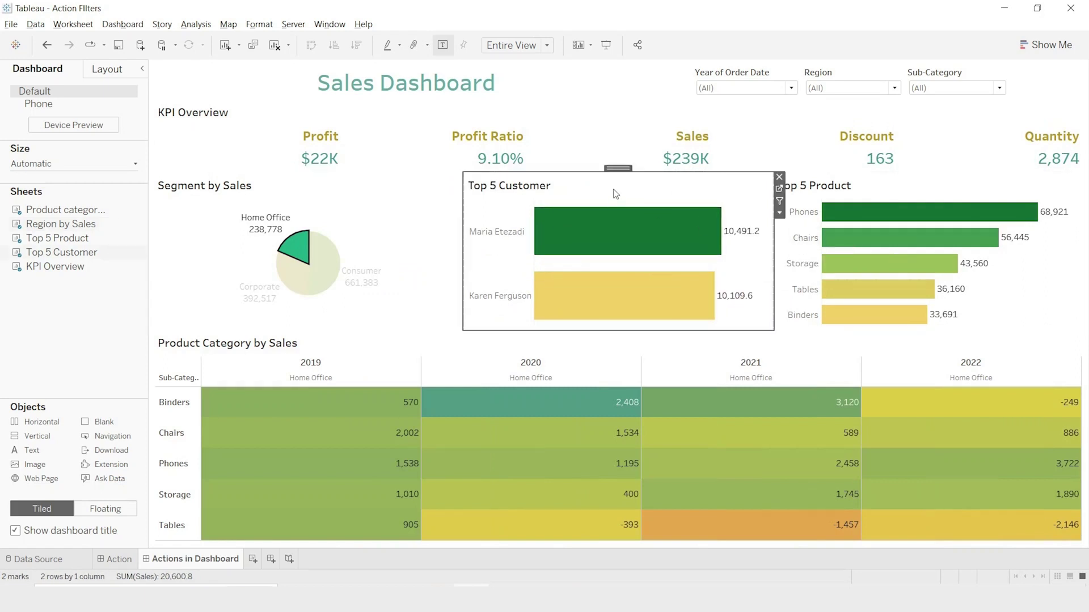
click(780, 188)
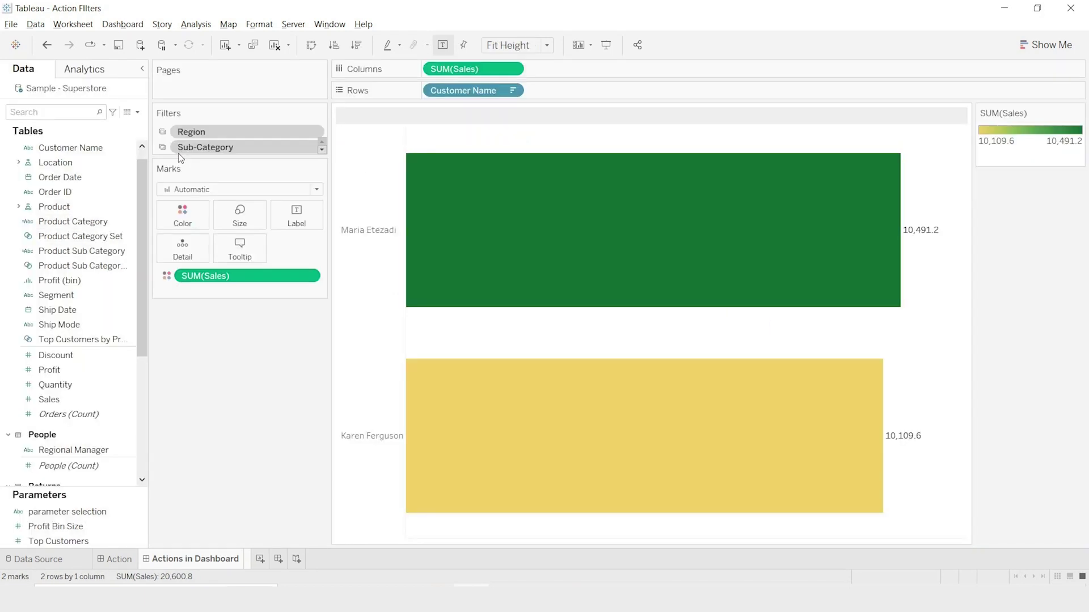
click(311, 178)
click(219, 239)
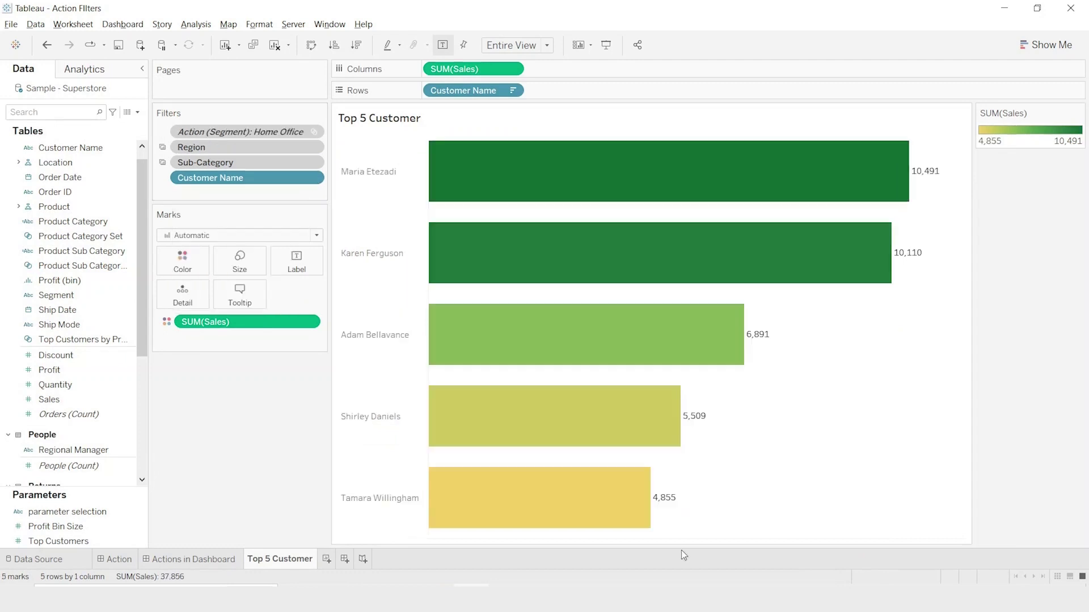
- Return to the Actions in Dashboard view, check how the Home Office segment filters the charts, and clear the selection
click(173, 557)
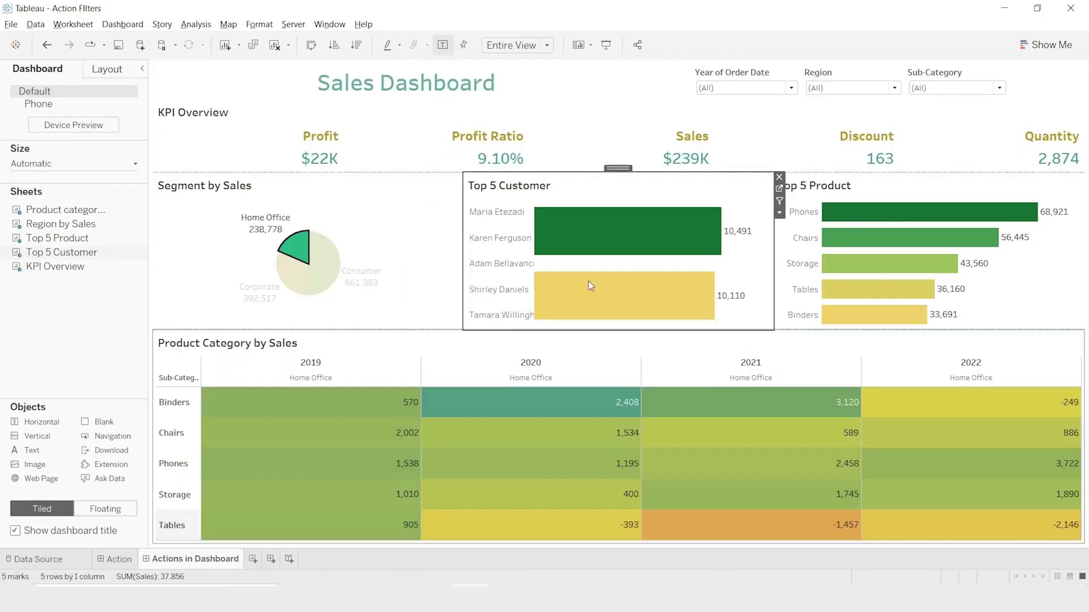
click(298, 249)
click(380, 234)
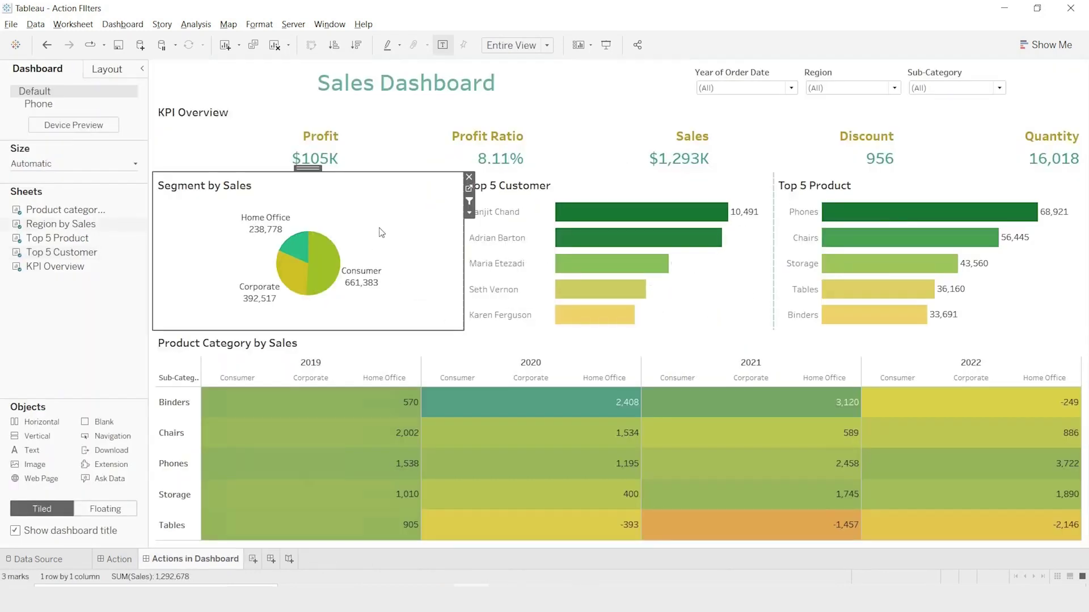
click(295, 247)
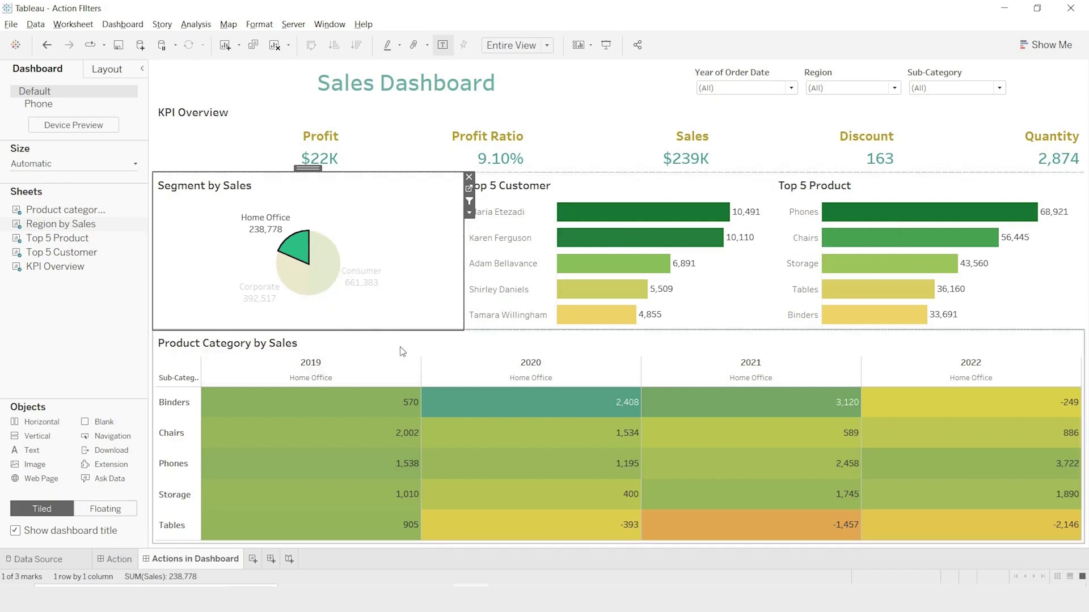
mouse_move(299, 253)
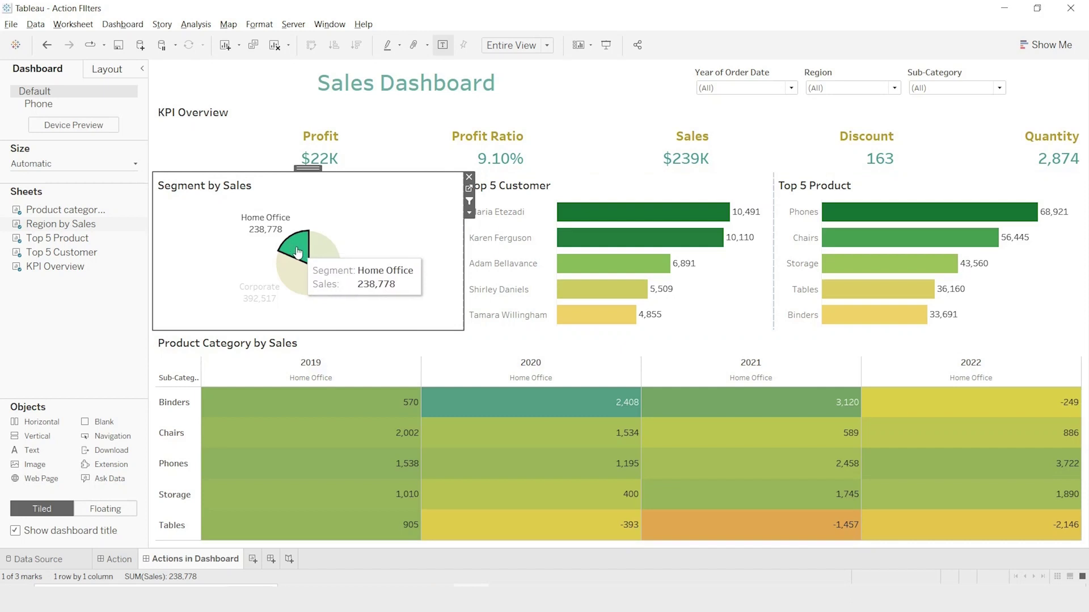
click(411, 223)
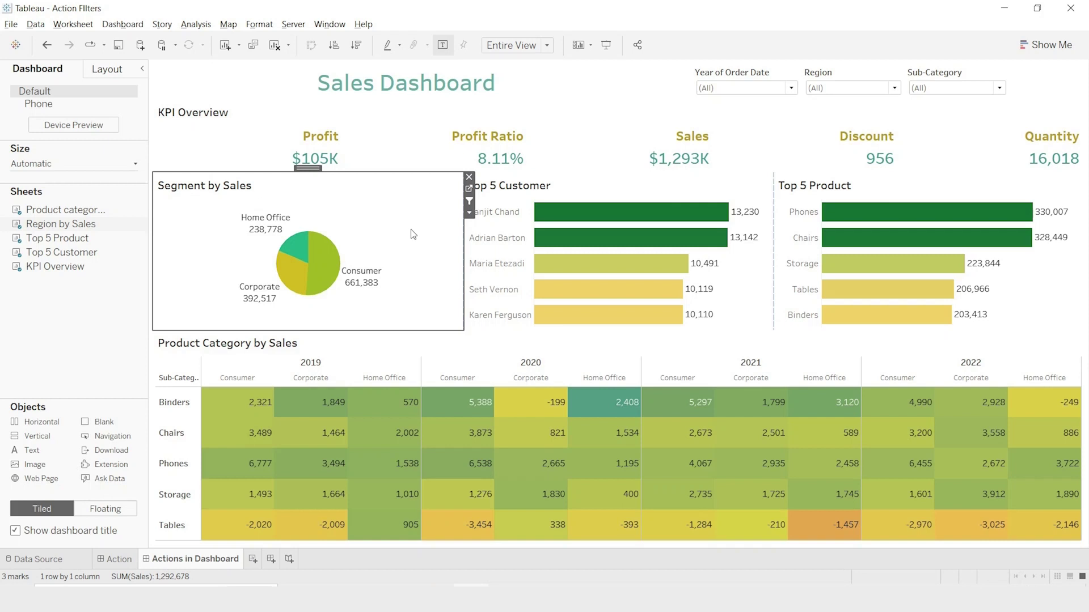
- Open the dashboard's Actions dialog, move it clear of the pie chart, and select the generated filter action
click(123, 24)
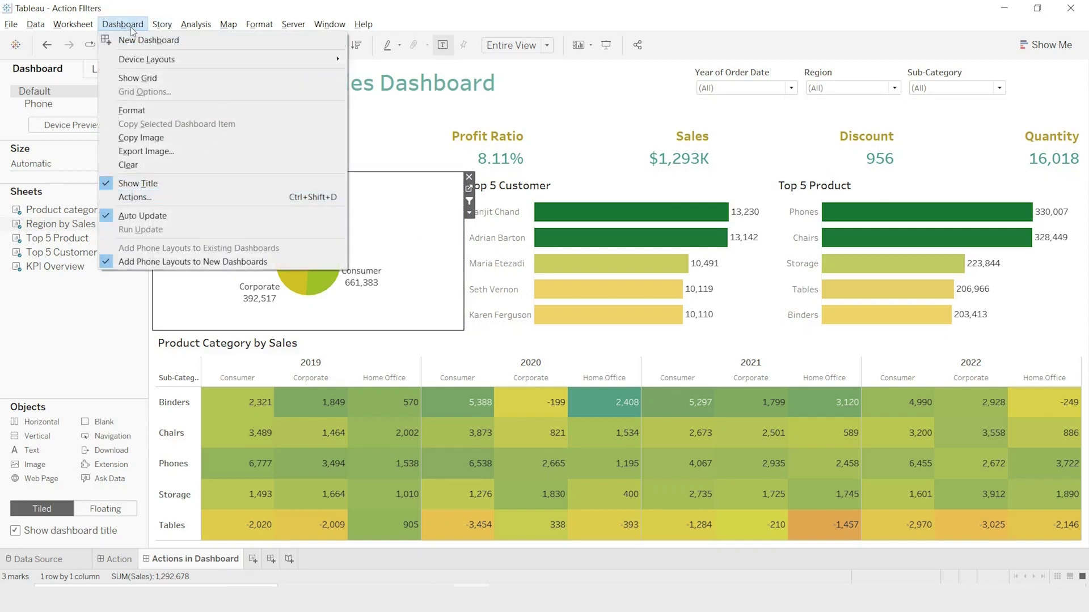
click(139, 197)
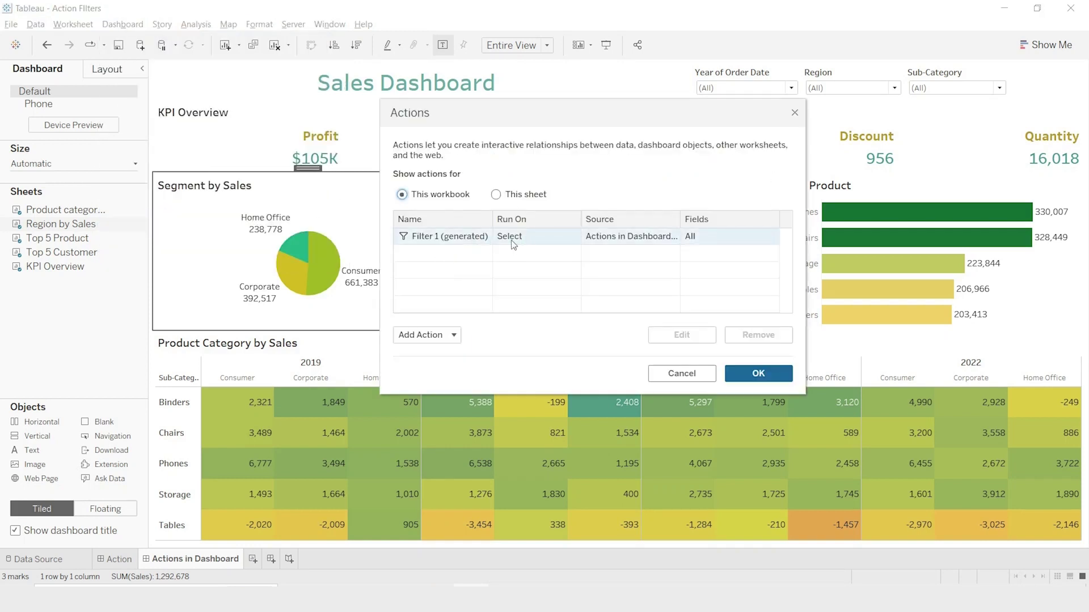
drag(498, 113, 611, 113)
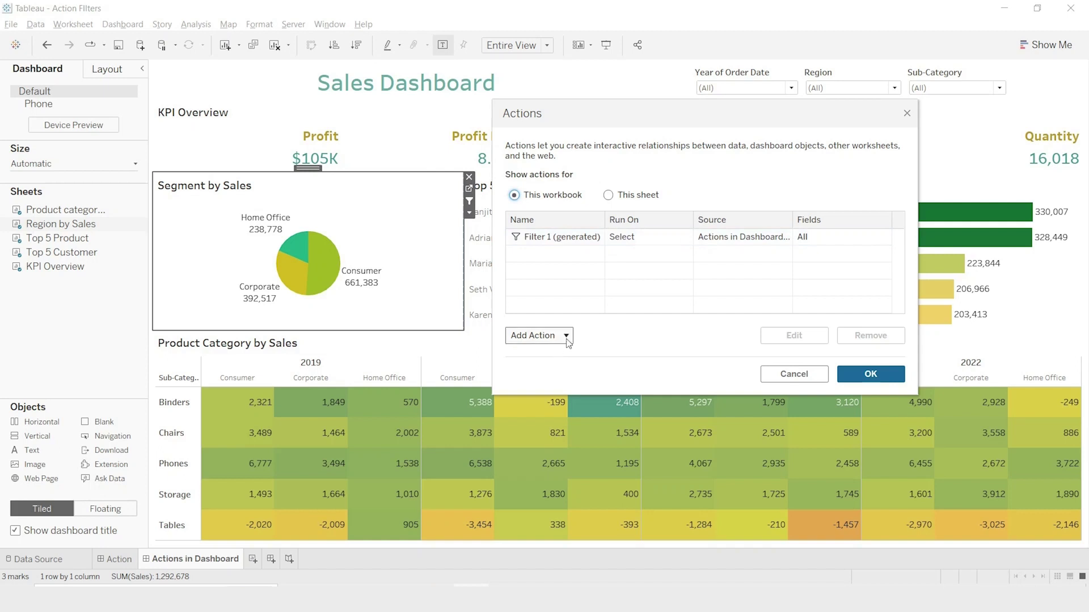
click(645, 244)
- Examine the action types that can be added and the Run On setting of the generated filter action
click(539, 335)
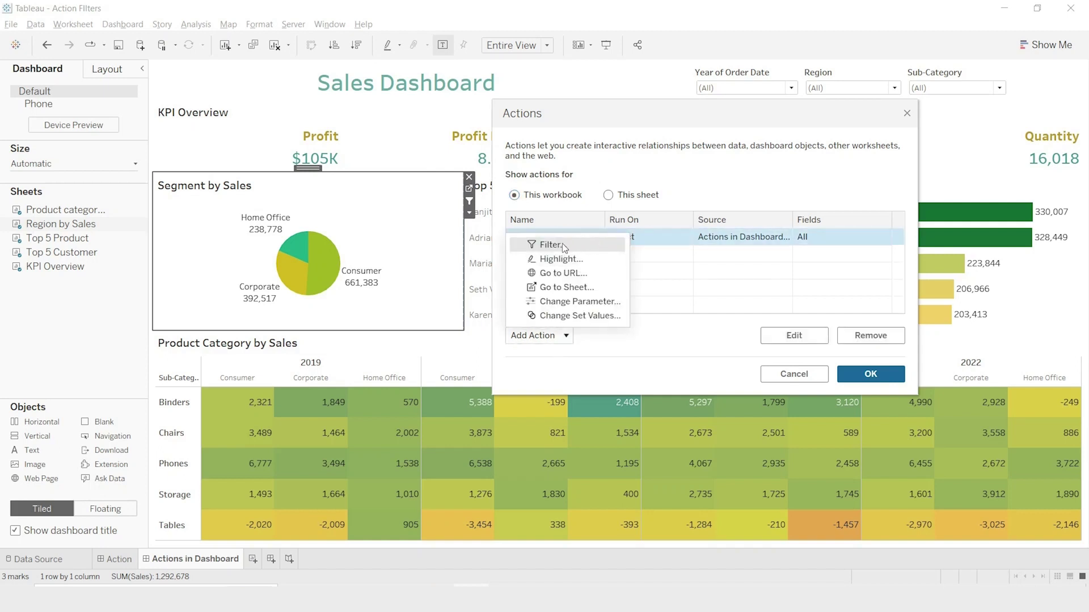
click(566, 337)
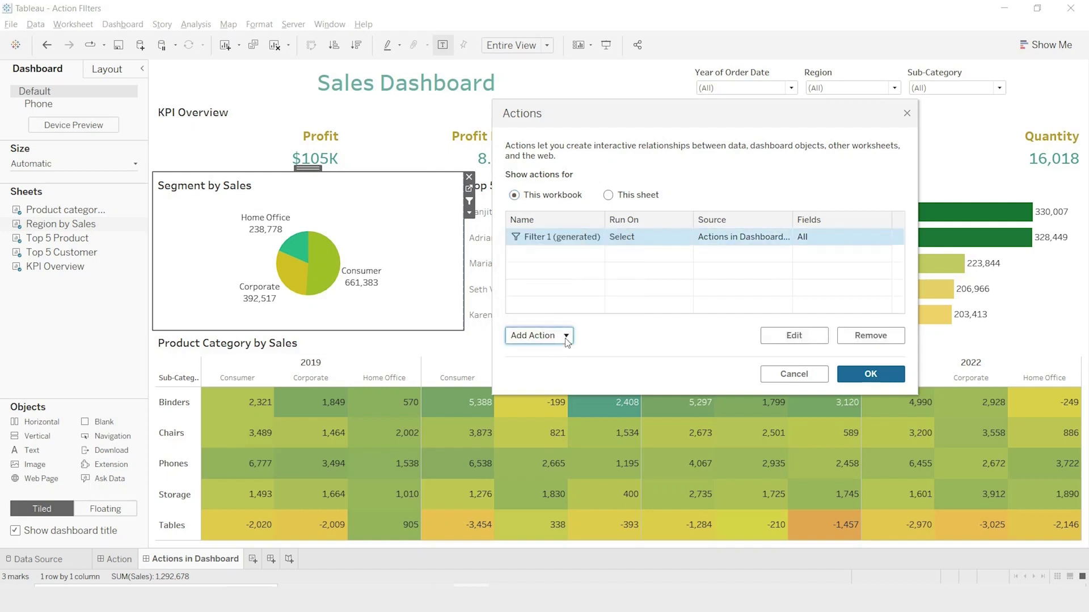
click(566, 336)
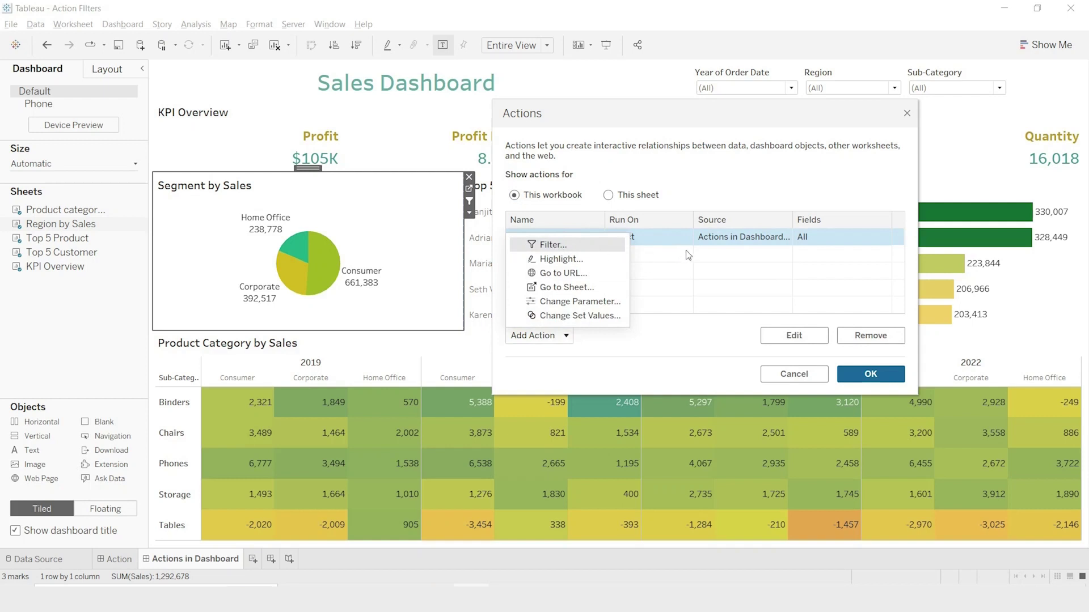
click(732, 266)
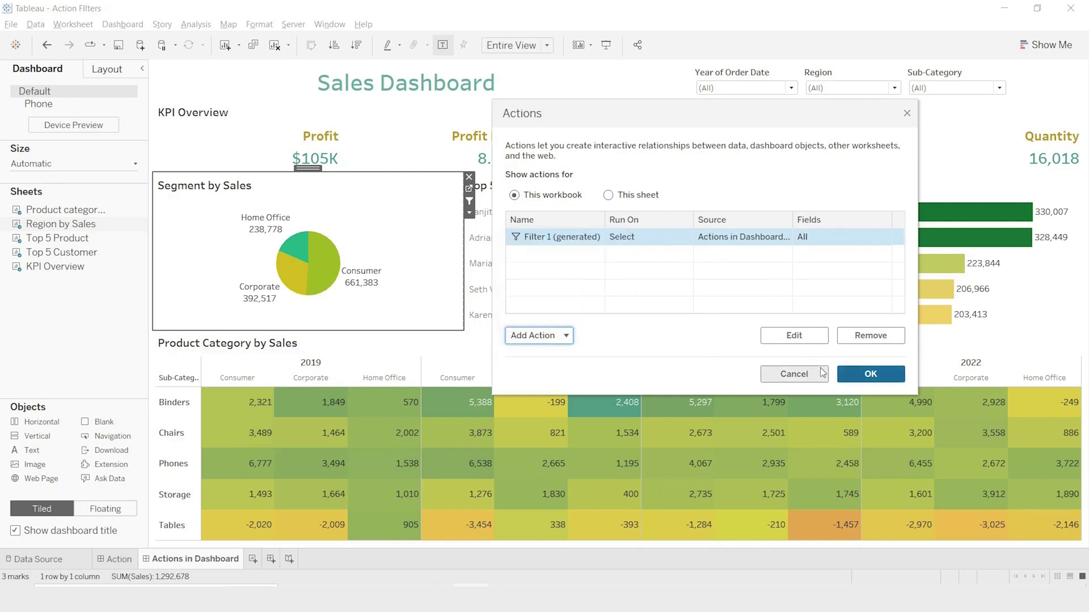
click(646, 511)
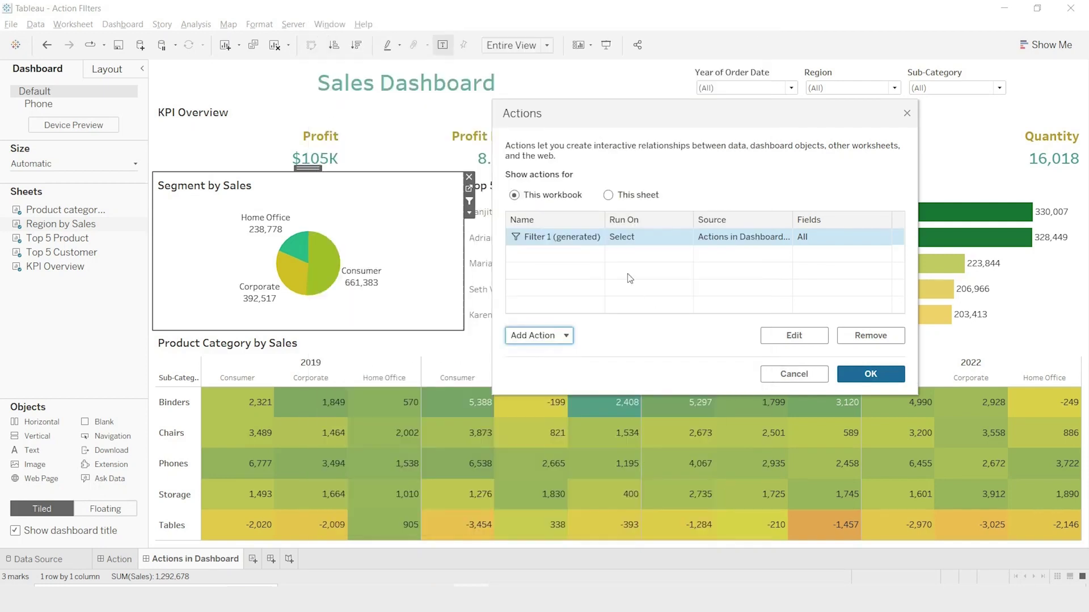
click(644, 238)
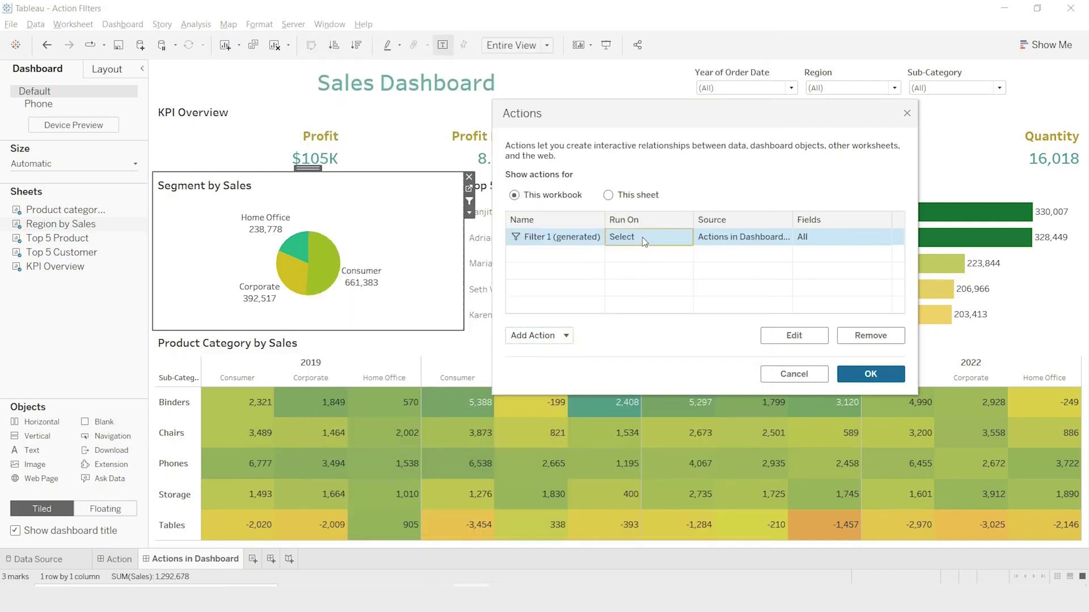
- Examine the generated filter action's source and target sheets, and test its Select trigger on the pie chart's Home Office segment
double_click(645, 238)
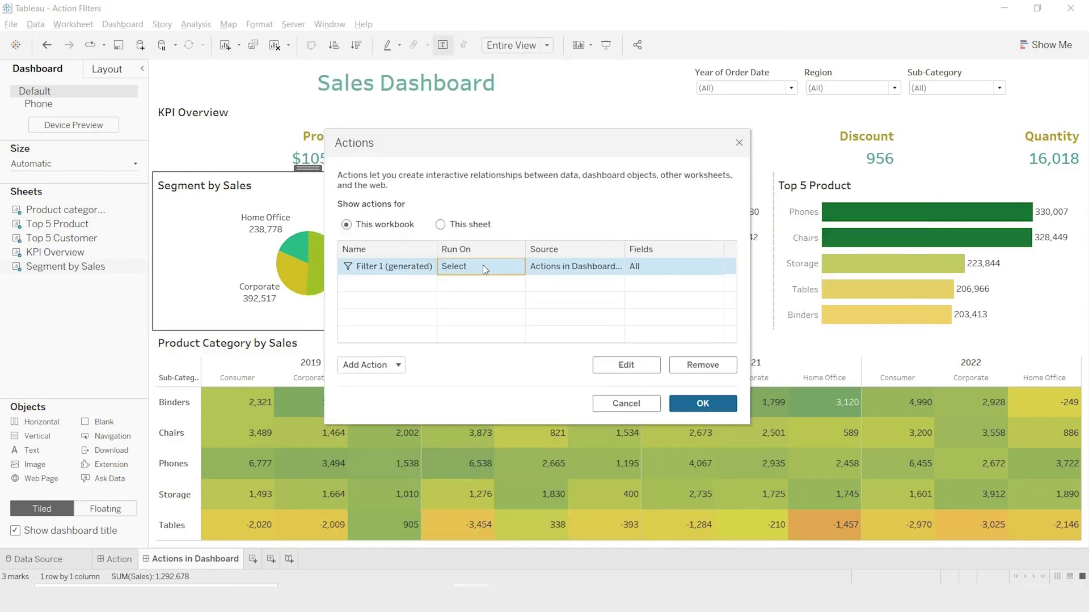
double_click(482, 264)
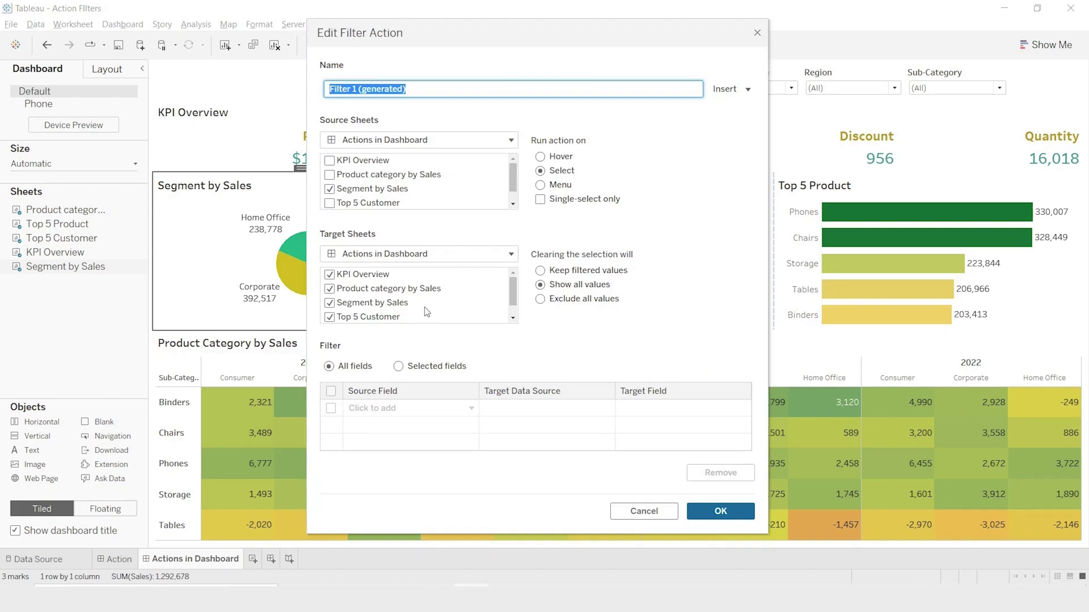
scroll(426, 311, down, 1)
scroll(431, 312, up, 1)
drag(561, 26, 687, 15)
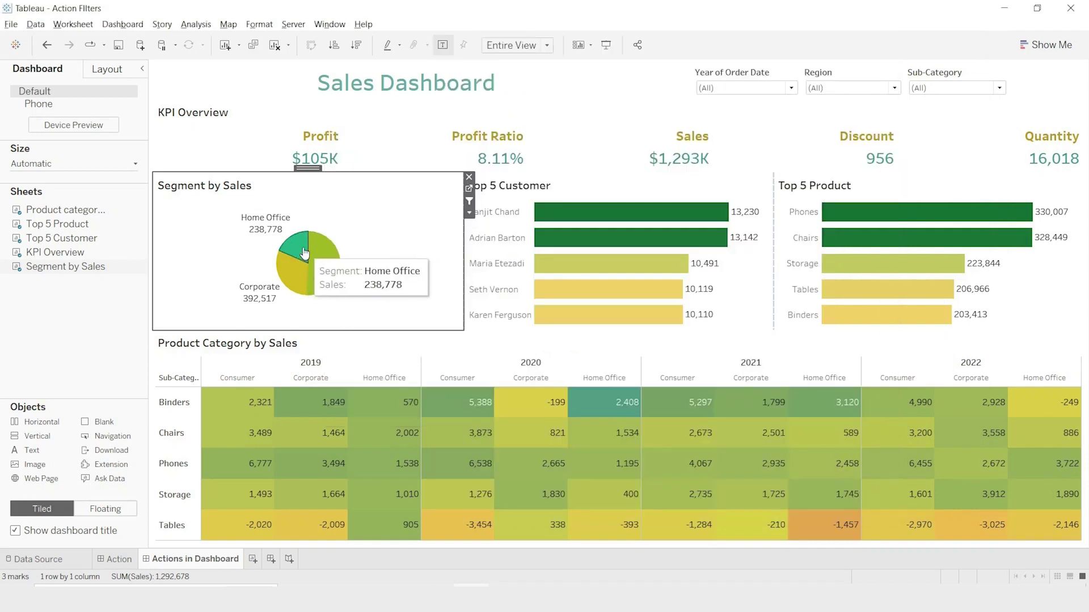
click(294, 248)
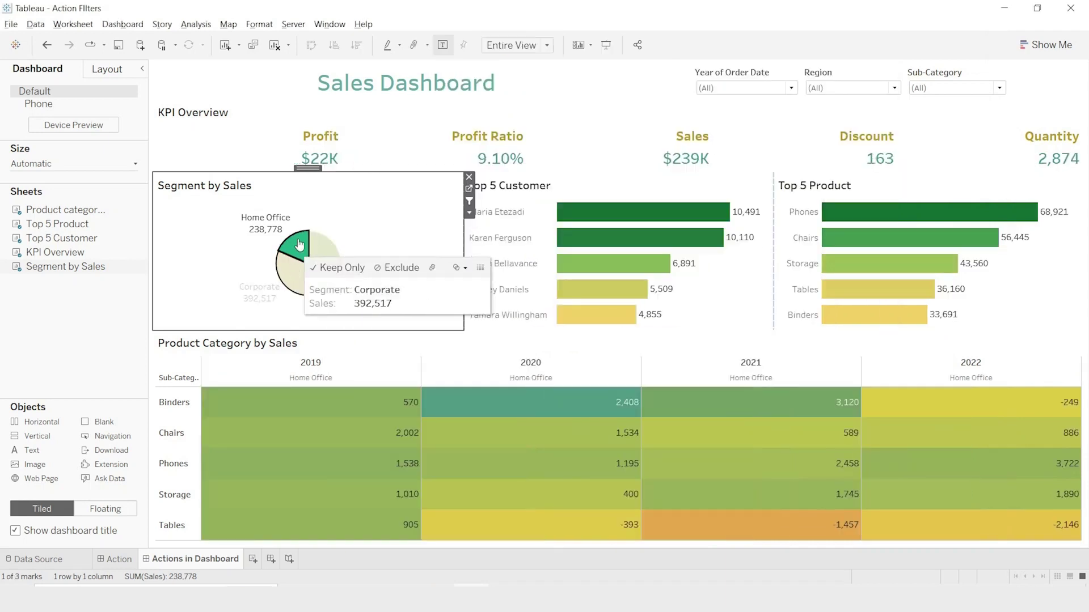
click(294, 272)
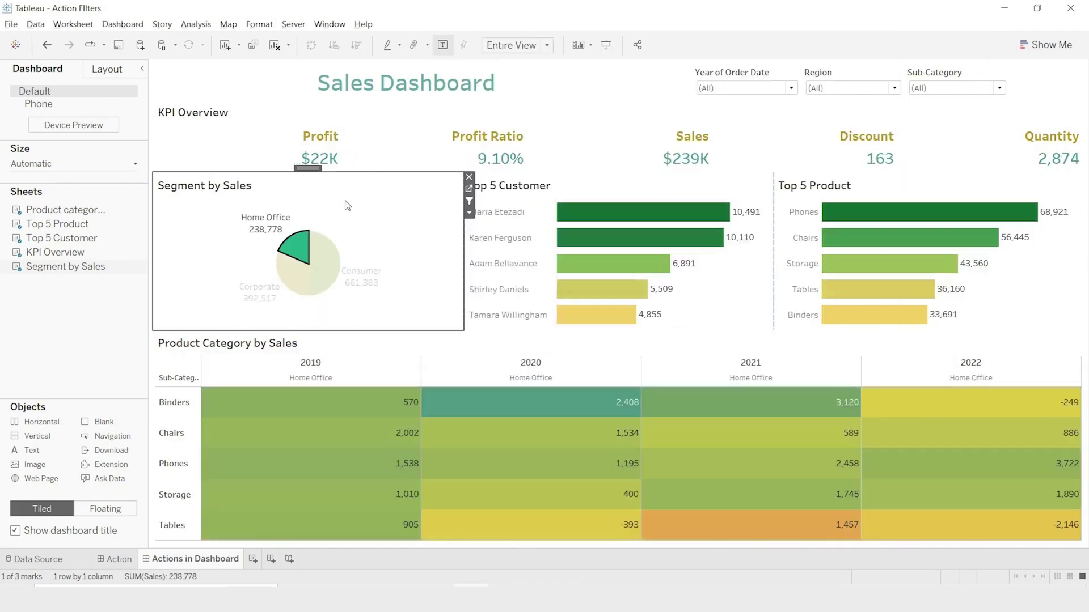
- Set the generated filter action to run on Hover and try it on the pie chart's segments
click(126, 24)
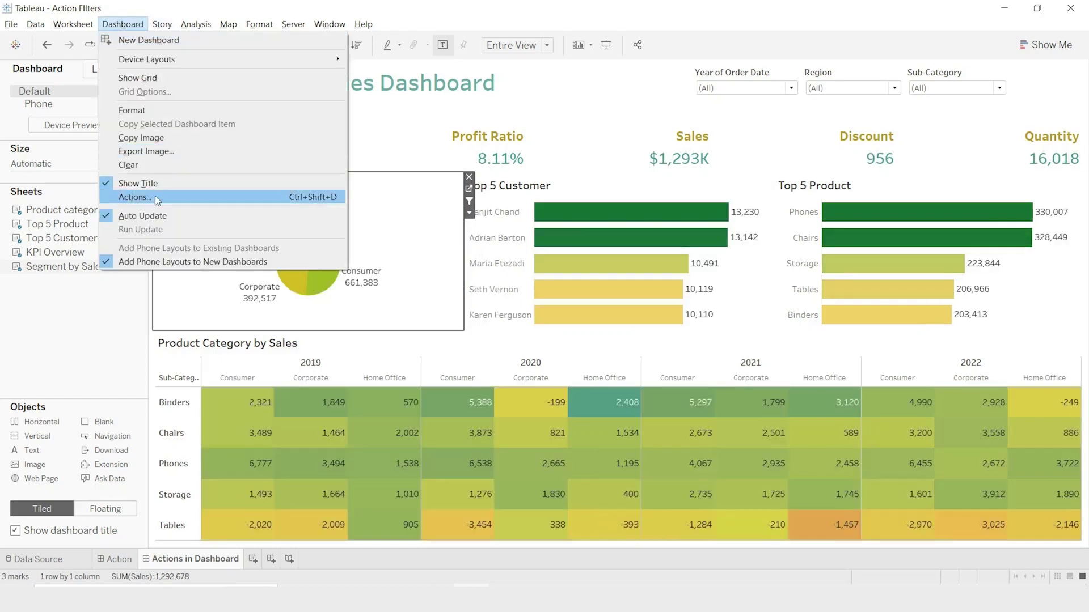
click(136, 197)
double_click(486, 266)
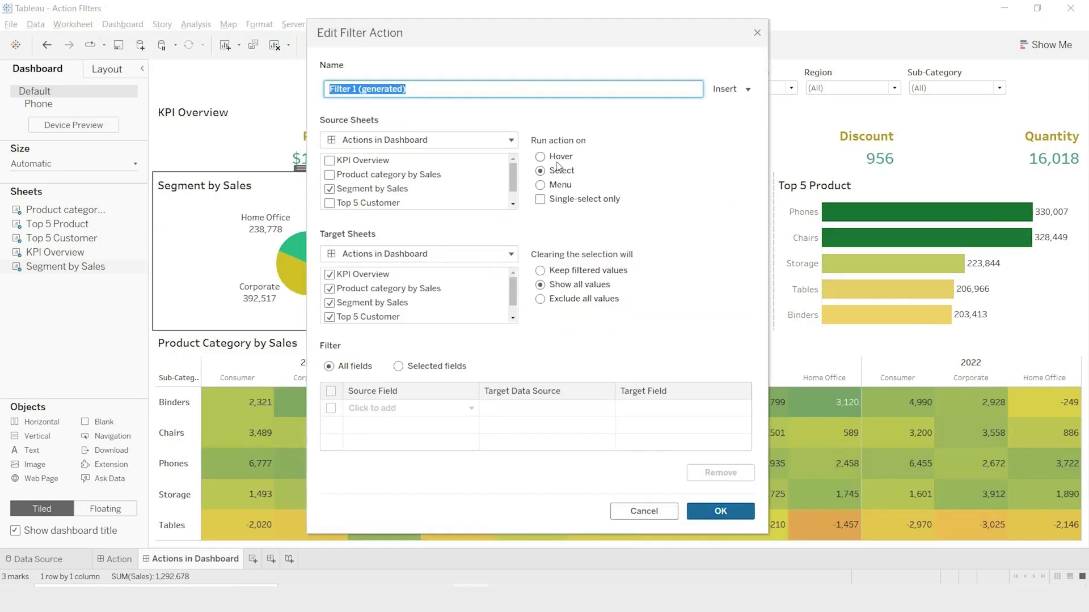
click(721, 511)
click(702, 404)
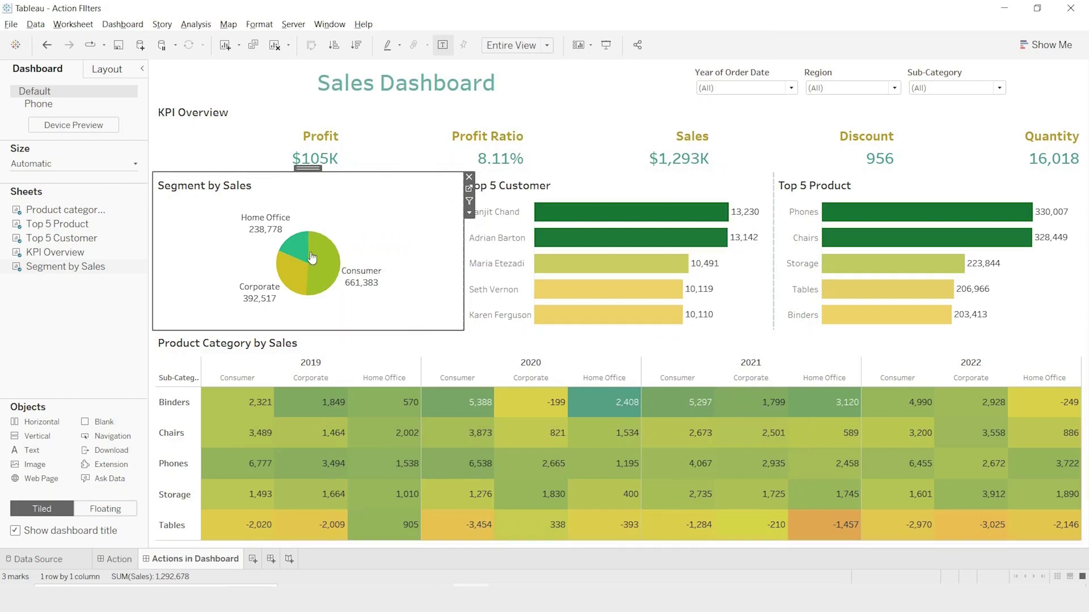
mouse_move(309, 253)
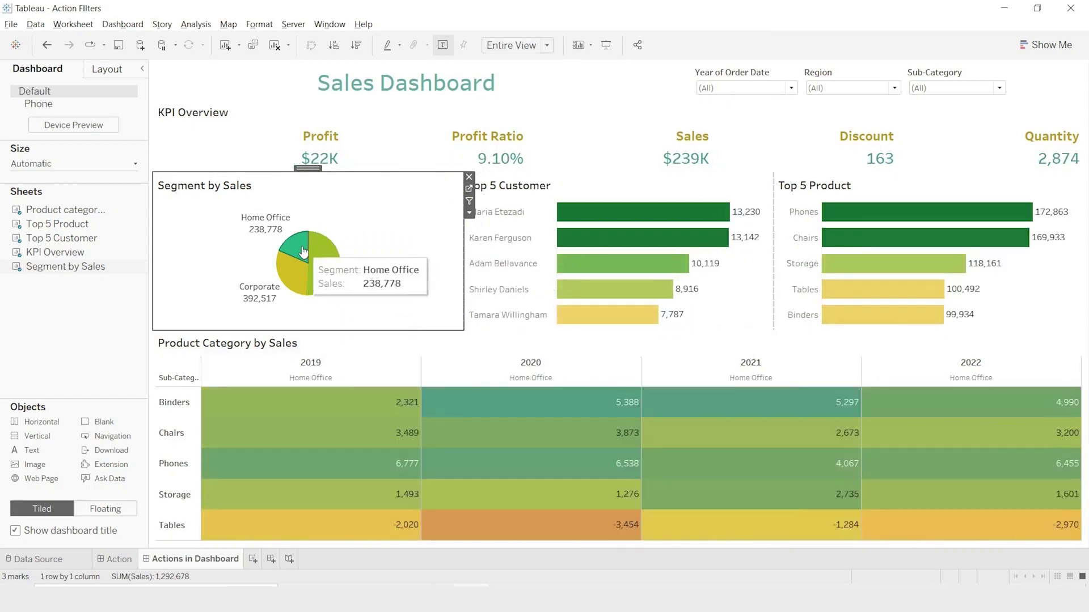
mouse_move(286, 273)
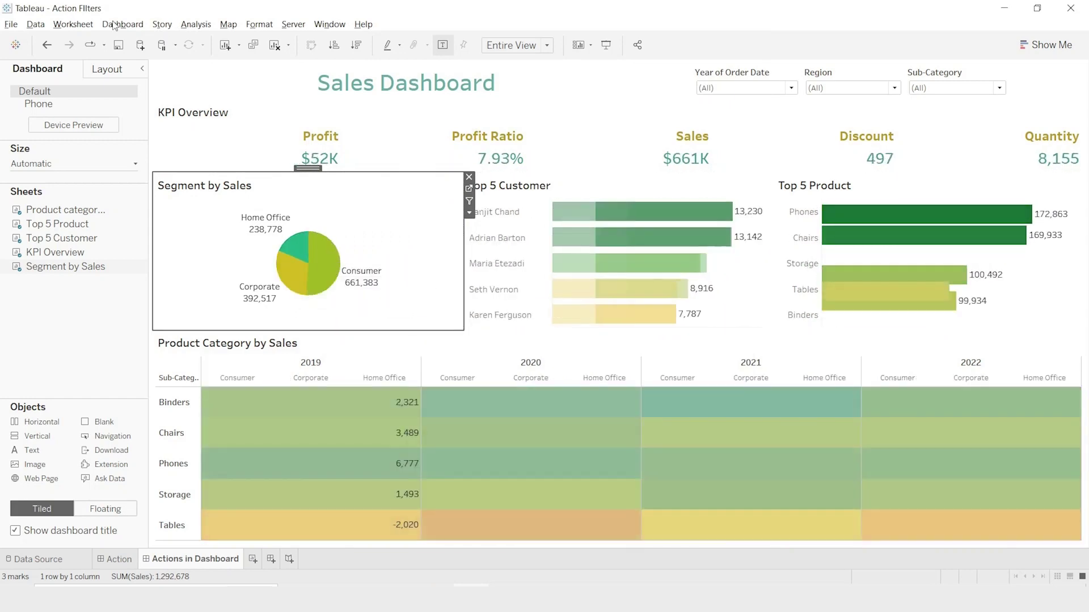
- Change the generated filter action to run on Menu and apply the change to the dashboard
click(122, 24)
key(Escape)
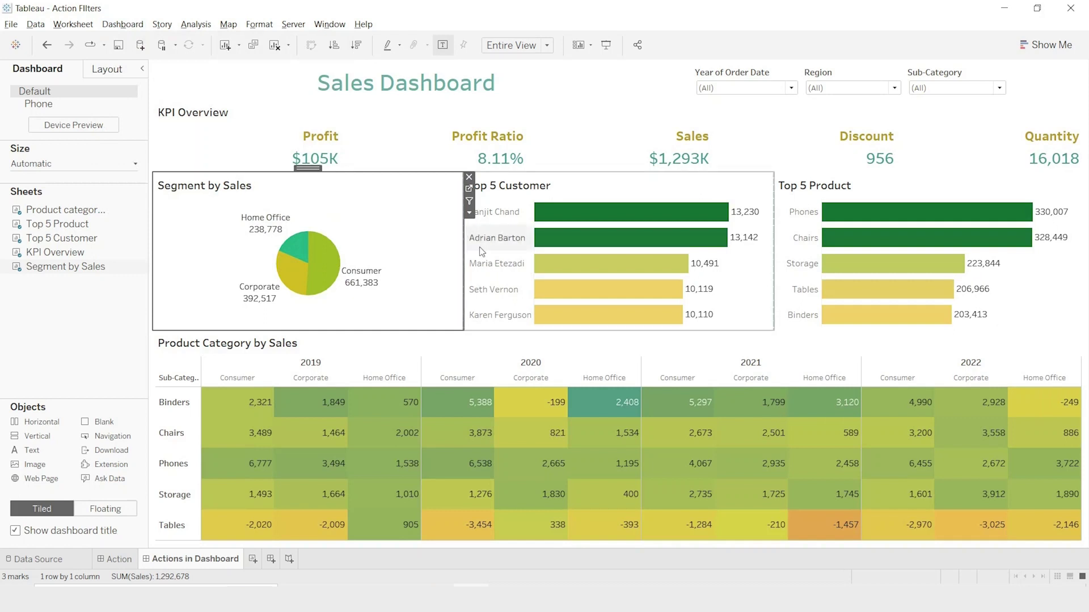
key(ctrl+shift+d)
click(453, 272)
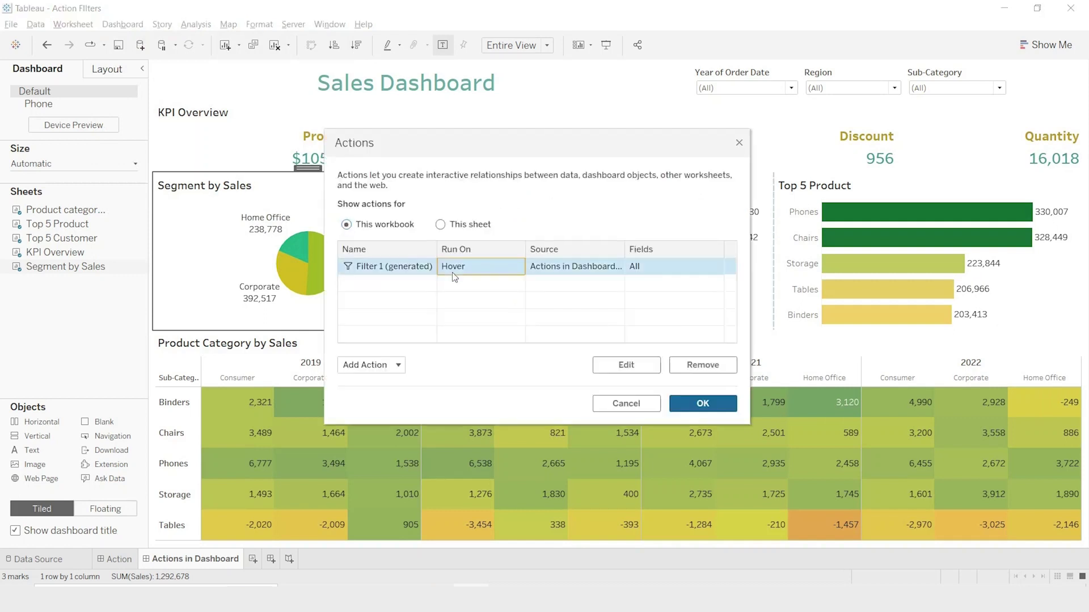
double_click(453, 271)
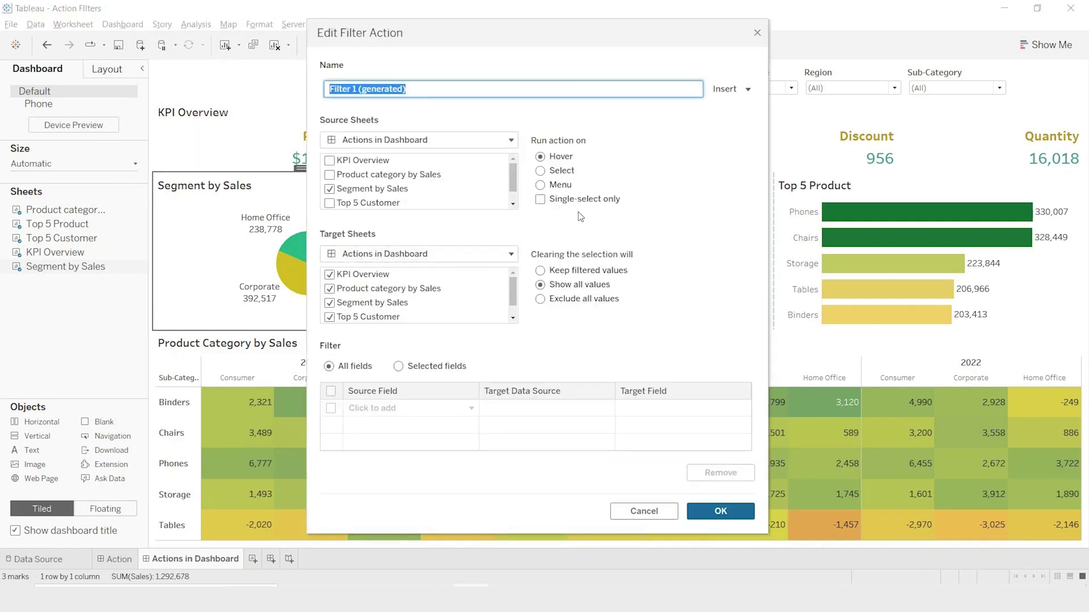
click(558, 187)
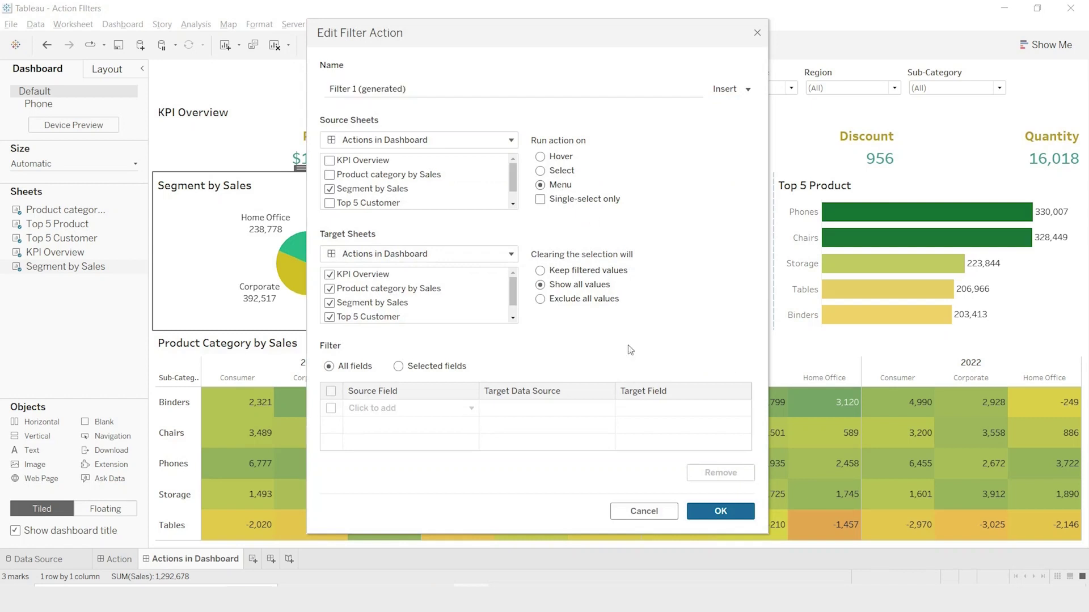
click(720, 511)
click(703, 403)
- Select the Home Office and Corporate segments in turn to check how the pie chart's tooltip offers the filter action
mouse_move(312, 246)
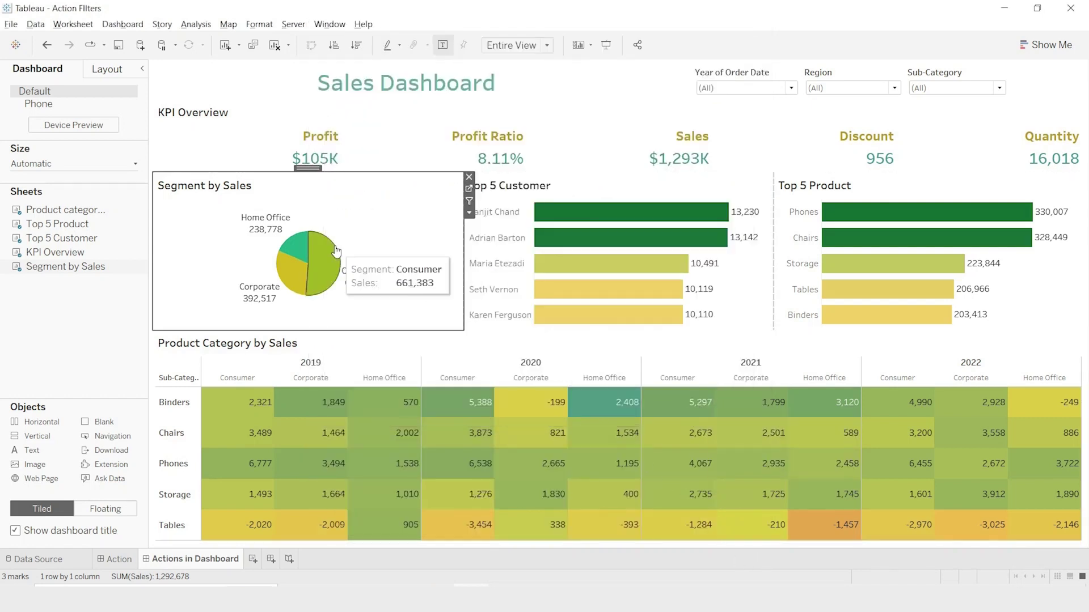
click(296, 245)
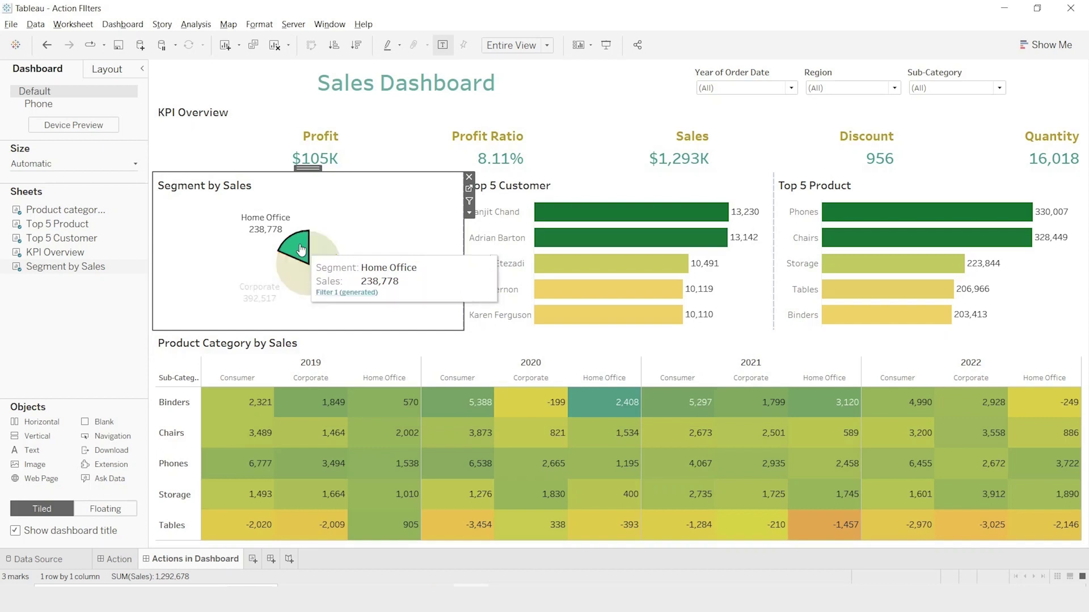
click(295, 253)
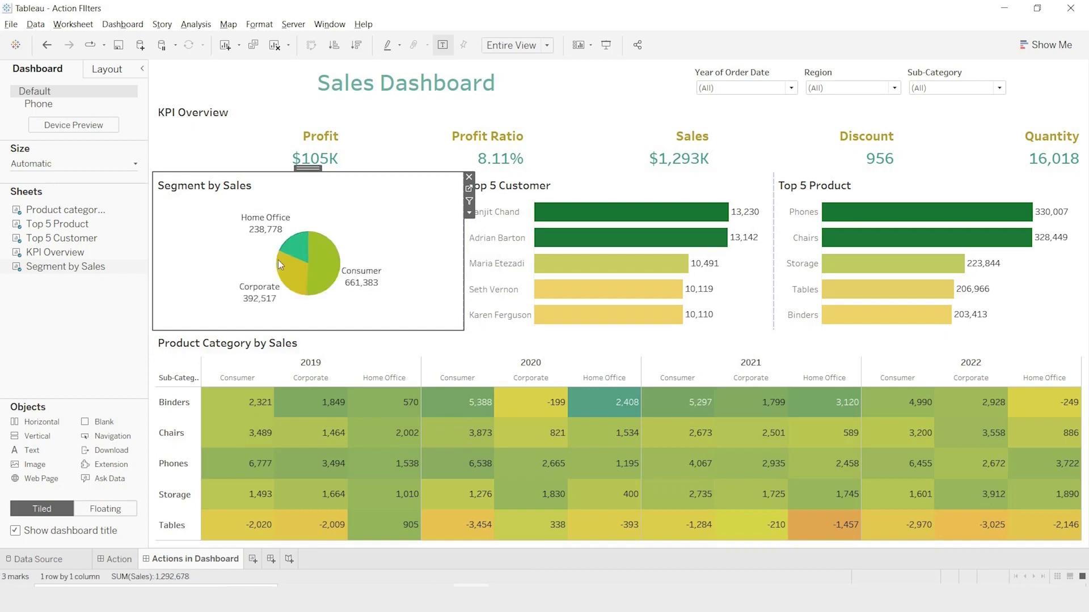
click(302, 253)
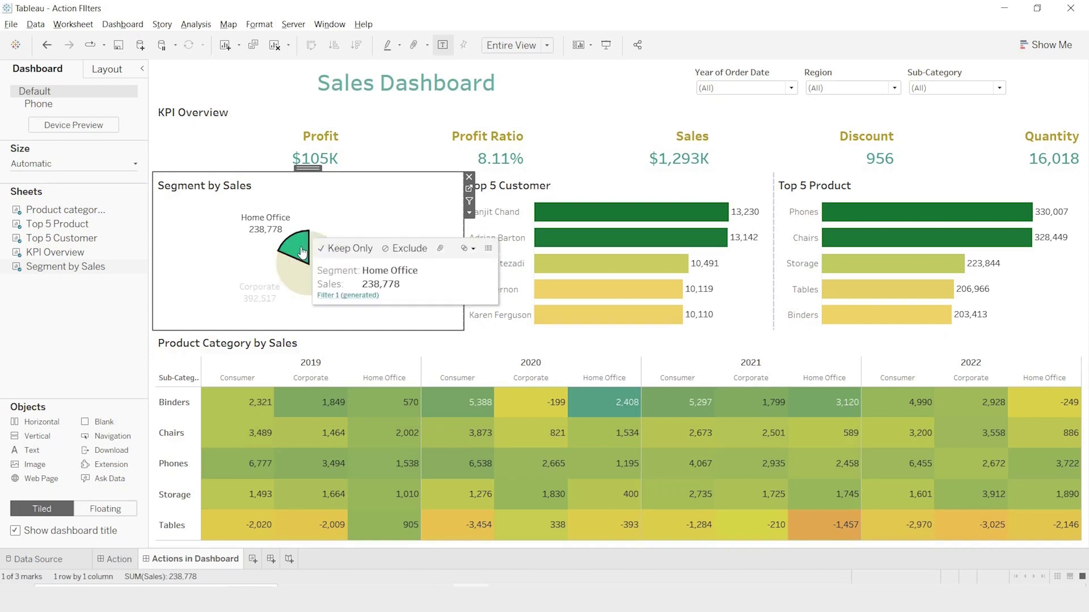
click(292, 273)
- Rename the generated filter action as "Segment selection" and apply the change
click(122, 24)
click(136, 196)
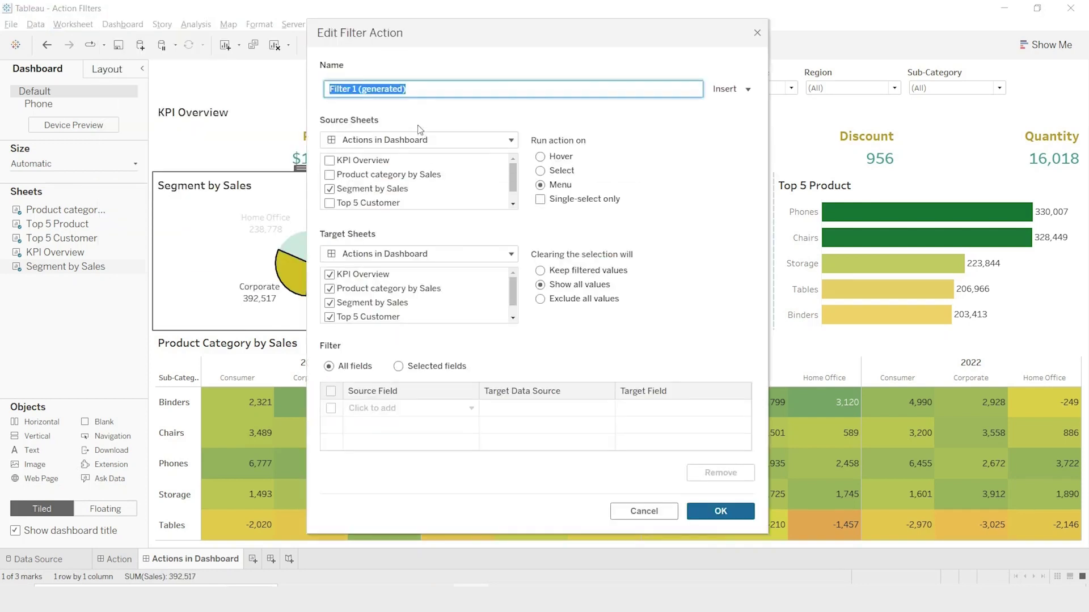
key(BackSpace)
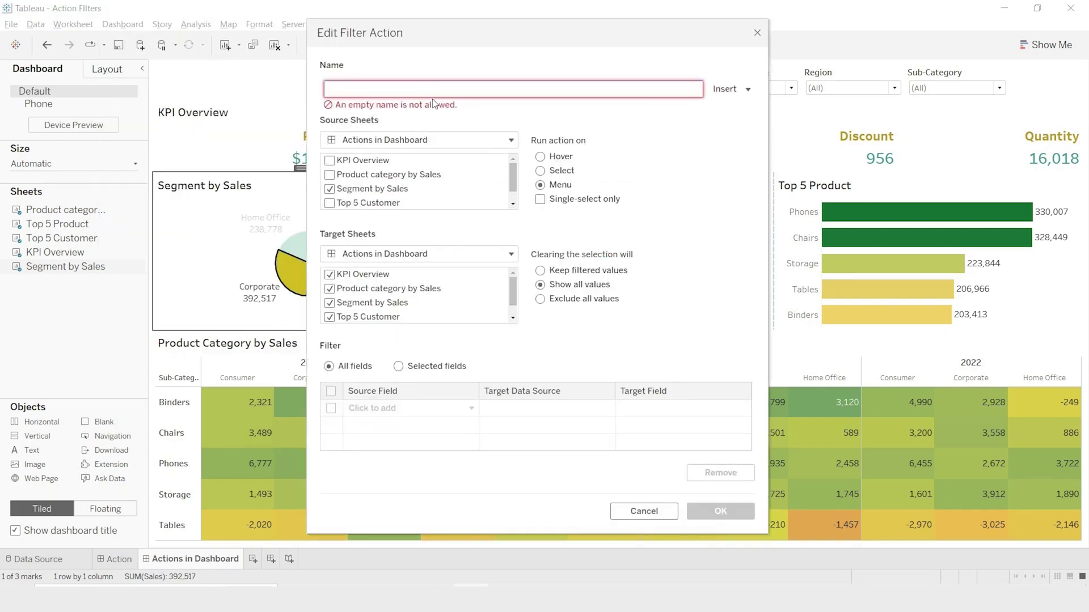
text(Se)
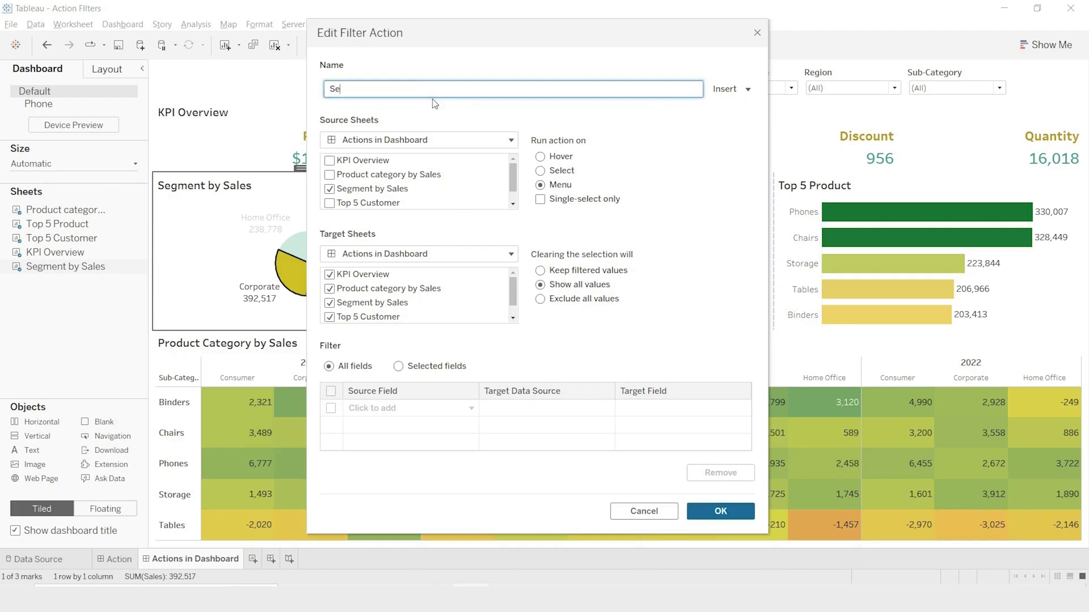
text(gment selection)
click(727, 512)
click(704, 404)
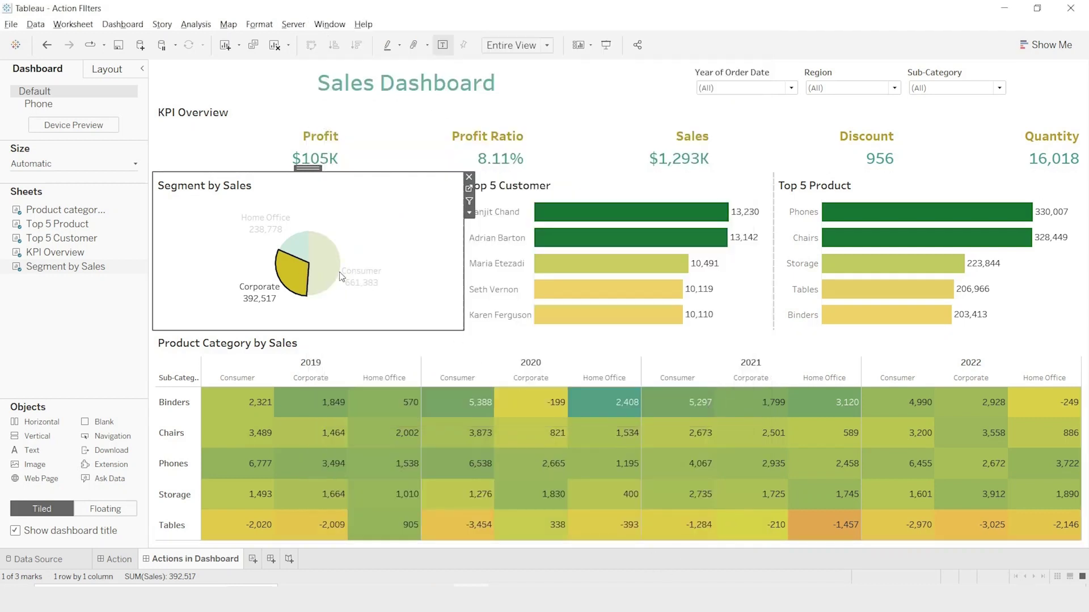
- Run the Segment selection action from the Home Office segment's tooltip, check the filtered charts, and clear the selection
click(279, 252)
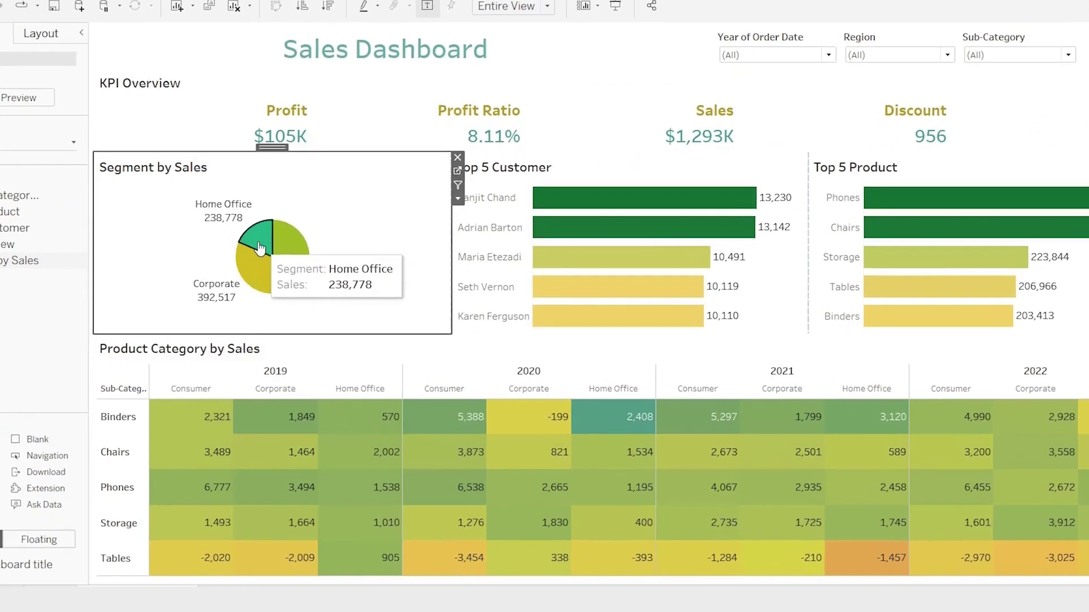
click(260, 248)
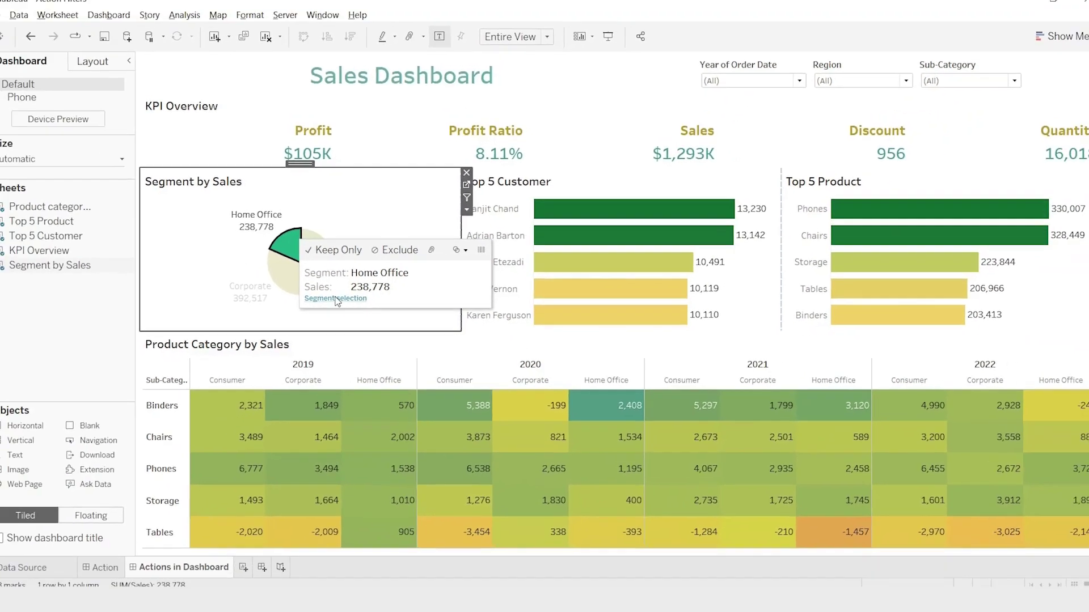
click(267, 296)
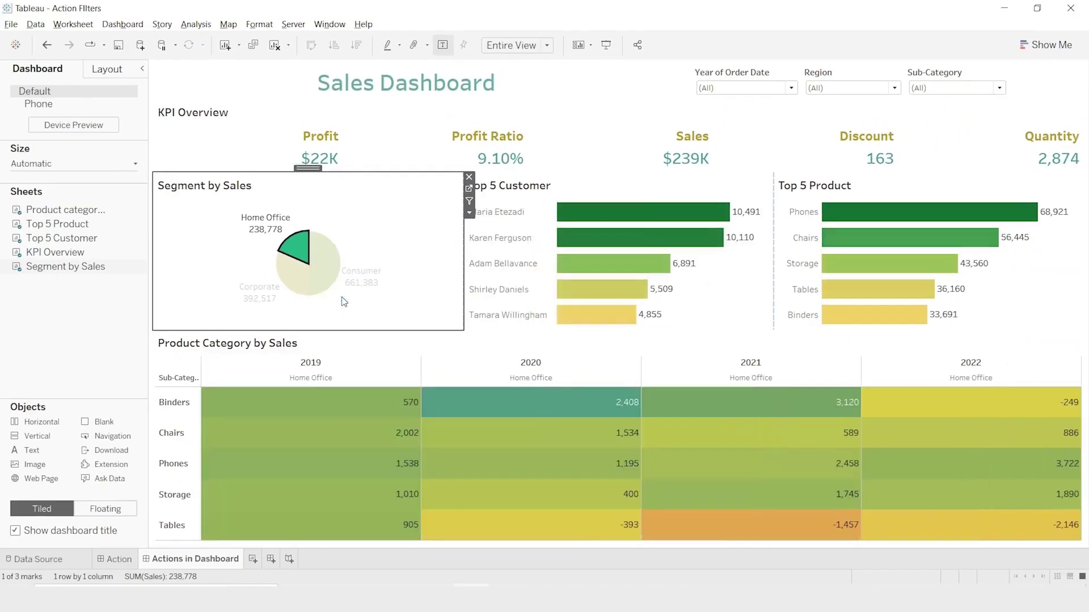
click(344, 301)
- Reopen the Segment selection action for editing and insert the Segment field to make its name "Segment = <Segment> selection"
key(ctrl+shift+d)
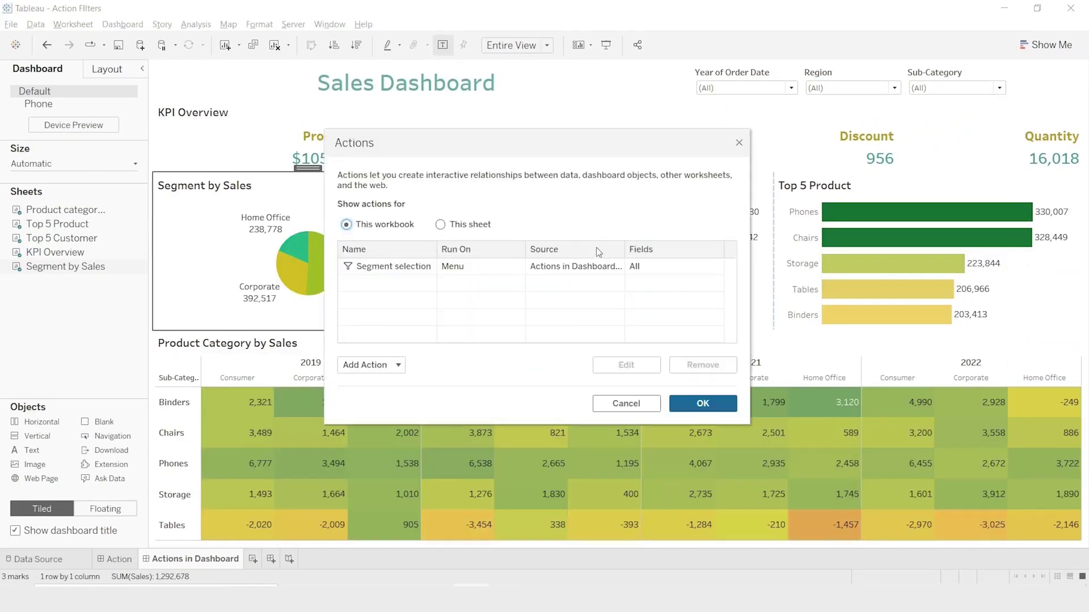
click(560, 270)
double_click(558, 266)
click(750, 86)
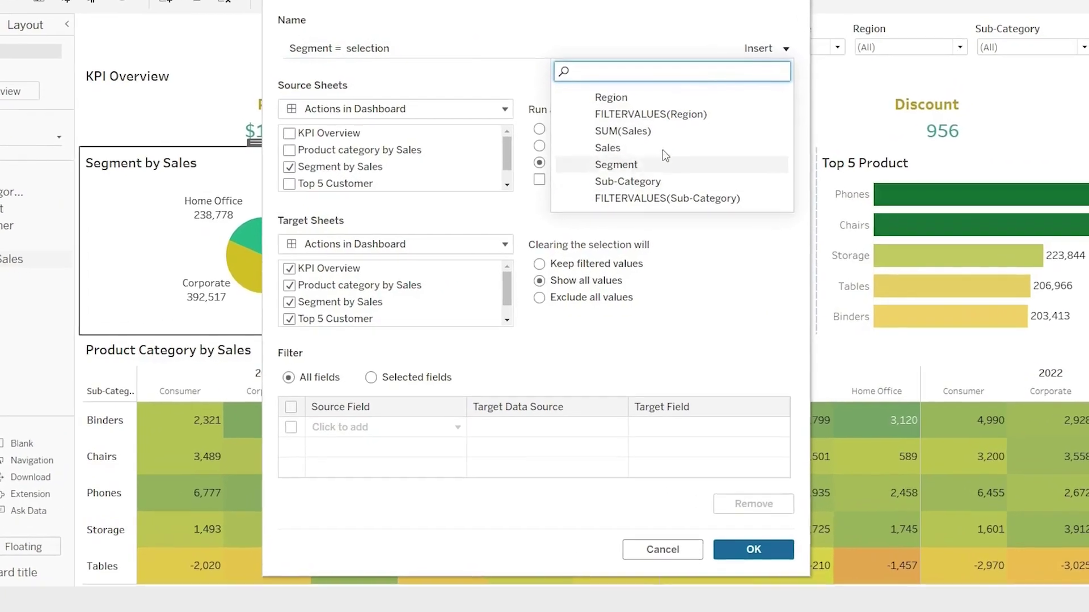
click(606, 164)
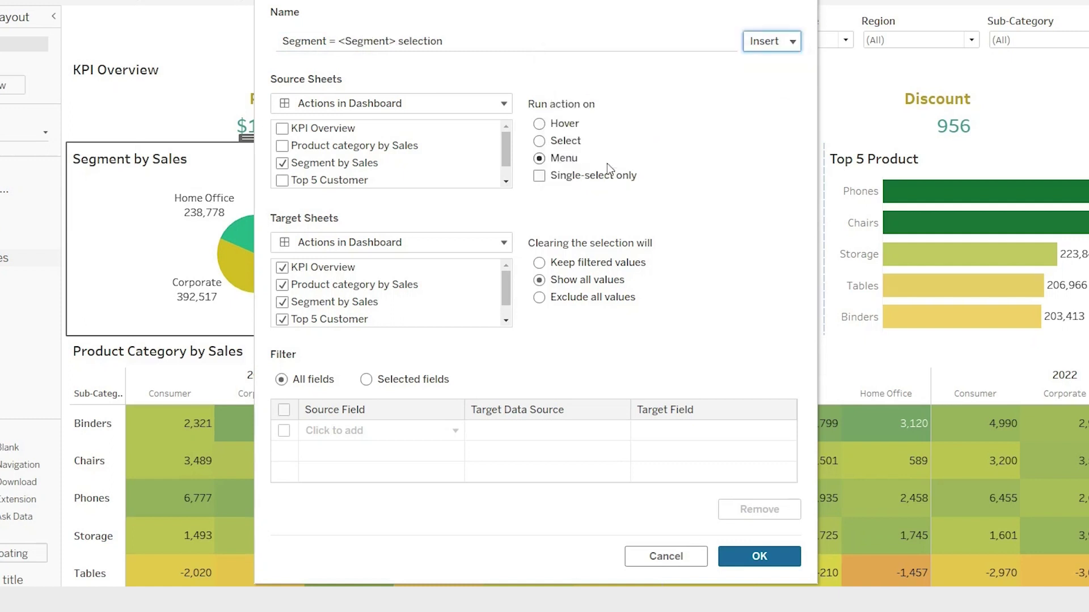
- Remove "selection" from the action's name and prefix it so that it reads "Filter by Segment = <Segment>"
triple_click(401, 40)
click(455, 48)
drag(460, 48, 402, 50)
key(BackSpace)
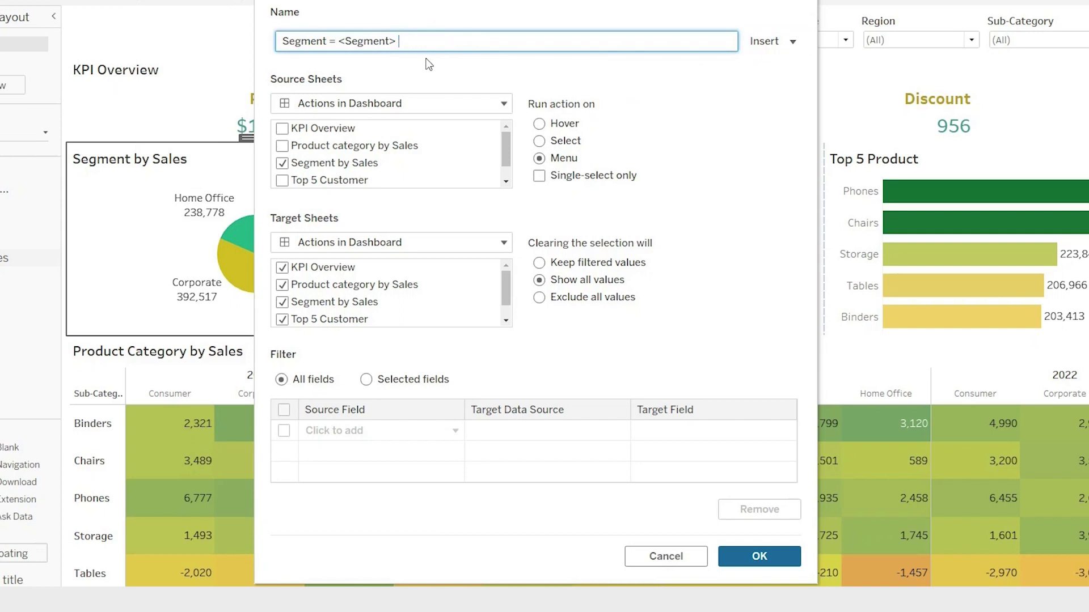
text(Filter )
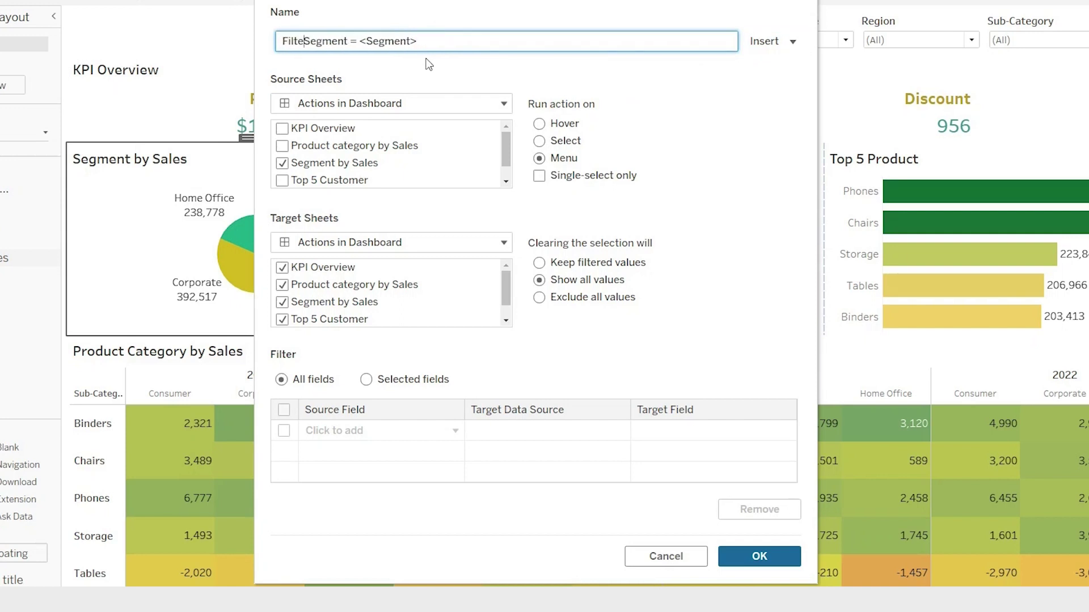
text(by)
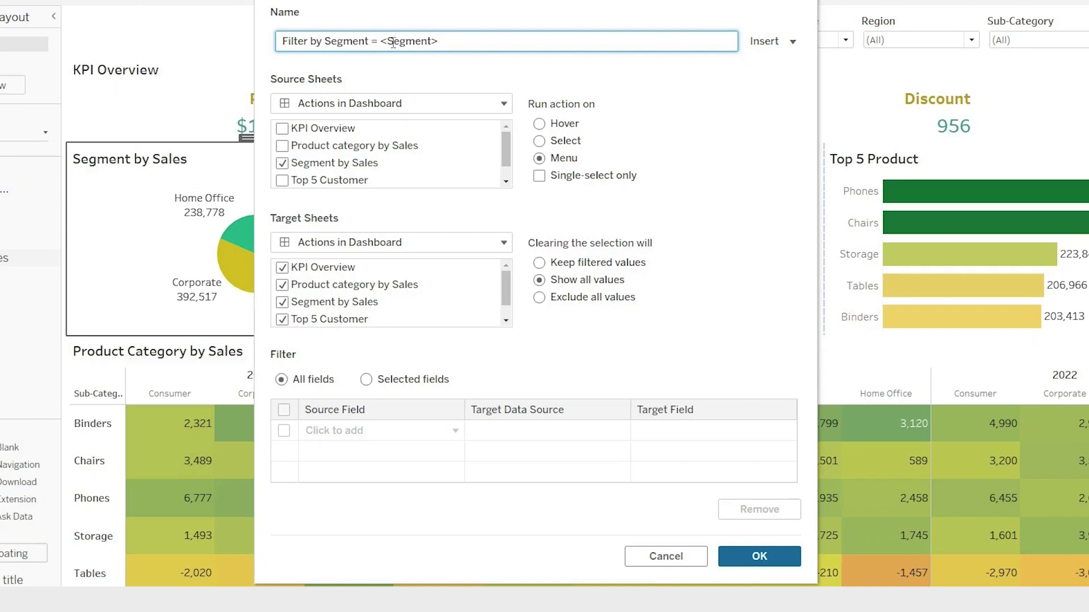
- Reword the filter action's name as "Filter by <Segment> Segment" and accept the edited settings
drag(381, 41, 487, 44)
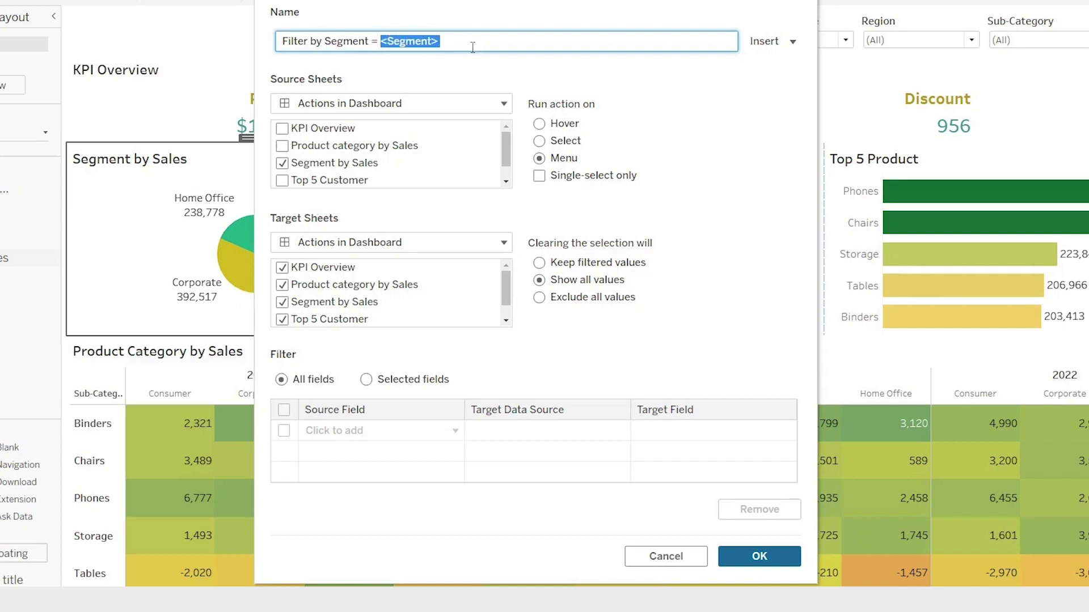
key(BackSpace)
key(BackSpace)
key(BackSpace)
key(BackSpace)
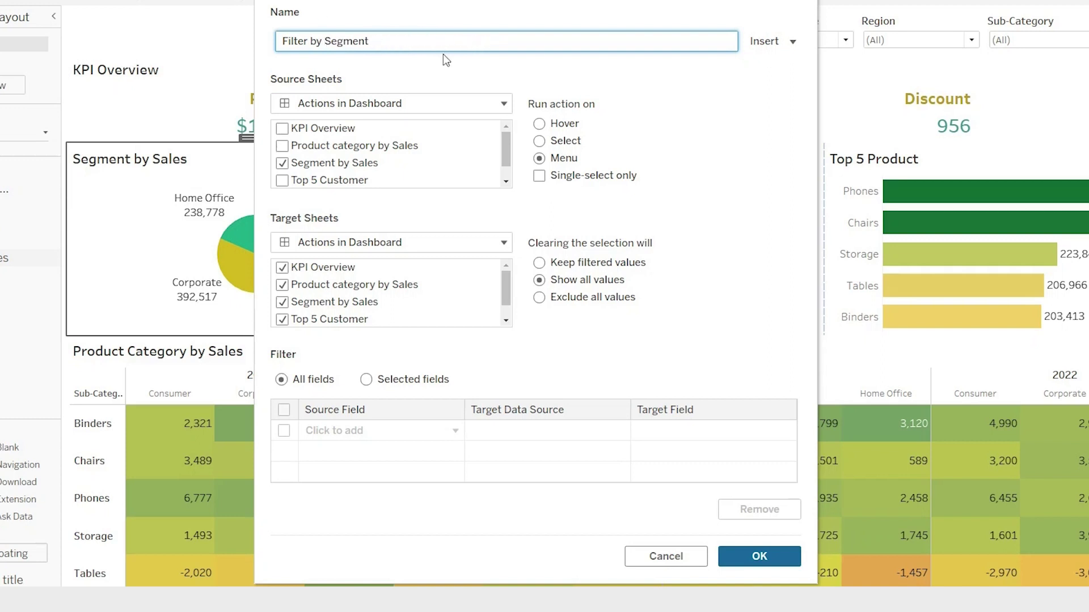
key(Left)
key(Left)
key(Left)
key(Left)
key(Left)
key(Left)
text(<Segment>)
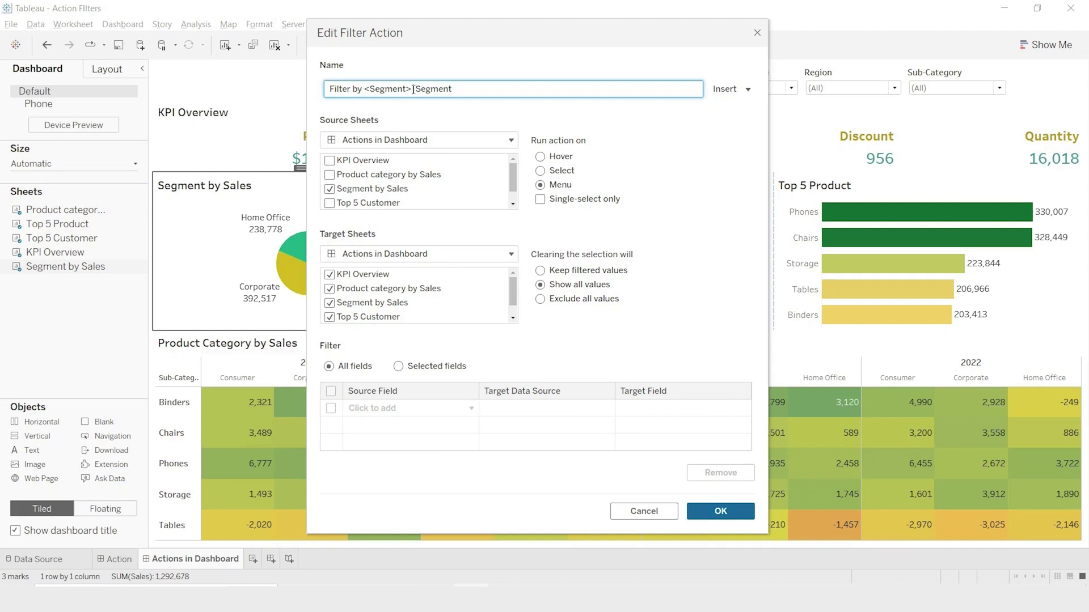
click(719, 513)
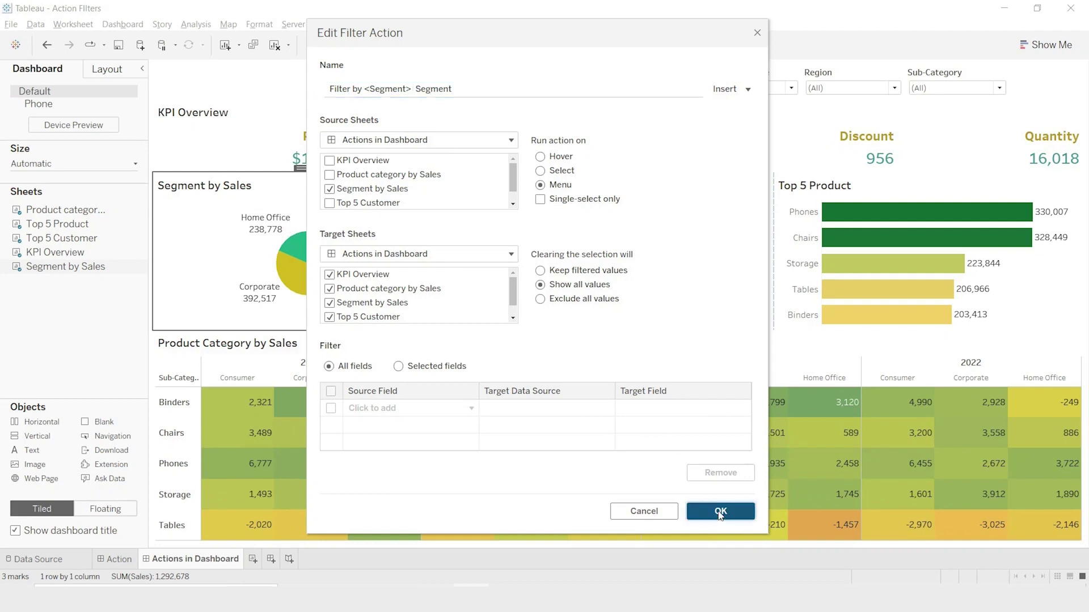
- Confirm the renamed action, check its filter link in the Consumer and Corporate tooltips, and clear the pie selection
click(703, 403)
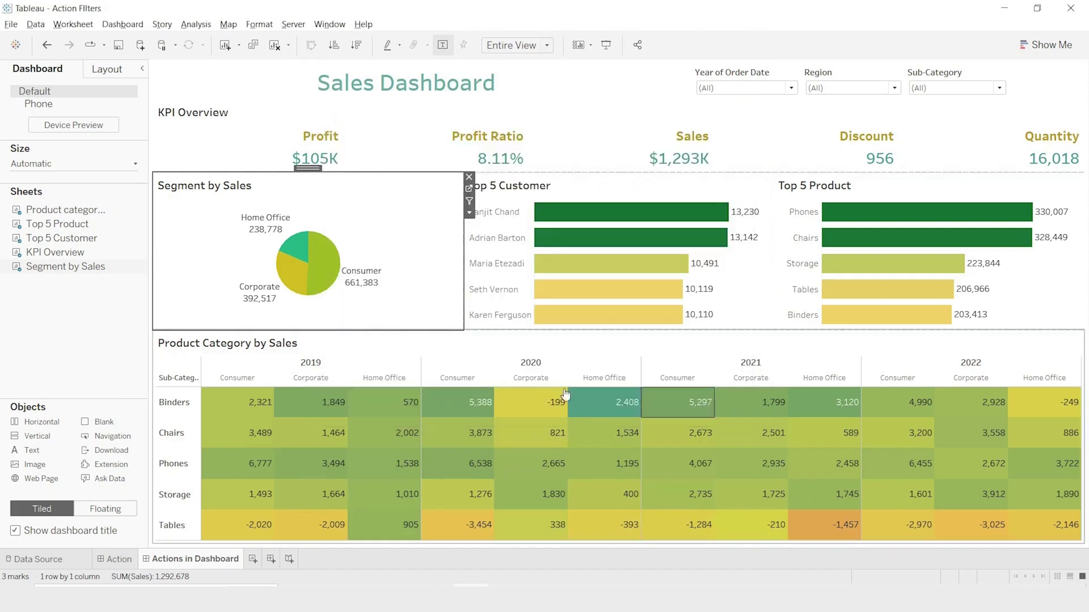
click(327, 256)
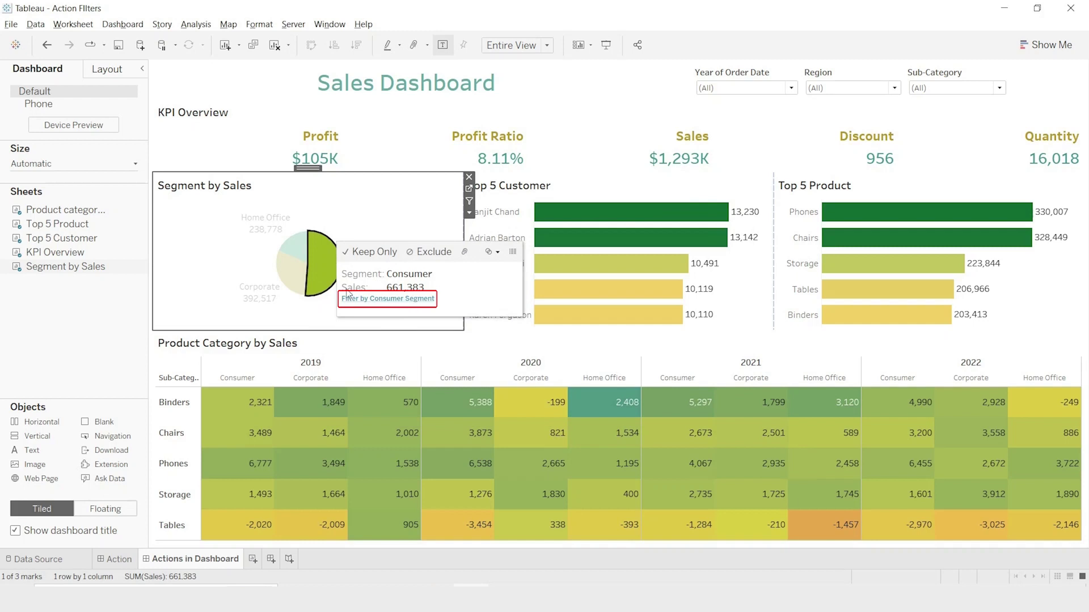
click(292, 272)
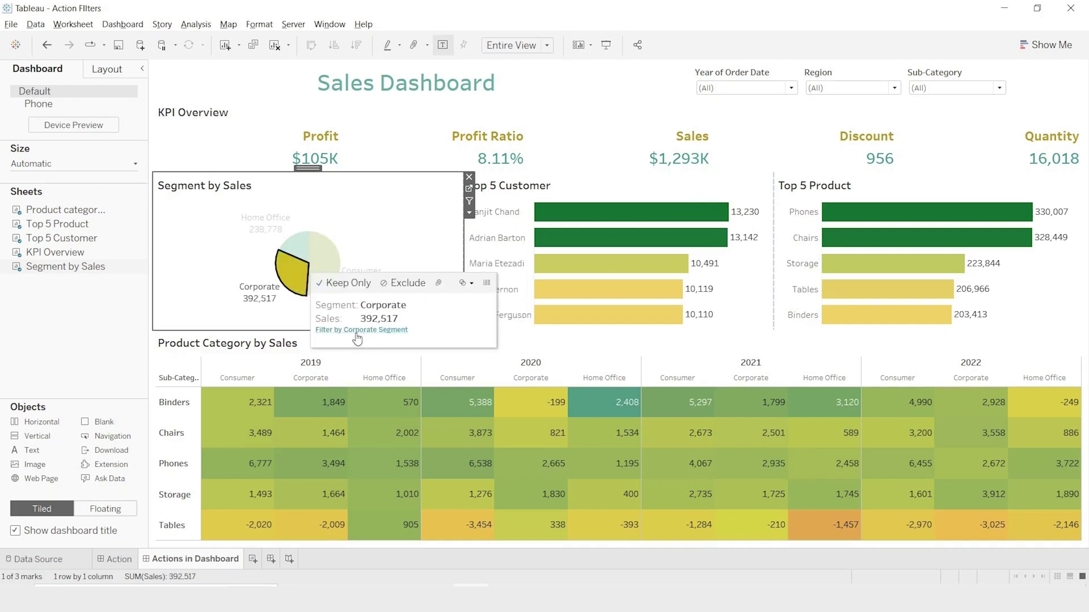
click(373, 233)
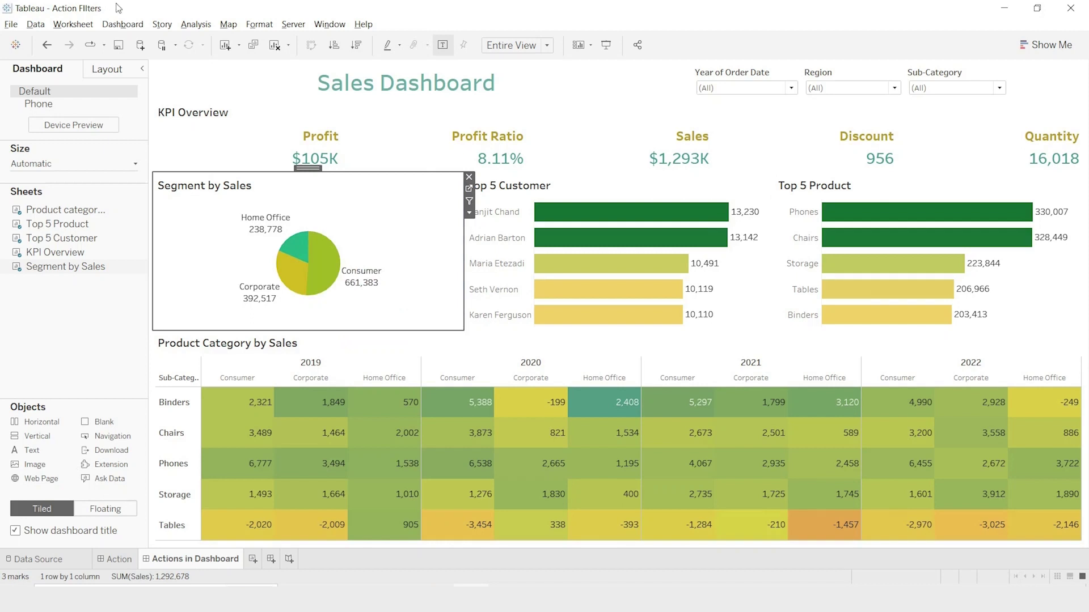
- Edit the segment filter action so that clearing the selection keeps the filtered values, and apply it
click(142, 26)
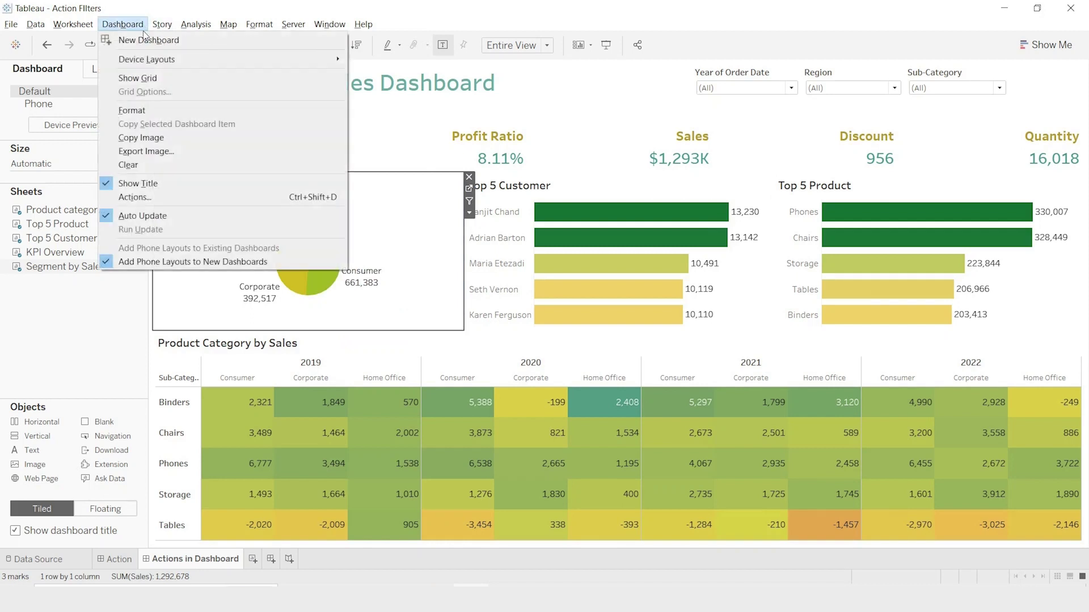
click(149, 197)
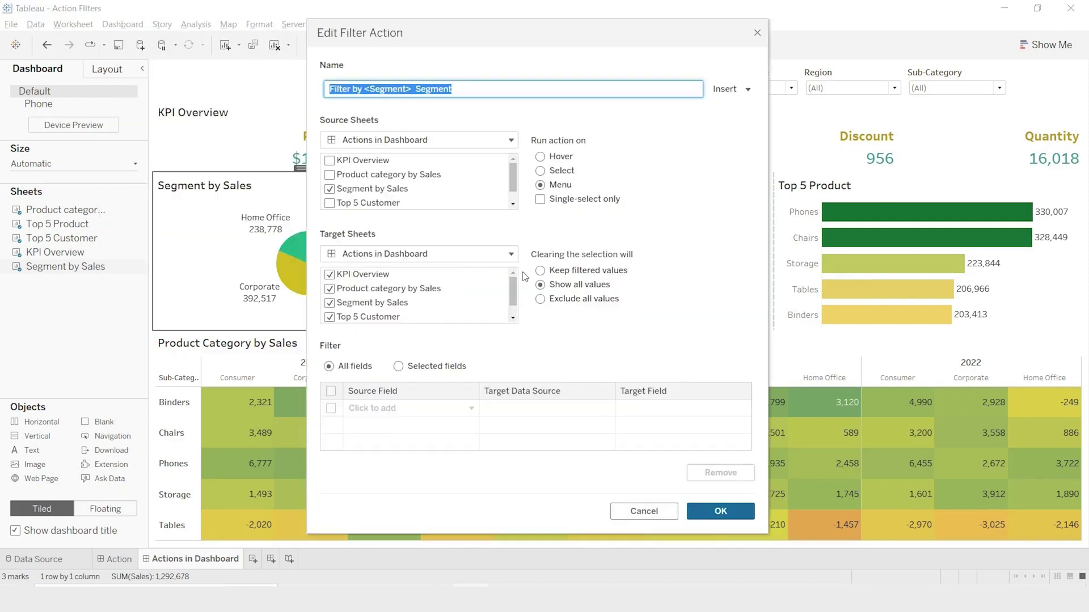
drag(571, 34, 673, 16)
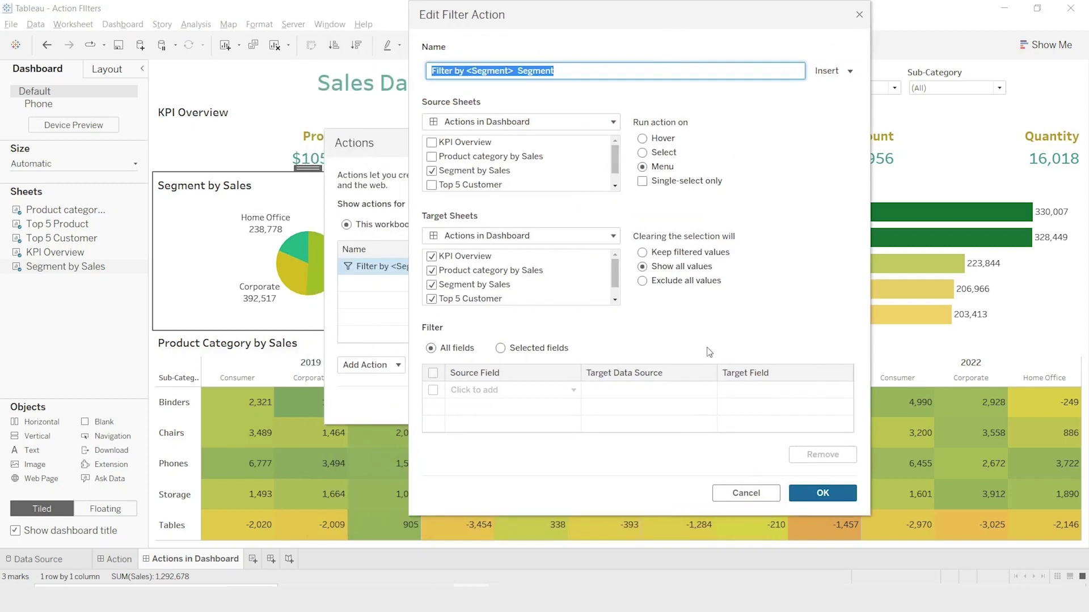
click(709, 253)
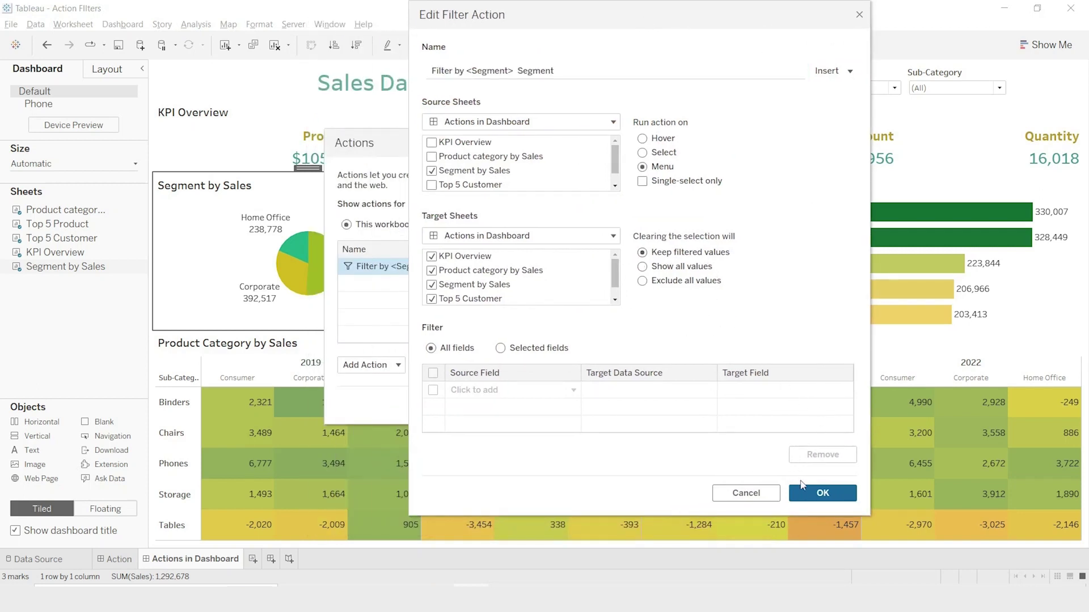
click(819, 489)
key(Return)
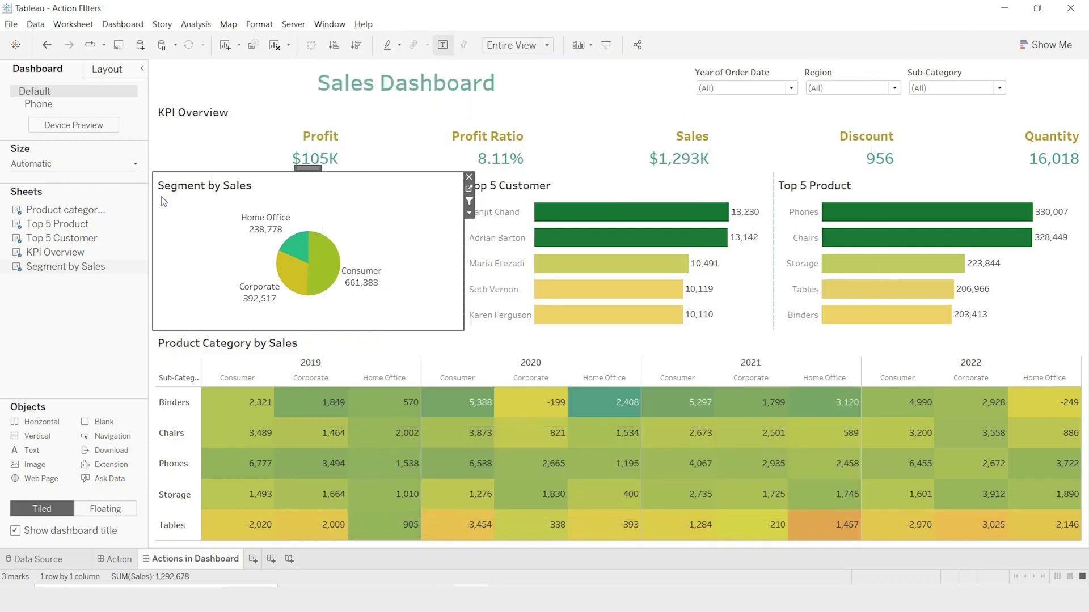
- Set the segment filter action to run on Select and keep filtered values when the selection is cleared
key(ctrl+shift+d)
click(462, 270)
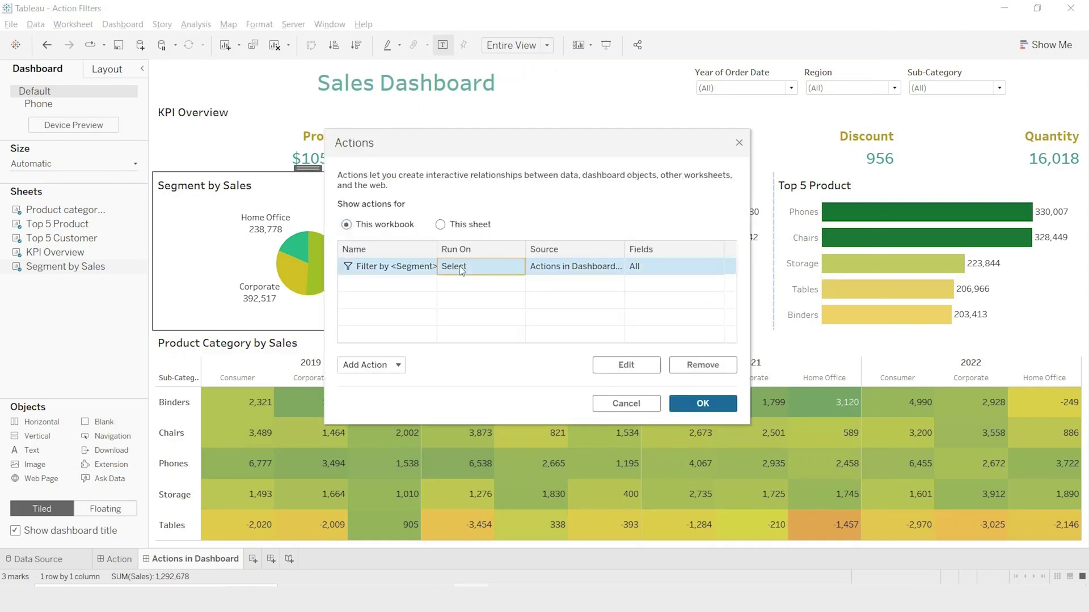
double_click(462, 268)
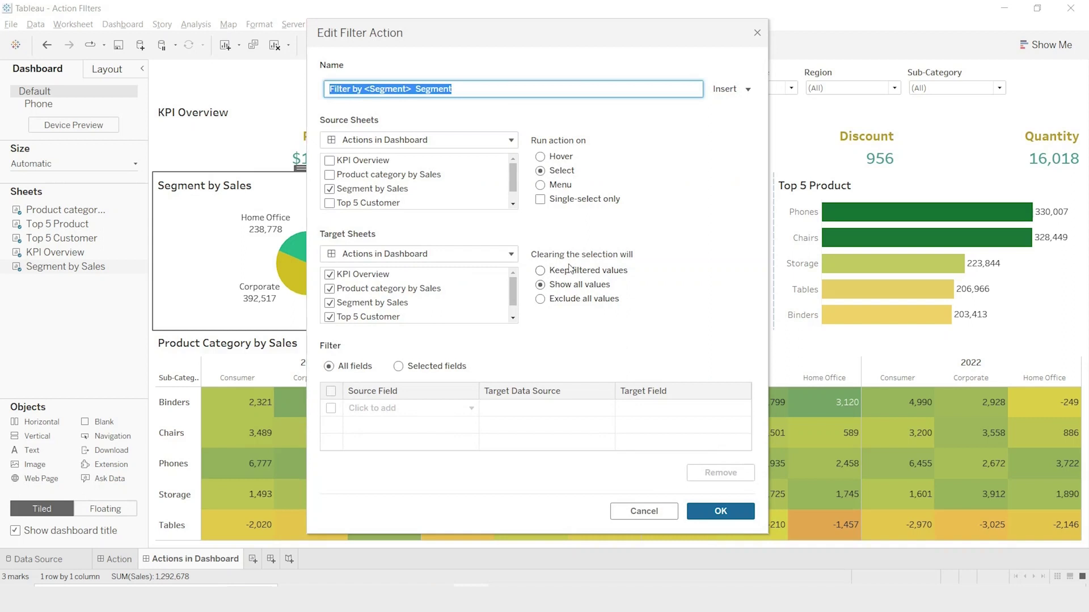
click(740, 517)
click(716, 403)
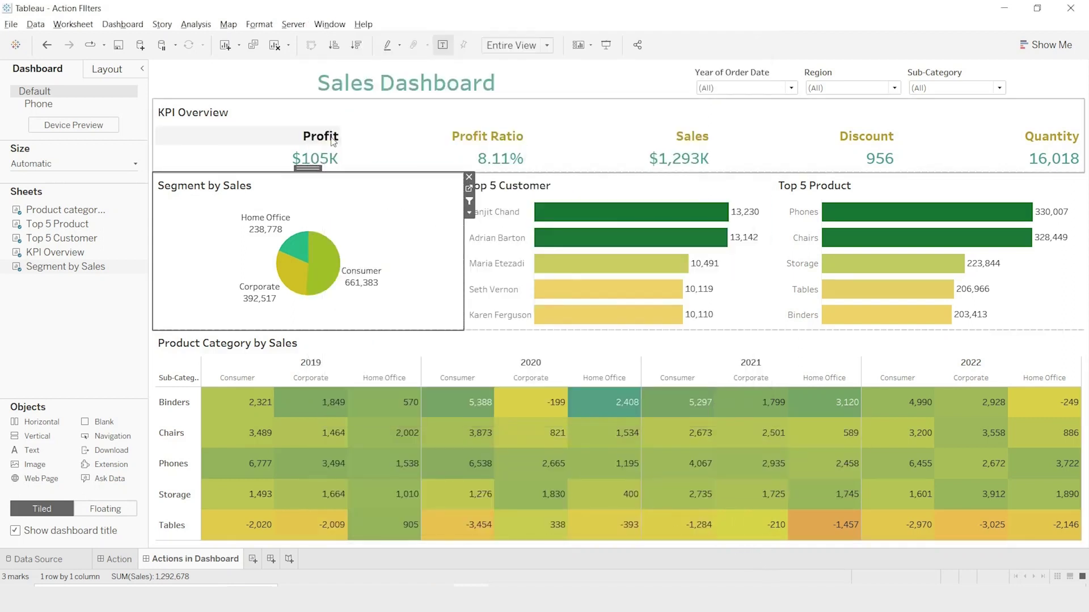
- Select the Home Office, Consumer and Corporate segments in turn and clear the selection to examine how the charts keep their filtering
click(301, 248)
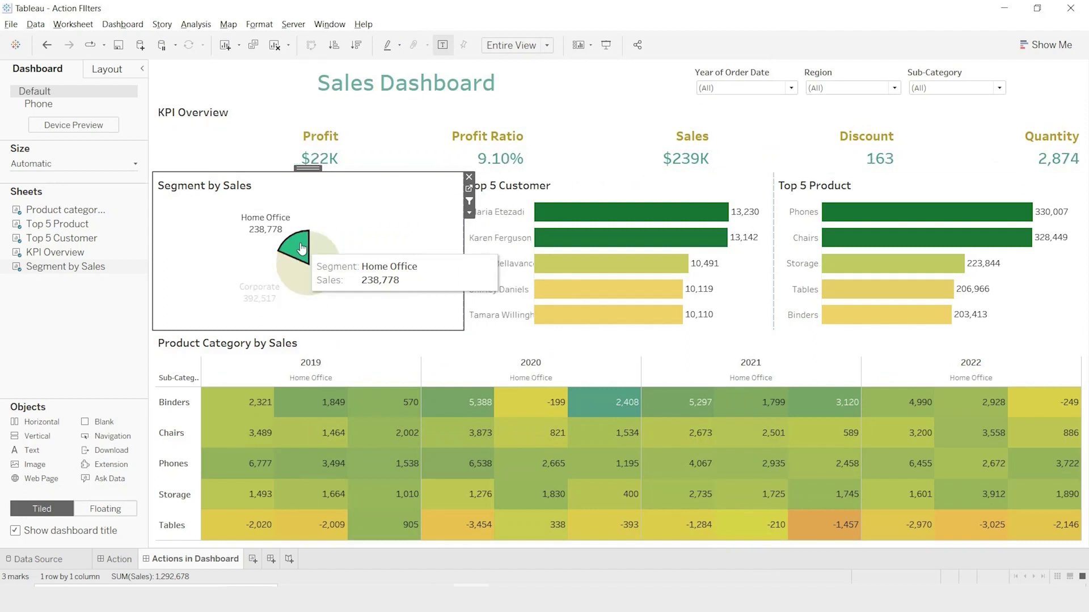
mouse_move(326, 262)
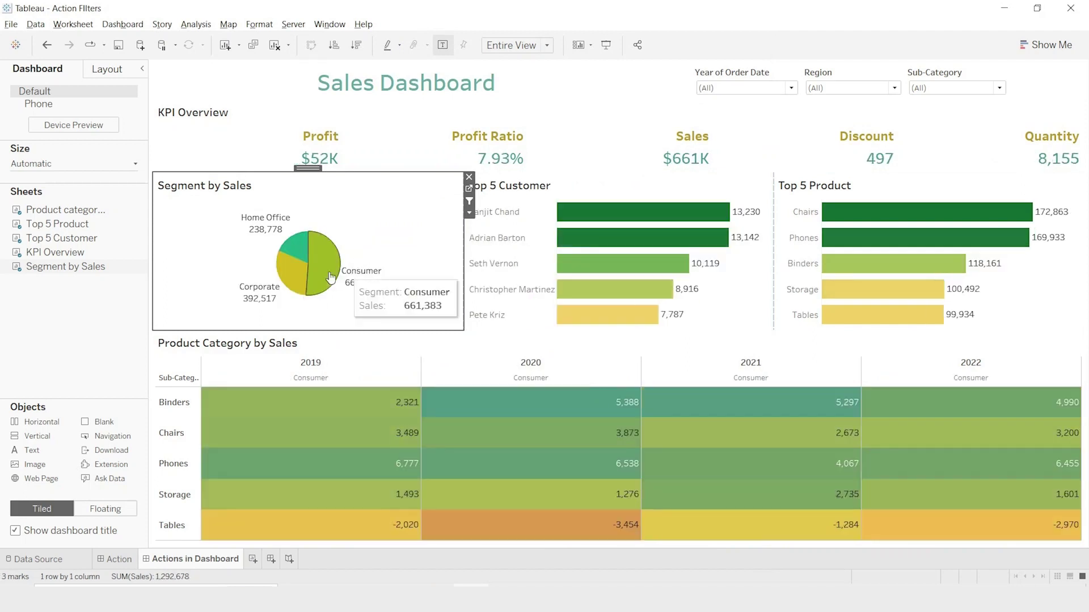
click(290, 280)
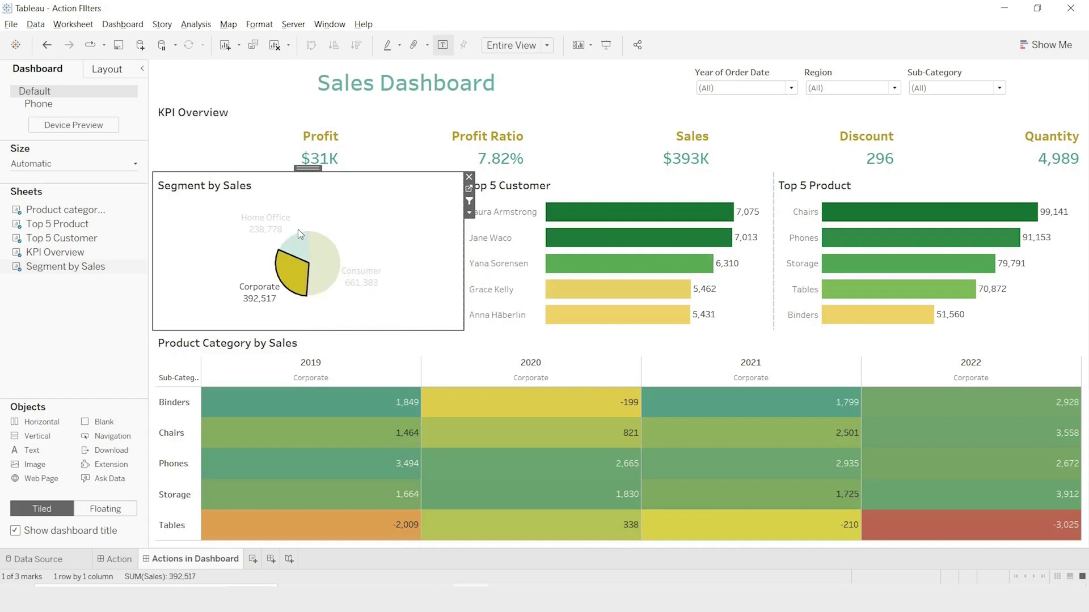
click(300, 249)
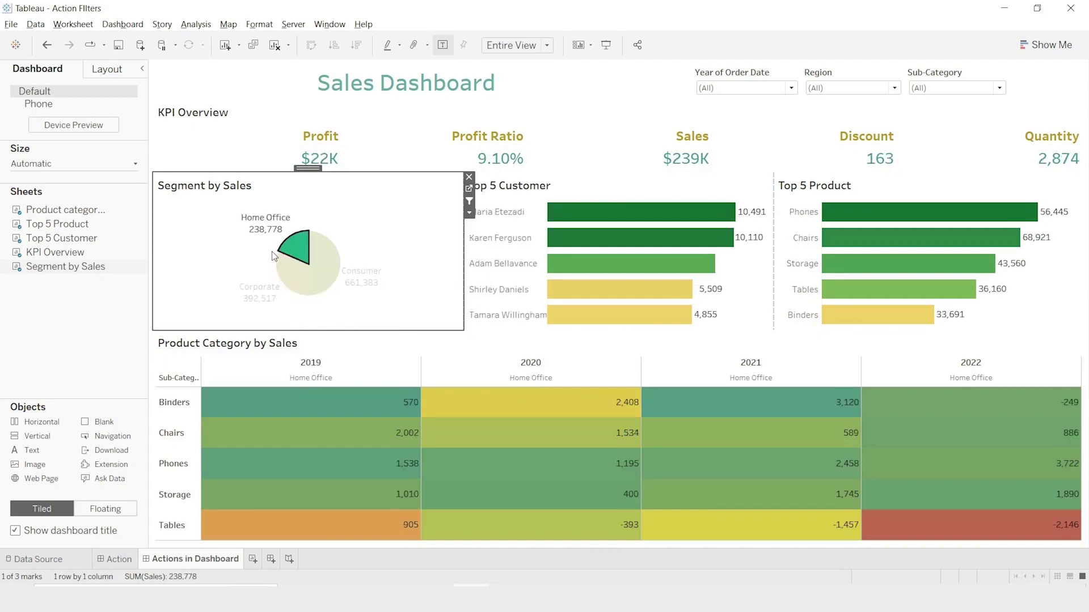
click(252, 263)
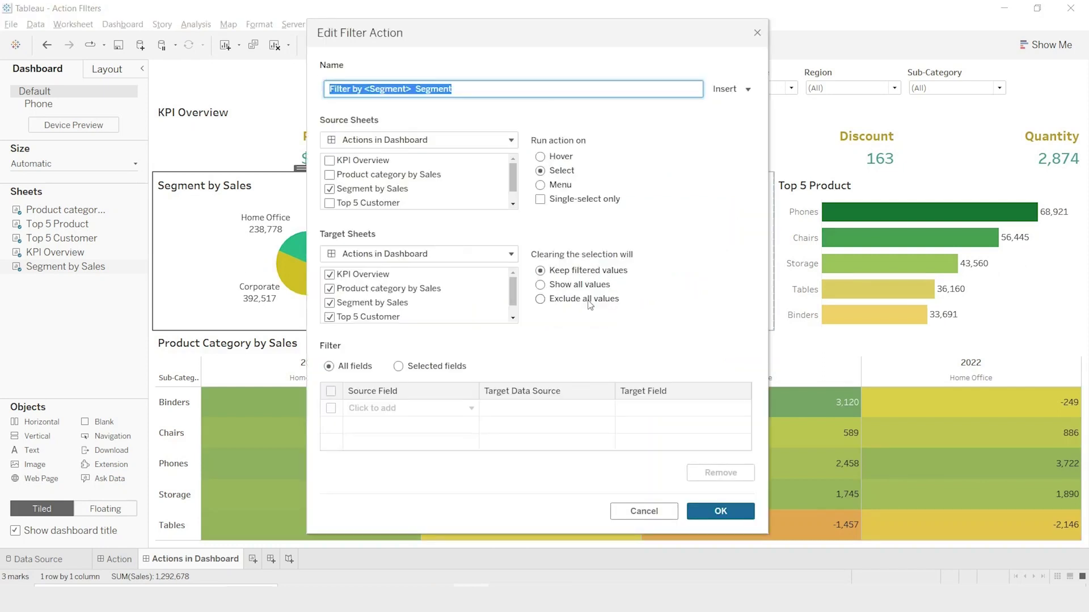
- Set the filter action to exclude all values when the selection is cleared, and apply it
click(589, 302)
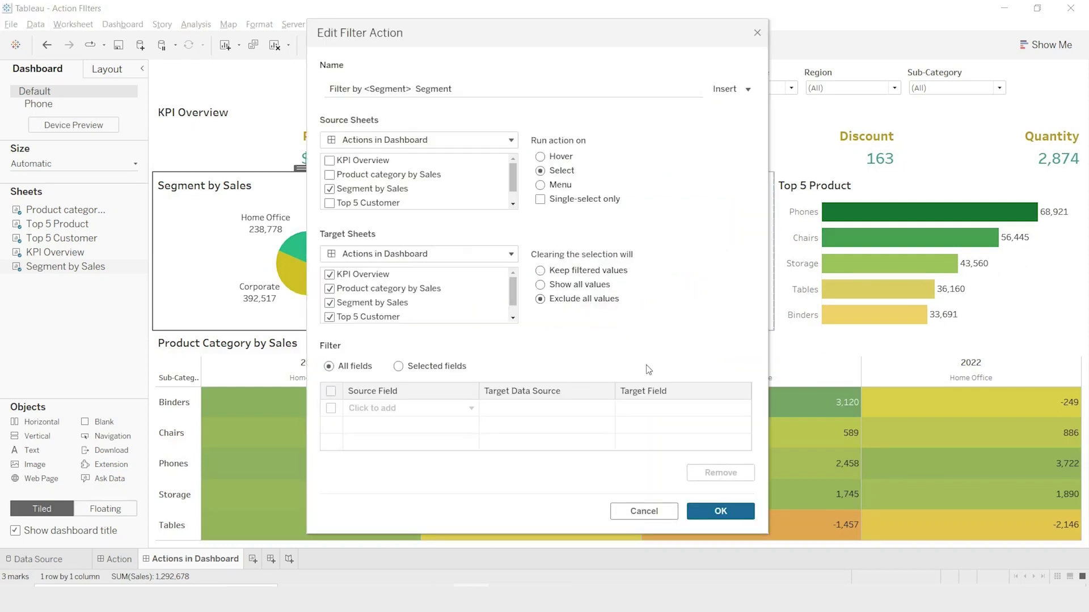
click(720, 511)
click(702, 404)
- Select the Consumer and Corporate segments and clear the selection to examine the effect of excluding all values
click(321, 252)
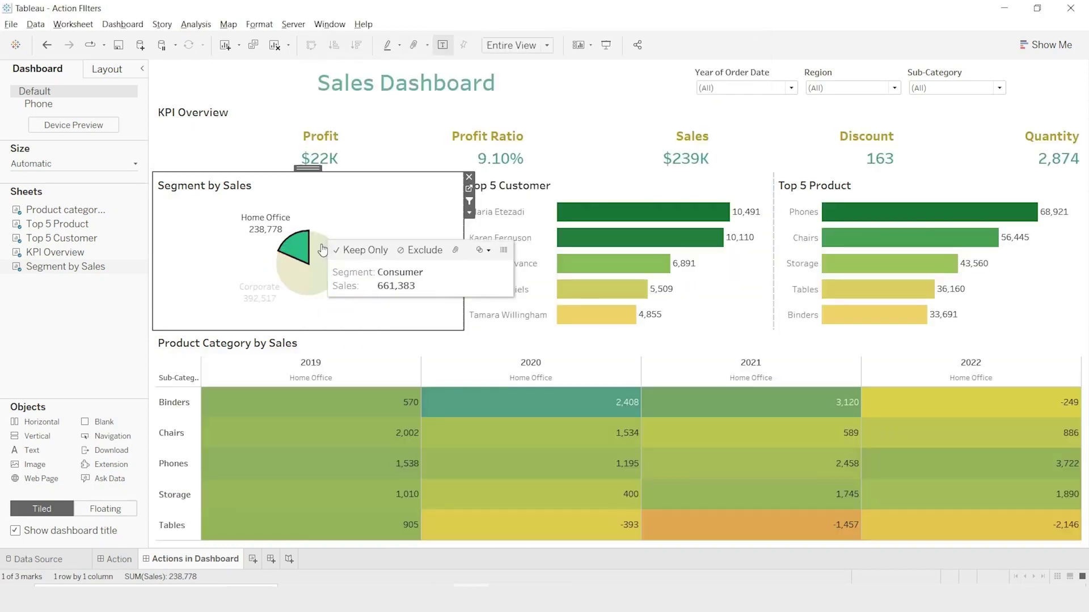
click(321, 252)
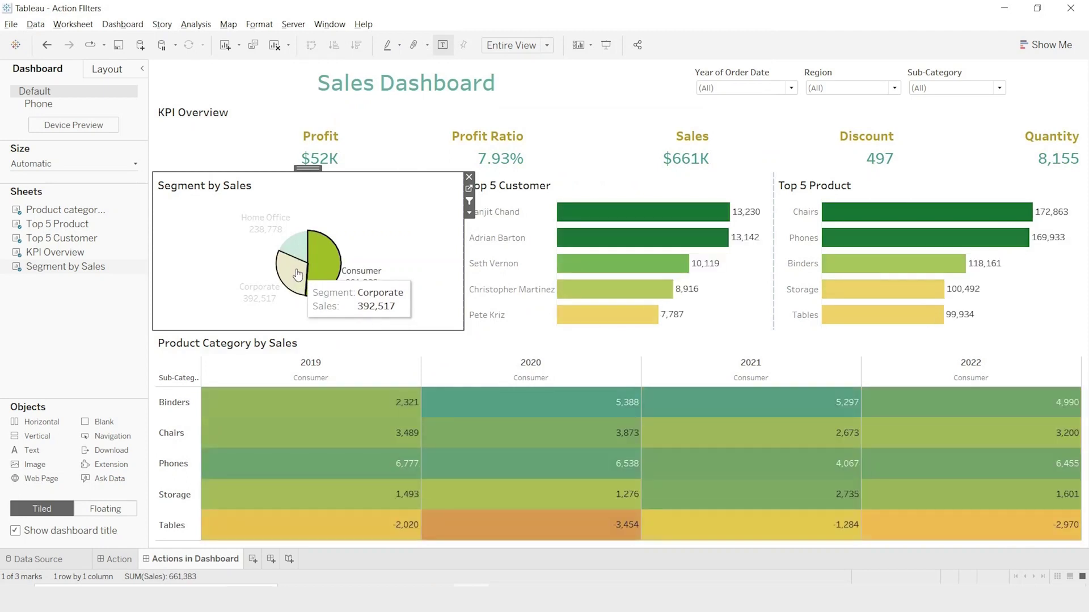
click(297, 275)
click(294, 270)
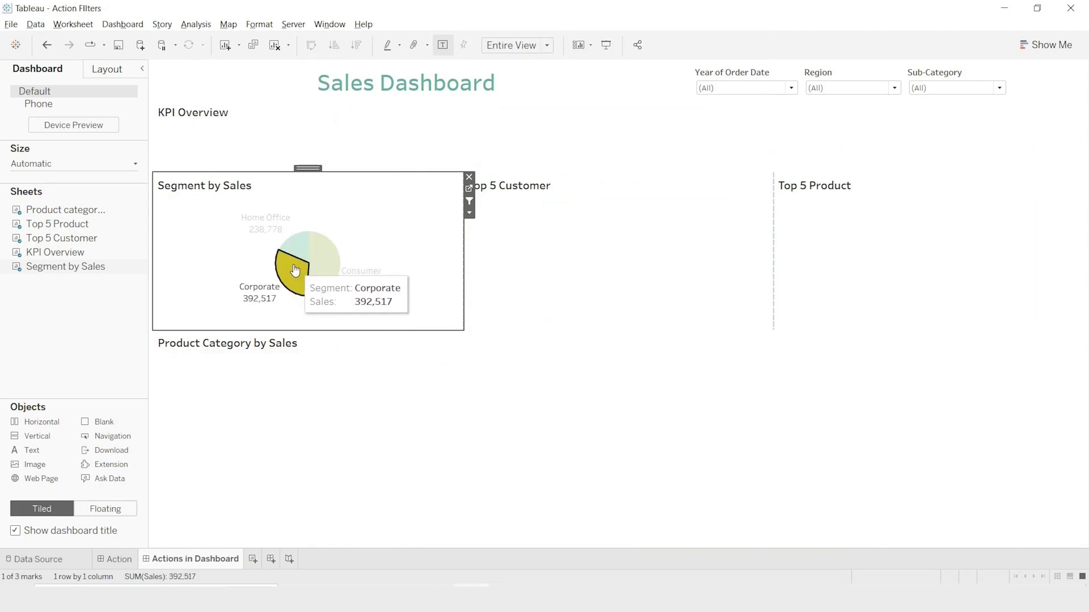
click(294, 270)
- Set the filter action to show all values on clearing, and test it by selecting and clearing the Home Office segment
click(123, 24)
click(136, 117)
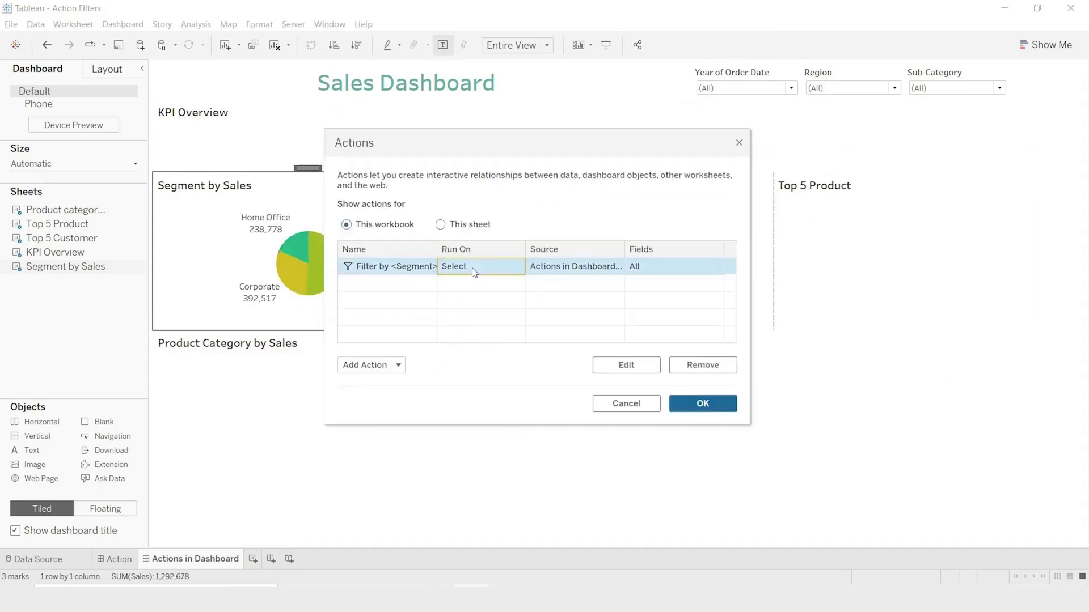
click(629, 403)
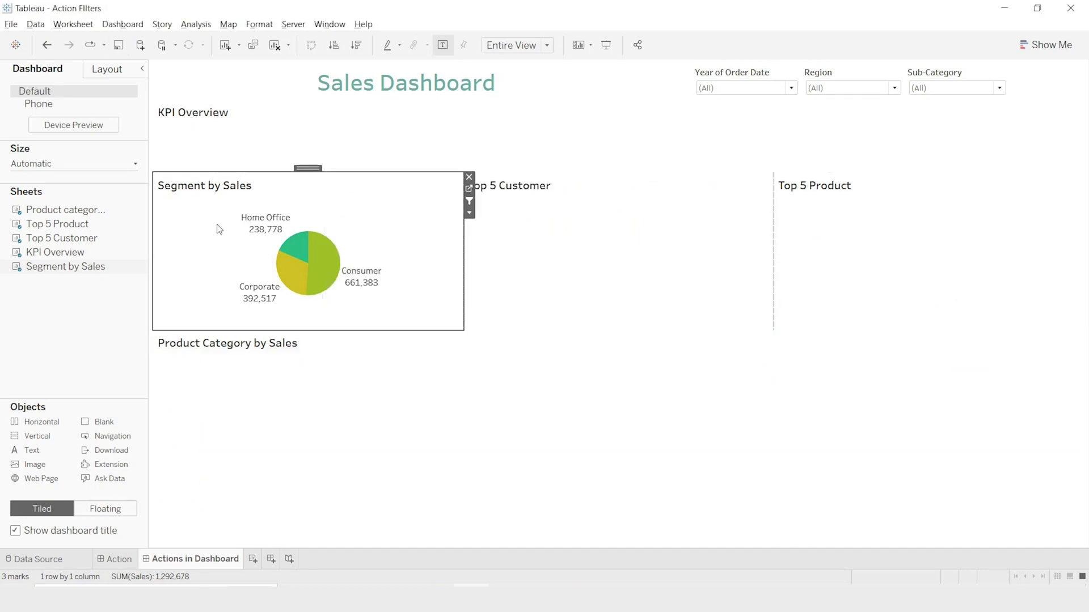
click(283, 252)
click(401, 323)
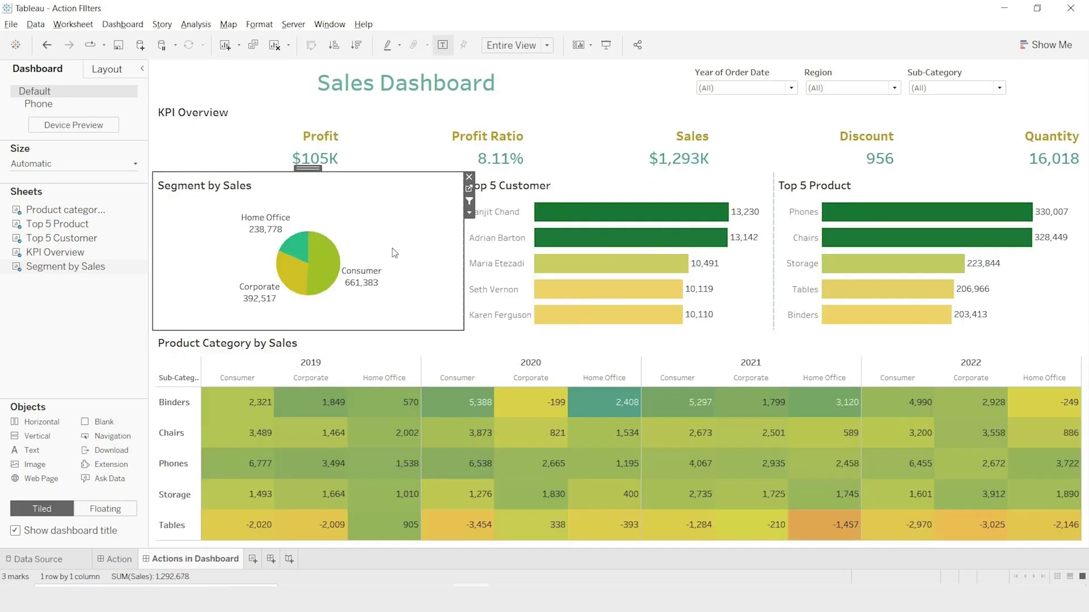
- Edit the segment filter action to filter on Selected fields instead of all fields and close its settings
click(475, 265)
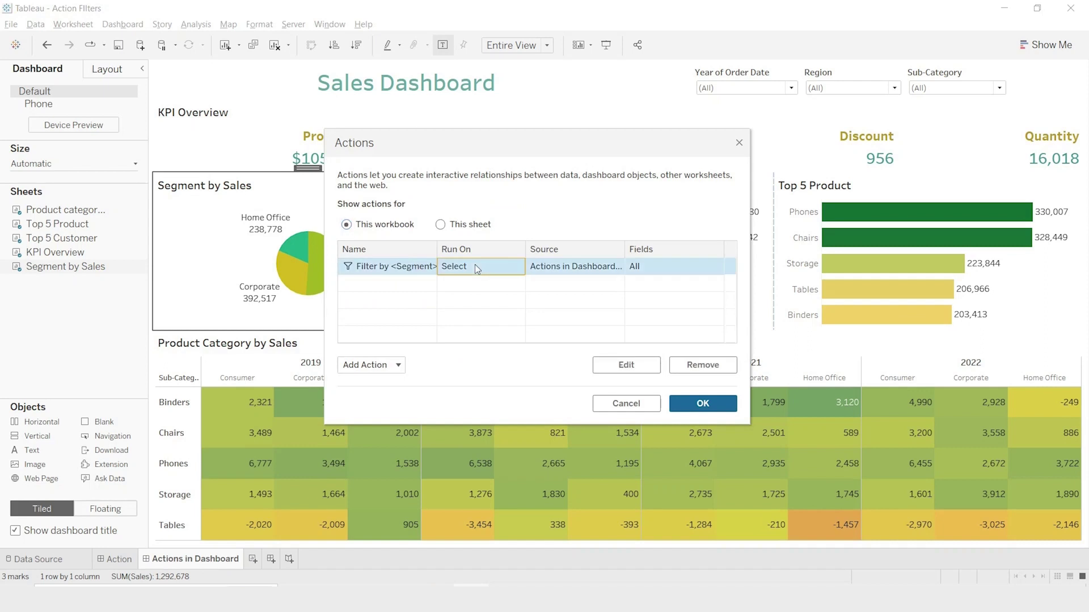
double_click(499, 275)
click(399, 367)
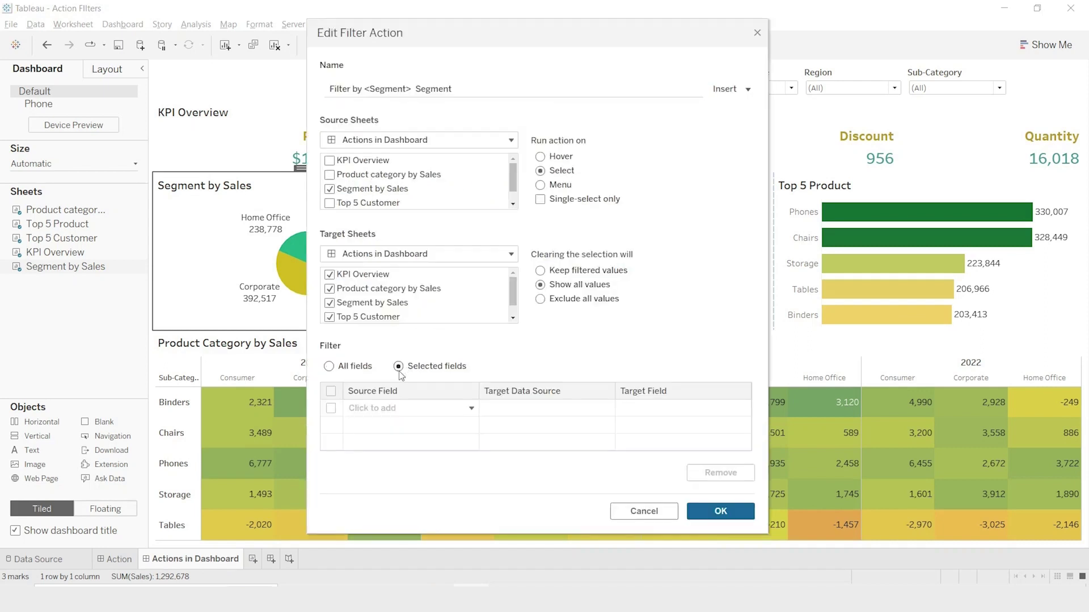
click(720, 511)
- Look through the choices of the Year of Order Date, Region and Sub-Category filters
click(754, 88)
click(769, 89)
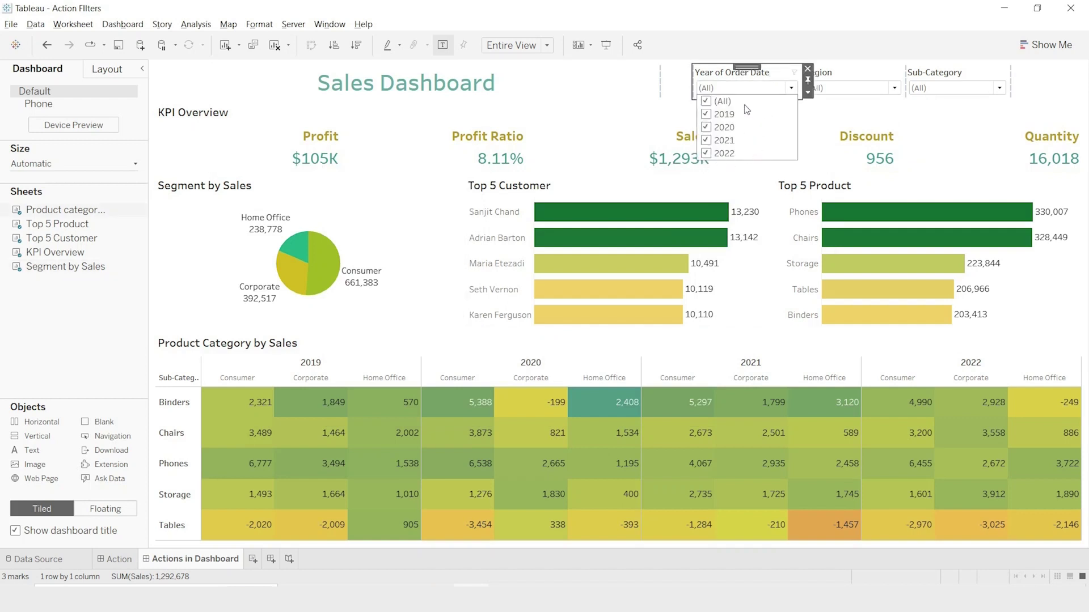
click(888, 89)
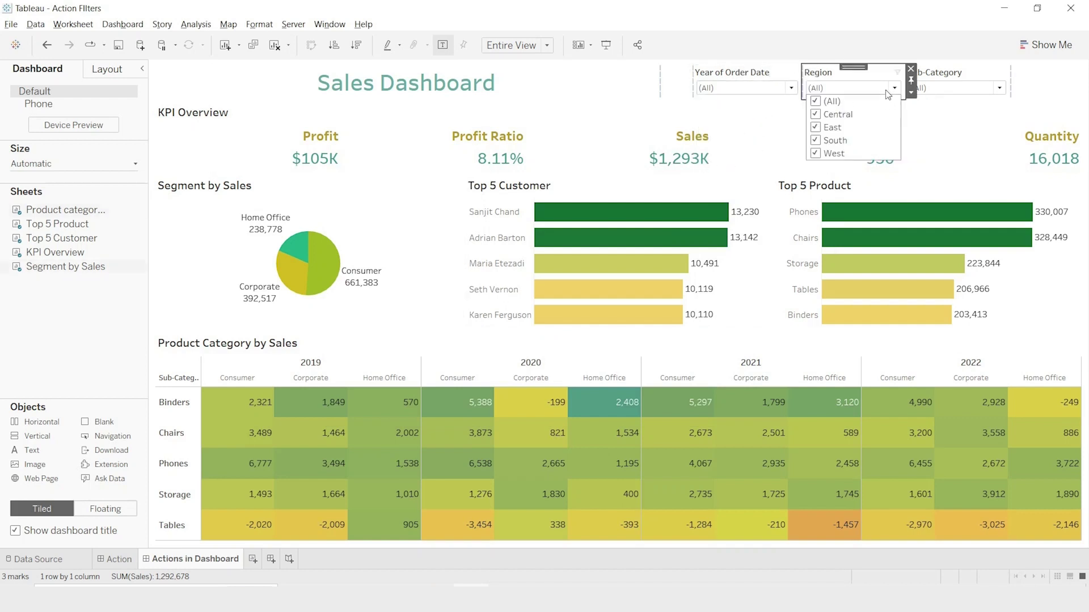
click(956, 89)
- Apply the Year of Order Date filter to all worksheets on the dashboard
click(745, 78)
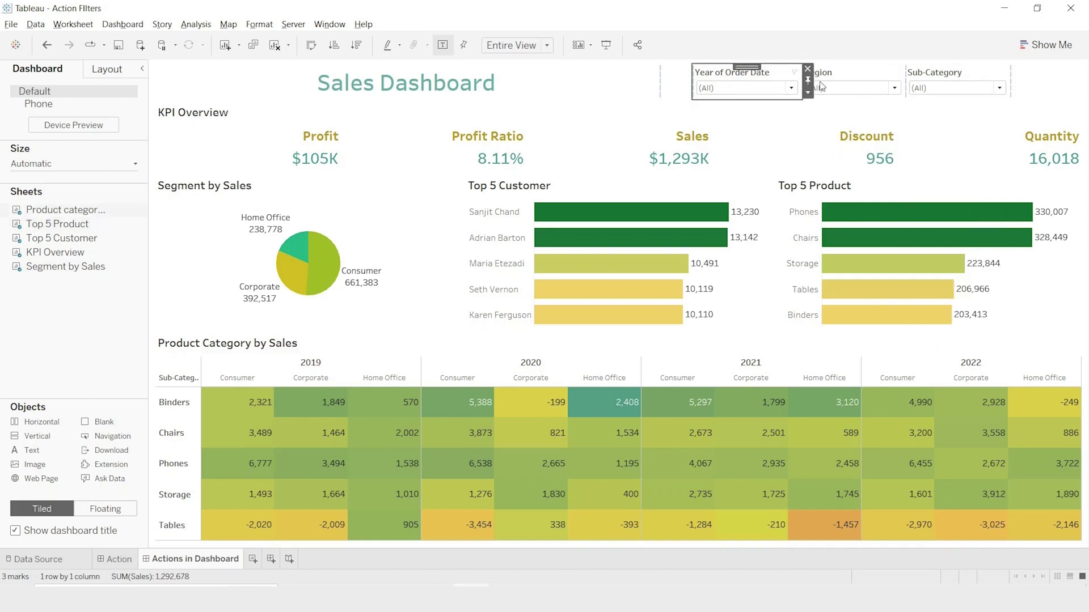
click(808, 92)
mouse_move(855, 121)
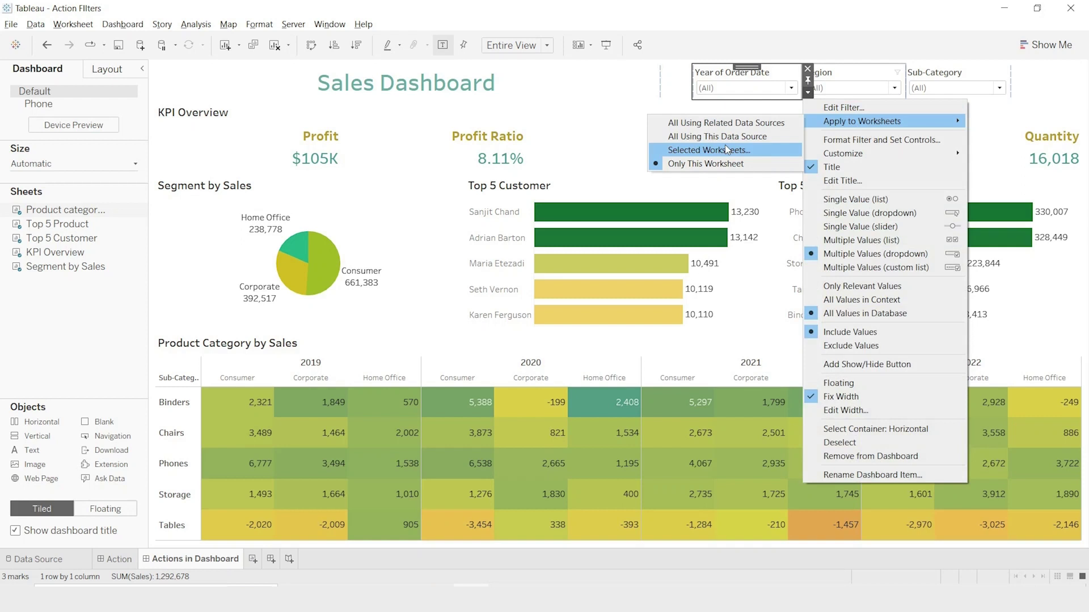
key(Escape)
click(425, 344)
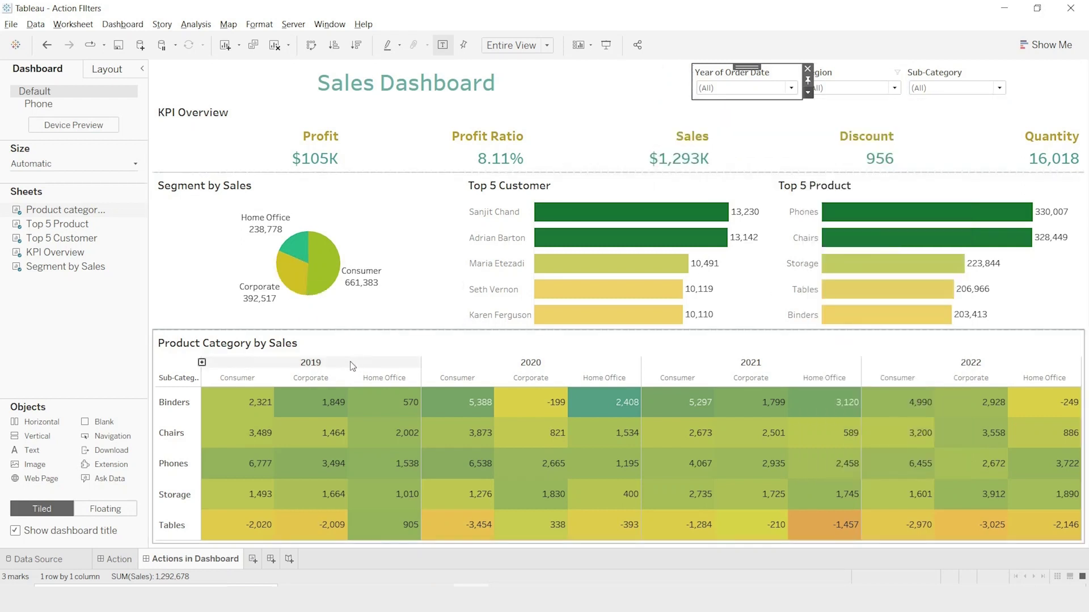
click(397, 352)
click(752, 400)
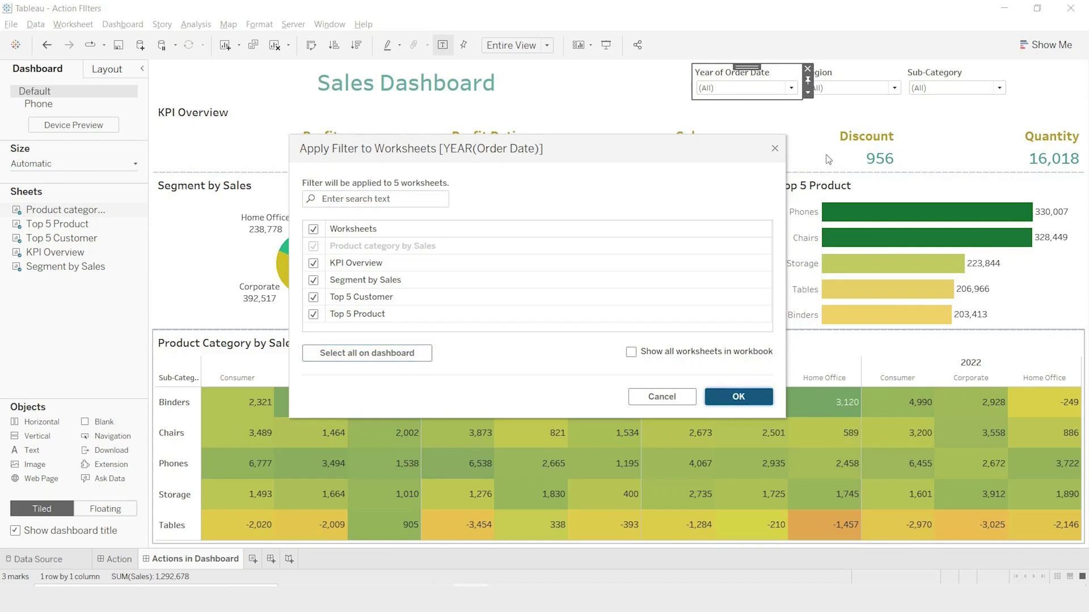
- Apply the Region filter to all worksheets on the dashboard
click(852, 74)
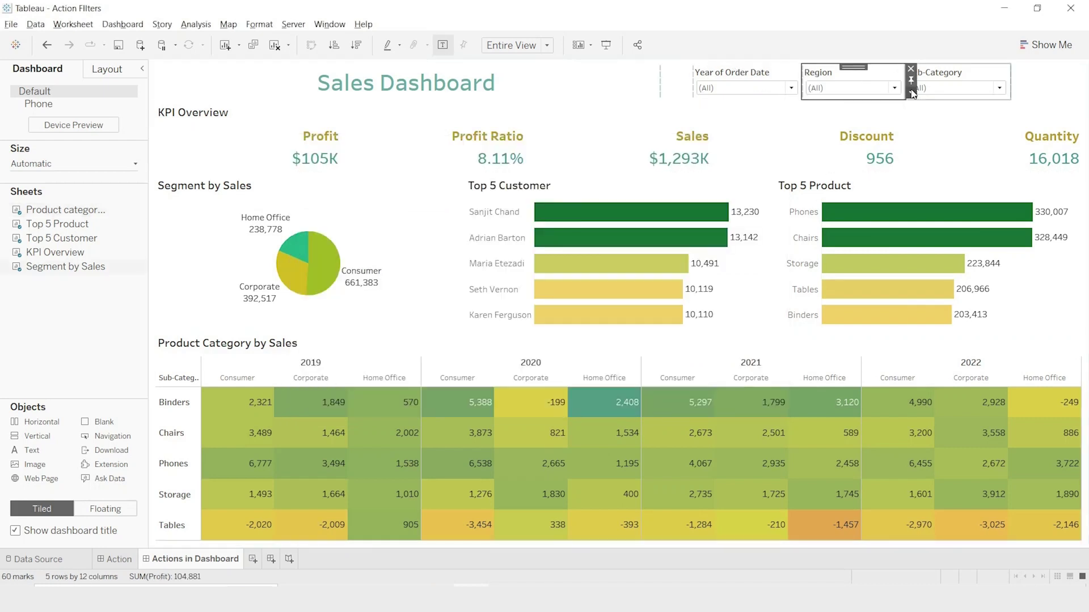
click(912, 93)
mouse_move(951, 124)
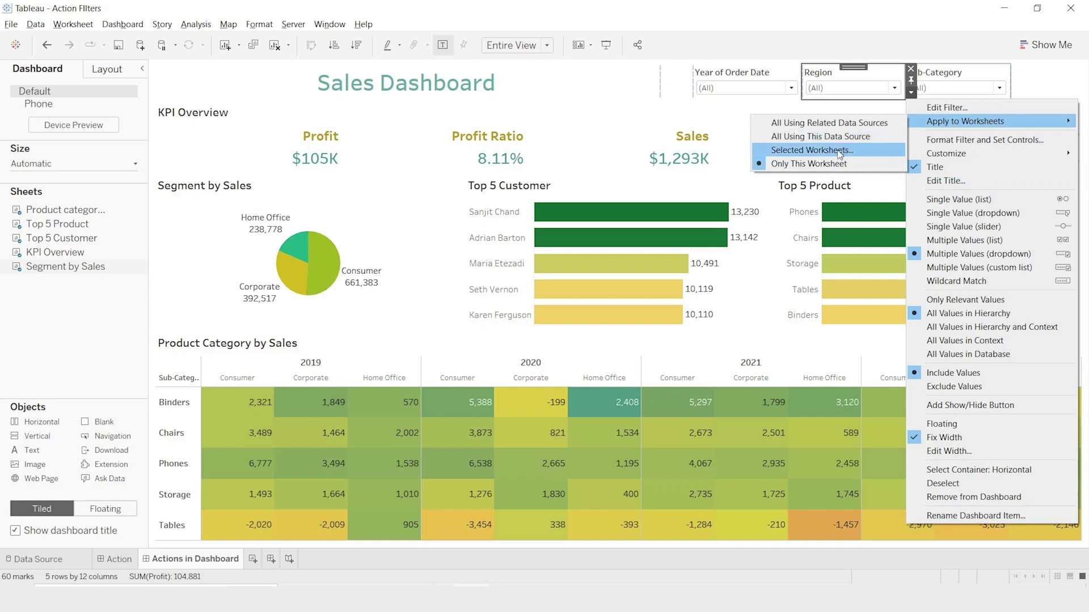
click(842, 140)
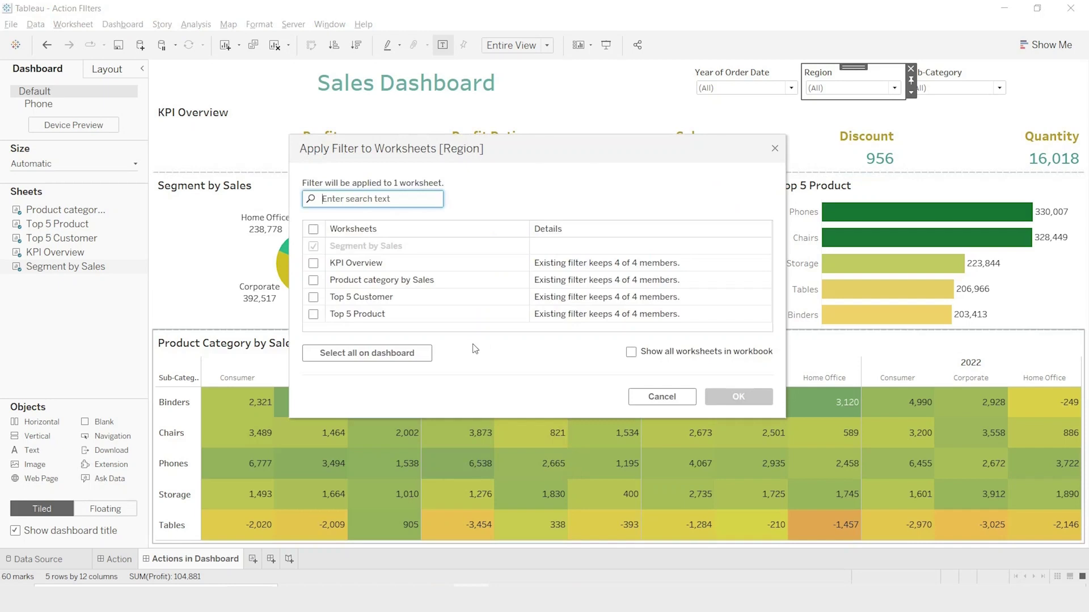
click(366, 353)
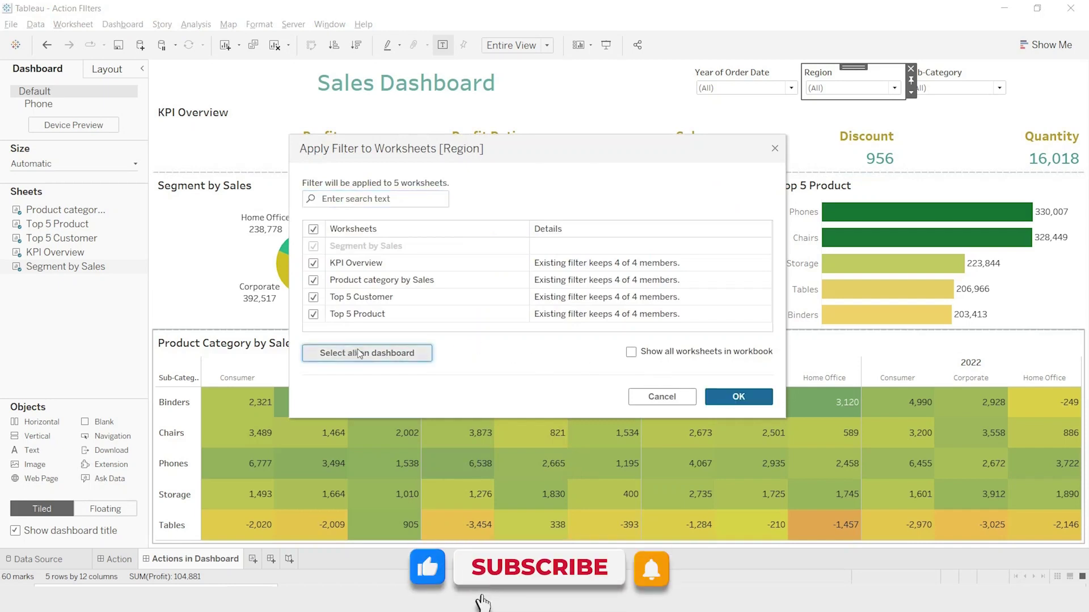
key(Return)
- Apply the Sub-Category filter to all worksheets on the dashboard
click(953, 76)
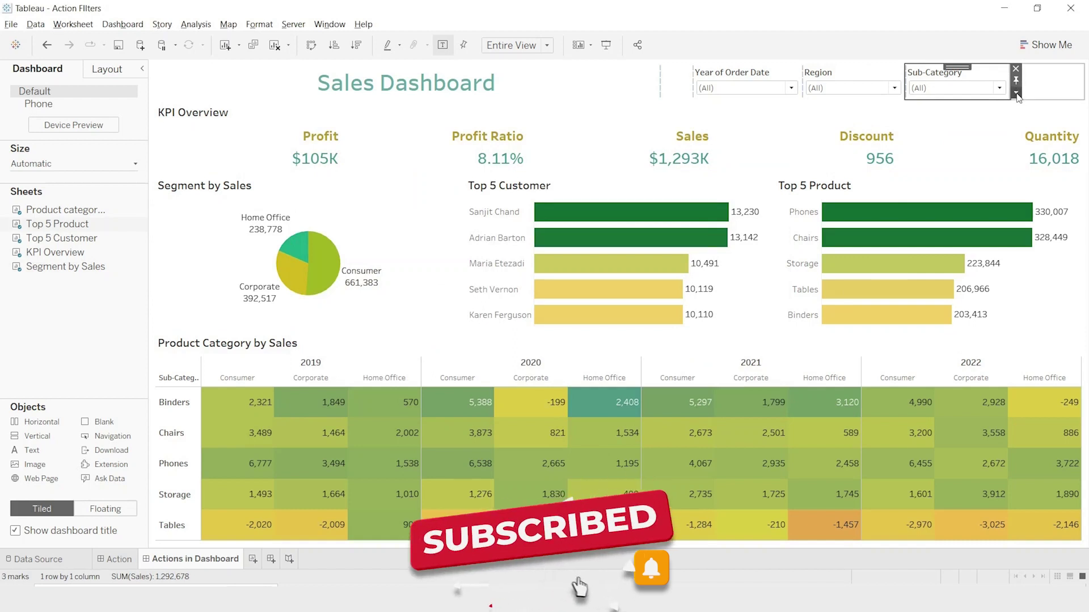
click(1016, 93)
mouse_move(963, 130)
click(819, 163)
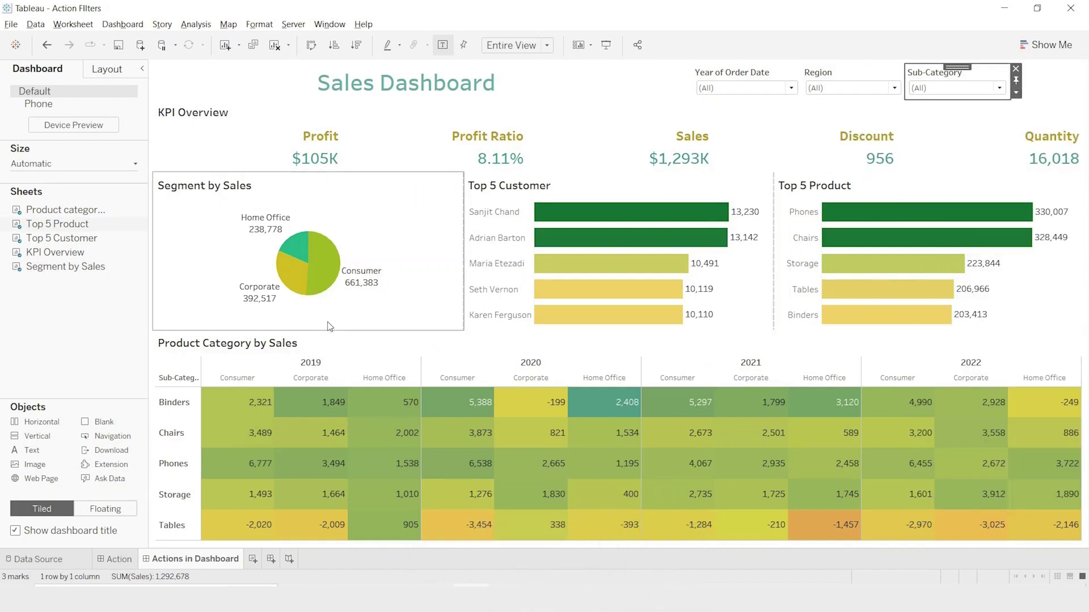
click(366, 353)
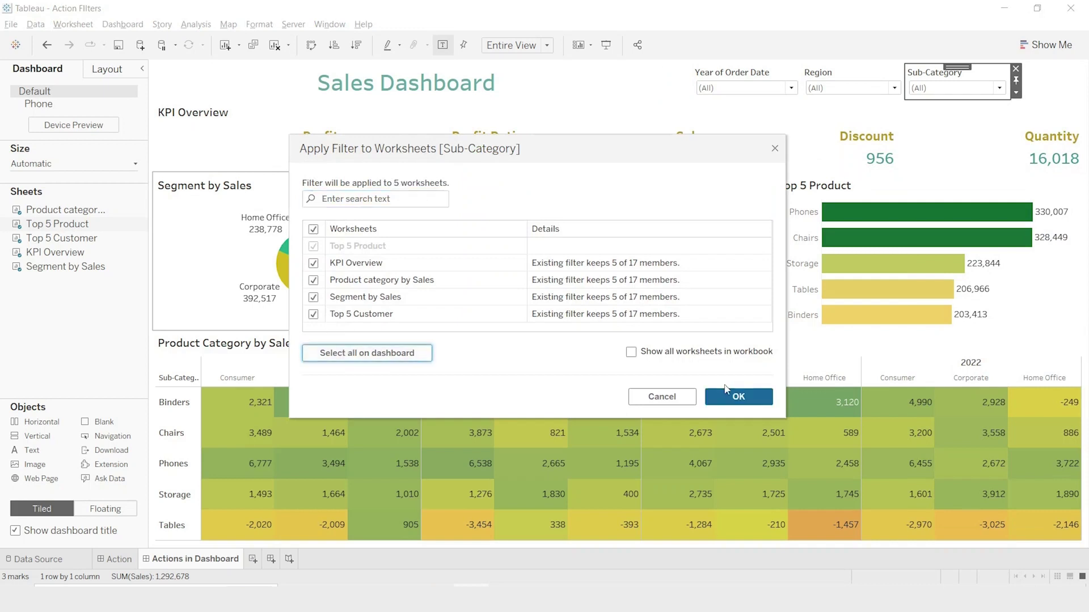
click(739, 396)
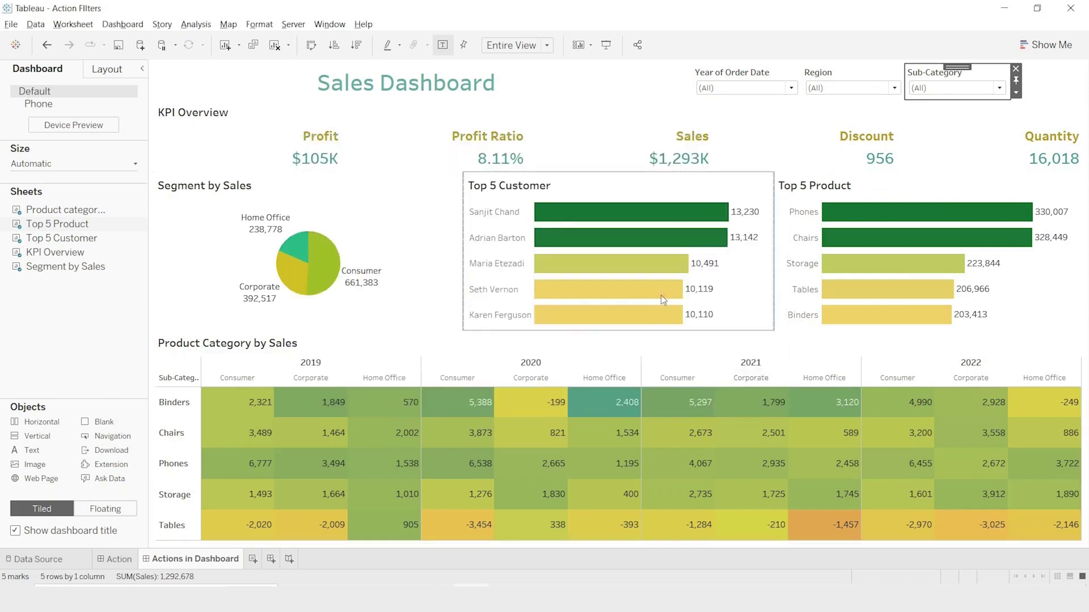
- Filter the dashboard to order years 2021 and 2022 and to the Central and West regions
click(785, 91)
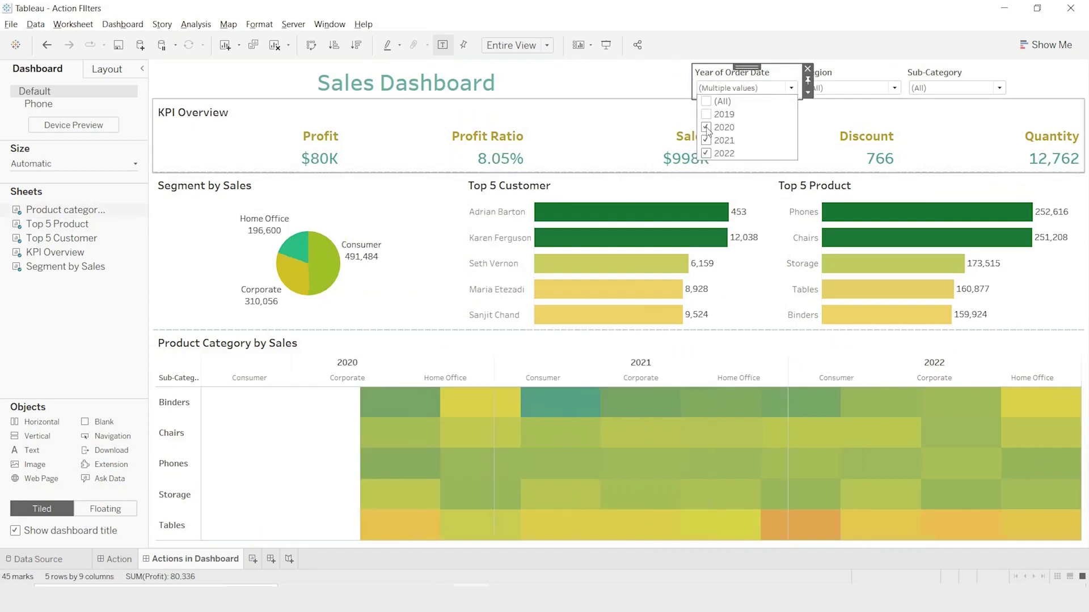
click(706, 128)
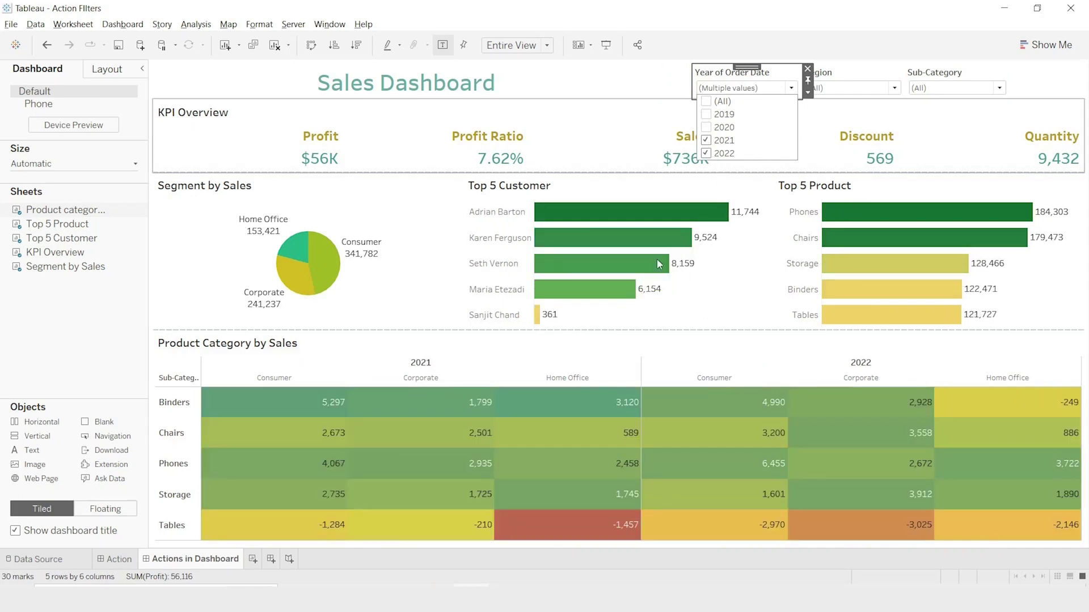
click(873, 79)
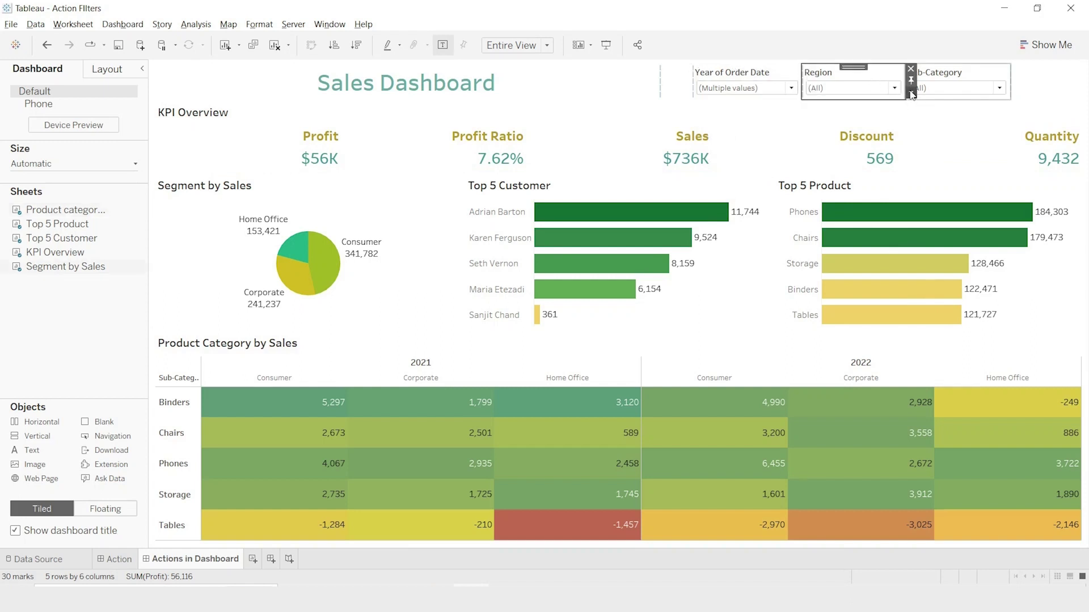
click(911, 94)
click(892, 82)
click(893, 86)
click(815, 127)
click(893, 141)
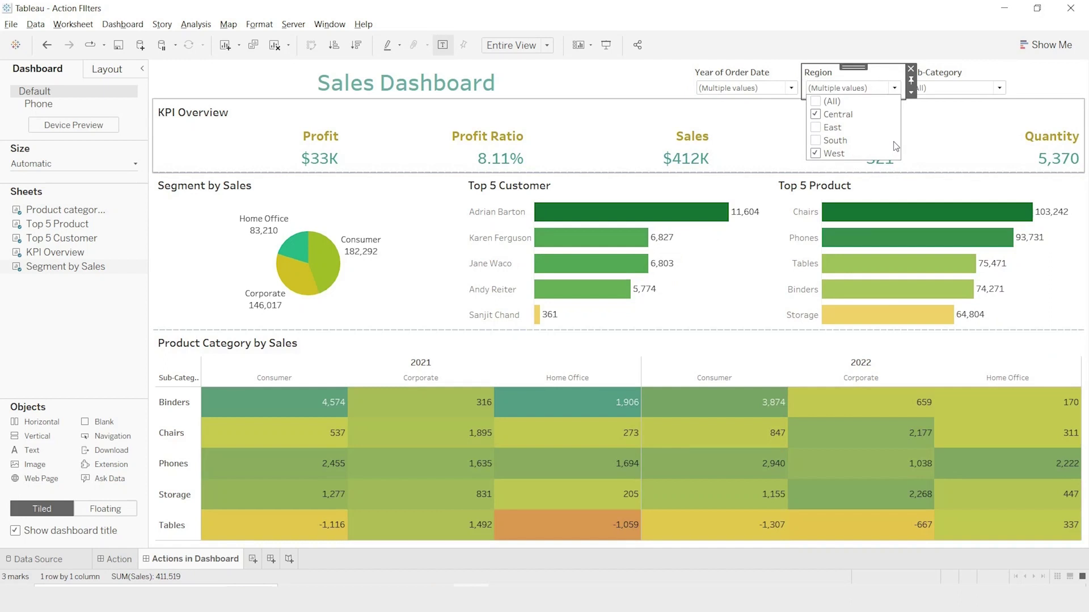
- Exclude Appliances in the Sub-Category filter, then try excluding Chairs as well and undo that last exclusion
click(957, 79)
click(975, 88)
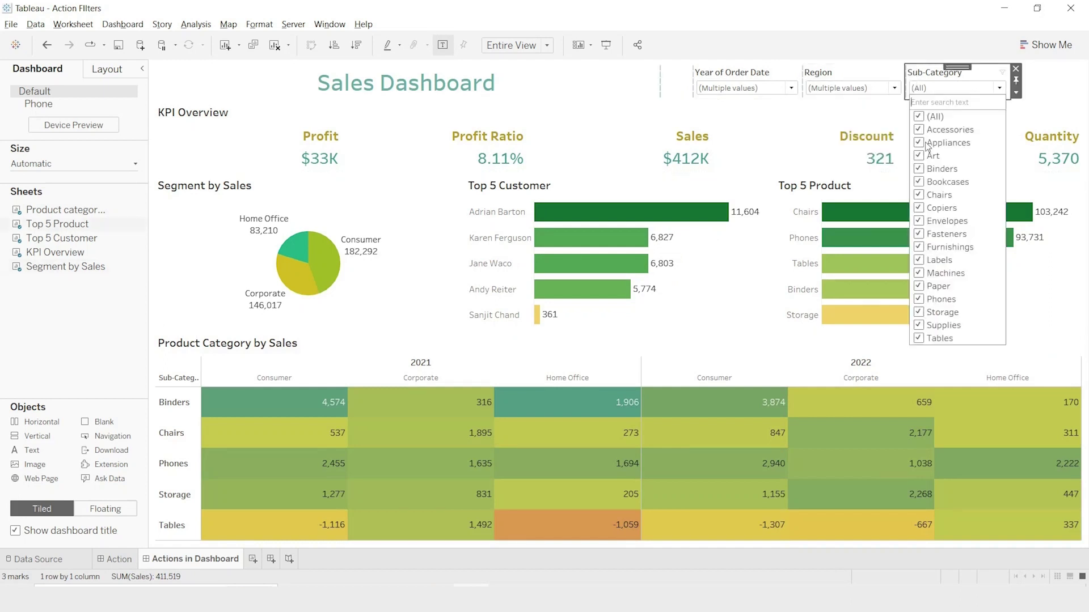
click(920, 142)
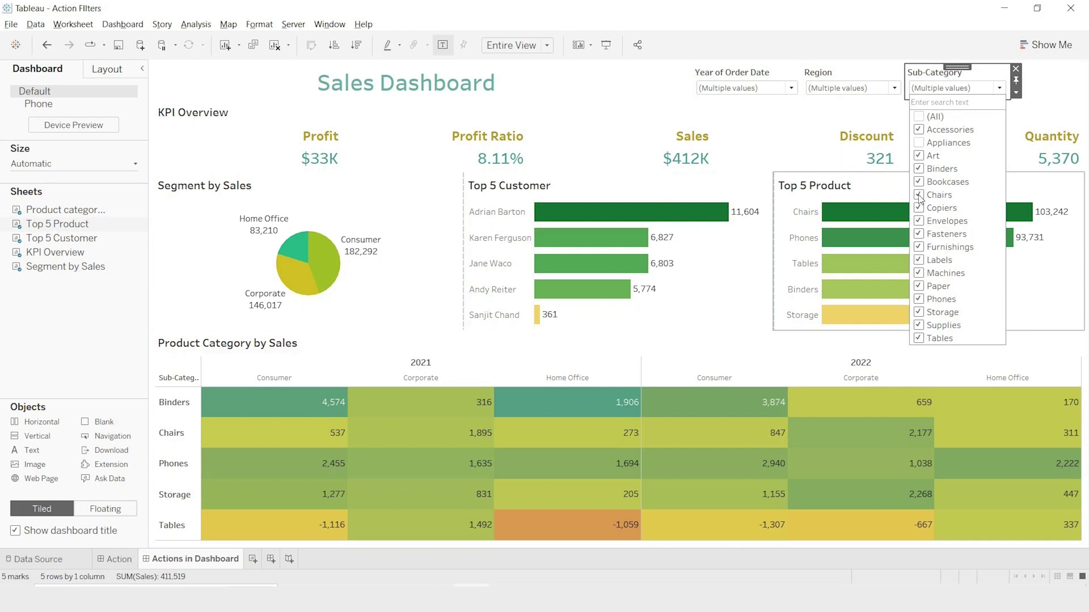
click(919, 195)
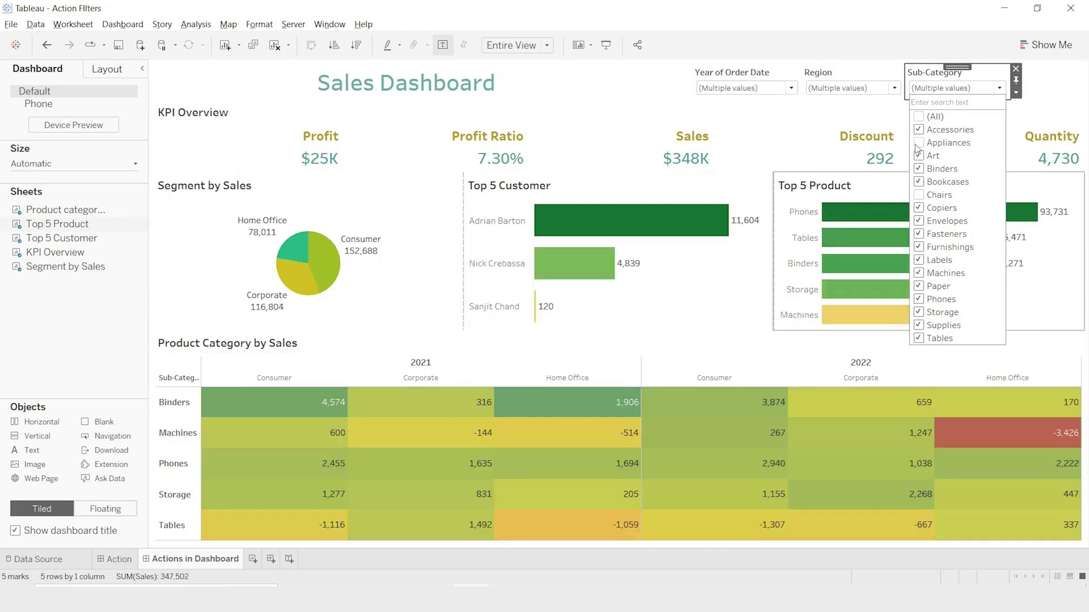
key(ctrl+z)
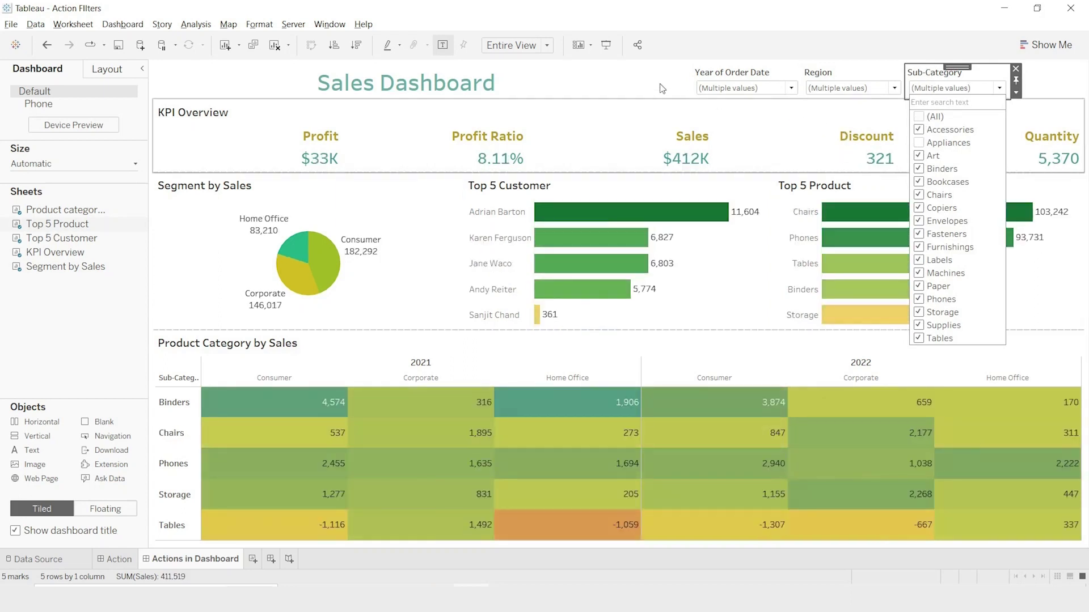
click(662, 88)
click(666, 87)
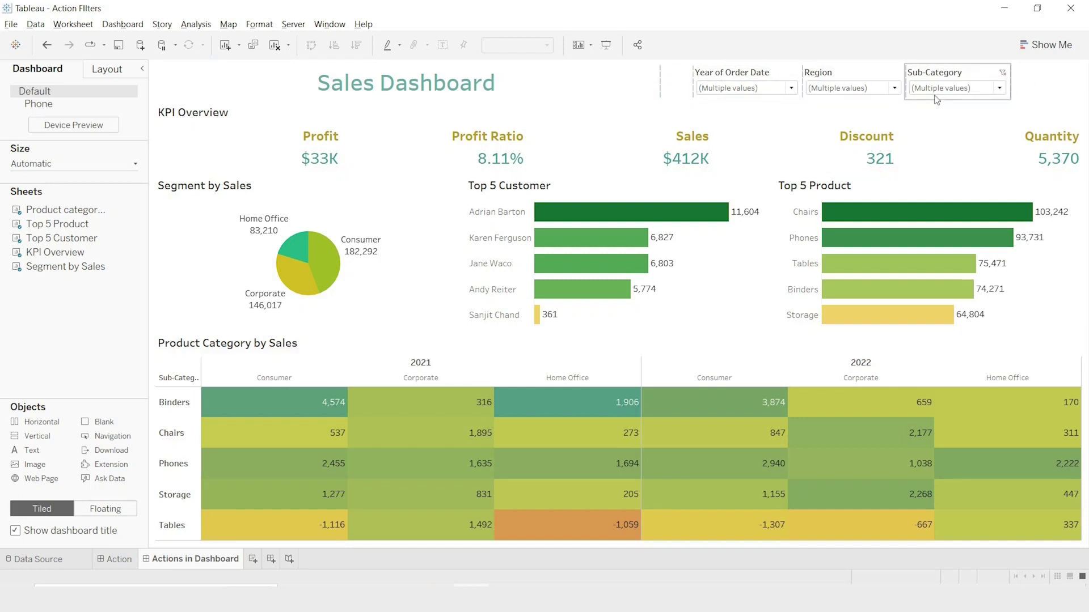
click(1039, 100)
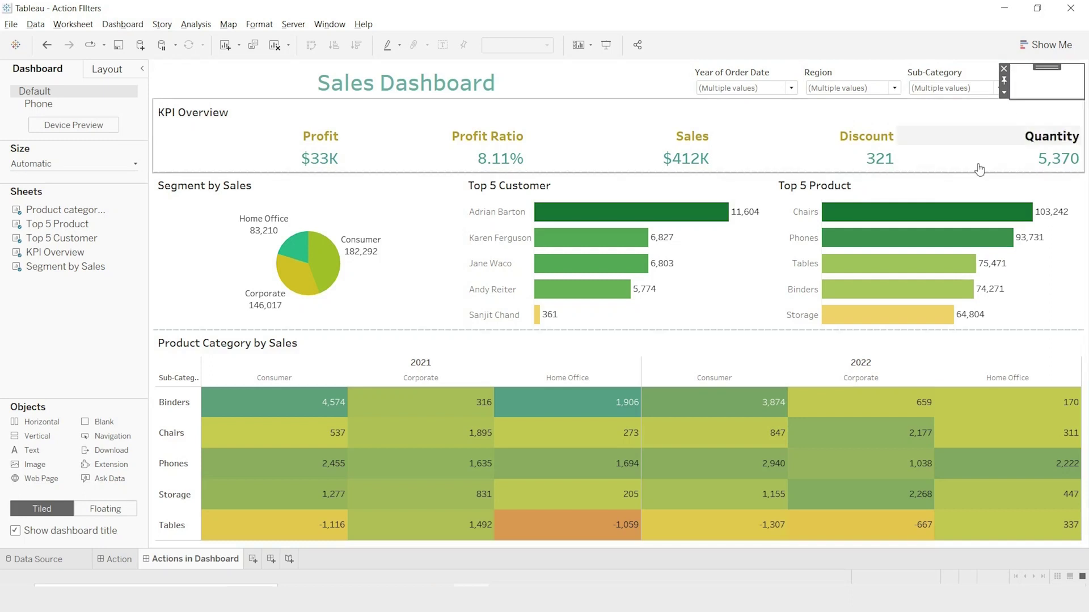
- Add a new worksheet and start a calculated field named Reset Home containing the text string "Reset Page"
click(252, 560)
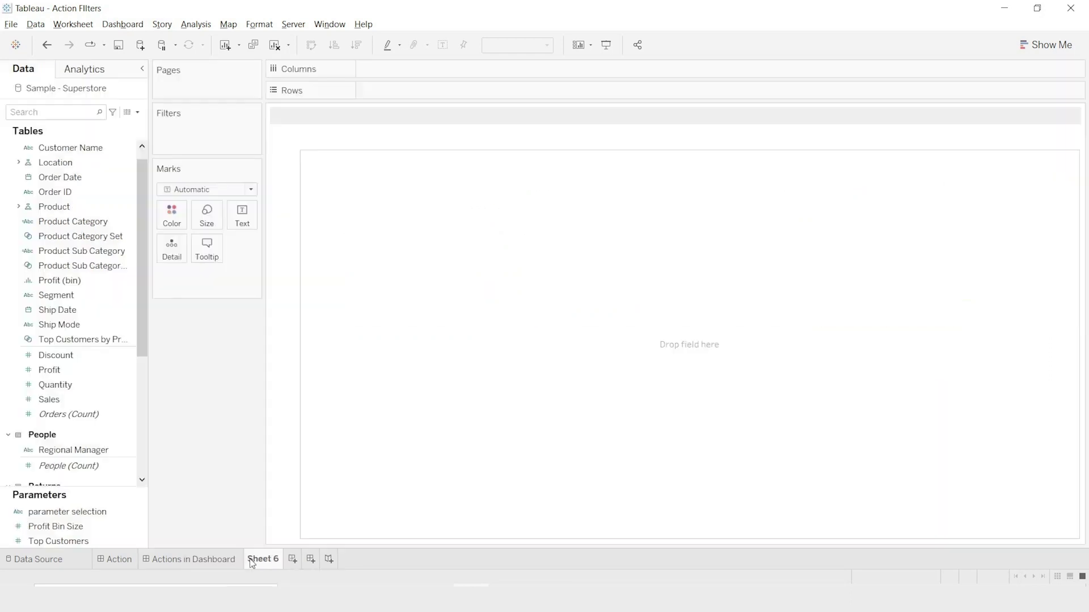
click(138, 111)
click(104, 128)
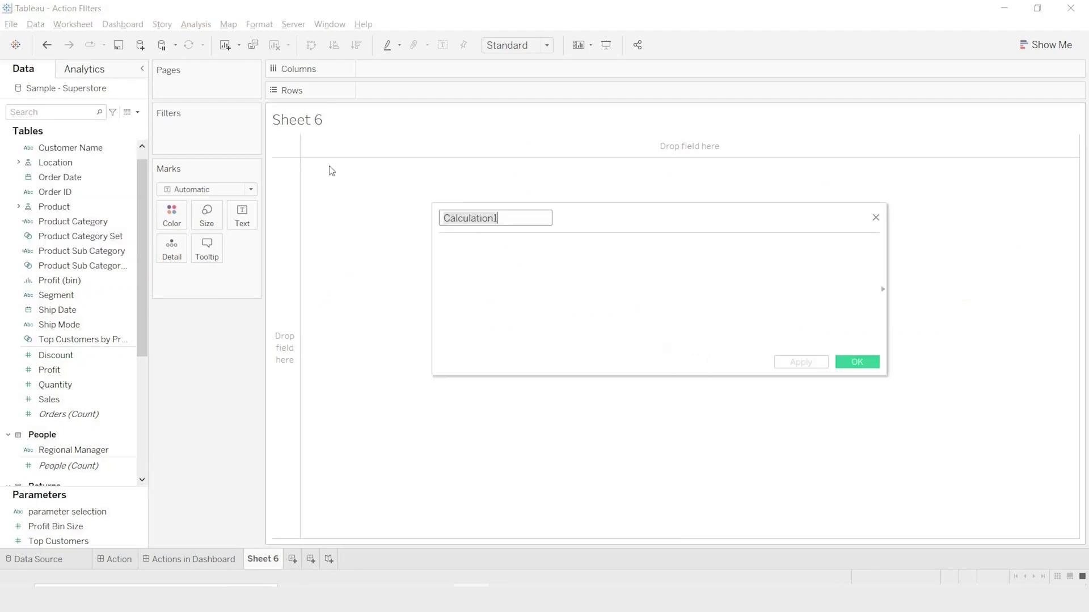
key(BackSpace)
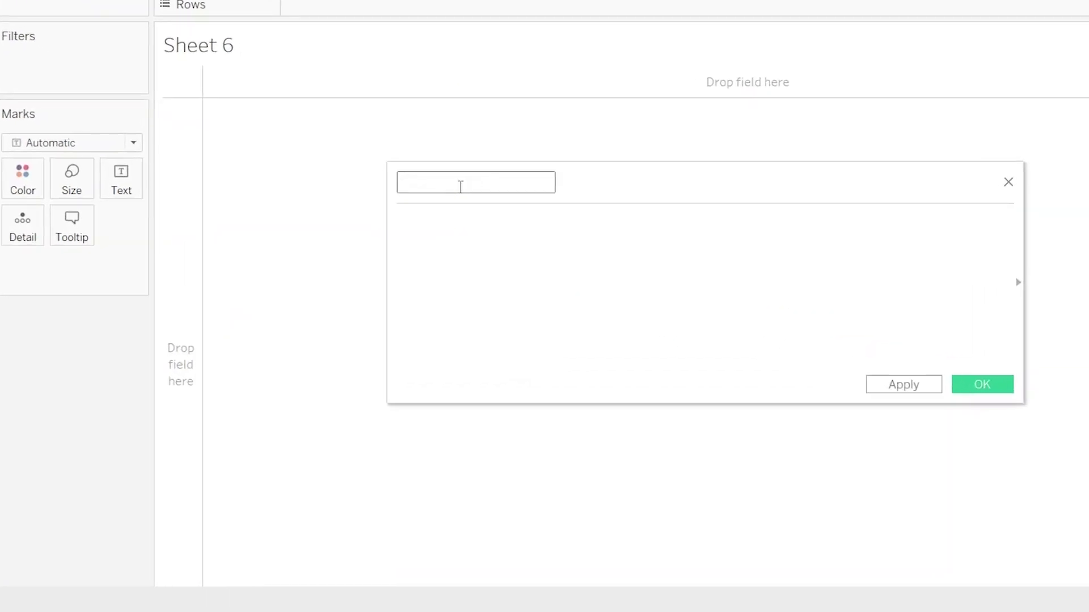
text(Reset Home)
click(450, 257)
text(")
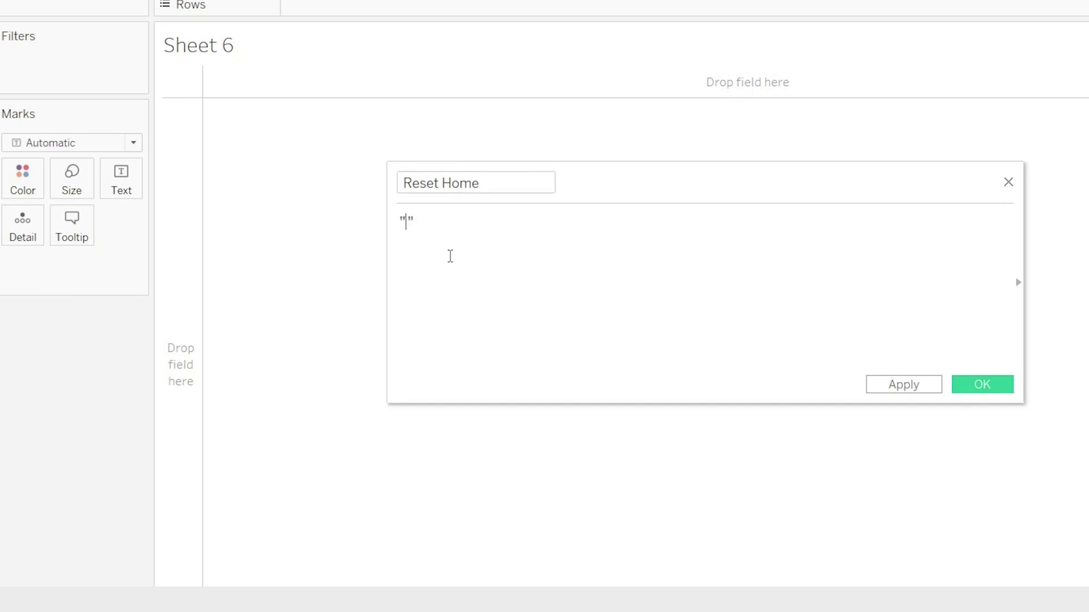
text(Reset Page)
- Change the calculated field's name to Reset Page and save it
click(505, 188)
drag(491, 184, 445, 185)
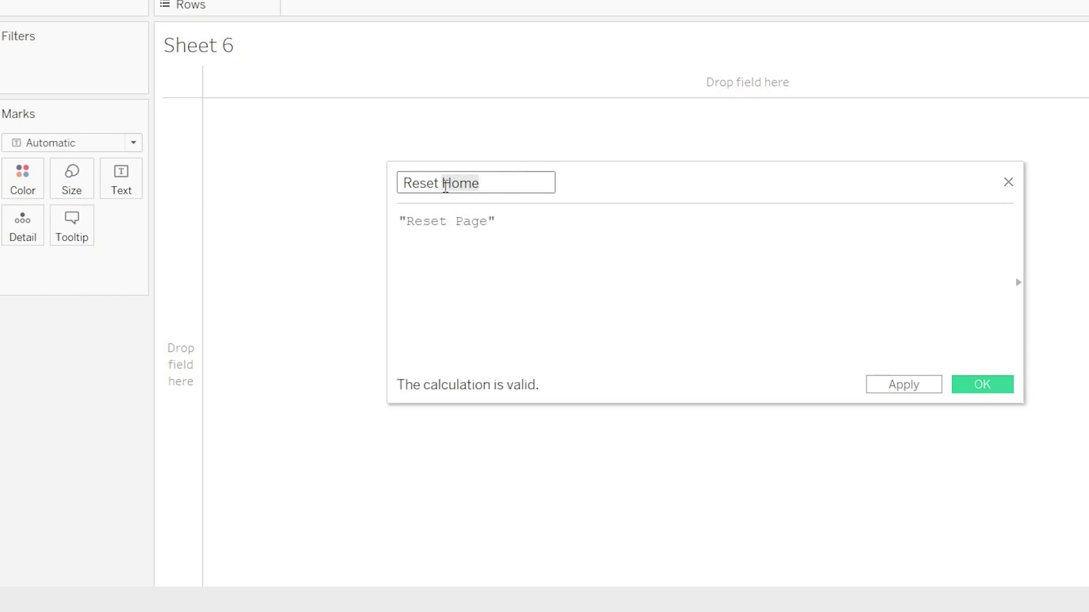
text(Page)
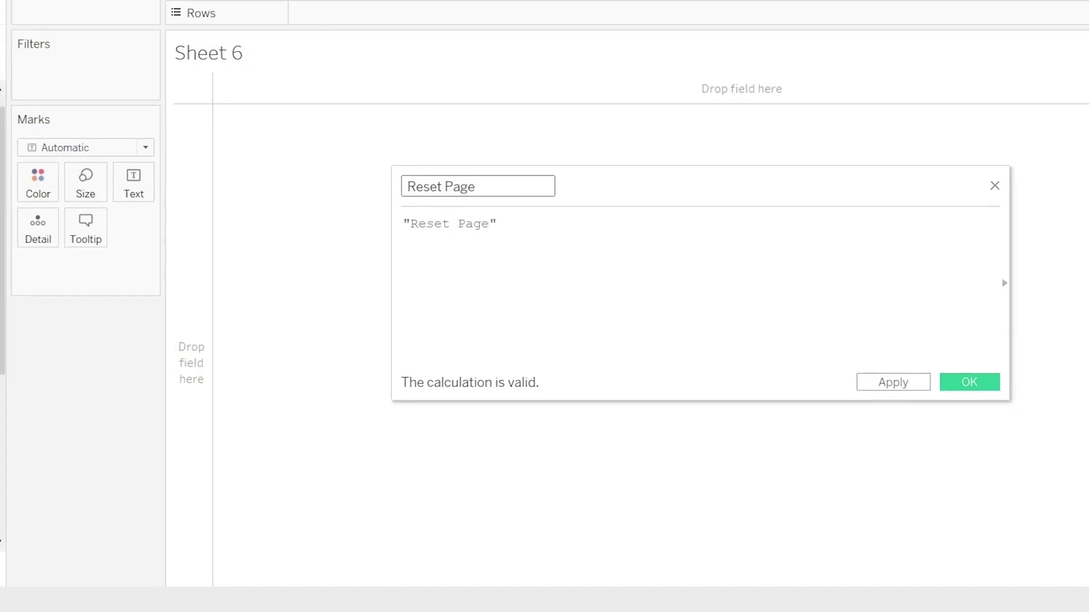
click(924, 374)
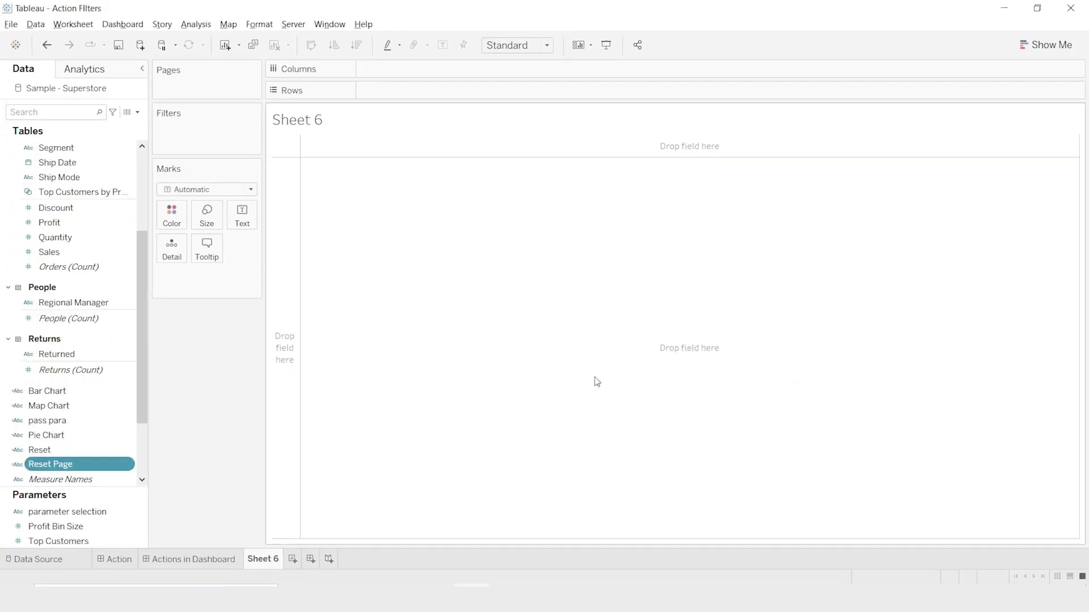
- Place the Reset Page field on Text and Detail, and format its label as size 11, bold and teal green
drag(51, 464, 247, 221)
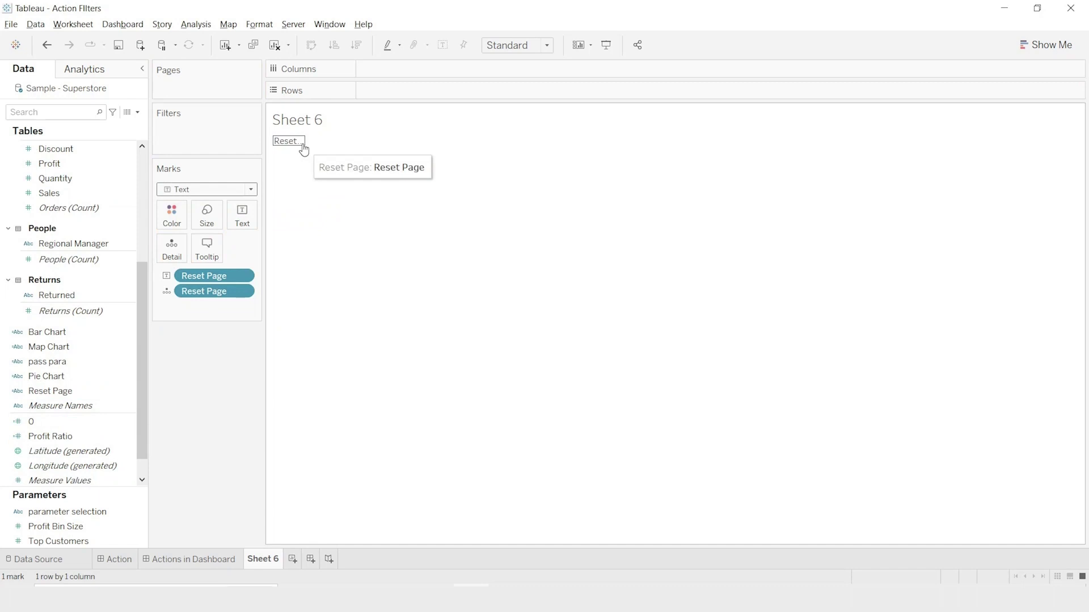
click(240, 219)
click(341, 243)
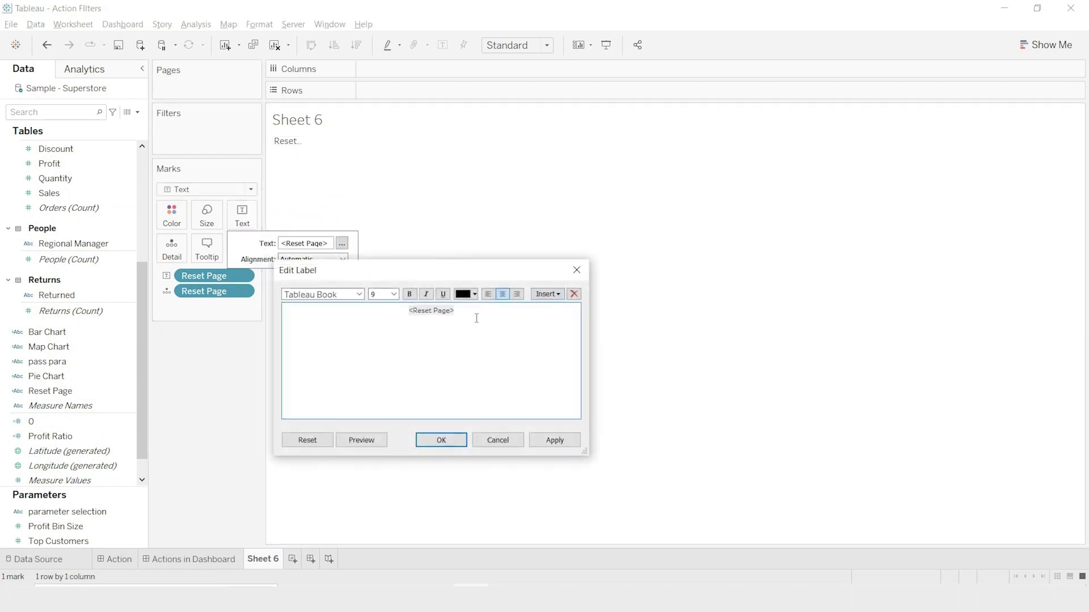
drag(477, 316, 355, 312)
click(393, 295)
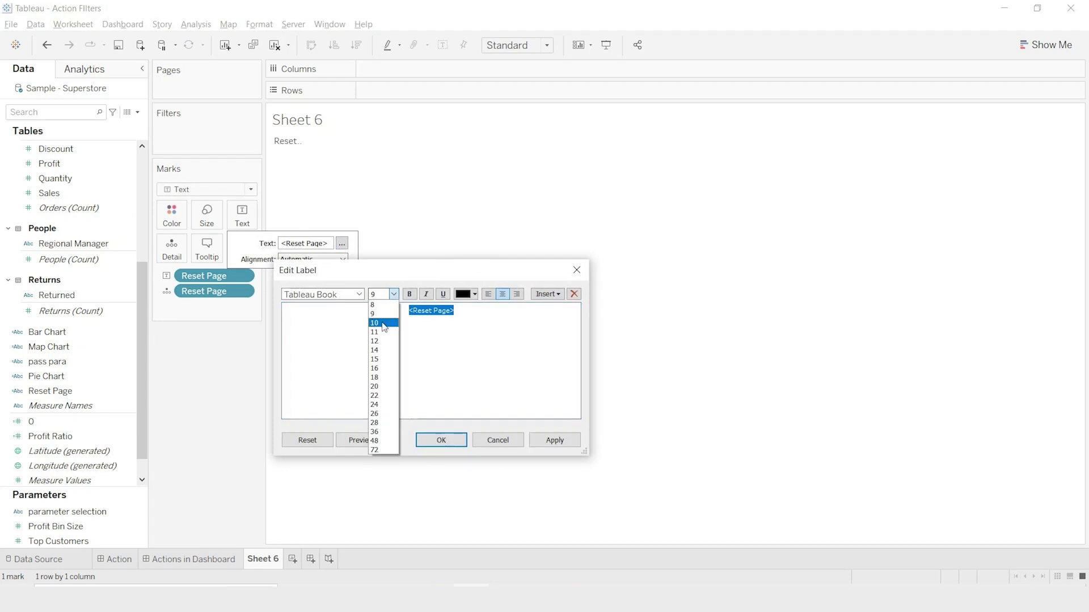
click(380, 333)
drag(460, 313, 378, 313)
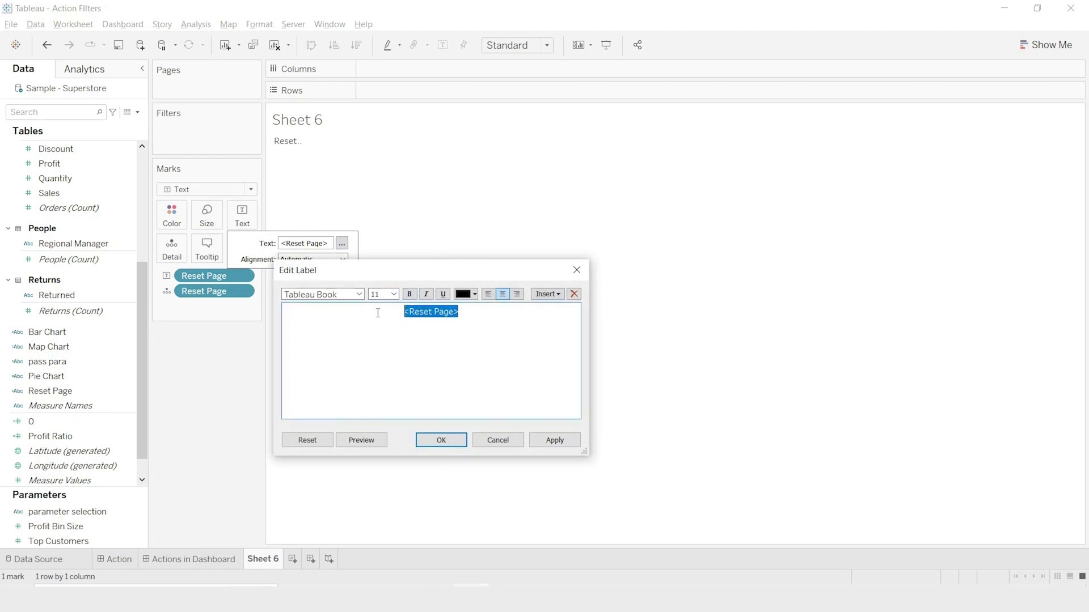
click(409, 293)
click(466, 293)
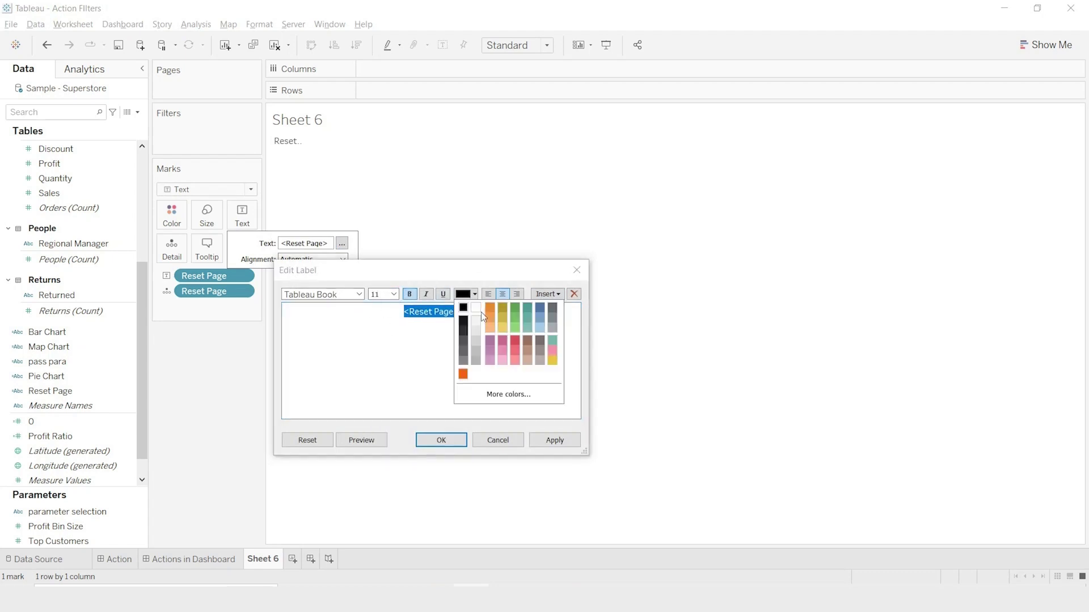
click(527, 310)
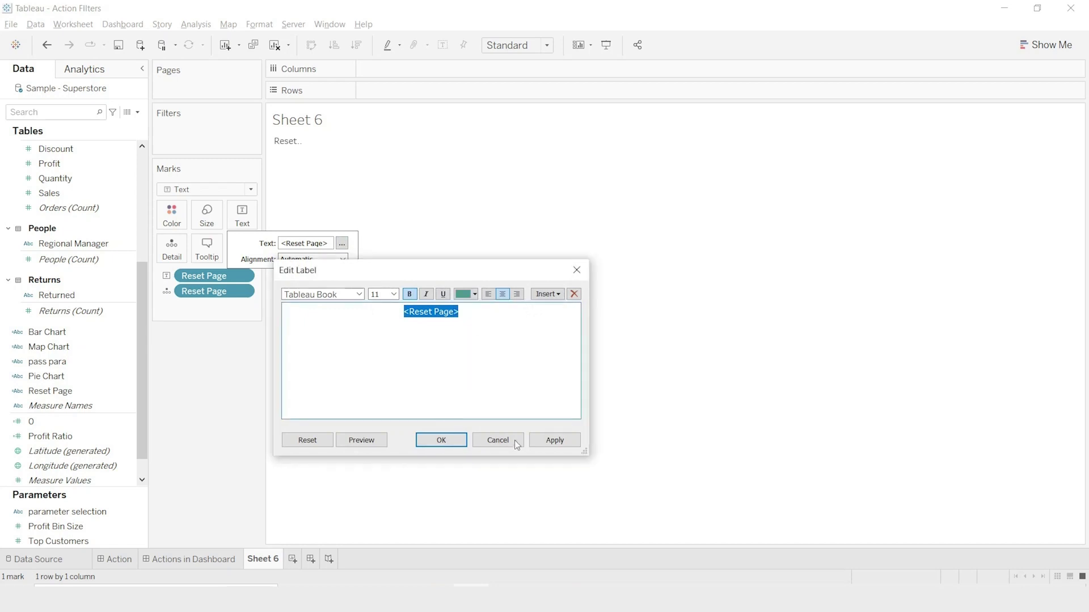
click(554, 440)
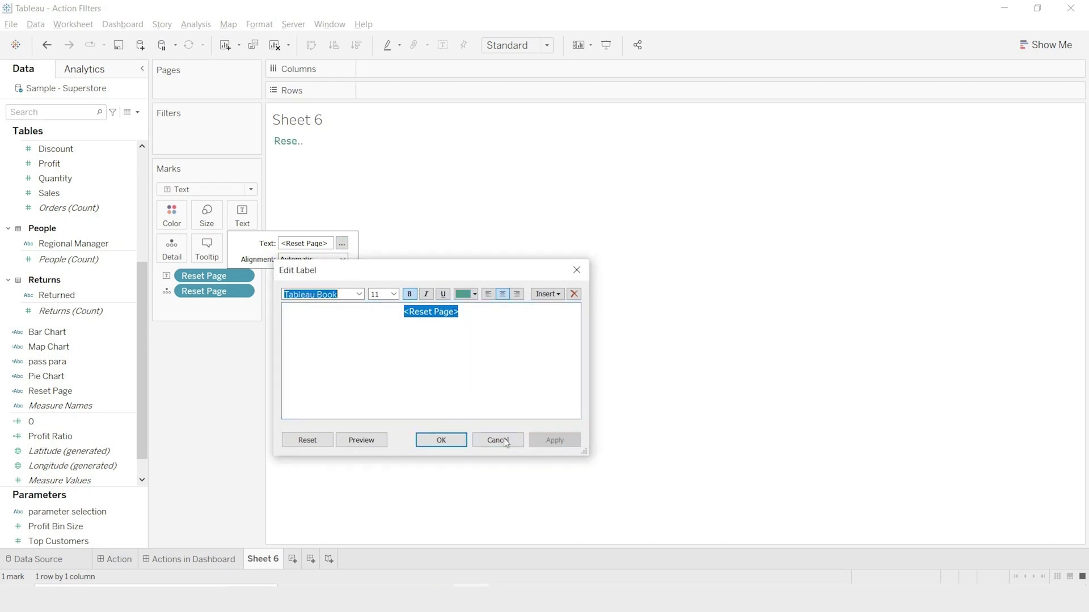
click(437, 441)
click(231, 428)
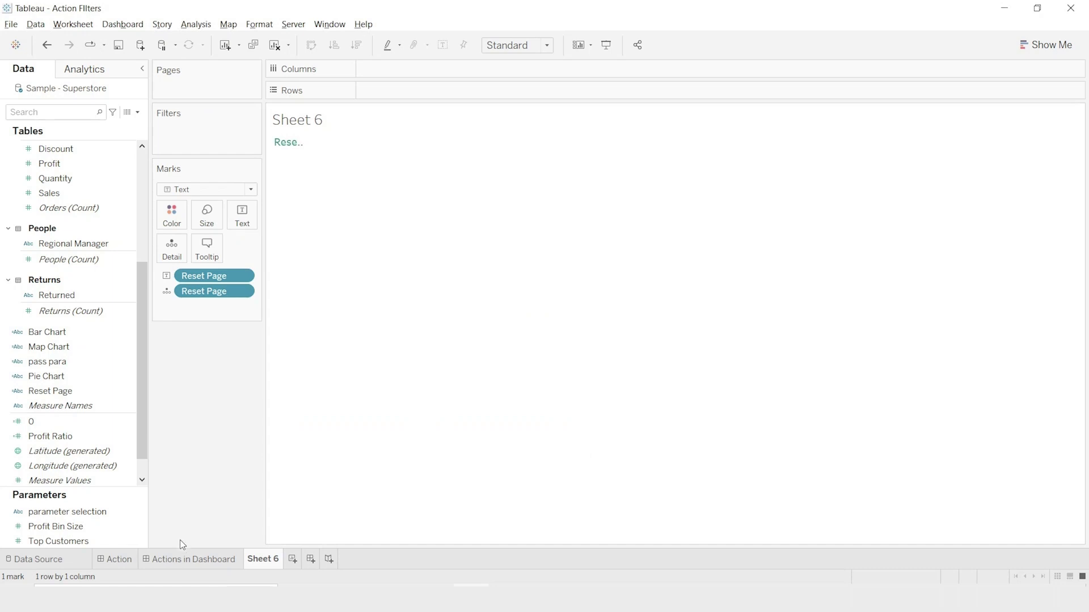
- Rename the new worksheet as Reset Filter
double_click(263, 563)
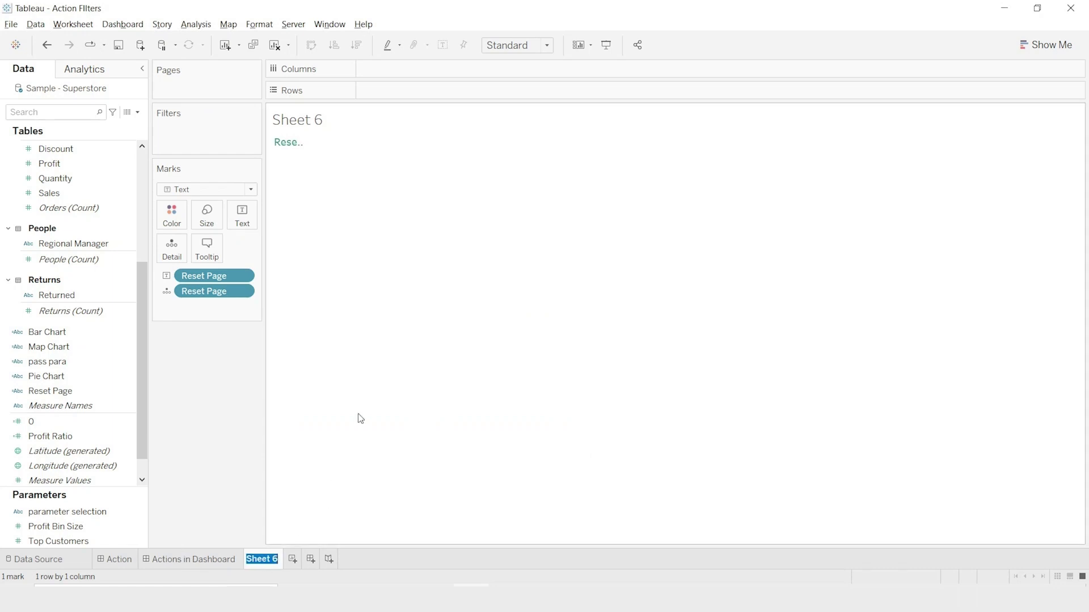
text(Reset Filter)
key(Return)
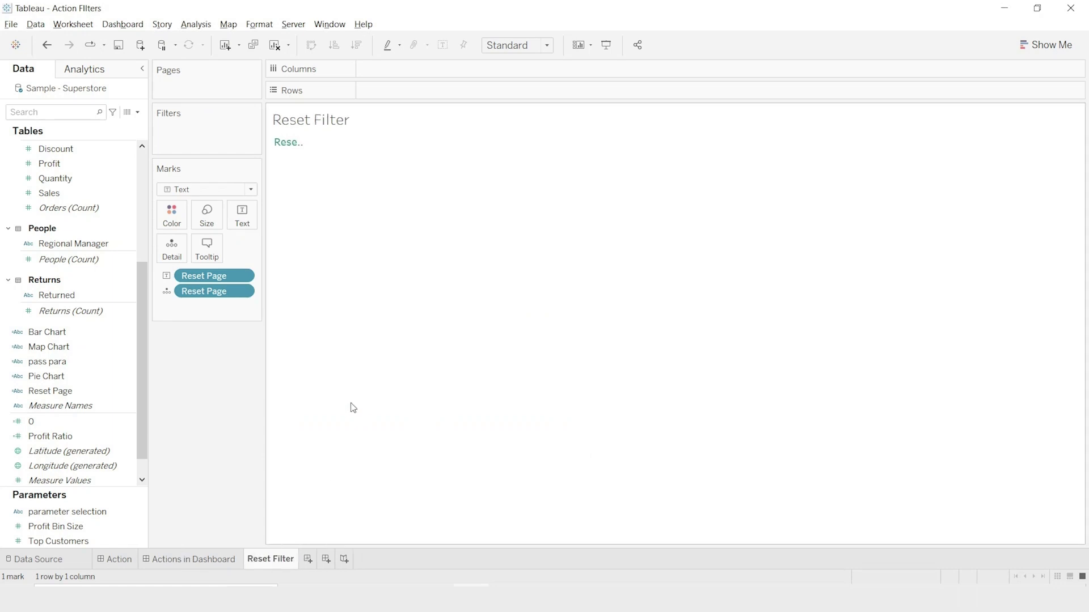
- Add the Reset Filter sheet to the Actions in Dashboard dashboard beside the Sub-Category filter and hide its title
click(178, 558)
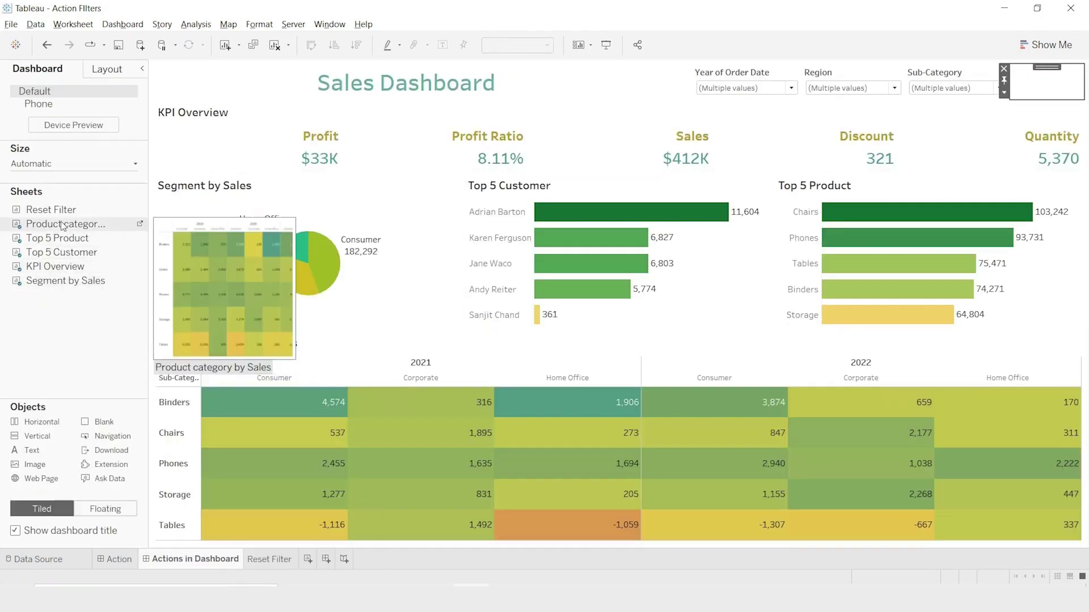
mouse_move(54, 210)
mouse_down()
mouse_move(837, 164)
mouse_move(1040, 83)
mouse_up()
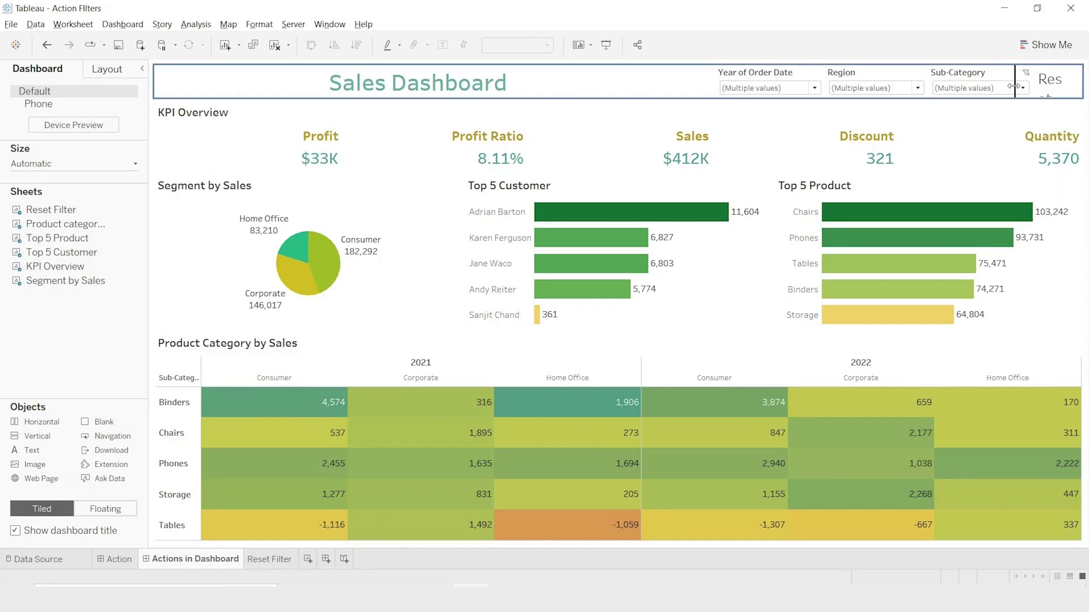
click(1046, 75)
right_click(1036, 81)
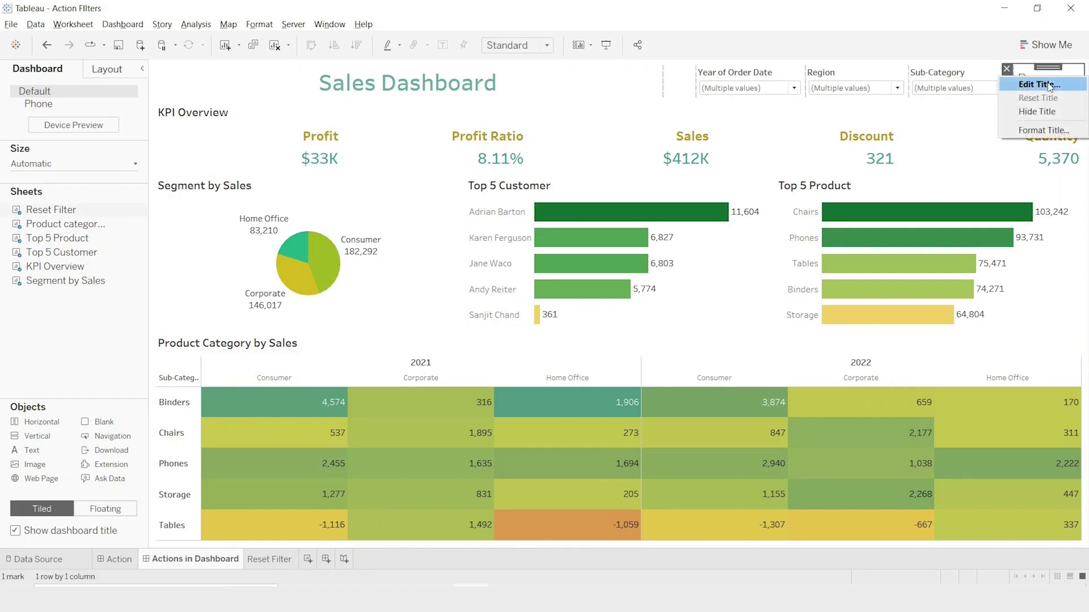
click(1047, 113)
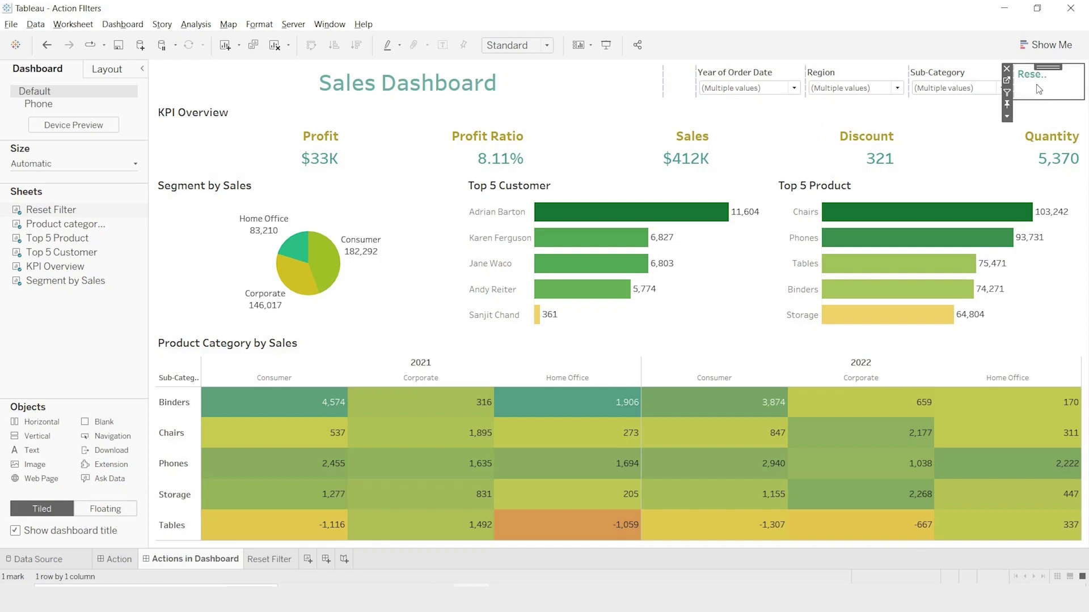
- Set the Reset Filter sheet on the dashboard to fit Entire View
click(1006, 116)
mouse_move(981, 158)
click(910, 200)
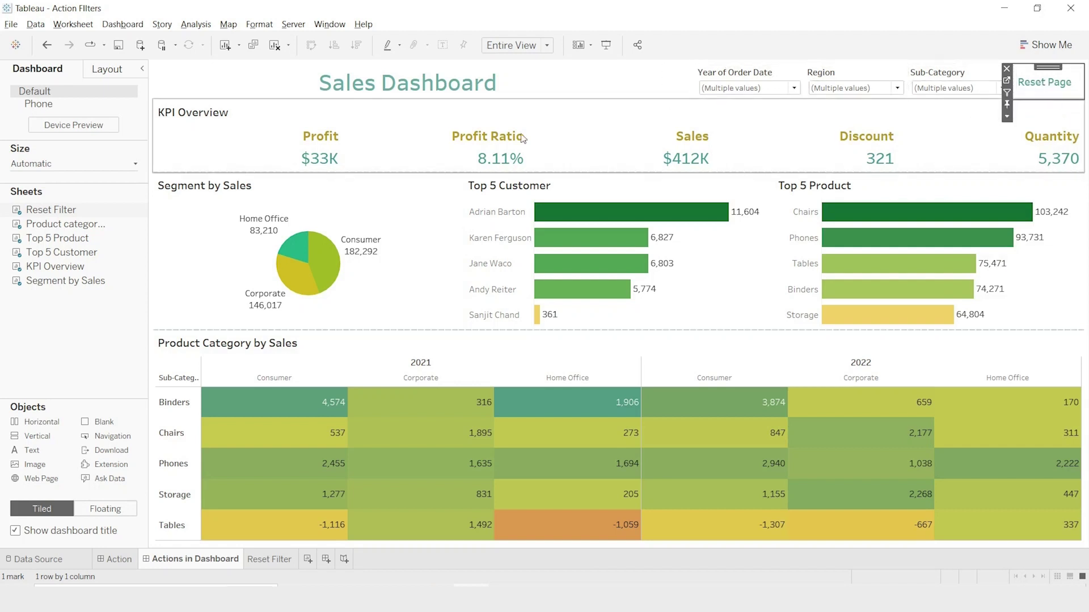
click(125, 26)
click(122, 24)
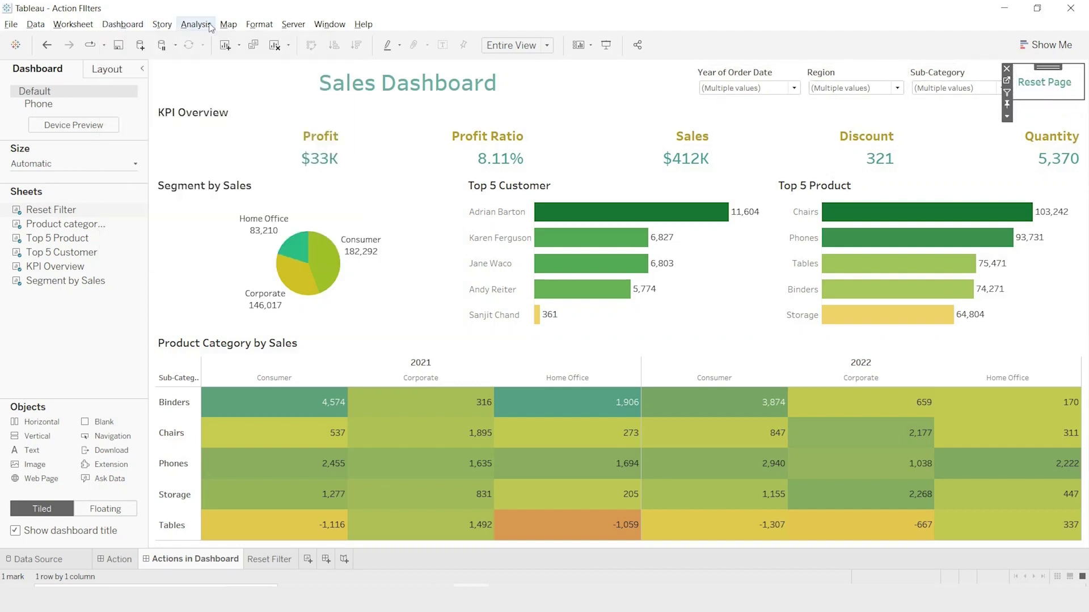
click(113, 27)
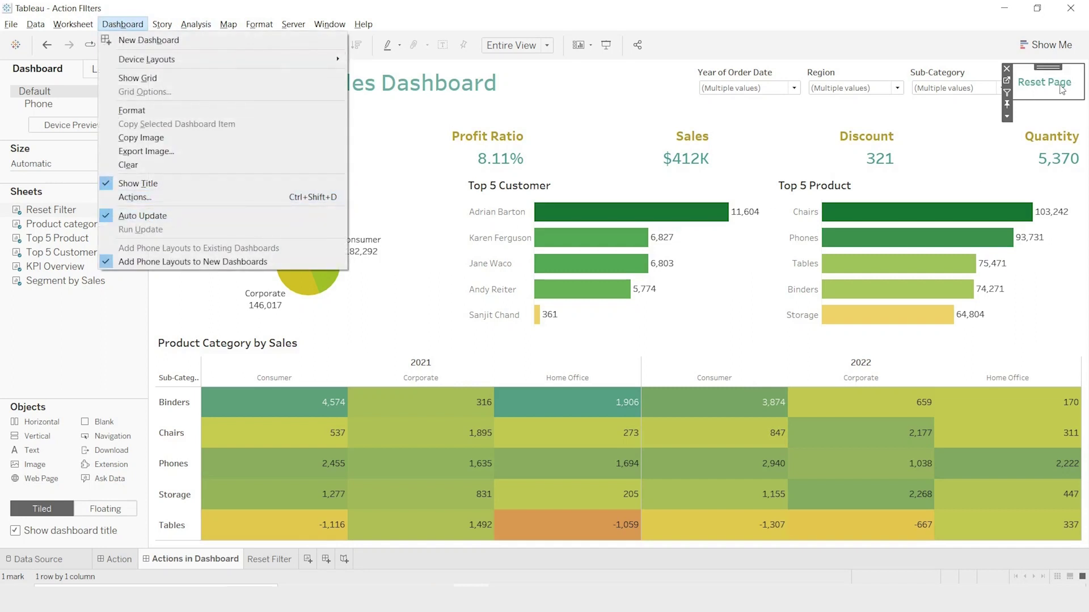
click(1051, 98)
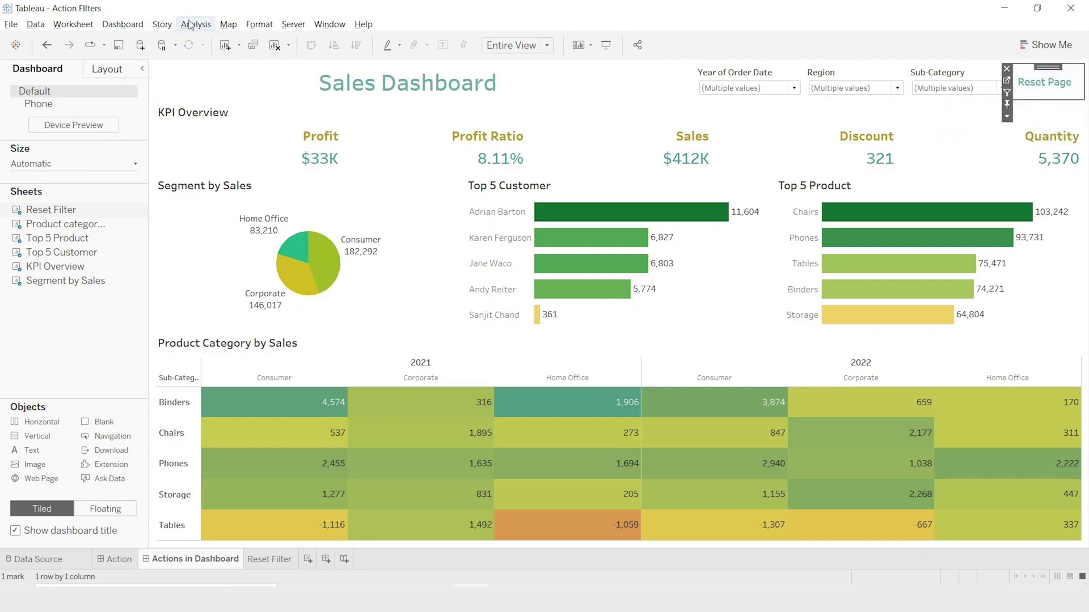
- Open the dashboard's actions and start adding a new filter action
click(134, 26)
key(Escape)
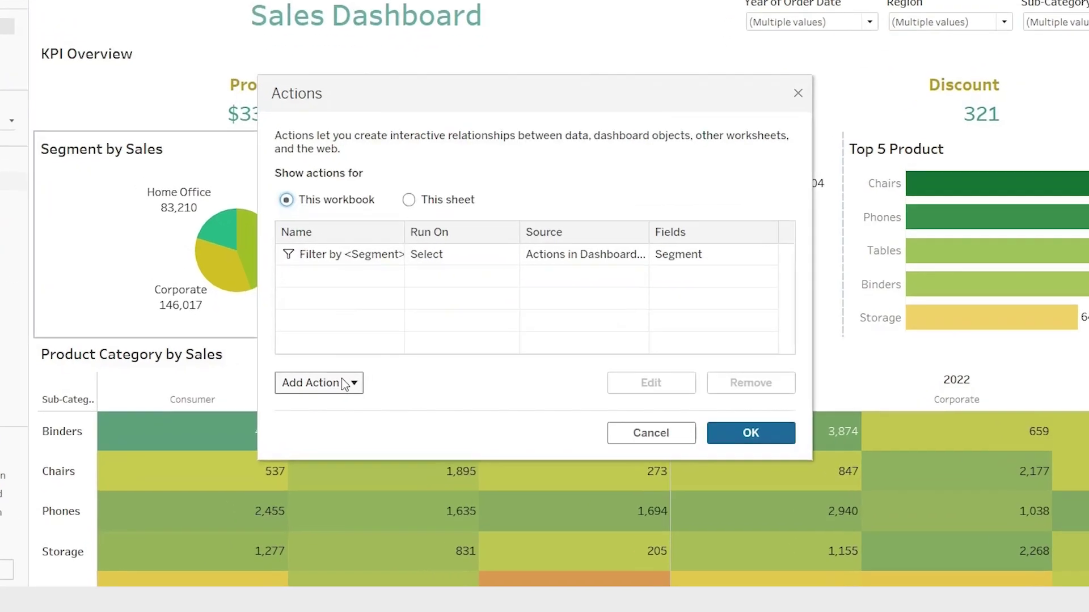
click(375, 364)
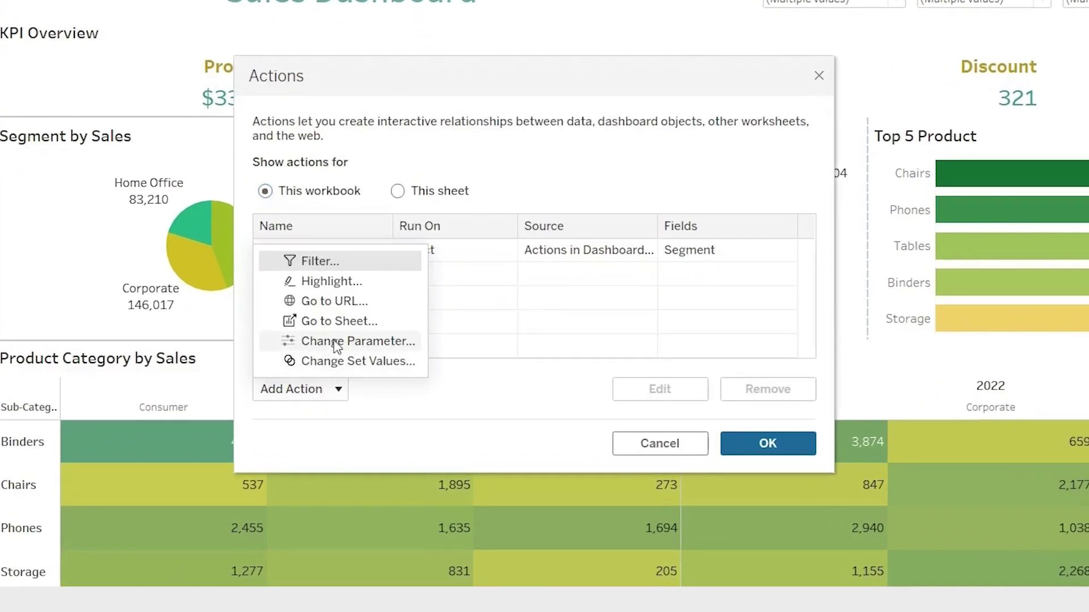
key(Escape)
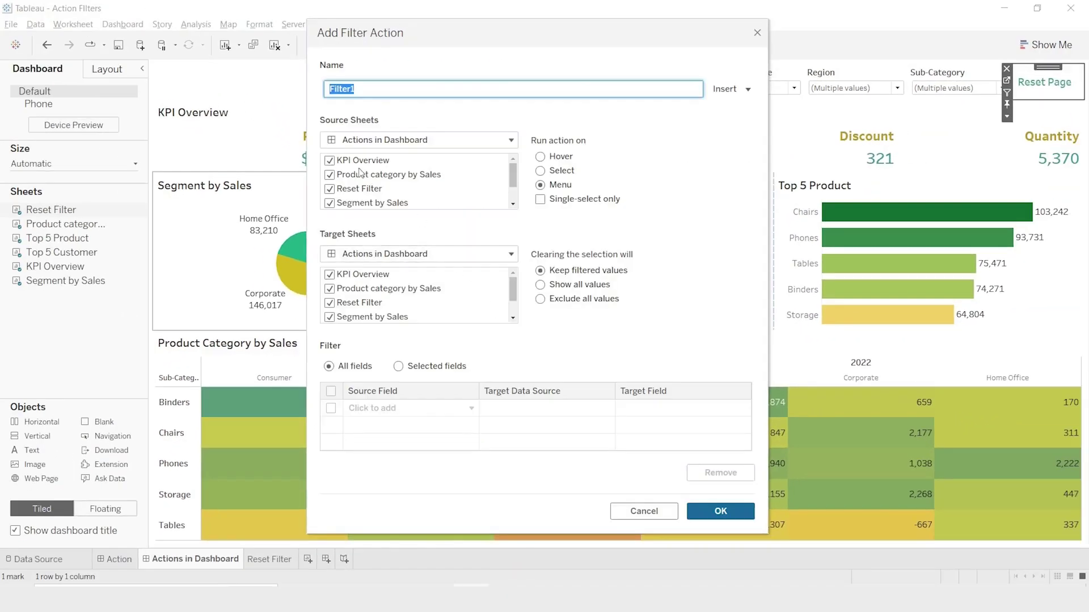
- Make Reset Filter the only source sheet, exclude it from the targets, run on Select, show all values on clearing, and use selected fields
click(329, 163)
click(329, 162)
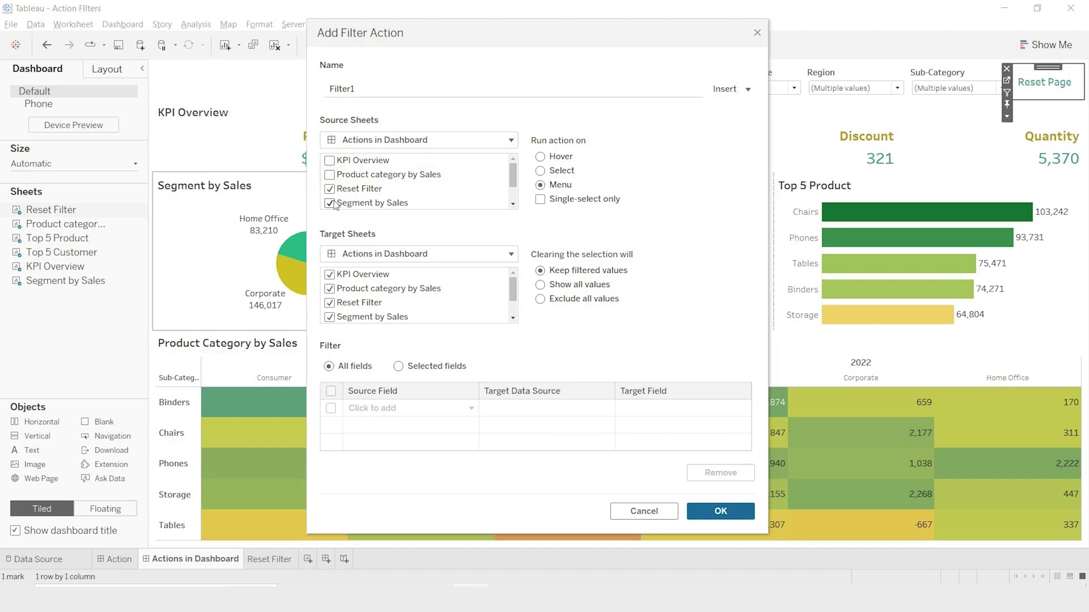
scroll(347, 201, down, 1)
click(330, 202)
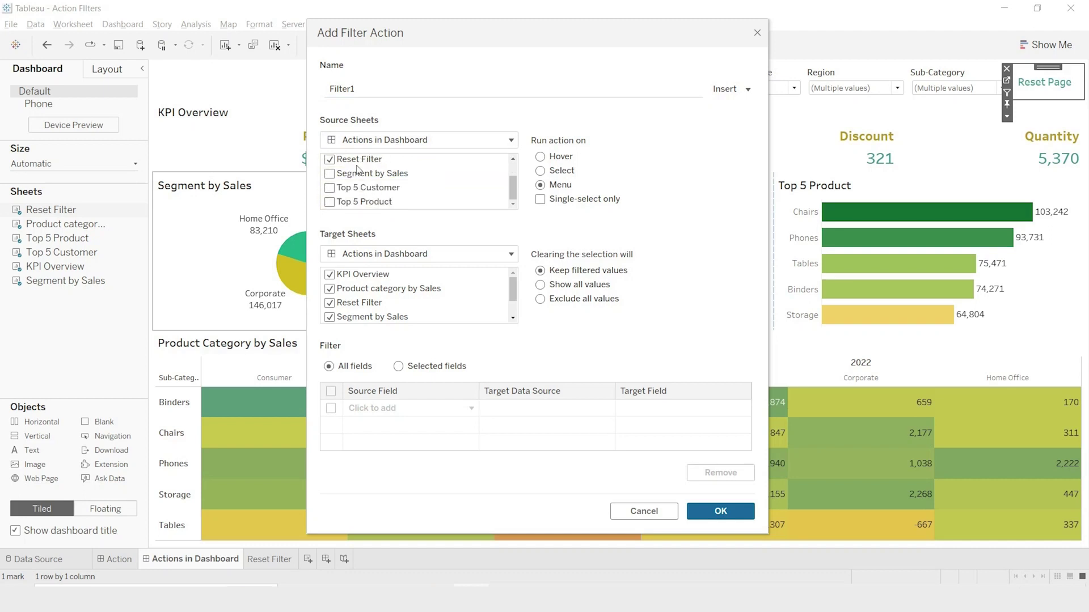
scroll(351, 298, down, 1)
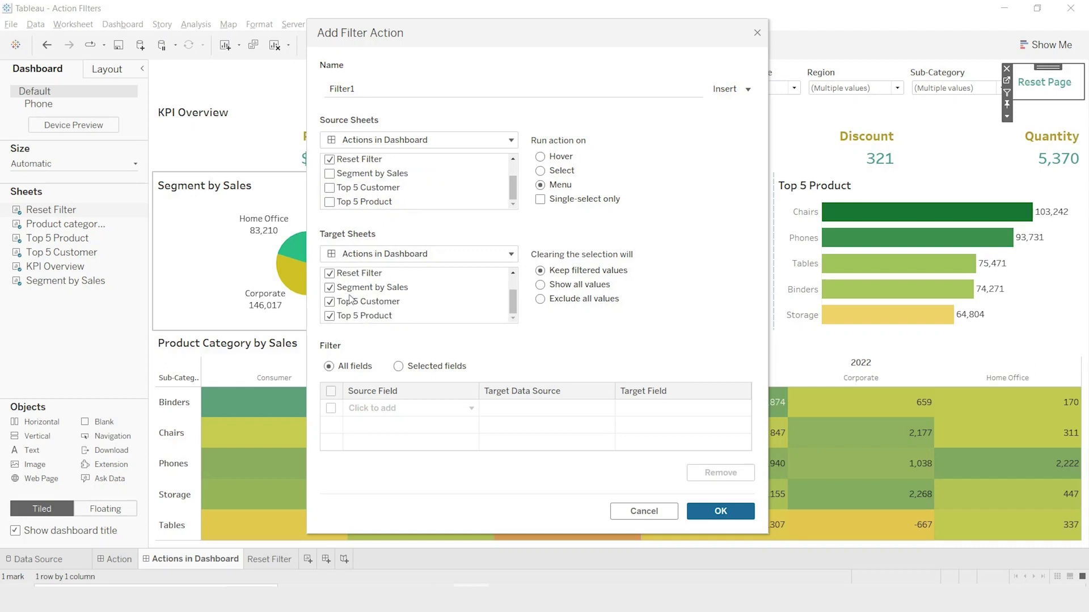
scroll(410, 303, up, 1)
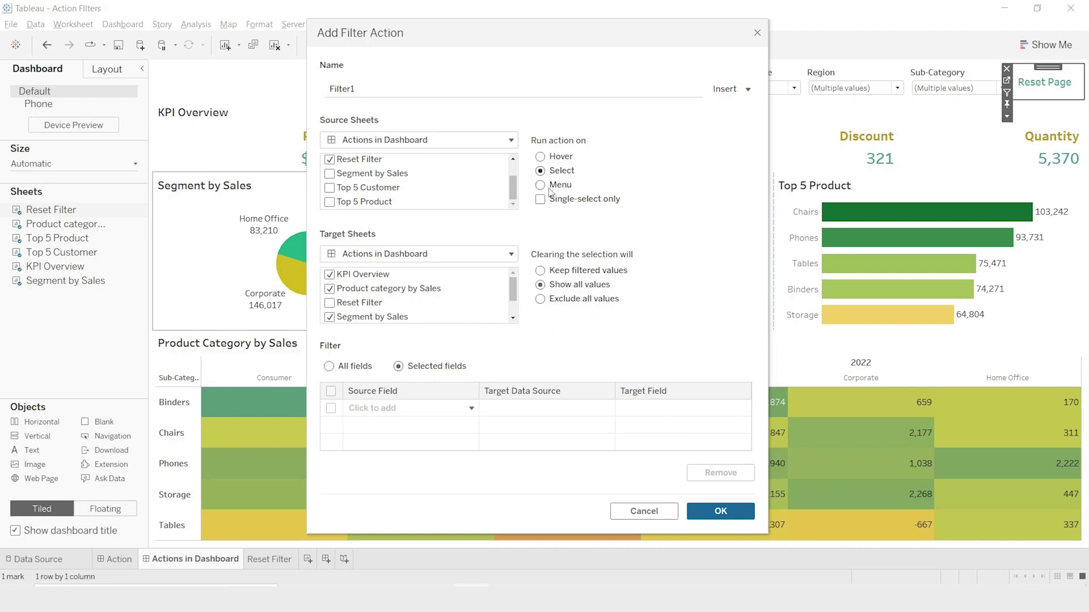
- Add Order Date, Region and Sub-Category as the filter action's source fields and save the action
click(388, 407)
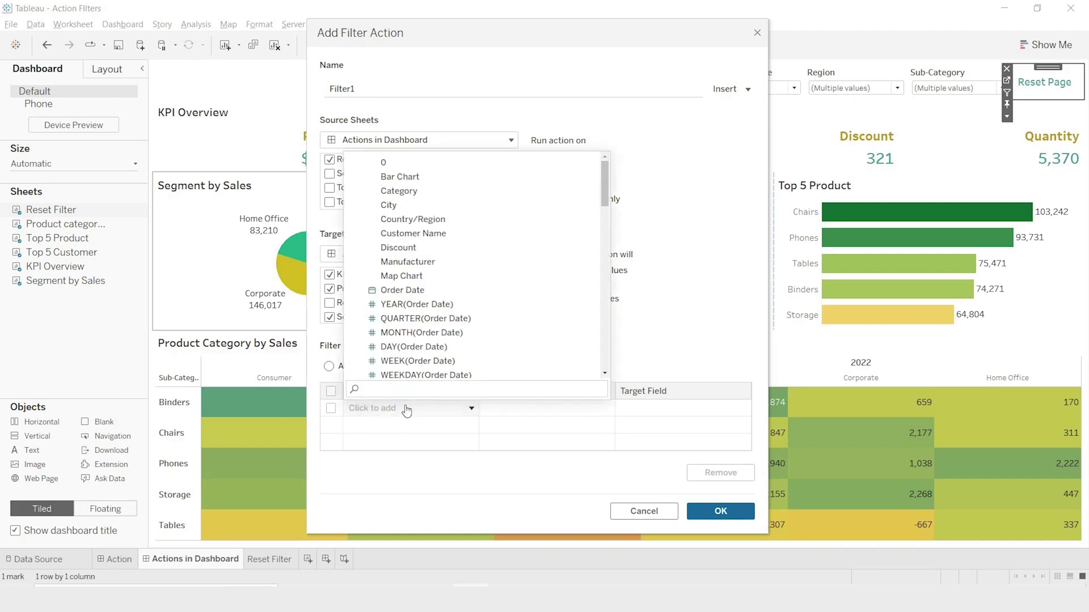
click(426, 292)
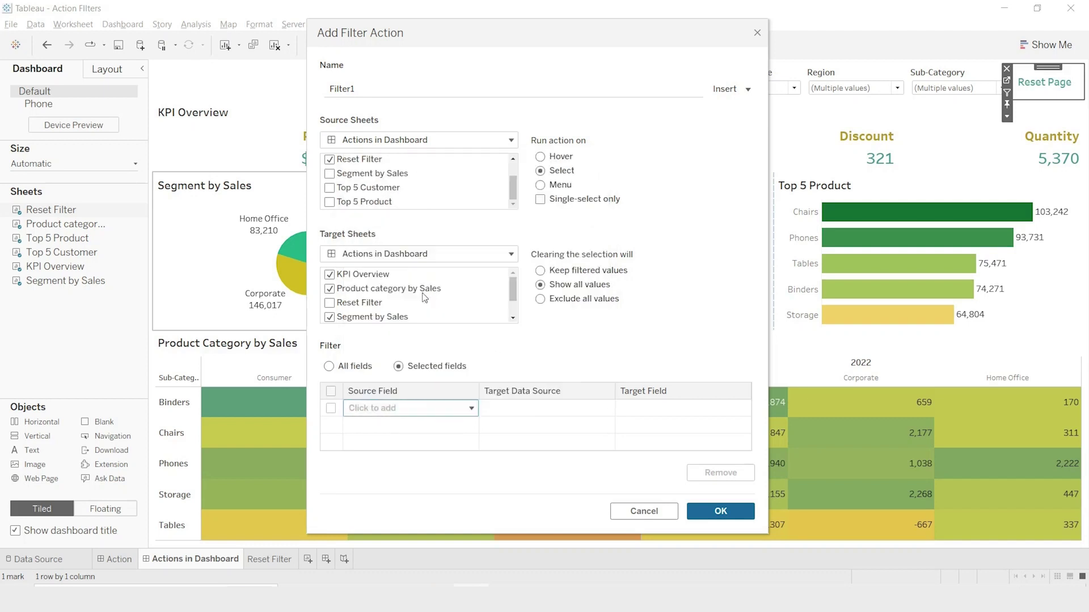
click(472, 427)
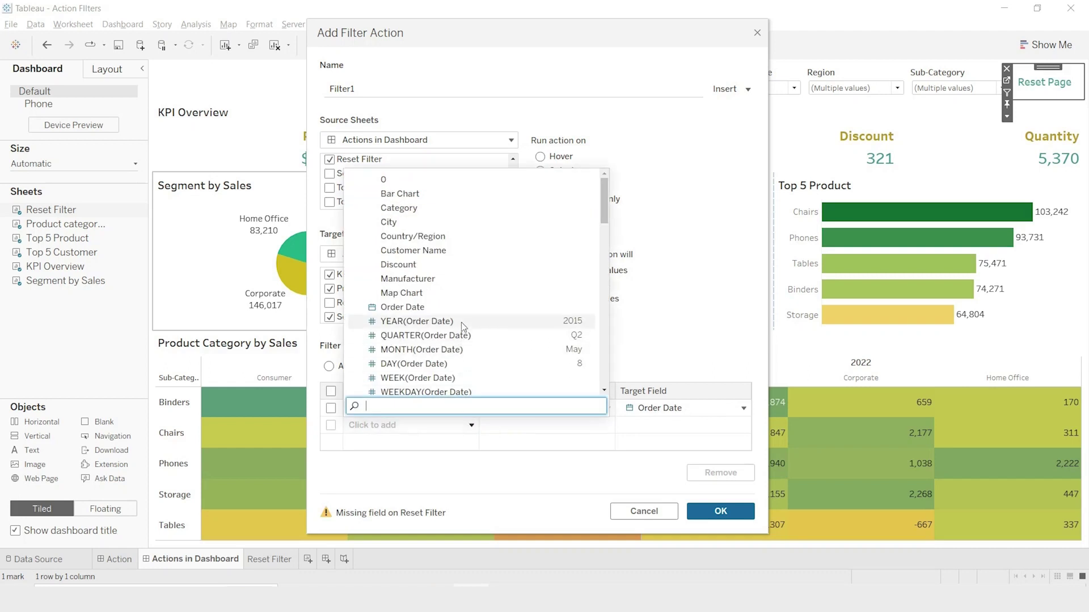
text(reg)
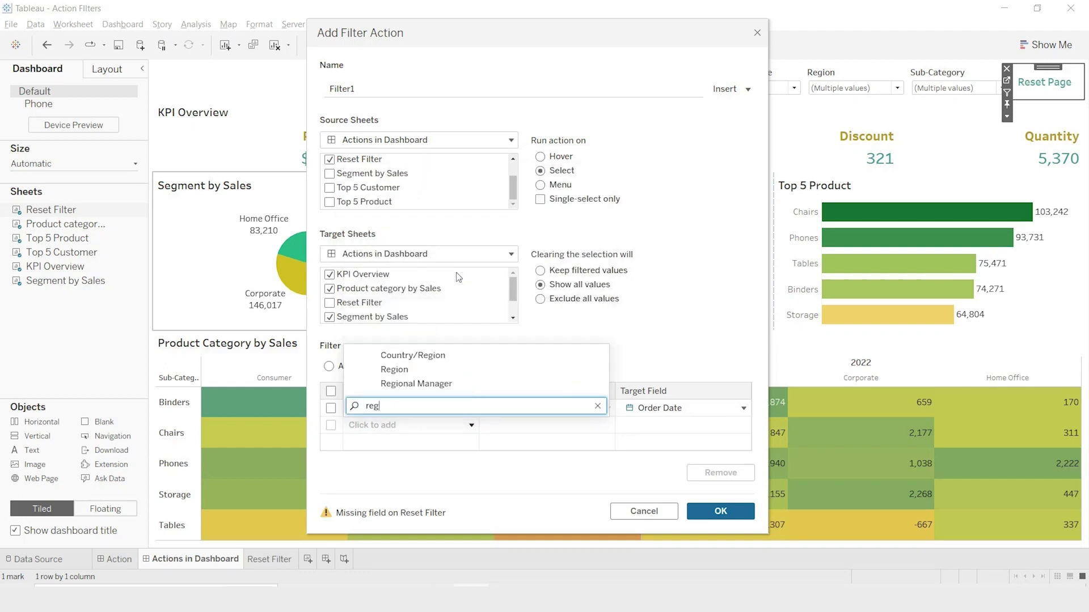
click(417, 371)
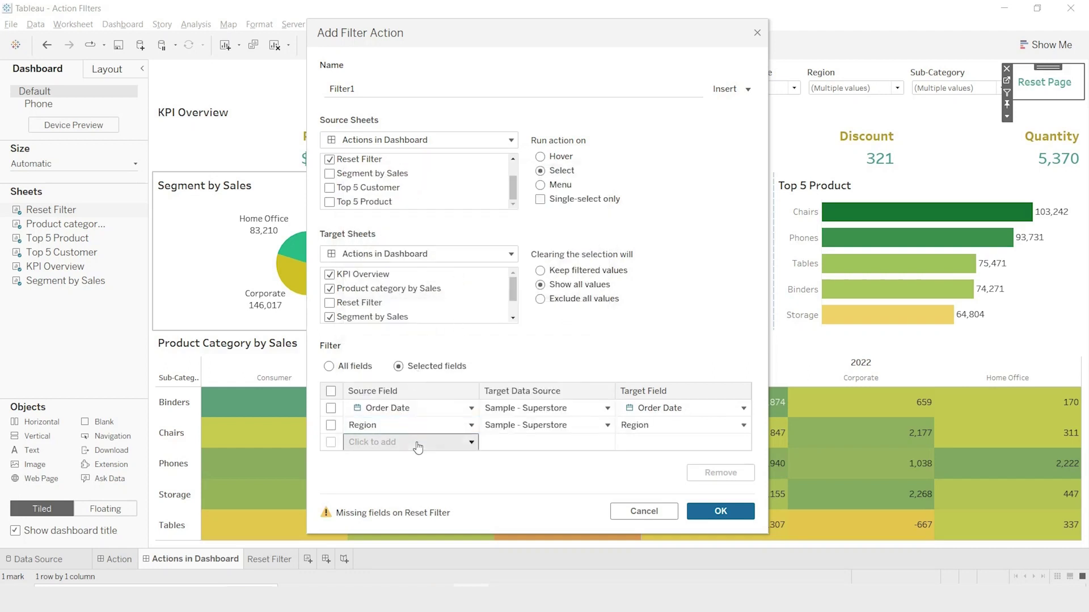
click(417, 444)
text(sub)
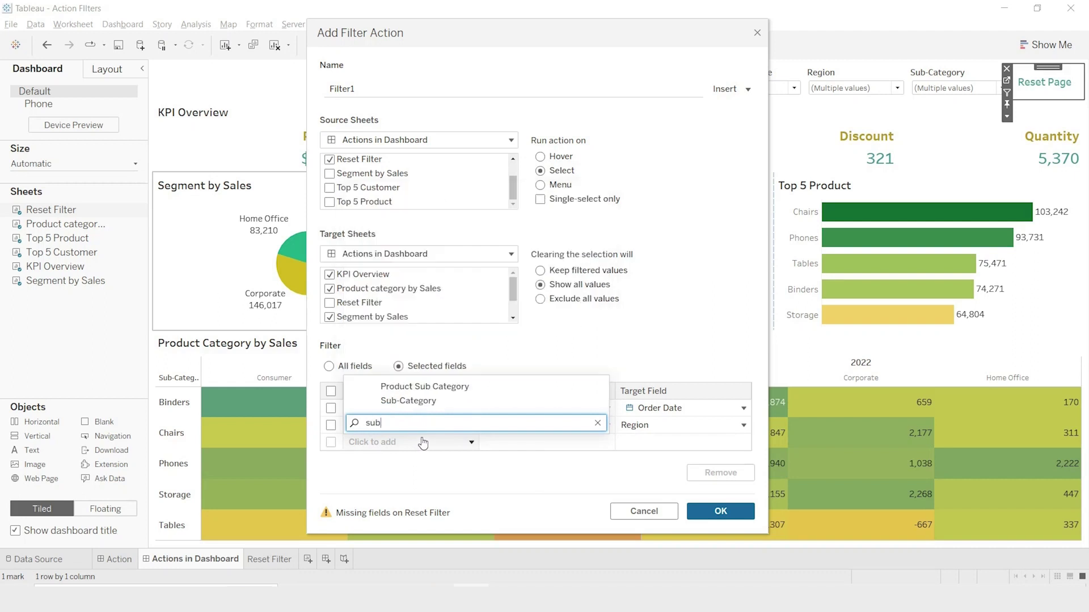
click(444, 401)
click(719, 512)
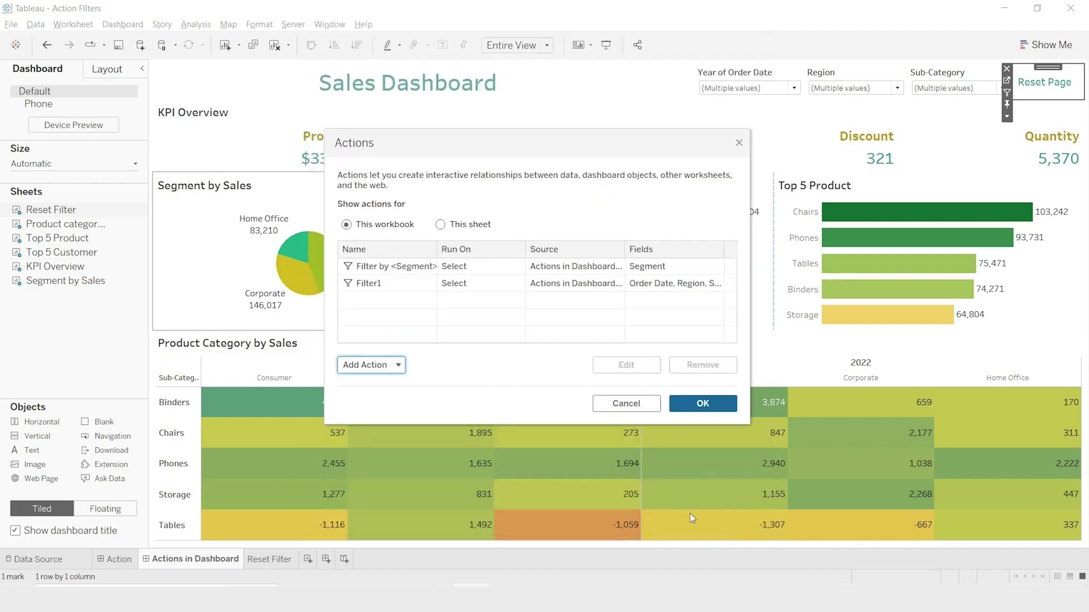
click(702, 403)
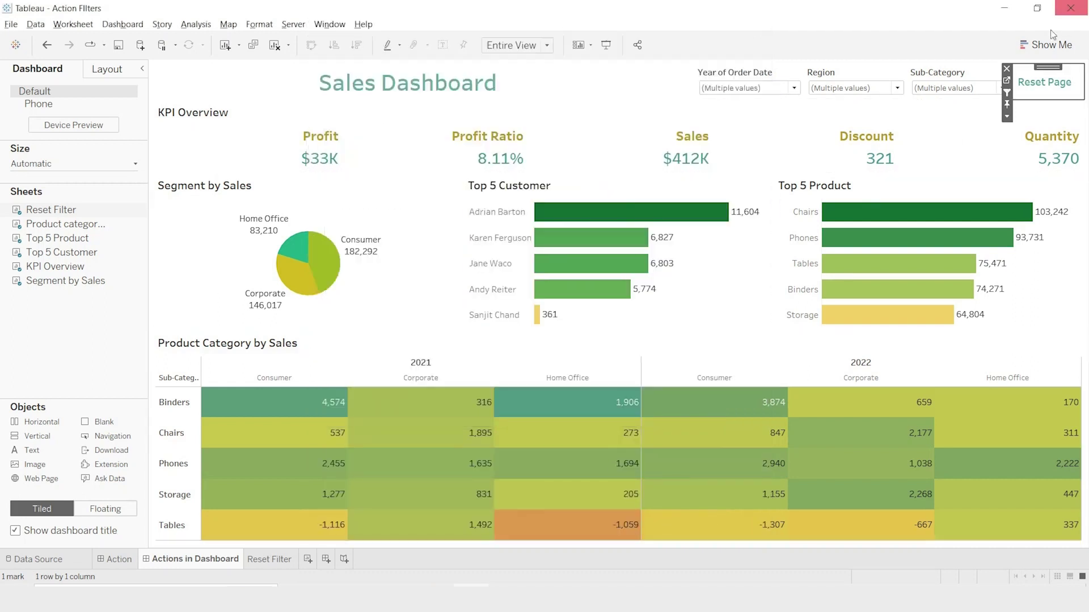
- Test the Reset Page label in presentation mode to reset the filters, and return to editing
click(606, 46)
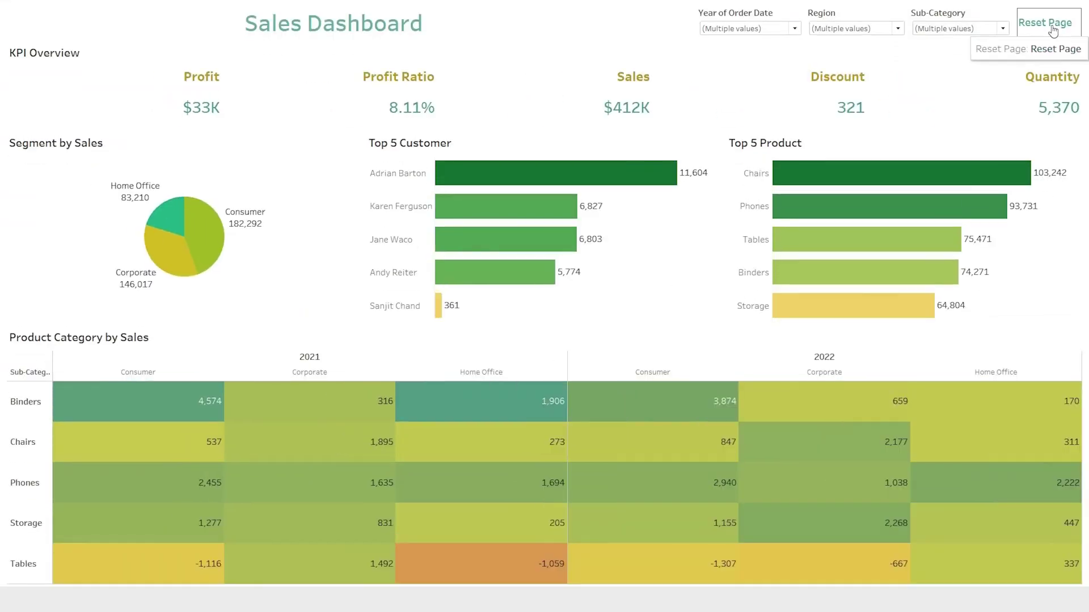
click(1052, 30)
click(1043, 33)
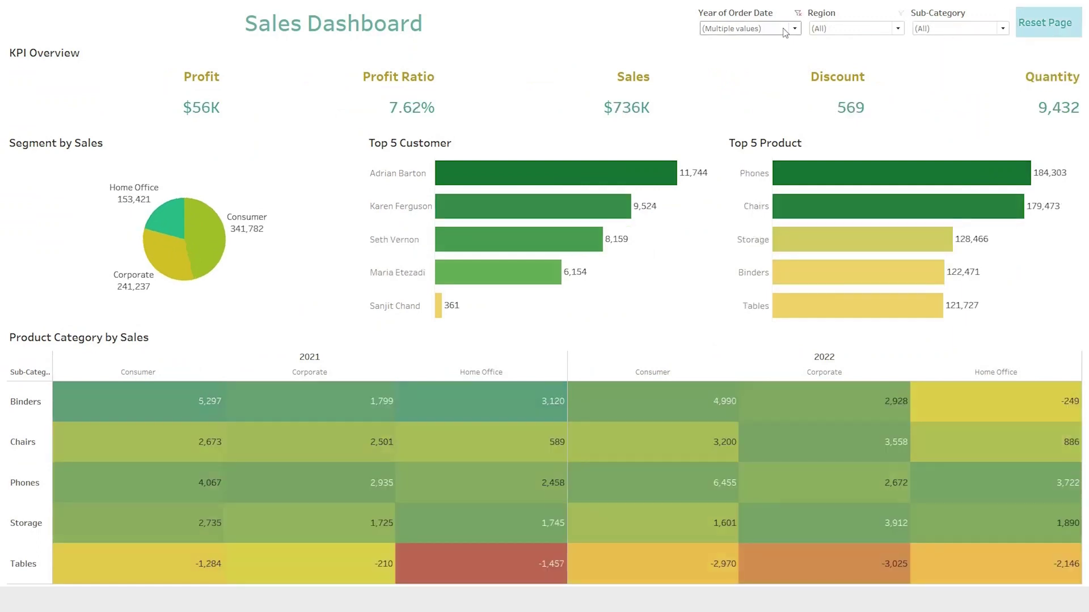
key(Escape)
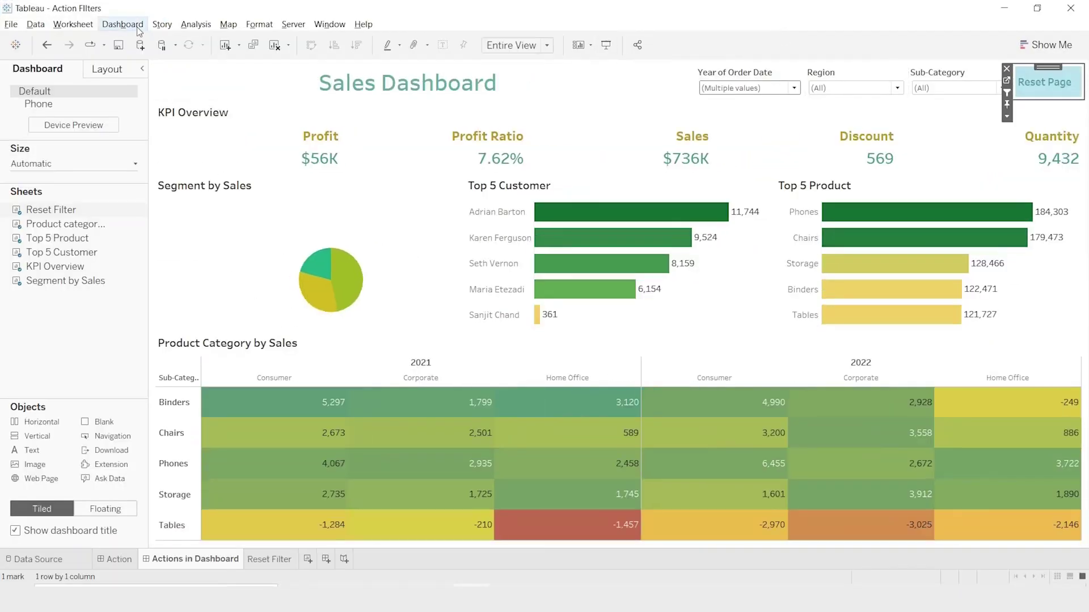
- Reopen the Filter1 dashboard action for editing and rename it as Reset Filter
click(138, 32)
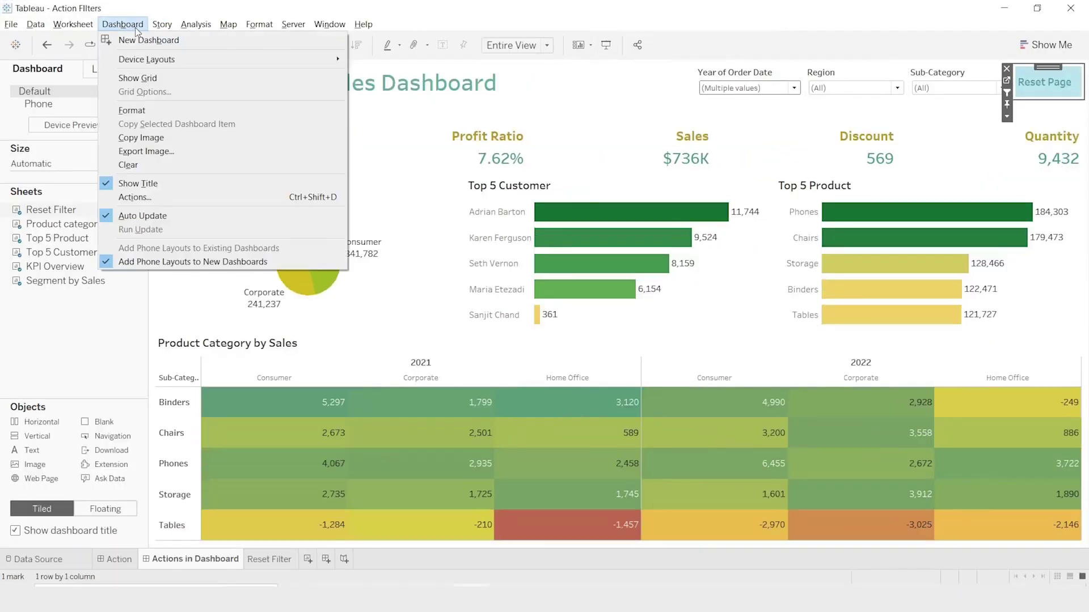
click(140, 195)
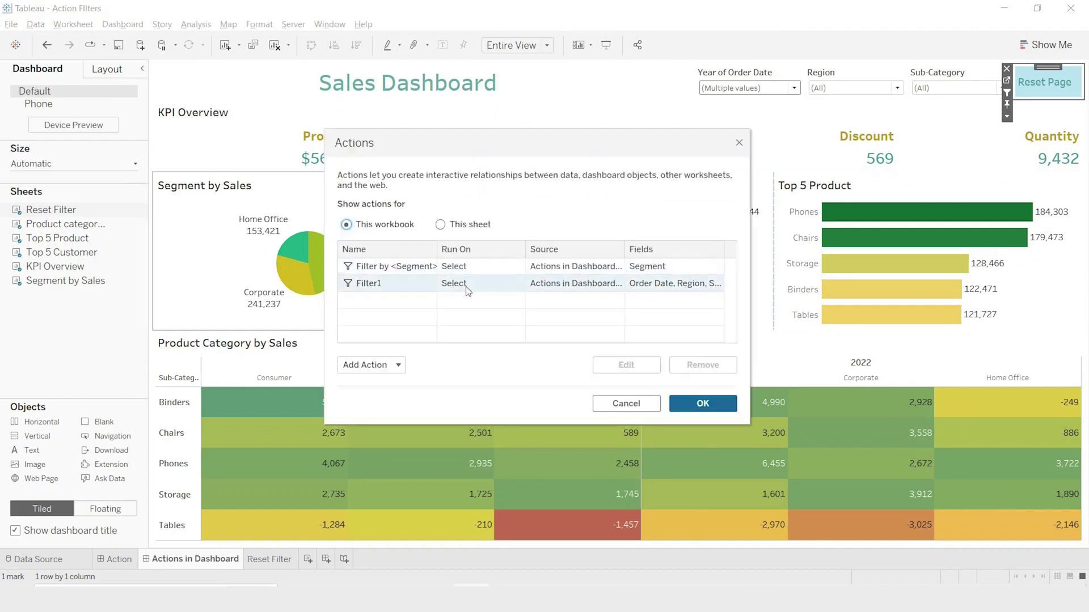
double_click(468, 286)
click(360, 89)
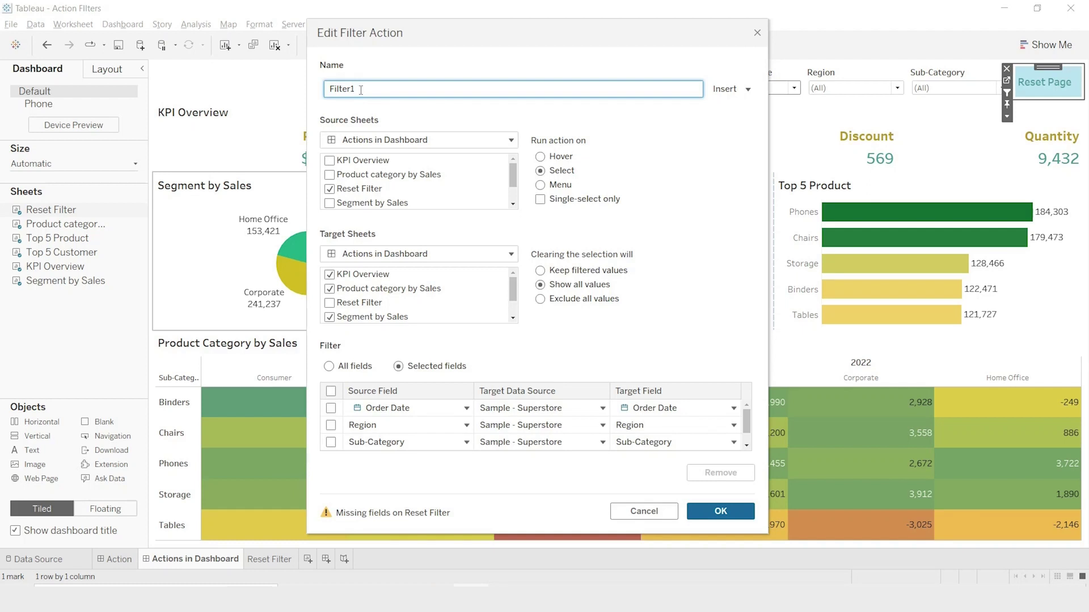
text(Reset)
- Replace the action's Order Date source field with YEAR(Order Date) and save the changes
click(465, 410)
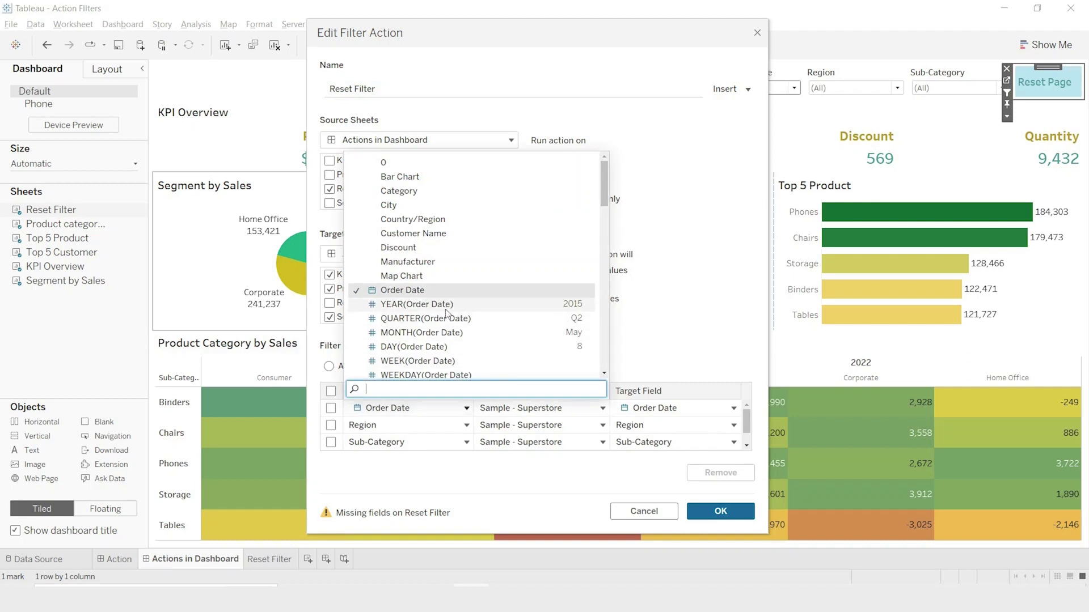
click(417, 305)
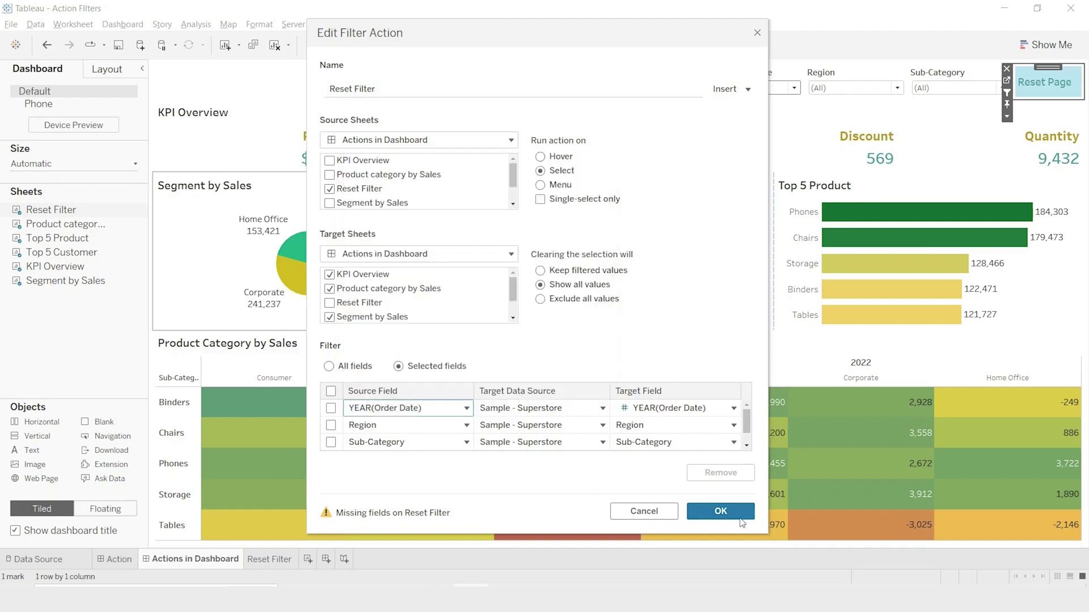
click(720, 511)
click(722, 405)
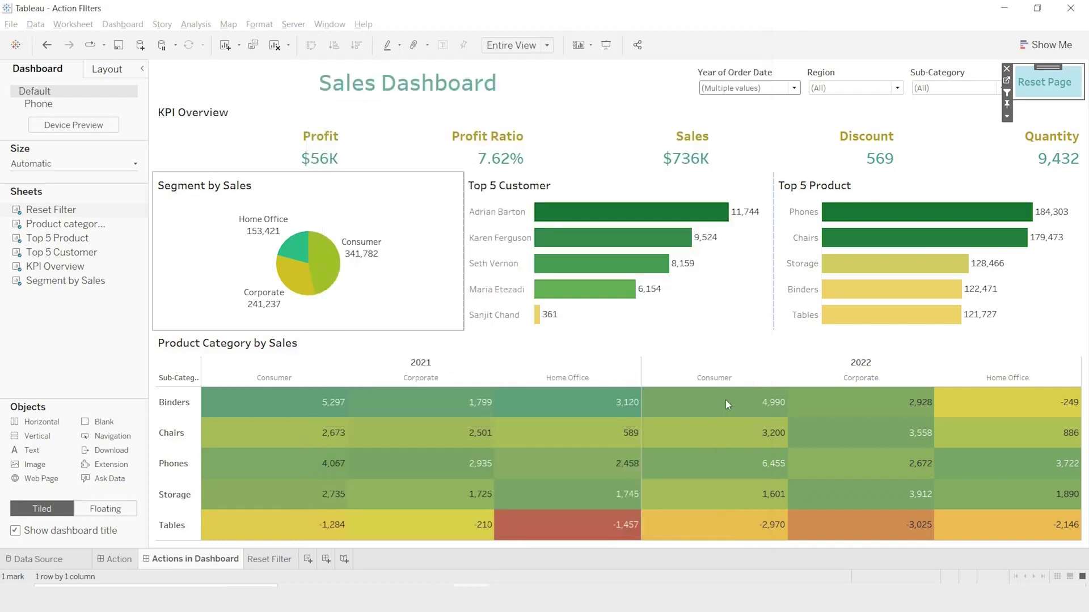
- Filter the dashboard by region in presentation mode, reset all filters with the Reset Page label, and return to editing
click(610, 46)
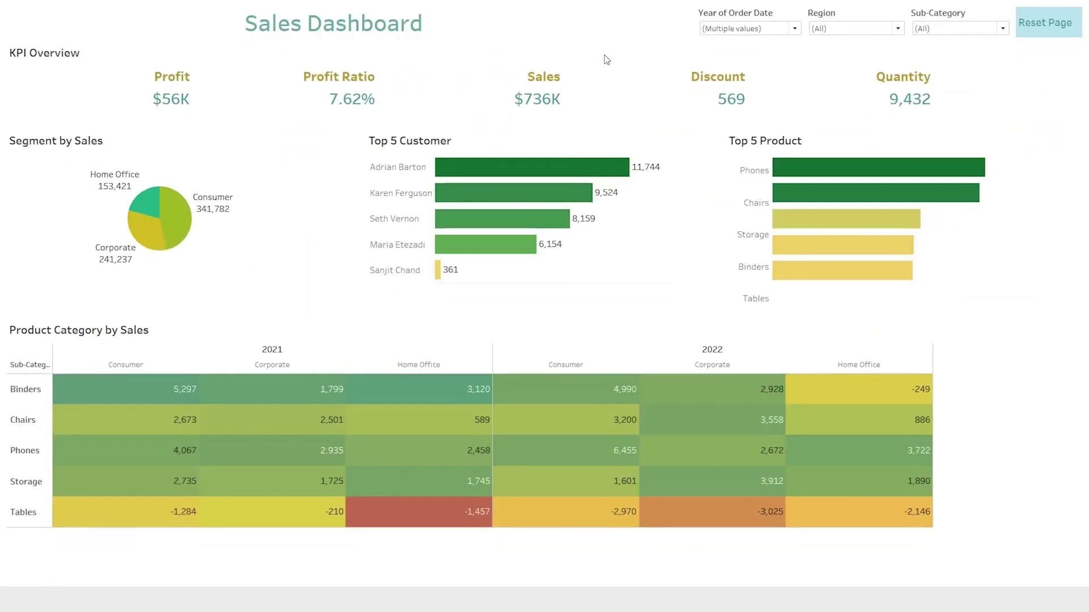
click(897, 28)
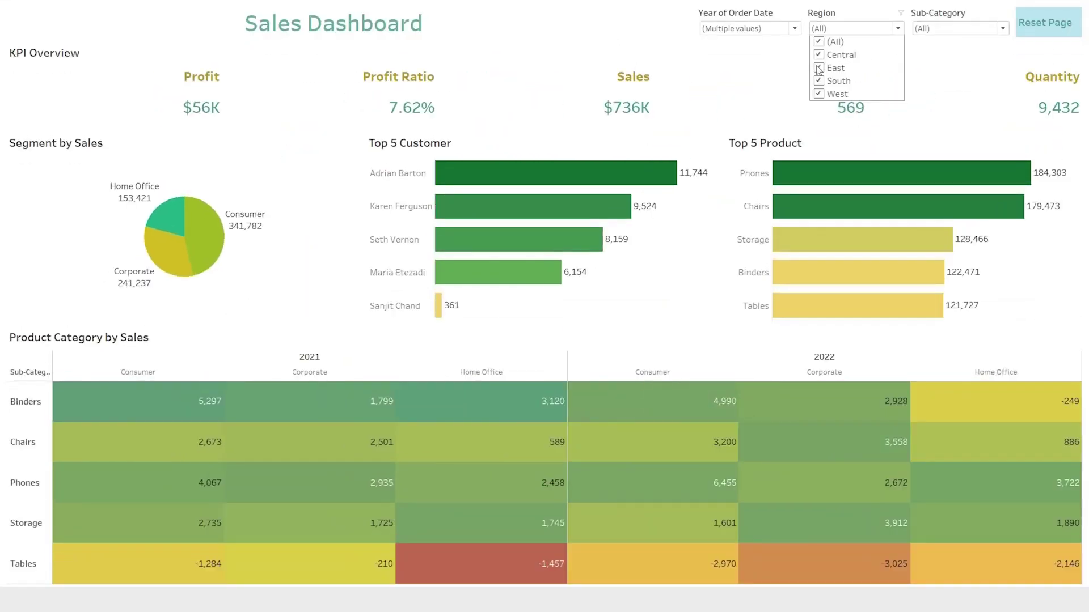
click(957, 28)
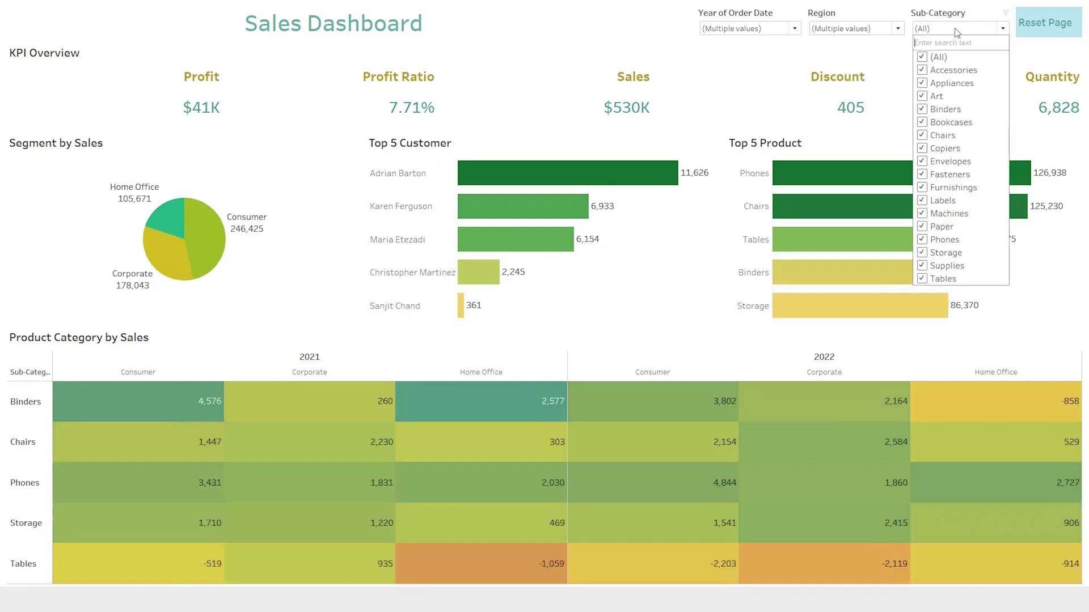
click(1047, 29)
click(1048, 28)
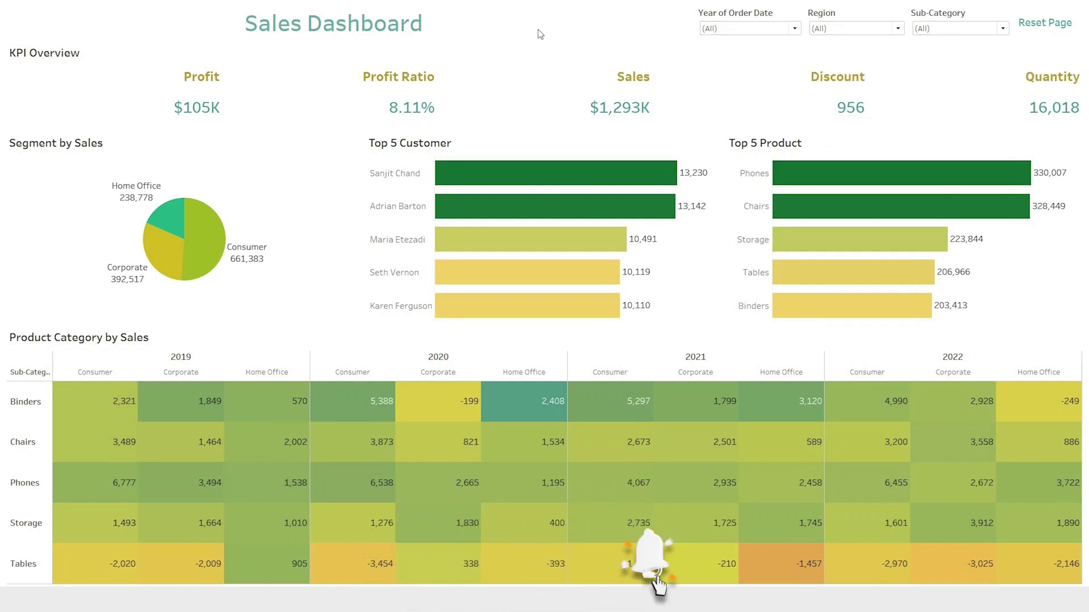
key(Escape)
click(167, 23)
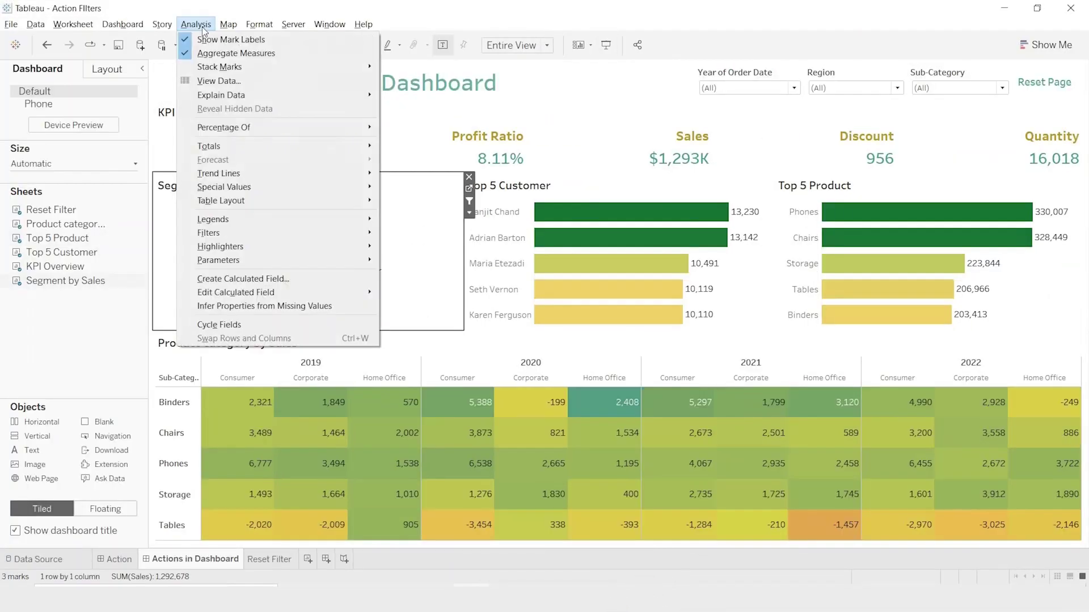
- Check on the Profit Dashboard whether selecting Storage in Top 5 Product or Product Category by Profit affects the other chart
mouse_move(109, 26)
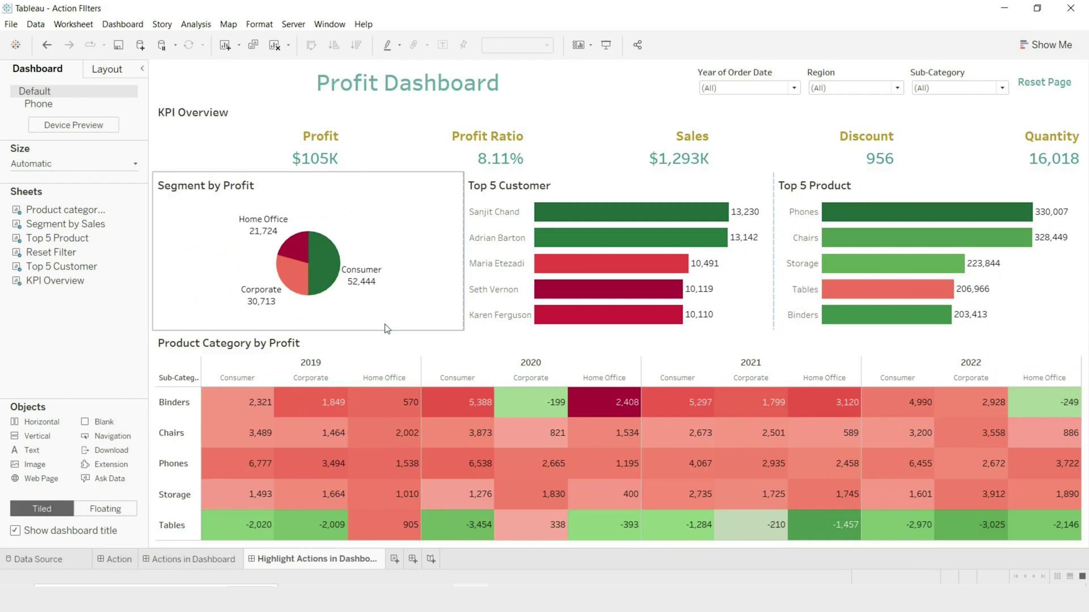
click(860, 189)
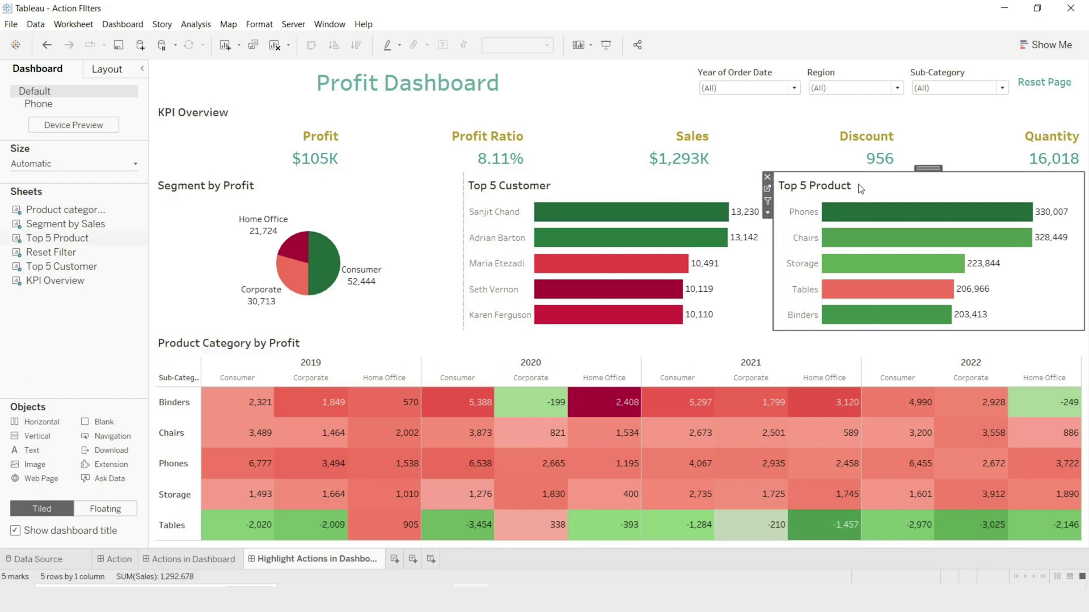
click(226, 350)
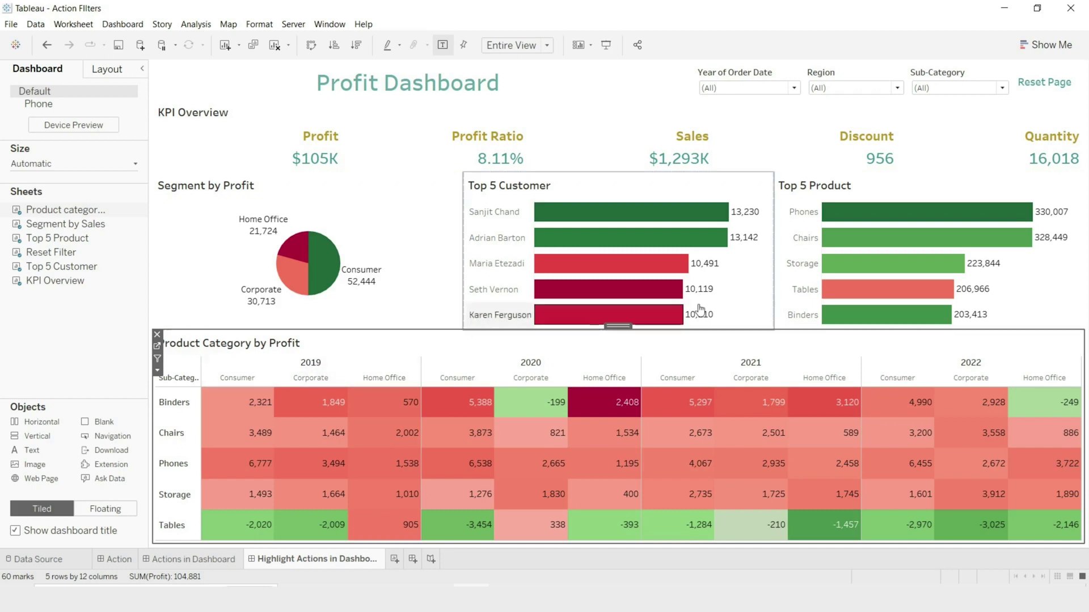
click(801, 263)
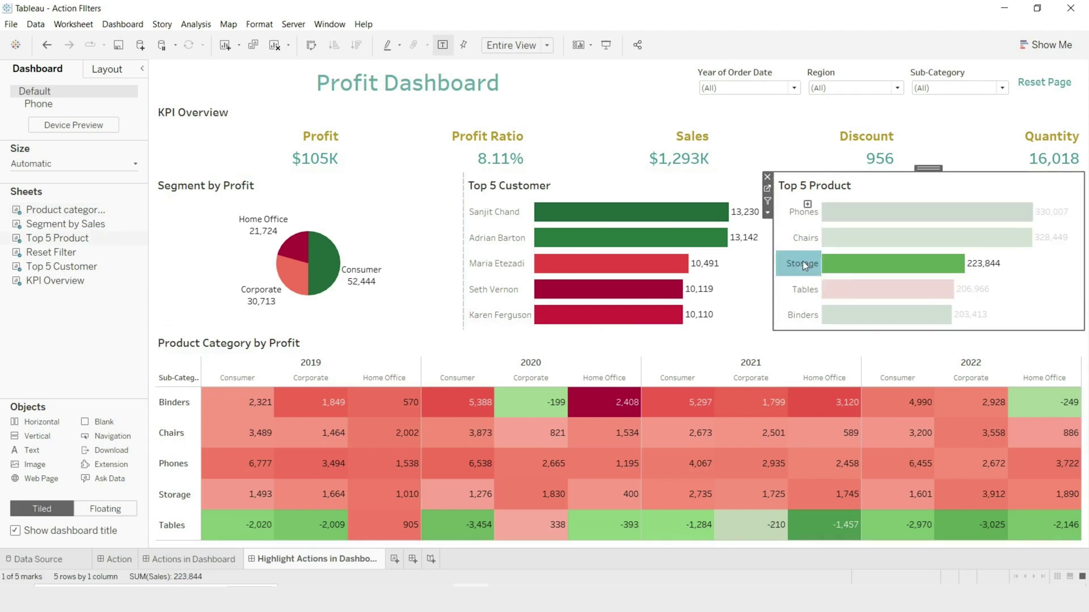
click(186, 498)
click(186, 498)
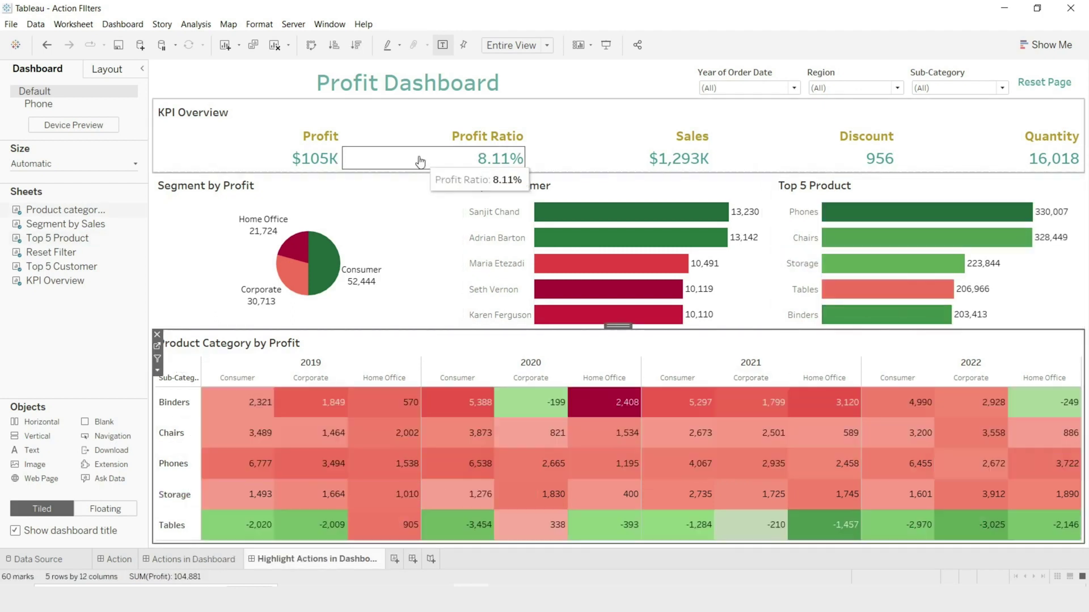
- Add a highlight action for the Highlight Actions in Dashboard sheet with only Top 5 Product as its source sheet
click(129, 27)
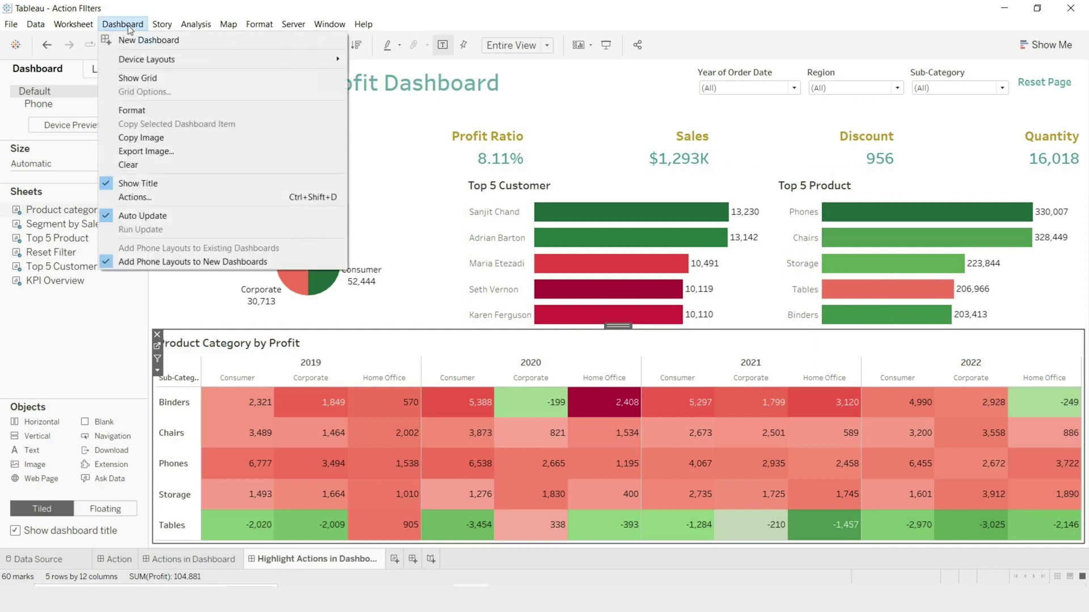
click(116, 27)
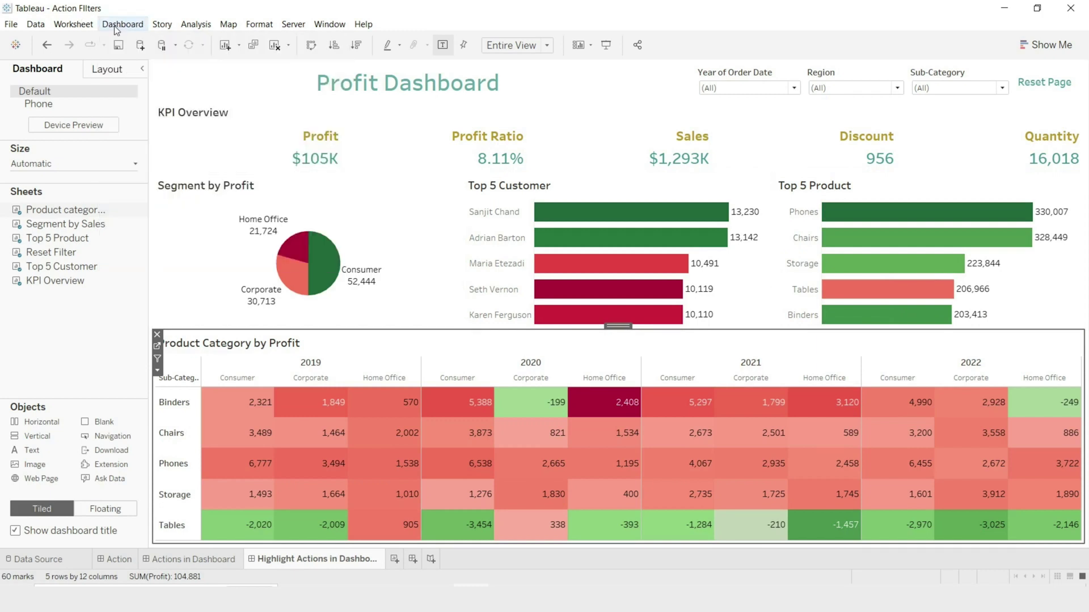
click(116, 27)
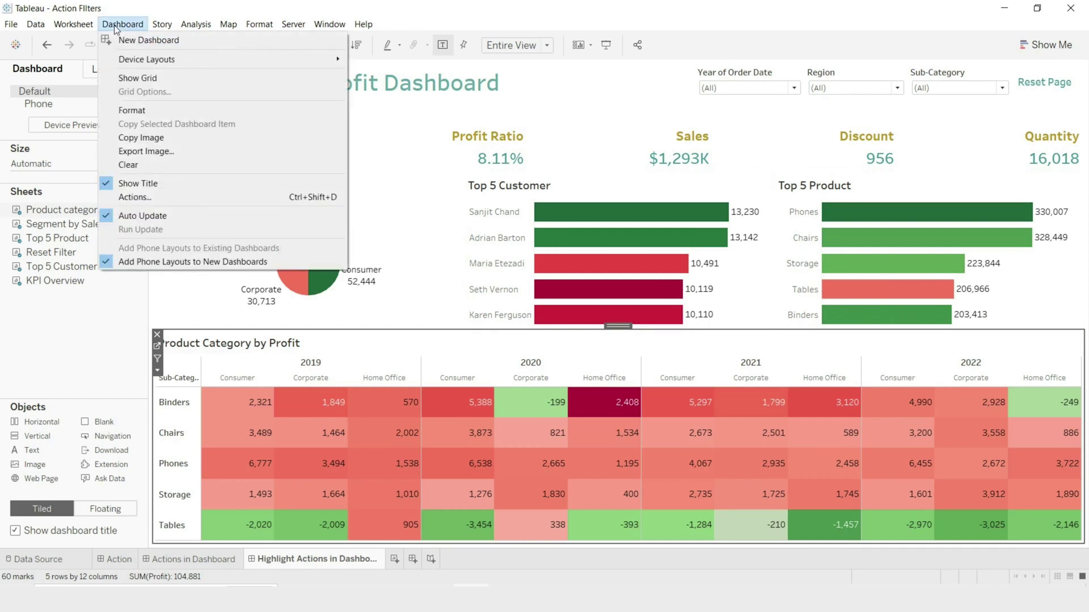
click(142, 196)
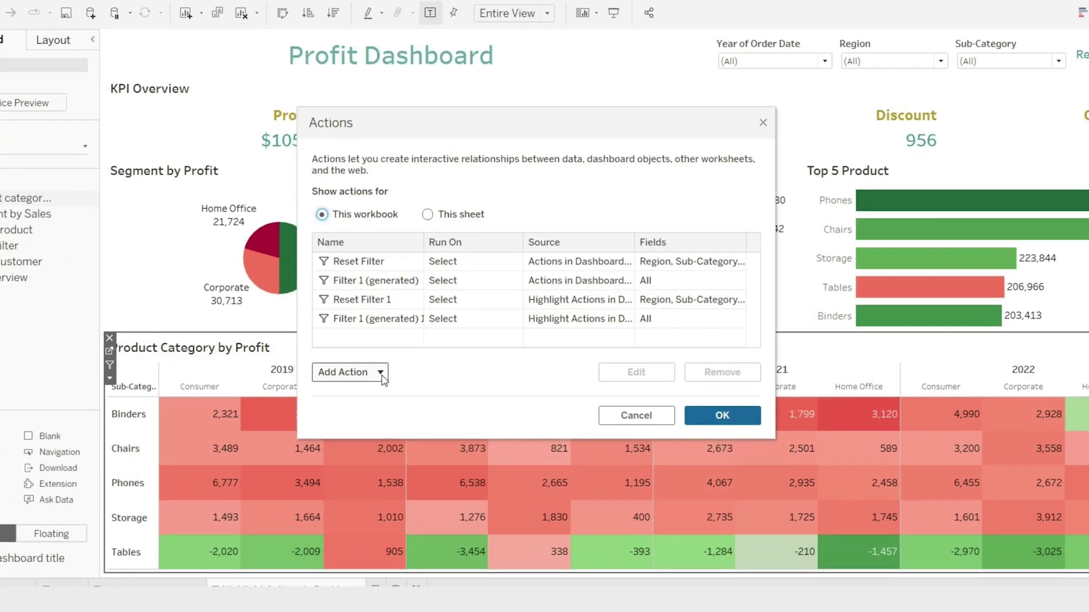
click(381, 374)
click(377, 288)
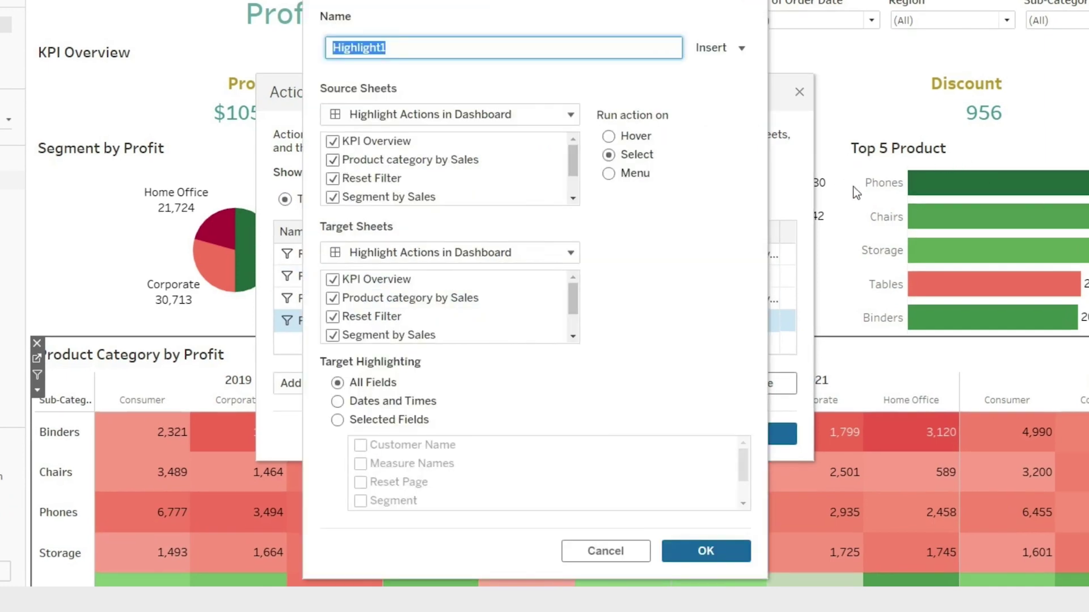
click(333, 141)
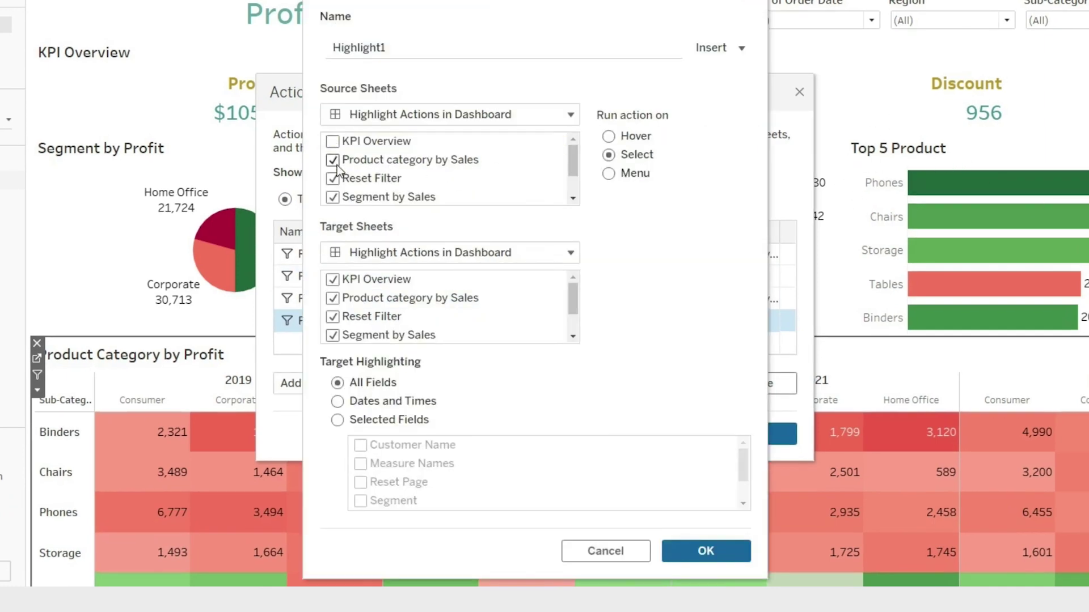
click(336, 181)
scroll(390, 182, down, 2)
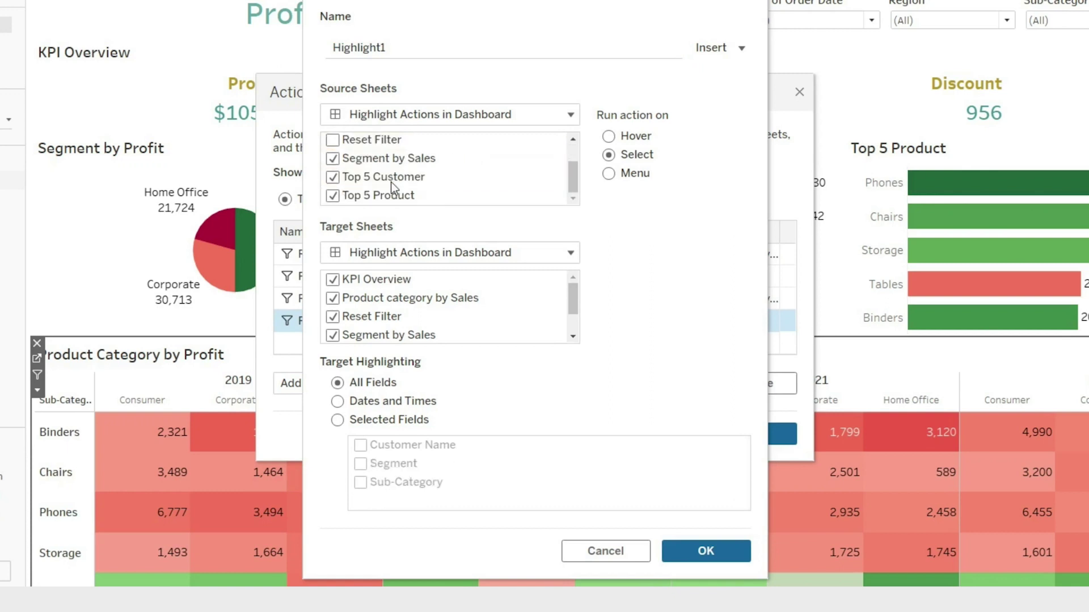
click(390, 182)
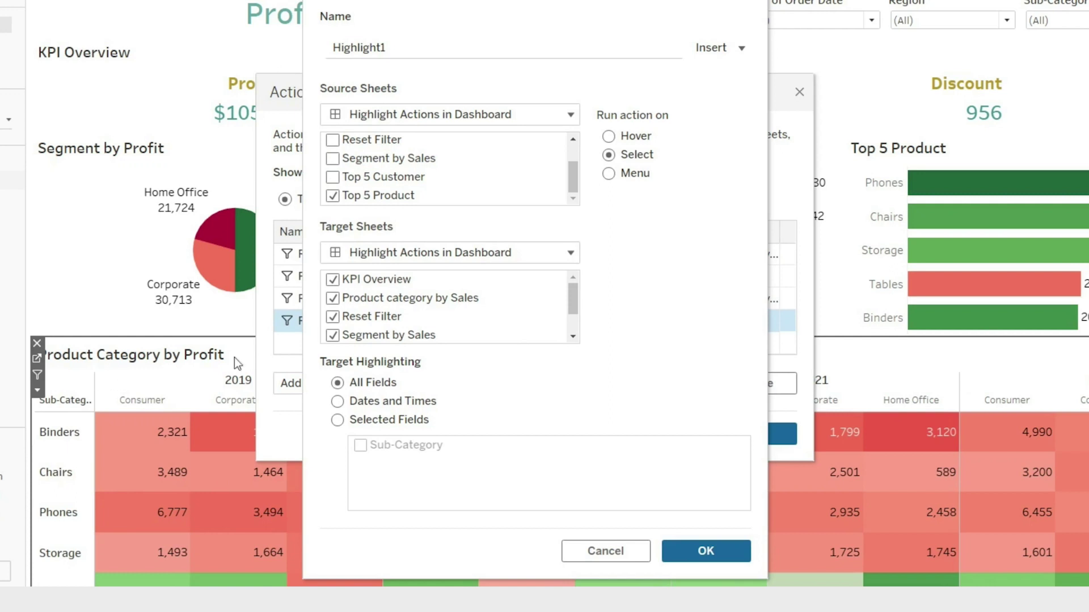
- Limit the highlight action's target sheets to Product category by Sales, keep all fields highlighted, and save the action
click(333, 280)
click(333, 317)
click(333, 335)
scroll(336, 334, down, 2)
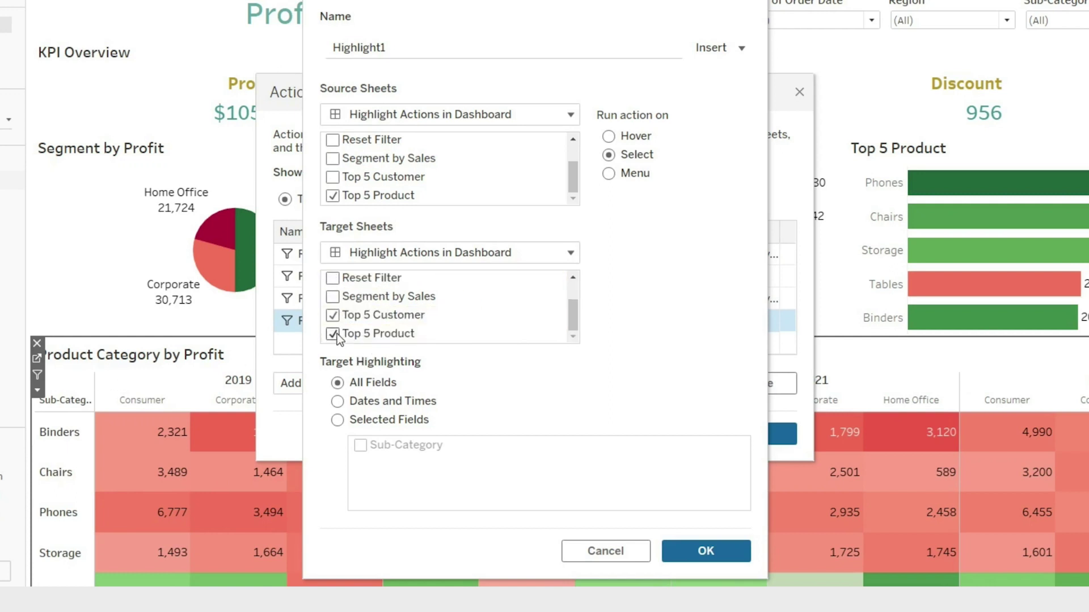
click(333, 315)
click(333, 334)
scroll(409, 320, up, 2)
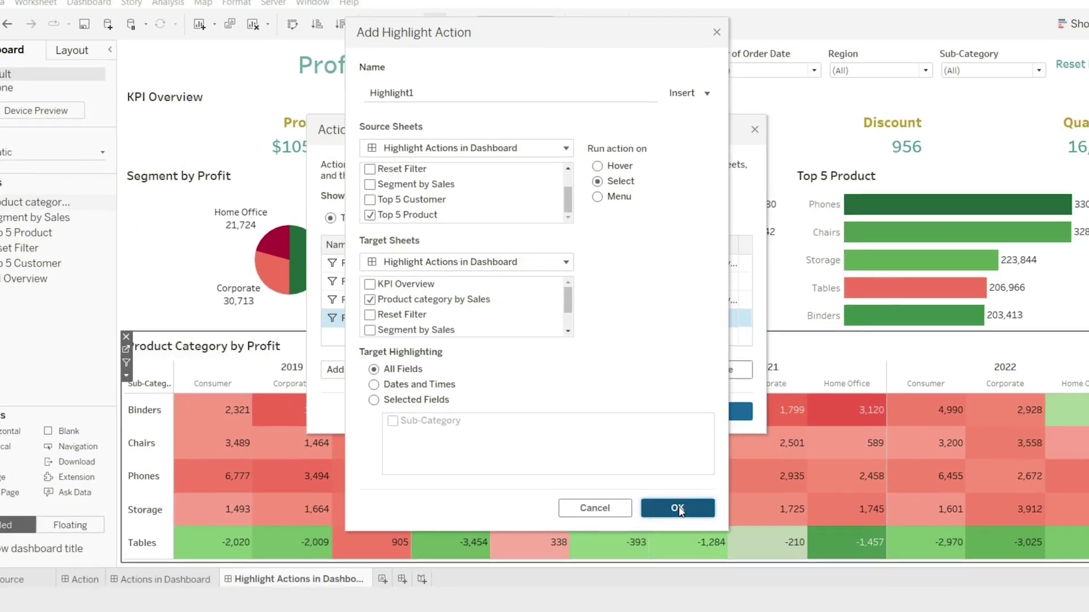
click(678, 508)
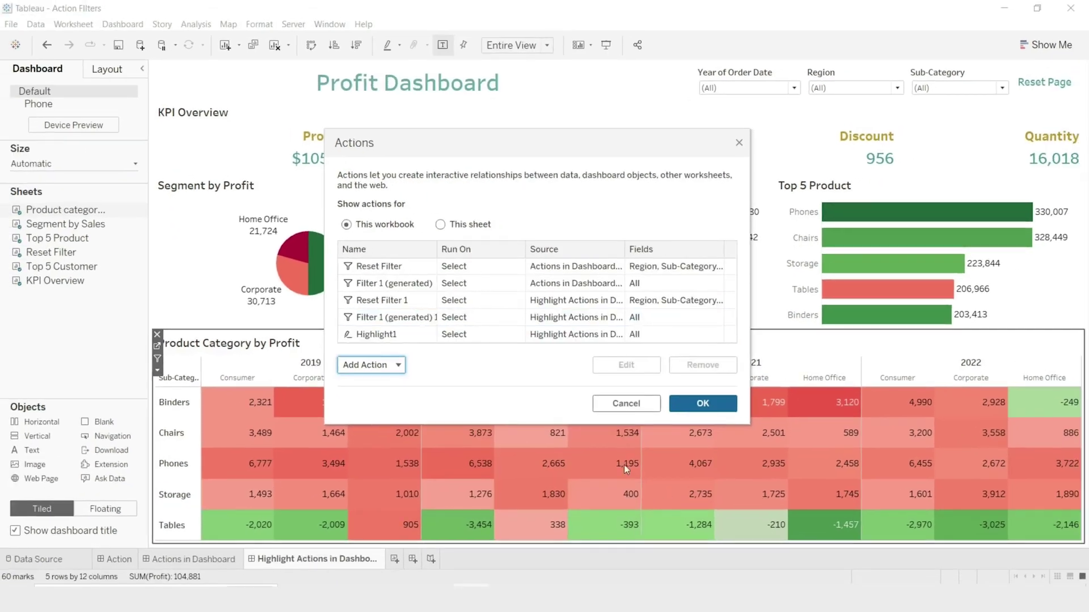
click(721, 411)
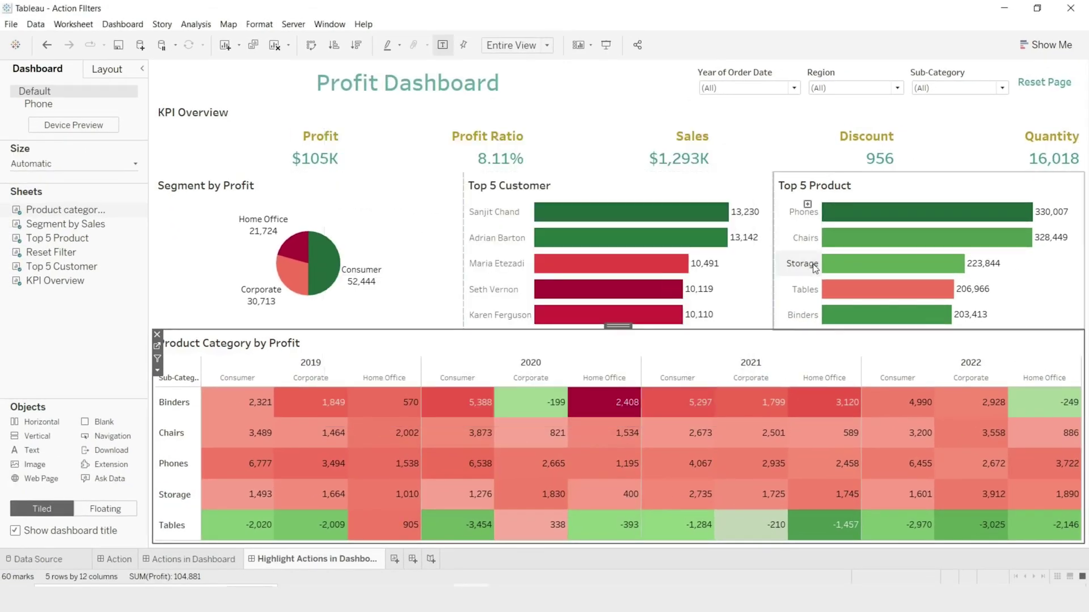
- Test the highlight action by selecting Storage, Tables and Binders in the Top 5 Product chart
click(805, 237)
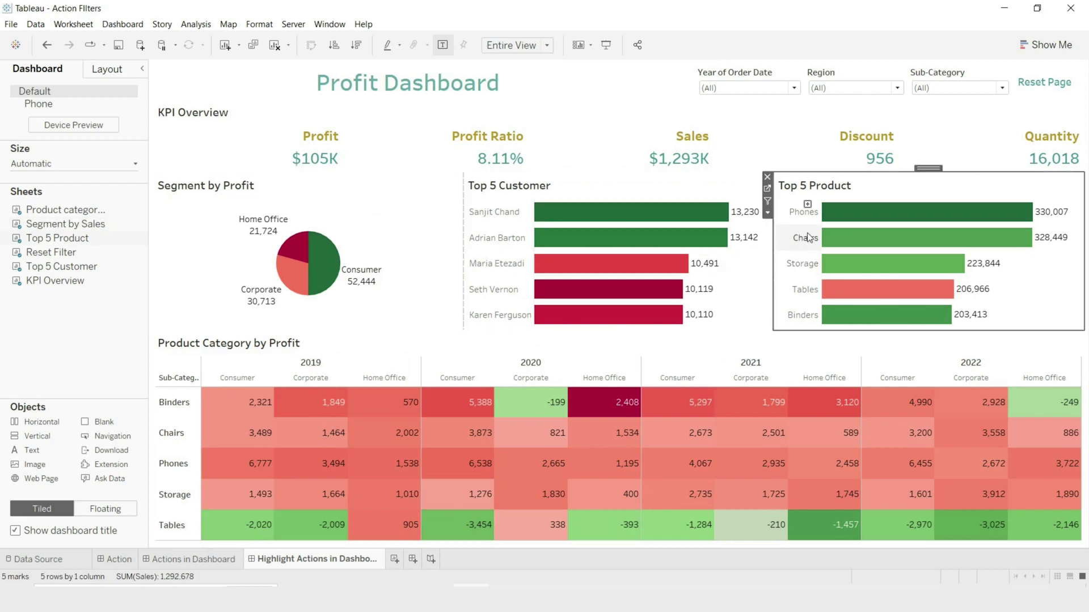
click(799, 264)
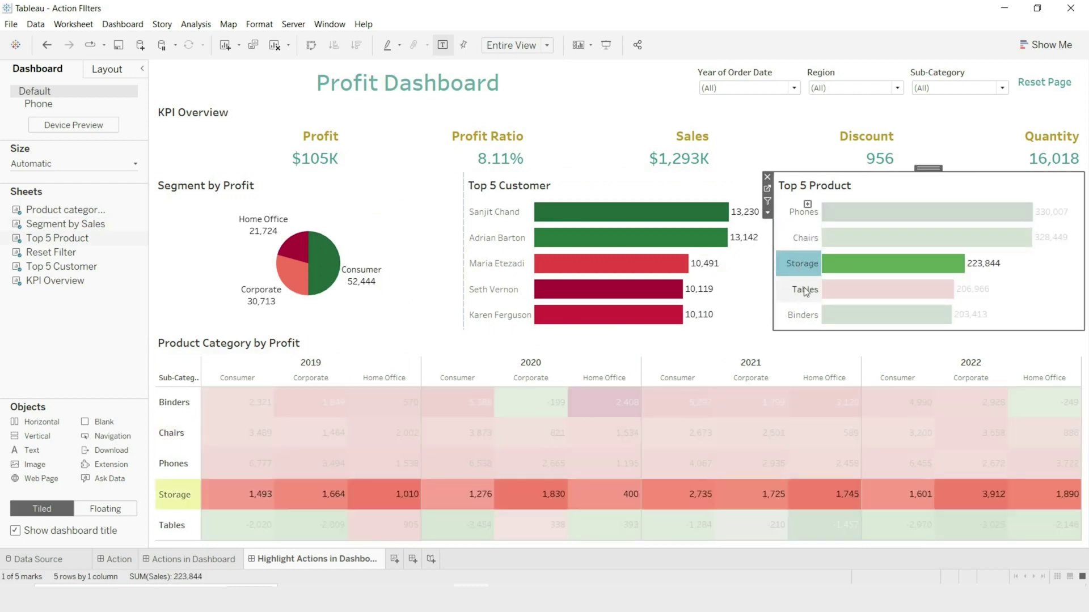
click(805, 290)
click(804, 315)
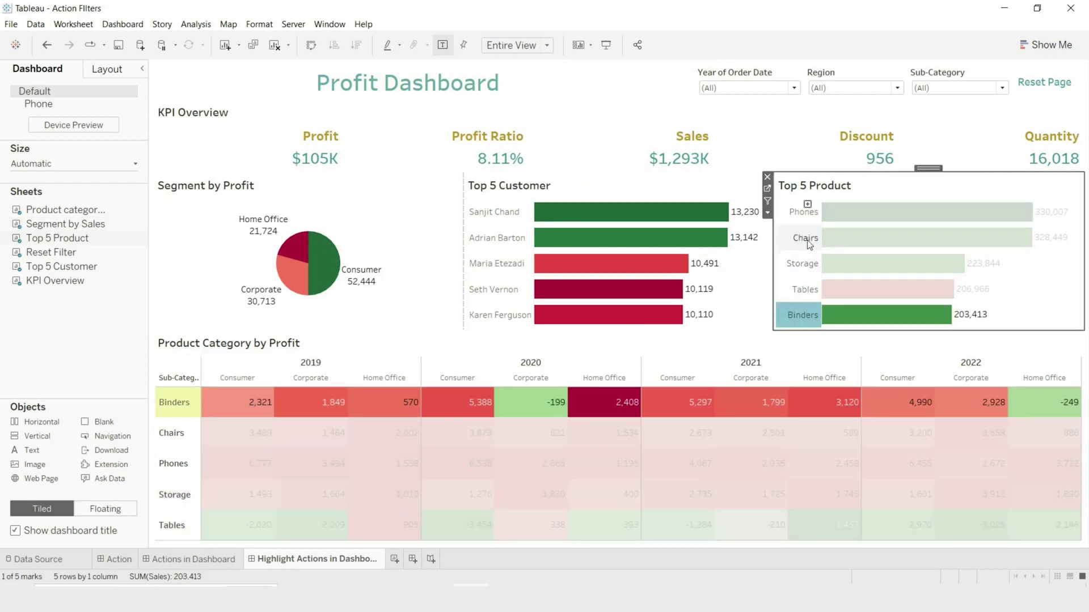
click(785, 246)
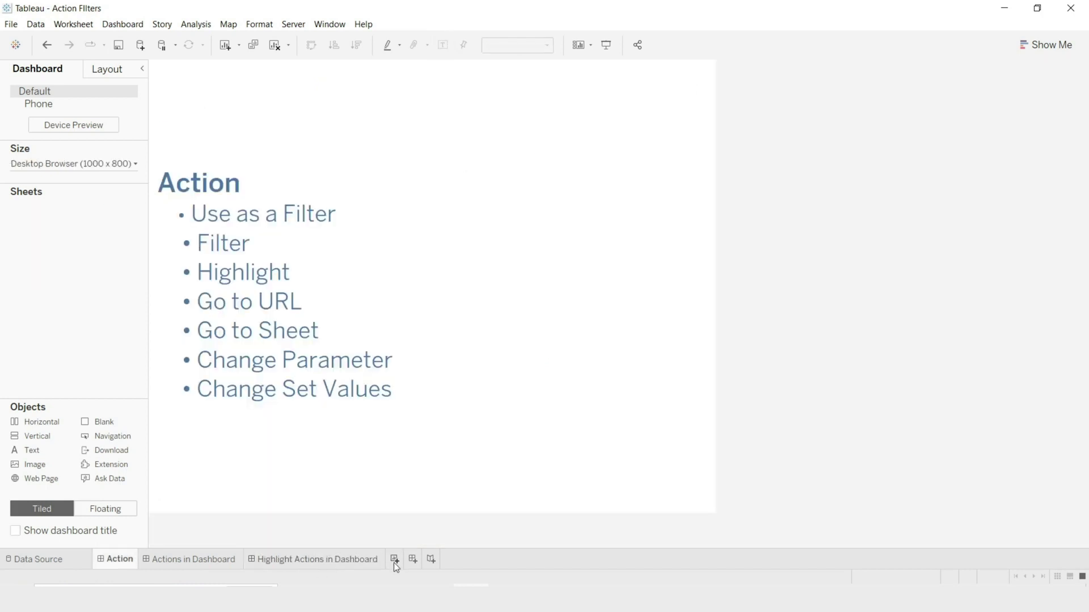
- Build a treemap of View by Tableau Learning in a new worksheet from the Tableau Videos detail data
click(394, 560)
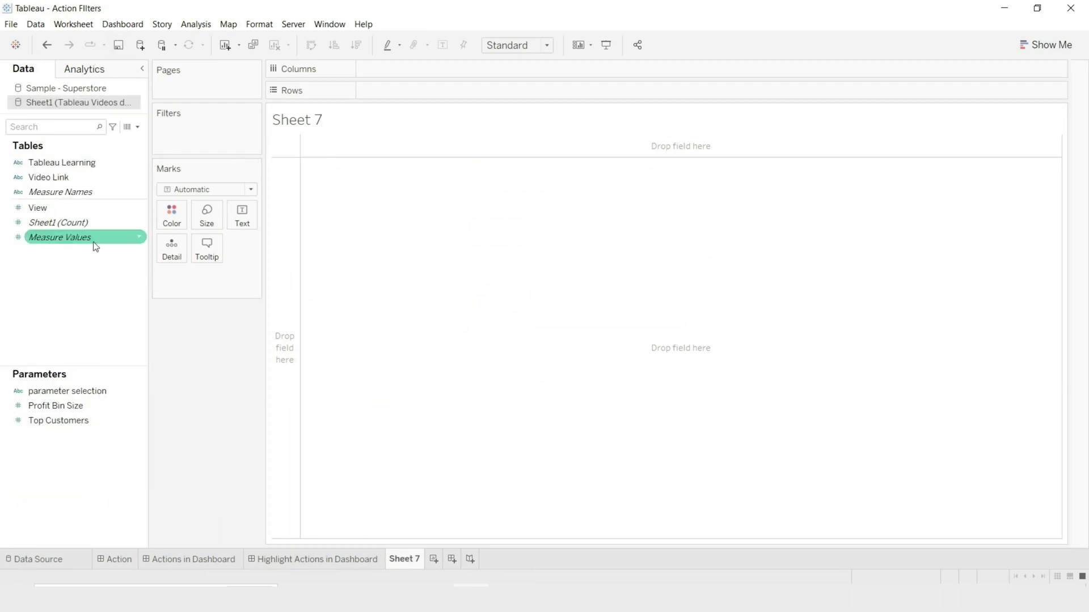
drag(67, 164, 427, 90)
drag(42, 212, 380, 197)
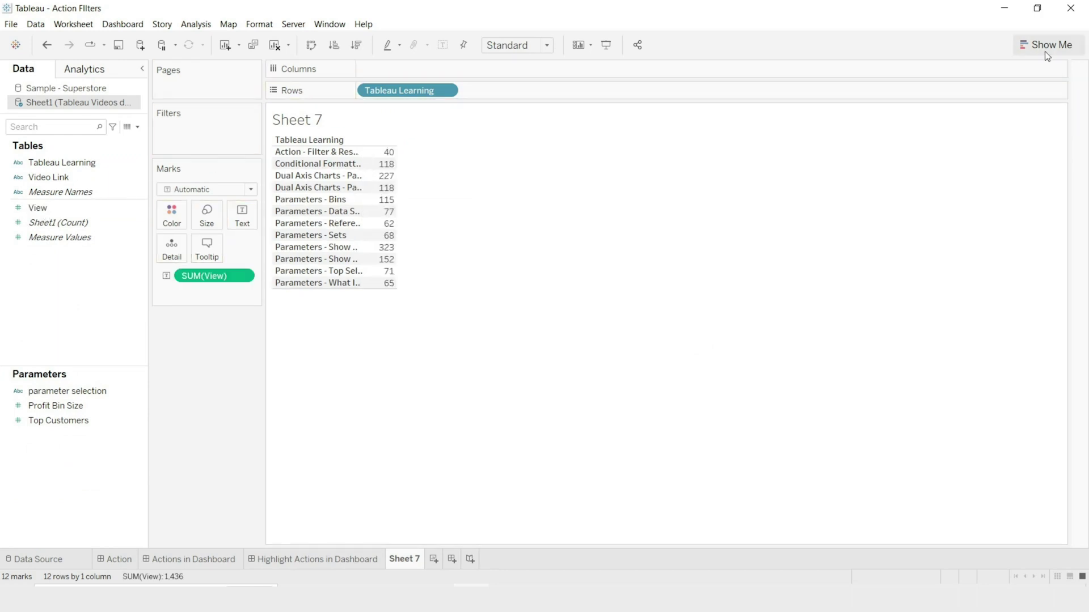
click(1044, 49)
click(977, 183)
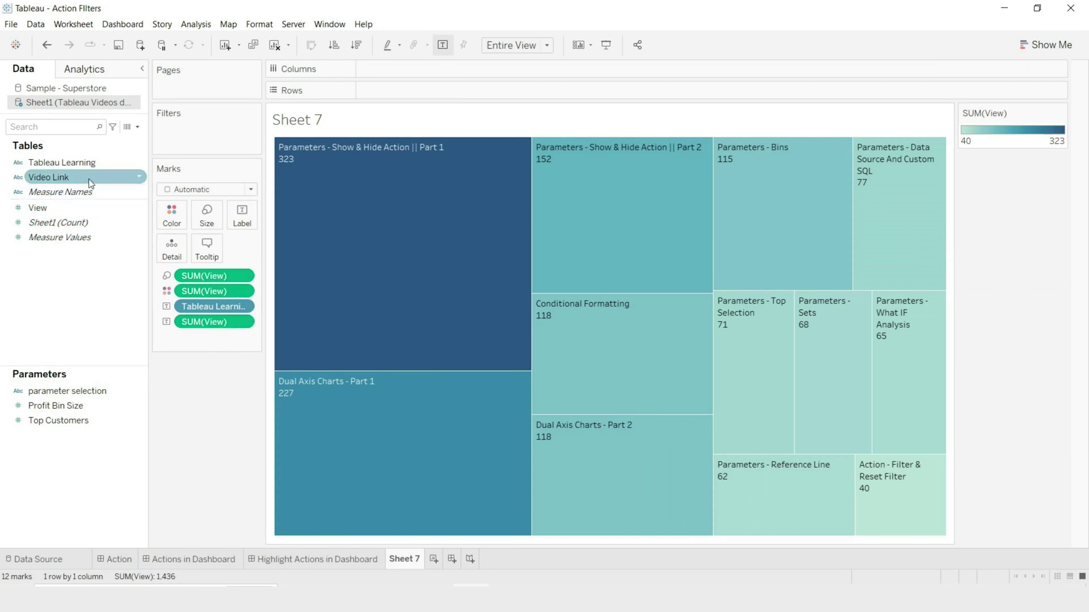
- Examine the Video Link values in the Tableau Videos detail source data, and close the data view
click(67, 182)
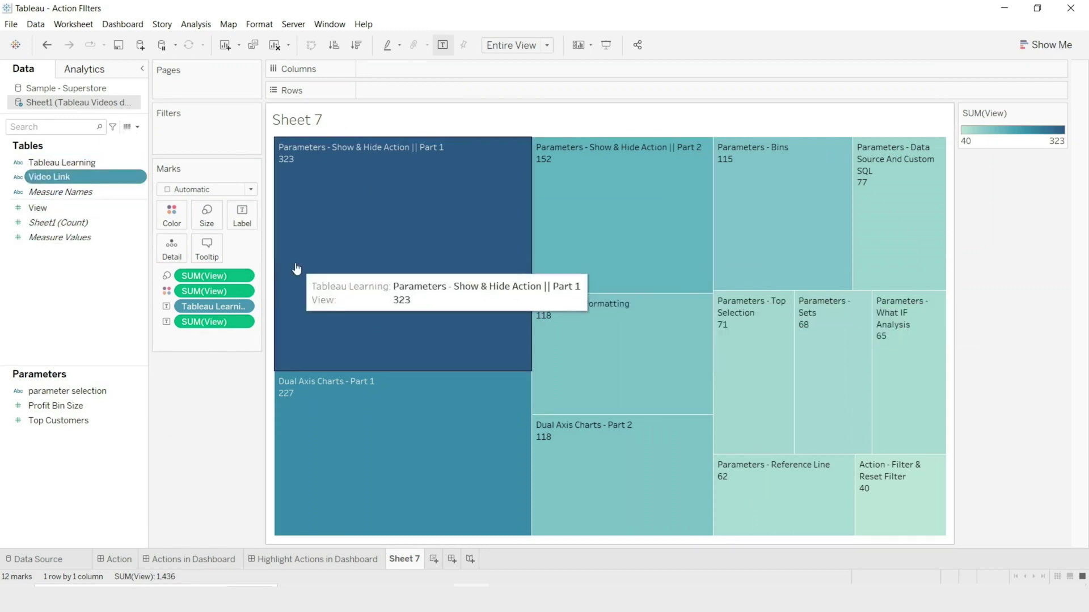
click(128, 128)
drag(788, 453, 1047, 515)
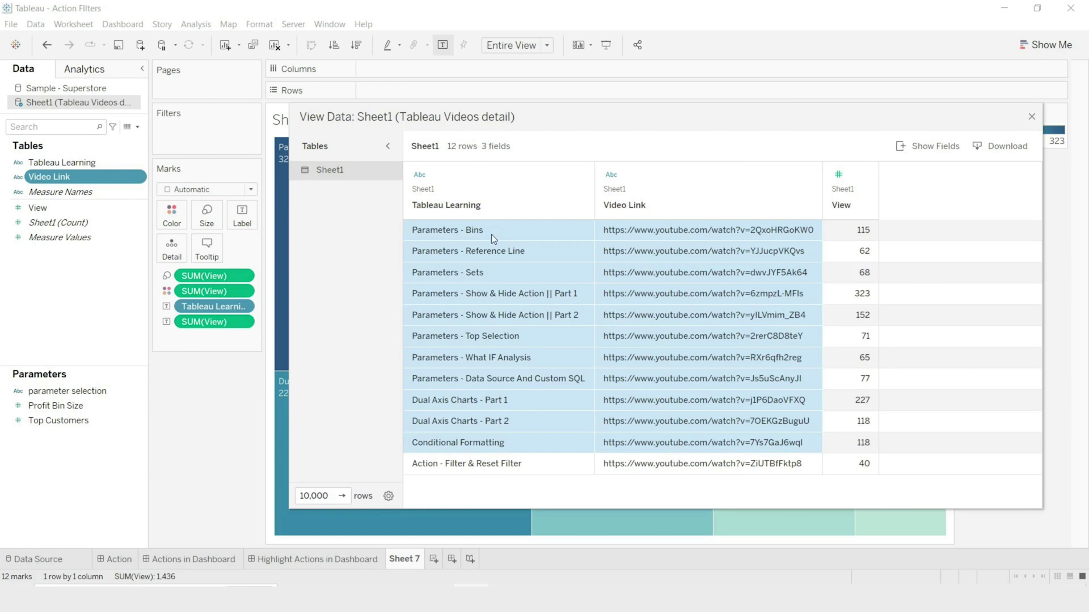
click(1031, 119)
click(409, 295)
key(Escape)
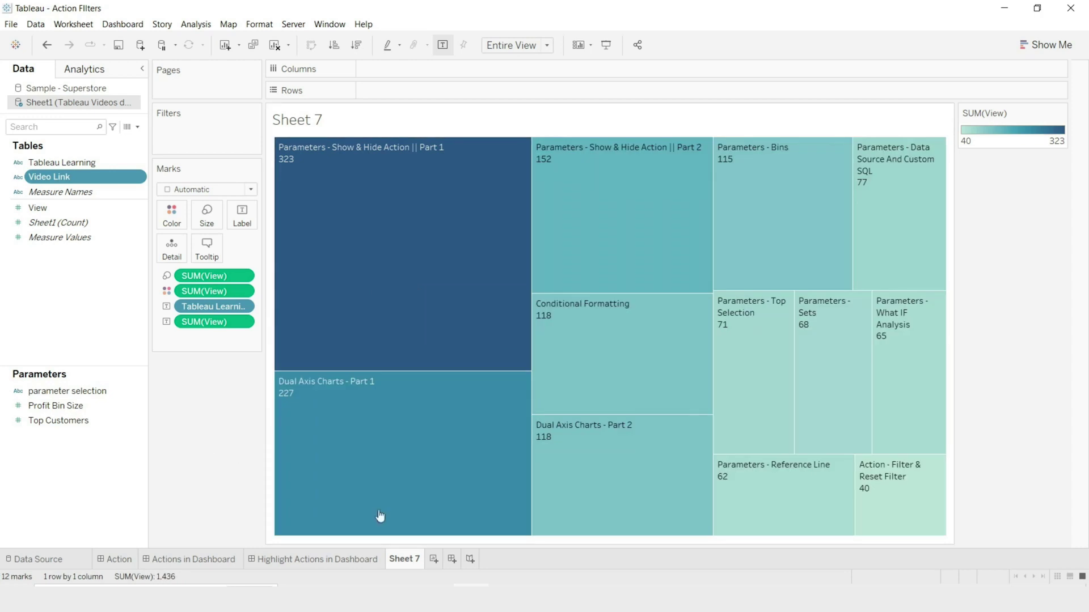
- Rename the treemap worksheet as TableauLink
text(TableauLink)
key(Return)
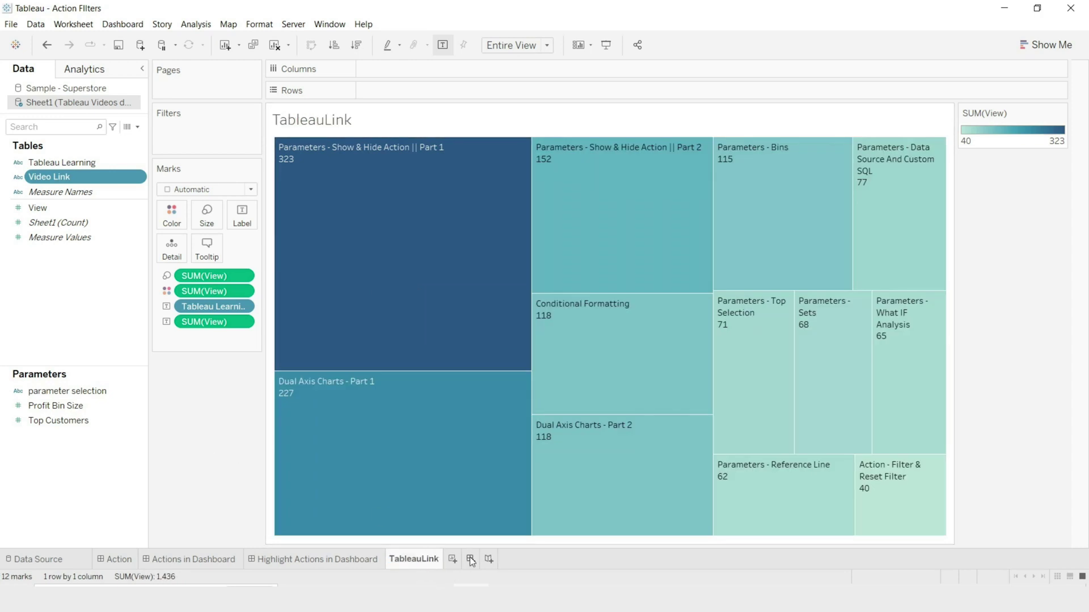
- Create a new dashboard and set its fixed width to 1600 px
click(470, 559)
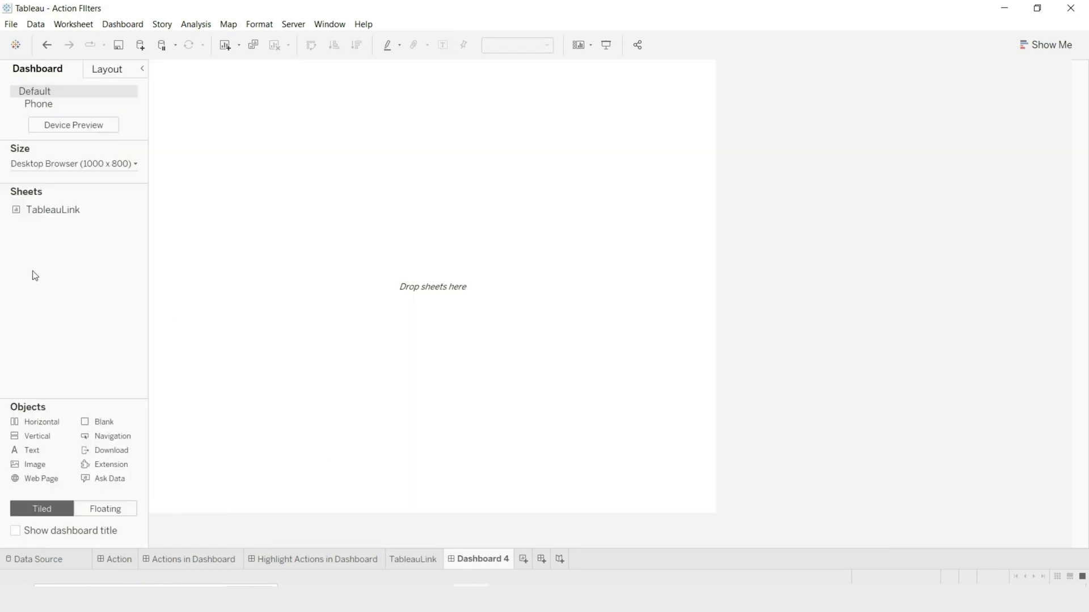
click(135, 164)
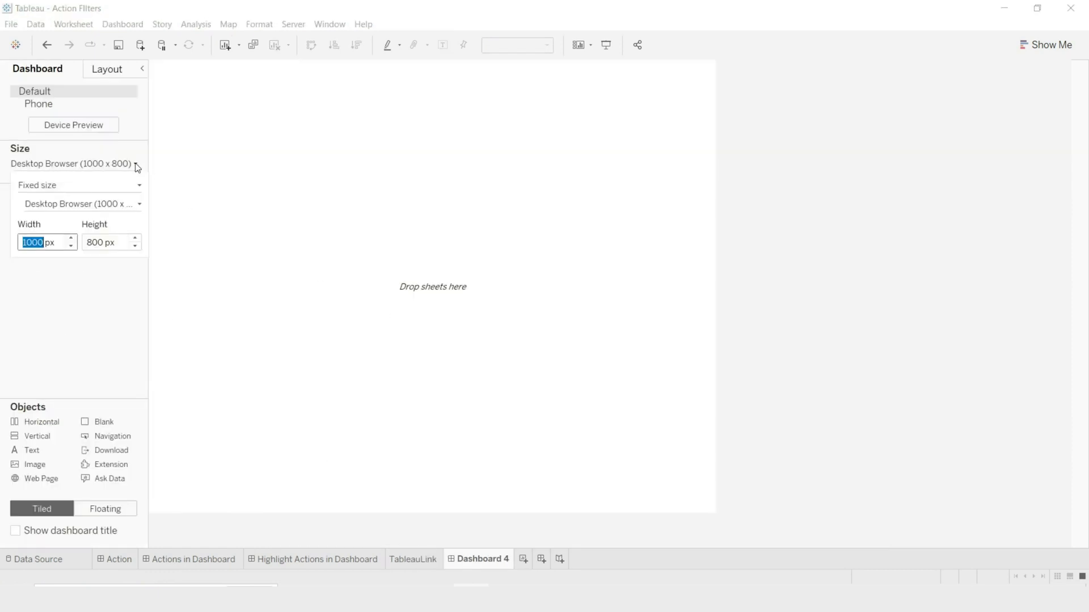
text(1600)
key(Return)
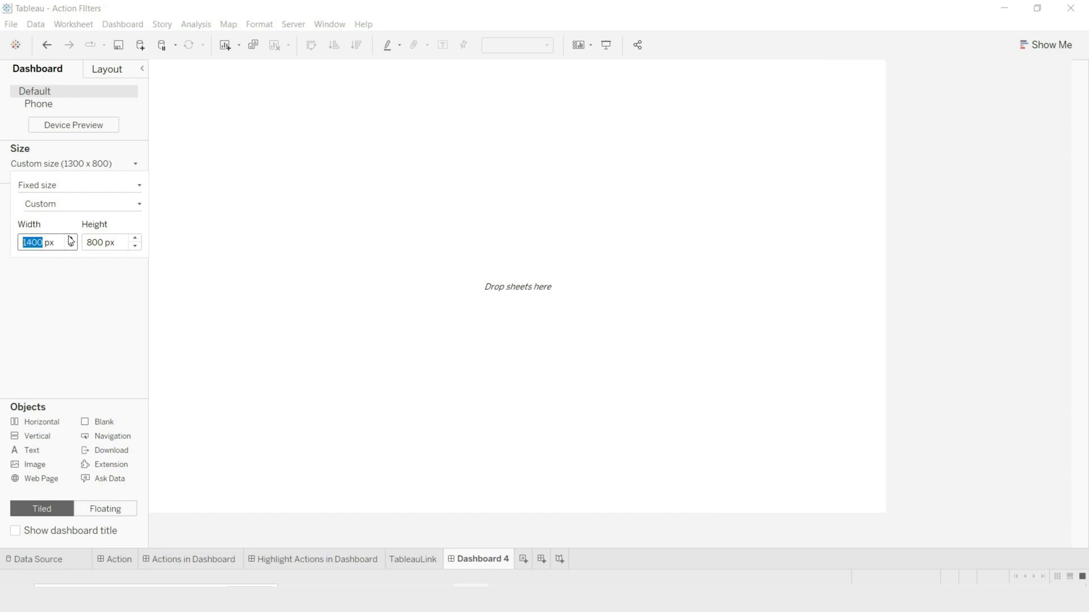
click(85, 352)
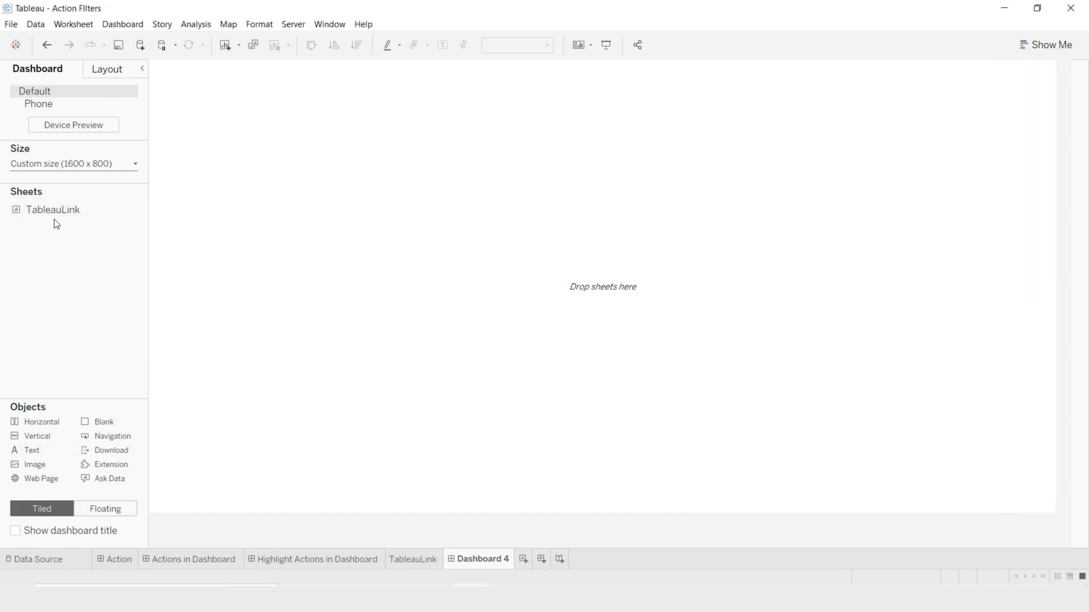
- Place the TableauLink sheet on the dashboard and remove its View color legend
mouse_move(54, 210)
drag(54, 209, 288, 226)
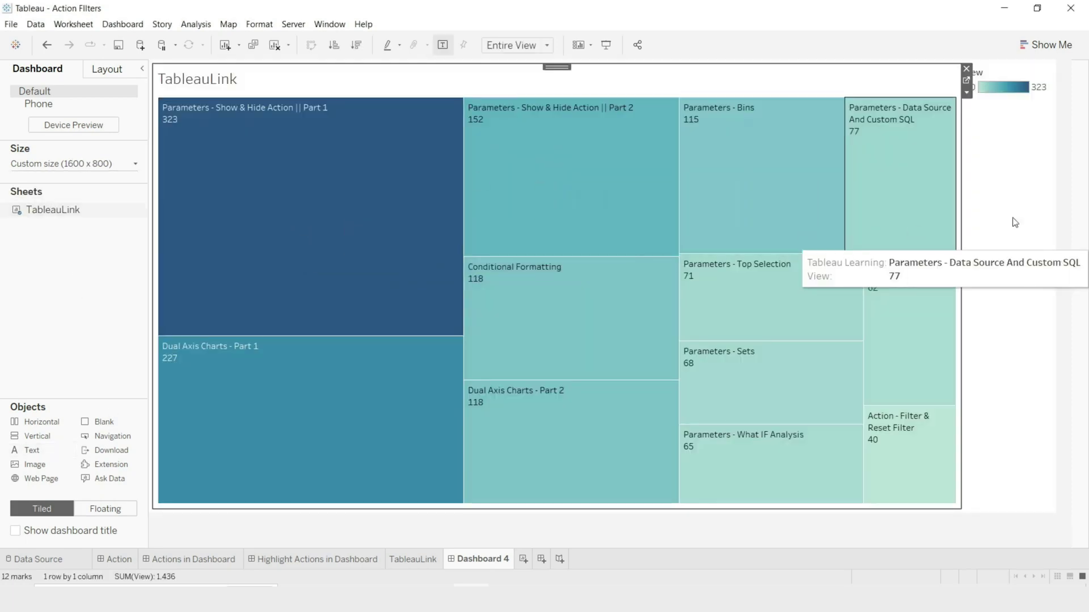
click(1012, 254)
click(1057, 69)
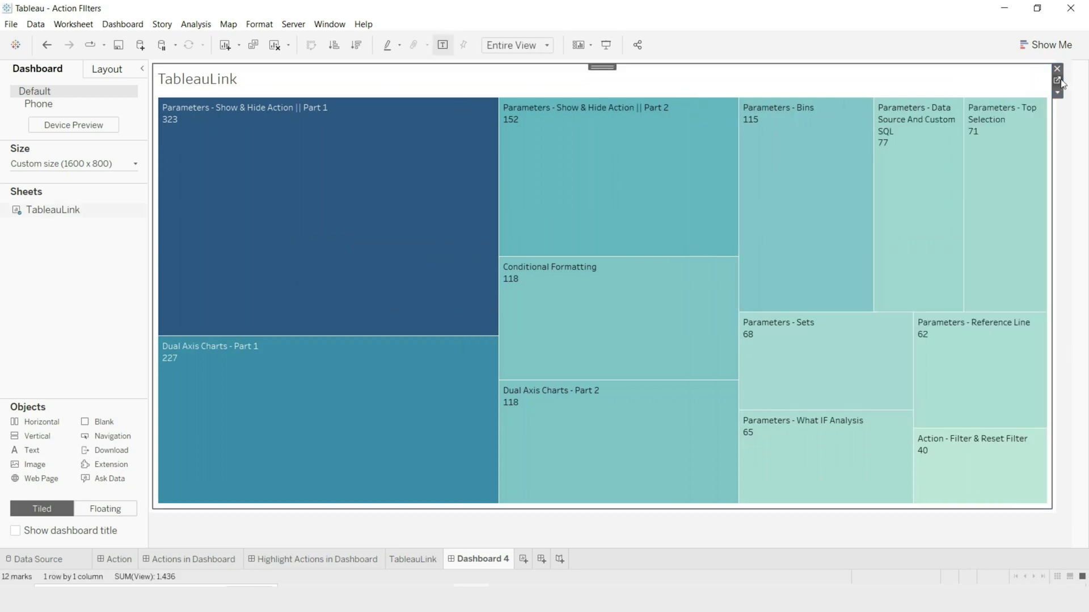
- Add Video Link as detail on the TableauLink worksheet's marks and return to the dashboard
click(1057, 81)
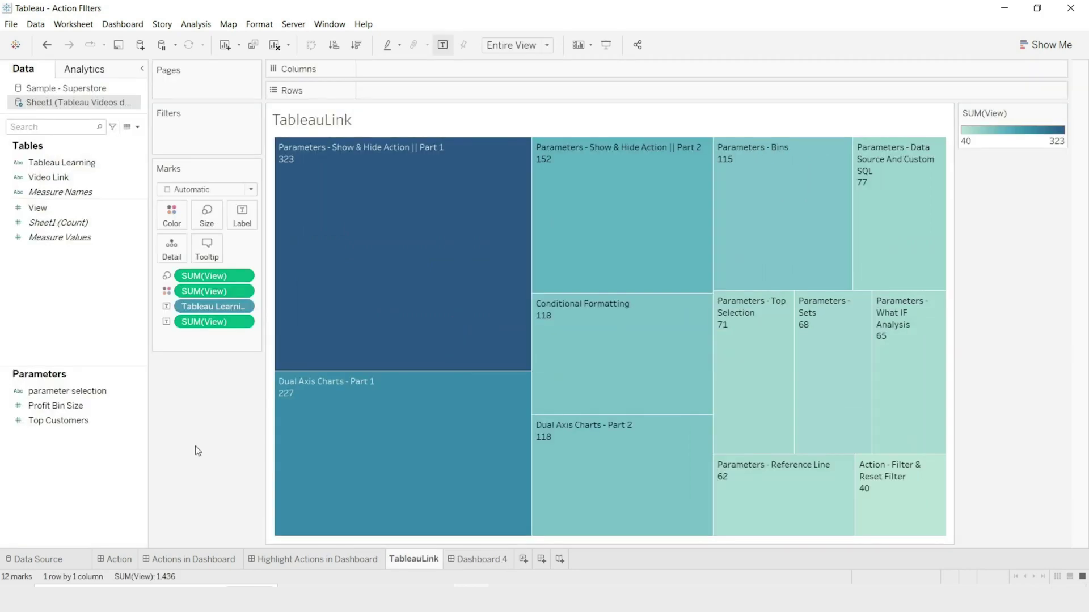
drag(48, 177, 176, 252)
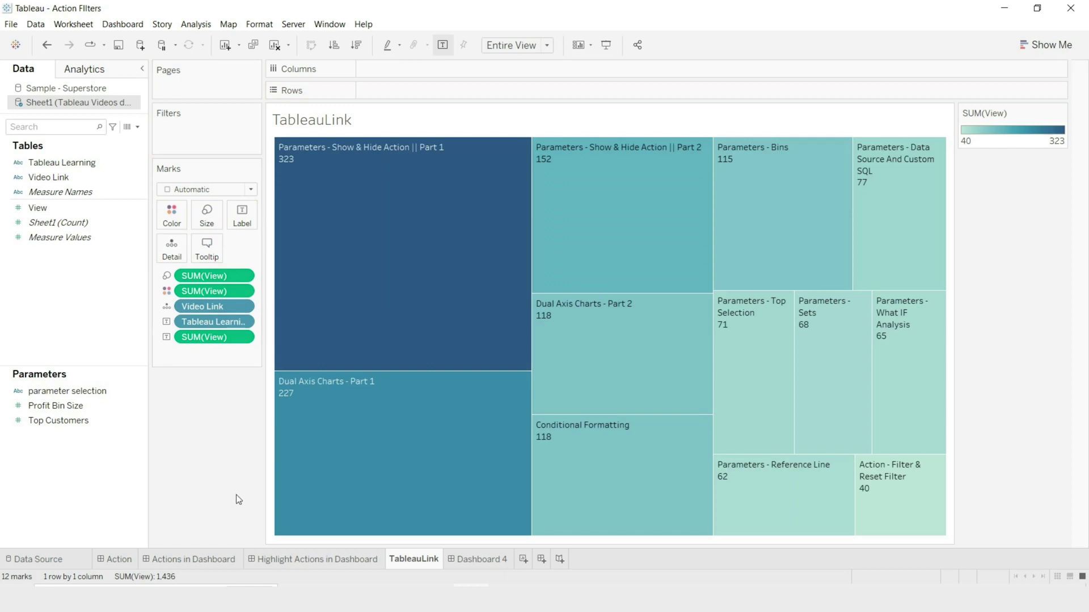
click(504, 558)
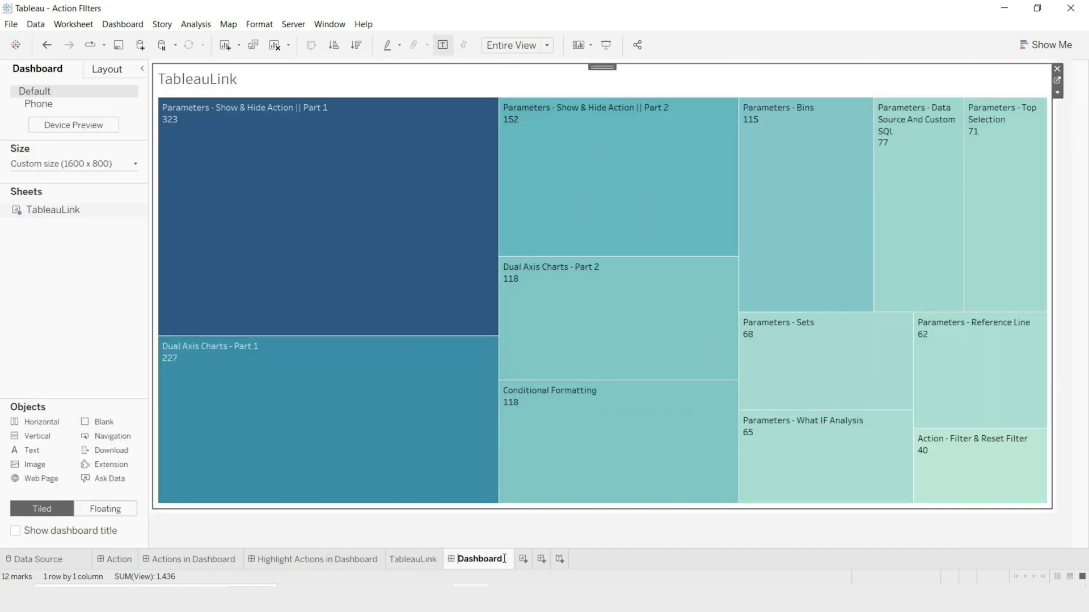
- Rename the dashboard as URL Action Dashboard
double_click(504, 559)
key(Home)
text(URL Ac)
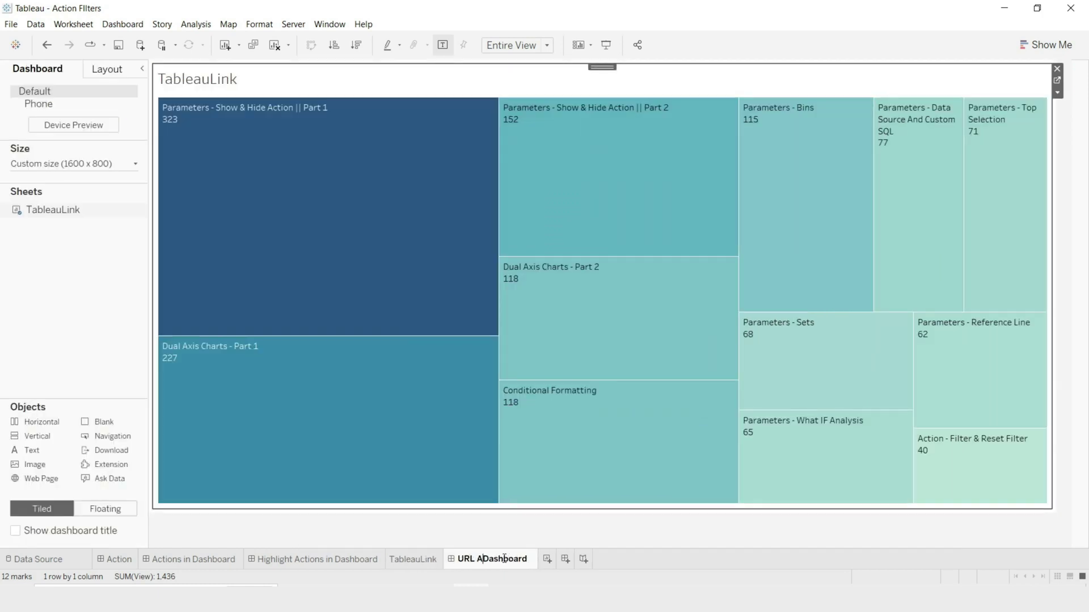
text(tion)
key(Return)
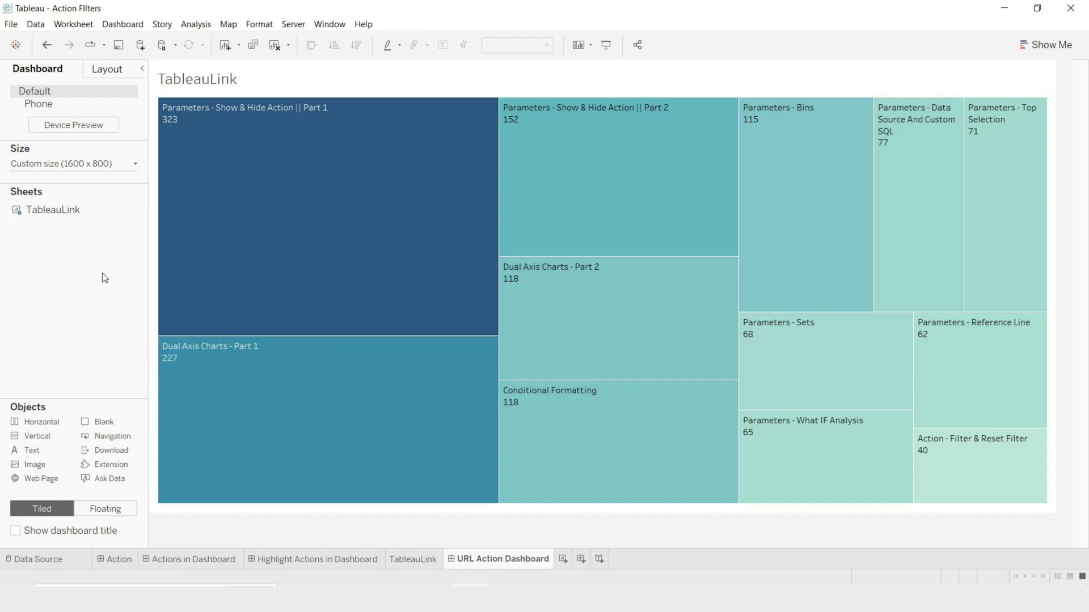
- Add a Go to URL action for the TableauLink sheet that runs on Select
click(121, 25)
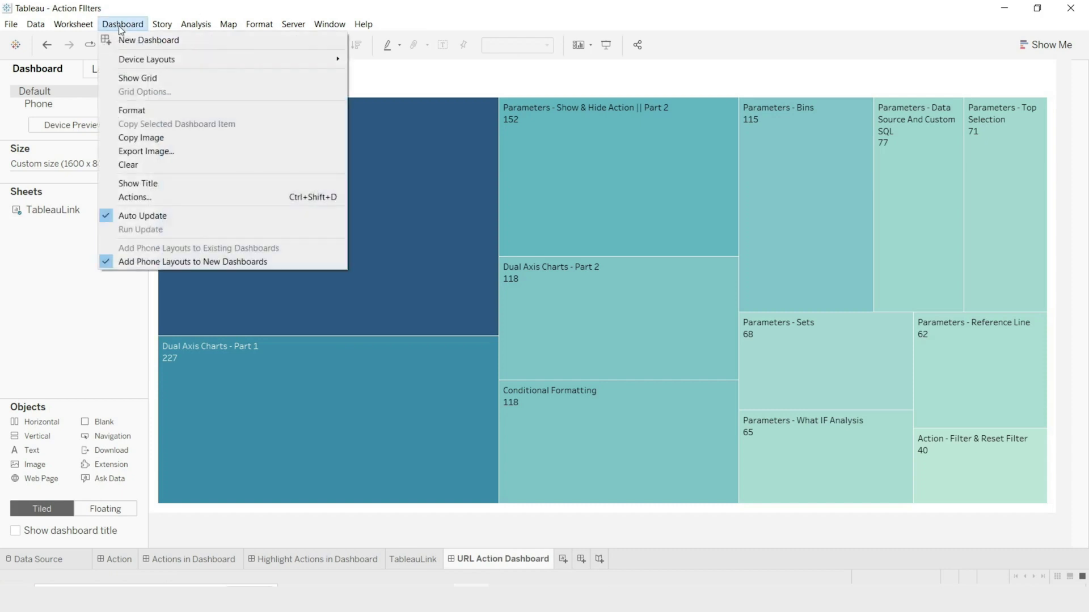
click(135, 197)
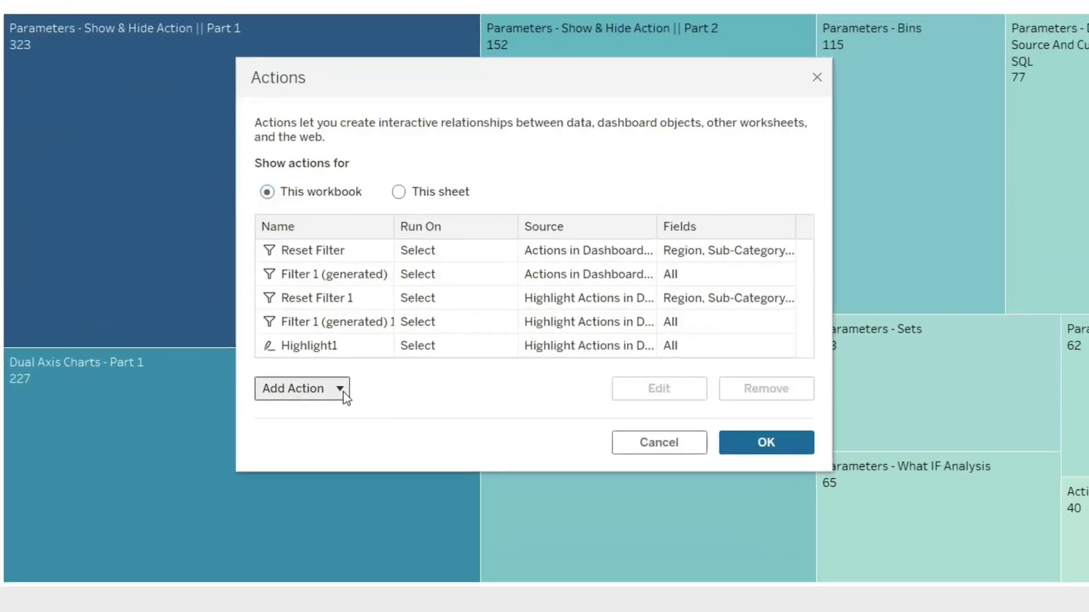
click(397, 369)
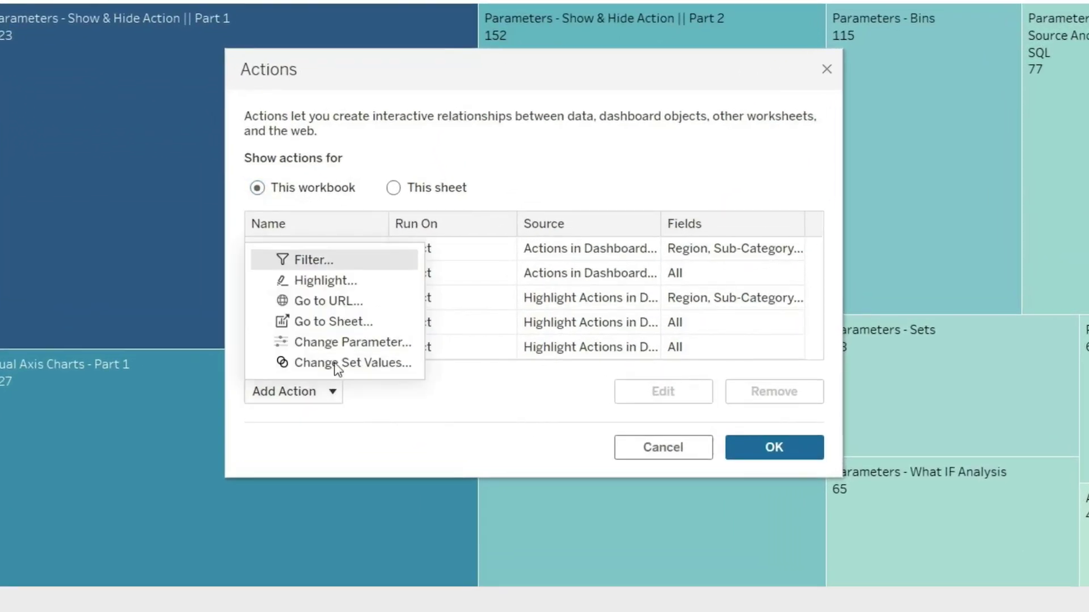
click(349, 302)
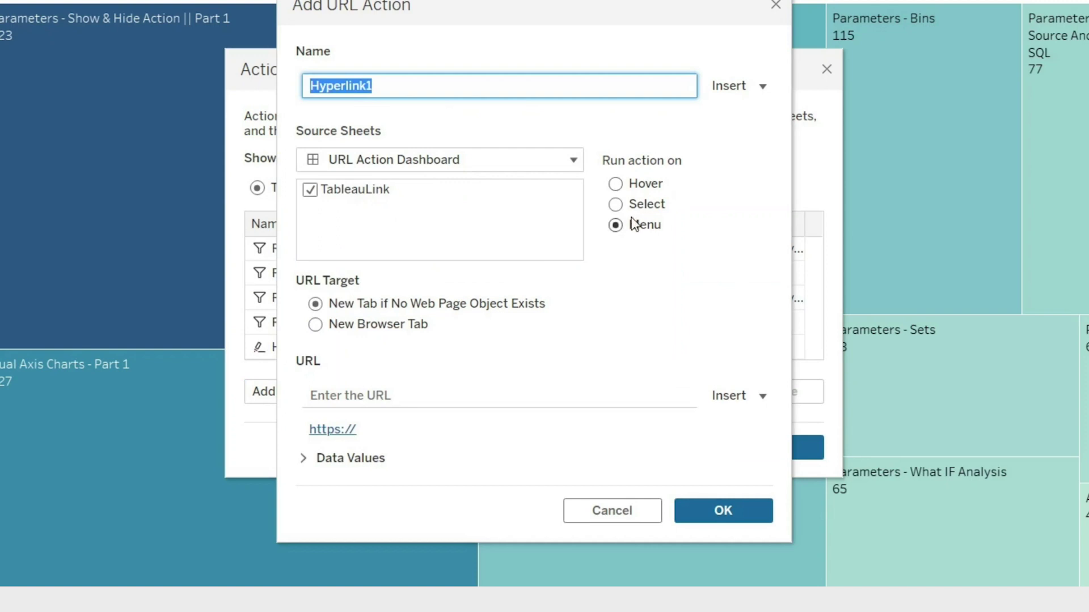
click(648, 207)
- Set the action's URL to the Video Link field and save the dashboard actions
click(452, 395)
click(760, 397)
click(607, 253)
drag(379, 396, 317, 396)
click(345, 414)
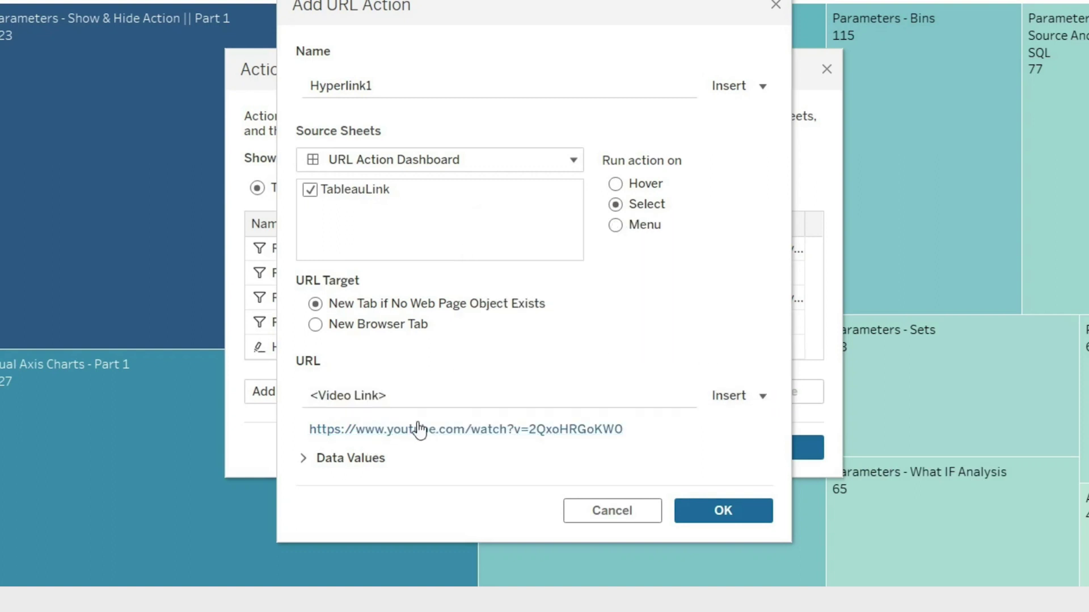
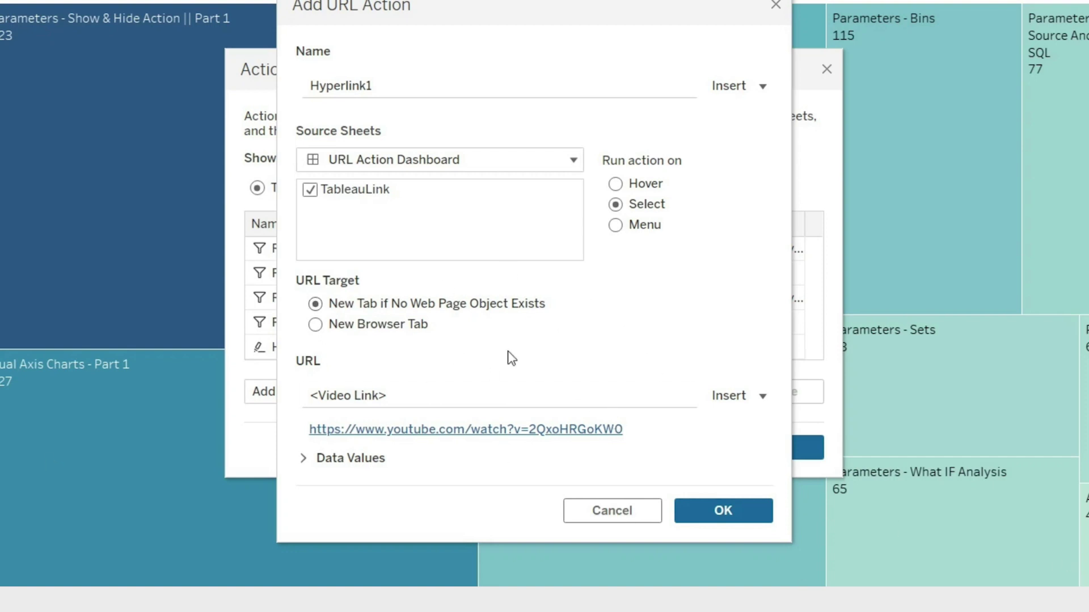
click(734, 513)
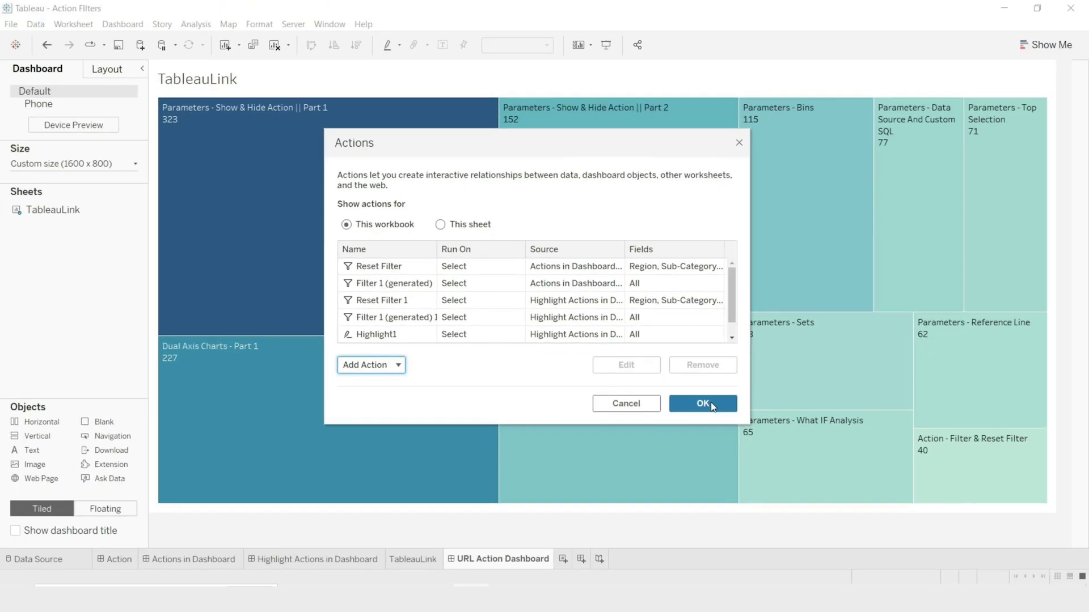
click(763, 431)
- Test the URL action by selecting Parameters - Show & Hide Action || Part 1 in the treemap, and clear the selection
mouse_move(188, 336)
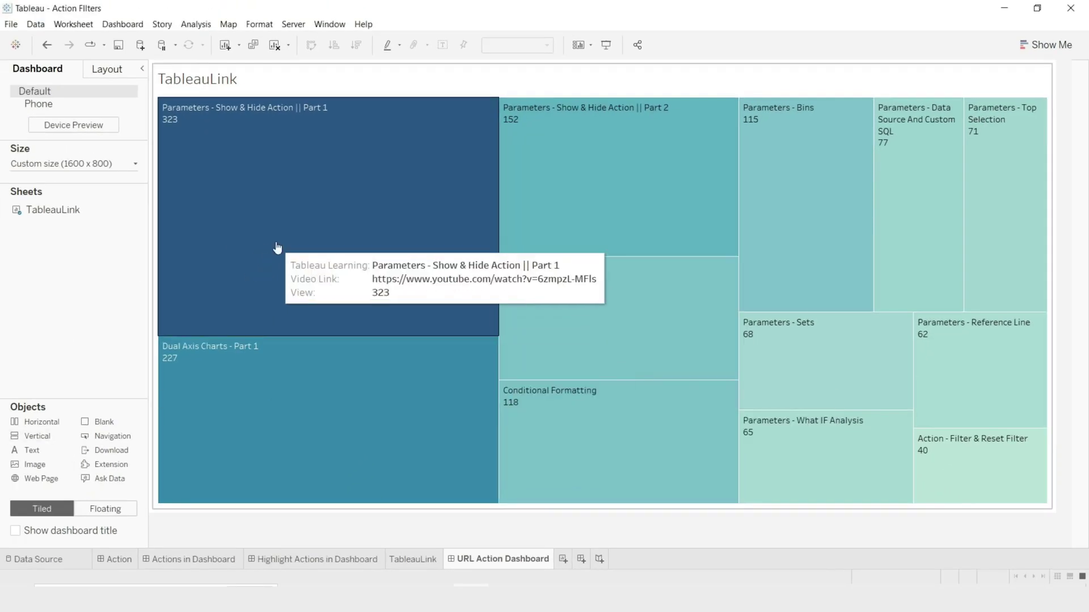
click(238, 255)
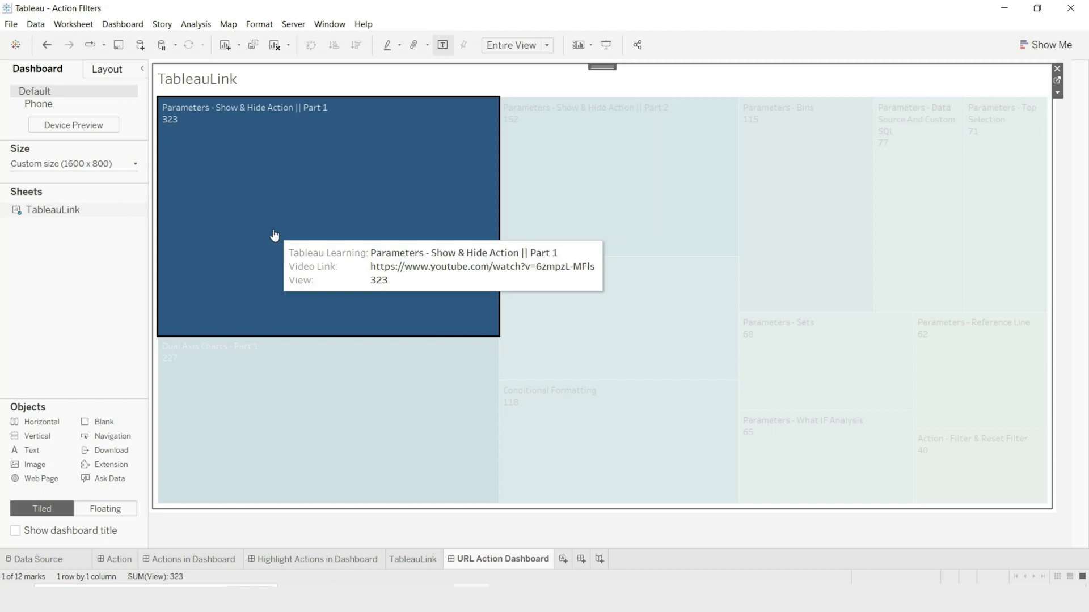
click(195, 272)
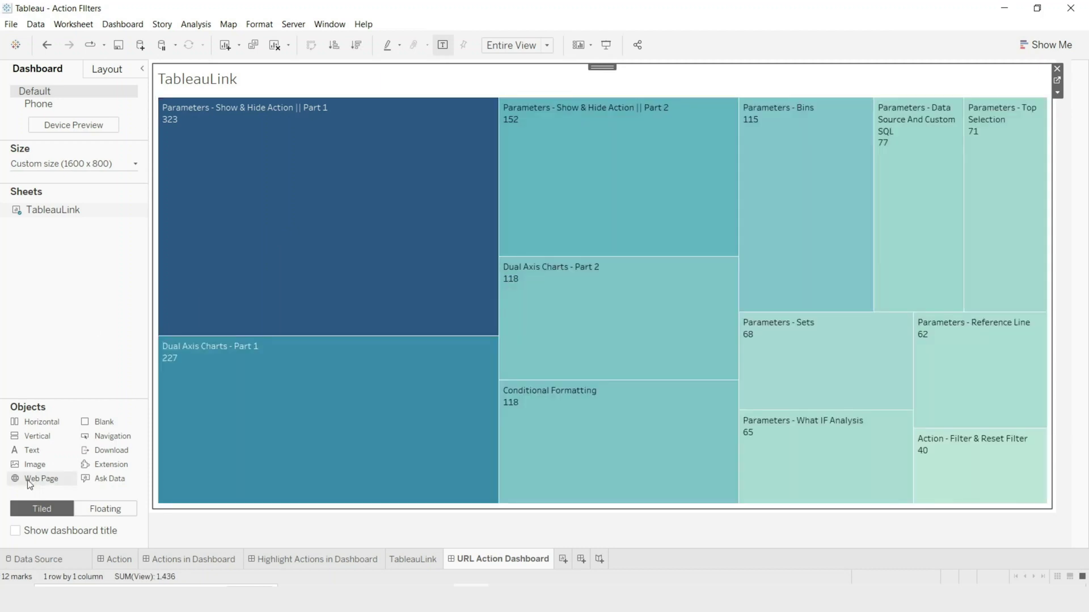
- Add a Web Page object with an empty URL beside the treemap
drag(27, 480, 574, 314)
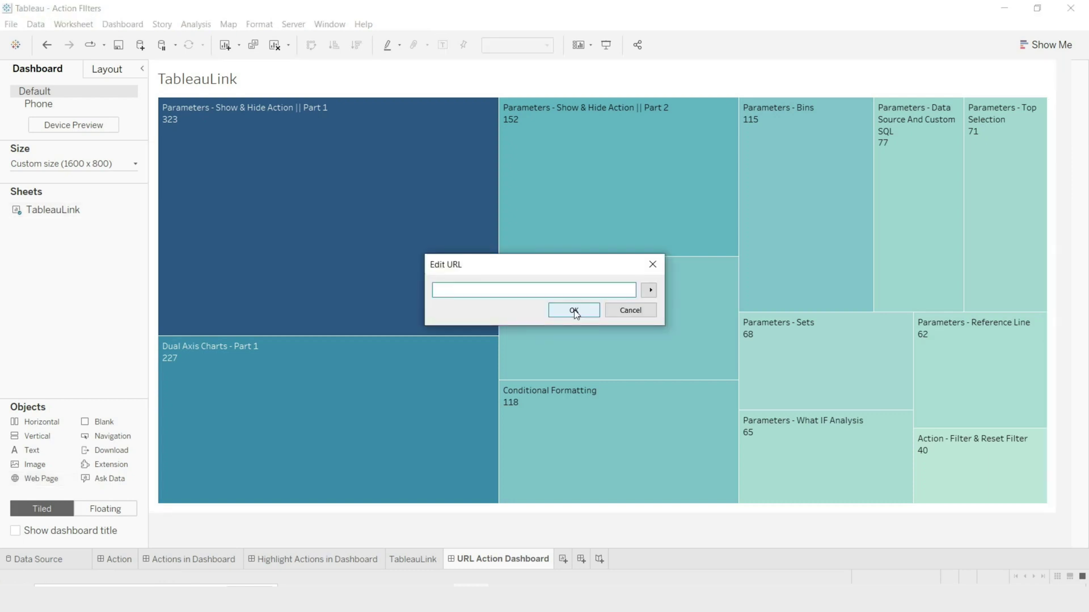
click(573, 311)
- Test the embedded page by selecting Dual Axis Charts - Part 1 and Part 2, playing and pausing the Part 2 video
mouse_move(281, 387)
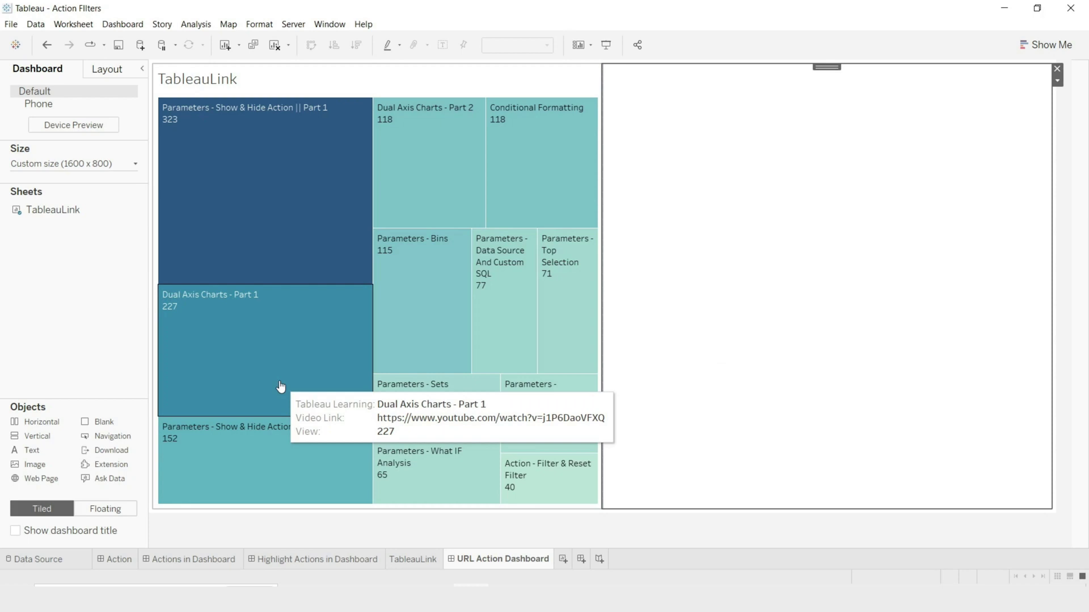
click(280, 387)
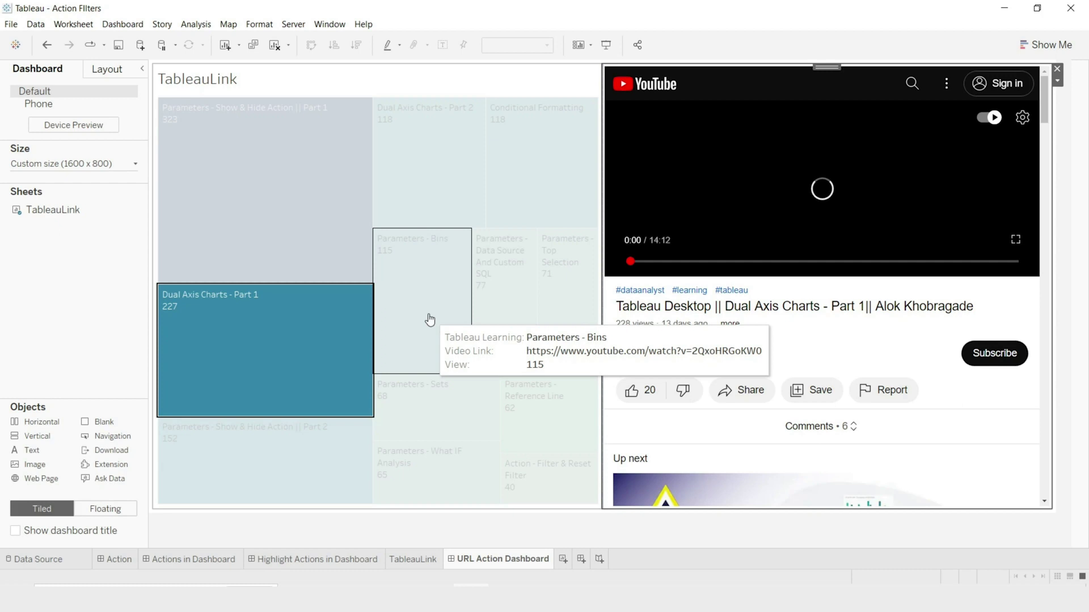
click(426, 165)
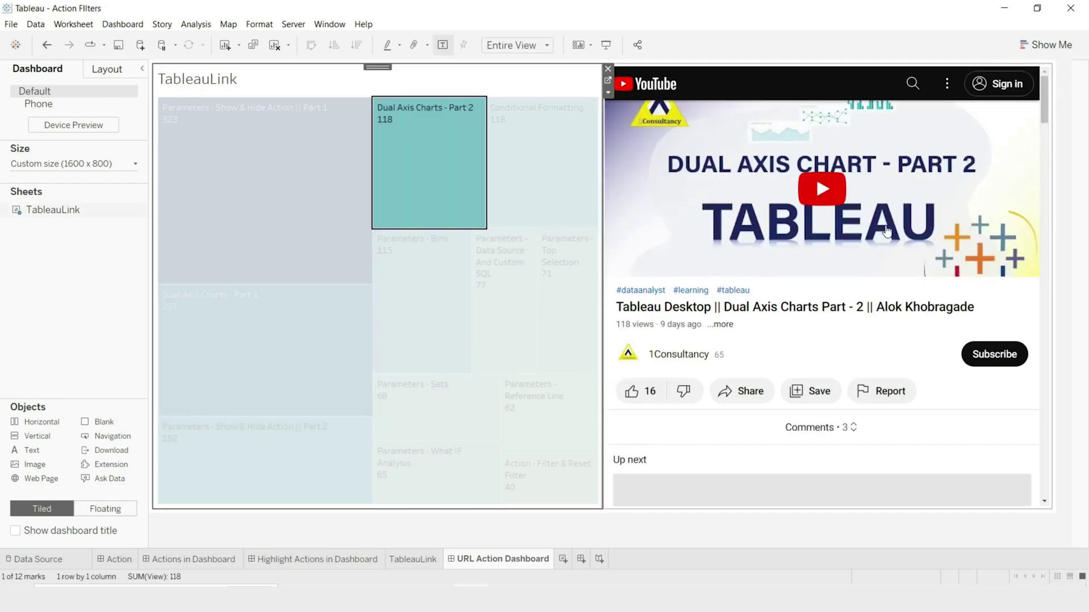
click(886, 231)
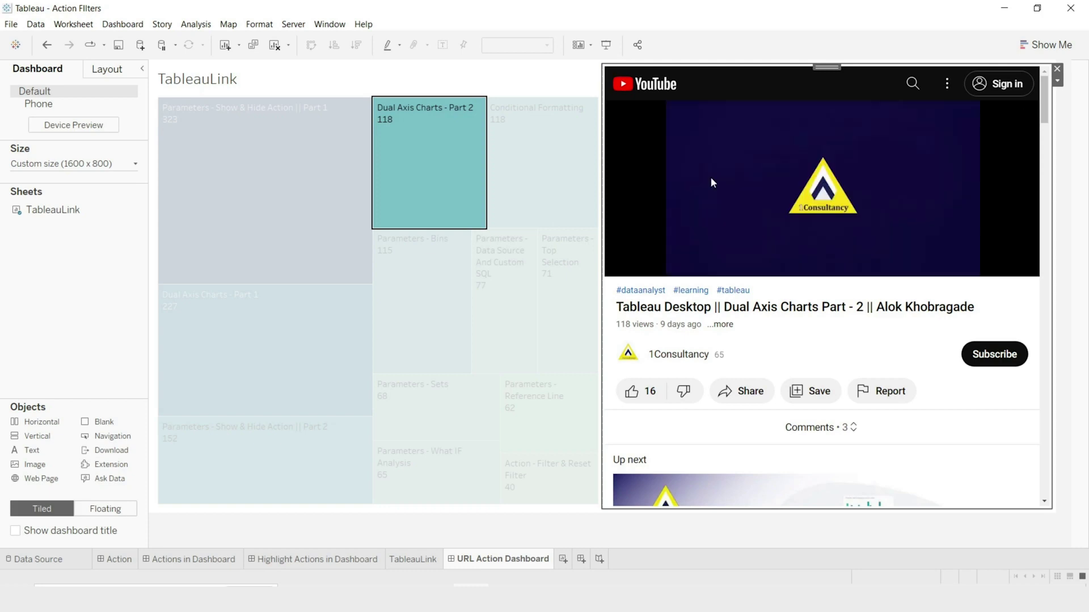
click(713, 182)
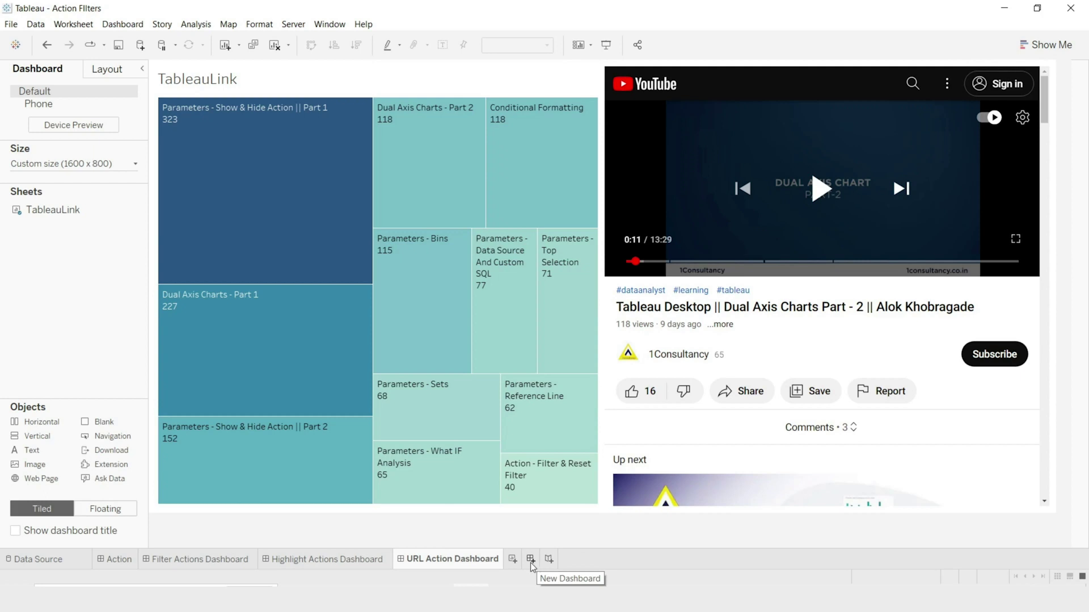
- Create another blank dashboard and a new worksheet
click(530, 563)
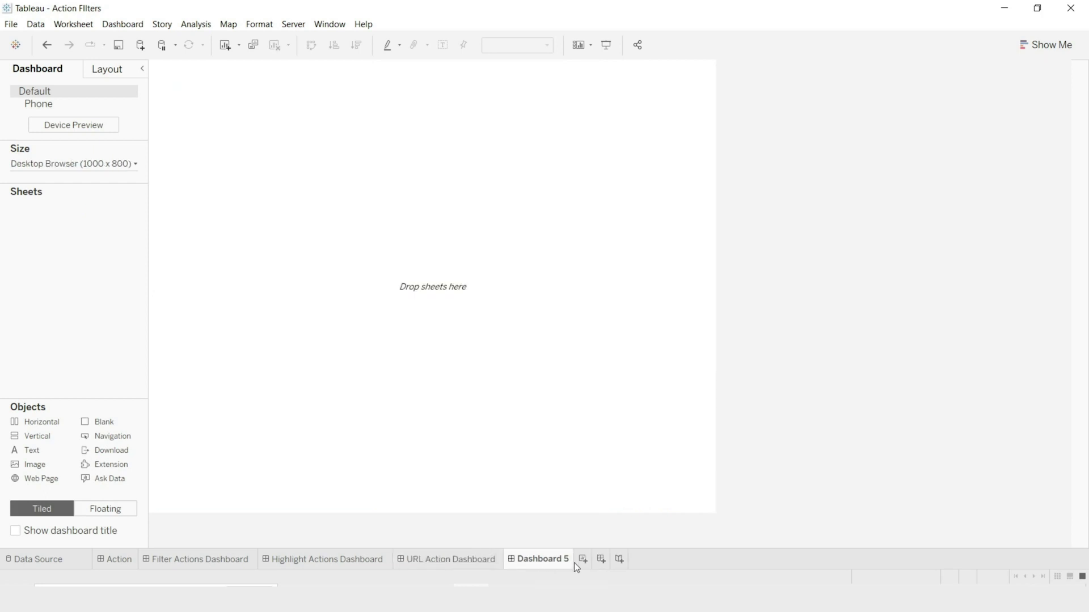
click(583, 559)
- Build a horizontal bar chart of Sales by year of Order Date, fitted to Entire View
drag(61, 206, 479, 86)
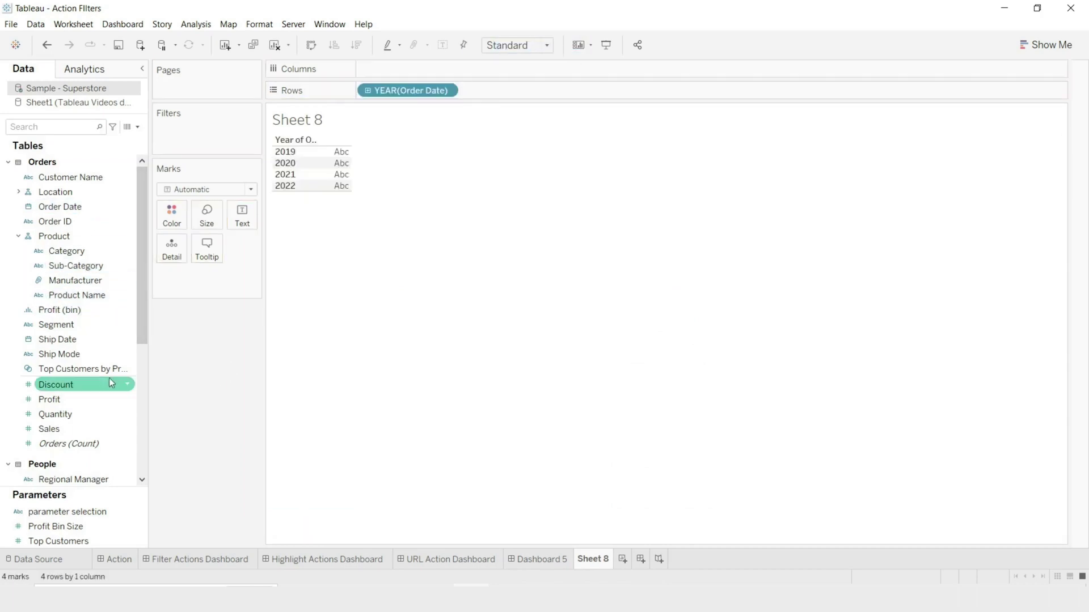
mouse_move(62, 436)
mouse_down()
mouse_move(373, 169)
mouse_move(431, 71)
mouse_up()
click(1045, 45)
click(982, 164)
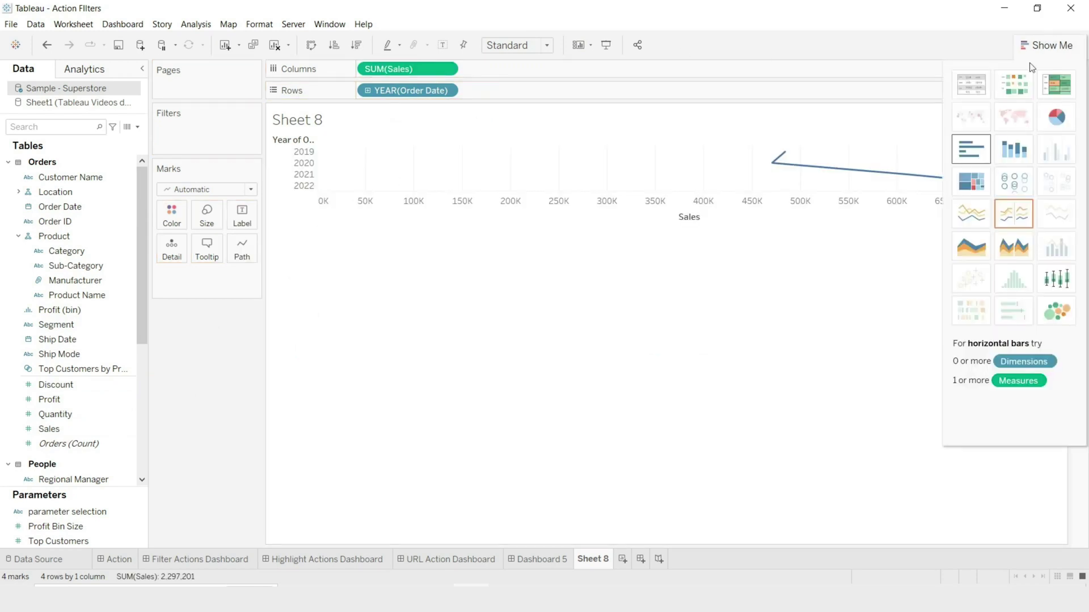
click(1042, 48)
click(86, 285)
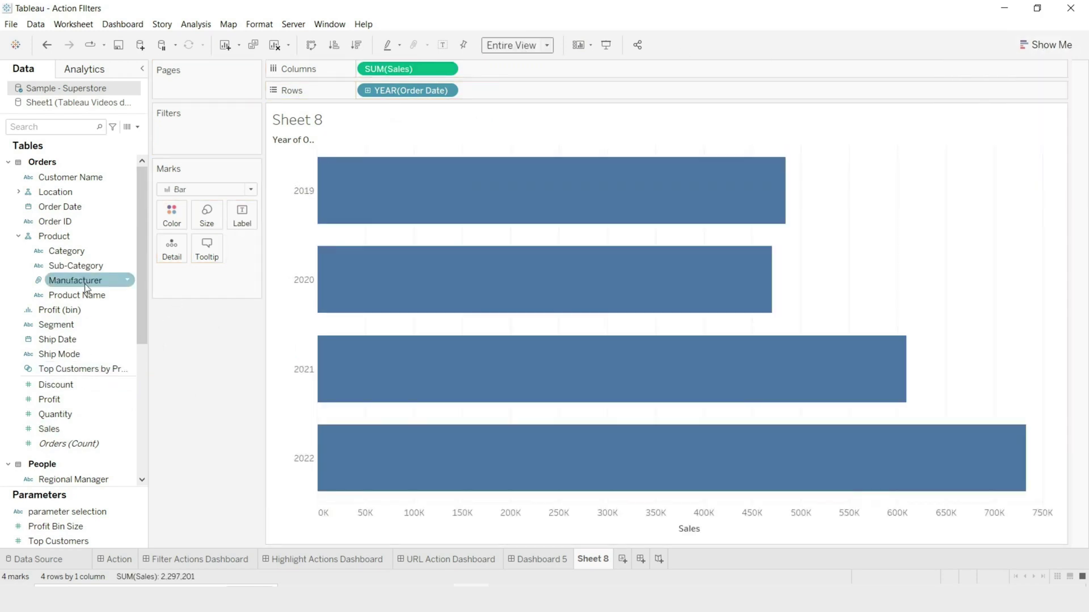
- Color the bars by Category and swap rows and columns to make them vertical
click(78, 254)
drag(77, 256, 173, 219)
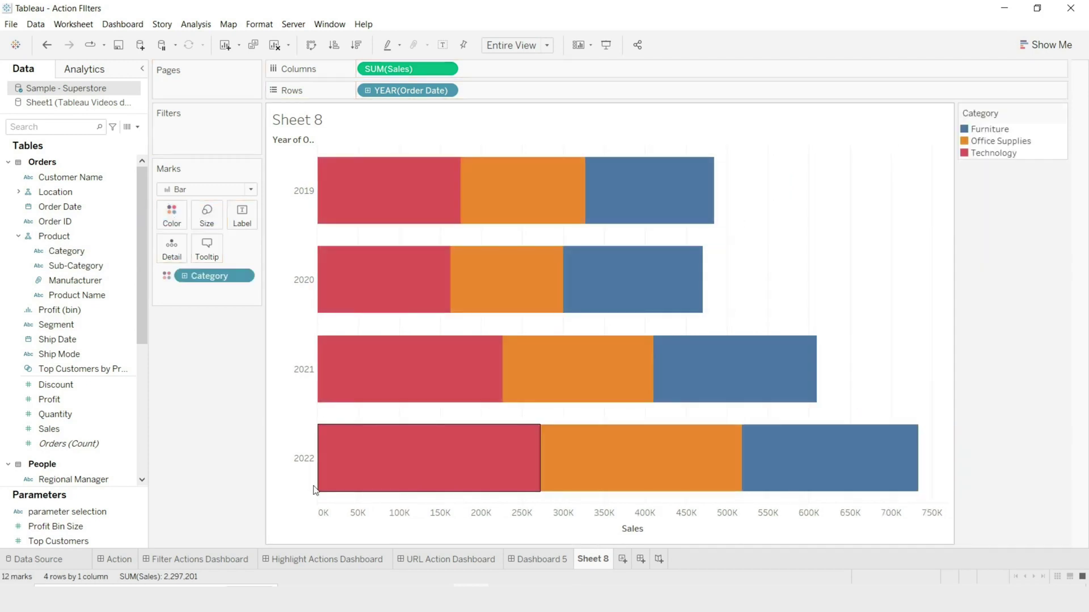
mouse_move(339, 231)
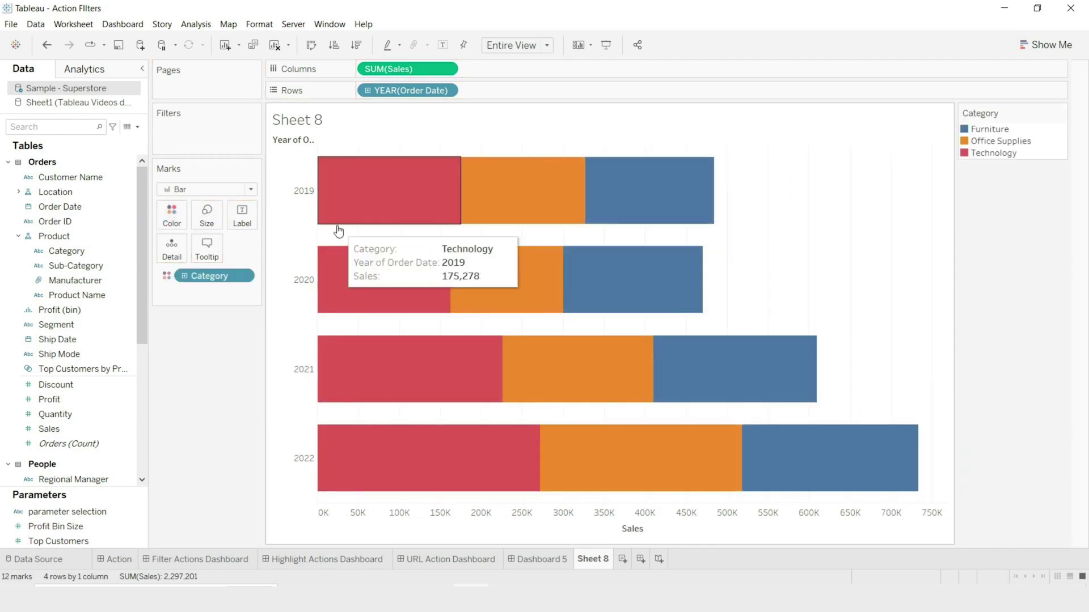
key(ctrl+w)
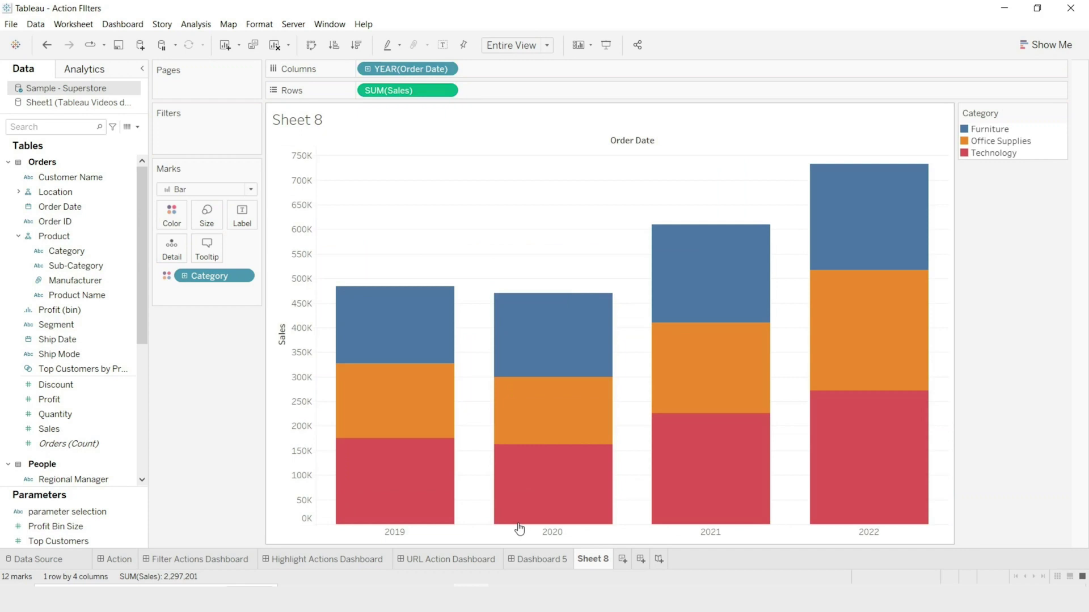
- Rename the worksheet as "Sales distribution by Year & Category"
double_click(593, 561)
text(Sales dis)
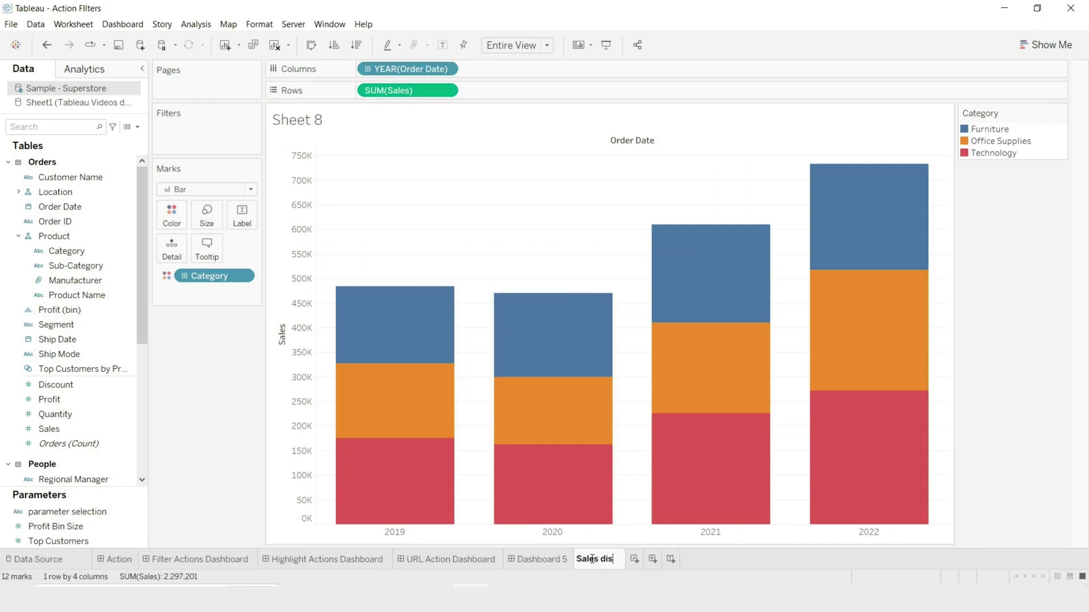
text(tribution by)
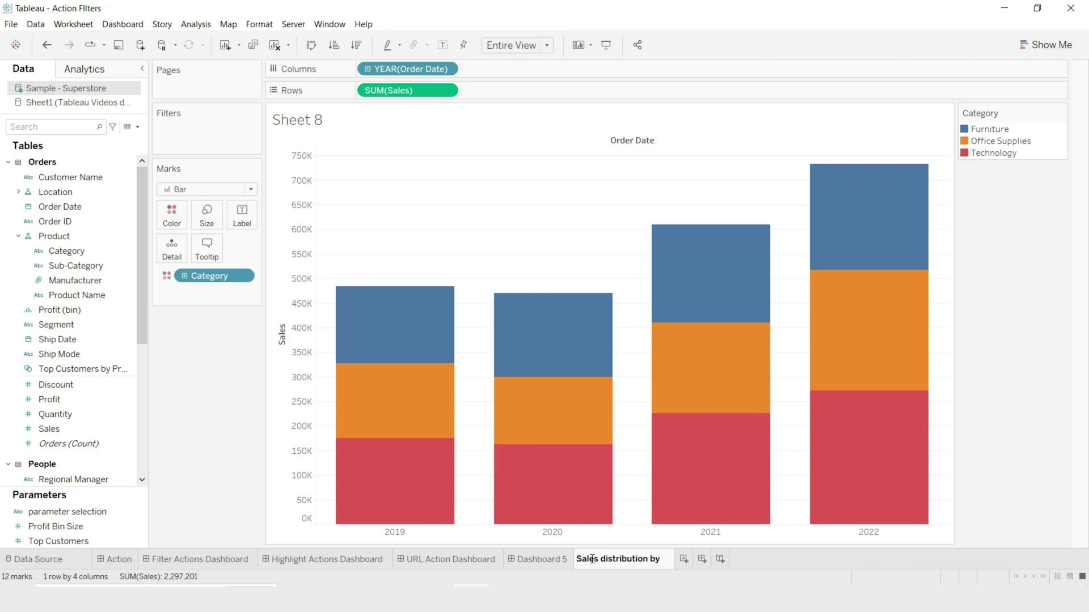
text( Year & Category)
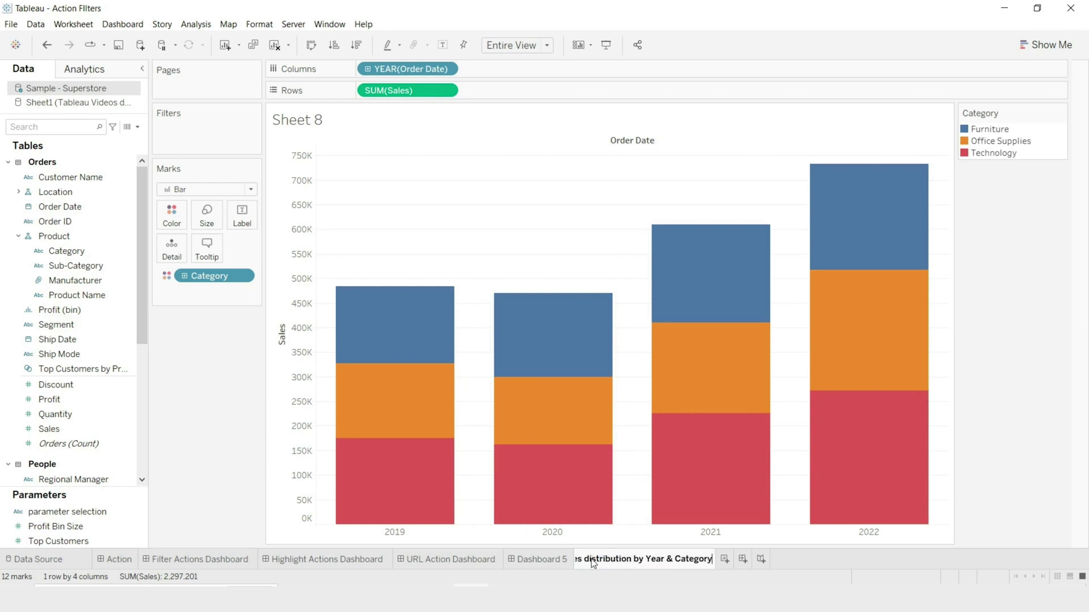
key(Return)
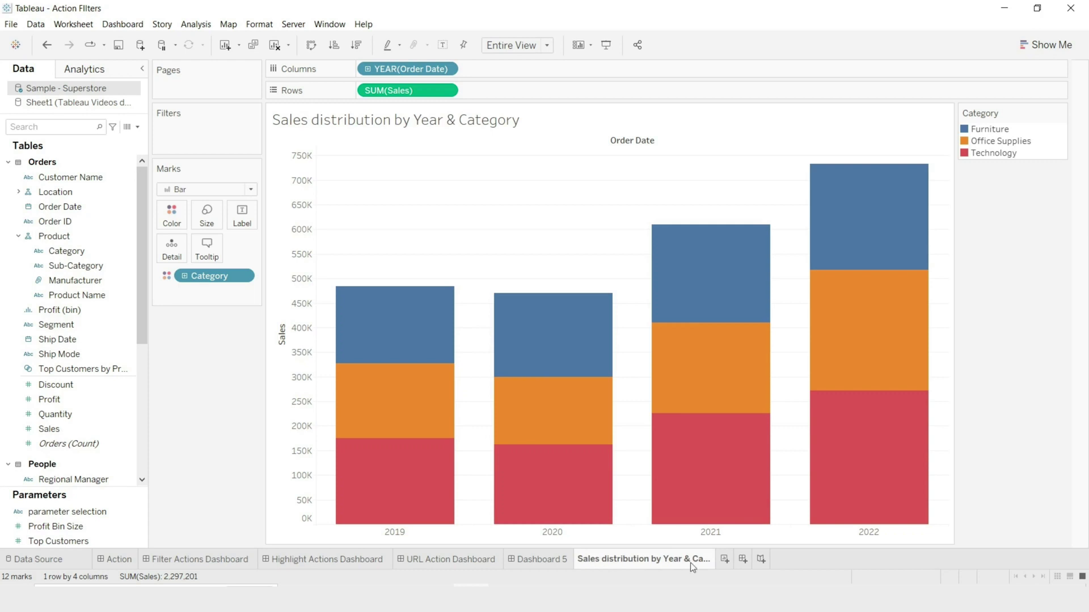
- Build a packed bubble chart of Profit by State on a new worksheet and sort the states in descending order
click(725, 559)
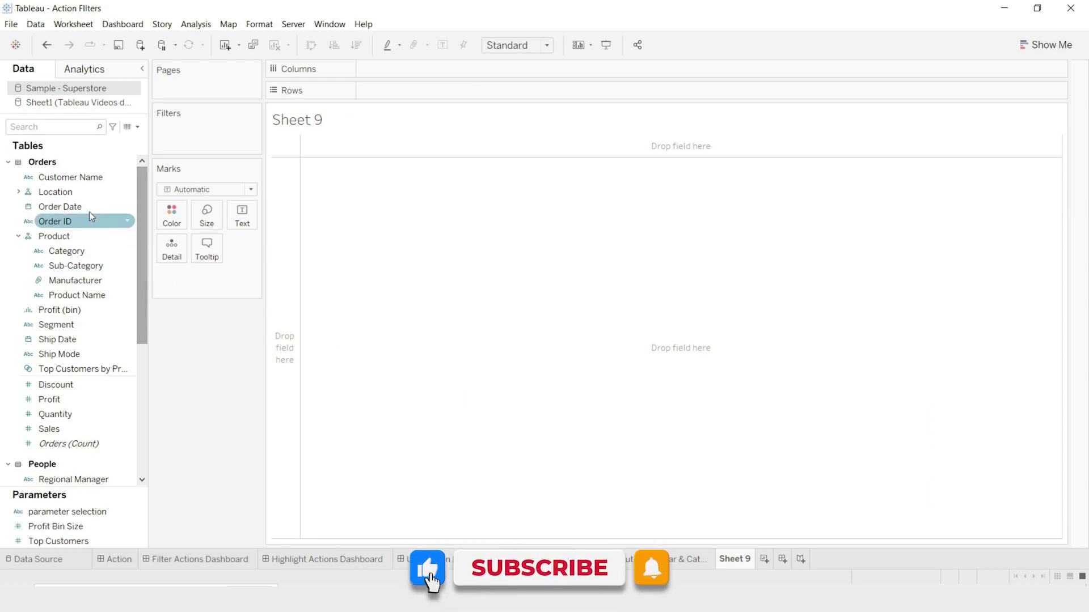
click(19, 192)
drag(66, 237, 499, 94)
key(ctrl+1)
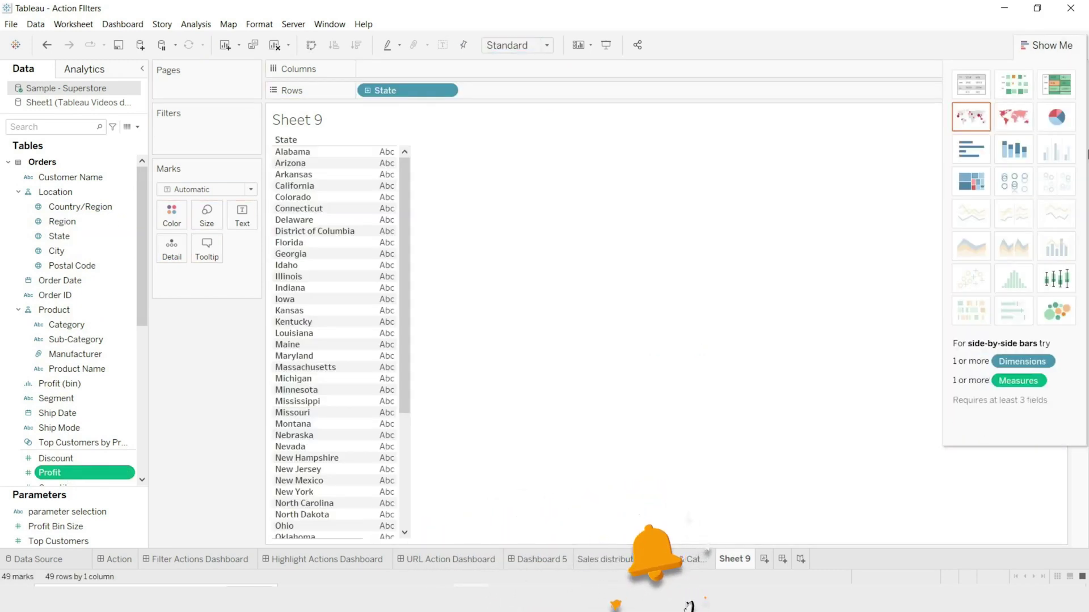
click(1056, 310)
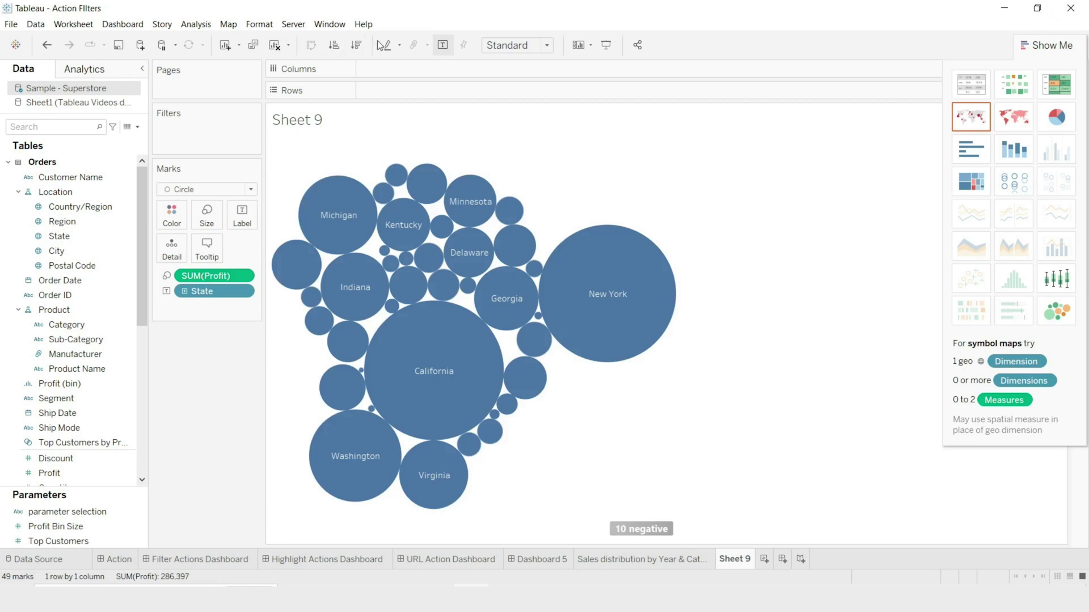
click(356, 44)
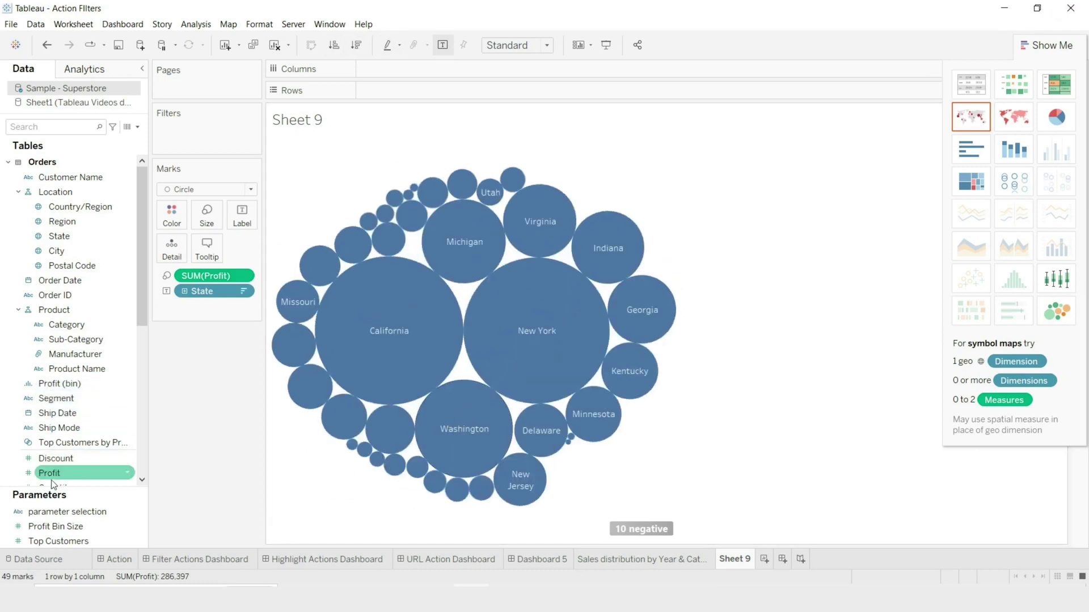
- Color the state bubbles by Profit and size them by Sales
scroll(53, 484, down, 3)
drag(57, 355, 172, 214)
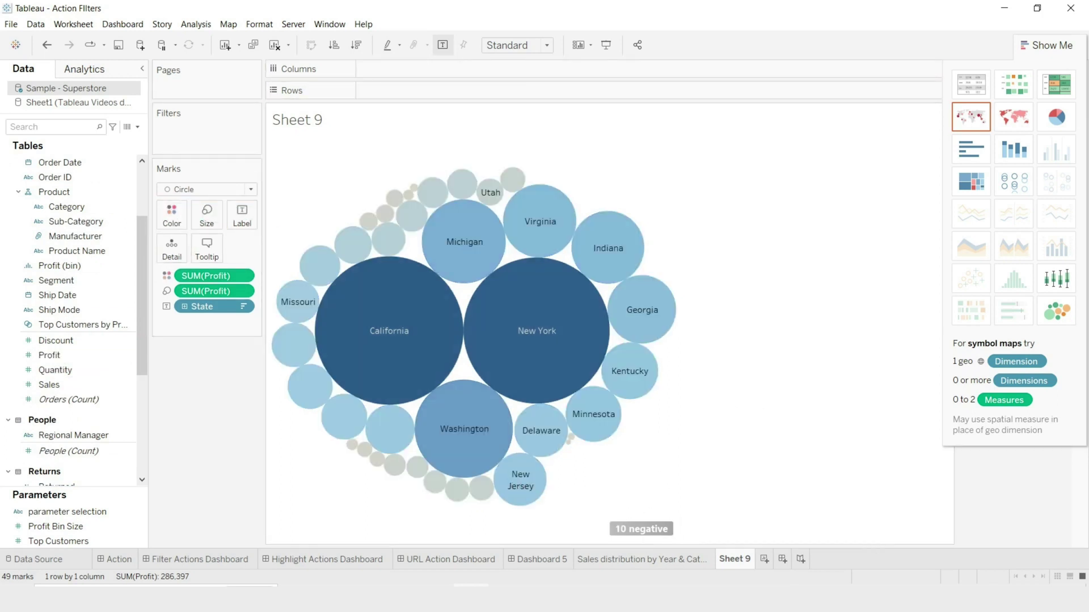
click(1049, 45)
drag(49, 384, 195, 294)
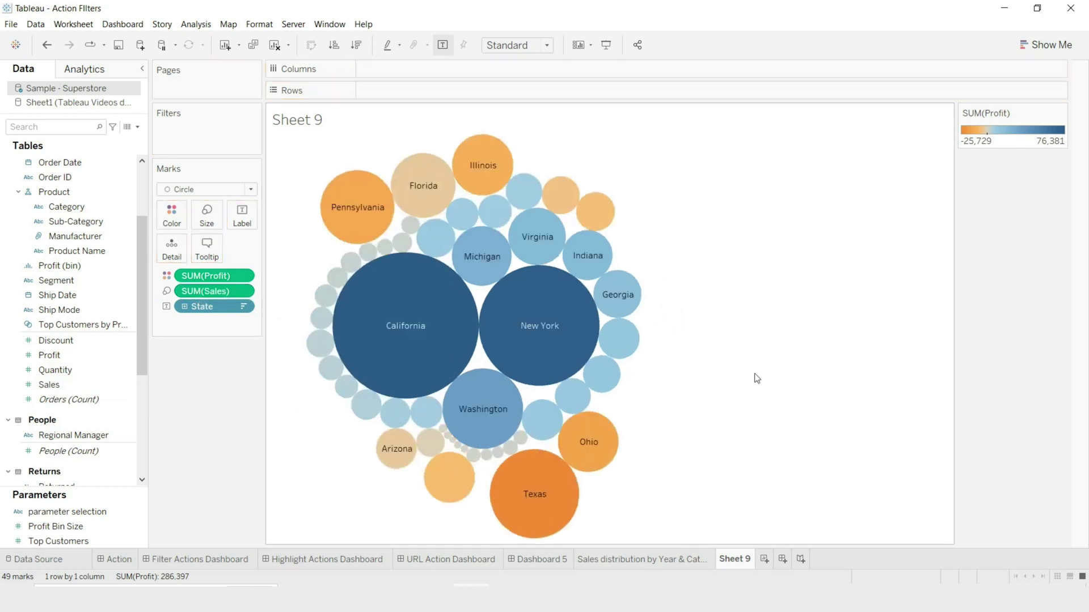
- Rename the bubble chart worksheet as "Sales & Profit by State"
double_click(741, 561)
text(Sales & Profit)
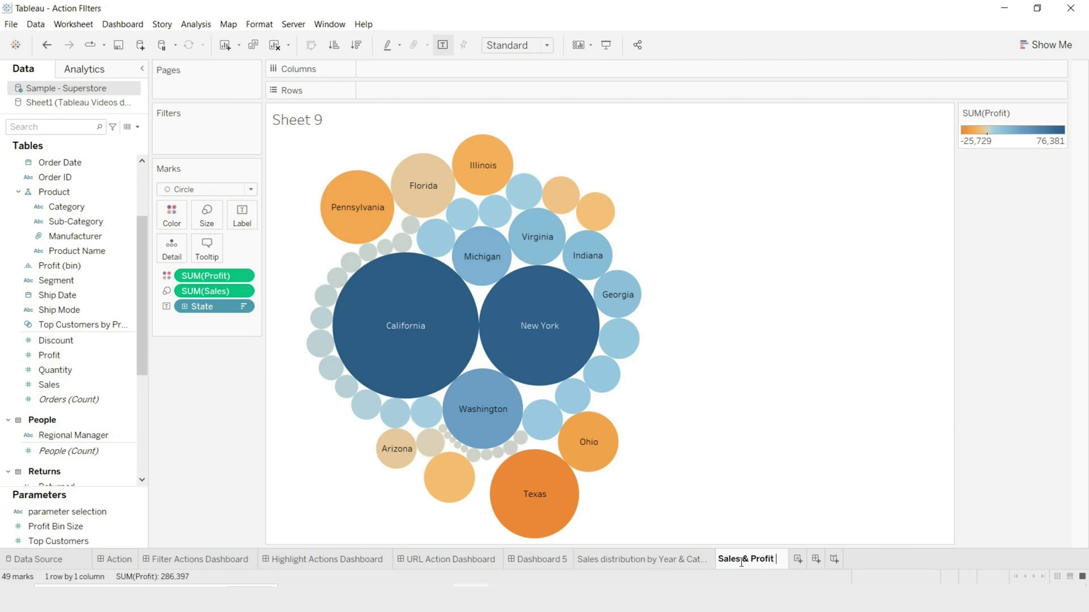
text( by State)
- Create another blank dashboard and move Dashboard 5 directly before it, after the two chart worksheets
click(849, 559)
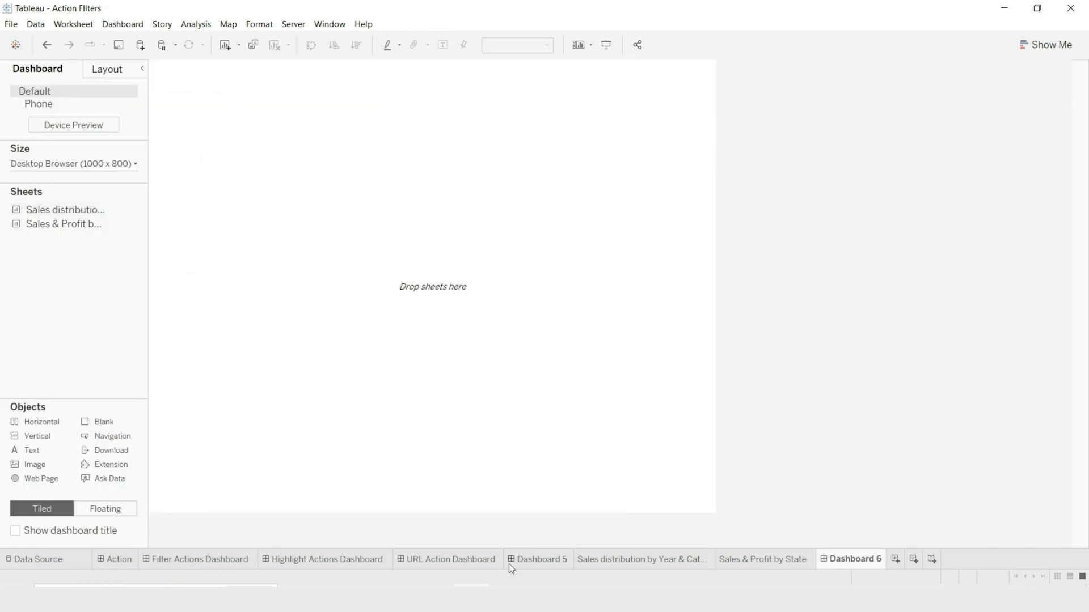
mouse_move(535, 560)
mouse_down()
mouse_move(753, 542)
mouse_move(831, 569)
mouse_up()
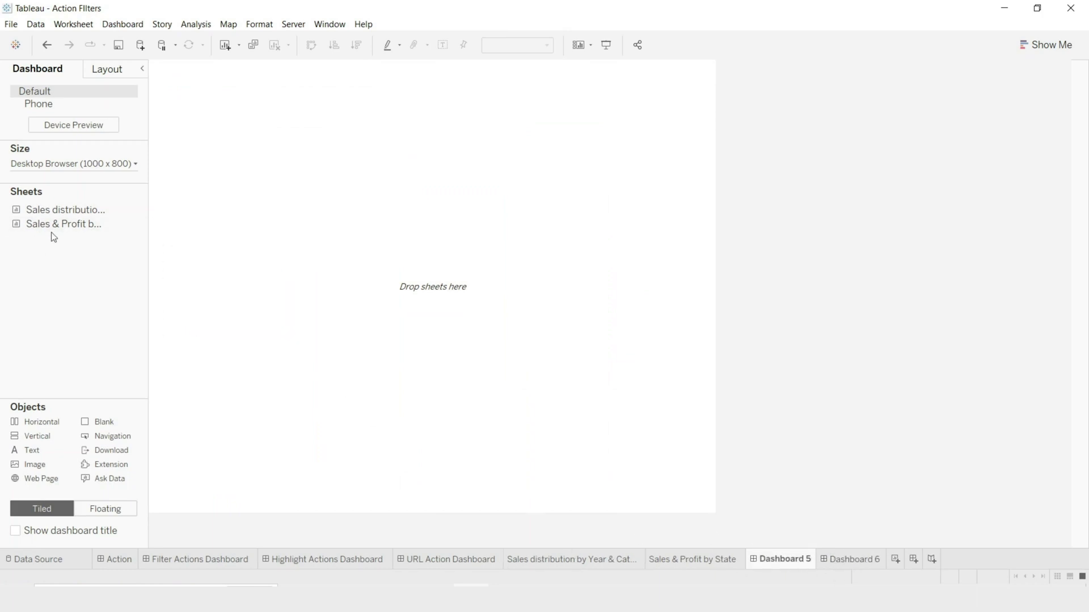
- Place the Sales distribution by Year & Category chart on Dashboard 5 and rename the dashboard as "Source sheet"
drag(71, 211, 498, 305)
double_click(787, 561)
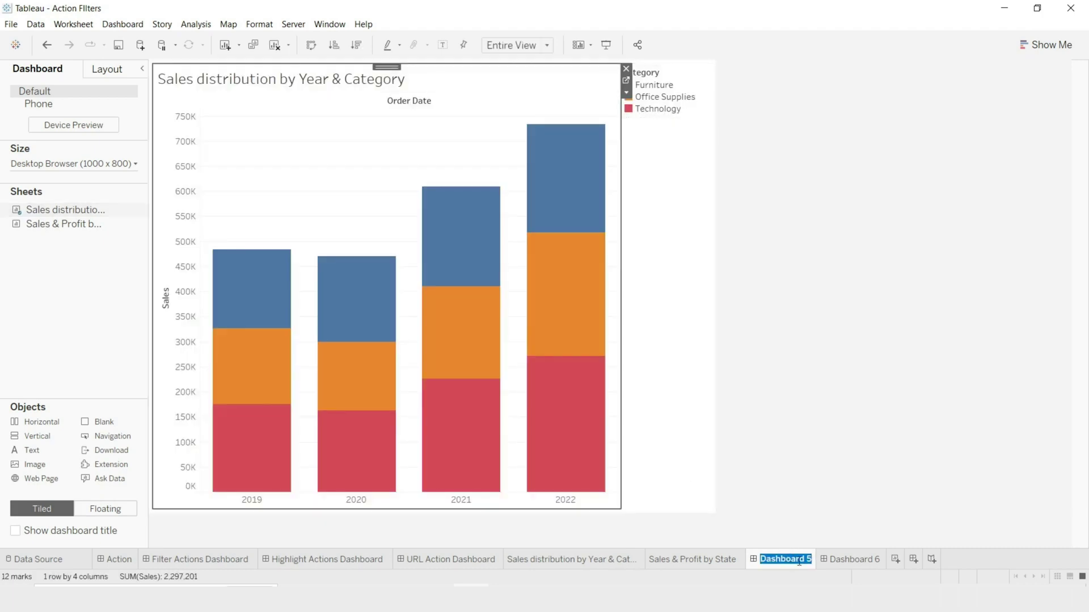
text(Source Dashboard)
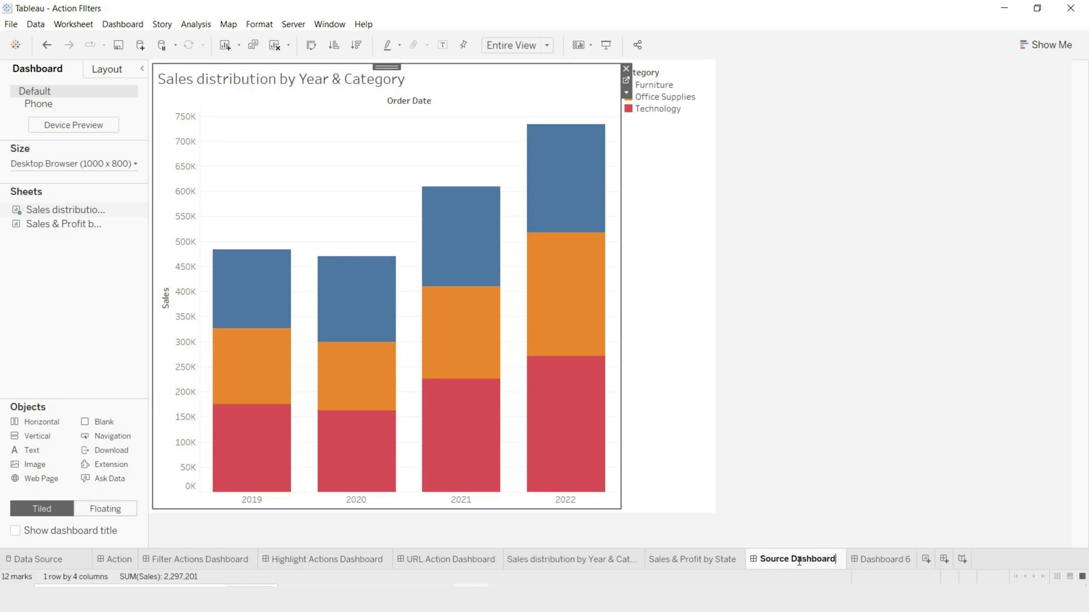
key(BackSpace)
key(BackSpace)
key(BackSpace)
key(BackSpace)
key(BackSpace)
key(BackSpace)
key(BackSpace)
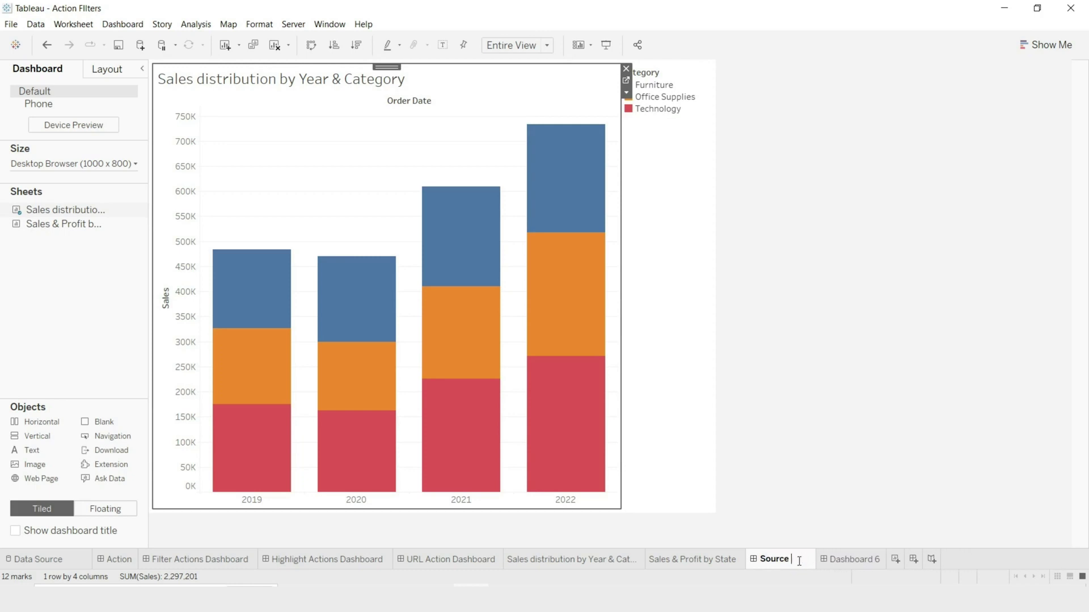
text(sheet)
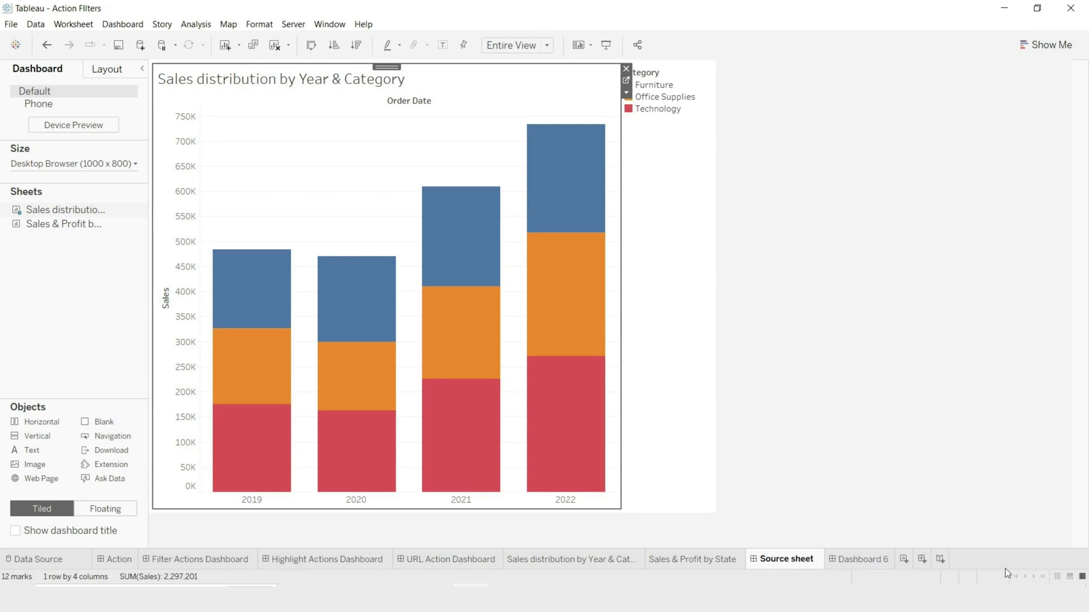
- Rename Dashboard 6 as "Targetr sheet"
click(849, 563)
double_click(858, 563)
text(T)
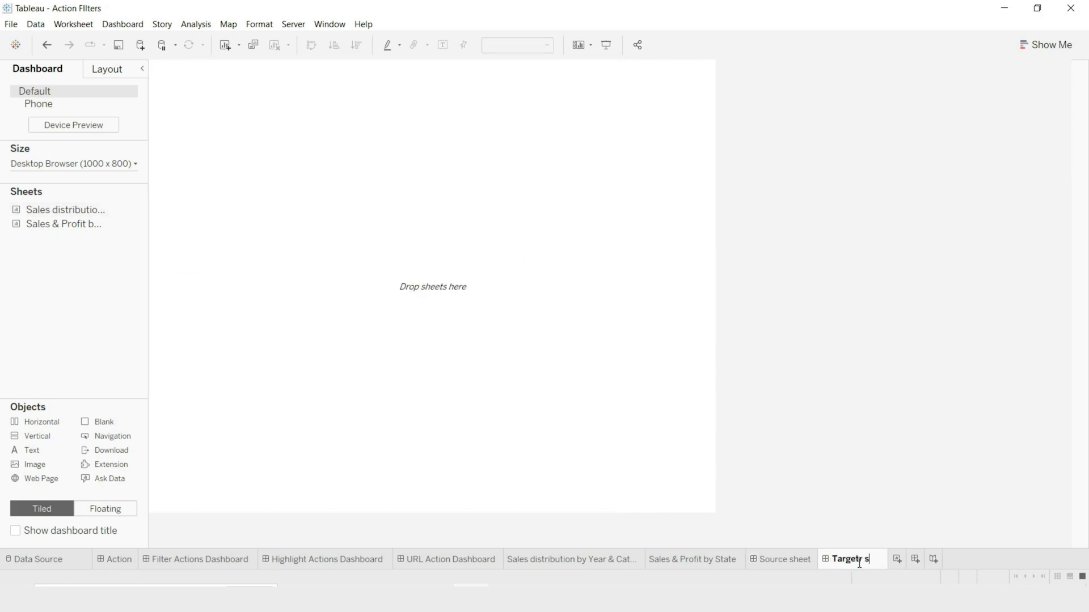
text(argetr sheet)
key(Return)
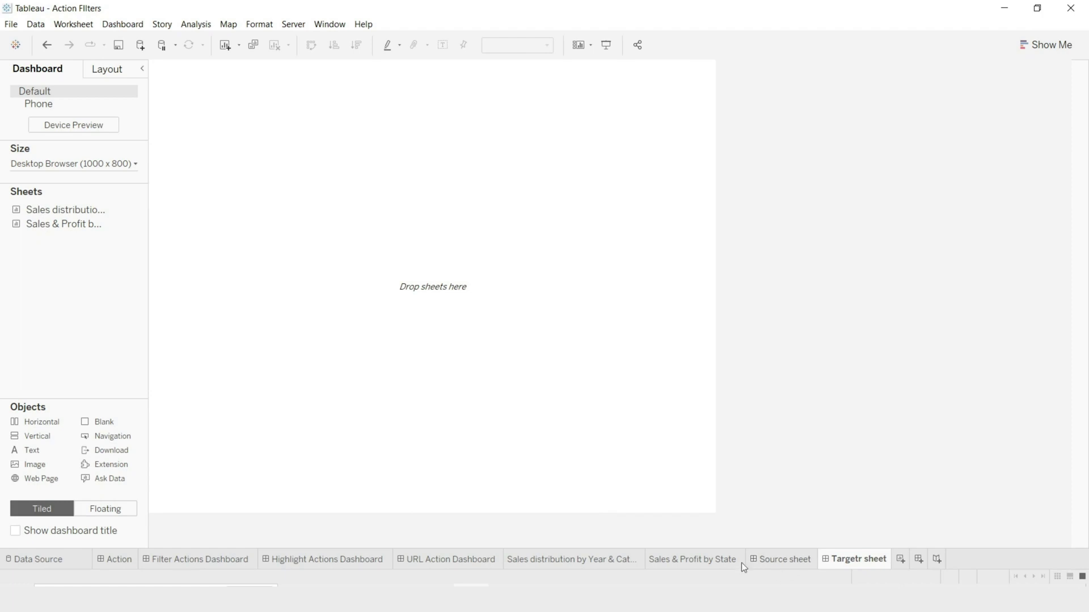
- Place the Sales & Profit by State chart on the Targetr sheet dashboard and delete its Profit legend container
mouse_move(70, 225)
drag(65, 225, 347, 240)
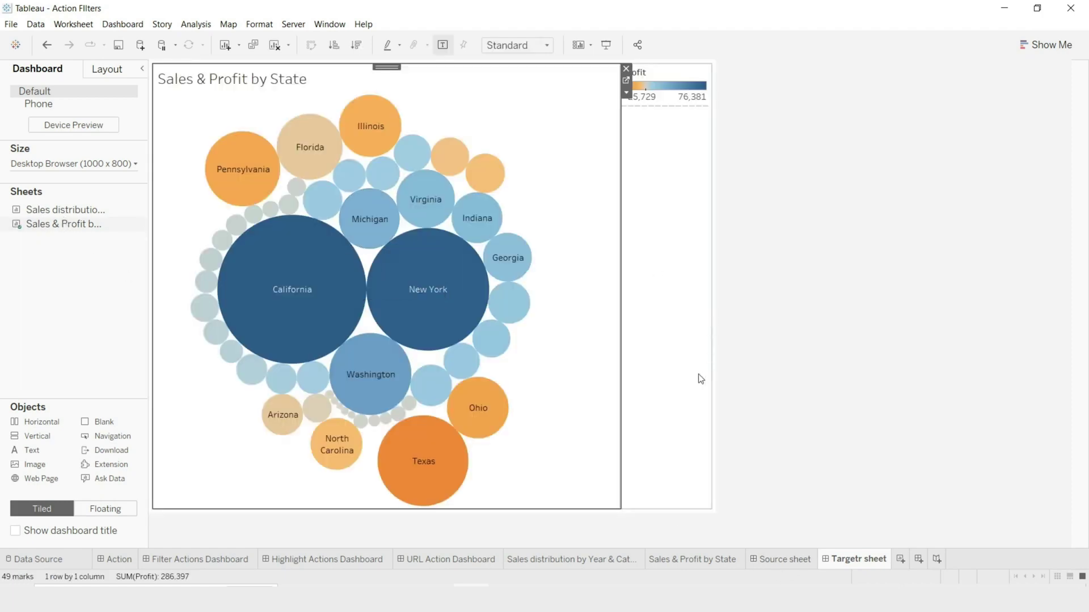
click(716, 69)
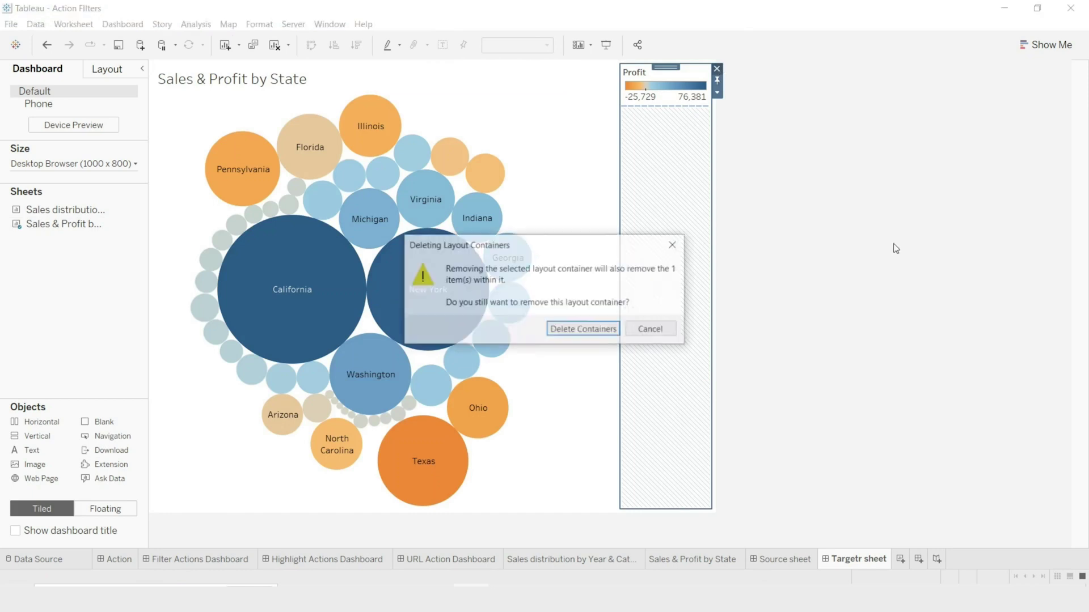
click(584, 330)
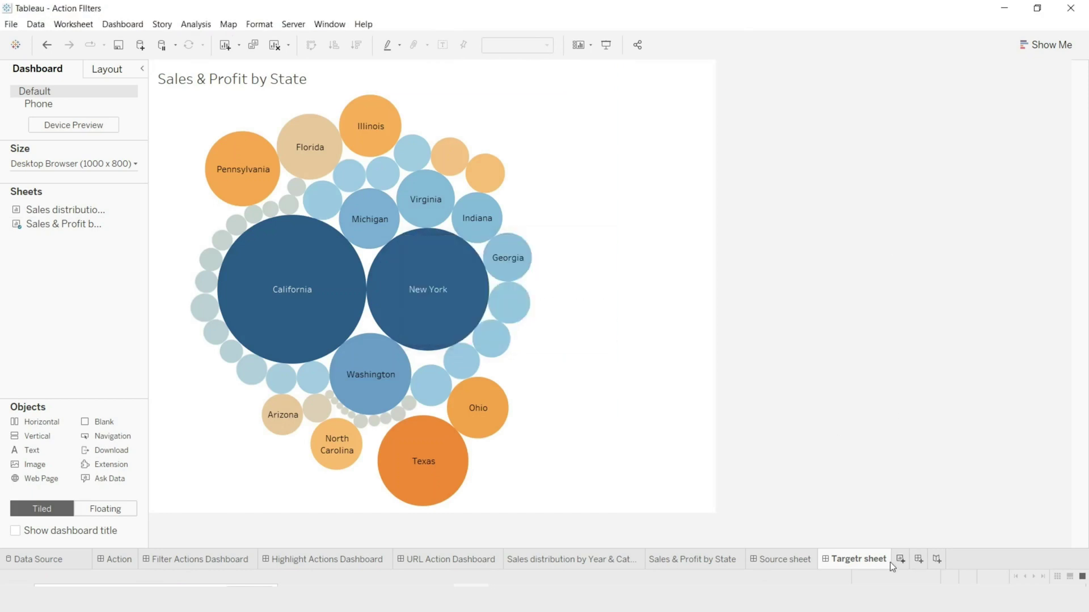
- Delete the Category legend container from the Source sheet dashboard
click(793, 561)
click(685, 204)
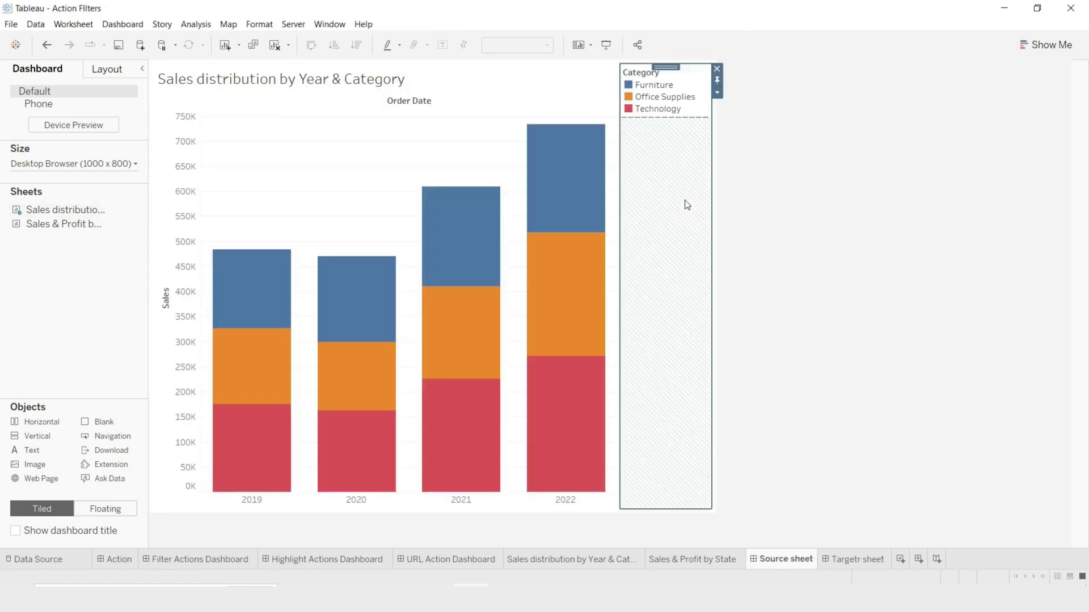
click(717, 68)
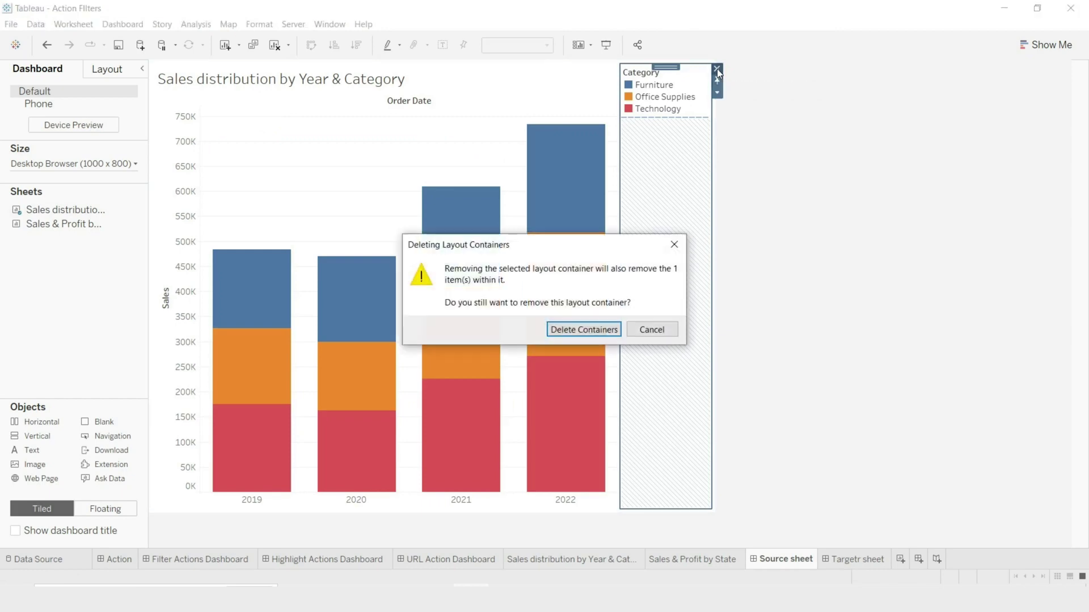
click(602, 329)
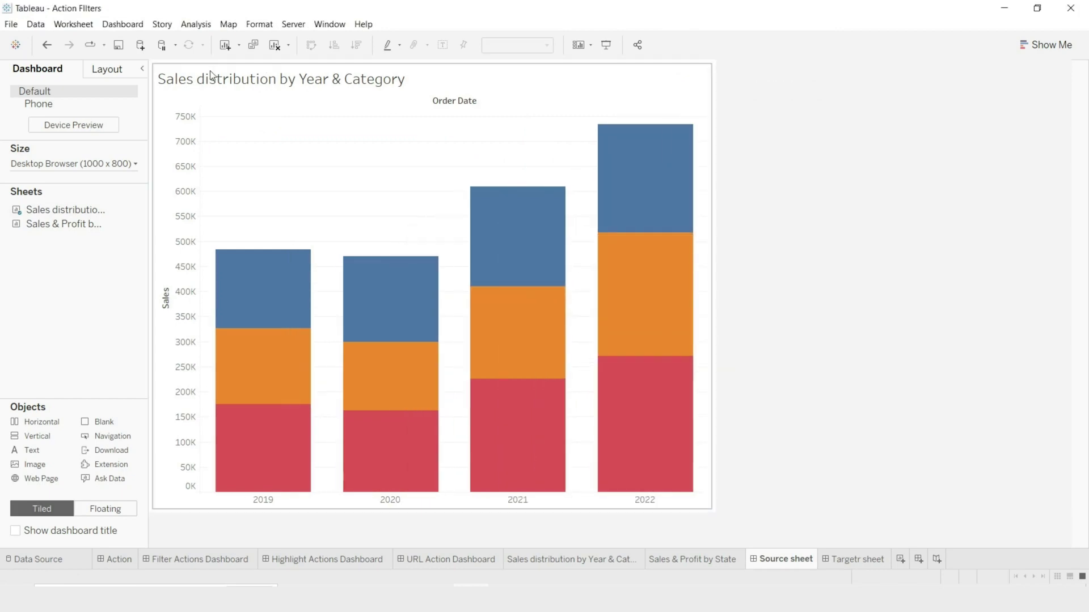
click(124, 24)
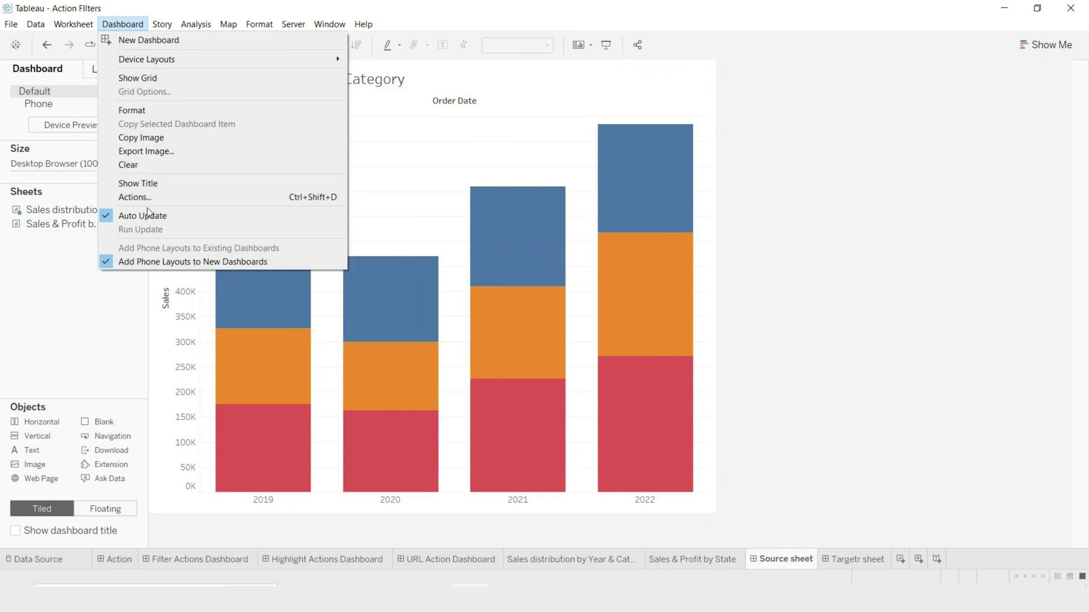
click(368, 195)
click(408, 348)
click(403, 299)
click(430, 195)
drag(340, 228, 403, 363)
click(320, 194)
- Add a Go to Sheet dashboard action from the Source sheet dashboard with Targetr sheet as its target
click(121, 30)
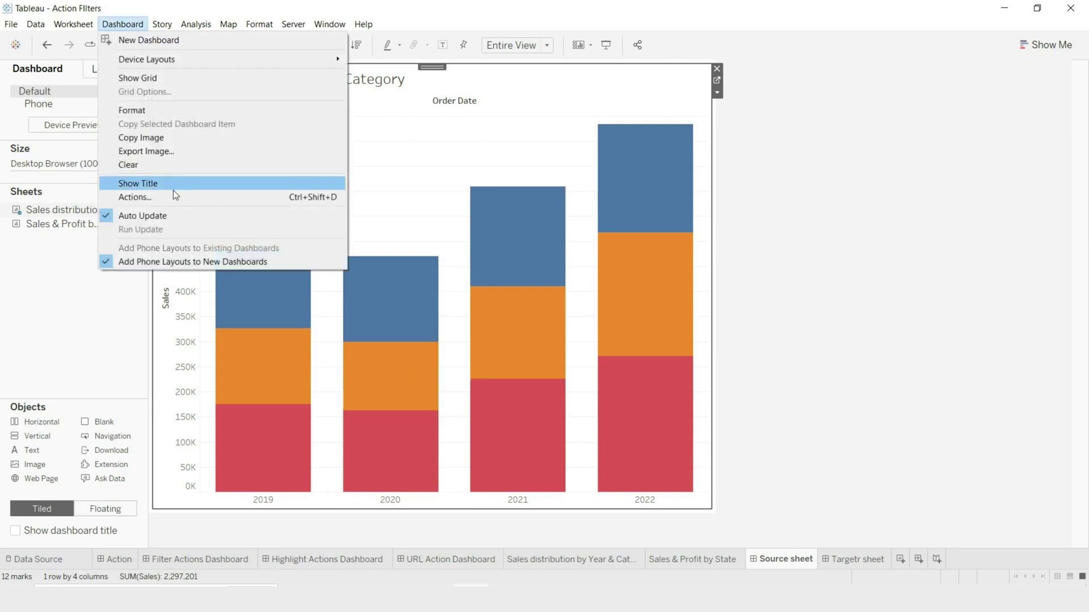
click(137, 193)
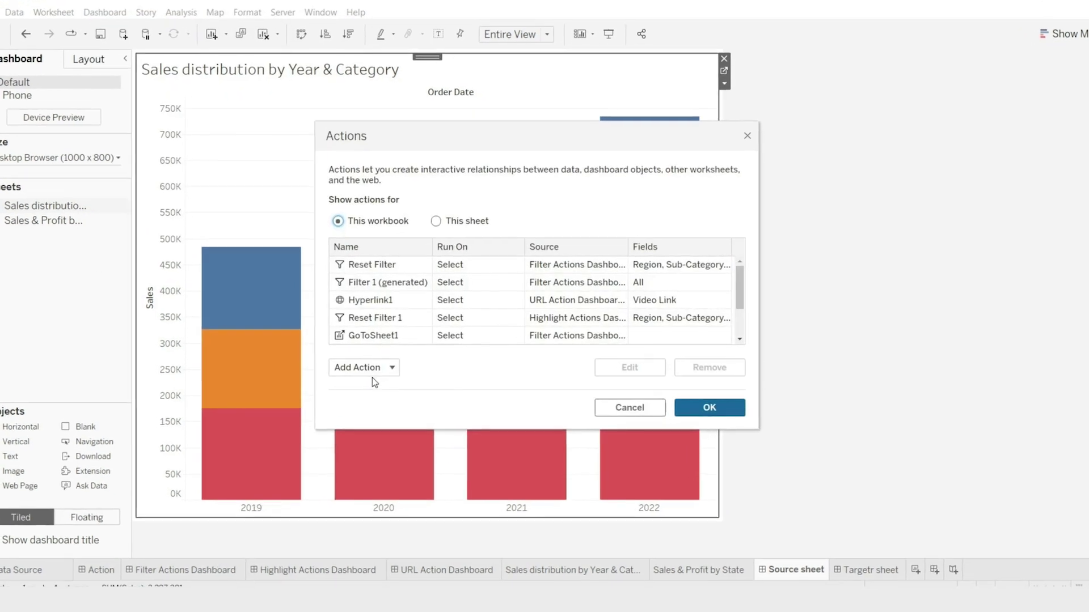
click(372, 369)
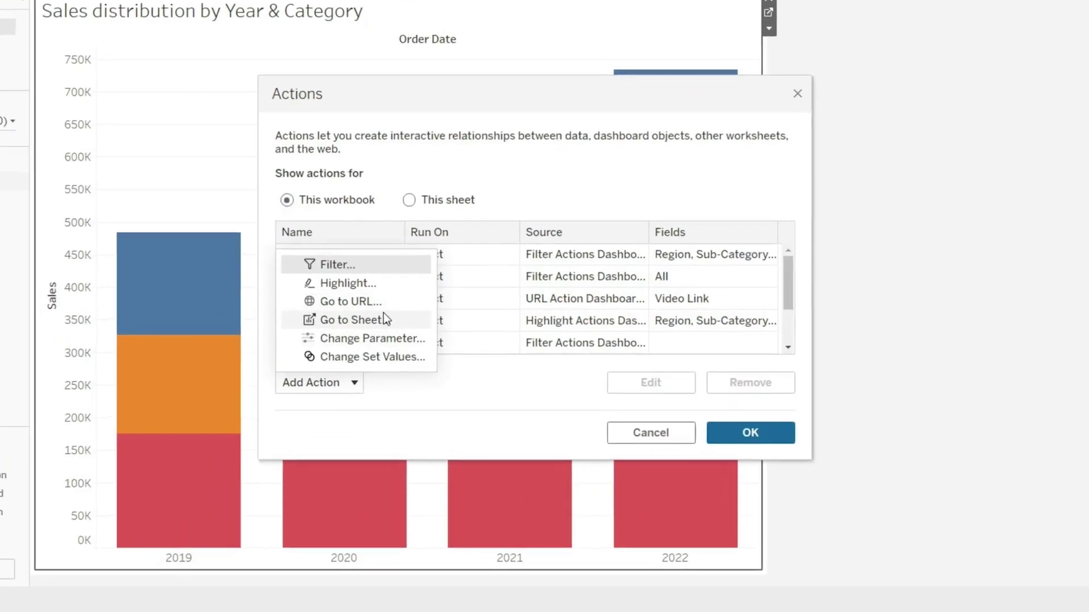
click(384, 317)
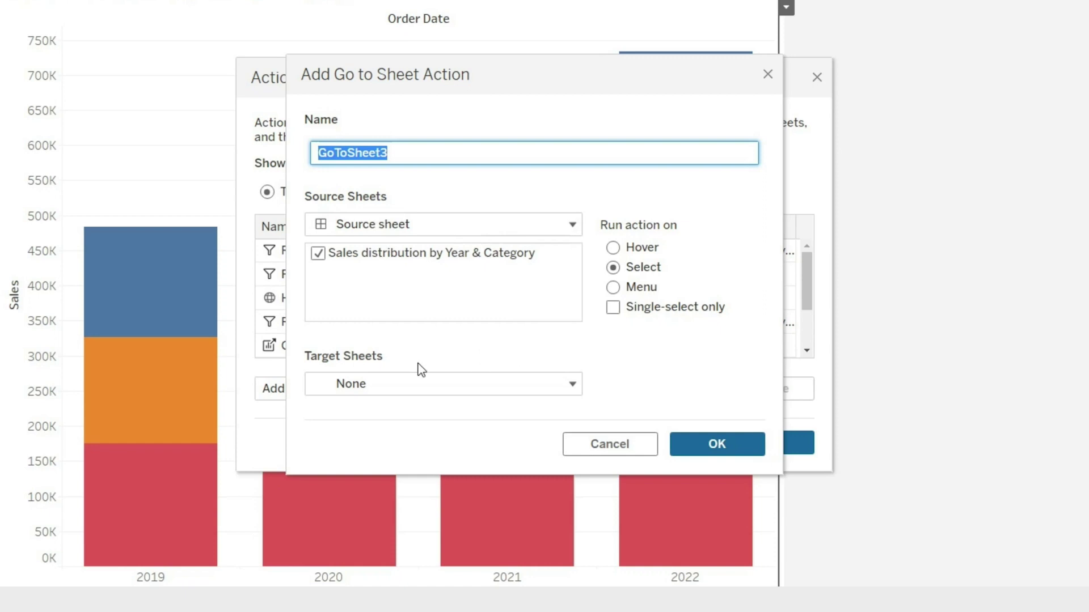
click(436, 393)
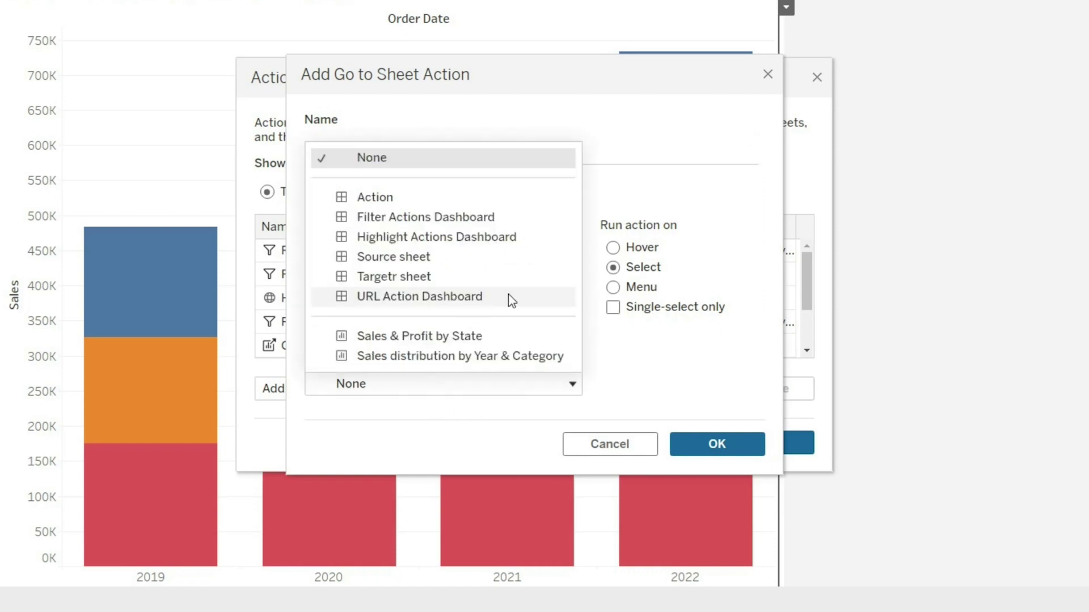
click(417, 276)
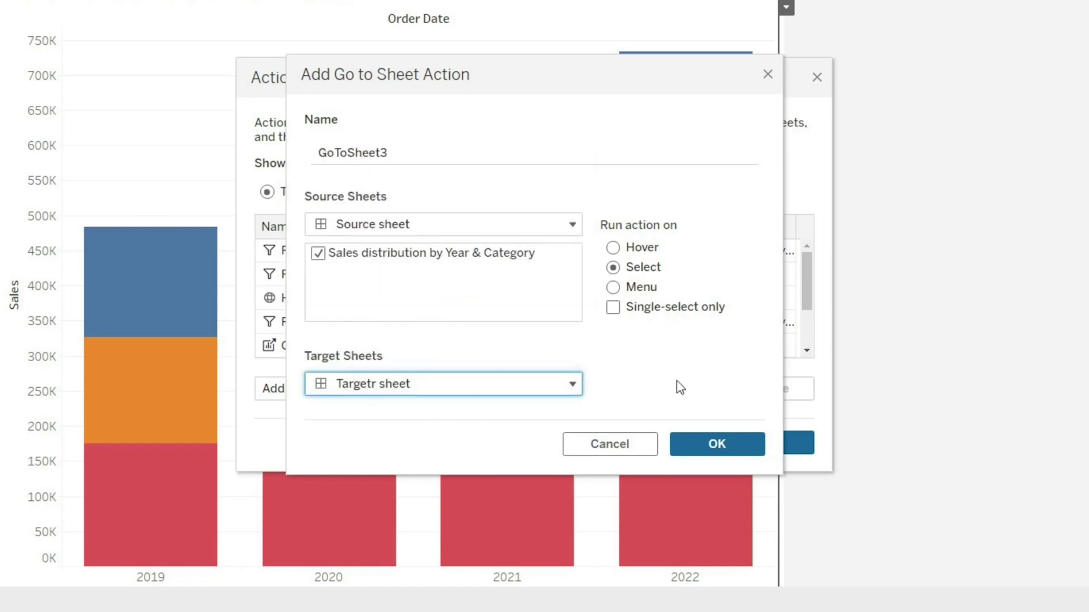
- Set the Go to Sheet action to run on Select and confirm its settings
click(649, 243)
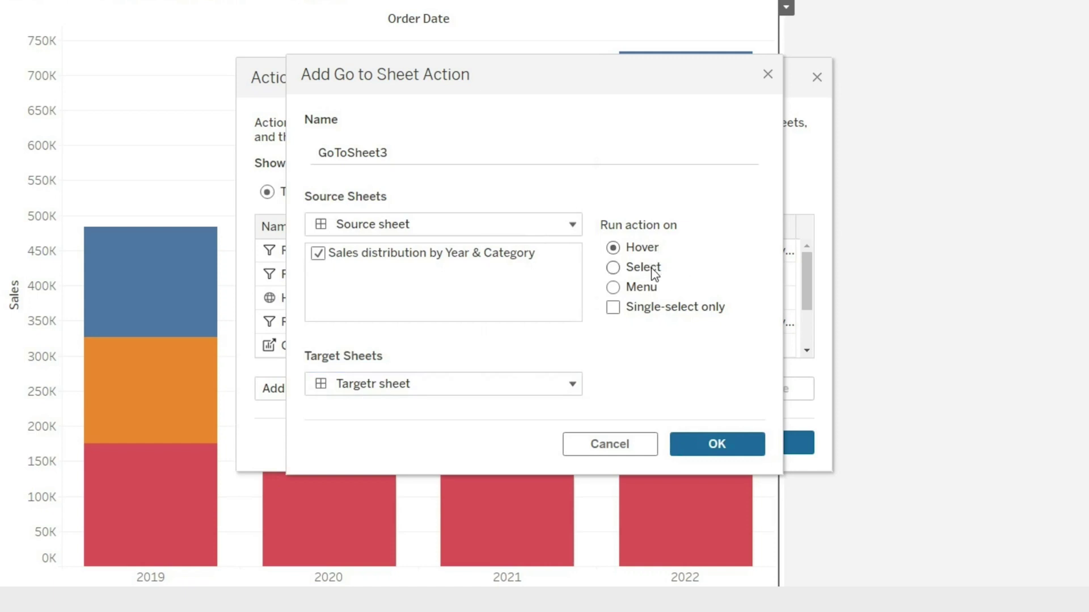
click(638, 287)
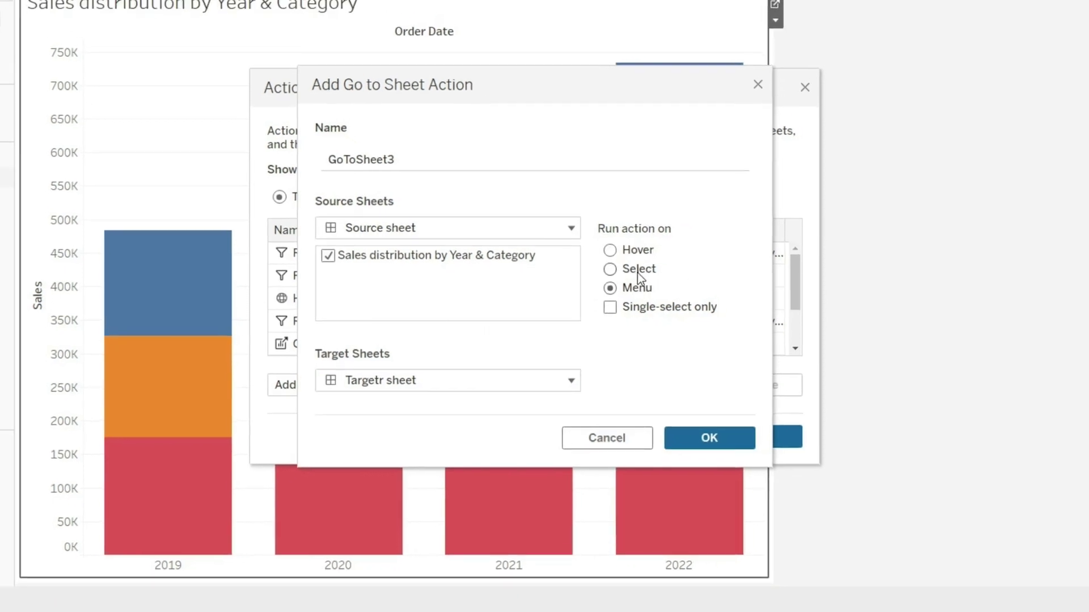
click(643, 267)
click(692, 422)
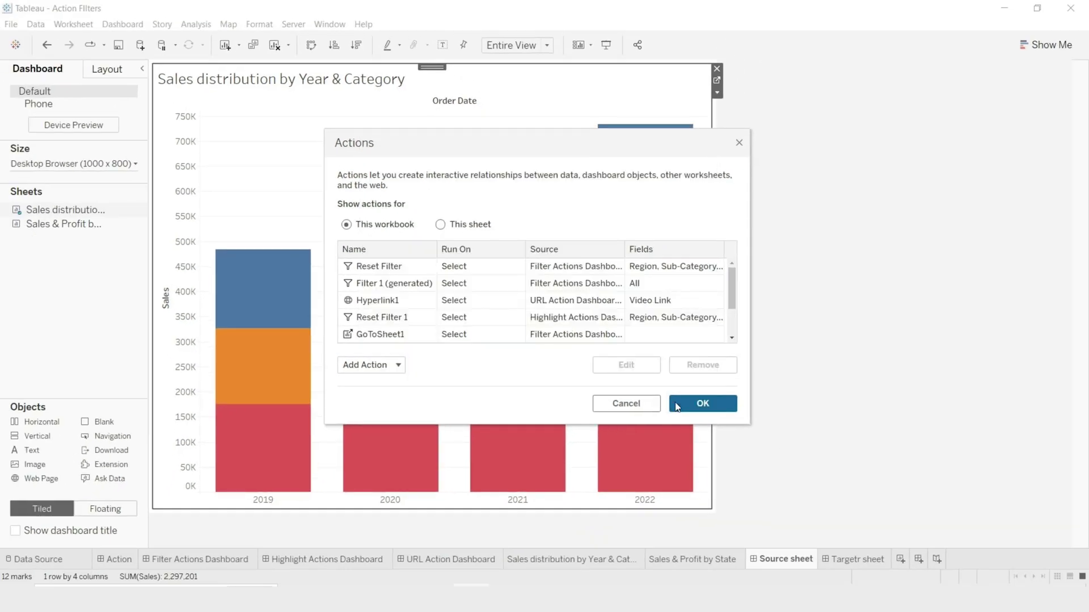
- Confirm the dashboard actions and test the Go to Sheet action in presentation mode with the 2019 Technology segment, returning to the source dashboard
click(737, 423)
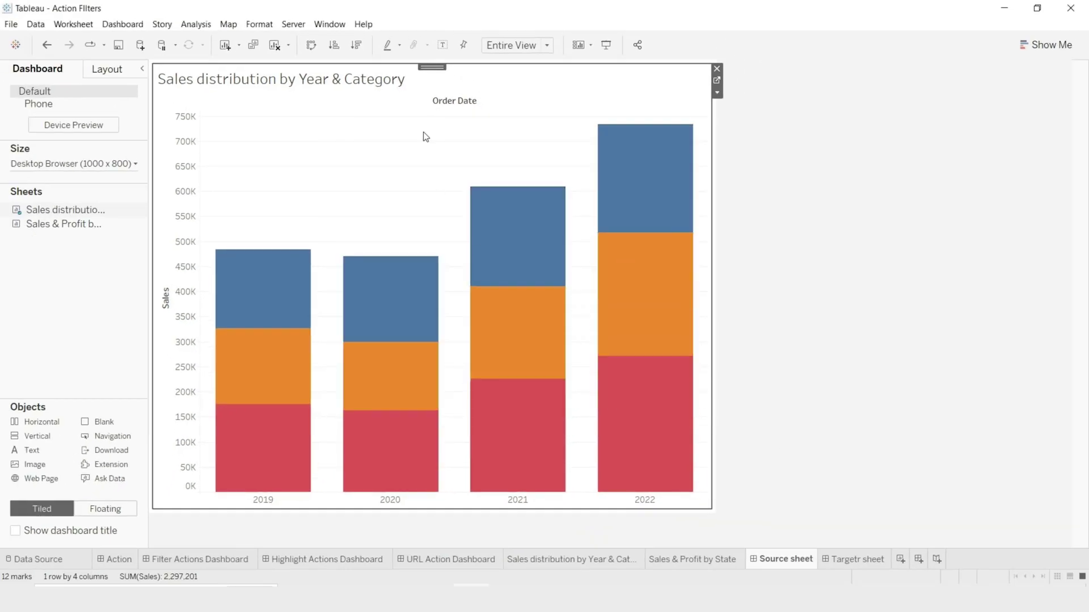
click(606, 47)
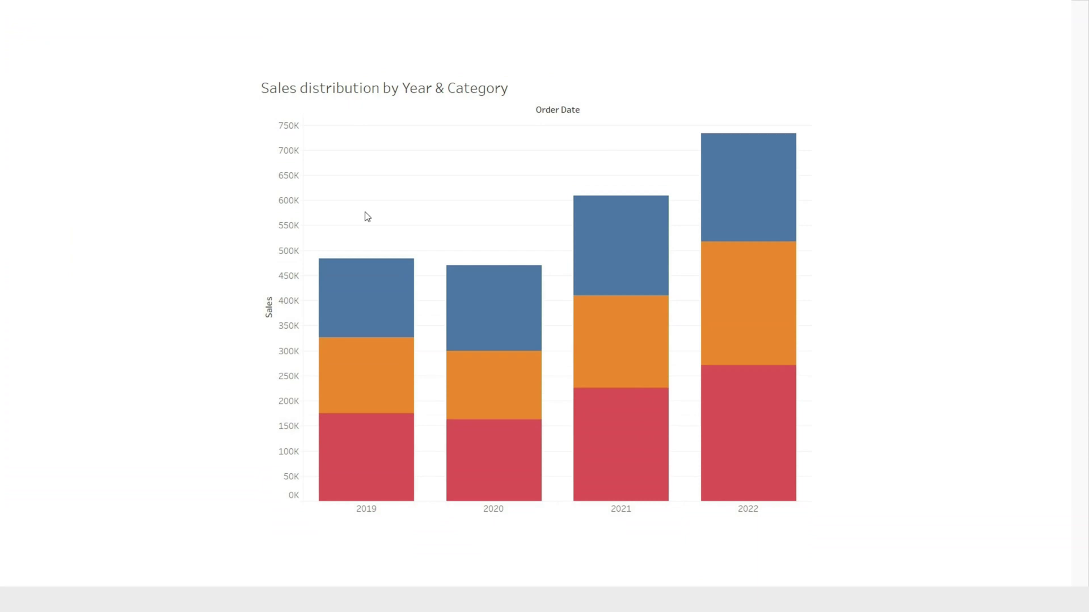
mouse_move(390, 476)
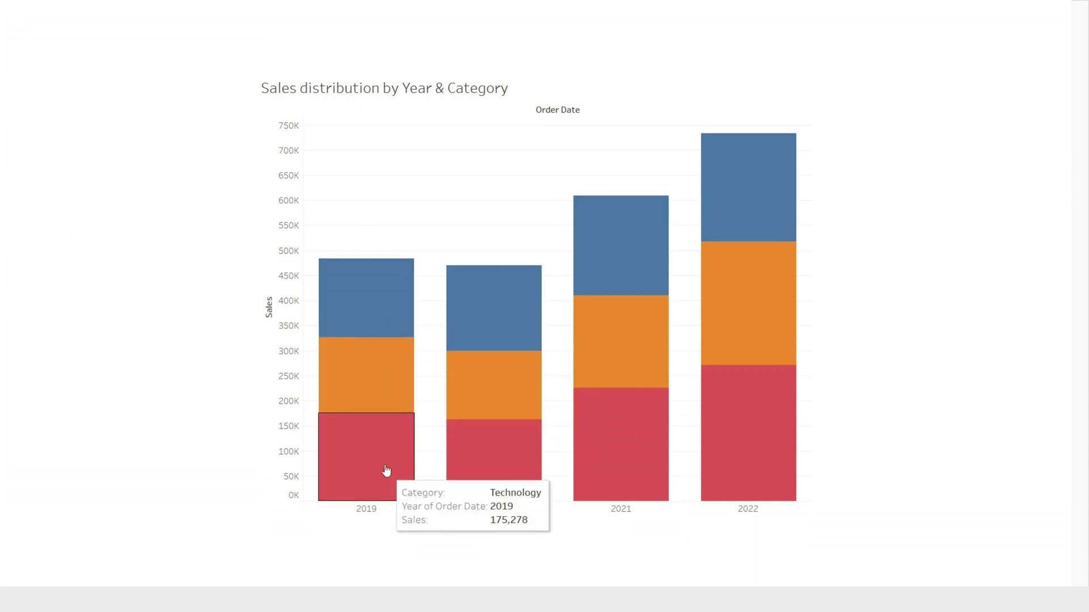
key(Right)
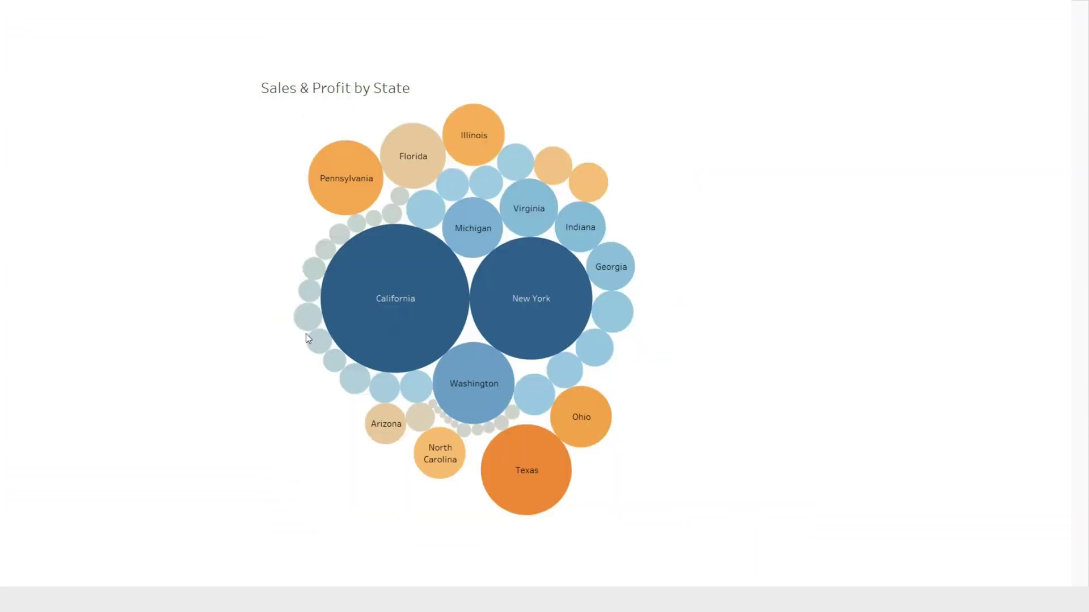
key(Left)
mouse_move(539, 301)
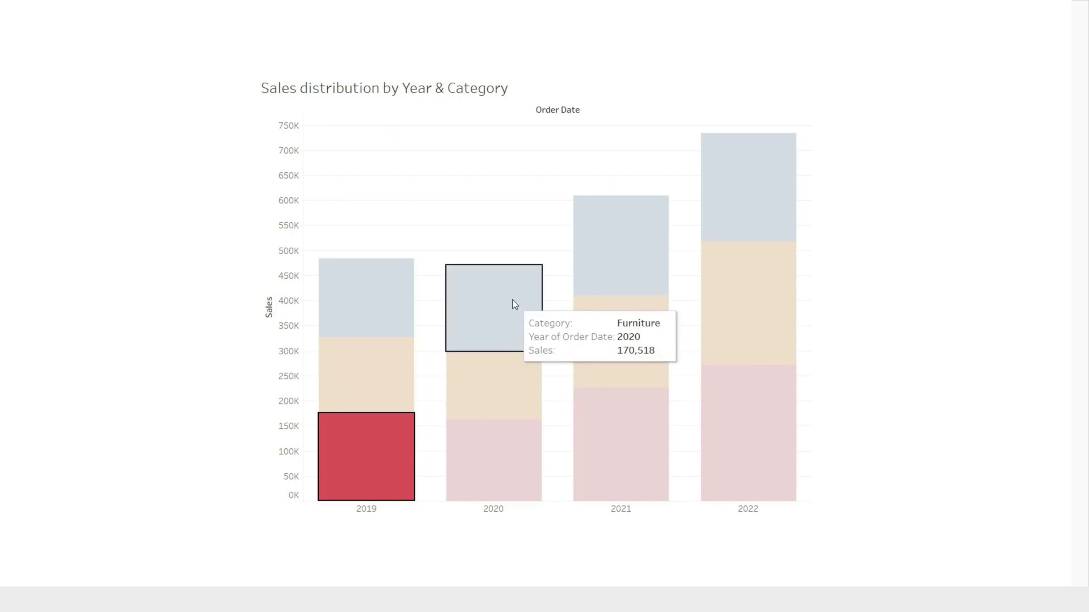
- Test the Go to Sheet action from the 2020 Furniture segment and from the full 2021 bar, and leave presentation mode
key(Right)
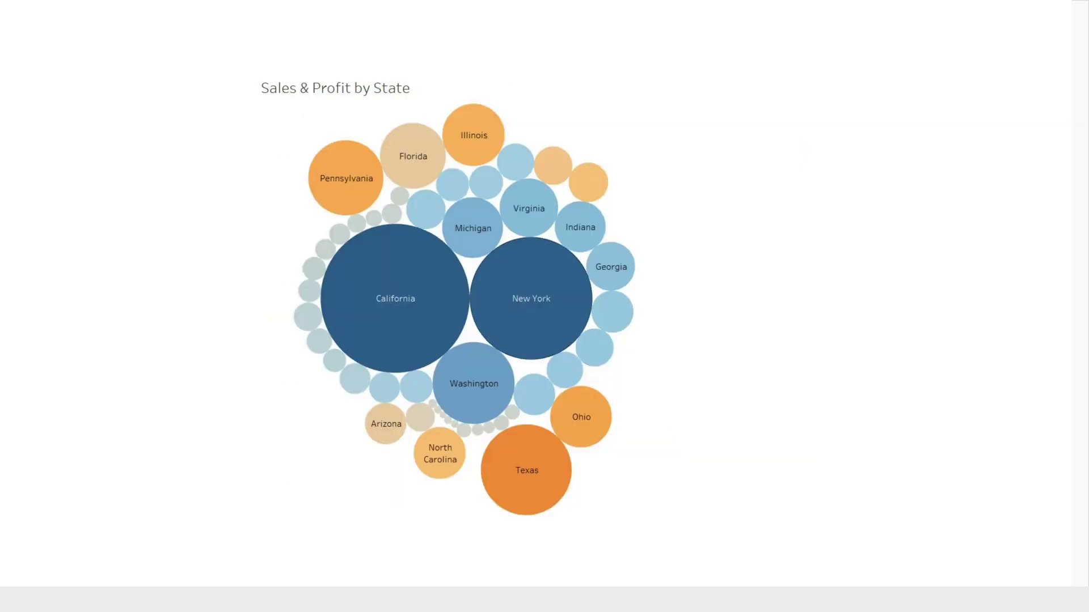
key(Left)
mouse_move(646, 369)
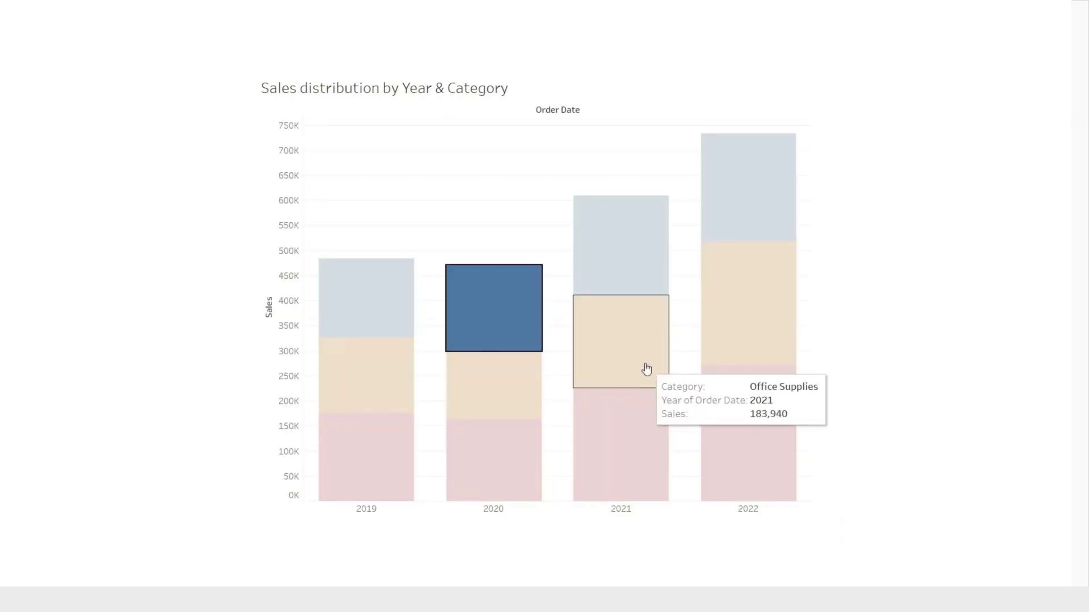
drag(550, 188, 682, 434)
key(Right)
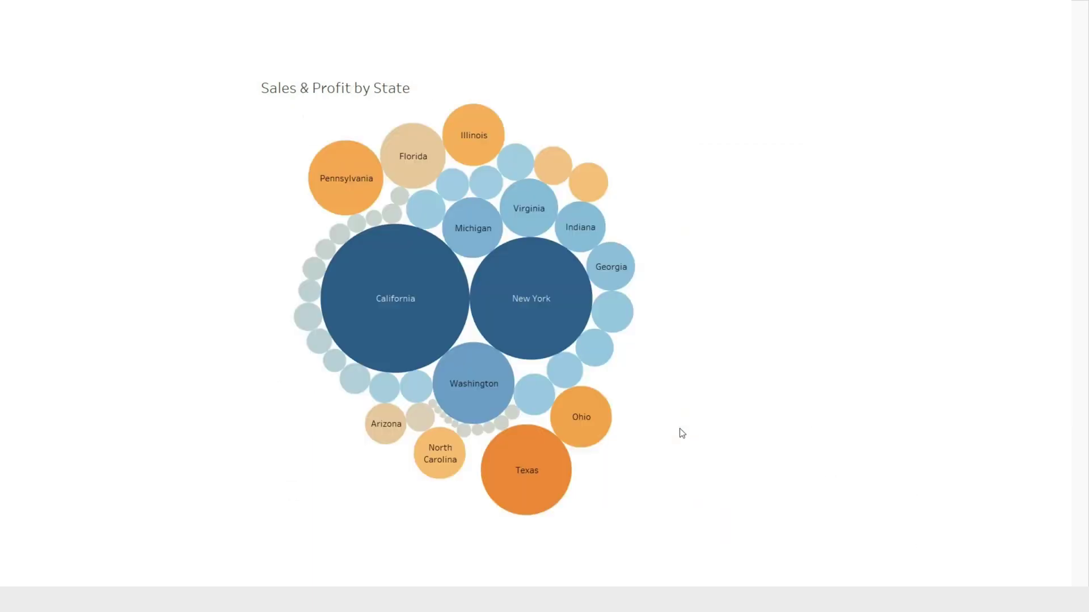
key(Escape)
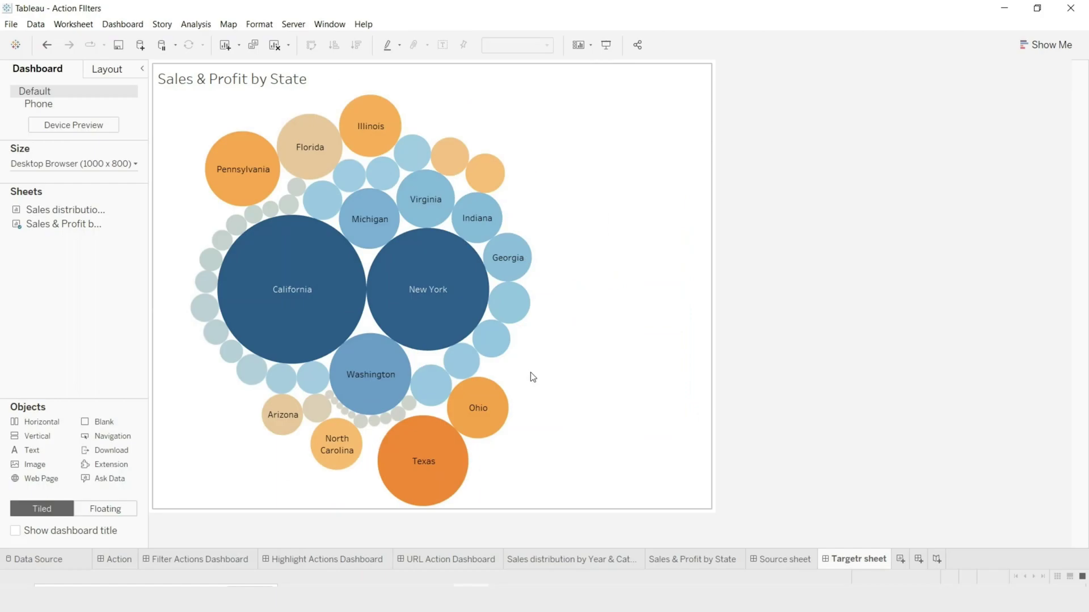
- Open the Sales & Profit by State worksheet to examine its Marks fields, and return to the Source sheet dashboard in presentation mode
click(533, 377)
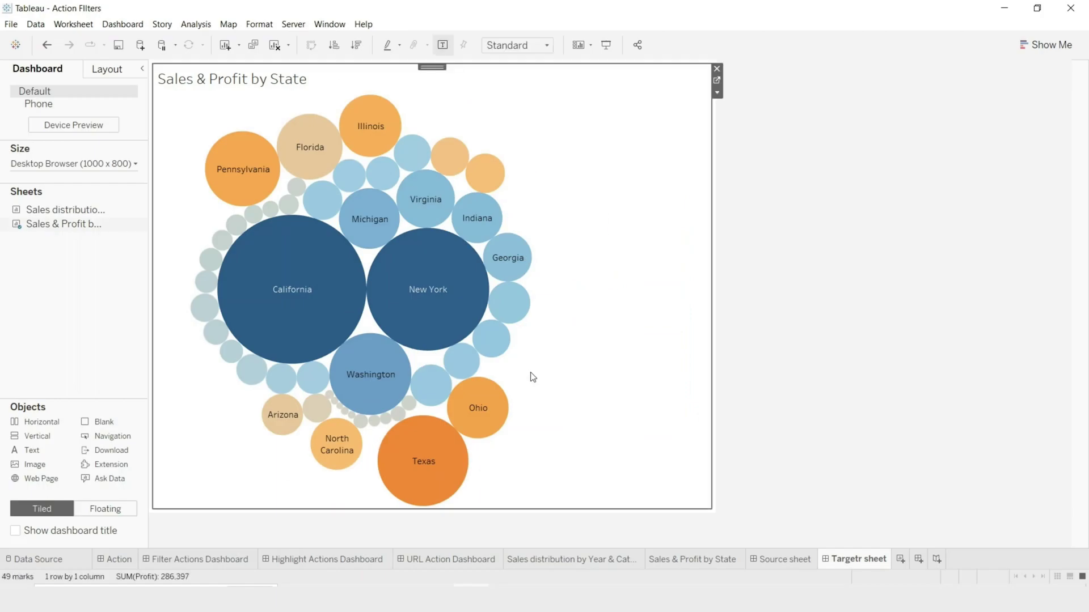
click(718, 82)
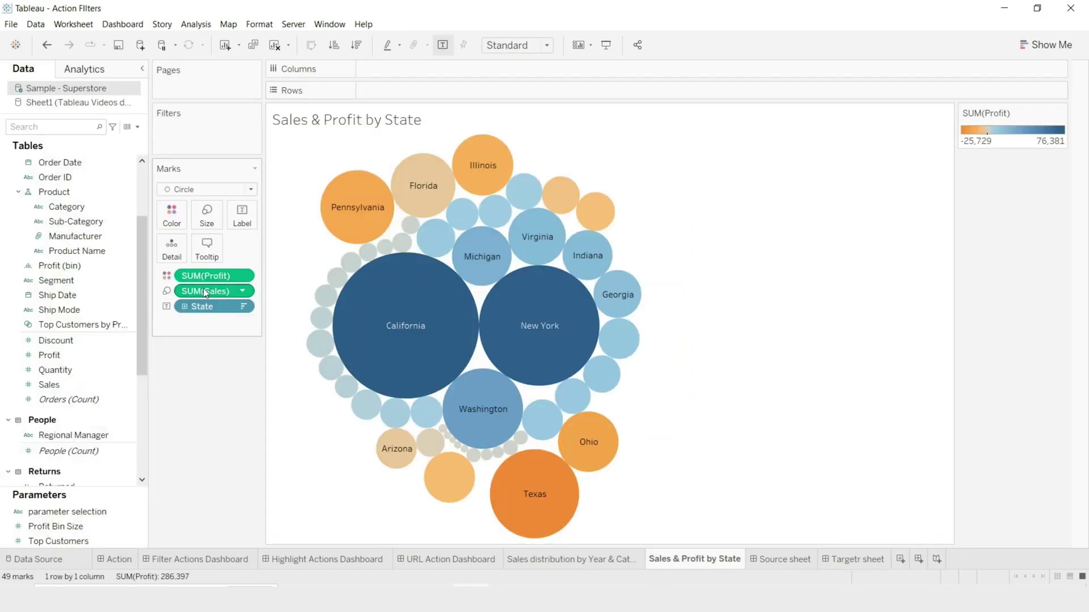
drag(205, 293, 242, 217)
drag(219, 276, 242, 217)
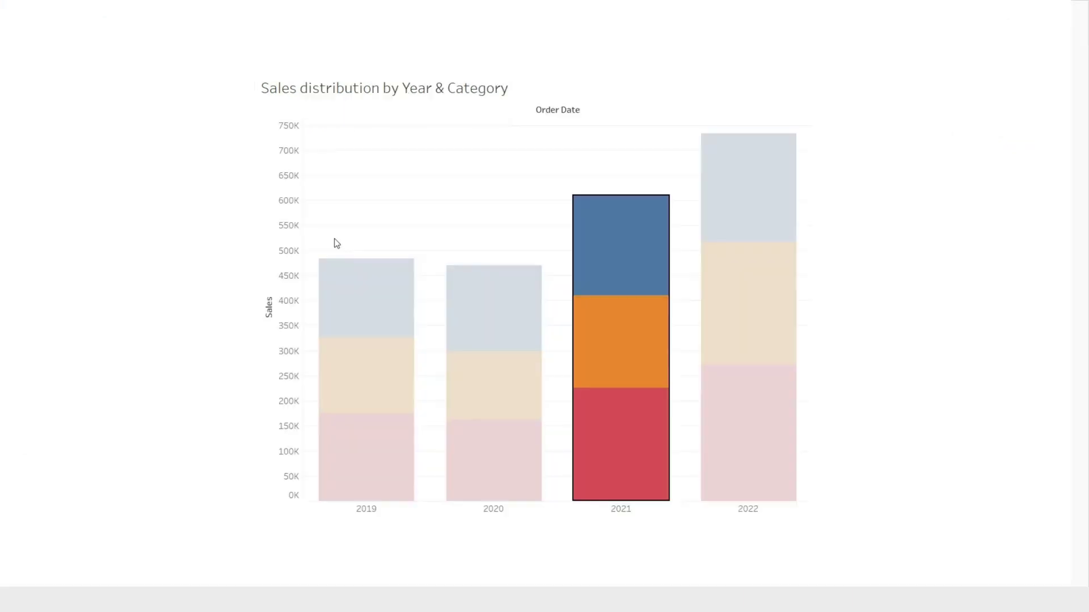
drag(334, 239, 477, 408)
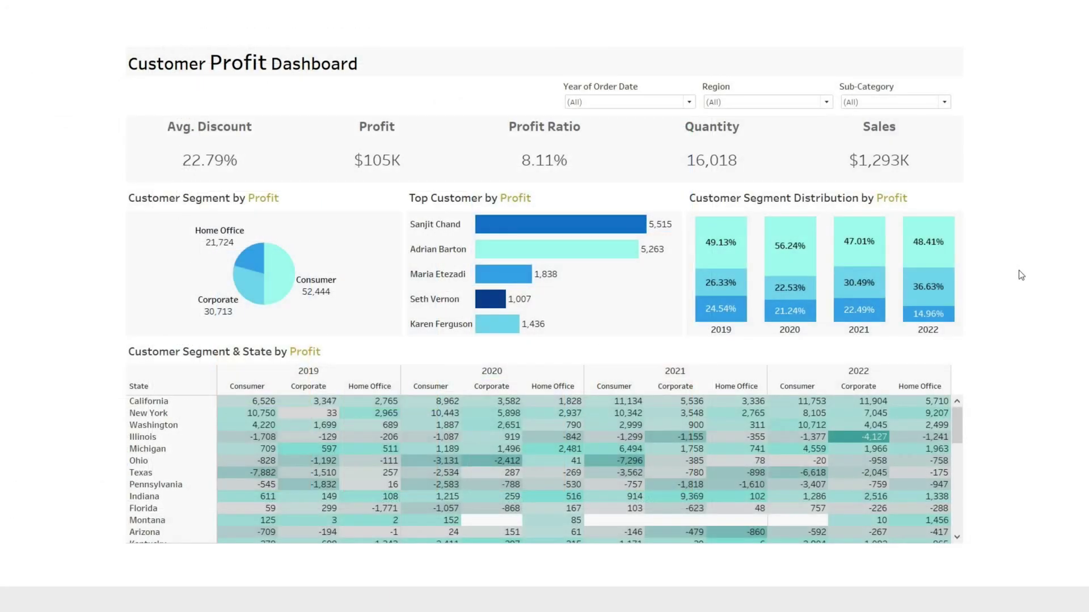
- Switch the customer dashboard's measure to Sales and back to Profit, and leave presentation mode
click(898, 133)
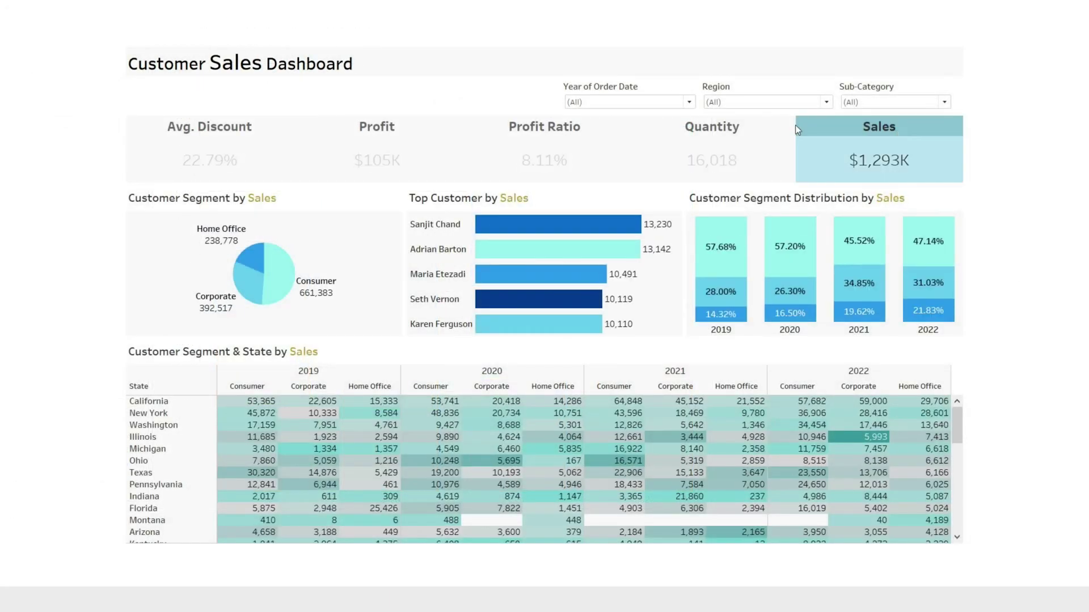
click(402, 128)
click(402, 128)
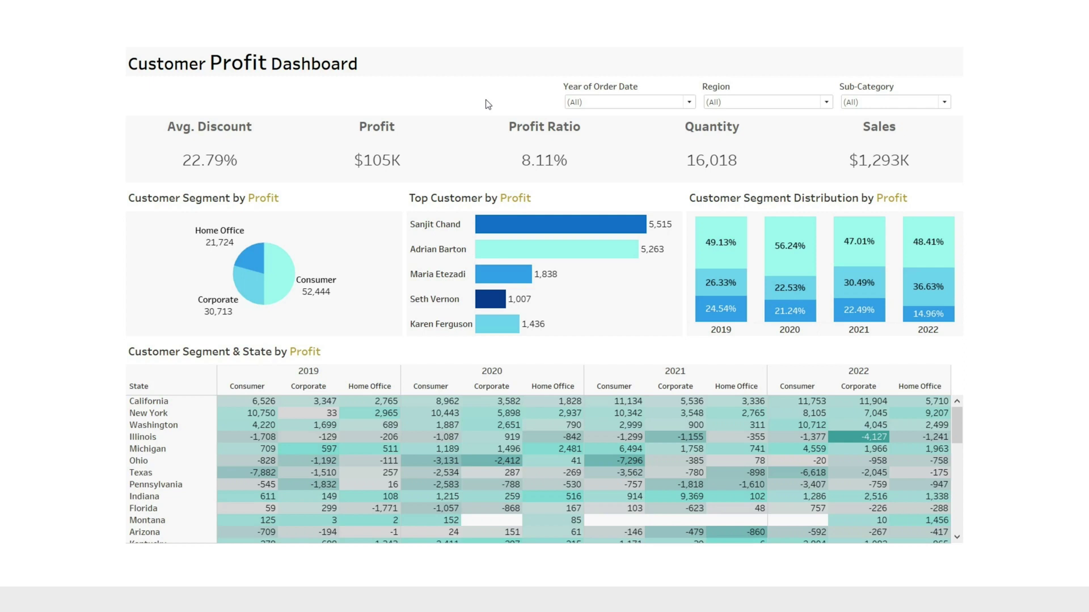
key(Escape)
- Copy the KPI list in cells B1:B4 from Excel into a new Tableau worksheet, with KPI on Rows
drag(79, 160, 90, 211)
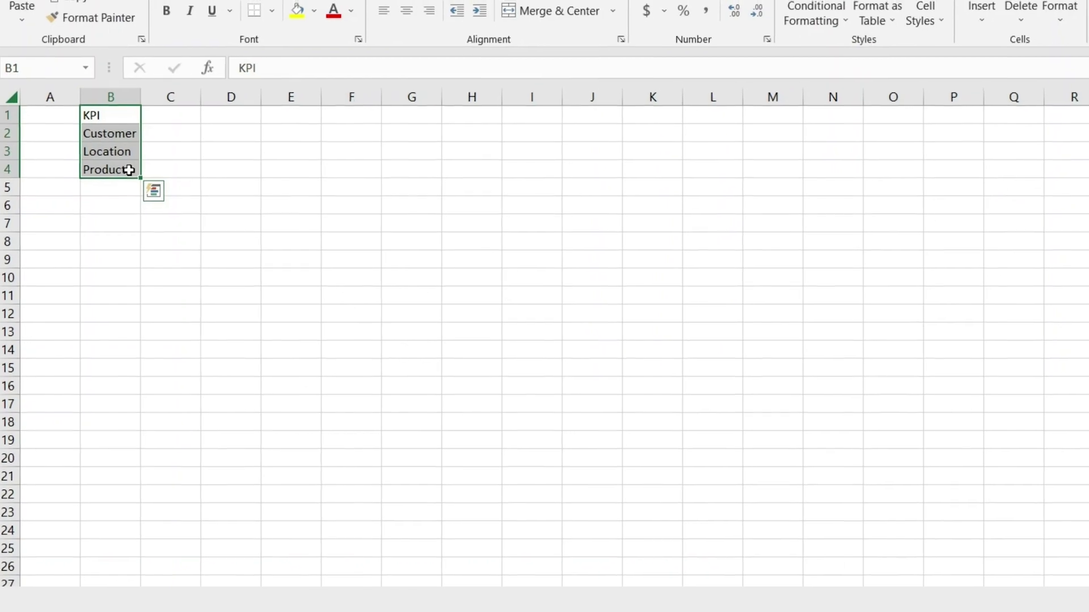
key(ctrl+c)
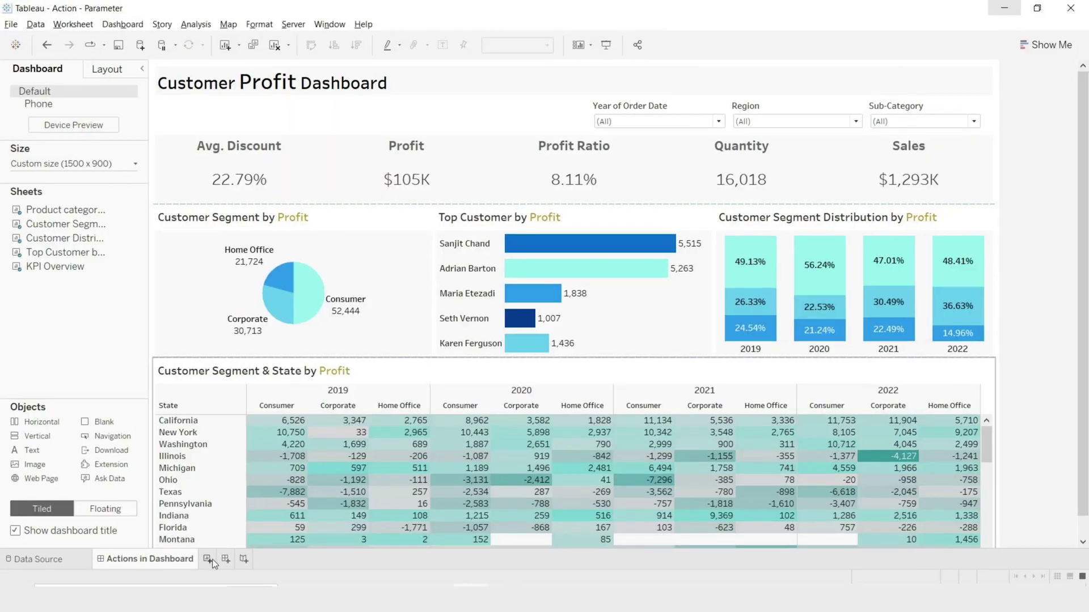
click(209, 559)
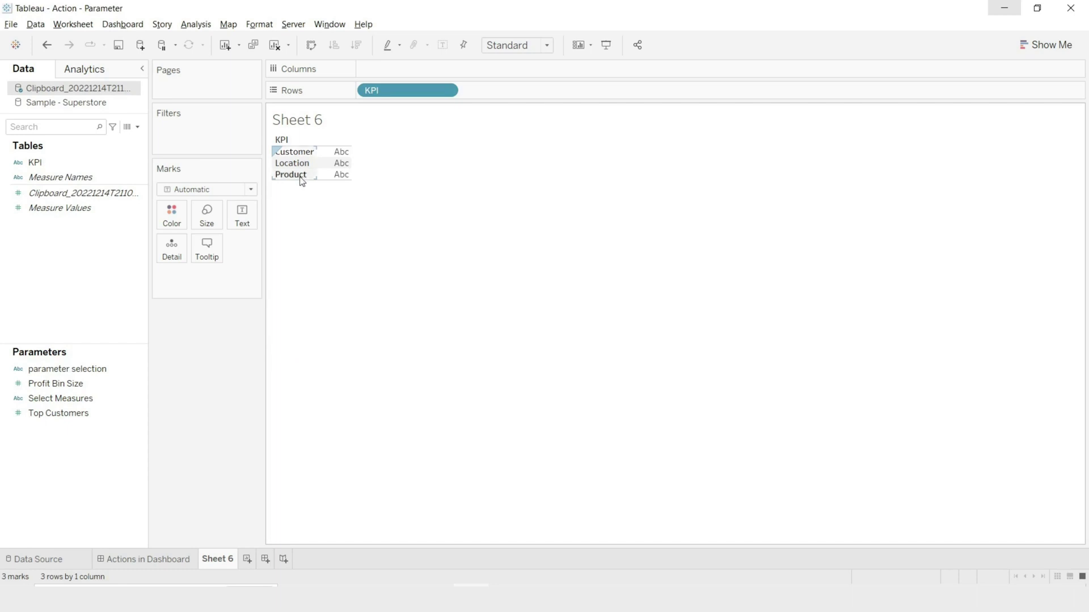
- Change the worksheet's mark type to Shape and assign the KPI field to Shape
click(250, 190)
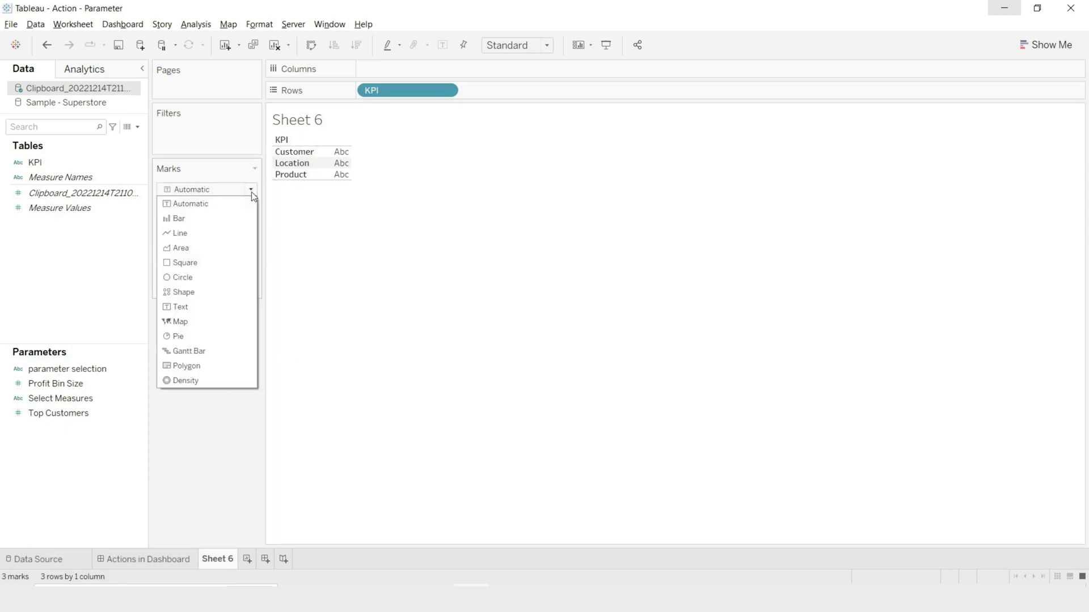
click(198, 294)
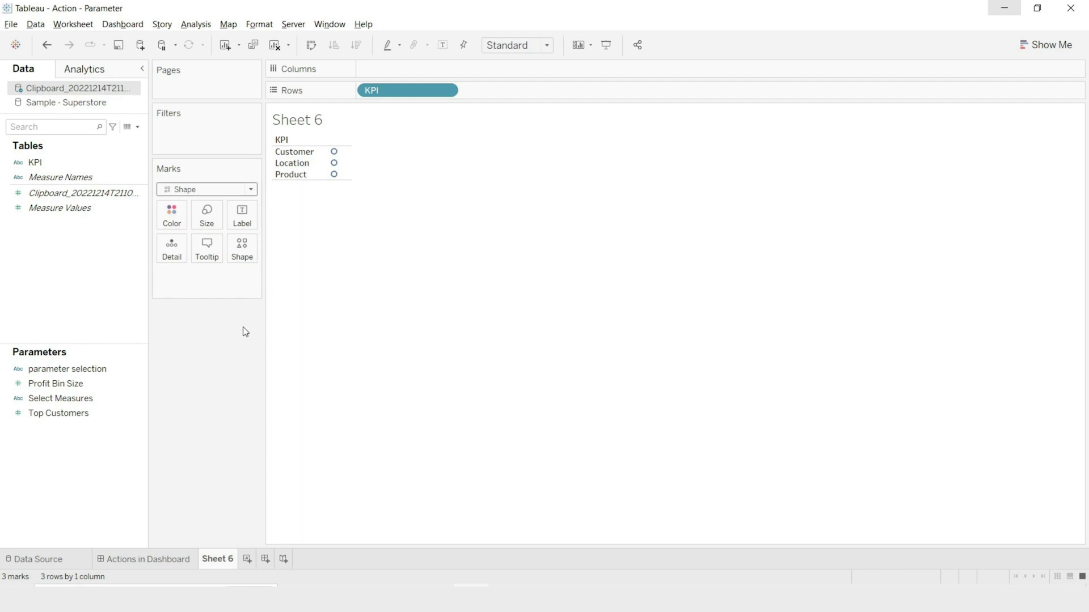
click(41, 163)
drag(40, 163, 242, 248)
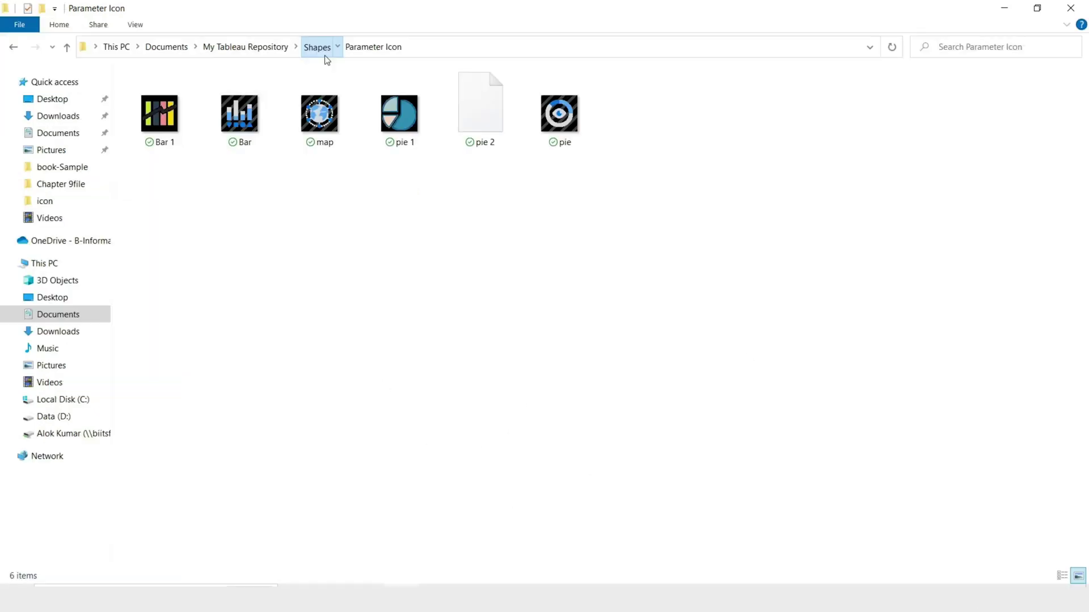
- Examine the Dashboard Icon folder inside the Tableau Repository's Shapes folder in File Explorer
click(321, 48)
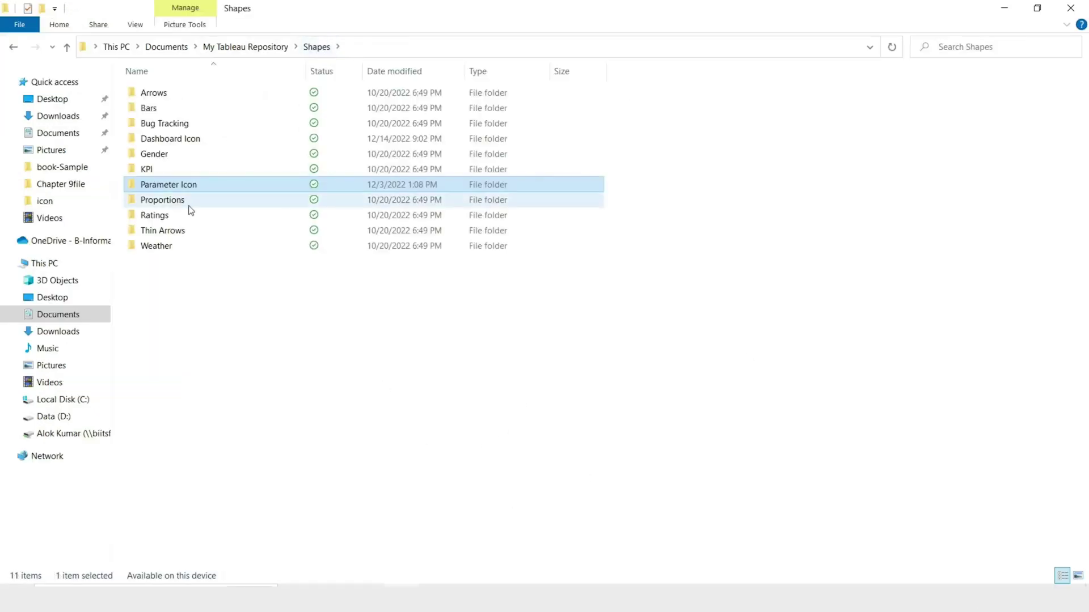
click(188, 140)
double_click(189, 142)
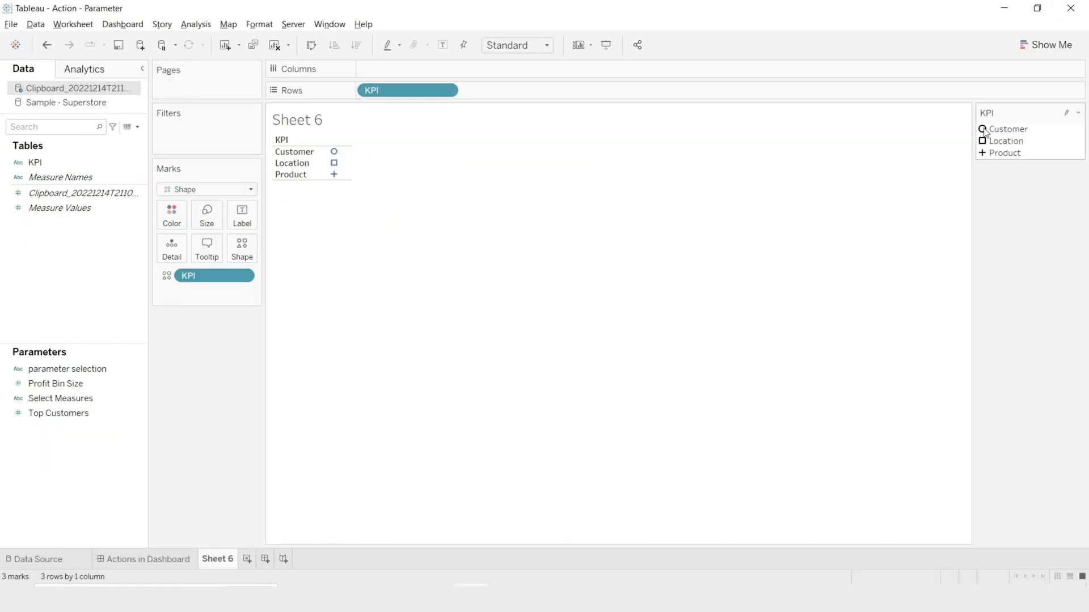
- Edit the KPI shapes with the Dashboard Icon palette and assign the person icon to Customer
double_click(985, 131)
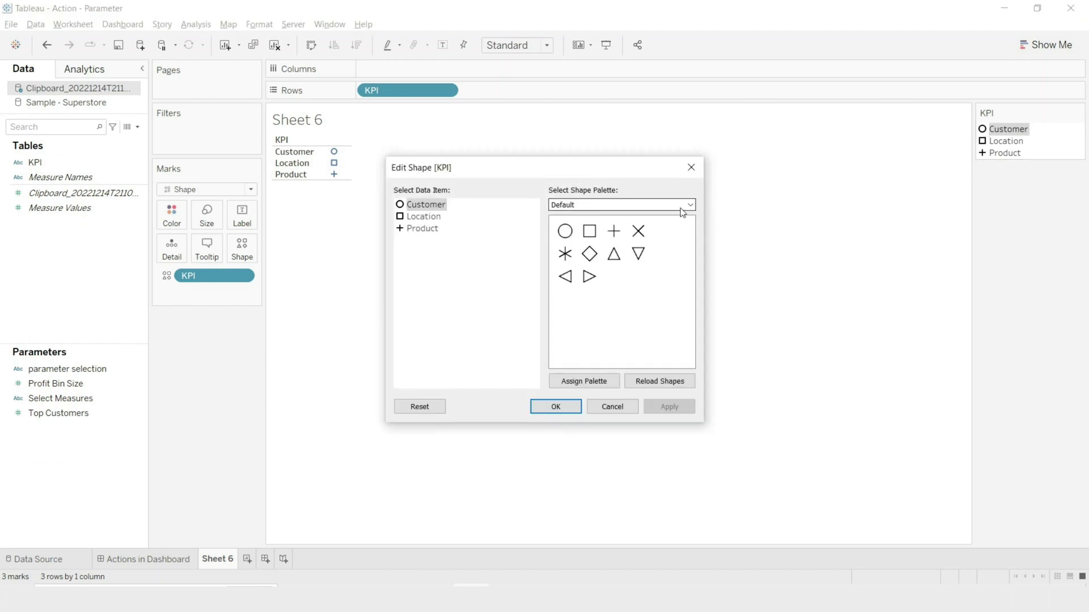
click(681, 206)
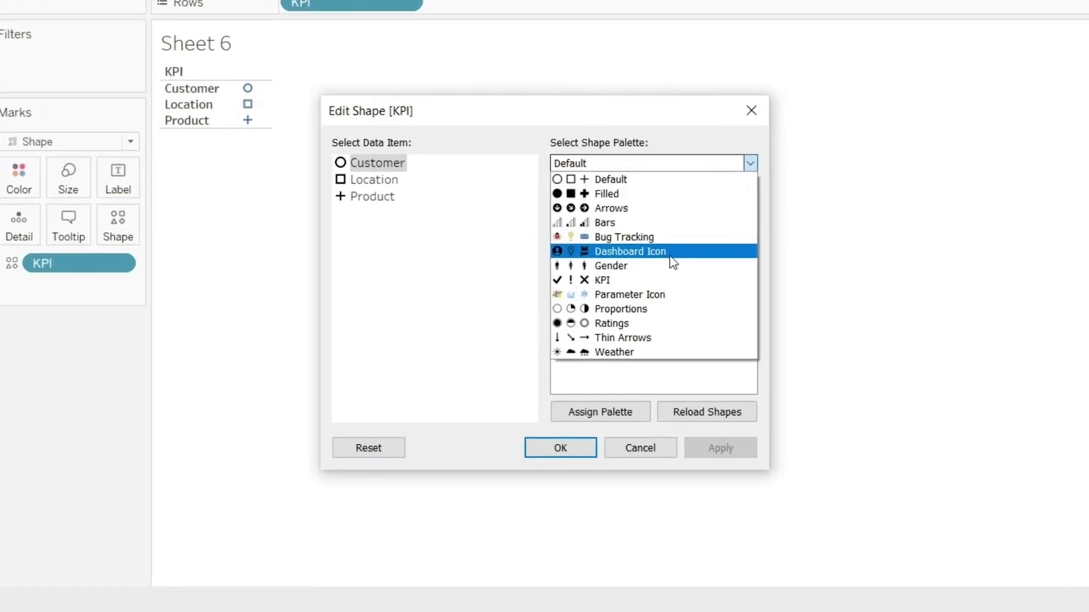
click(631, 251)
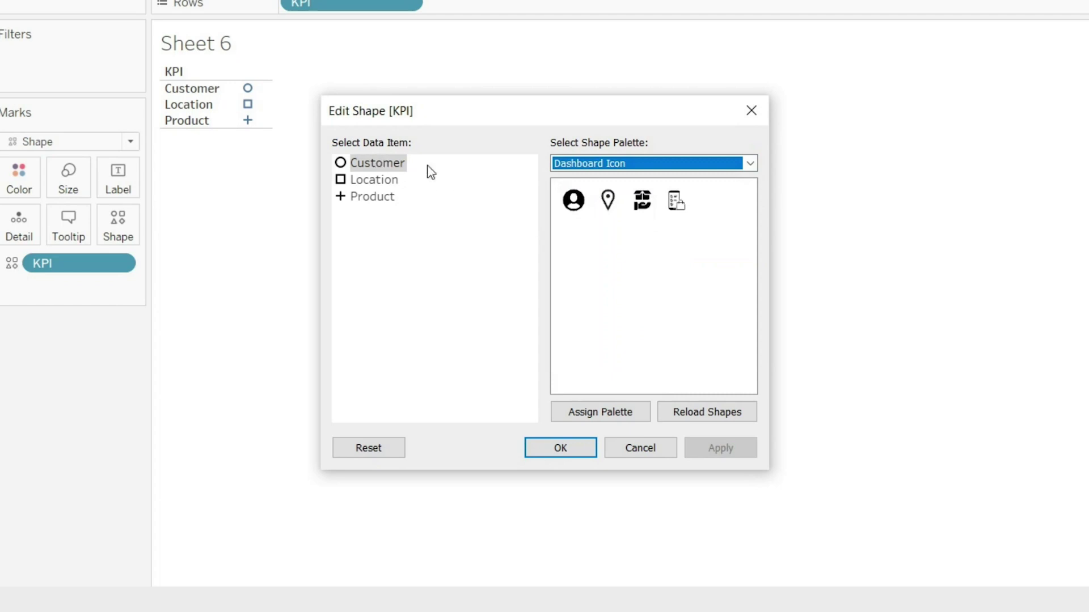
click(574, 199)
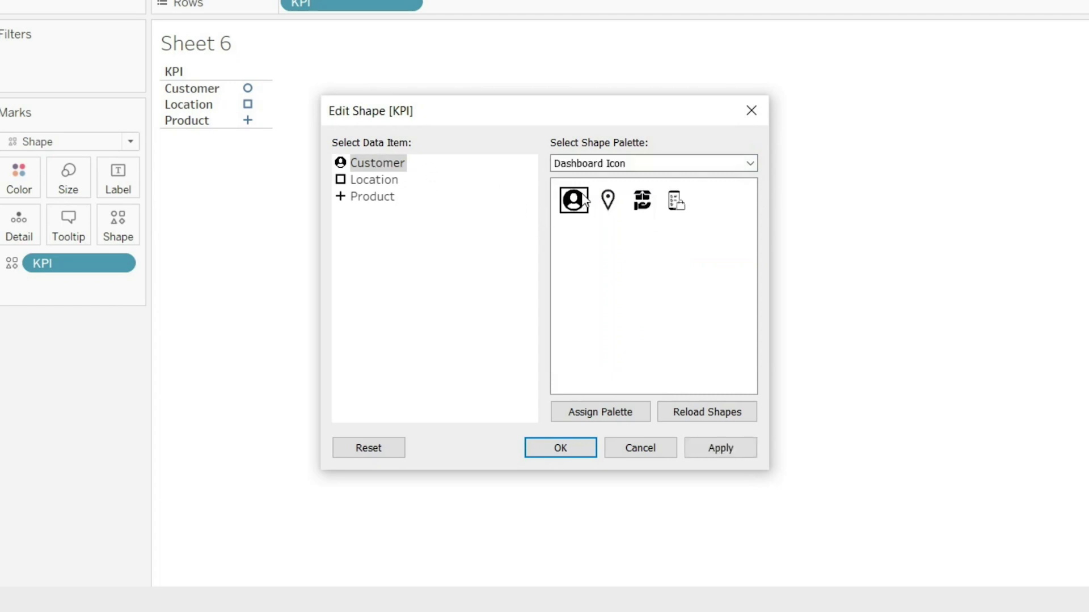
- Assign the map-pin icon to Location and the phone checklist icon to Product, and apply the KPI shapes
click(369, 180)
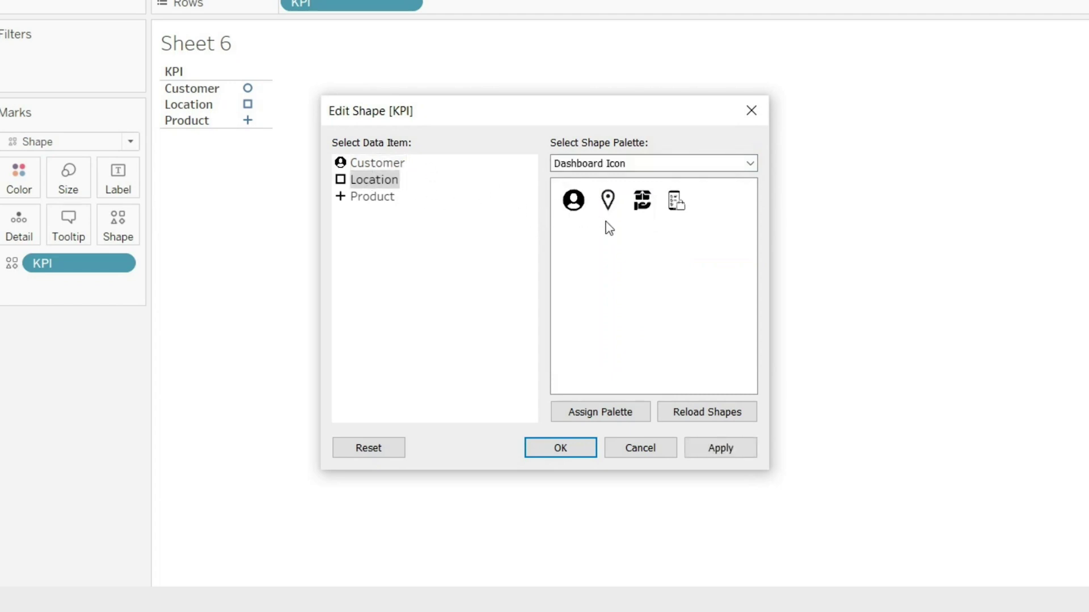
click(385, 205)
click(676, 200)
click(720, 448)
click(561, 448)
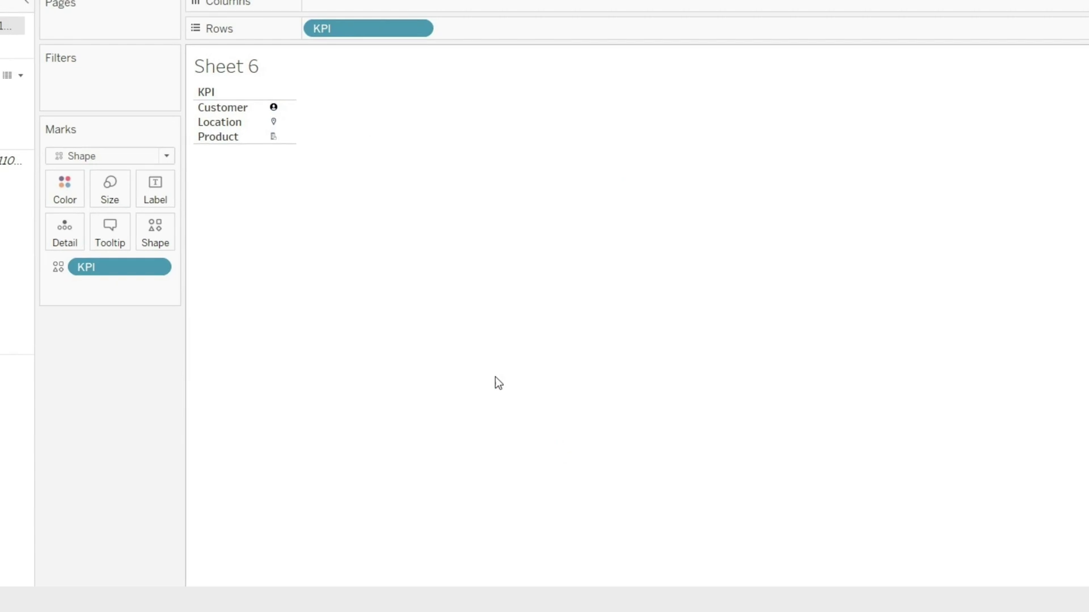
- Move the KPI field from Rows to Columns and hide its header
drag(395, 27, 380, 1)
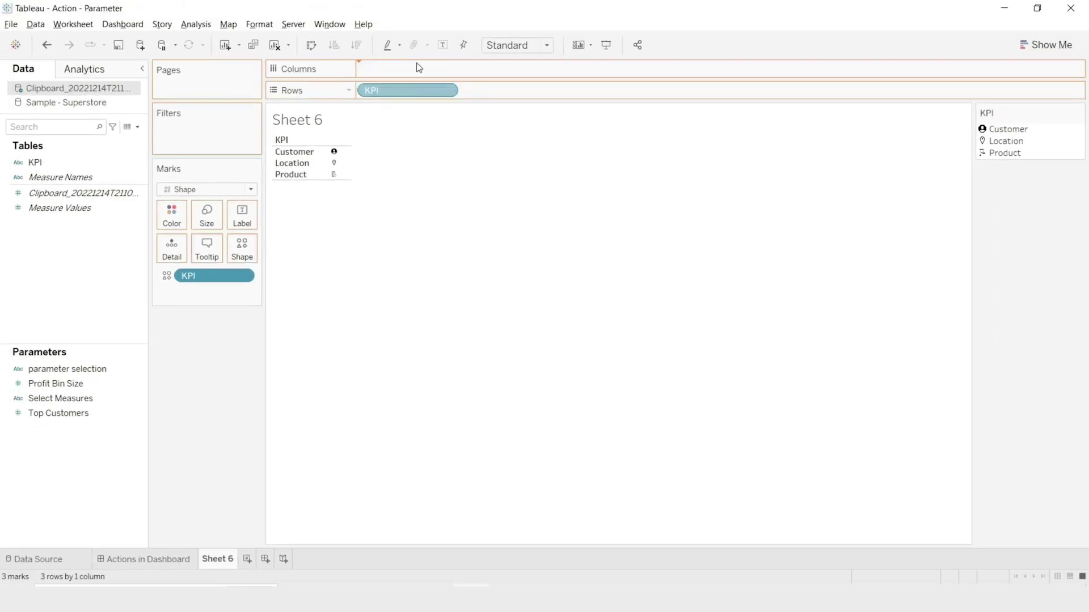
drag(418, 67, 418, 67)
click(447, 68)
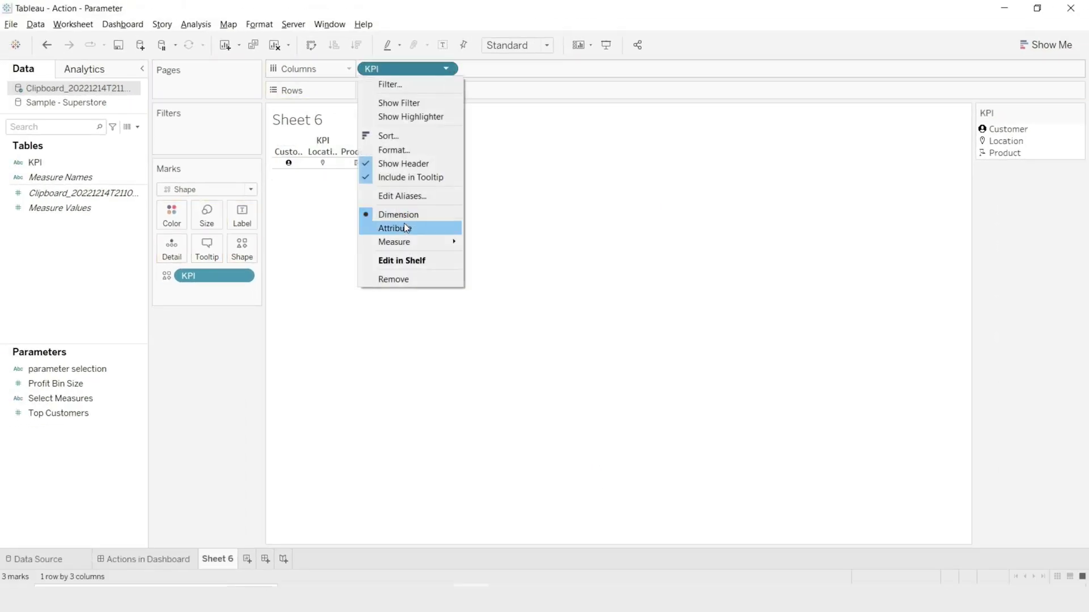
click(392, 163)
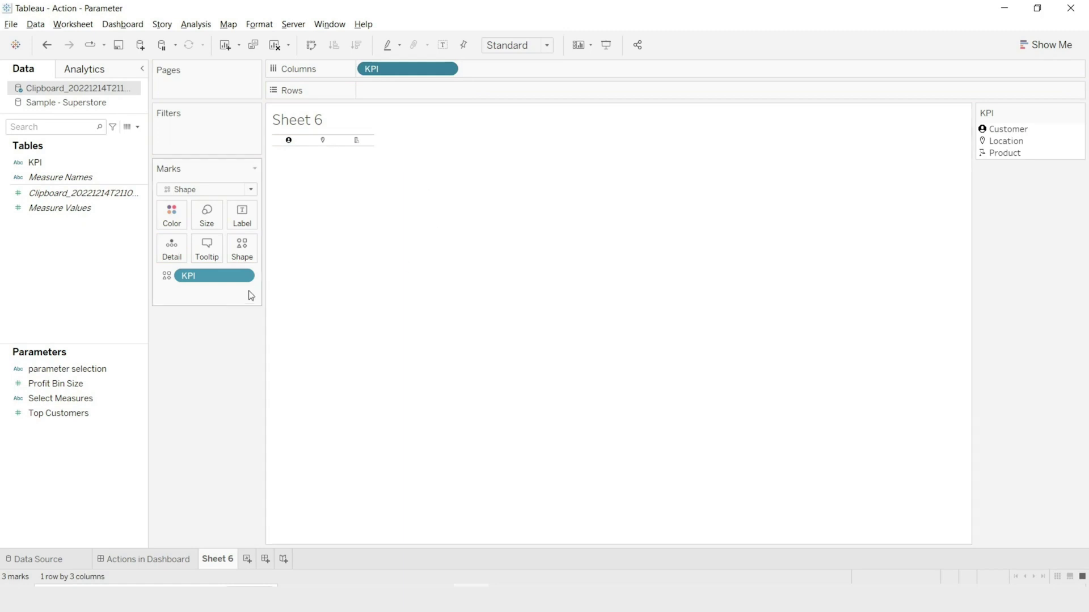
- Fit the worksheet to Entire View and enlarge the KPI icons
click(539, 44)
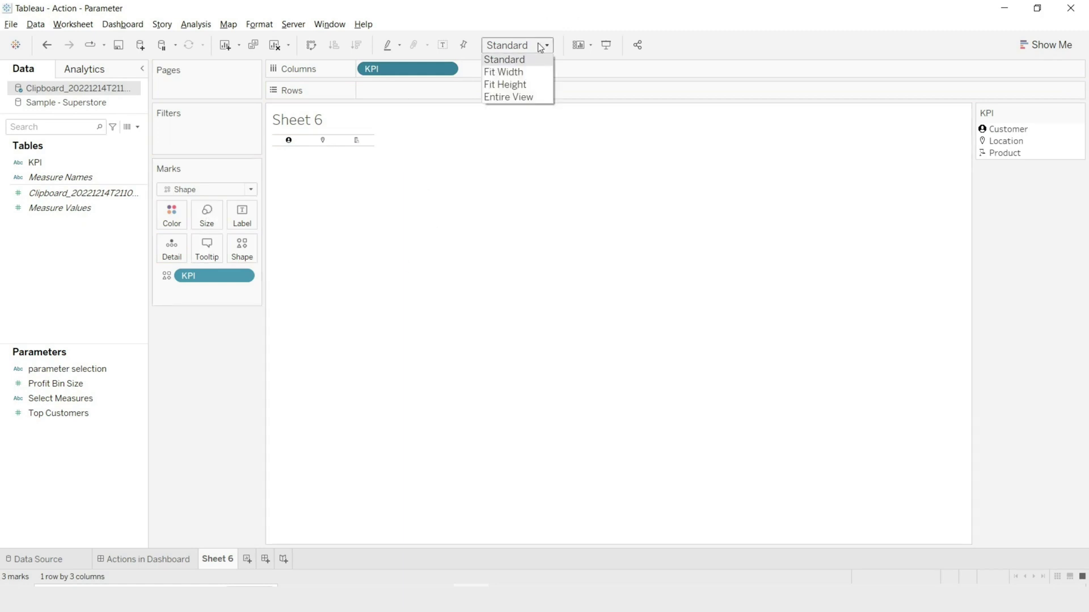
key(Escape)
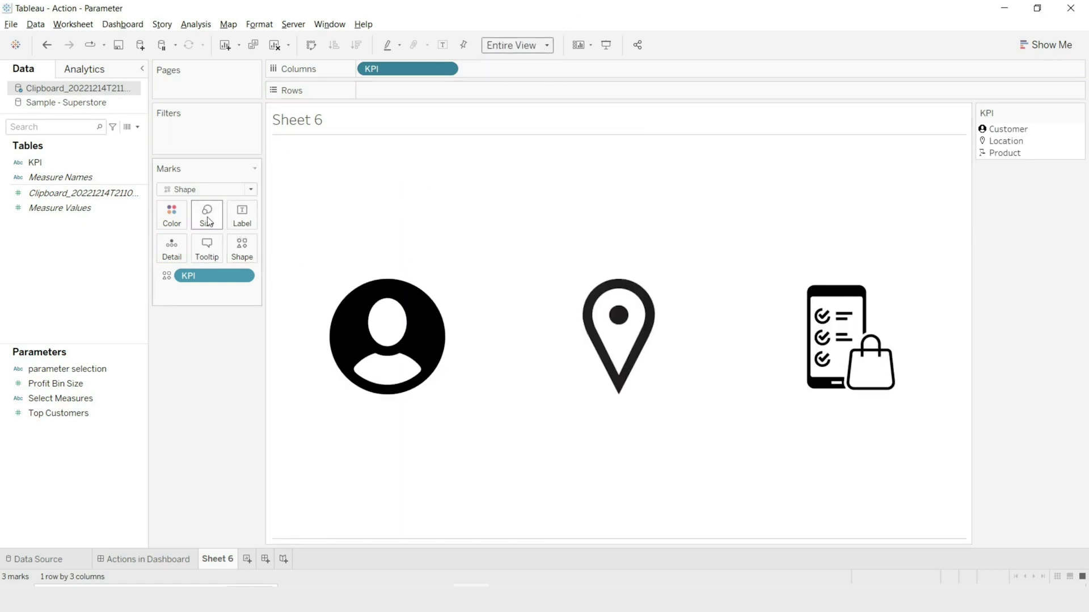
click(207, 215)
click(251, 253)
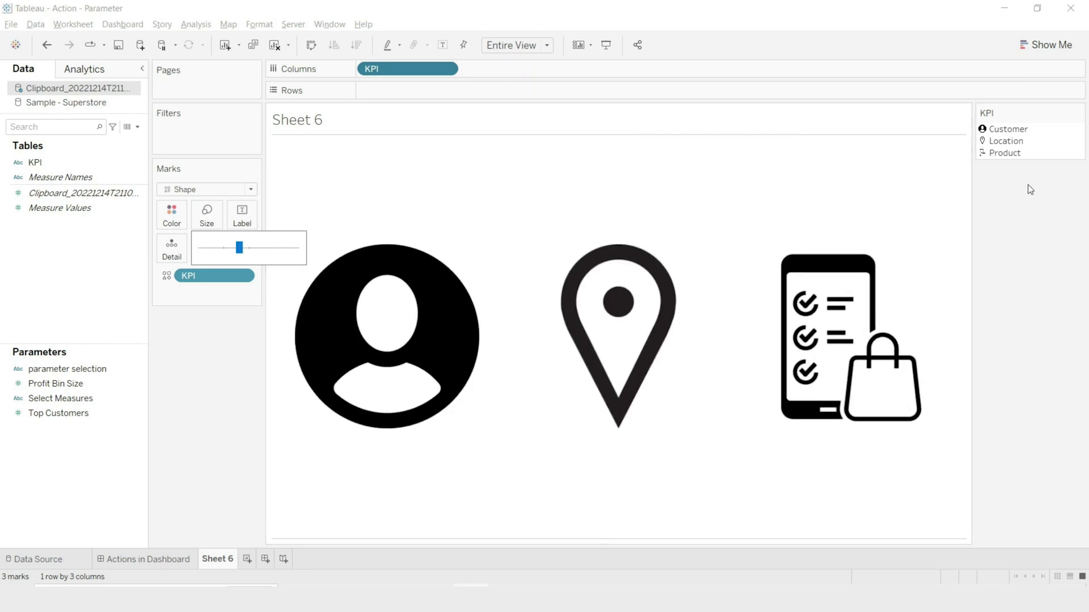
- Format the worksheet borders so the row divider's pane line is set to None
right_click(569, 166)
click(615, 237)
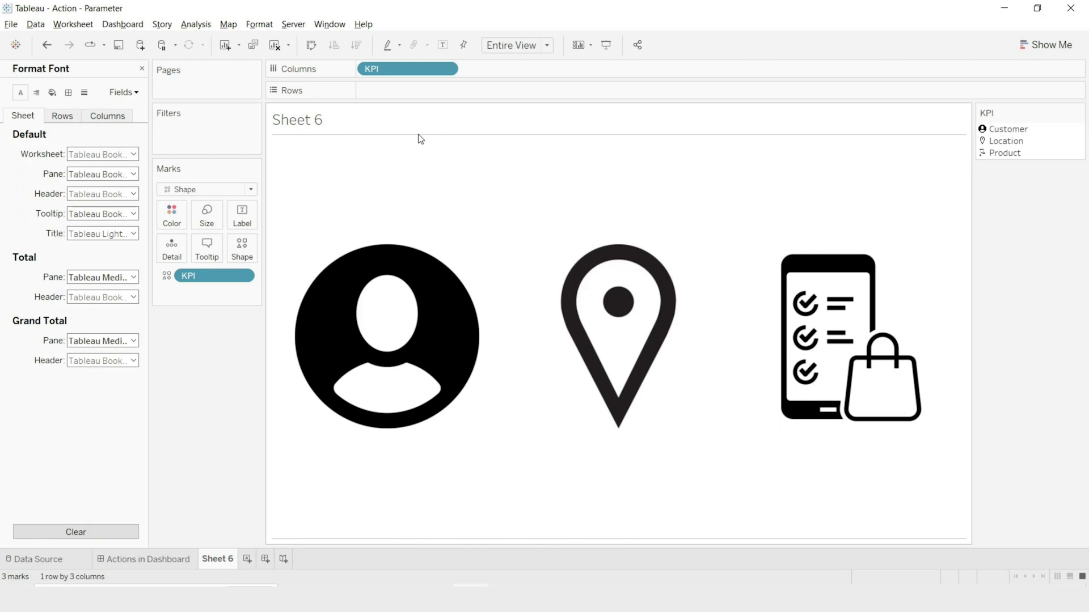
click(68, 92)
click(102, 364)
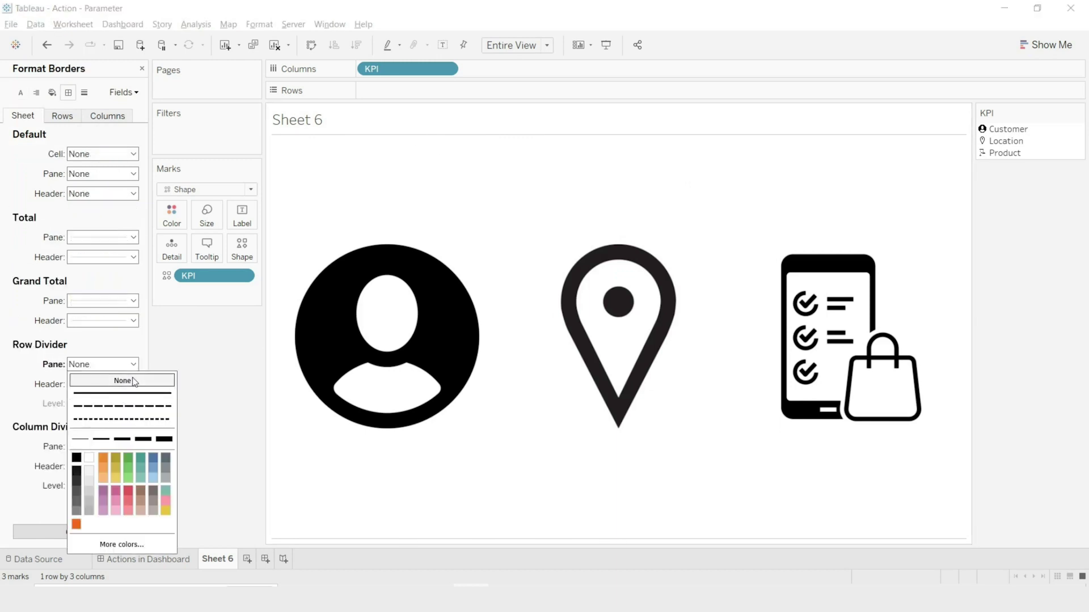
click(199, 381)
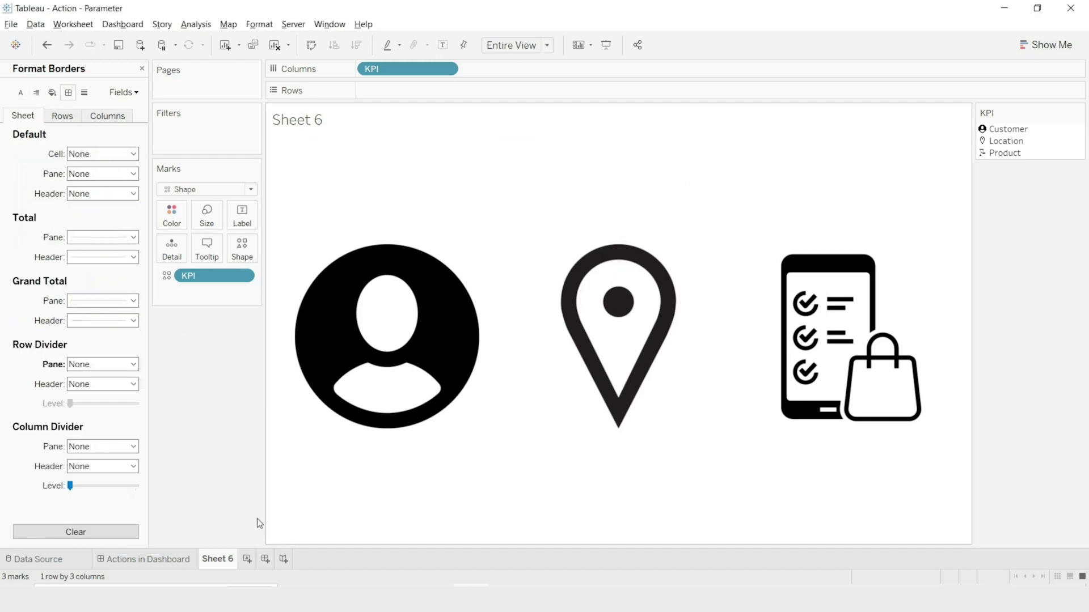
- Rename the KPI icon worksheet as Dashboard Dim KPI
double_click(217, 559)
text(Dashboard KPI)
text(Dim KPI)
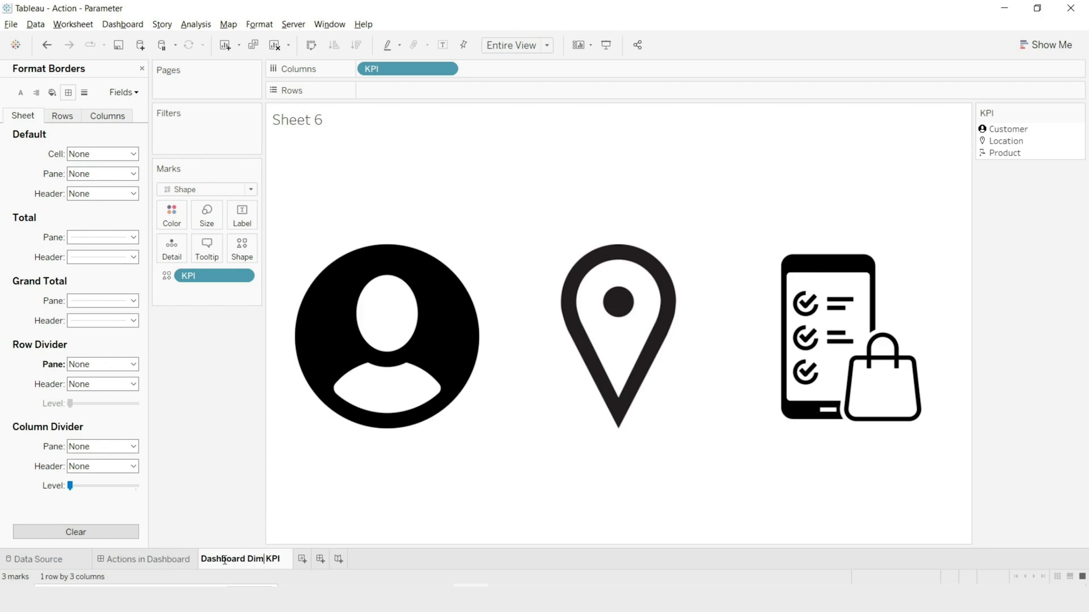
key(Return)
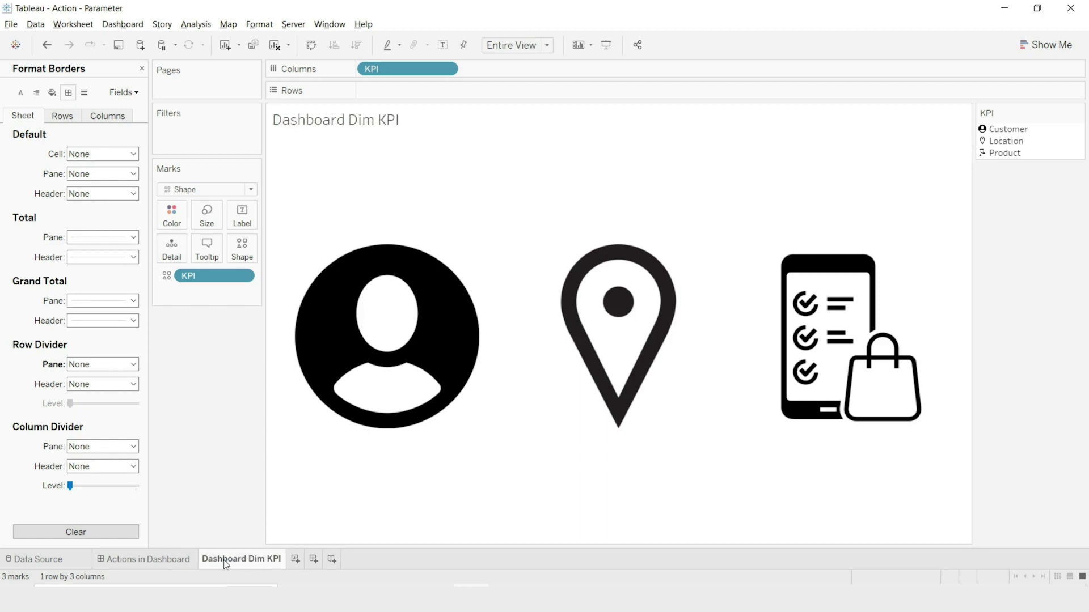
- Place the Dashboard Dim KPI sheet on the Actions in Dashboard dashboard, just before the Year of Order Date filter, and widen it
click(176, 558)
mouse_move(55, 210)
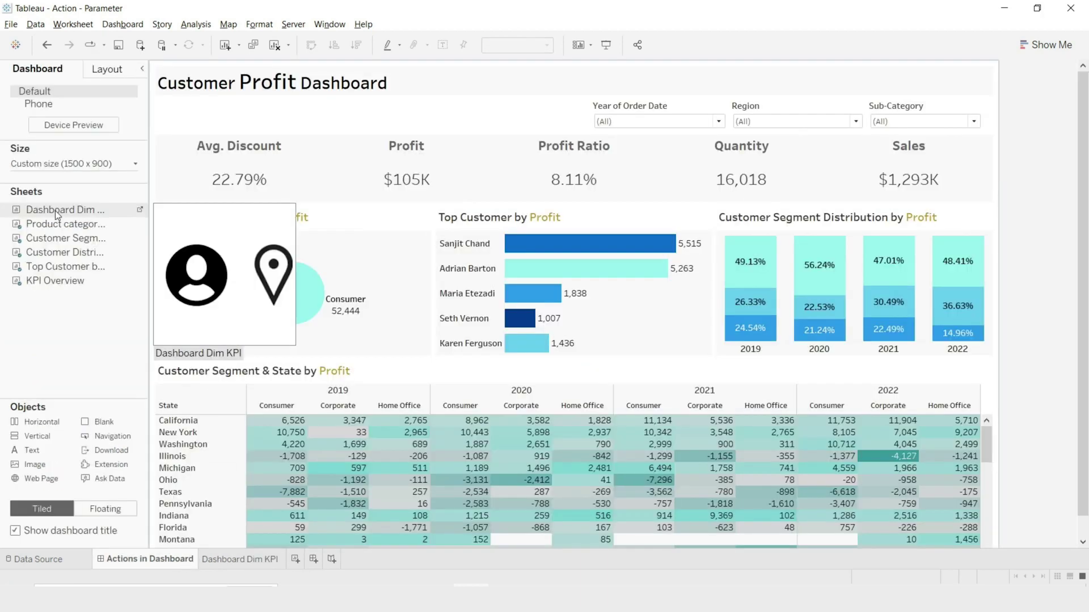
click(808, 89)
click(575, 117)
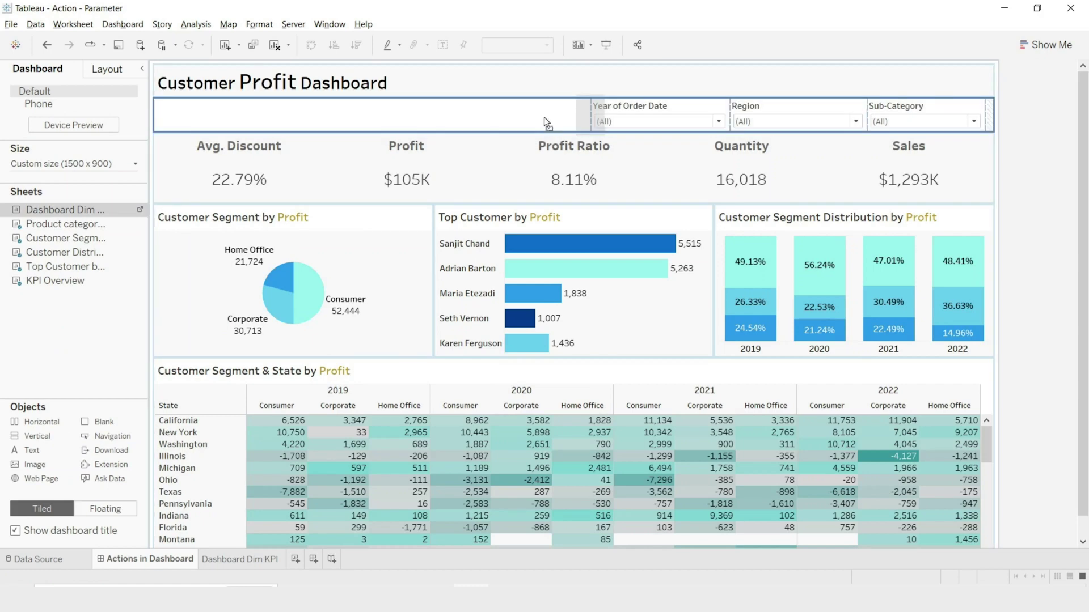
drag(575, 117, 508, 116)
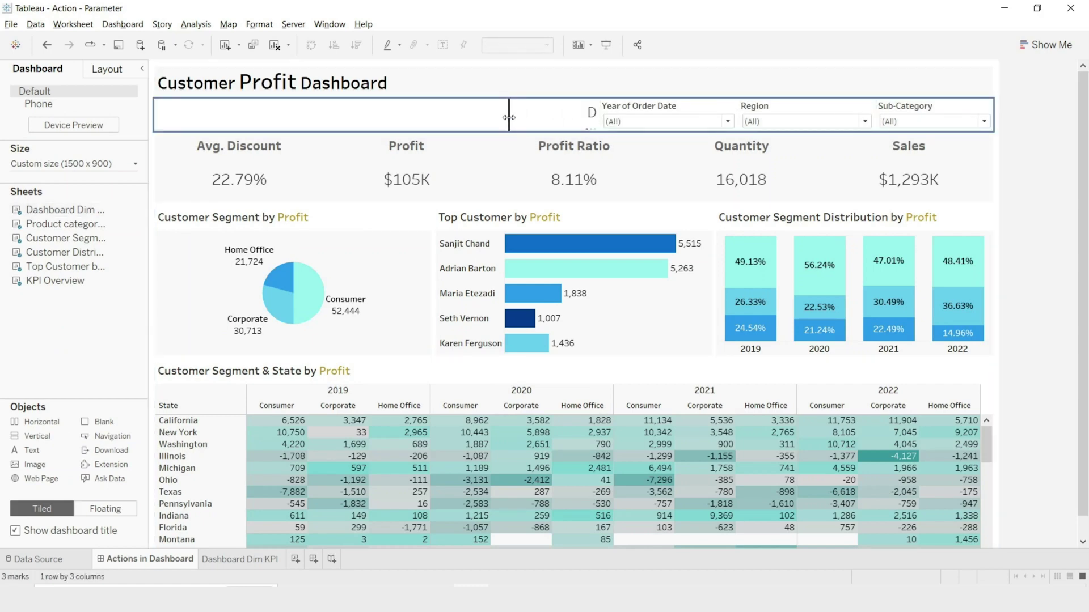
- Hide the title of the Dashboard Dim KPI sheet on the dashboard
click(454, 113)
right_click(454, 112)
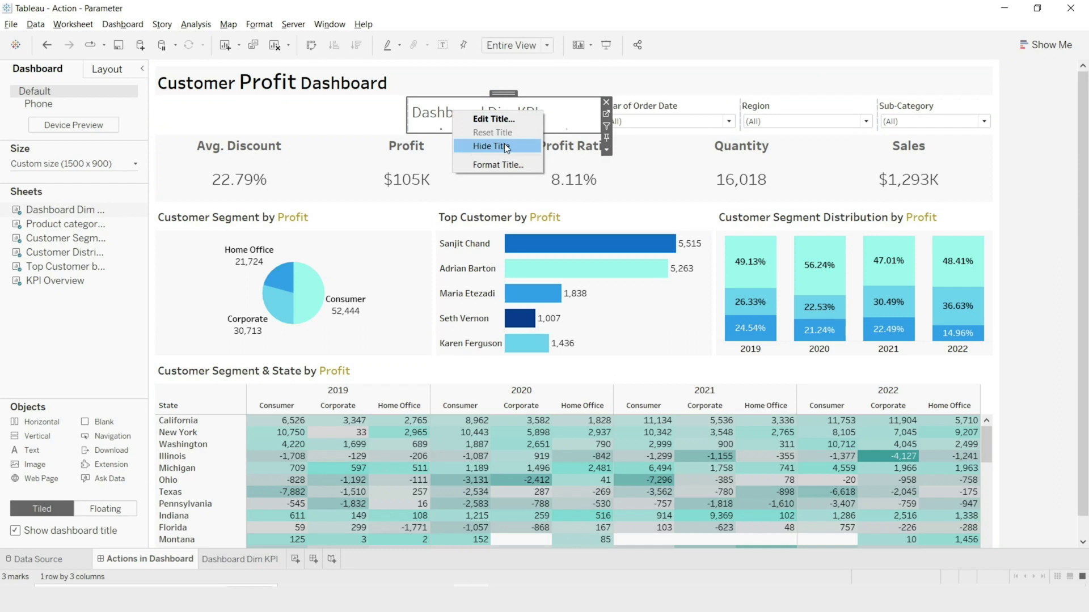
click(504, 145)
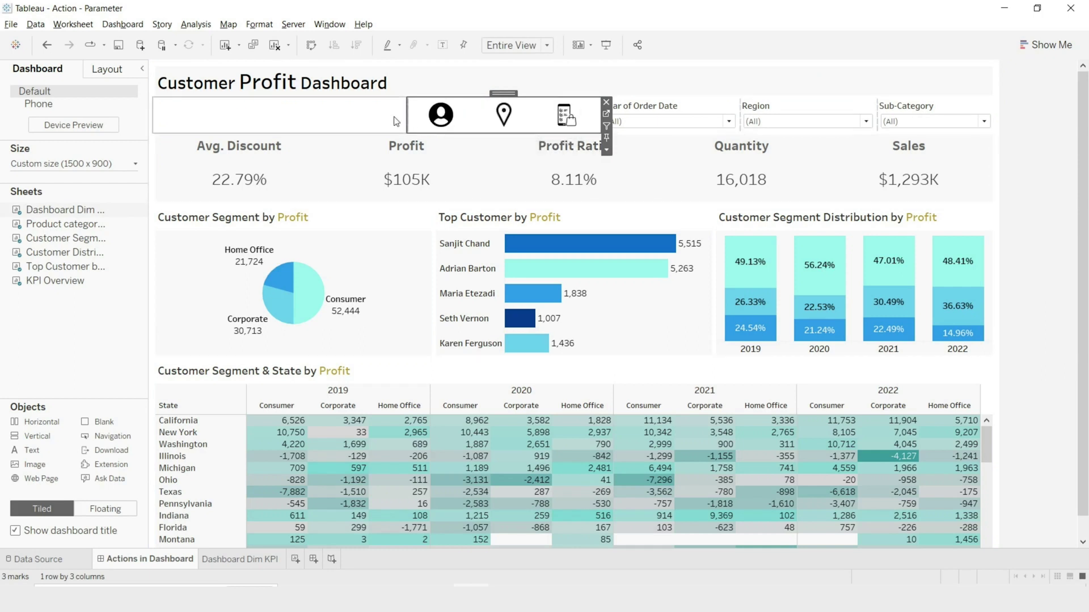
- Widen the KPI icon sheet further into the blank space beside it and show the dashboard in presentation mode
click(366, 116)
drag(361, 114, 301, 114)
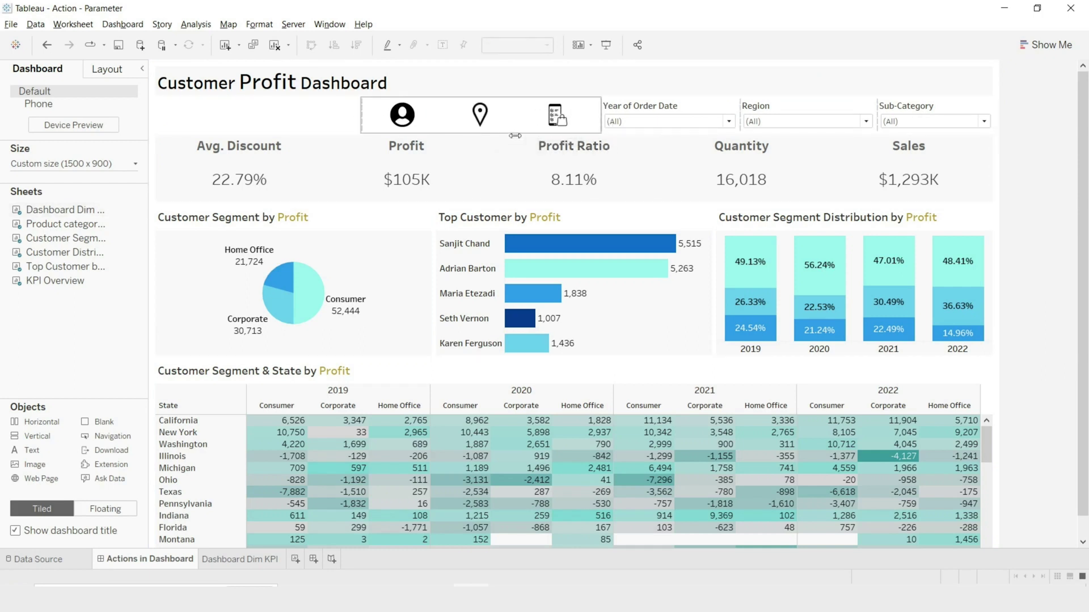
click(606, 45)
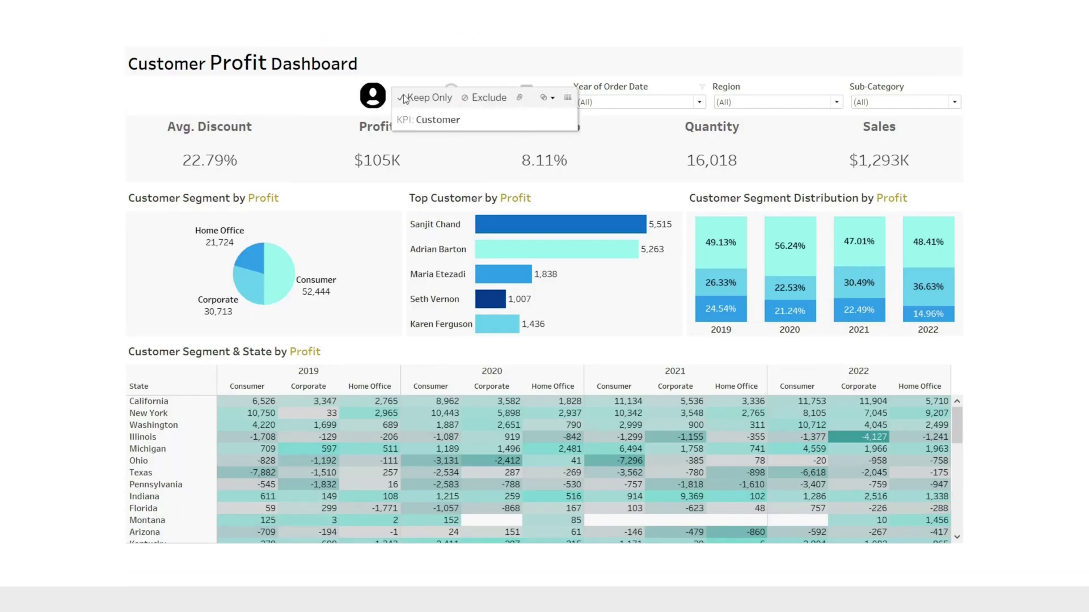
- Test the location and product icons on the presented dashboard, and leave presentation mode
click(451, 94)
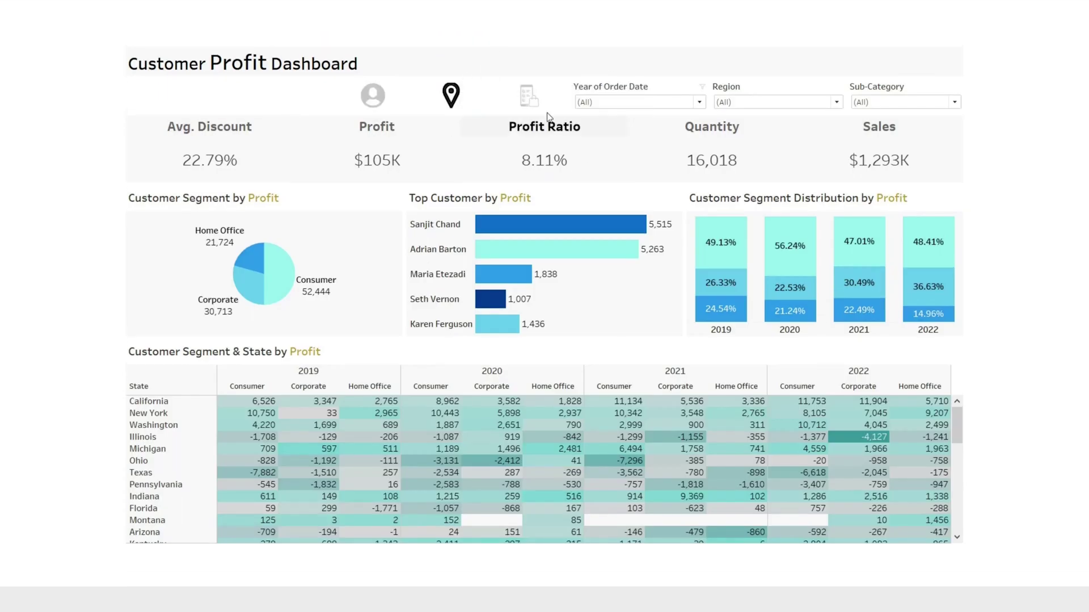
click(529, 97)
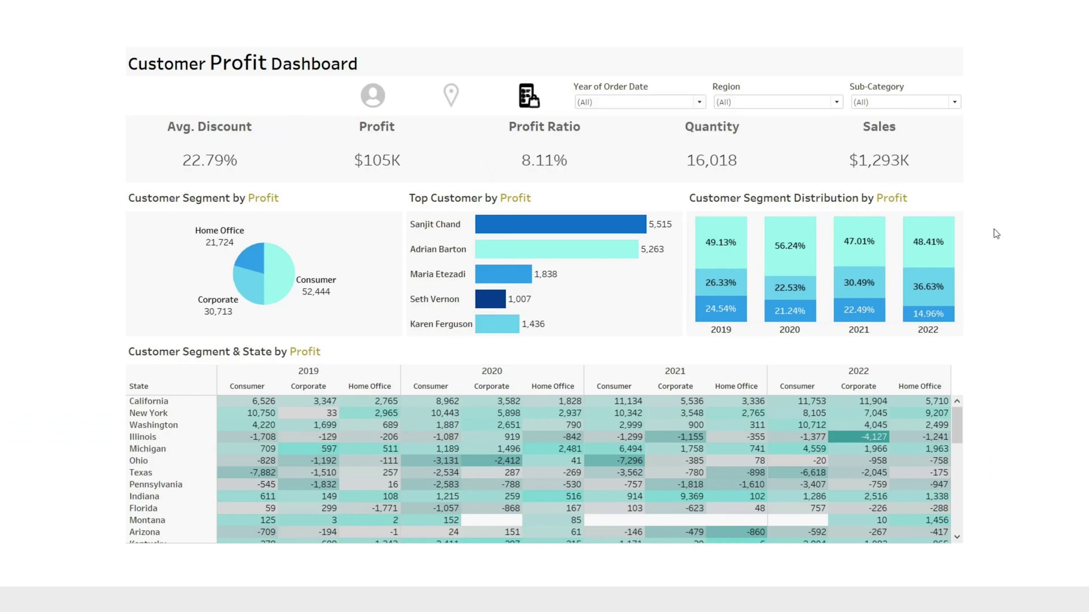
key(Escape)
- On the Dashboard Dim KPI sheet, turn off tooltips, command buttons and selection by category
click(602, 114)
click(606, 114)
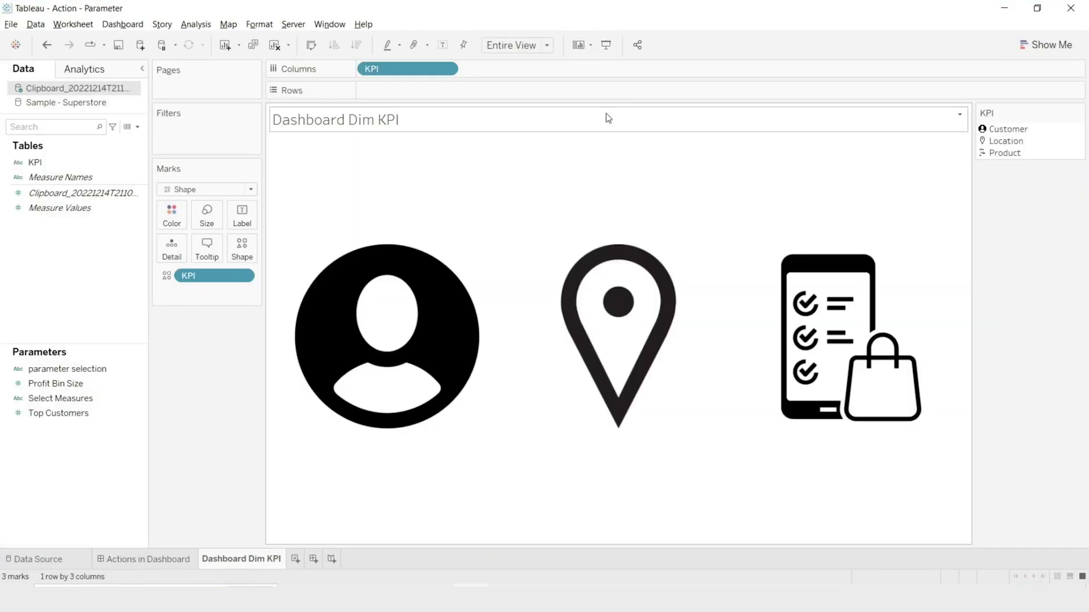
click(203, 250)
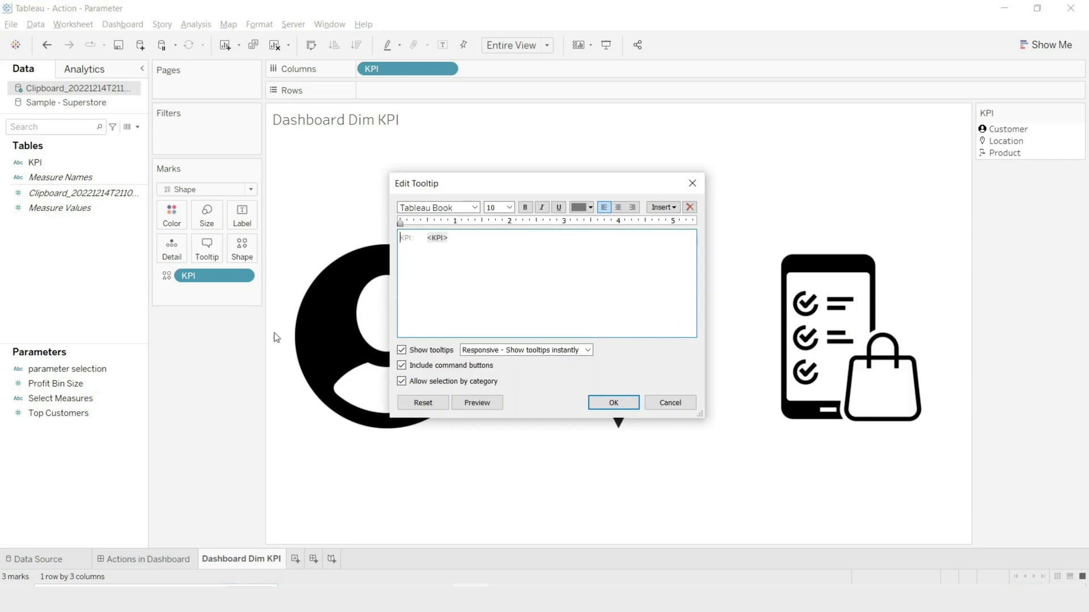
click(401, 350)
click(401, 365)
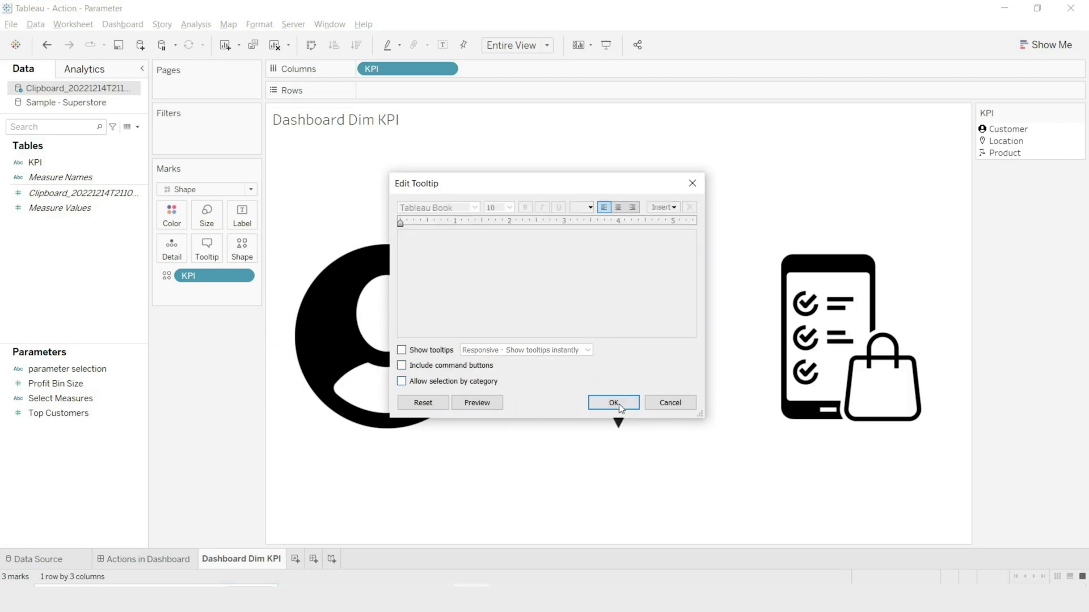
click(614, 403)
- Return to the Actions in Dashboard sheet and test selecting the customer icon
click(183, 567)
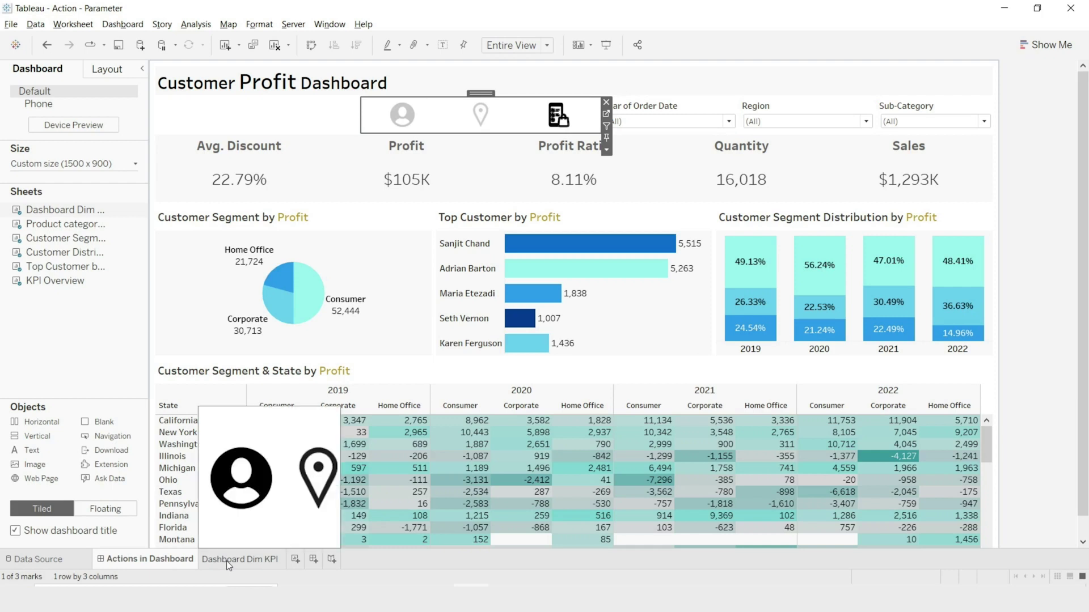
click(406, 121)
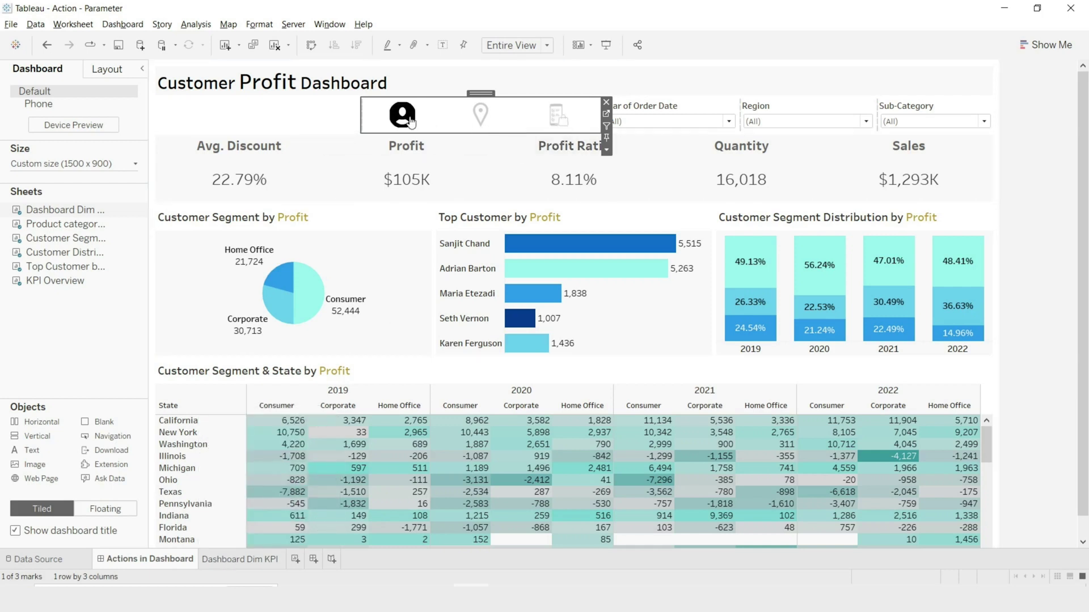
click(402, 116)
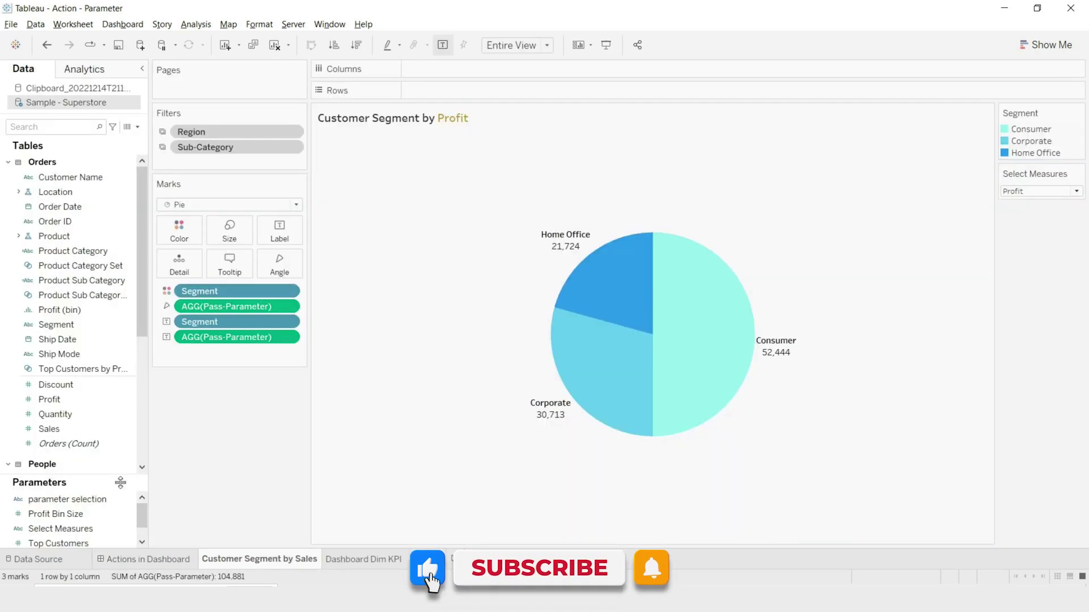
- Start a new parameter named Dynamic Dimension with data type String and a list of allowable values
click(137, 127)
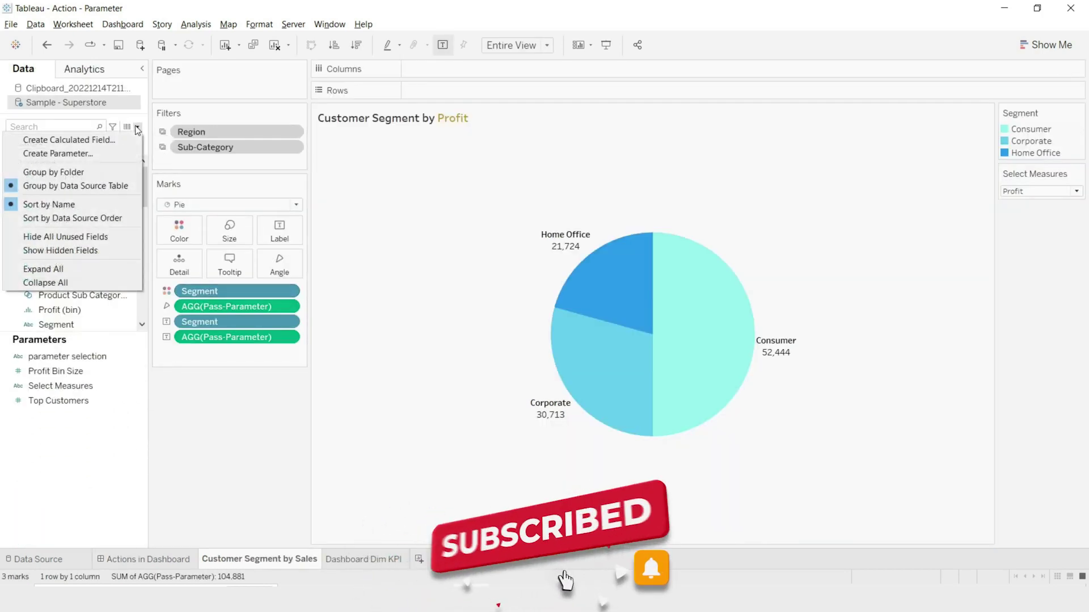
click(93, 153)
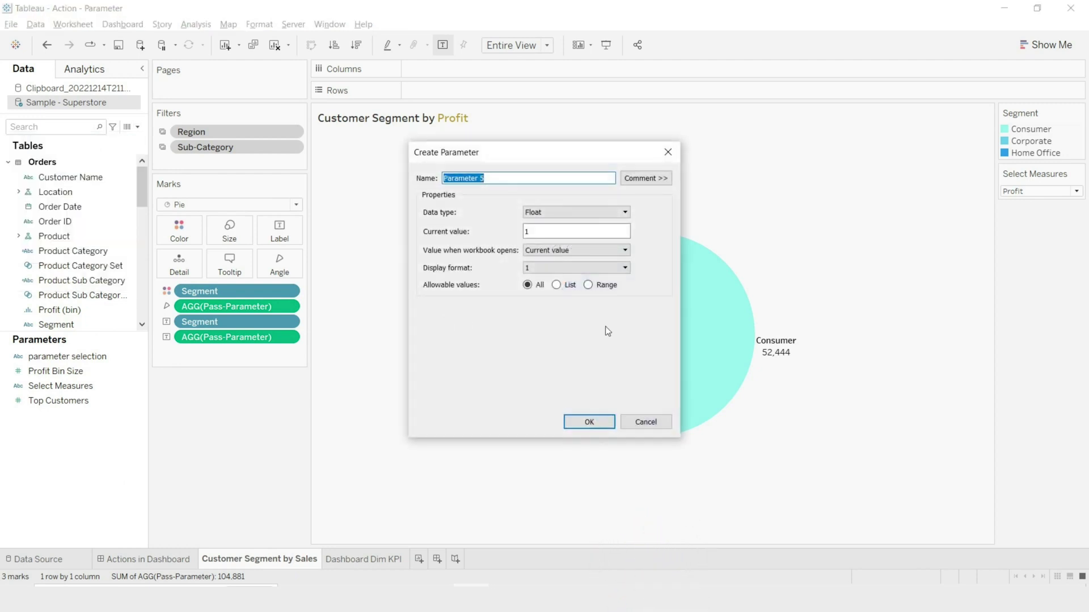
click(601, 212)
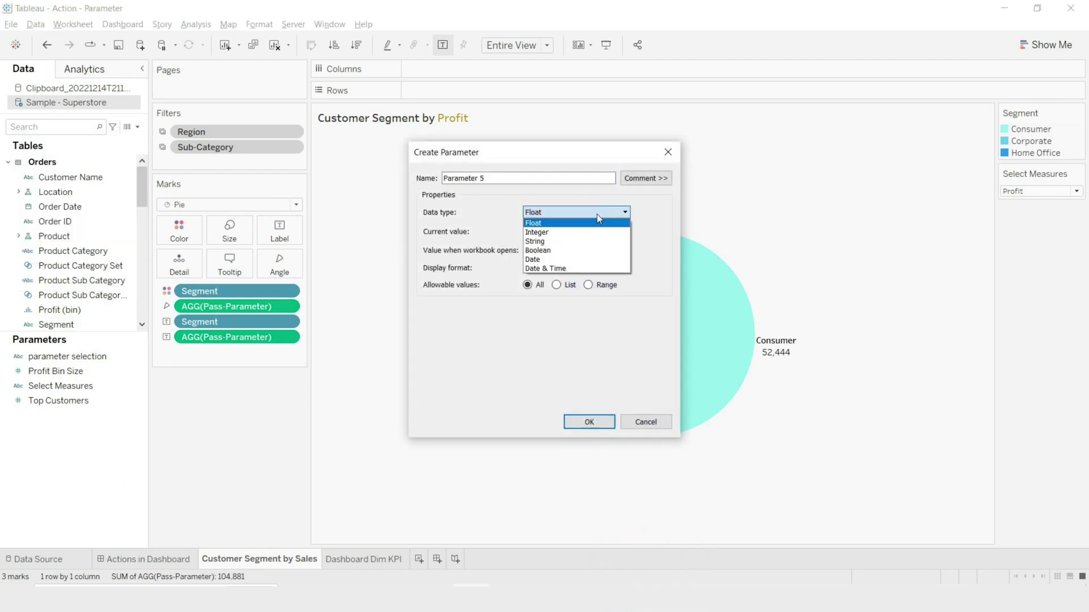
click(559, 243)
click(569, 284)
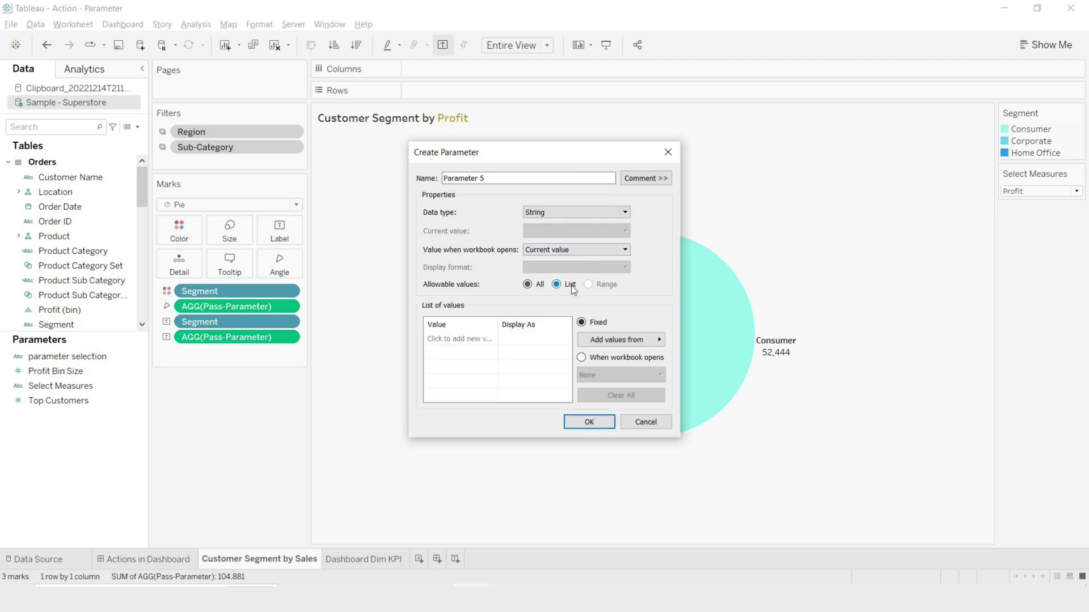
drag(510, 178, 349, 177)
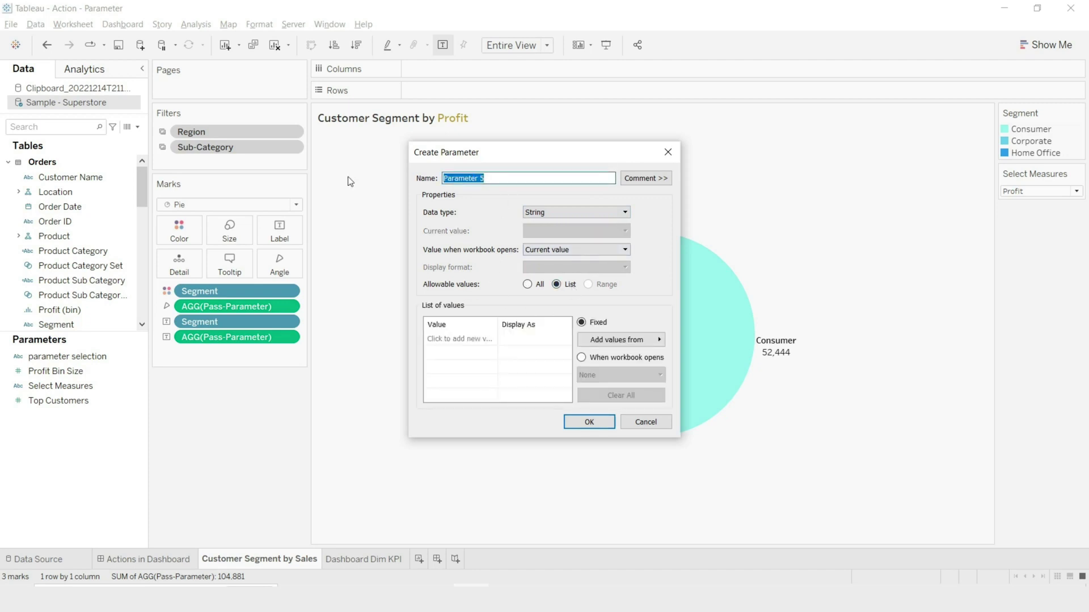
key(BackSpace)
text(Dynamic Dimension)
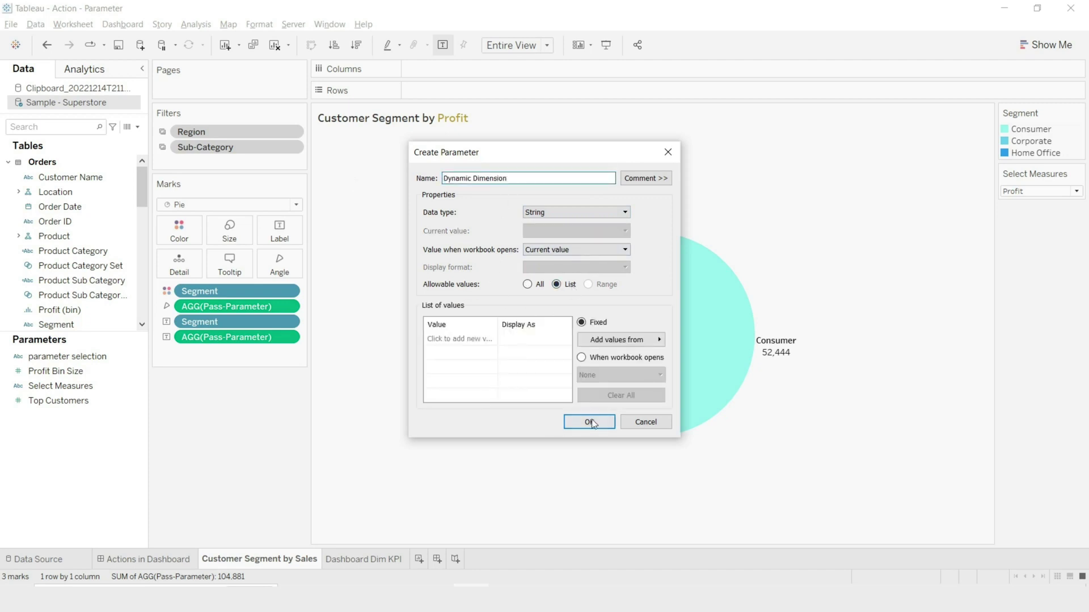
- Add Customer, Location and Product as the parameter's list values, save it, and set the Dynamic Dimension control to Product
click(464, 339)
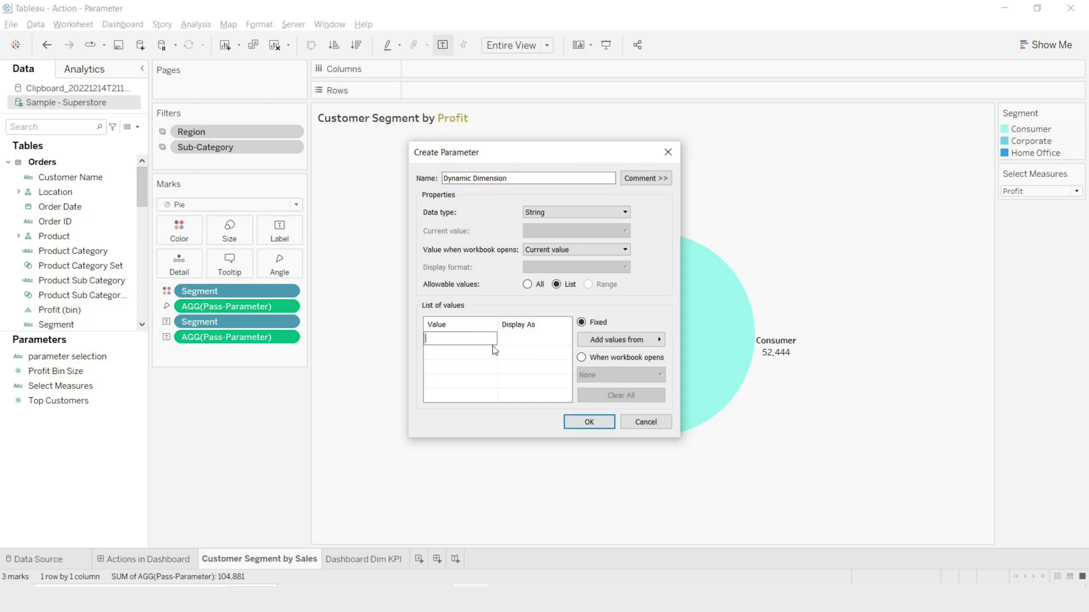
click(481, 350)
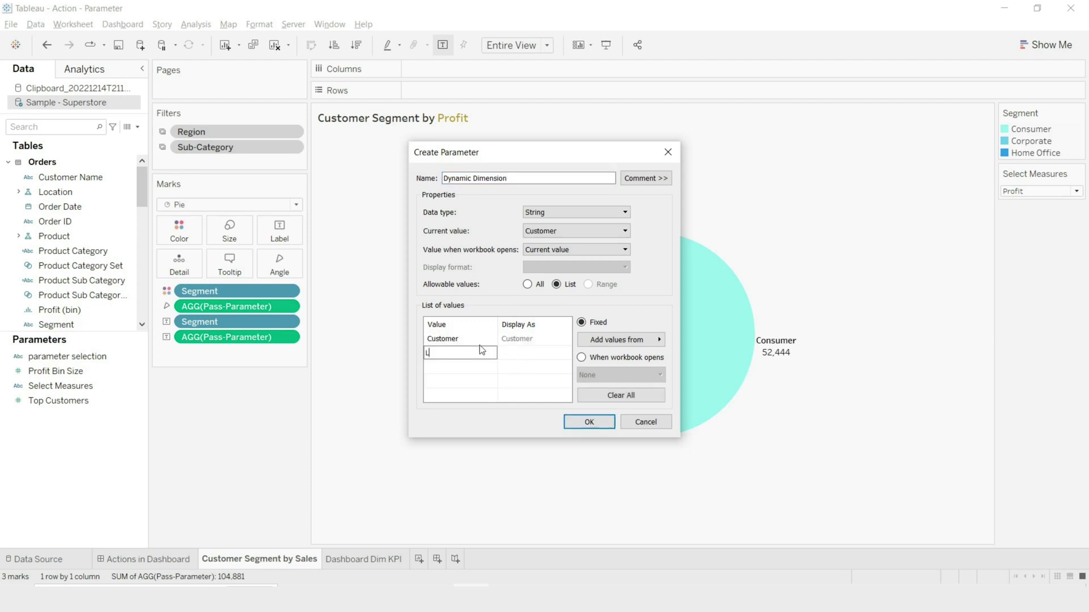
text(Location)
key(Return)
text(Product)
key(Return)
click(589, 422)
click(1071, 230)
click(1020, 265)
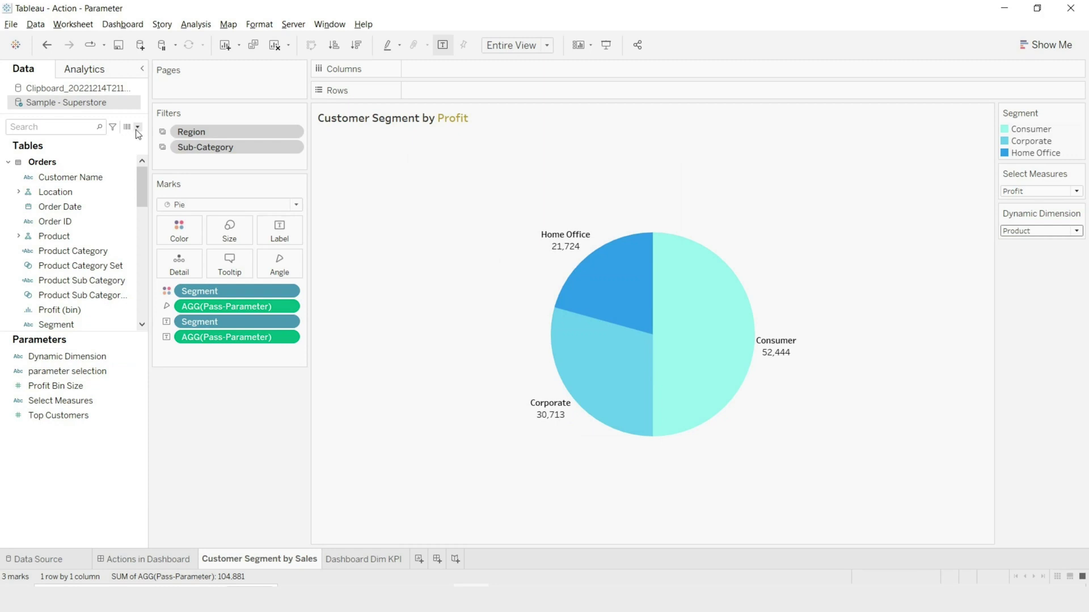
- Create a calculated field named Pass-Dim and begin its formula with CASE [Dynamic Dimension]
click(137, 128)
click(108, 144)
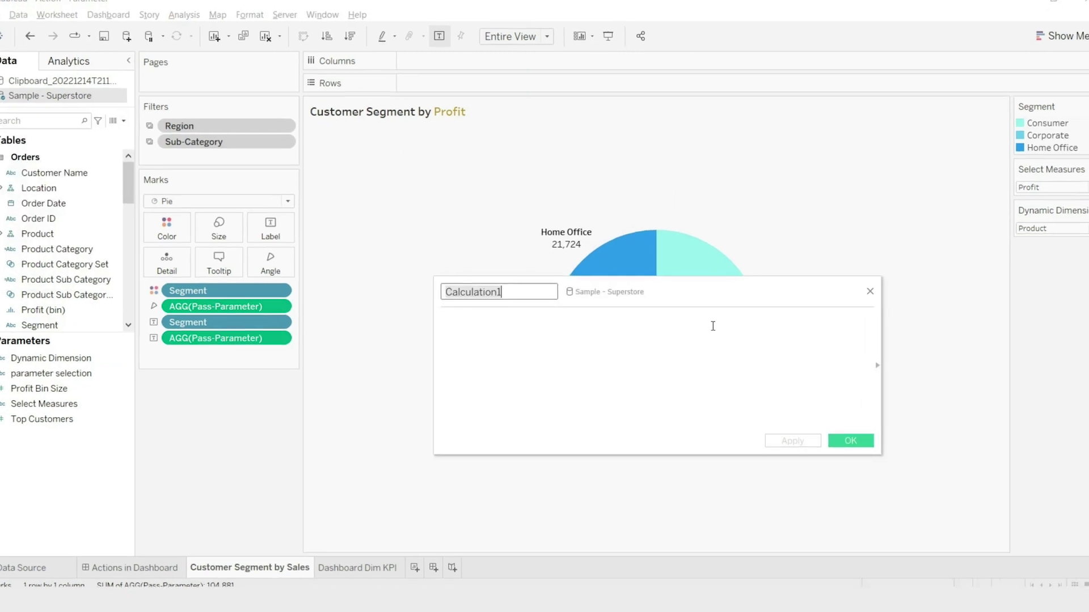
text(Pass-Dim)
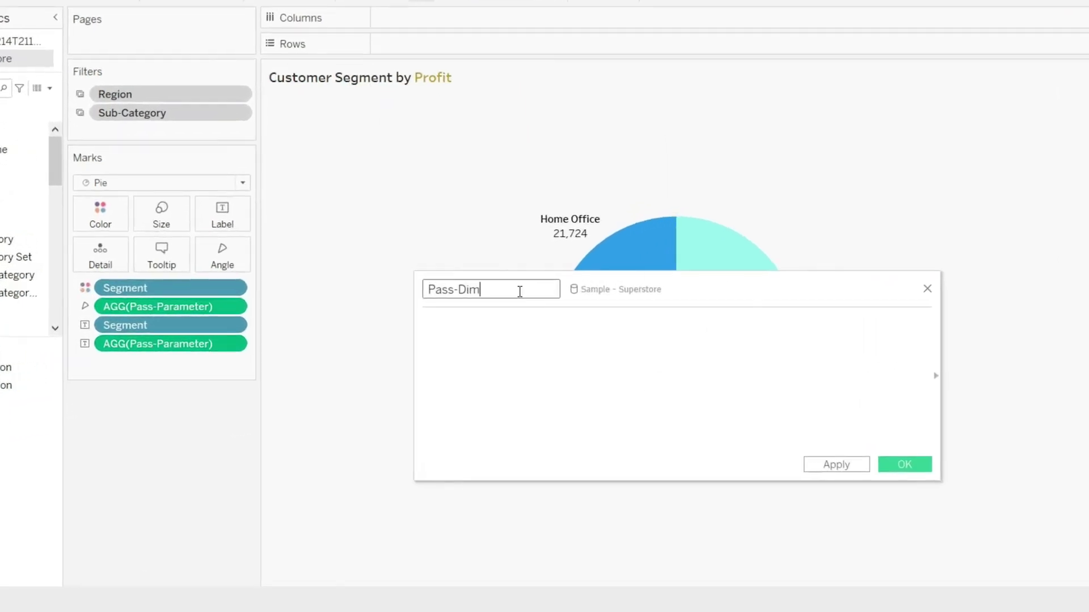
click(536, 353)
text(cas)
key(Return)
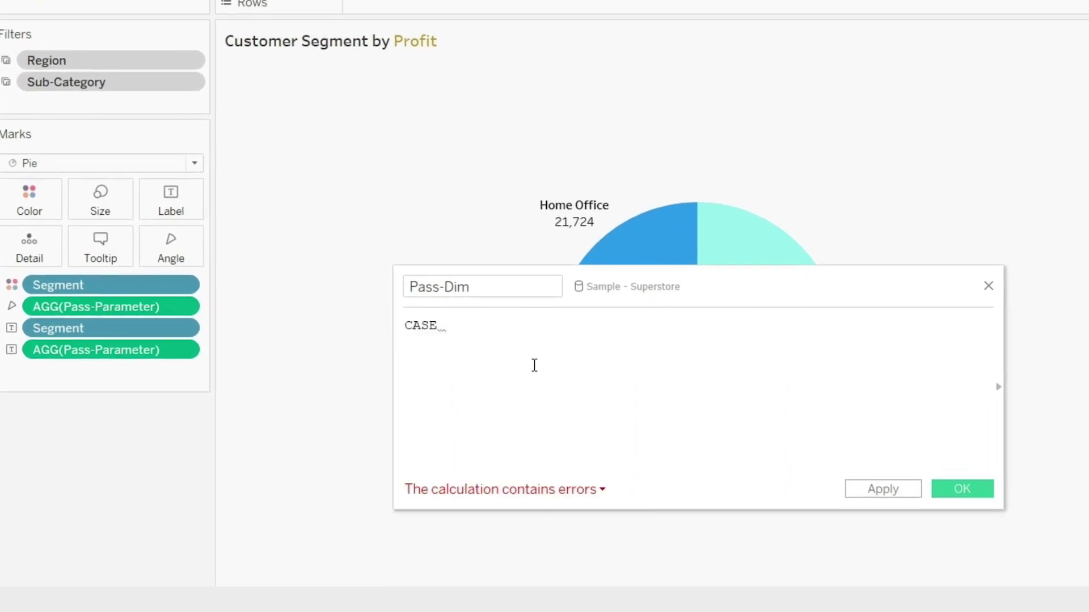
text(dyn)
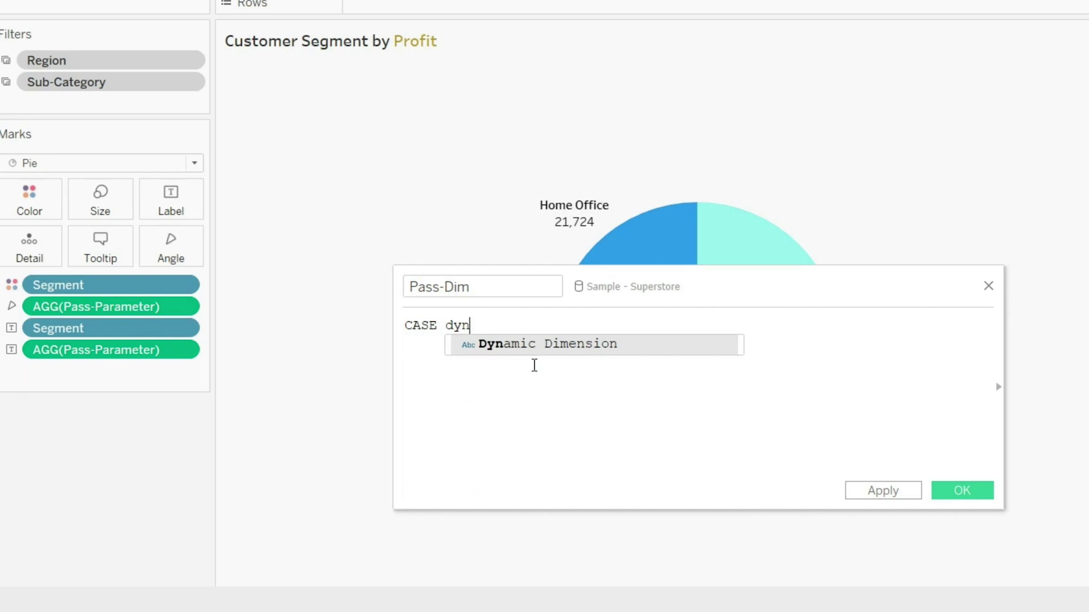
key(Return)
- Add CASE branches returning [Segment] when the value is "Customer" and [Region] when it is "Location"
text(when )
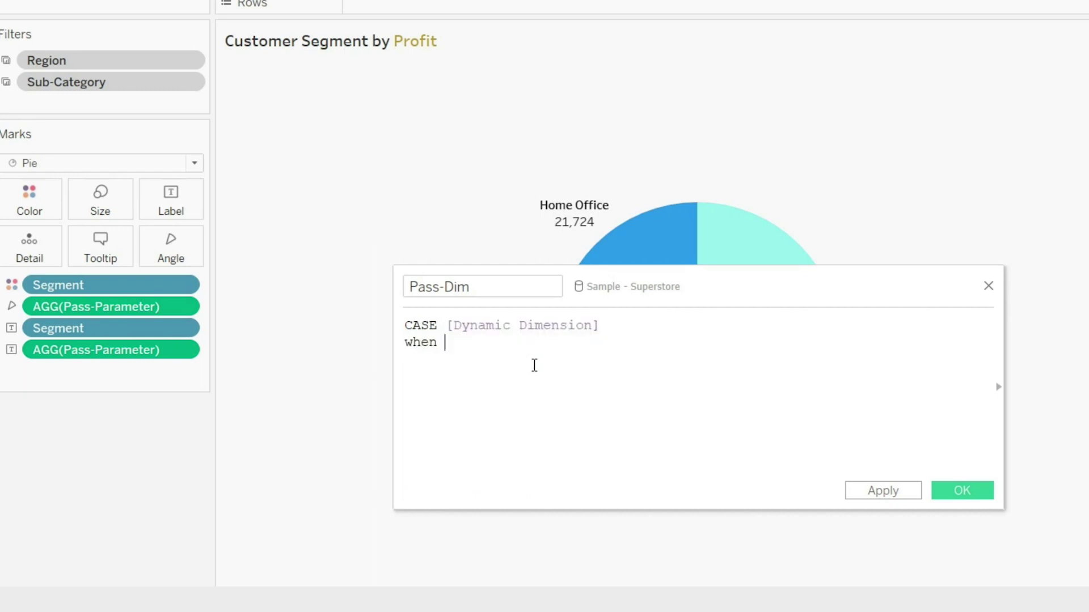
text("Customer" then )
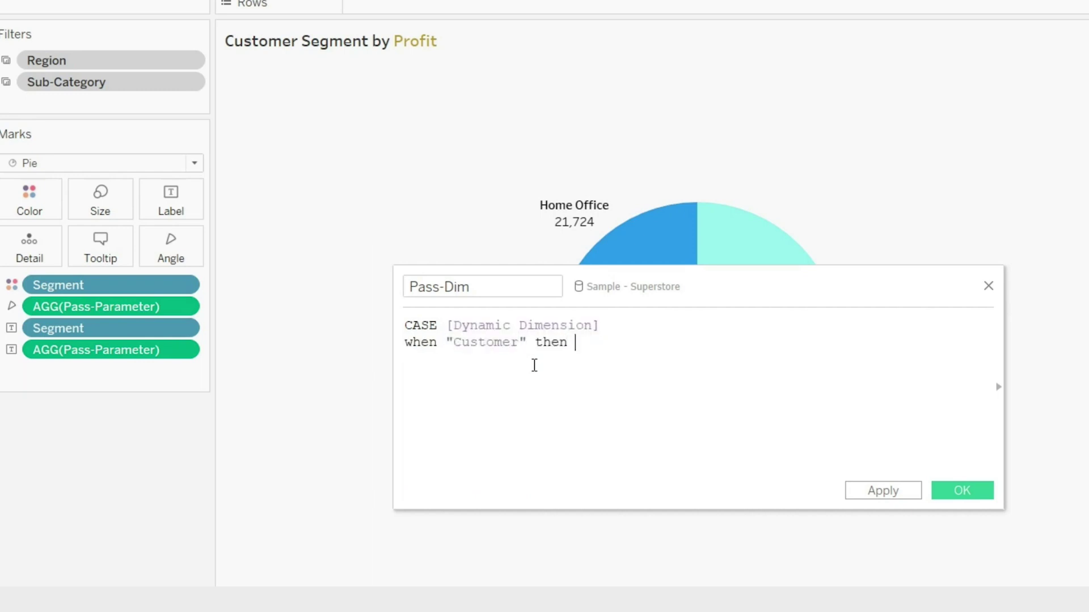
text(segme)
key(Return)
key(Return)
text(when)
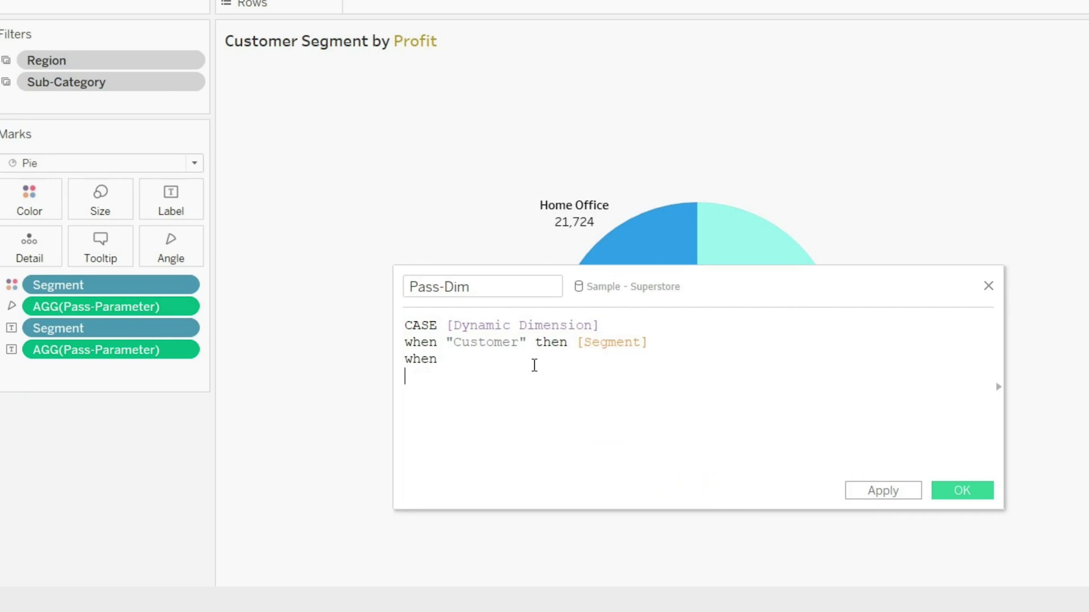
key(BackSpace)
text("")
text(Location" then )
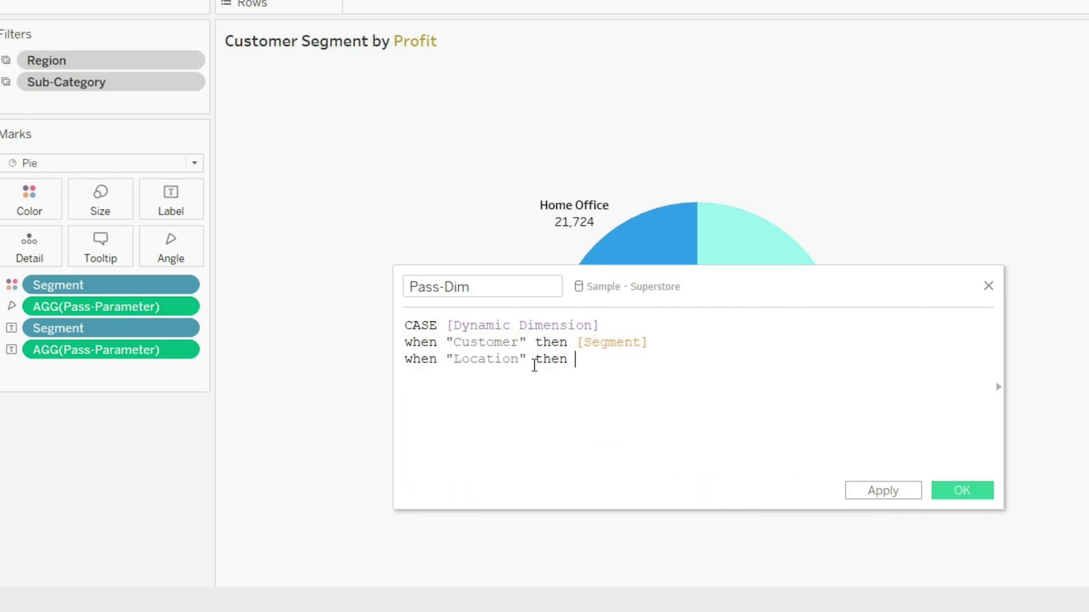
text(regi)
key(Return)
key(Return)
- Add a branch returning [Category] when the value is "Product", close the formula with END, and save the Pass-Dim field
text(wh)
key(Return)
text("Product" then ca)
key(Return)
key(Return)
text(en)
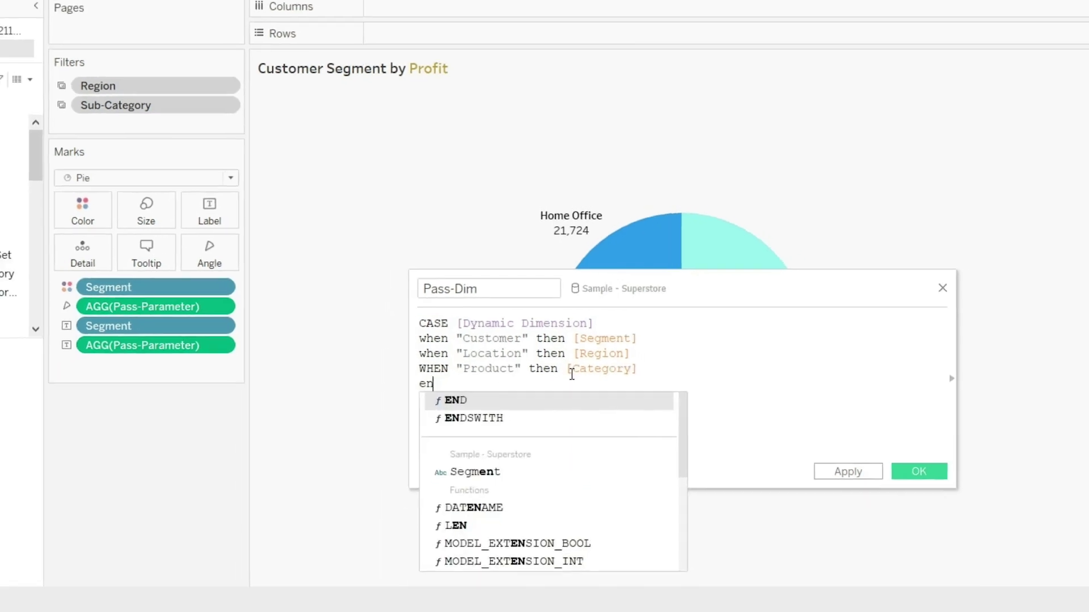
key(Return)
click(918, 471)
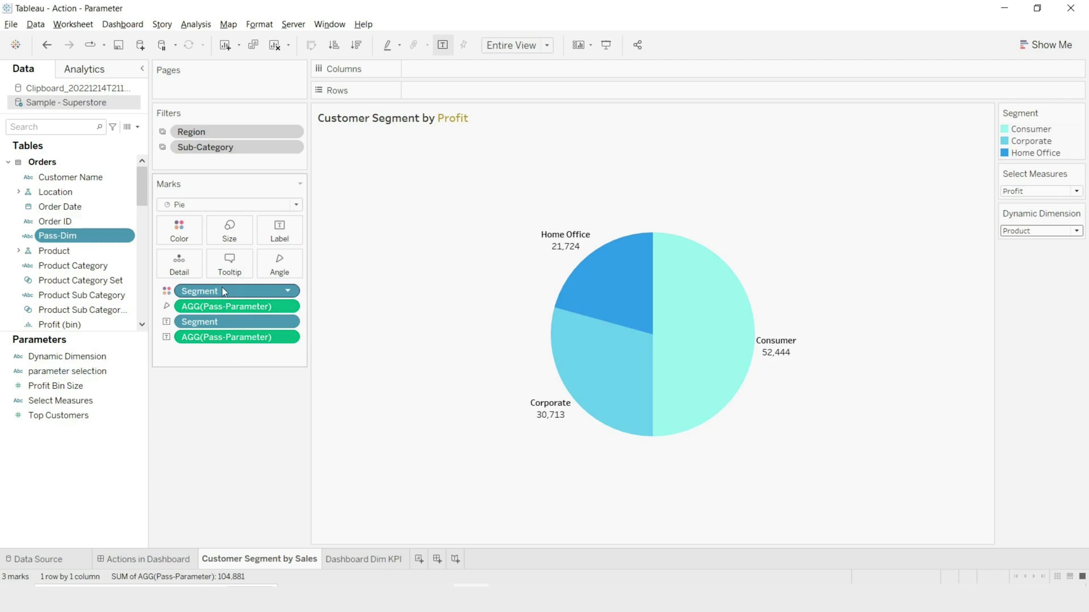
- Replace Segment with Pass-Dim on both the color and the label of the pie chart
drag(67, 241, 222, 294)
drag(62, 235, 236, 321)
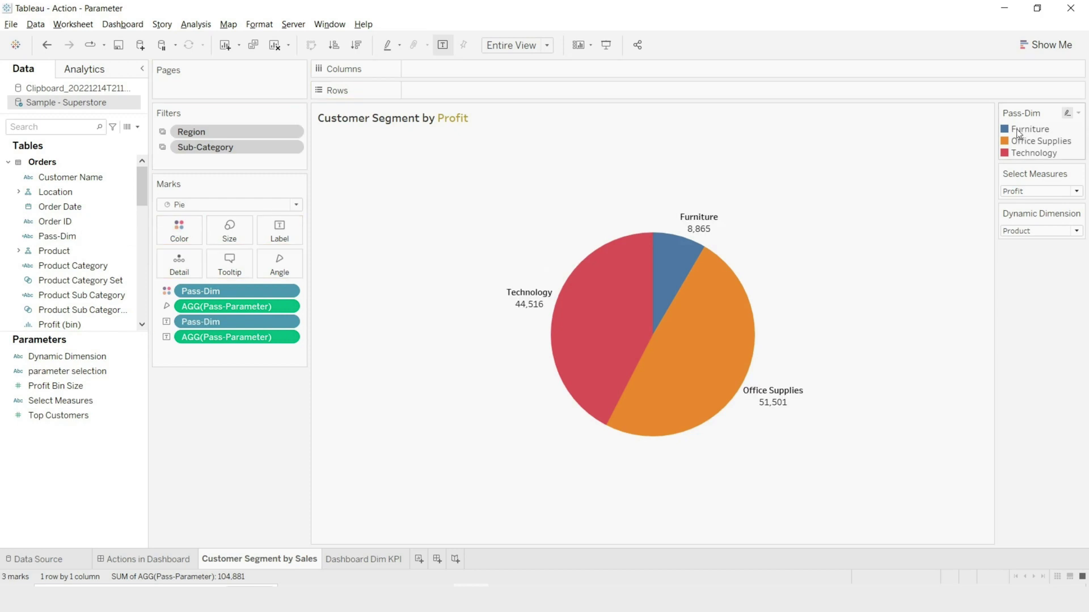
- Assign the Lightning Water color palette to the Pass-Dim values
double_click(1019, 134)
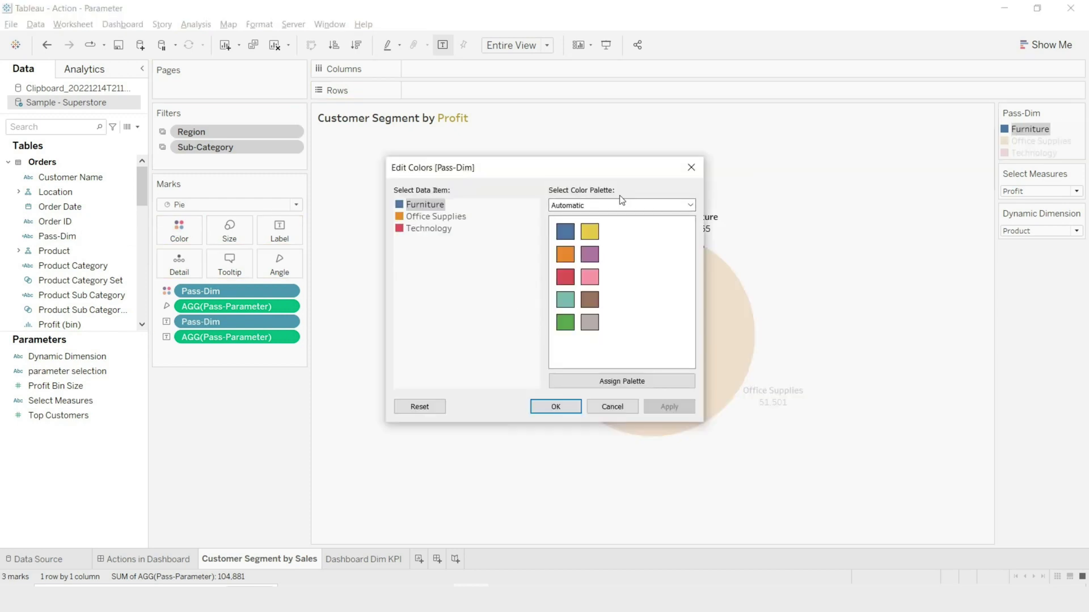
click(619, 205)
scroll(612, 440, down, 3)
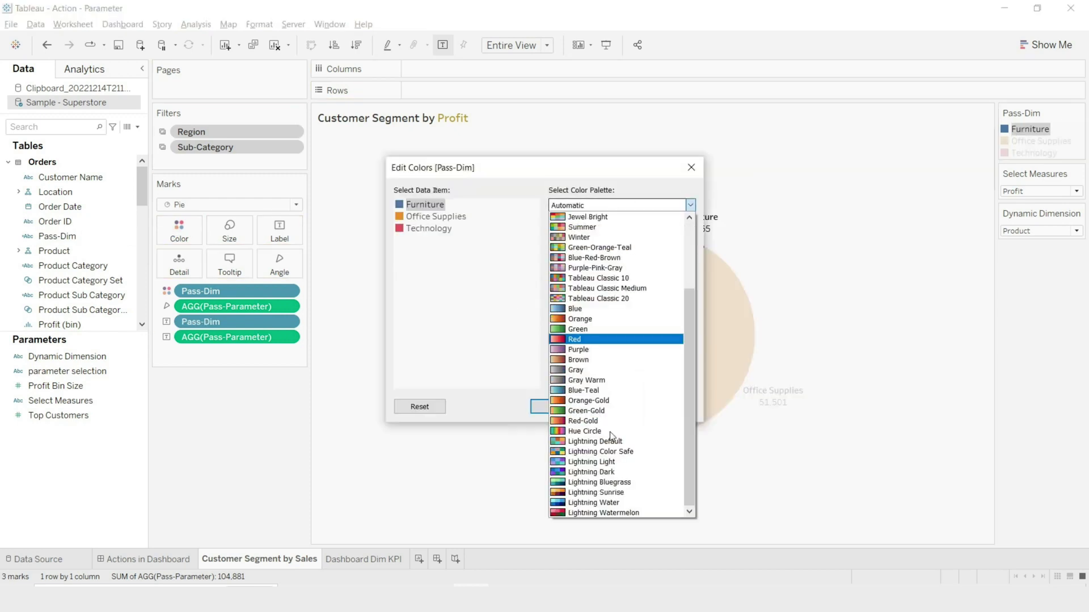
click(616, 508)
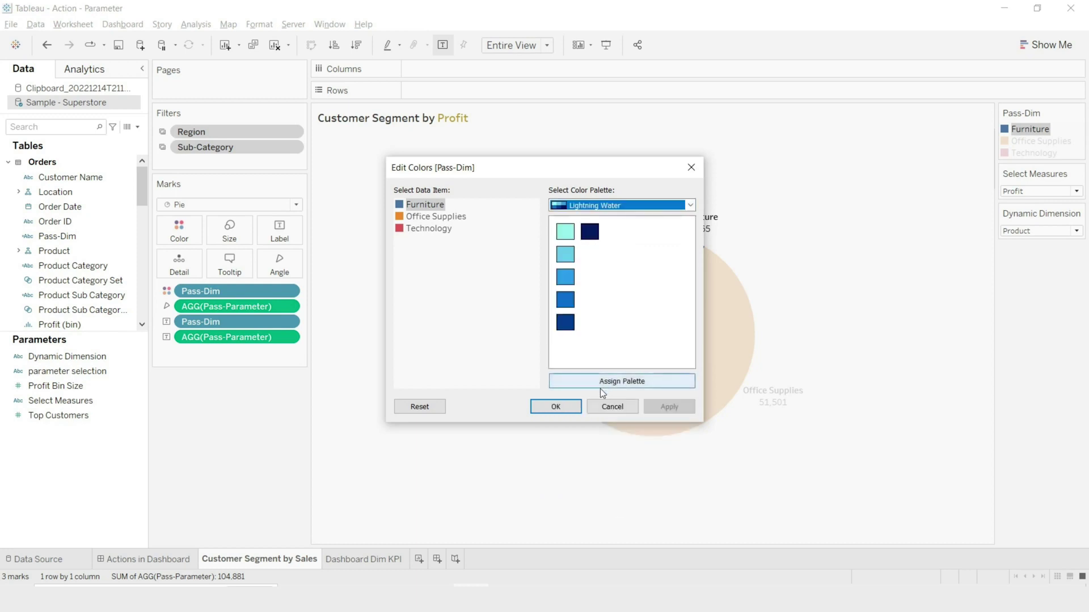
click(602, 386)
click(669, 407)
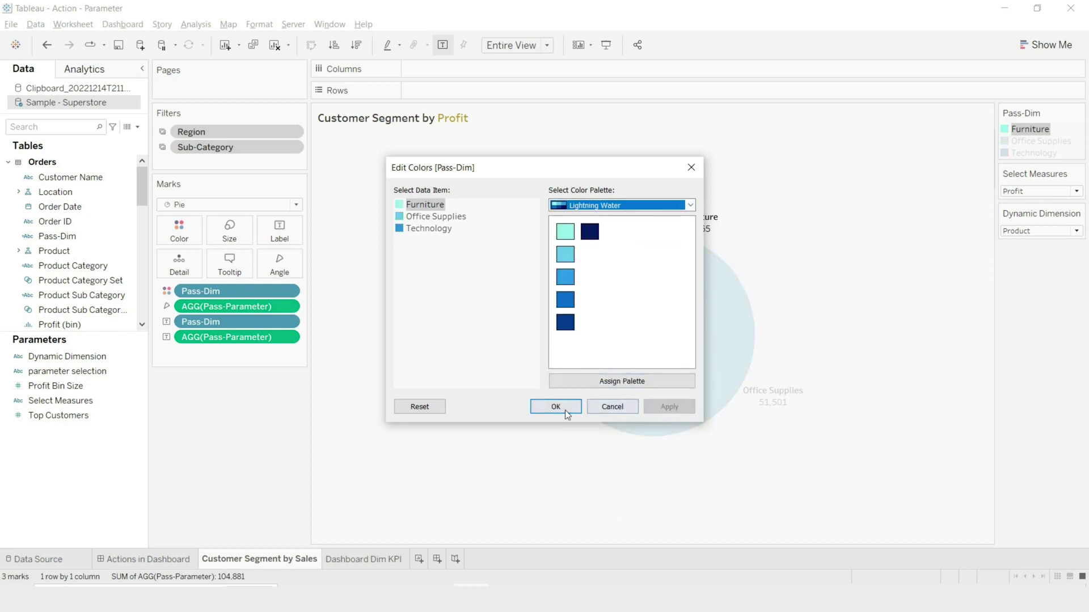
click(559, 408)
- Check the pie chart with Dynamic Dimension switched to Customer, Location and back to Product
click(1046, 230)
click(1038, 243)
click(1039, 229)
click(1035, 254)
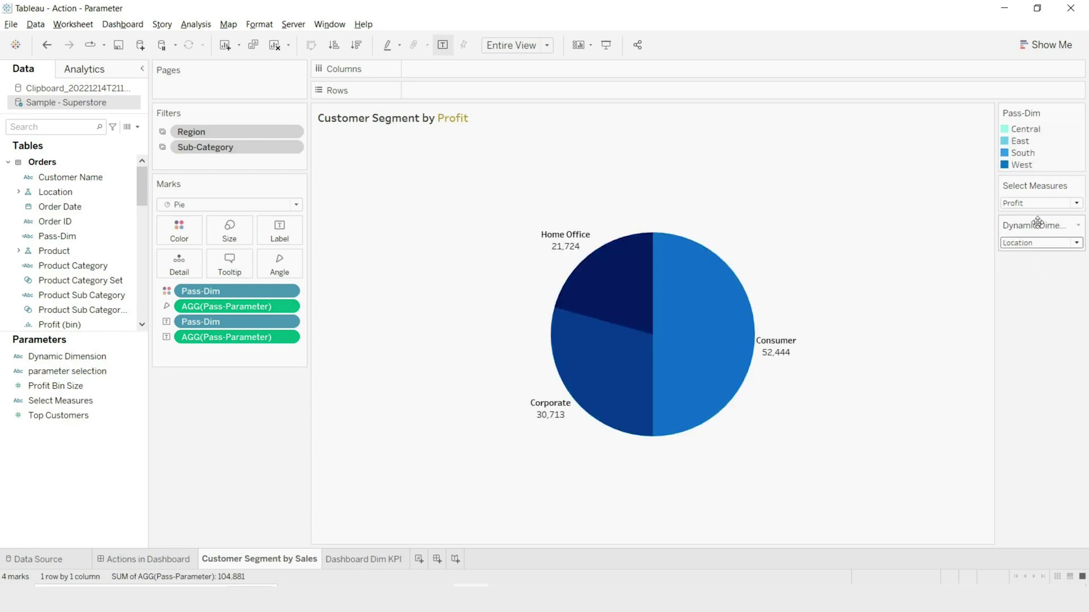
click(1030, 244)
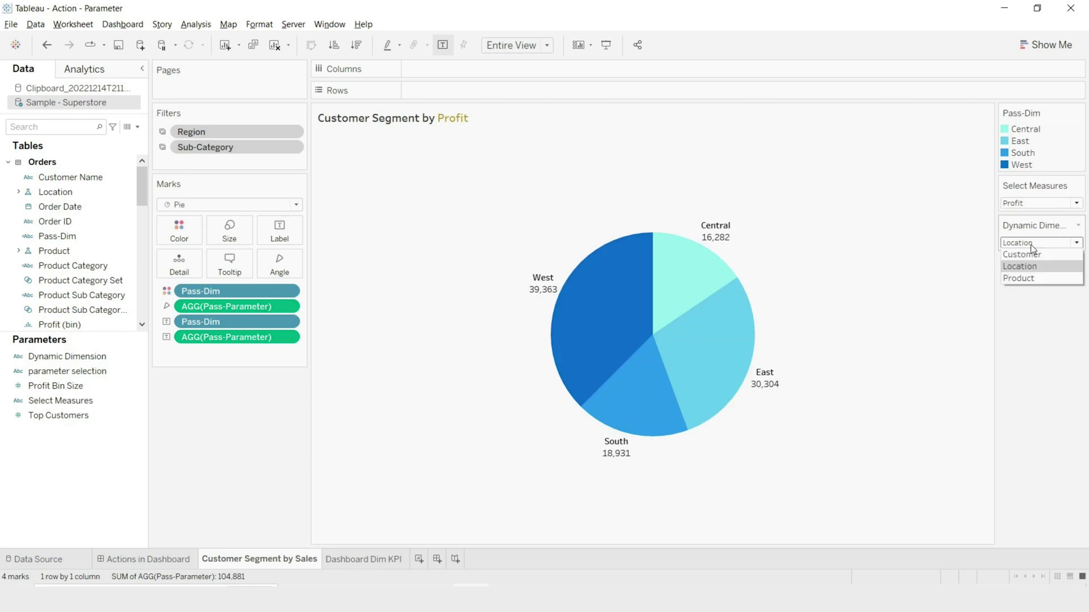
click(1026, 275)
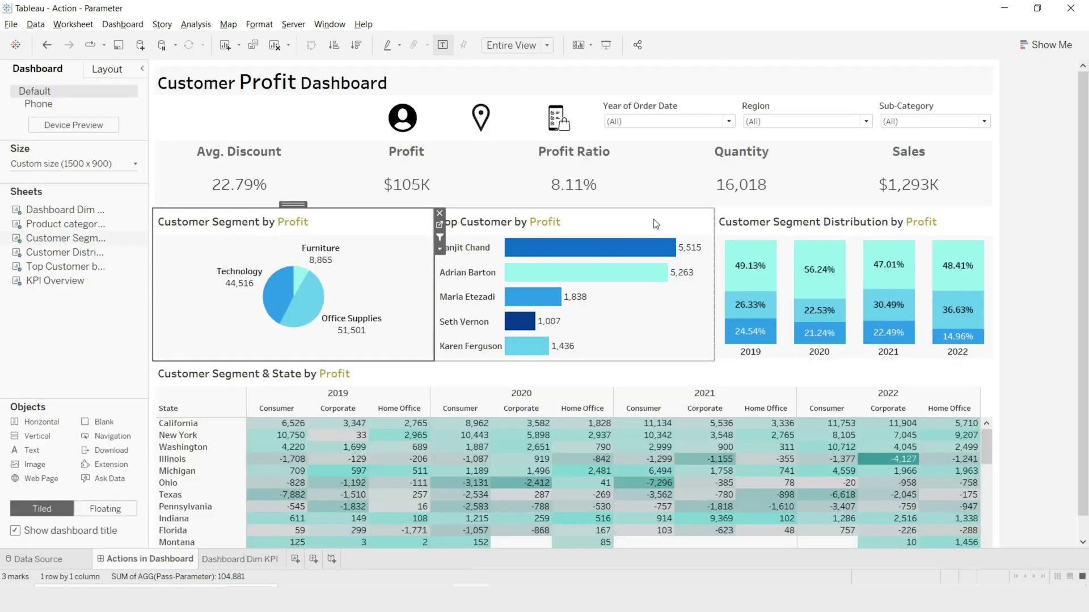
- Replace Segment with Pass-Dim on the columns of the Customer Segment & State sheet
click(989, 391)
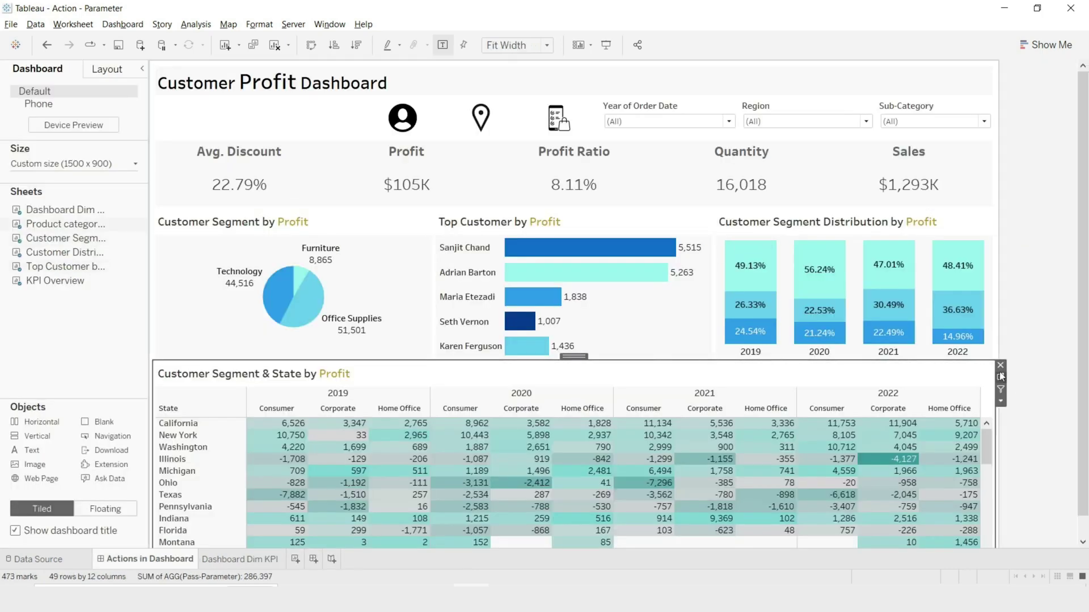
click(1002, 378)
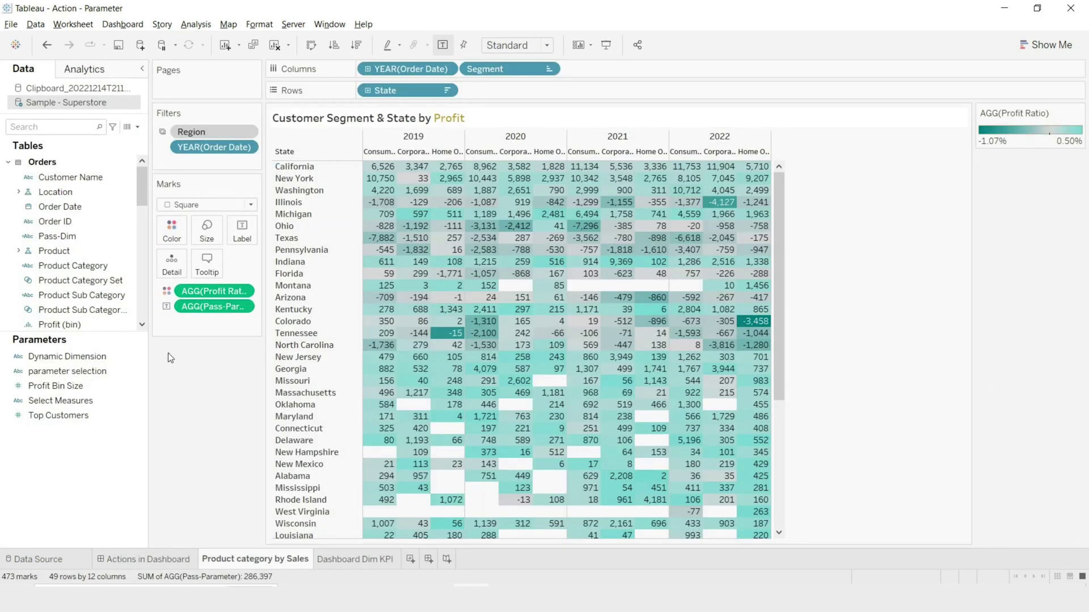
text(pas)
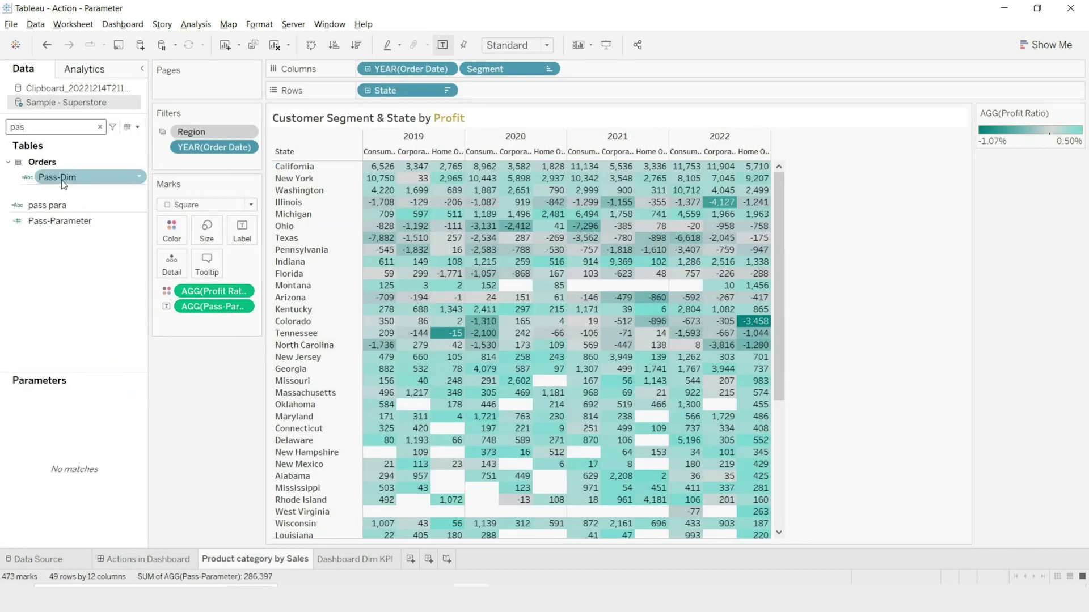
drag(62, 181, 492, 71)
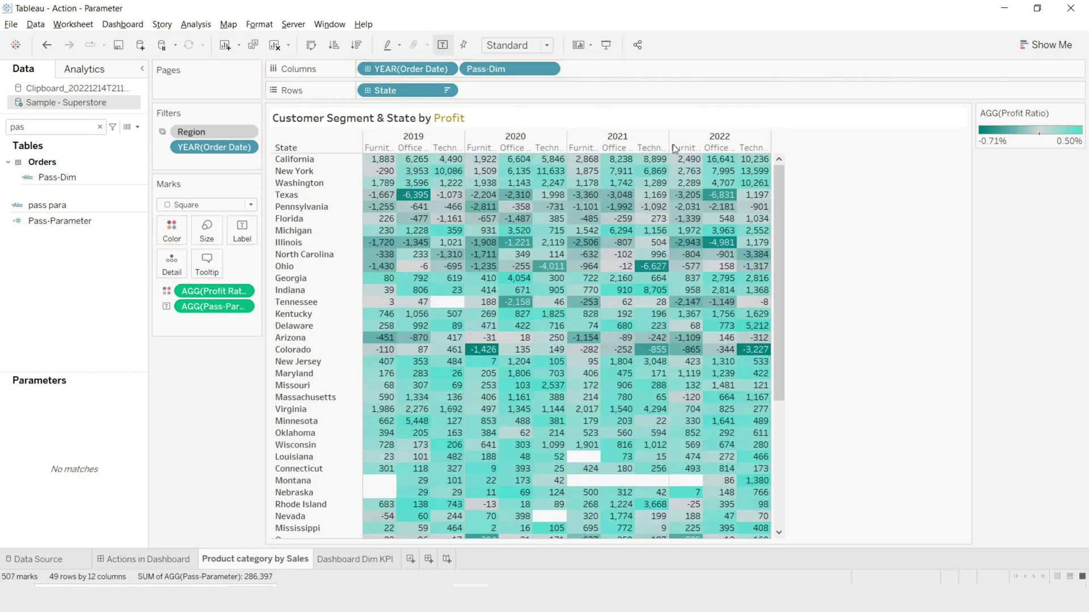
- Replace Segment with Pass-Dim on the color of the Customer Segment Distribution bar chart
click(158, 558)
click(958, 228)
click(1000, 227)
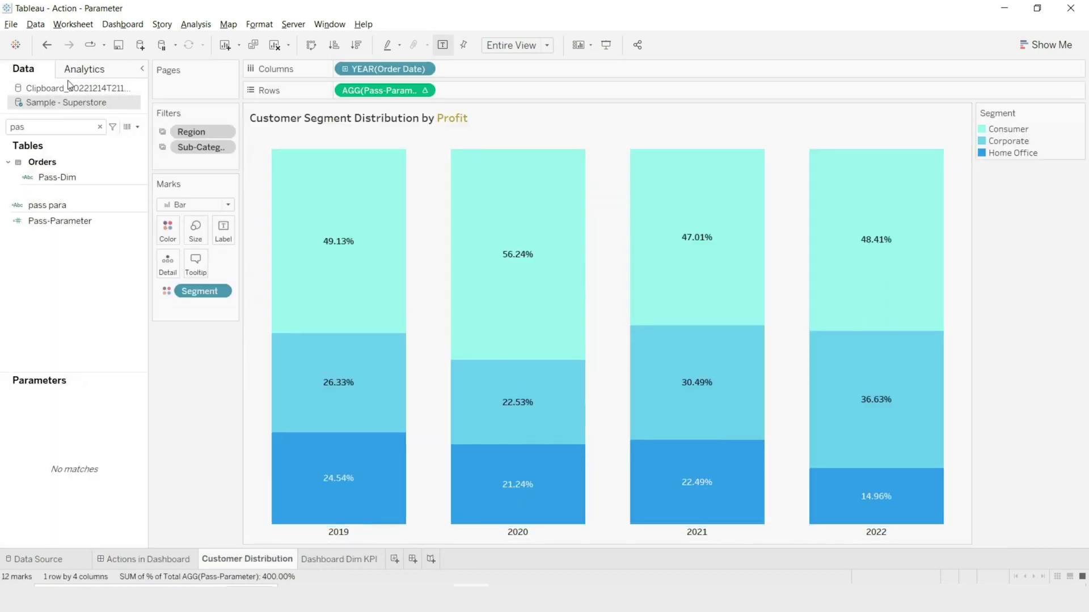
drag(59, 176, 192, 294)
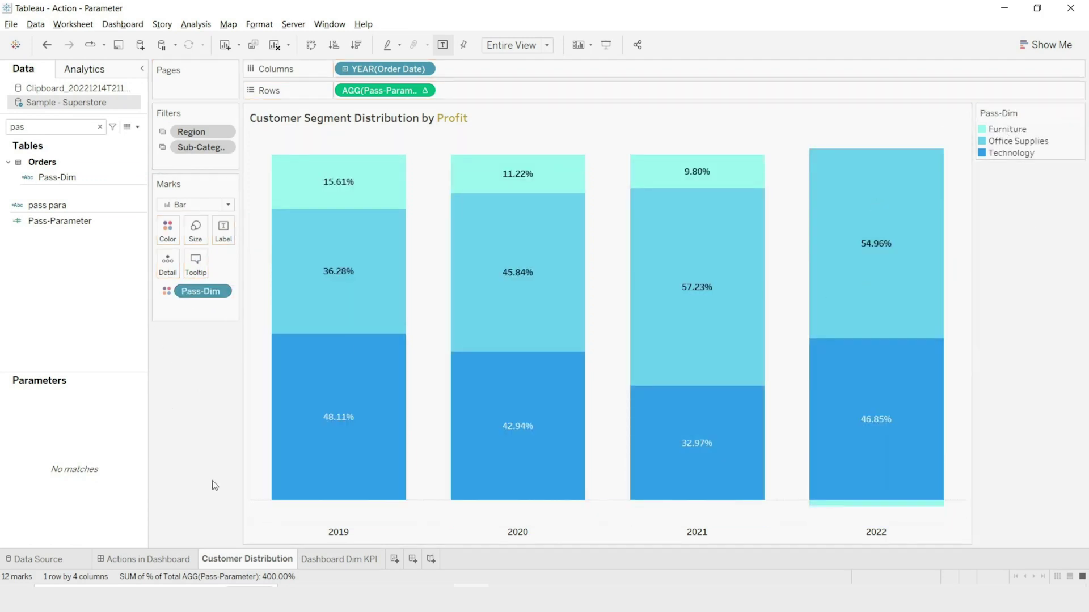
- Duplicate Pass-Dim from the Top Customer sheet and make the copy's "Customer" branch return [Customer Name]
click(162, 562)
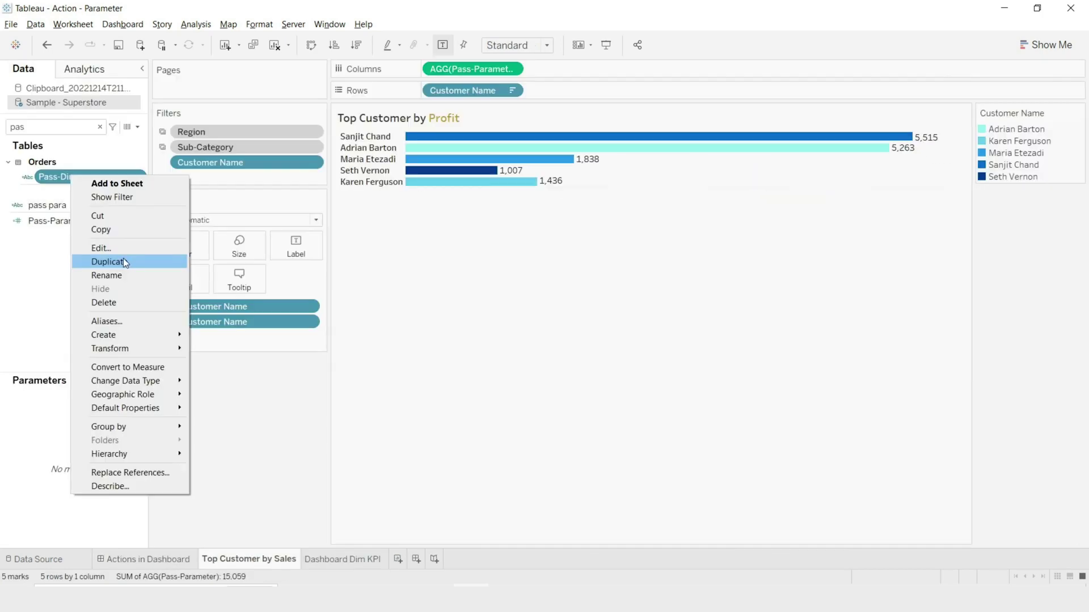
click(124, 258)
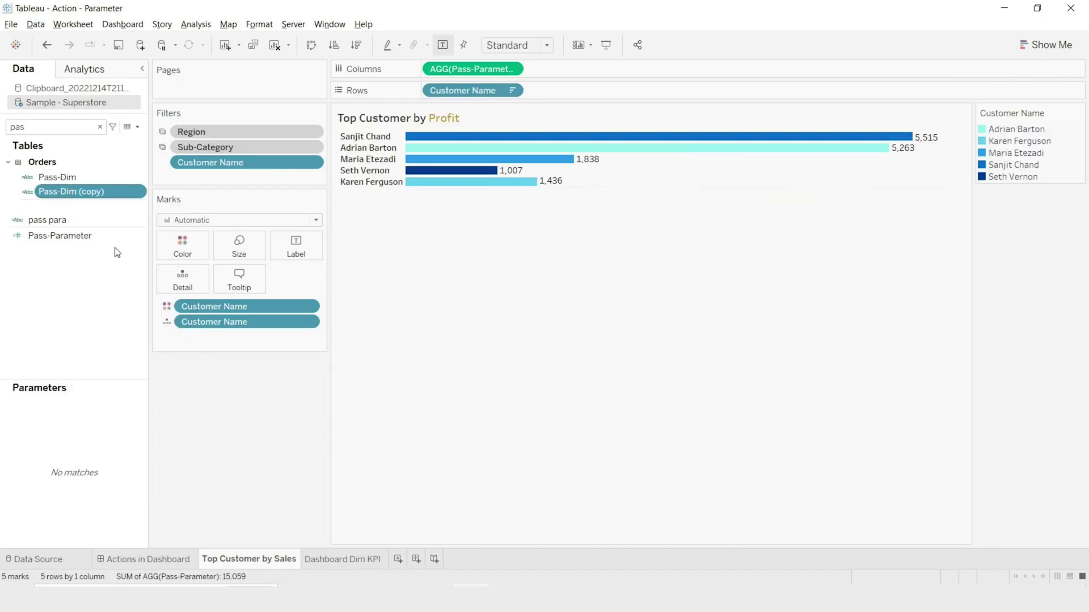
right_click(108, 196)
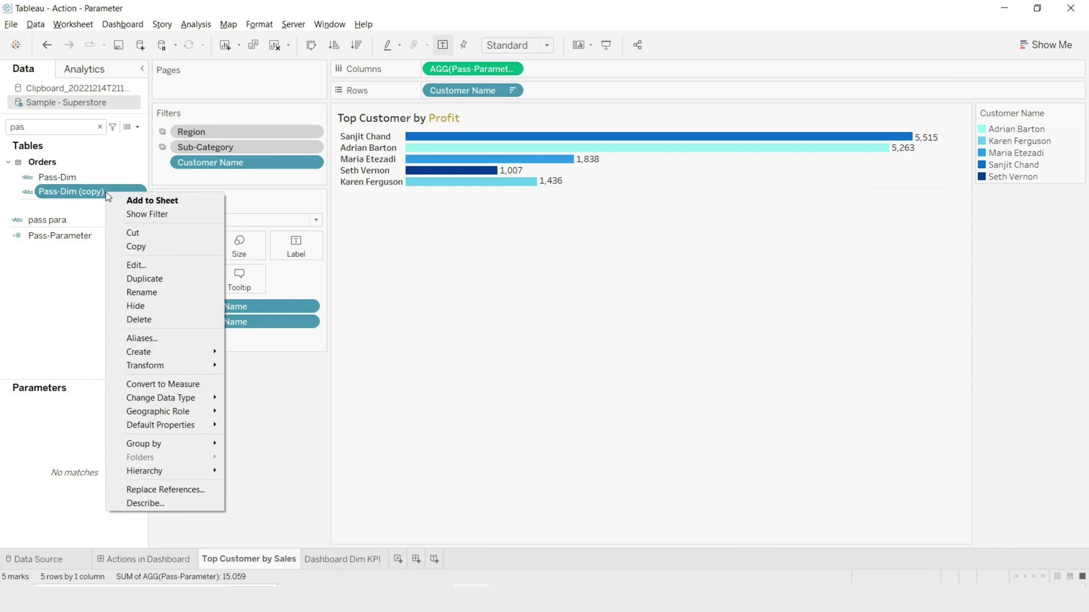
click(147, 265)
click(618, 332)
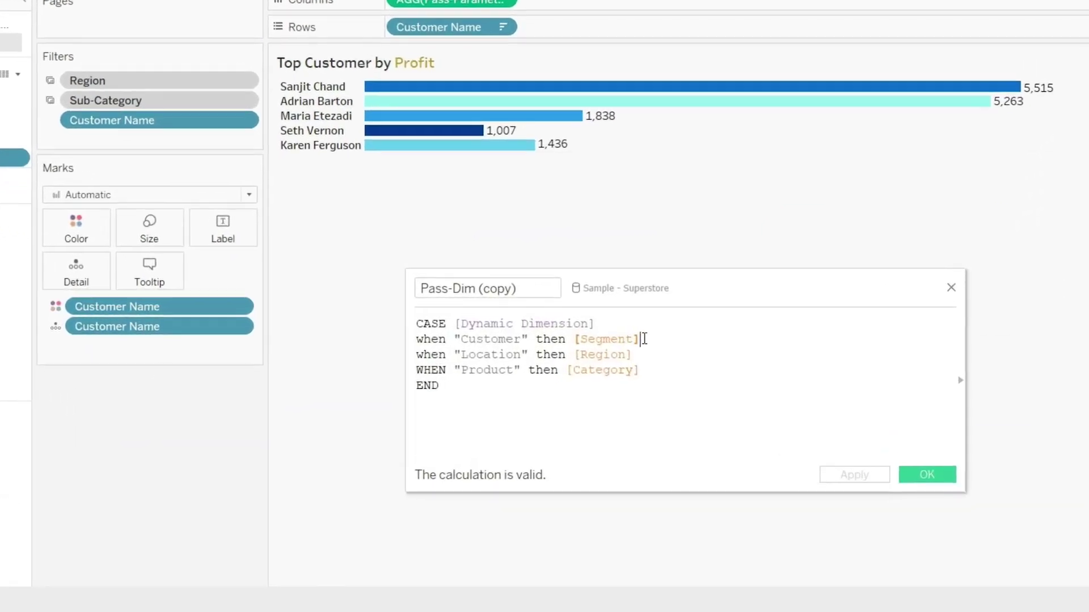
drag(644, 338, 575, 339)
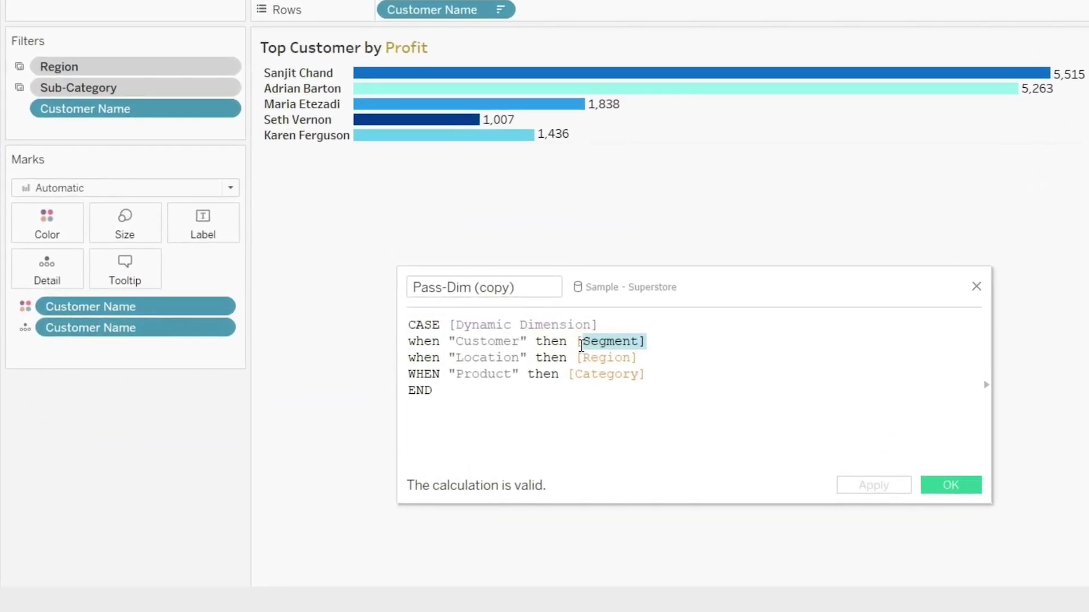
text(cus)
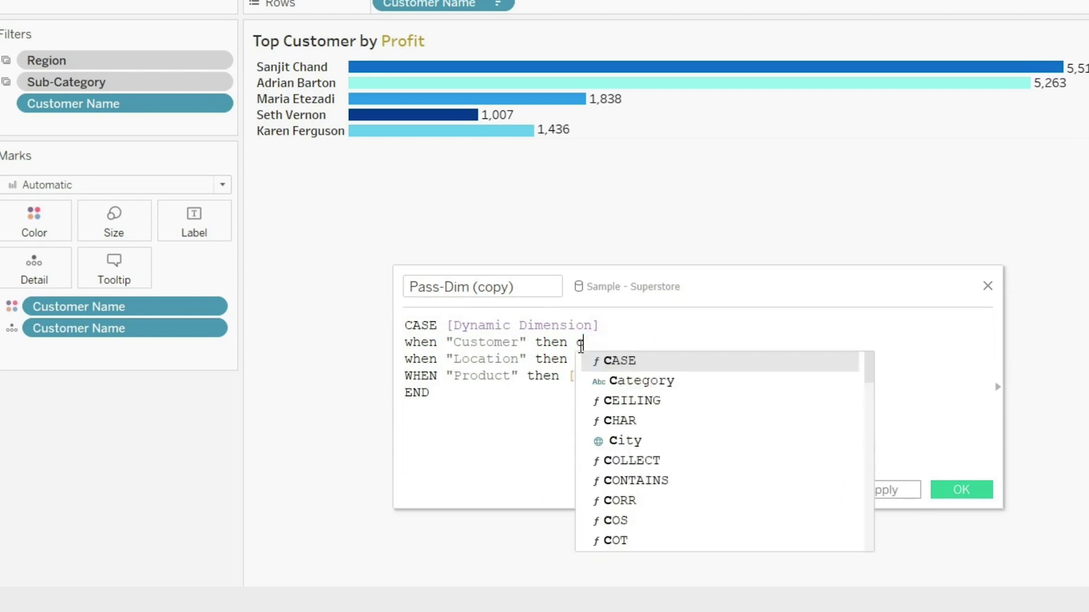
key(Return)
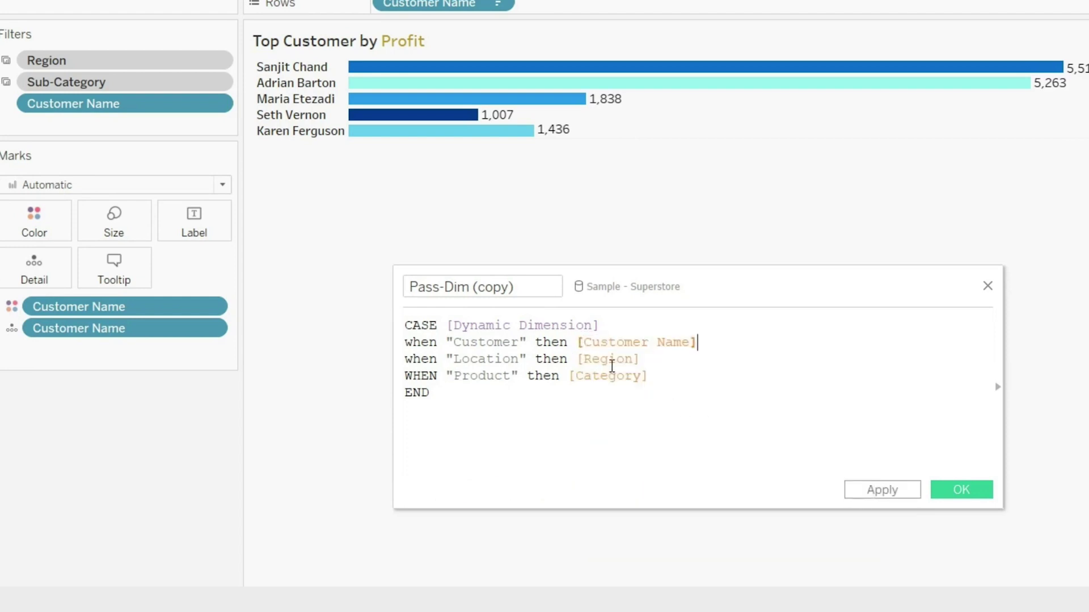
- Make the "Location" branch of the Pass-Dim copy return [State] instead of [Region]
drag(650, 357, 581, 363)
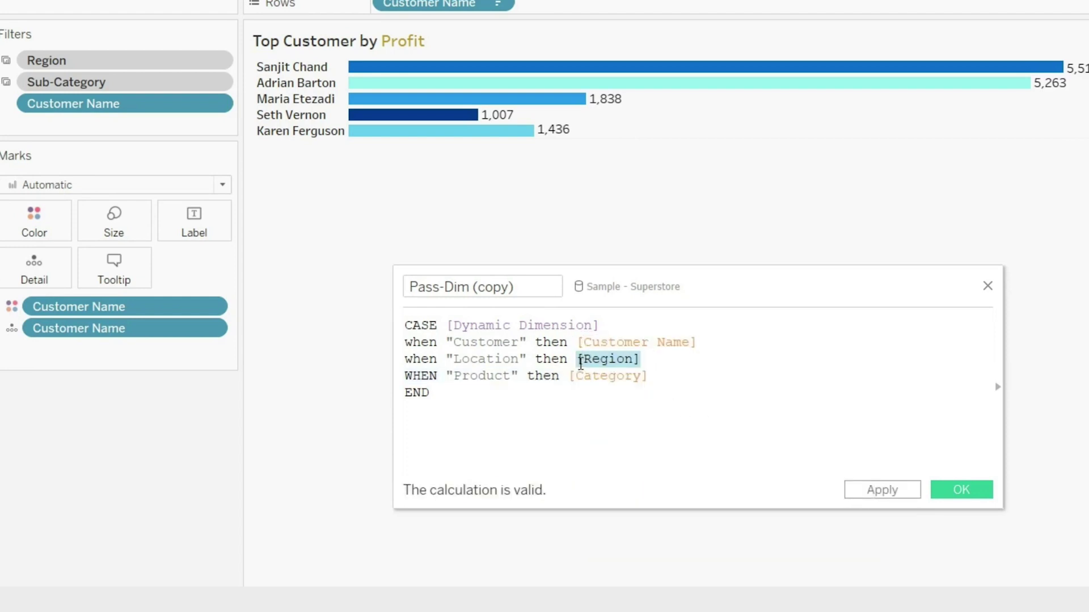
key(BackSpace)
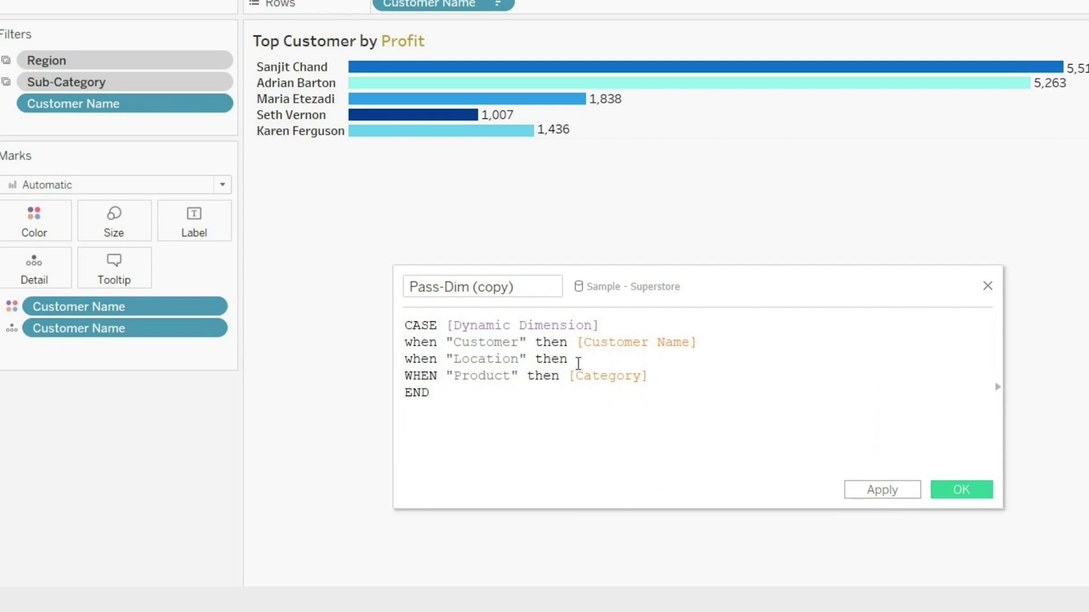
text(sta)
key(Down)
key(Return)
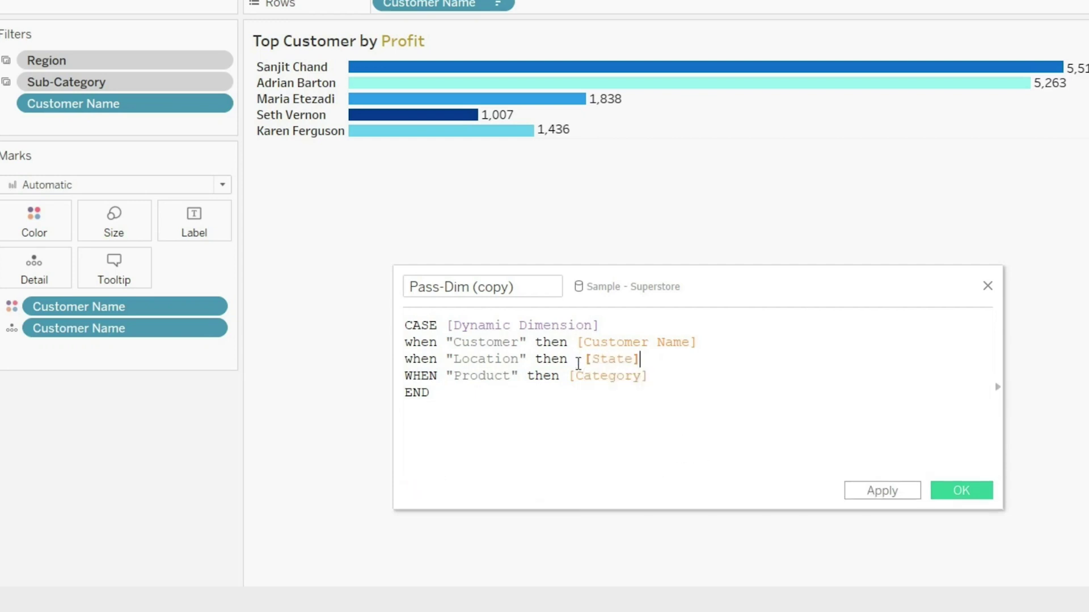
- Make the "Product" branch of the Pass-Dim copy return [Sub-Category] and save the calculation
drag(650, 376, 571, 384)
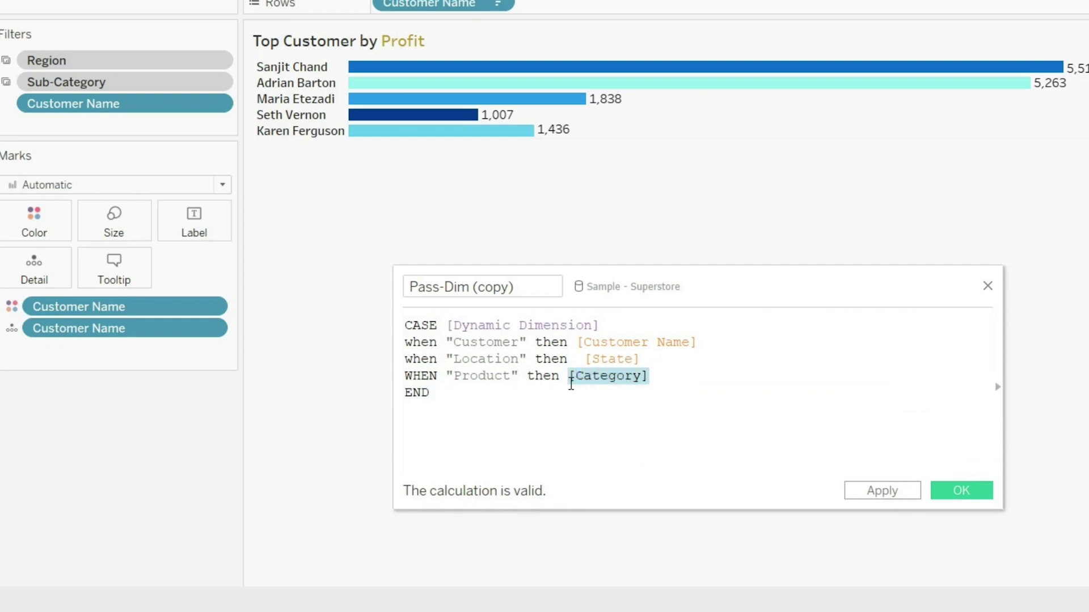
text(su)
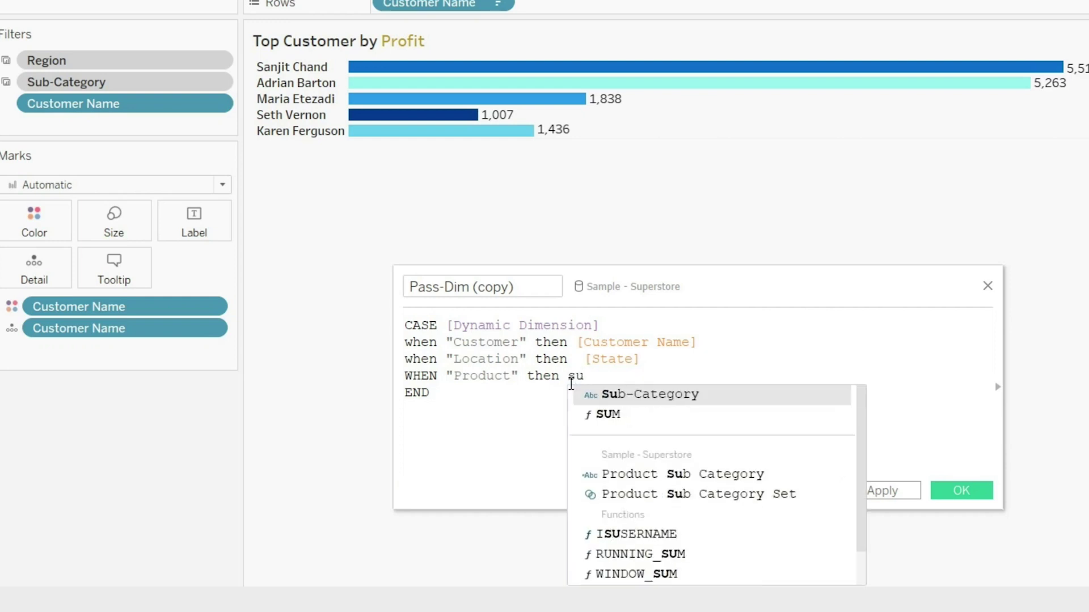
key(Return)
click(888, 493)
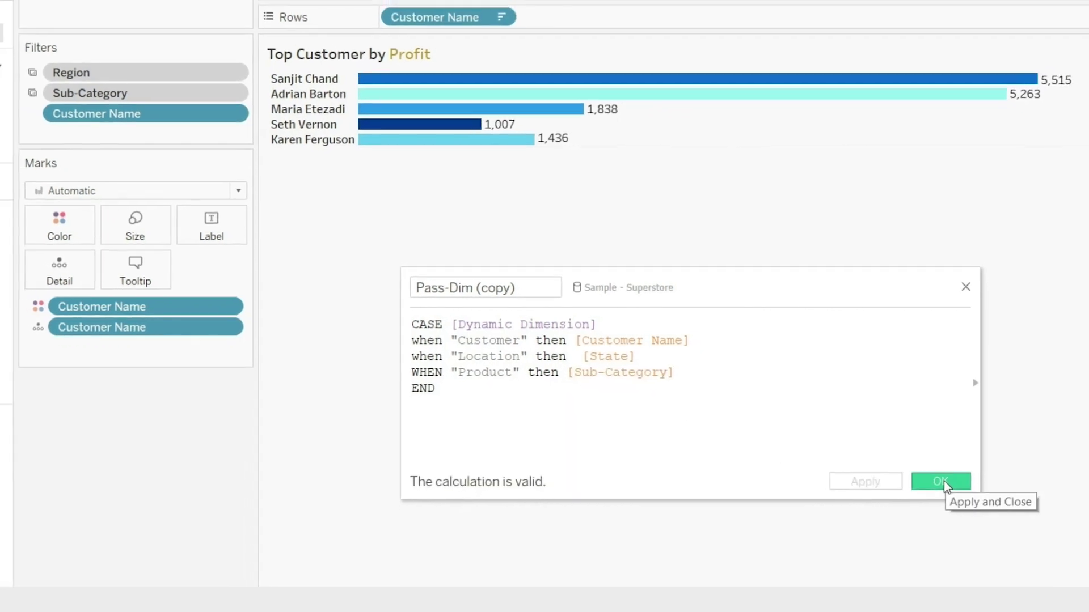
click(962, 491)
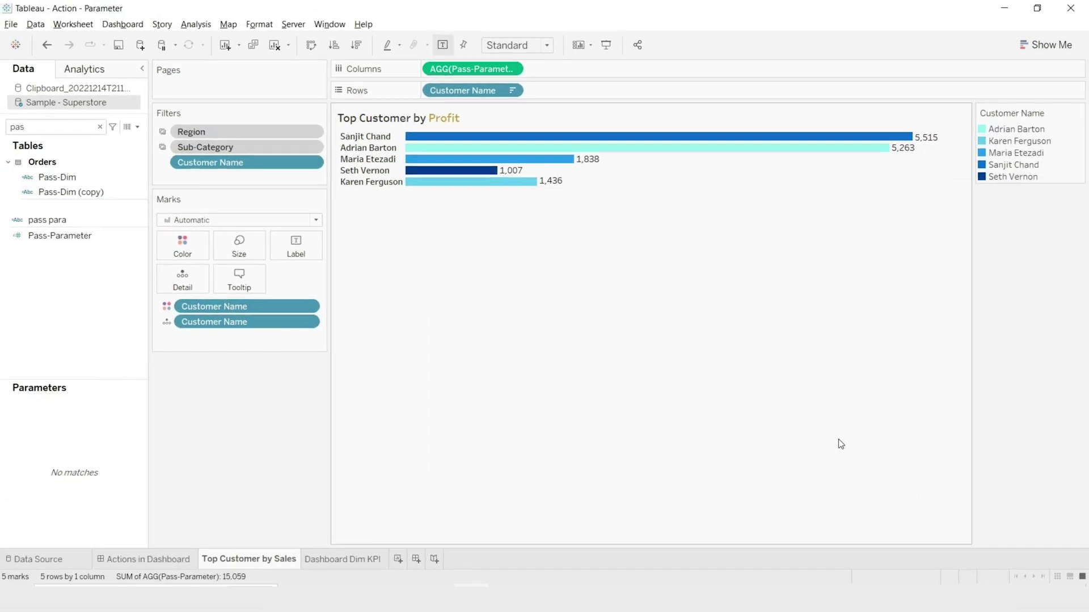
- Rename the Pass-Dim (copy) calculated field as Pass-Dim 1 and save it
click(73, 192)
right_click(72, 192)
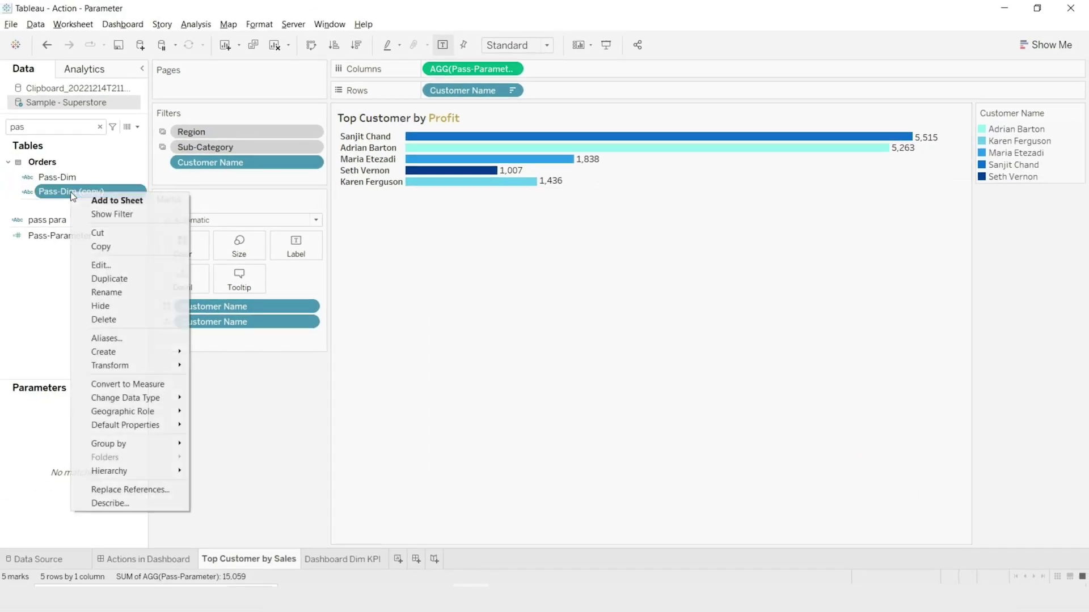
click(121, 265)
drag(528, 292, 489, 292)
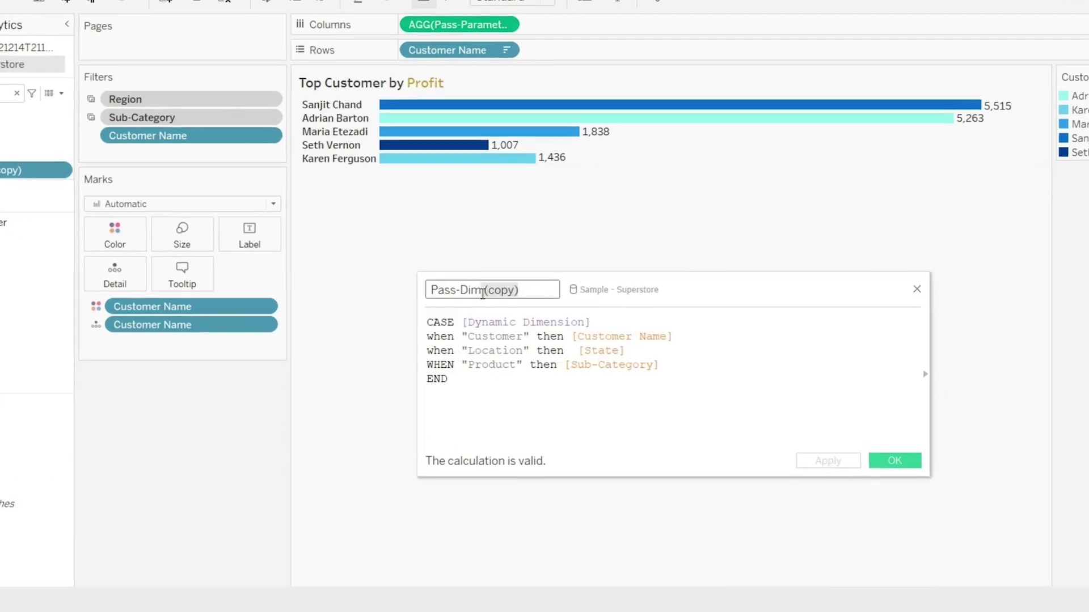
key(BackSpace)
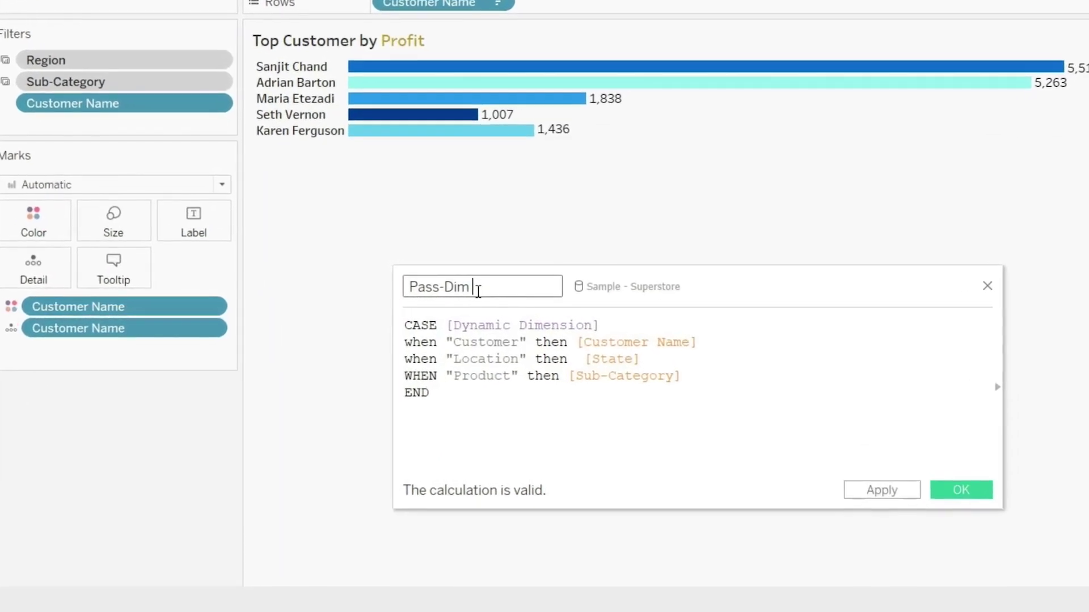
text(1)
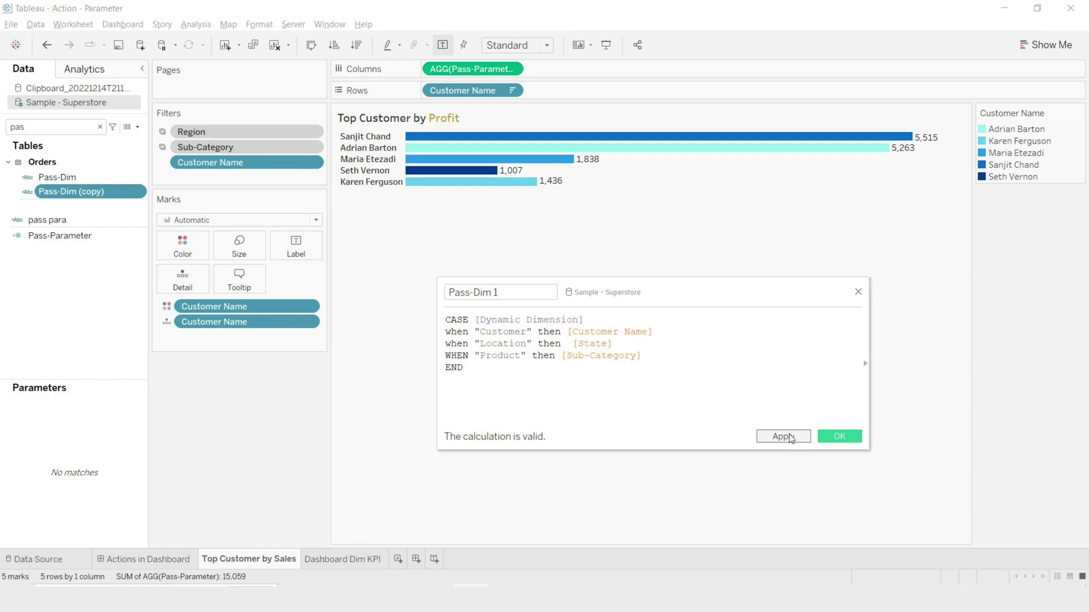
click(783, 436)
click(840, 436)
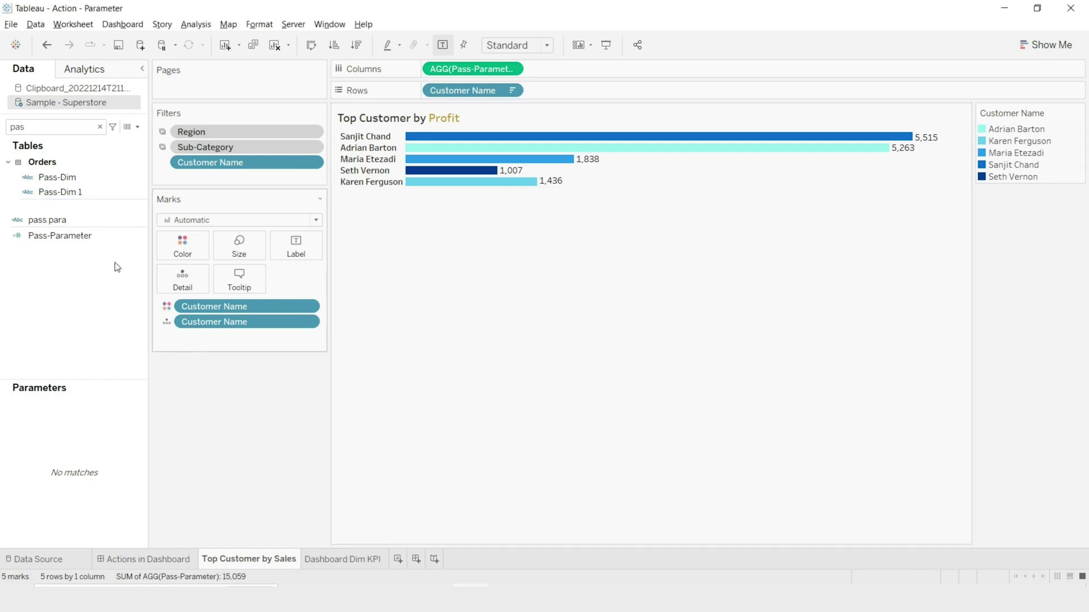
- Replace Customer Name with Pass-Dim 1 on both the color and the detail of the Top Customer chart
click(76, 196)
drag(76, 199, 229, 311)
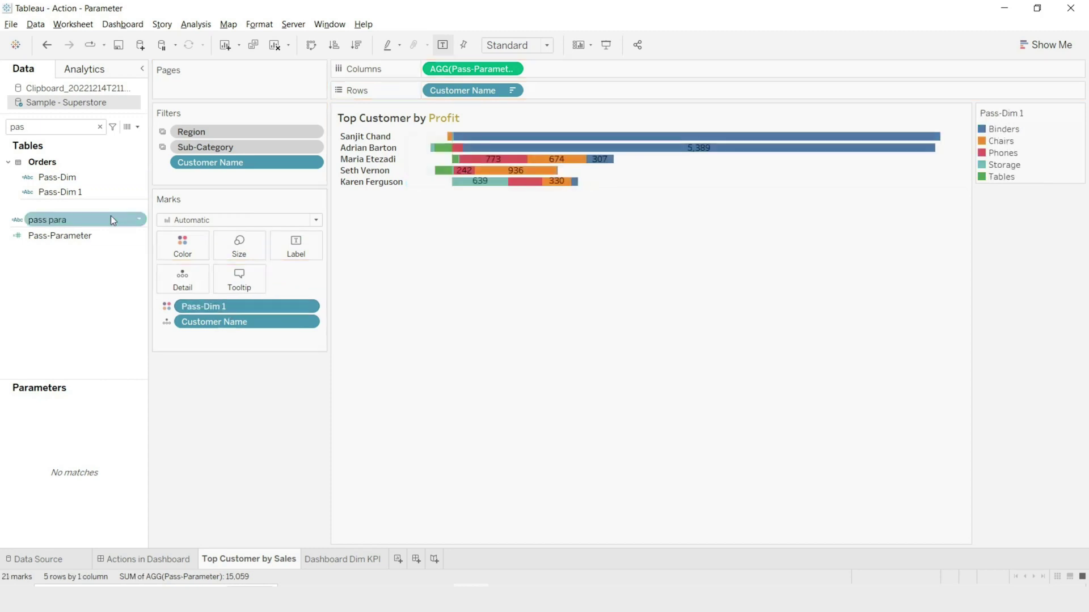
drag(63, 192, 229, 322)
- Assign the Lightning Water color palette to the Pass-Dim 1 values
double_click(1004, 129)
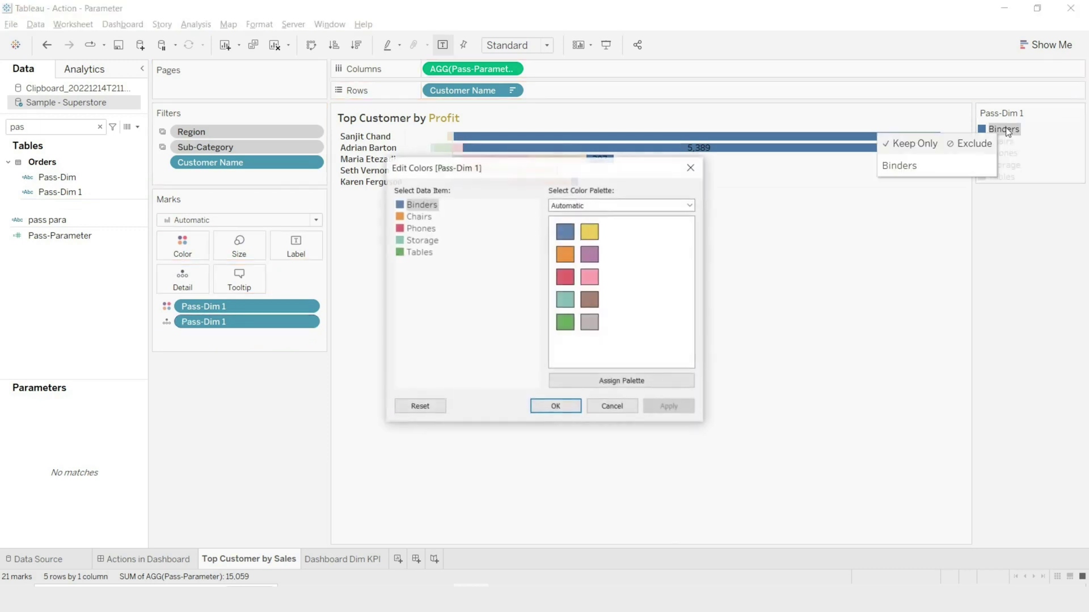
click(619, 206)
scroll(632, 490, down, 3)
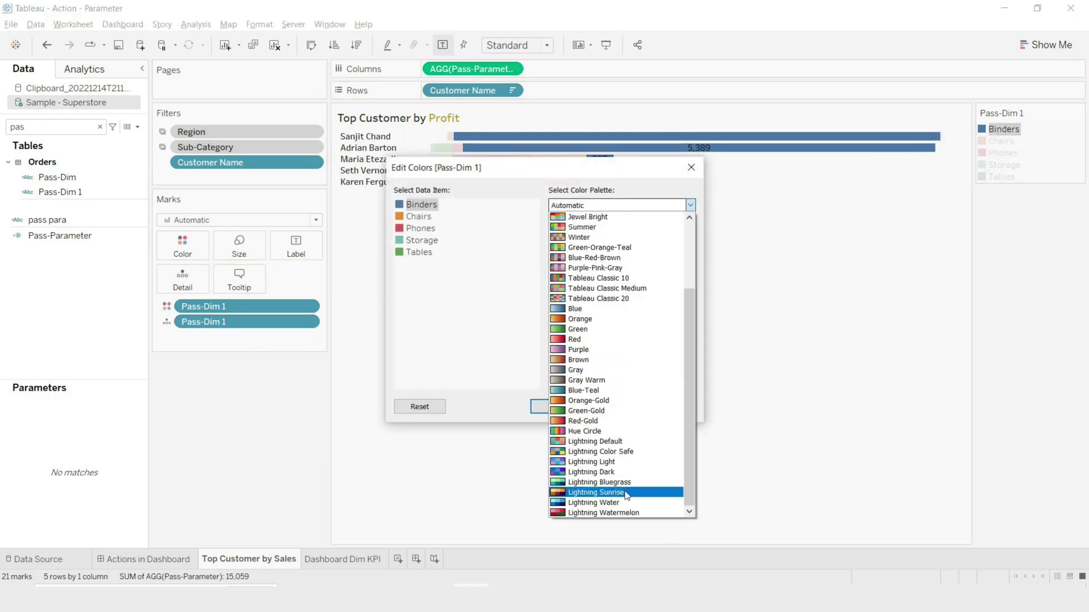
click(629, 502)
click(626, 385)
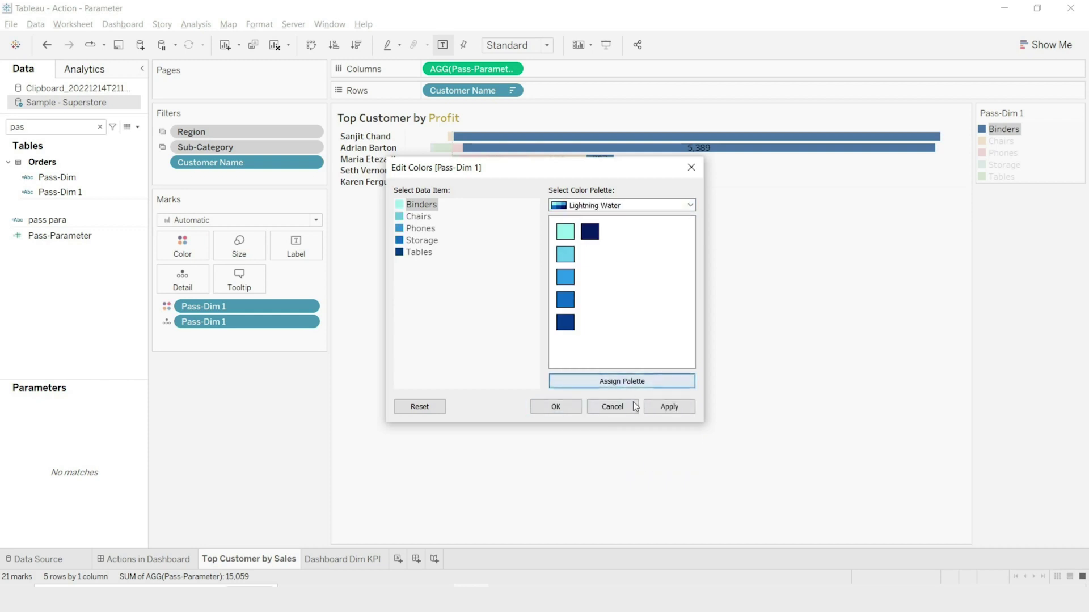
click(669, 407)
click(579, 408)
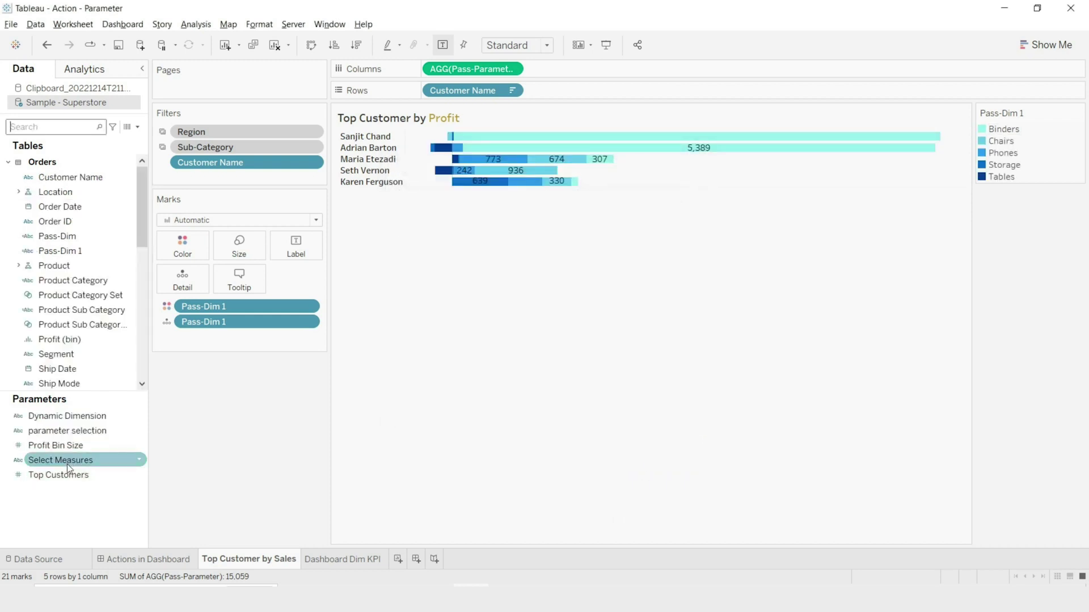
- Show the Dynamic Dimension parameter control on the Top Customer sheet and switch it to Customer and Location
right_click(69, 417)
click(138, 215)
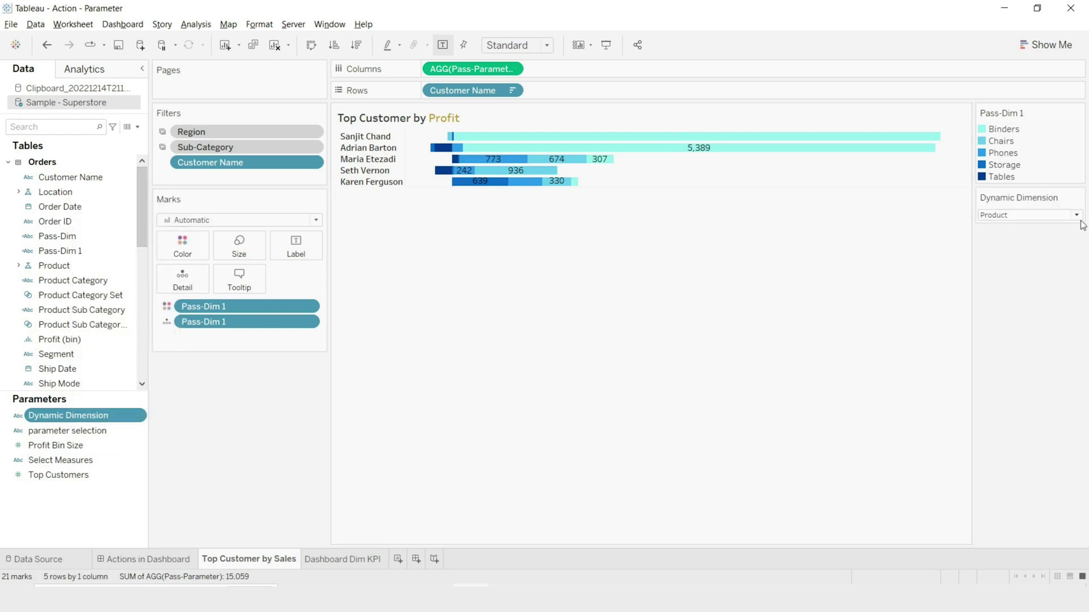
click(1049, 217)
click(1018, 227)
click(1021, 219)
click(1013, 238)
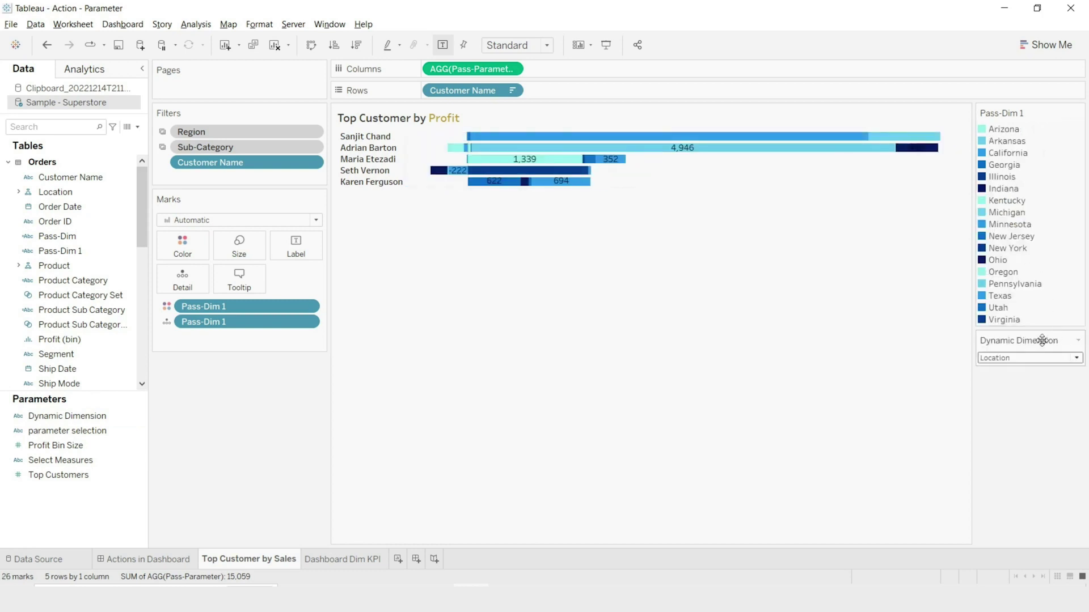
- Replace Customer Name with Pass-Dim 1 on the rows and sort the bars in descending order
drag(248, 306, 480, 93)
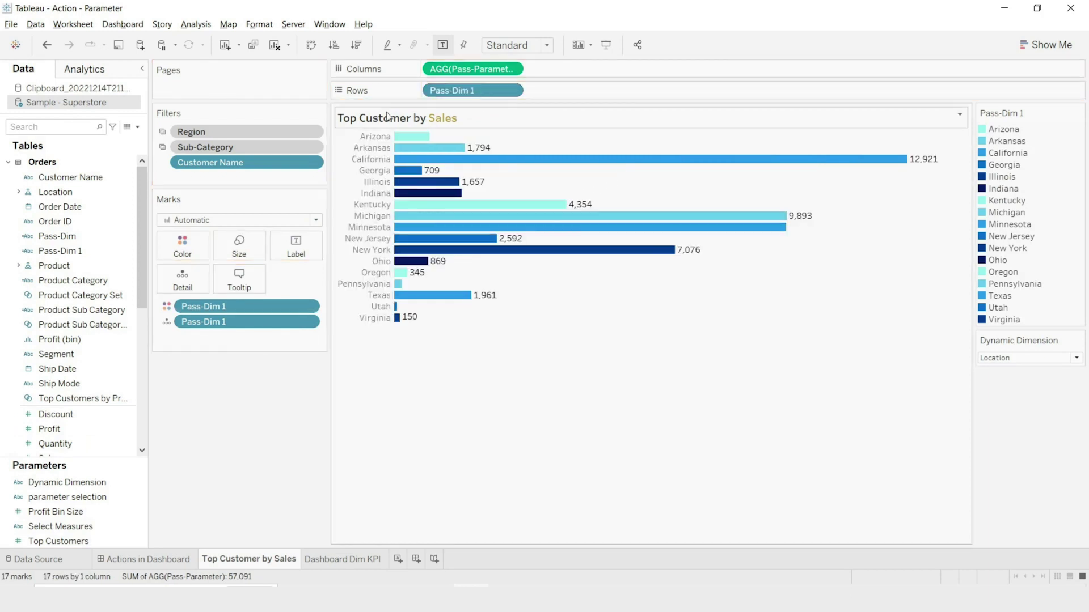
click(356, 44)
- Set the Dynamic Dimension parameter to Product for the Top Customer chart
click(1015, 358)
click(1014, 393)
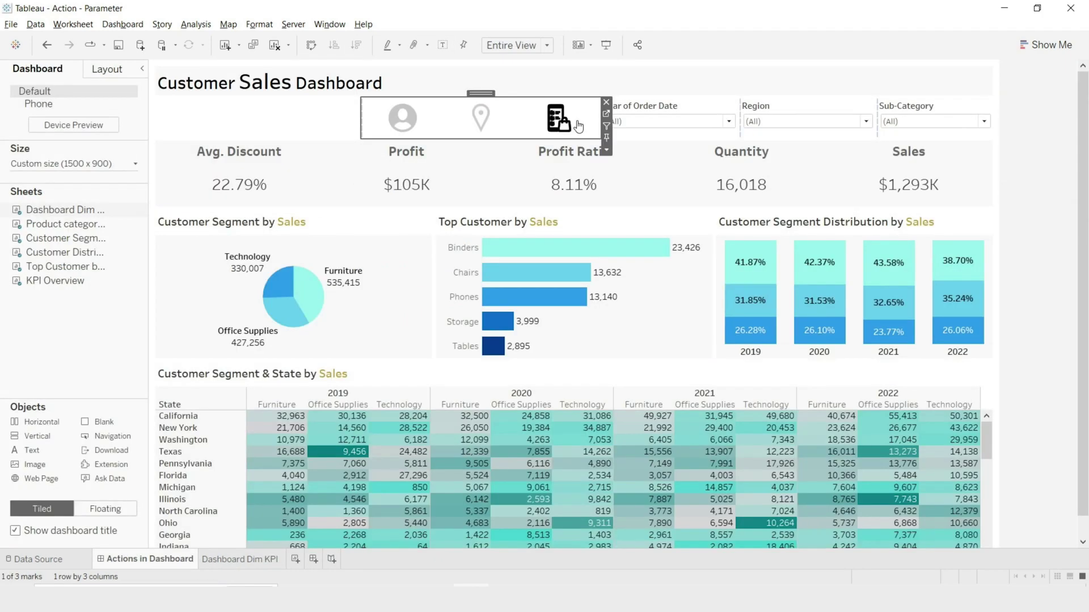
- Add a change-parameter action on the dashboard with only the Dashboard Dim KPI sheet as its source
click(141, 25)
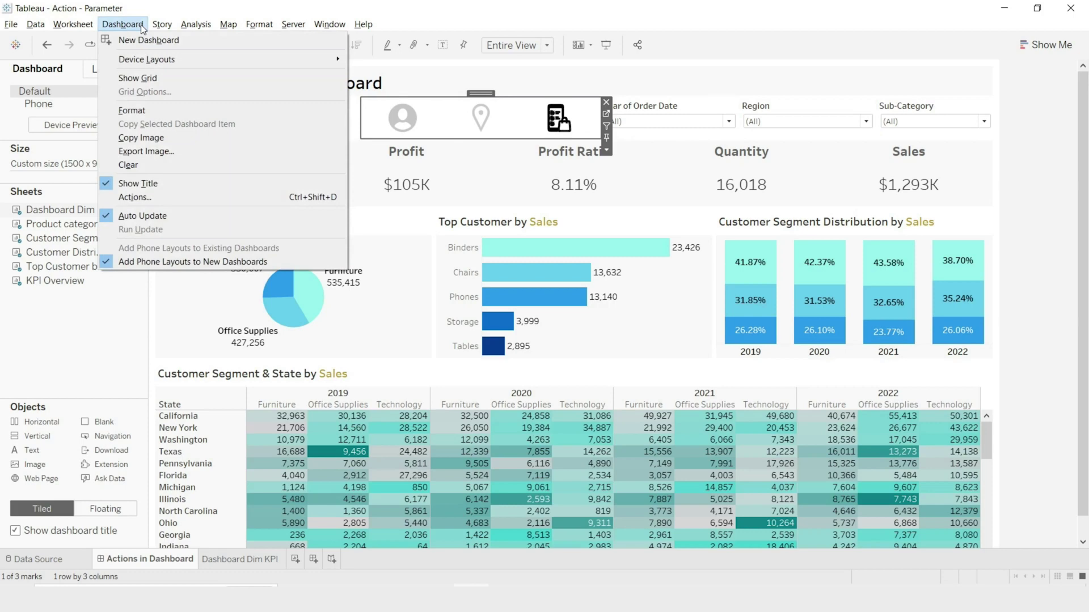
click(161, 199)
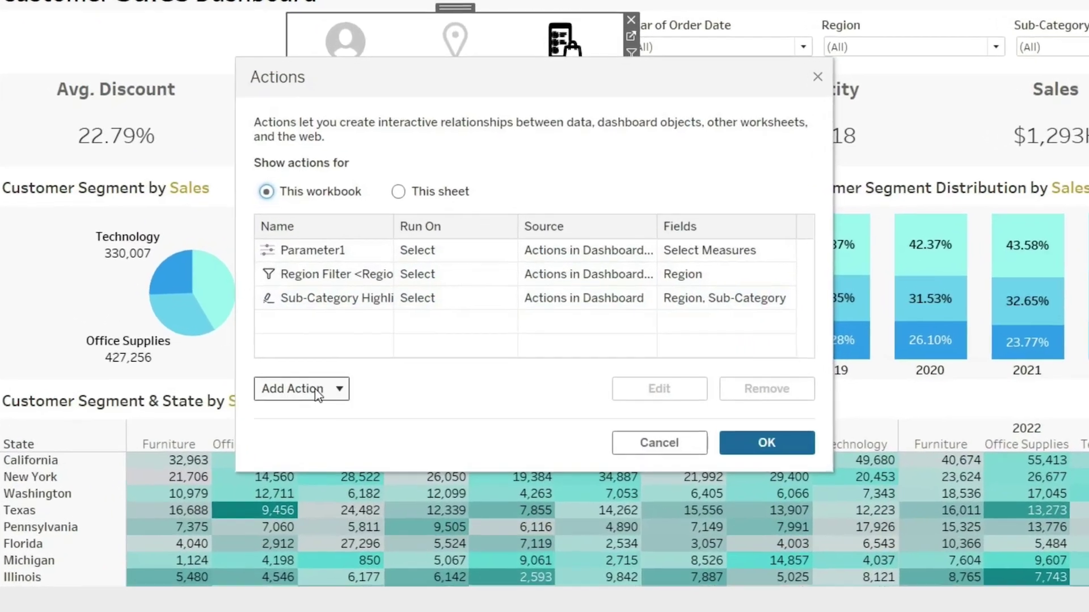
click(348, 376)
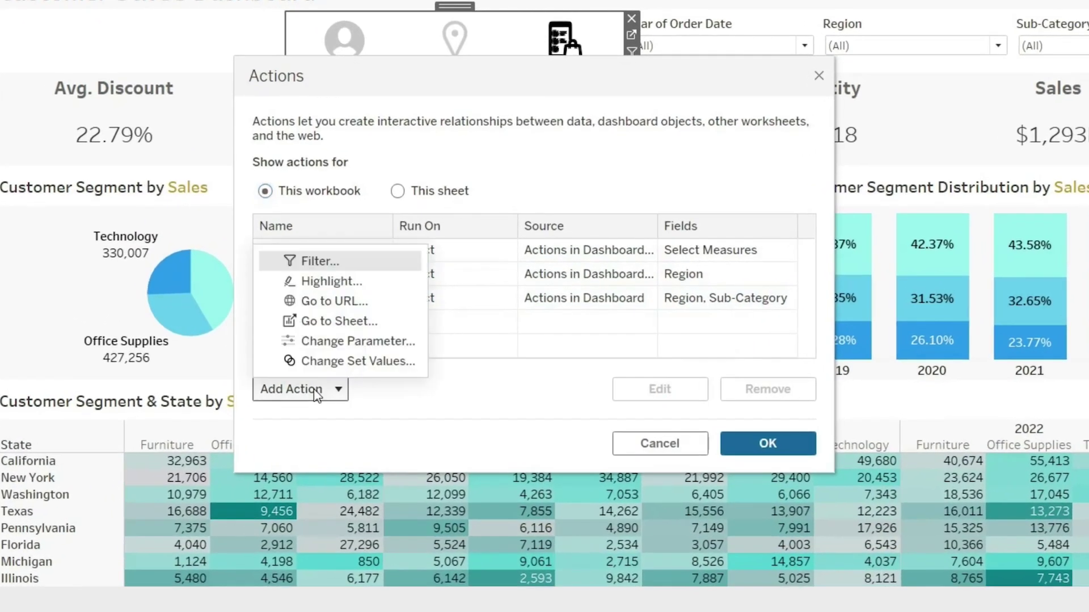
click(344, 346)
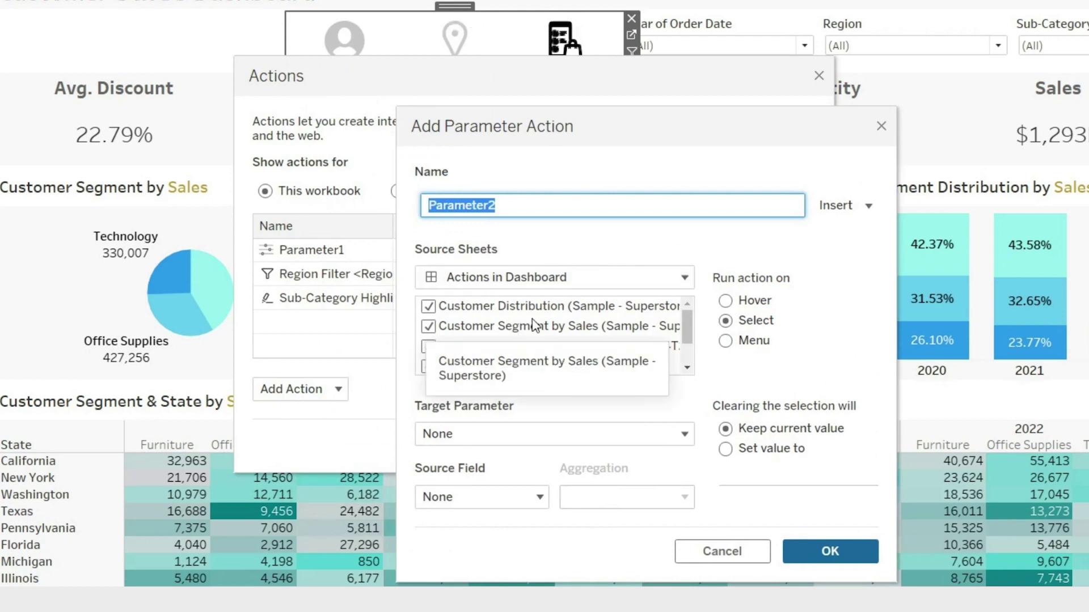
click(430, 309)
click(429, 326)
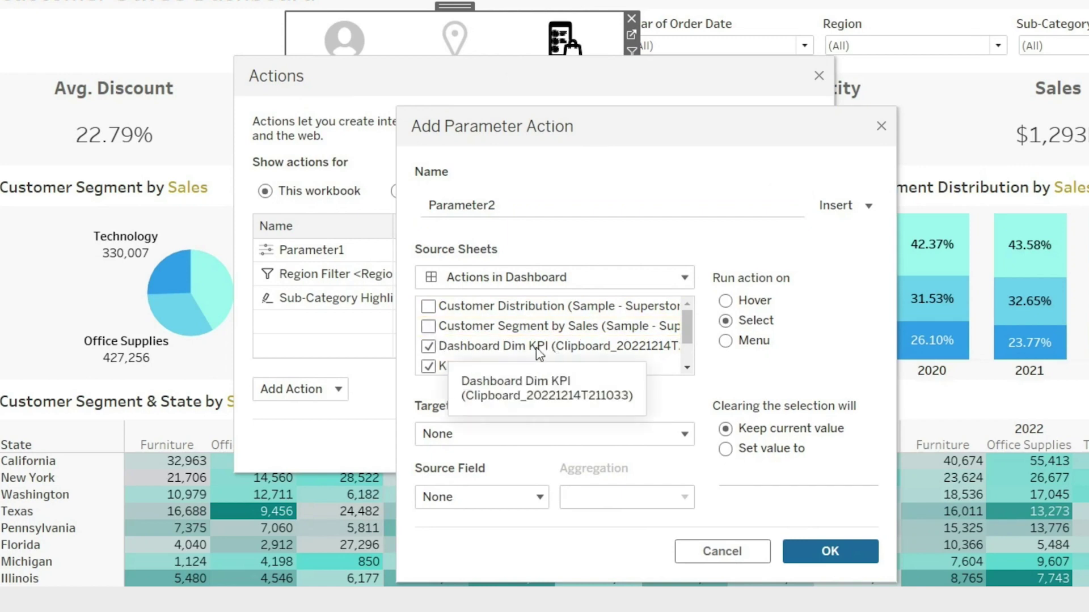
click(423, 369)
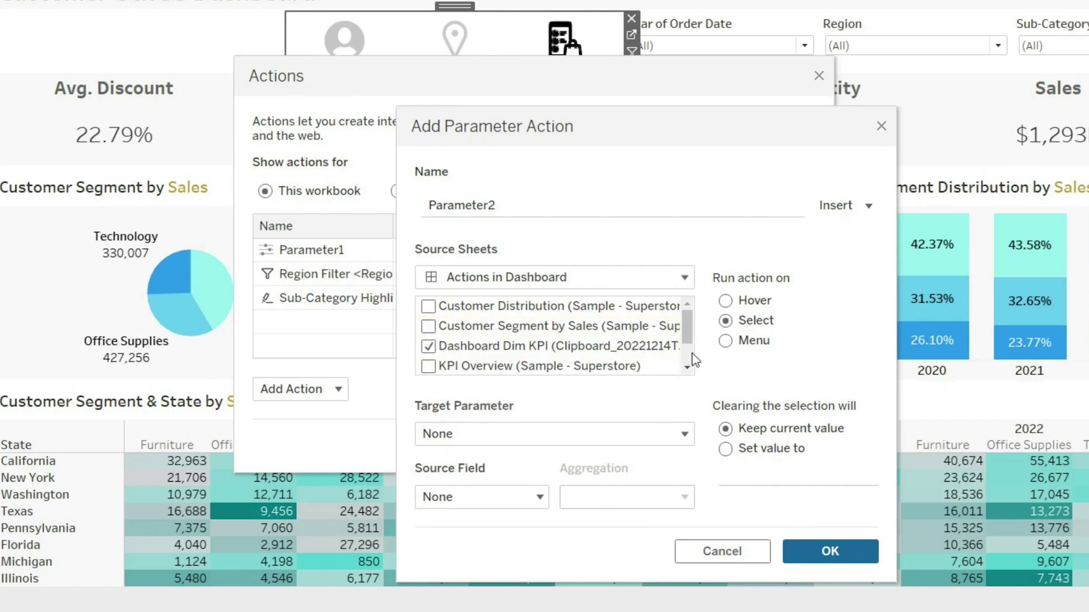
scroll(693, 360, down, 2)
click(427, 366)
scroll(684, 346, up, 2)
- Target the Dynamic Dimension parameter with the KPI source field and save the new parameter action
click(620, 436)
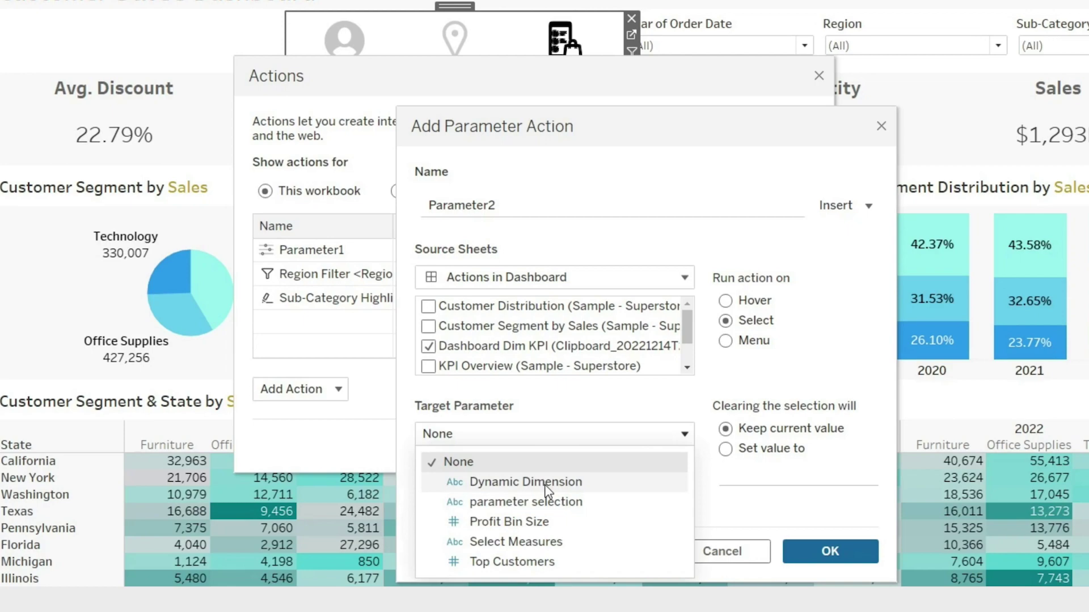
click(526, 482)
click(516, 500)
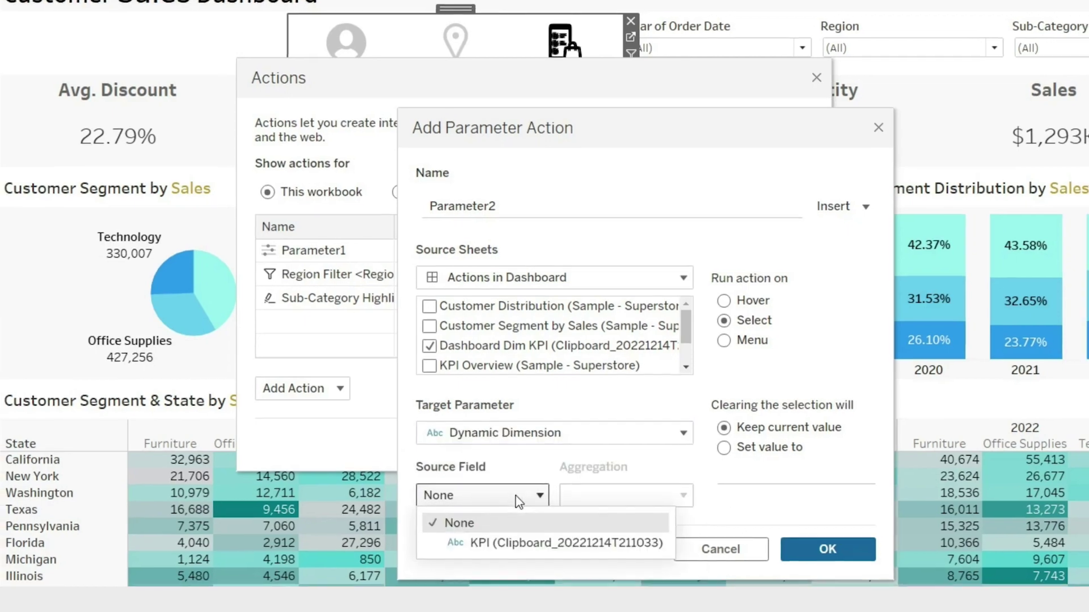
click(516, 543)
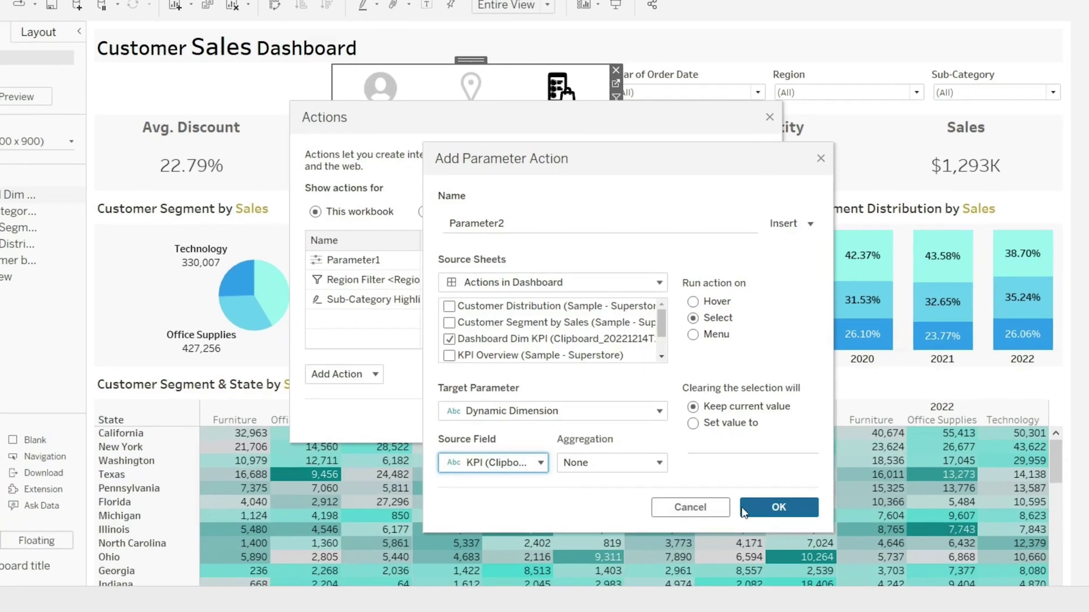
click(777, 508)
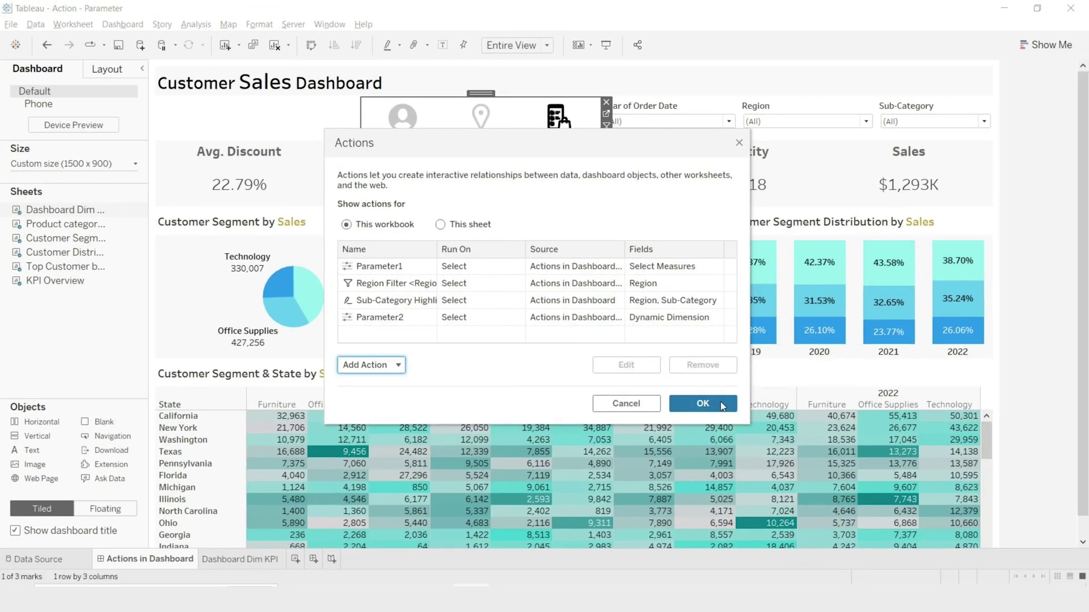
click(721, 406)
- Test the new action by switching the dashboard charts with the customer and product icons
click(416, 124)
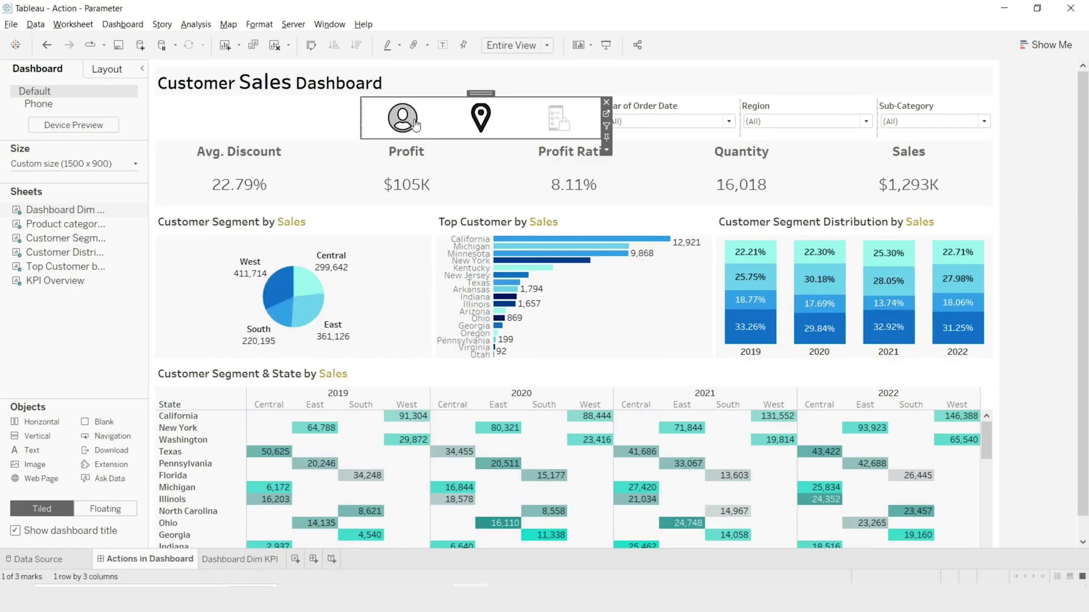
click(559, 120)
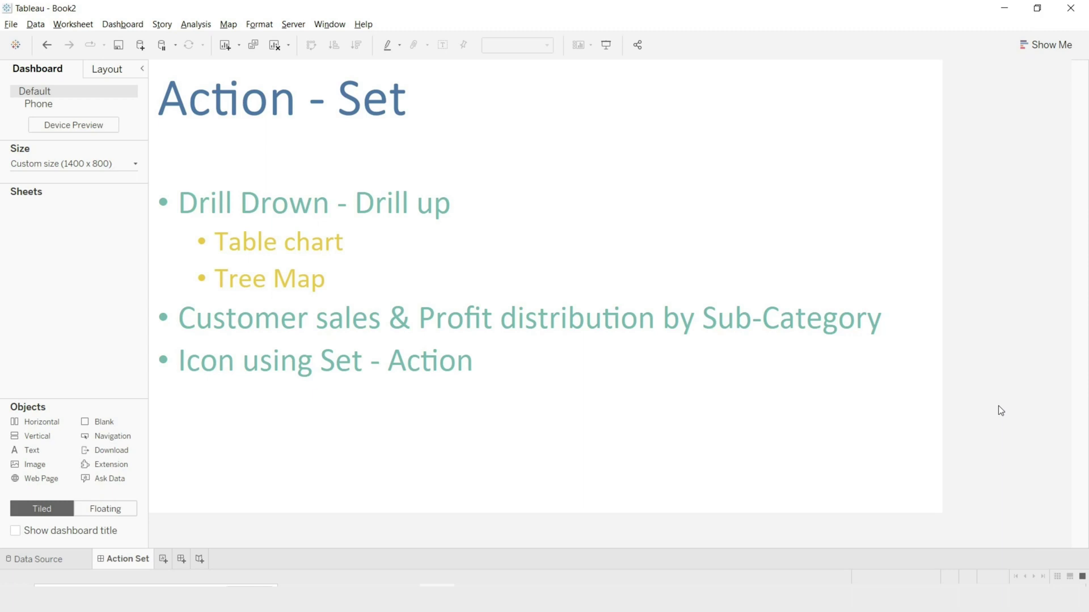
- Create a new worksheet in Book2 that lists Region on the rows with the sum of Sales as text
click(163, 559)
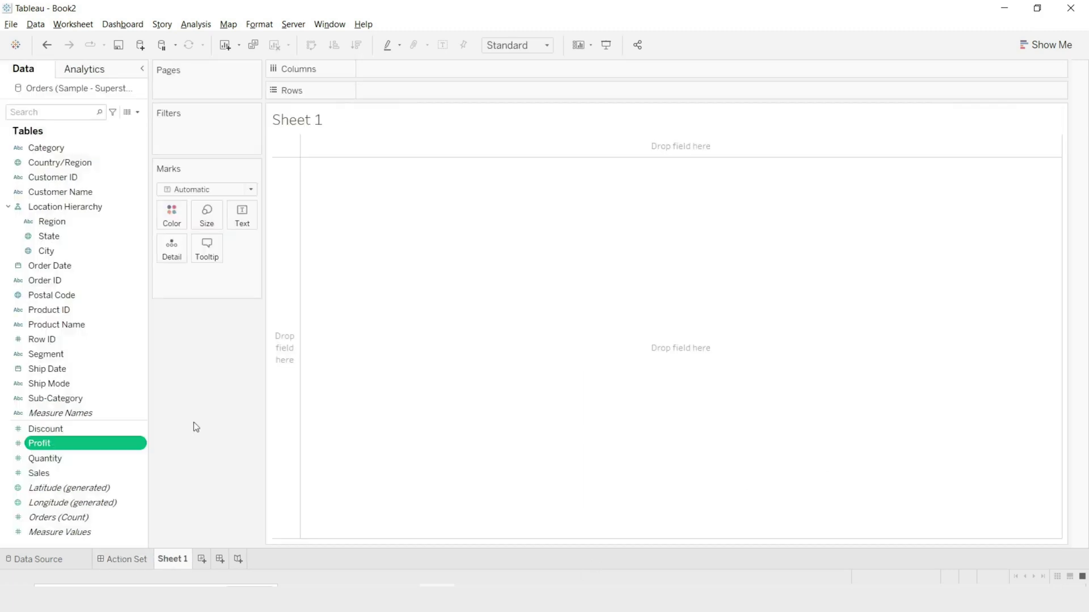
click(64, 226)
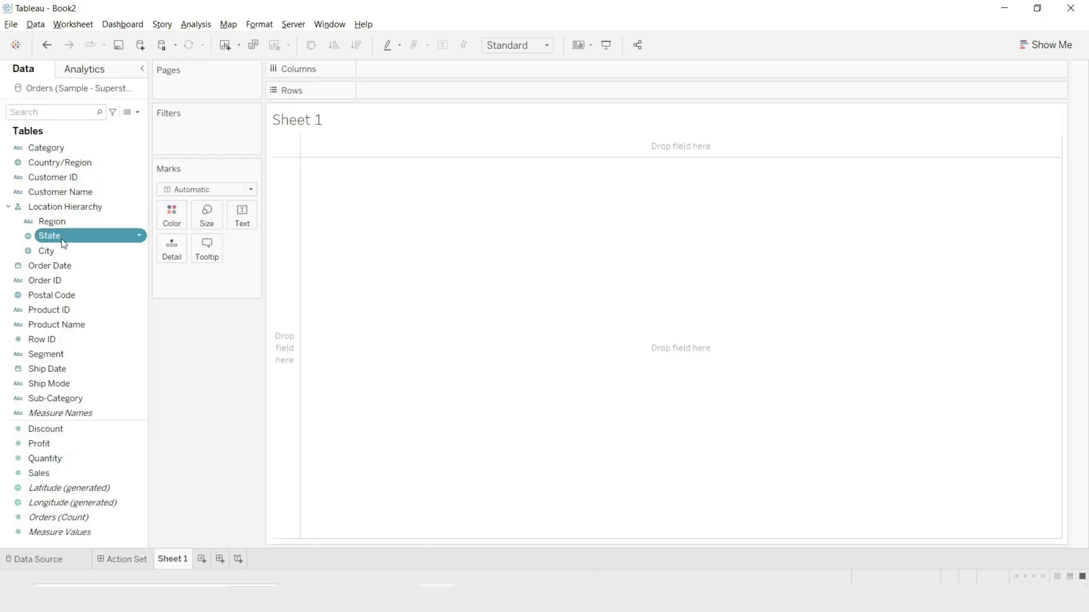
click(53, 252)
drag(63, 223, 432, 101)
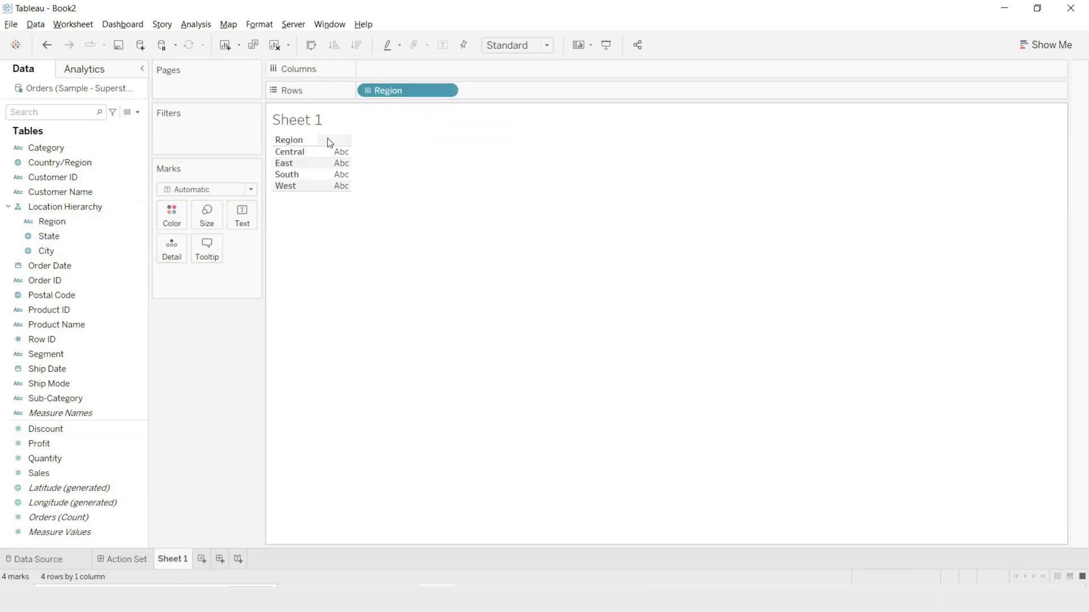
click(62, 475)
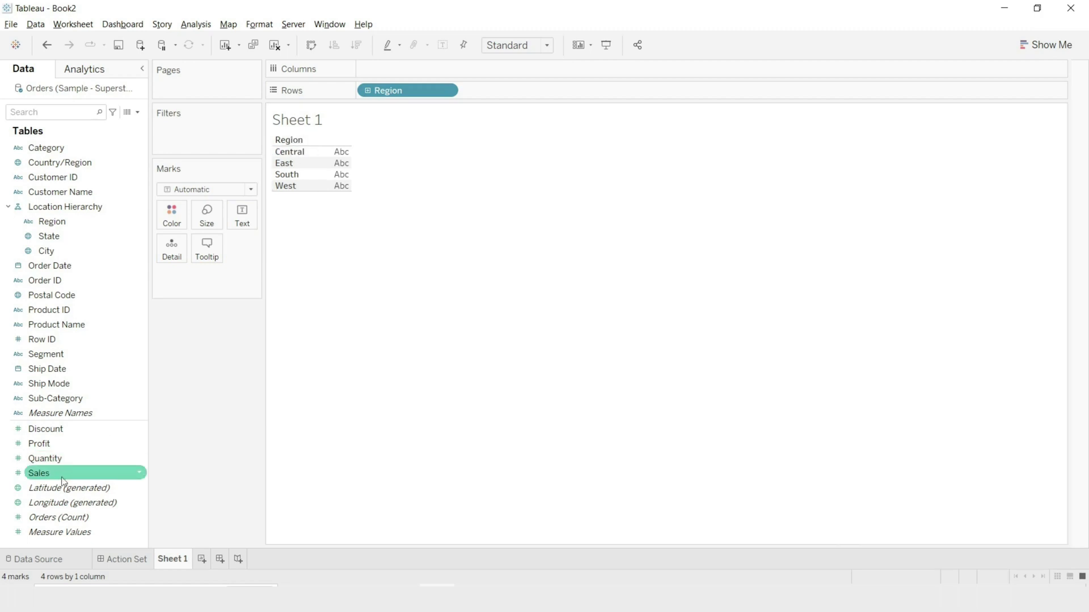
drag(62, 480, 301, 145)
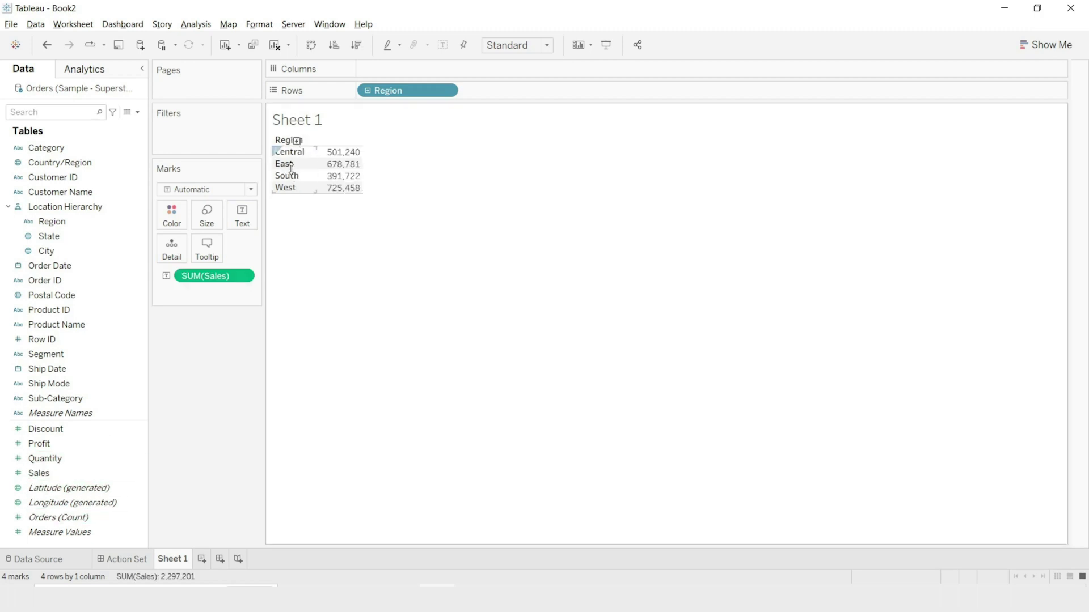
- Drill the Location Hierarchy down from Region to State and City, highlighting East and New York on the way
click(294, 166)
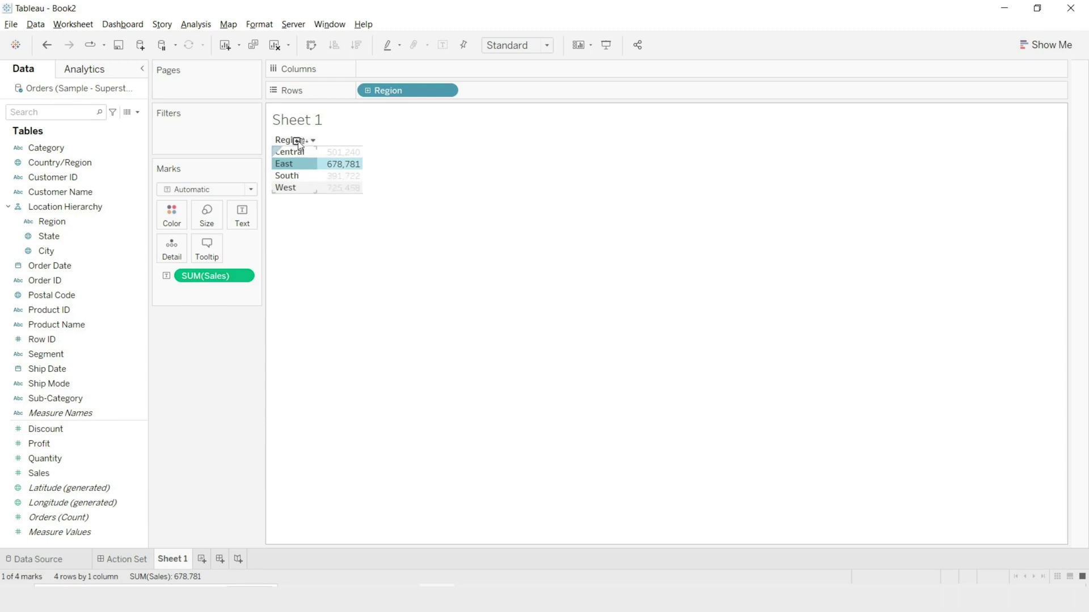
click(296, 141)
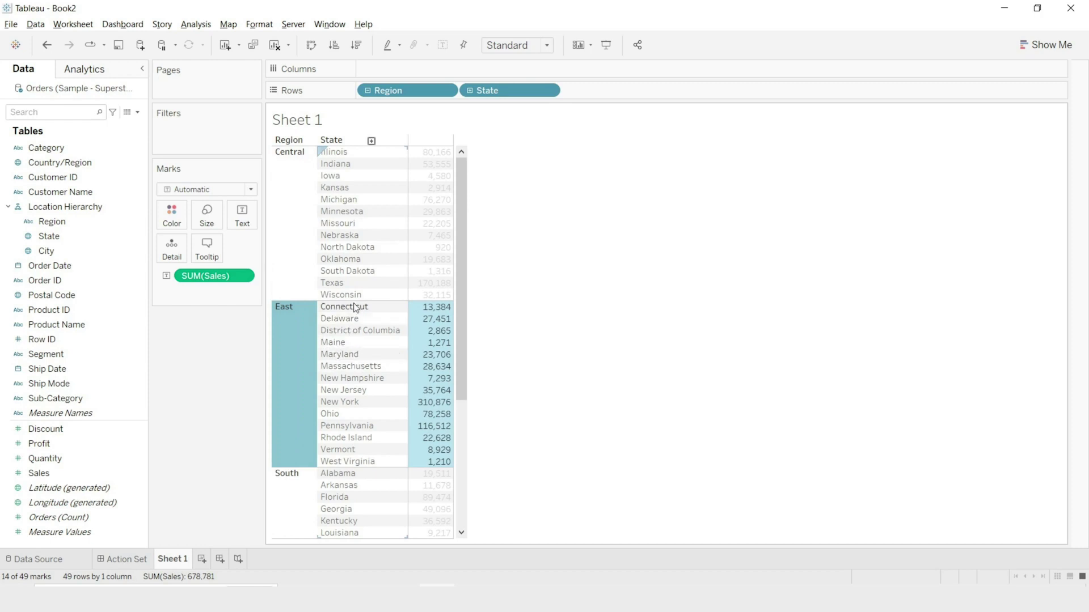
click(363, 404)
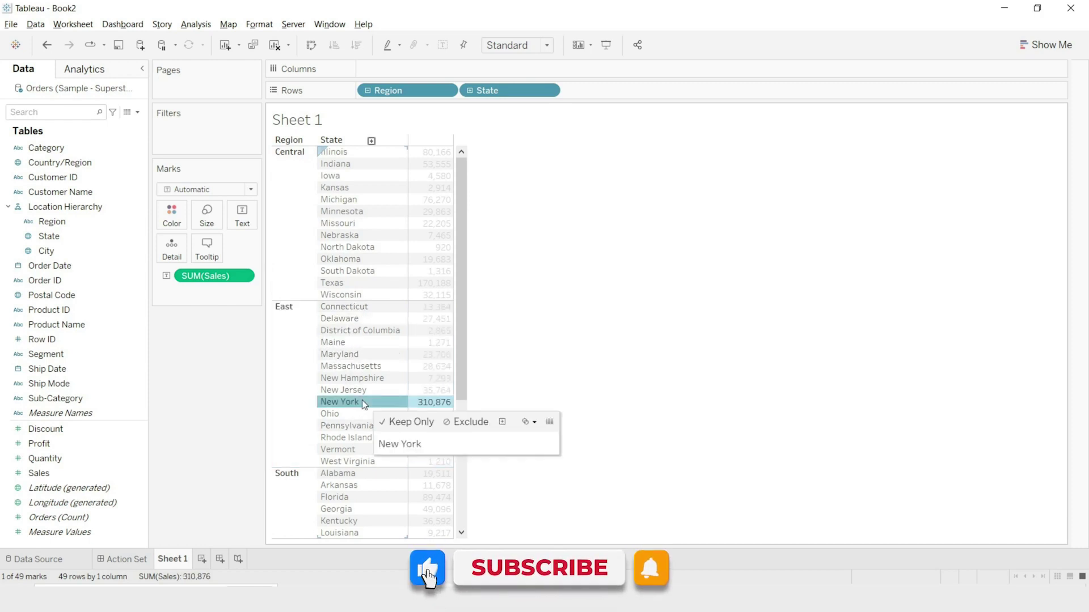
click(372, 140)
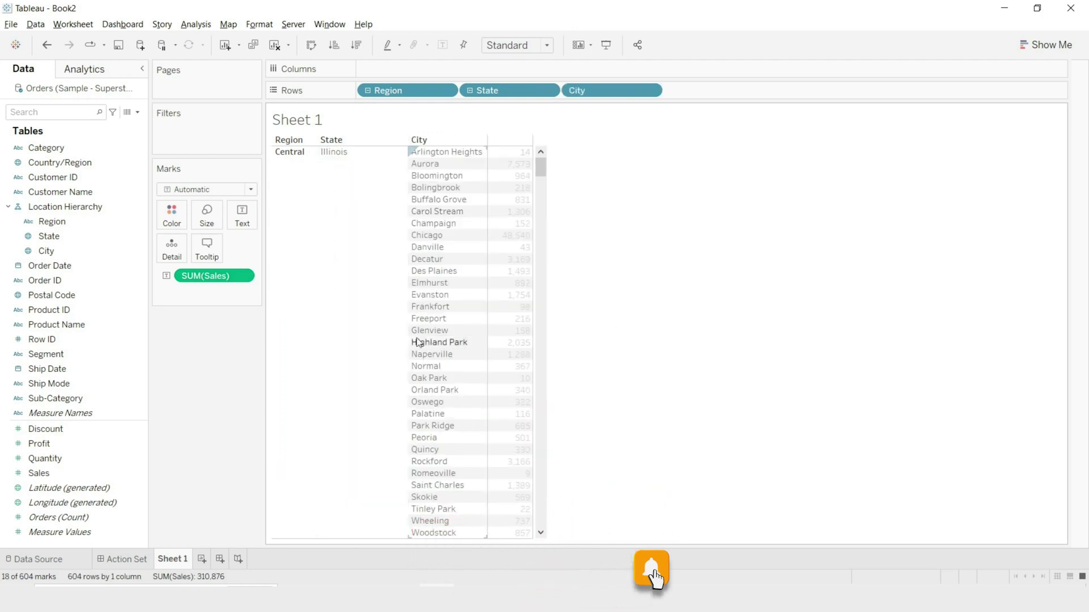
- Inspect the expanded Central region's states and cities, and collapse the hierarchy back to Region
click(304, 190)
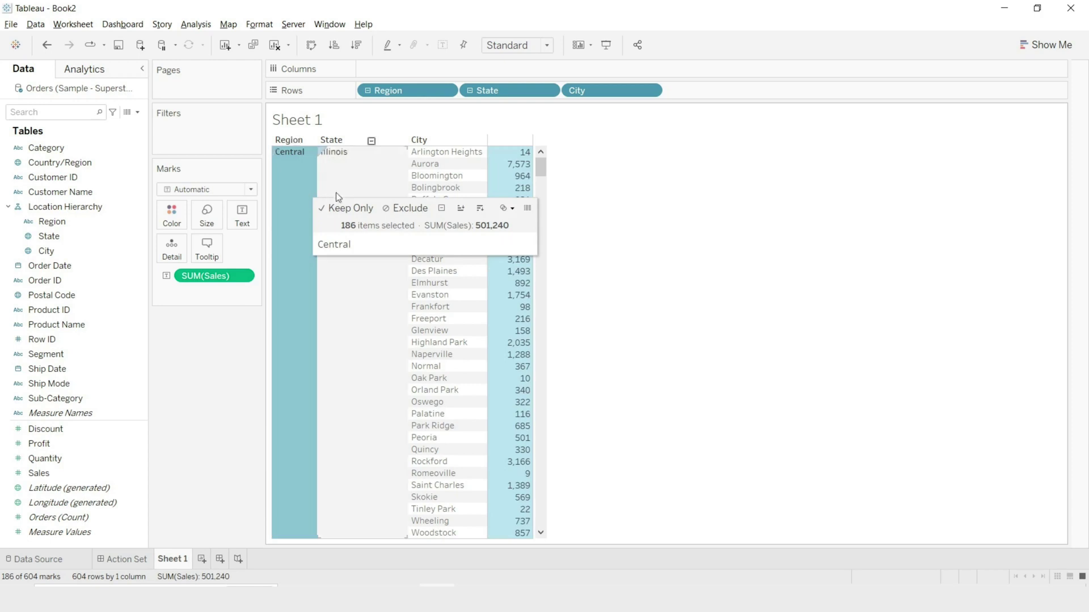
click(366, 339)
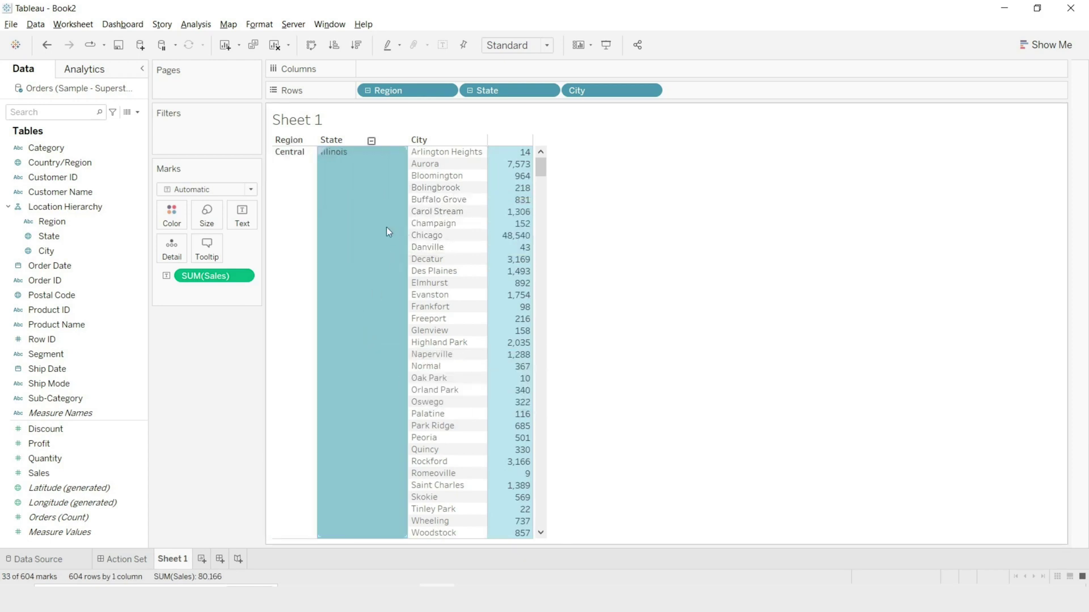
scroll(371, 278, down, 10)
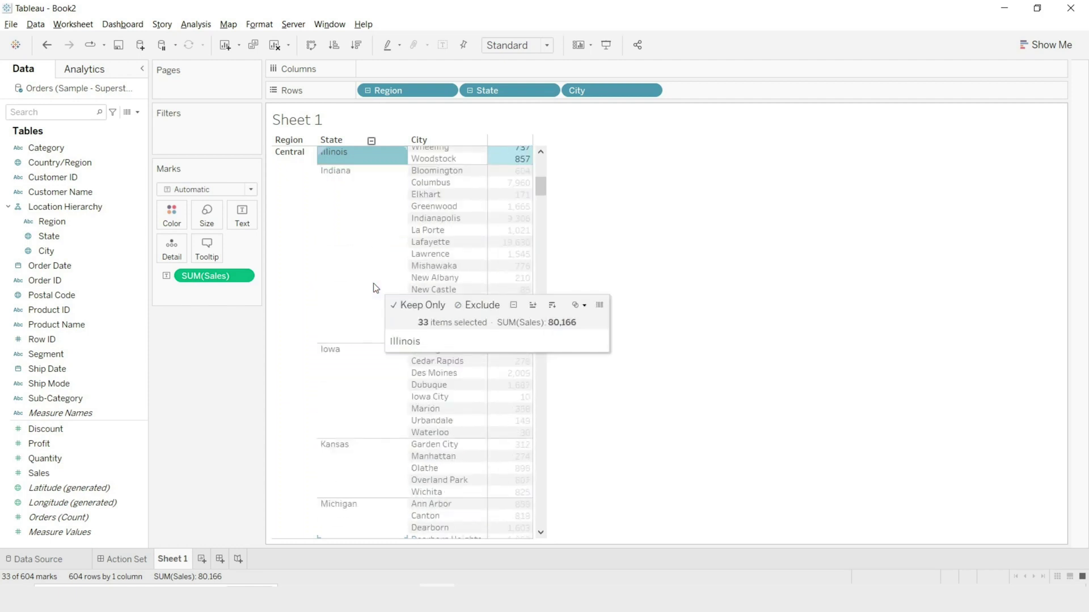
click(369, 254)
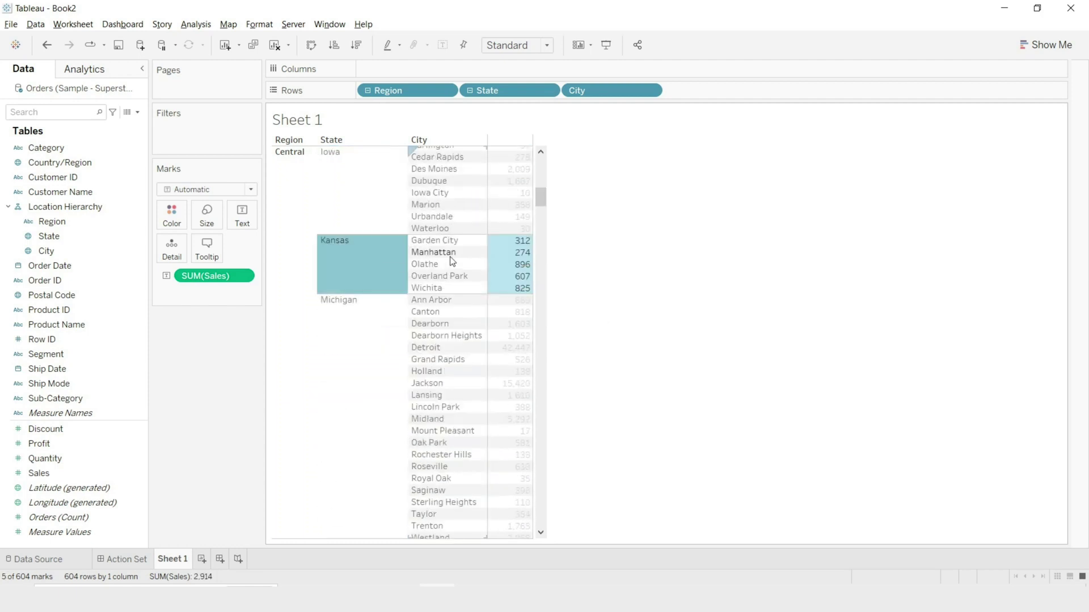
click(305, 182)
click(310, 139)
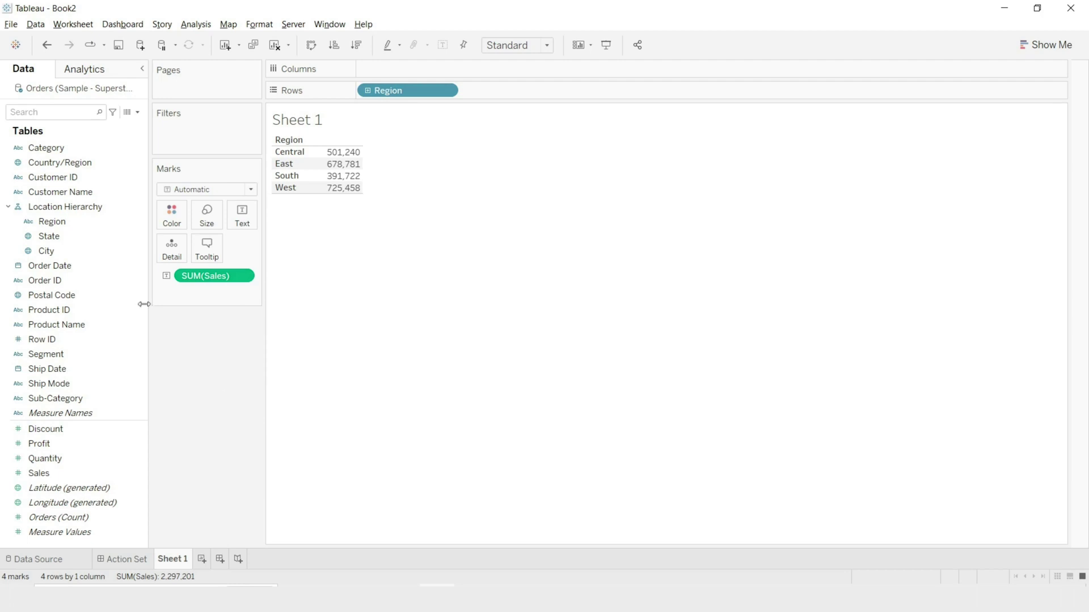
click(65, 226)
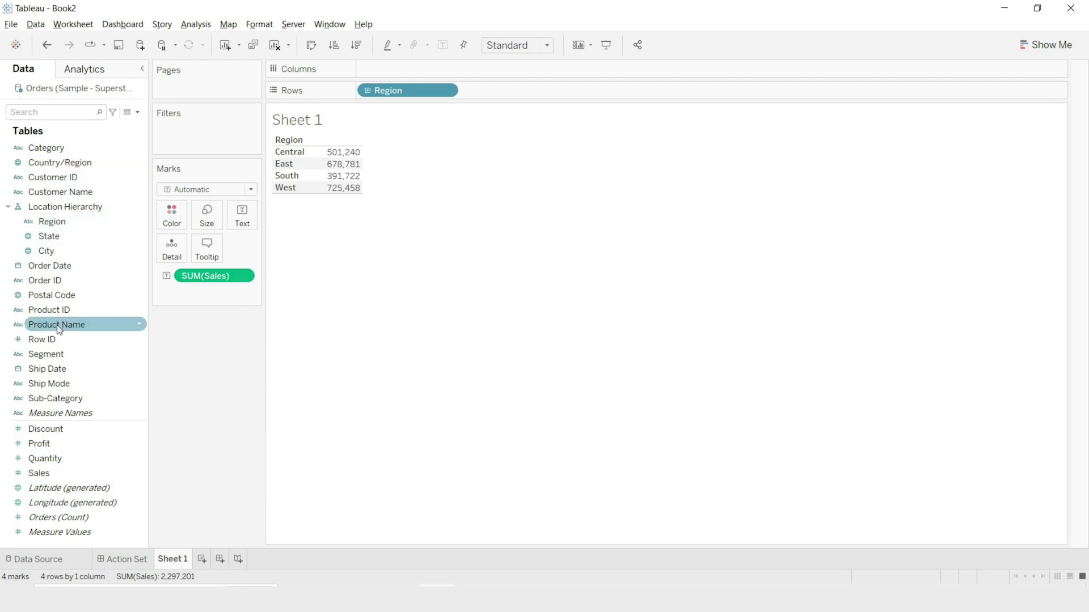
right_click(54, 222)
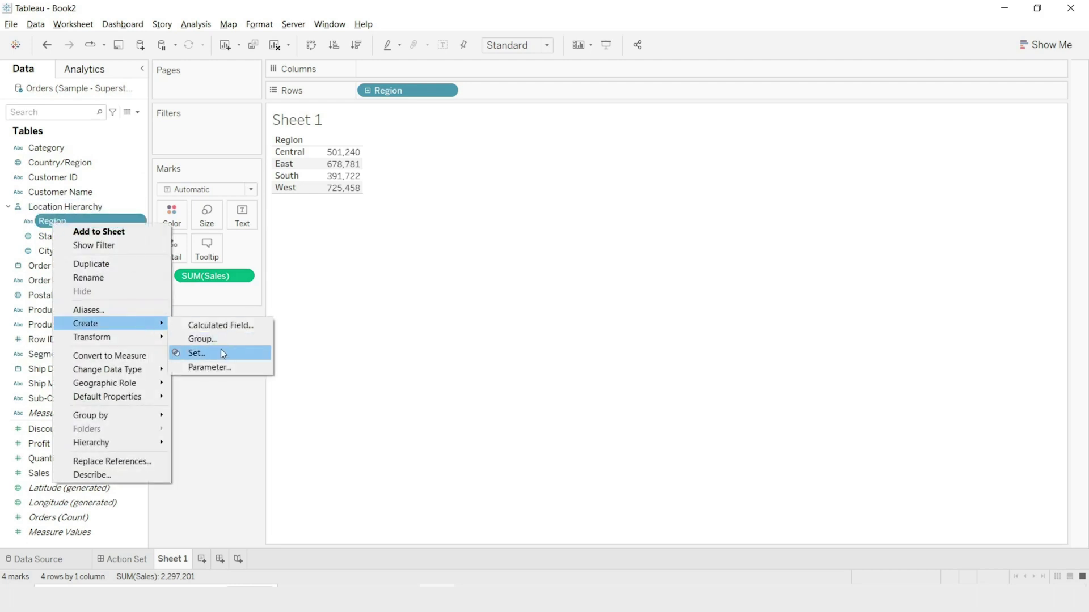
click(206, 432)
right_click(54, 459)
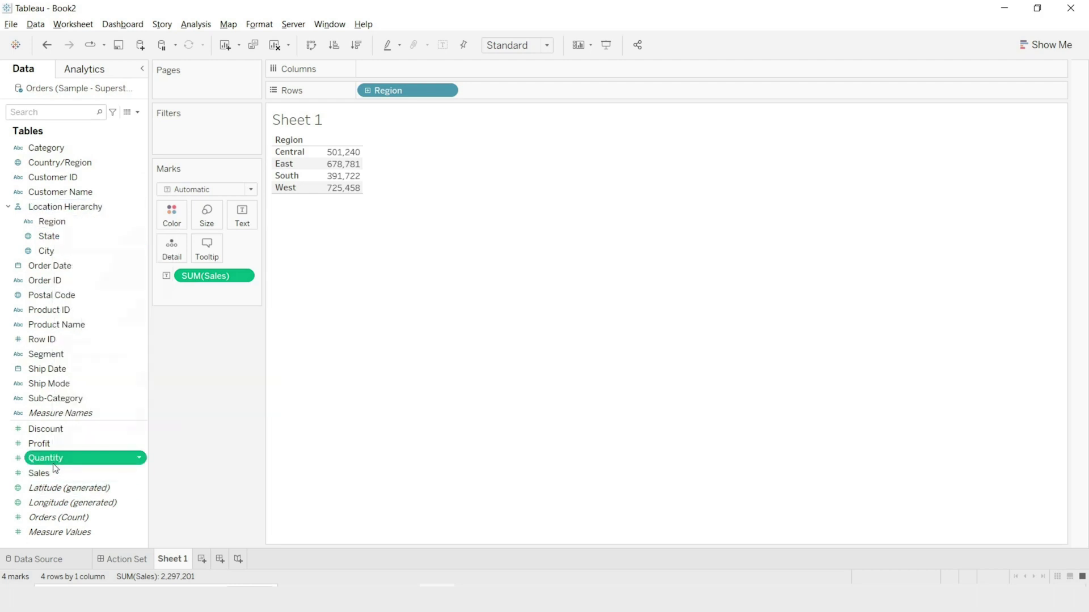
mouse_move(125, 304)
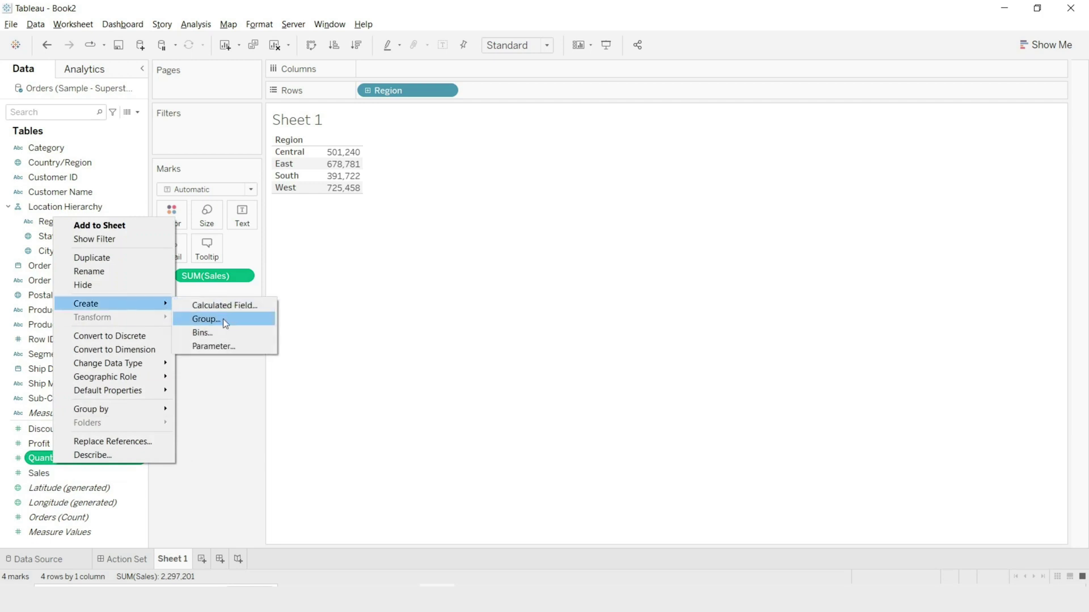
click(216, 424)
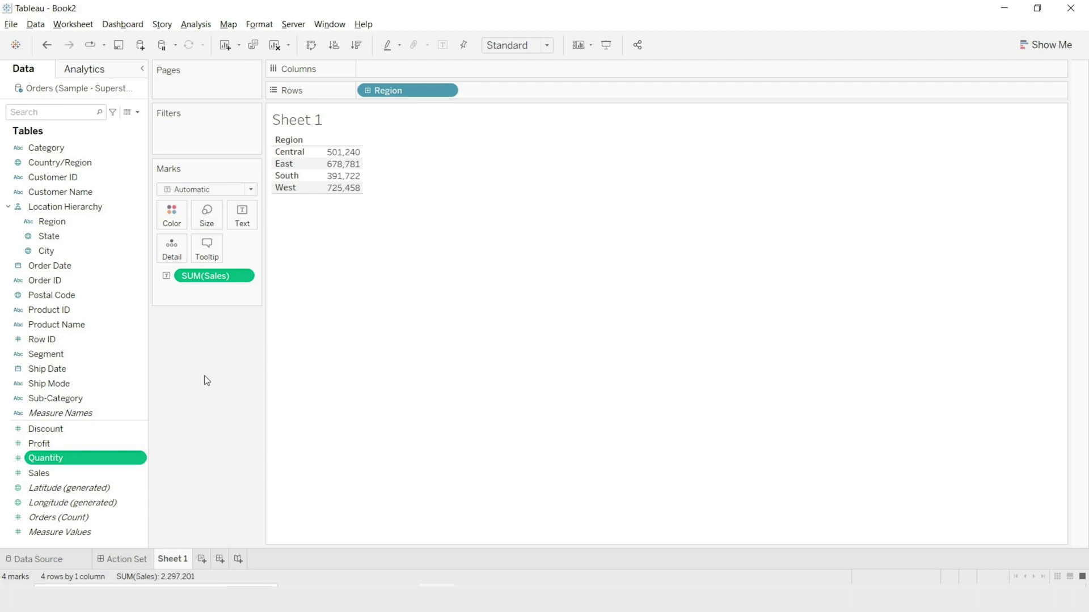
- Create a set from the Region field named Set Region, with no members selected
right_click(67, 221)
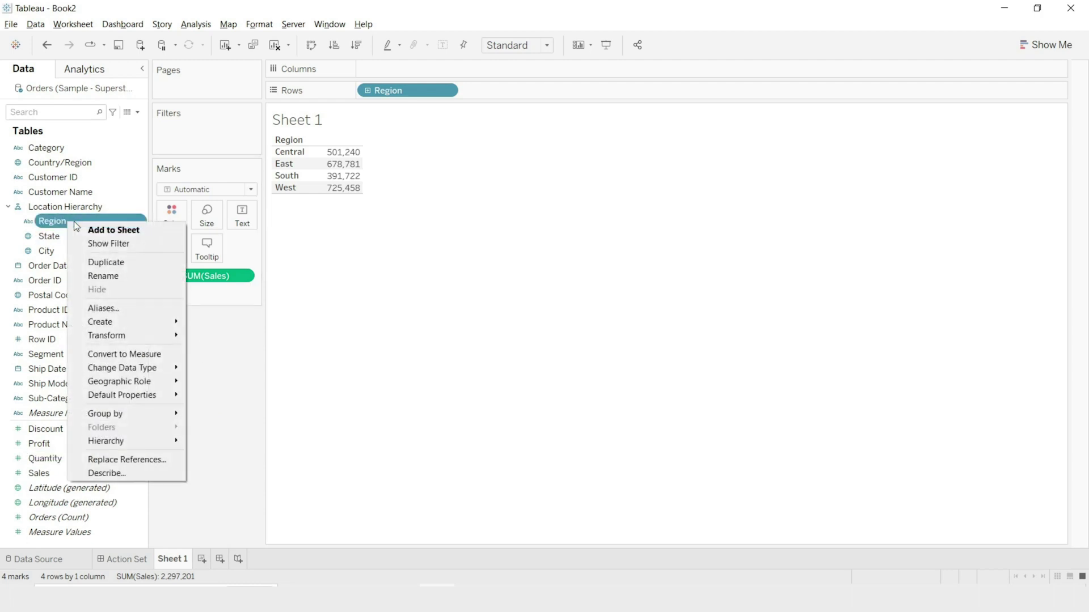
mouse_move(157, 335)
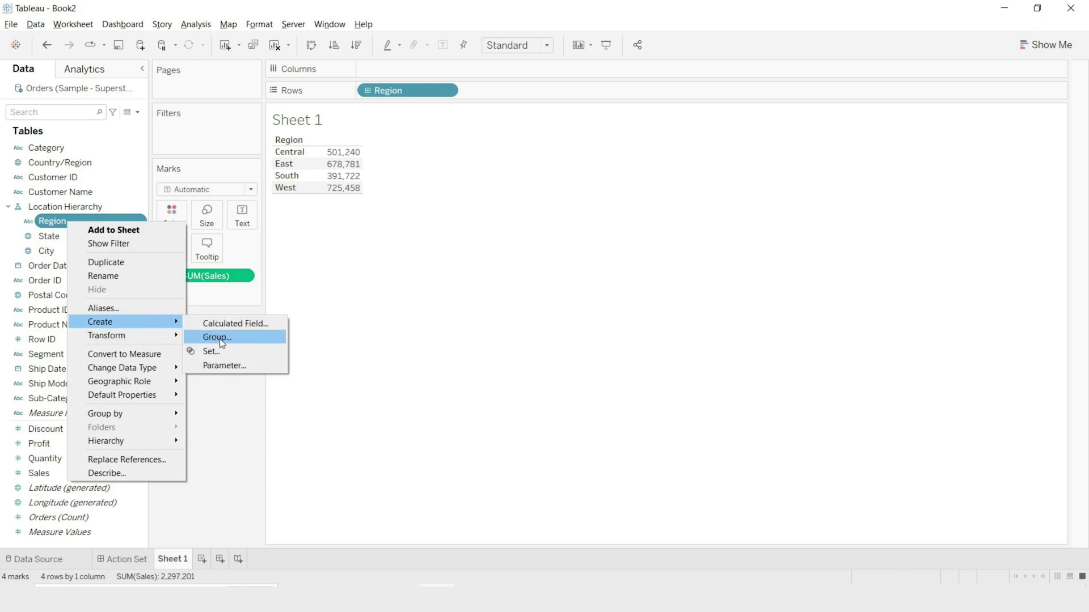
click(220, 347)
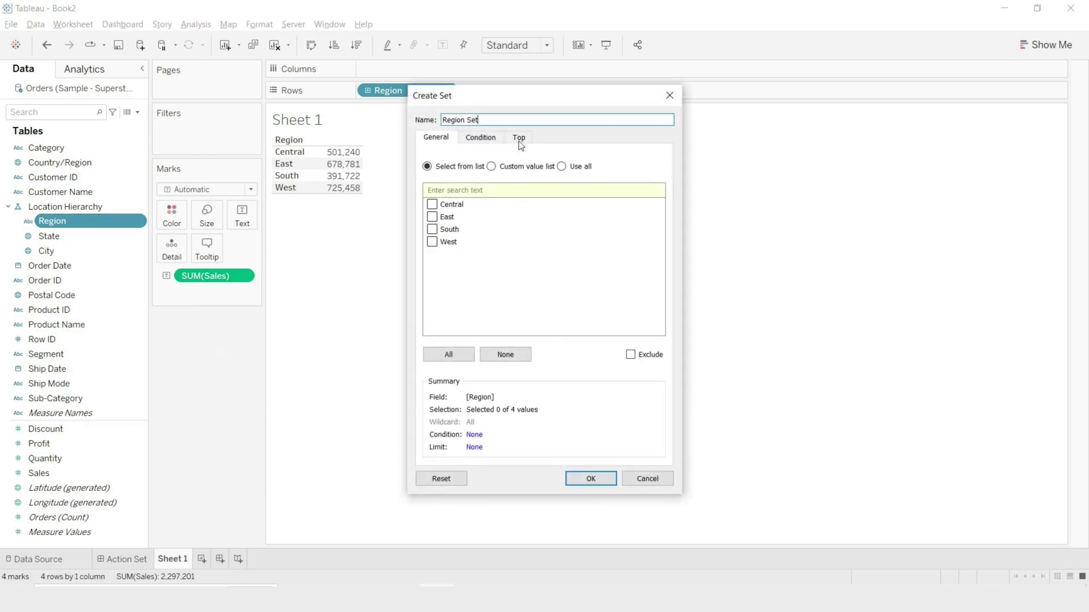
drag(466, 120, 442, 120)
key(BackSpace)
click(593, 481)
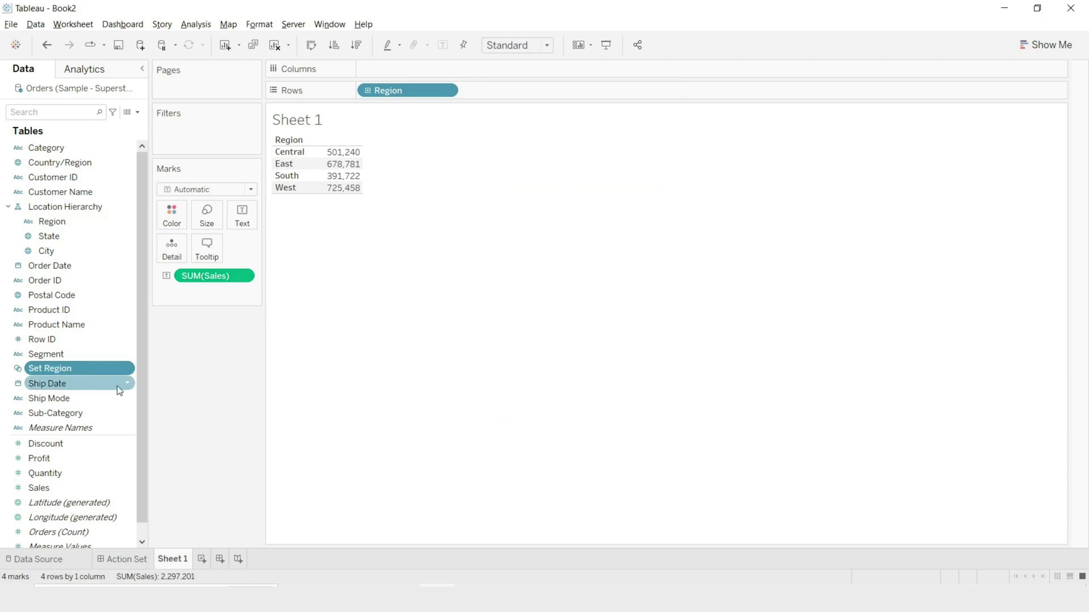
- Start a new calculated field named Drill - State
click(137, 113)
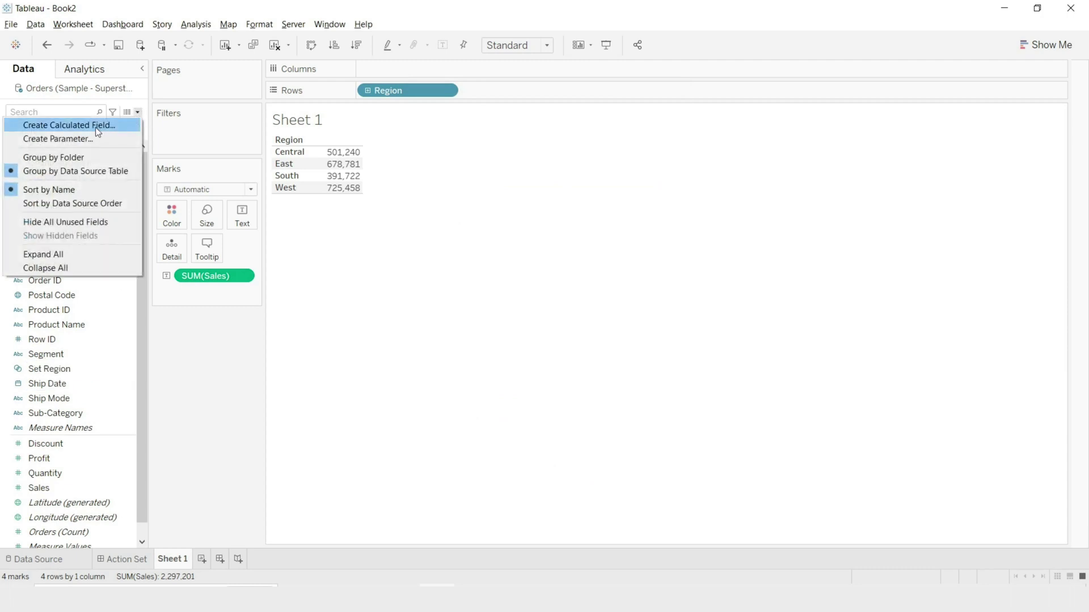
click(95, 127)
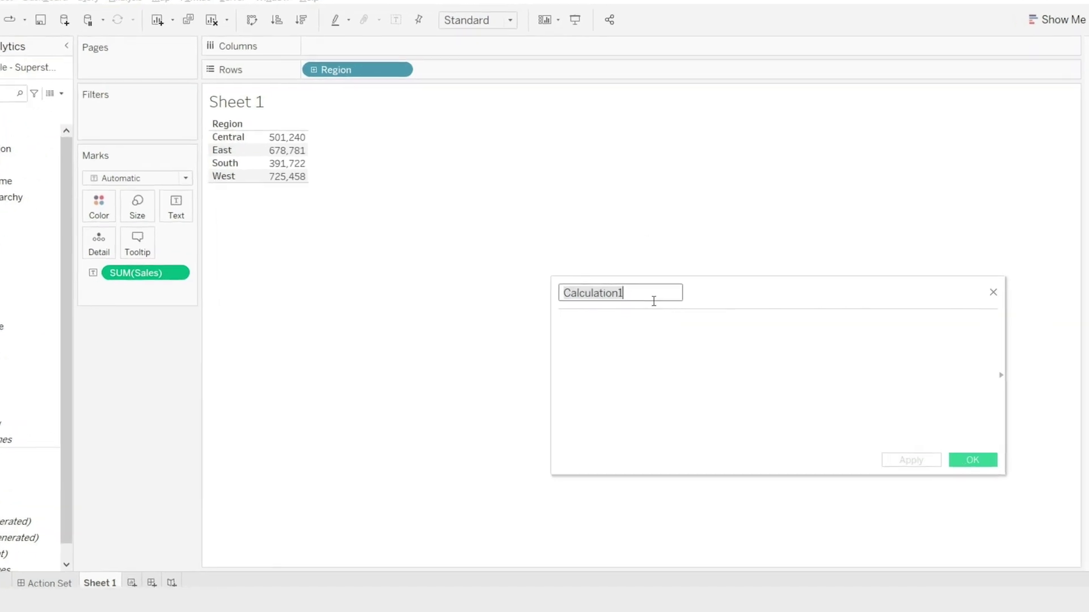
key(BackSpace)
text(Dri)
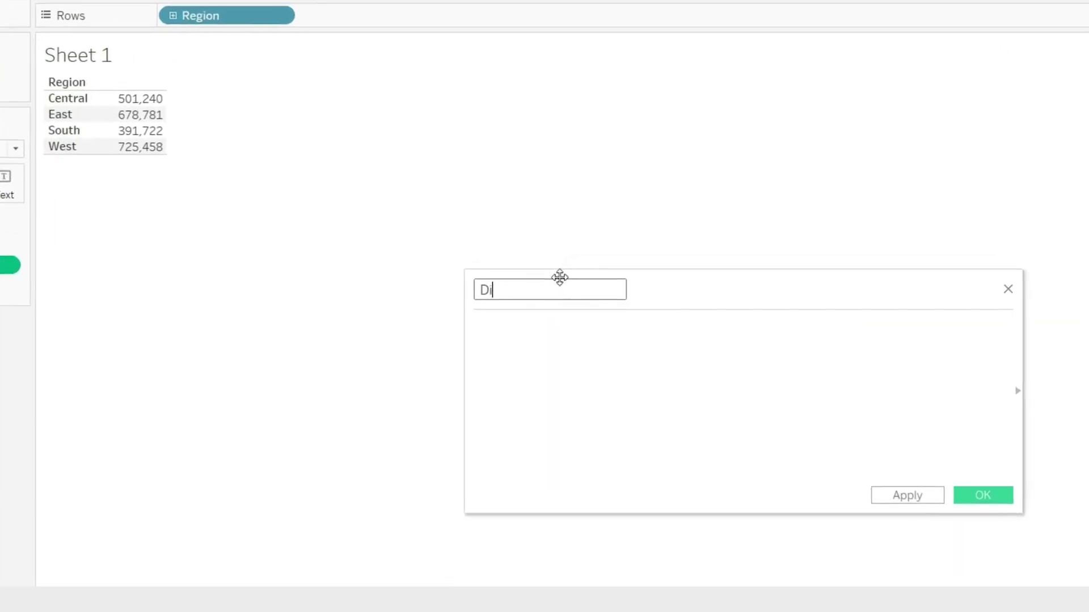
text(ll - State)
- Enter the Drill - State formula if [Set Region] then [State] else [Region] END and save the field
click(541, 318)
text(if set)
key(Return)
text(then stat)
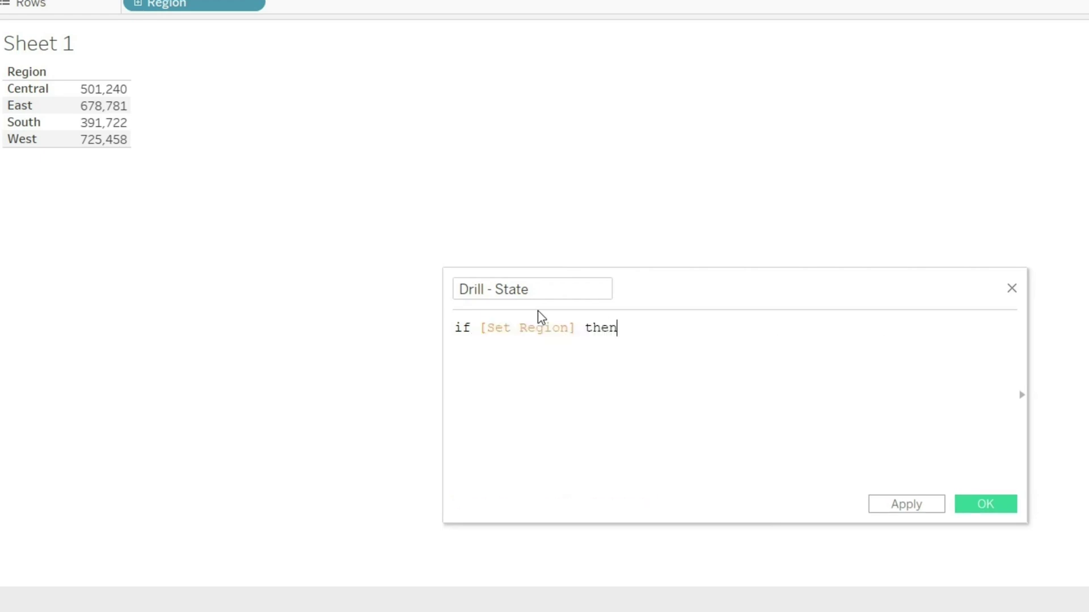
key(Return)
text(else re)
key(Return)
text(en)
key(Return)
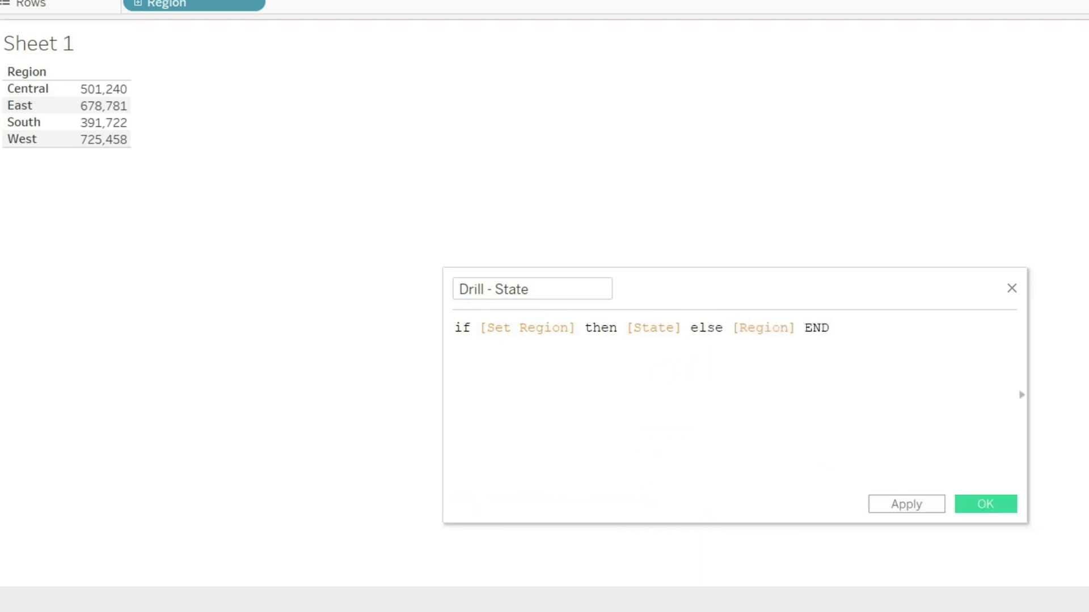
click(904, 504)
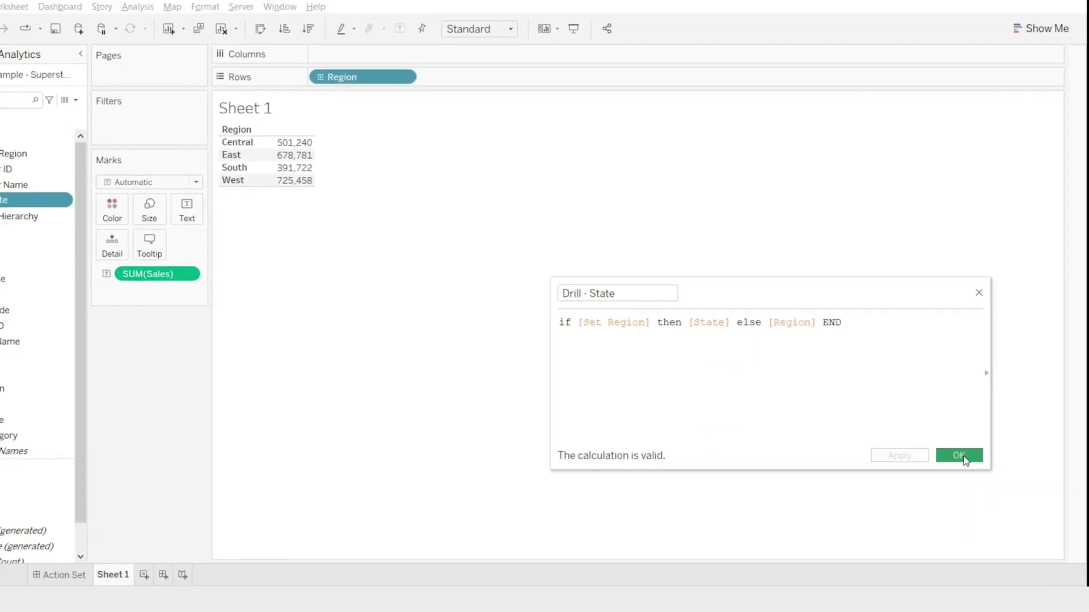
click(964, 457)
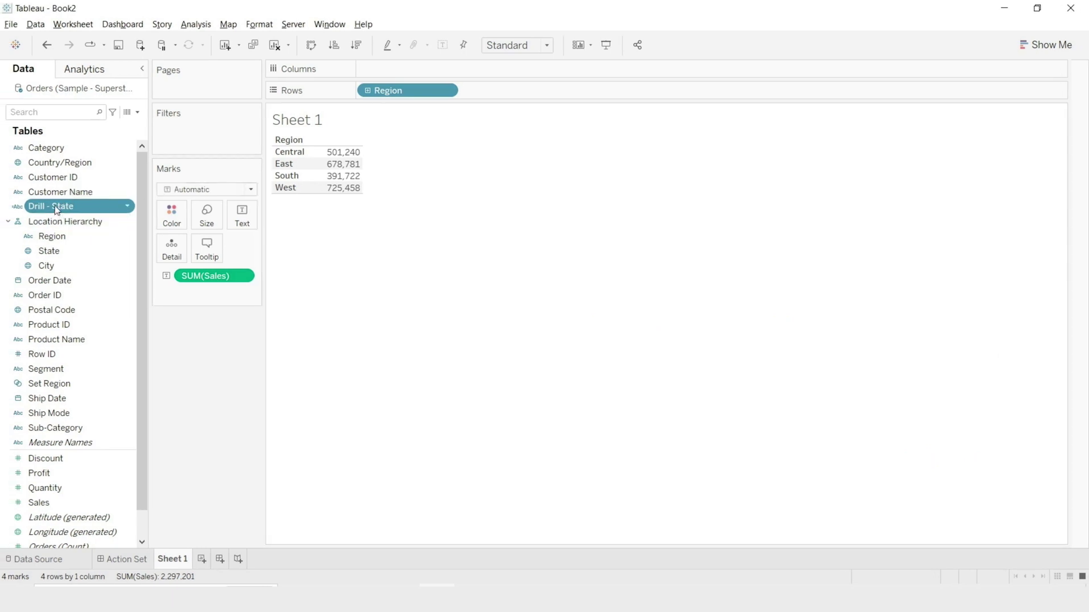
- Add Drill - State to the rows after Region and check how selecting East behaves
drag(56, 208, 566, 93)
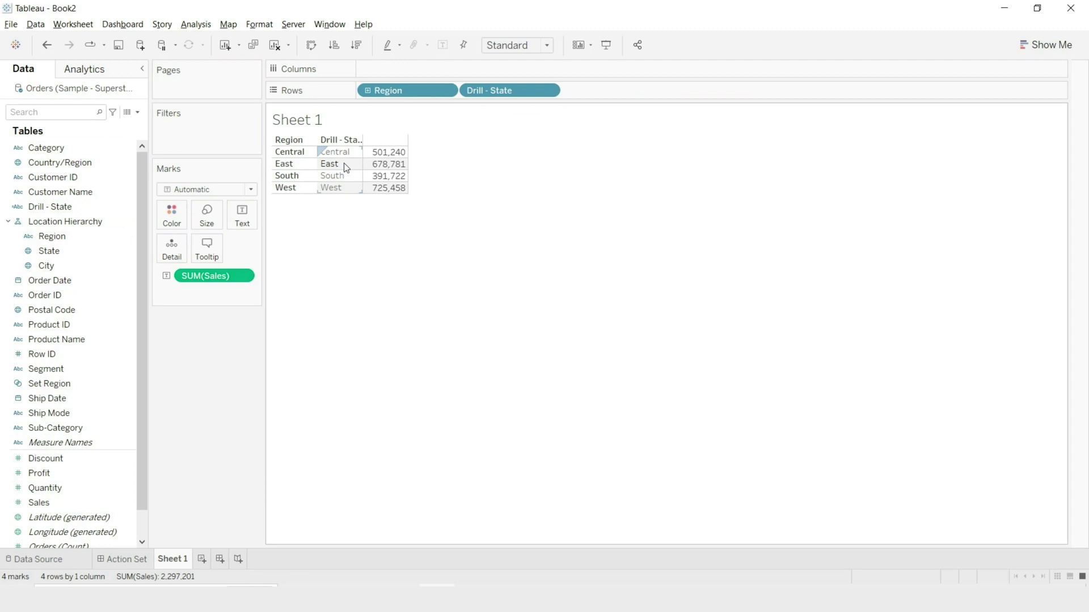
click(311, 165)
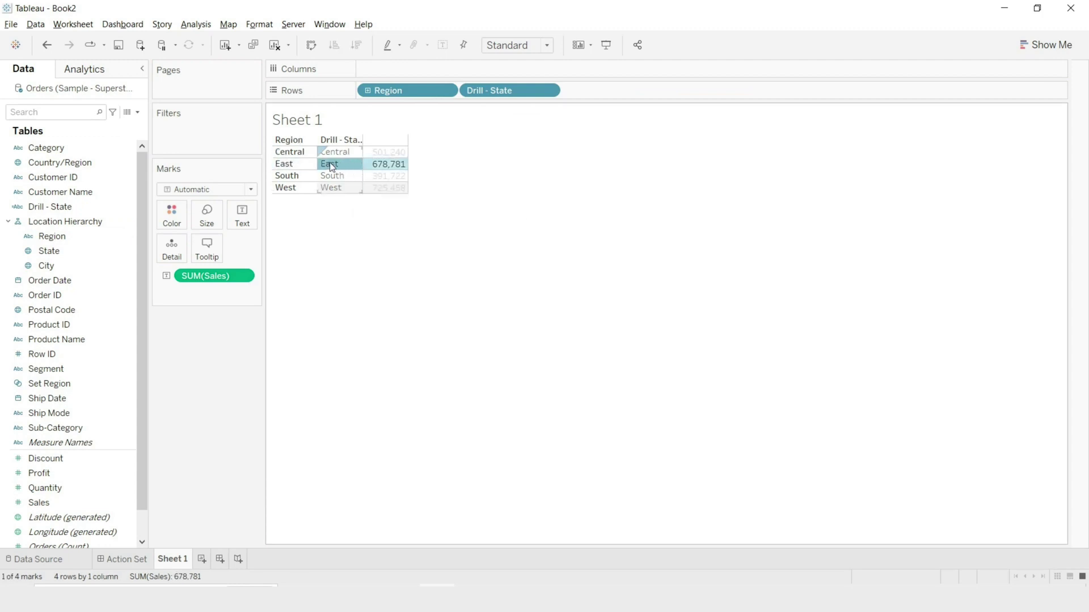
click(350, 270)
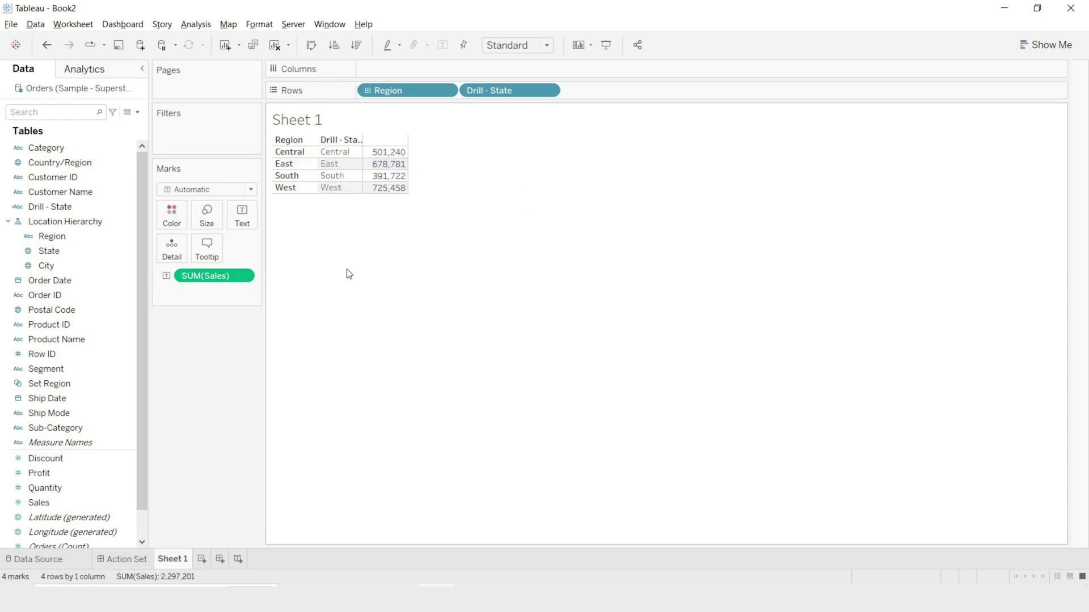
- Add a set action on Sheet 1 targeting Set Region that runs on select, assigns values, and removes all values when the selection is cleared
click(80, 24)
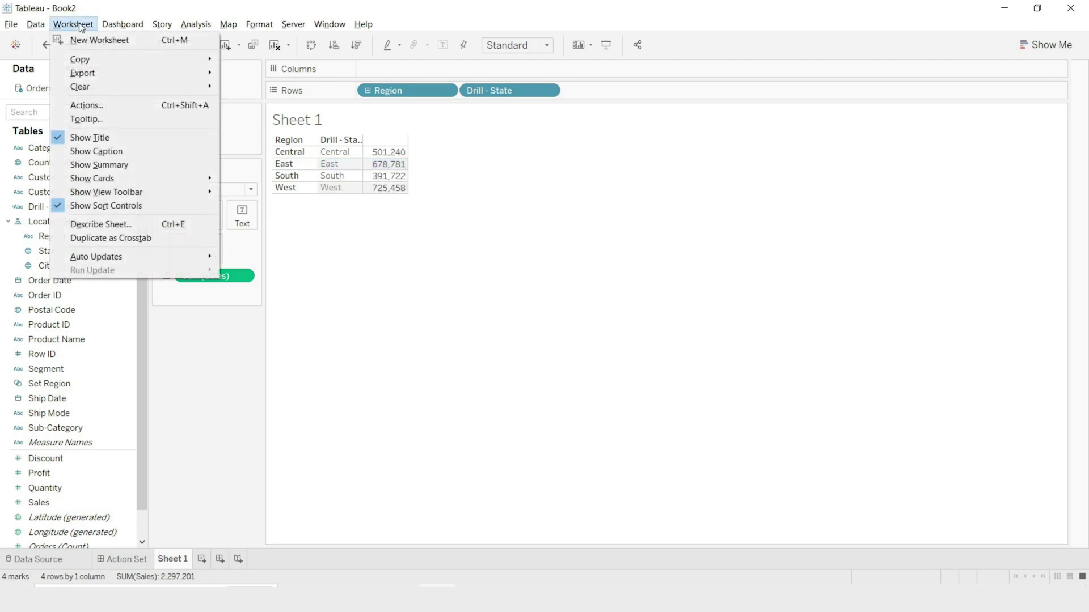
mouse_move(119, 178)
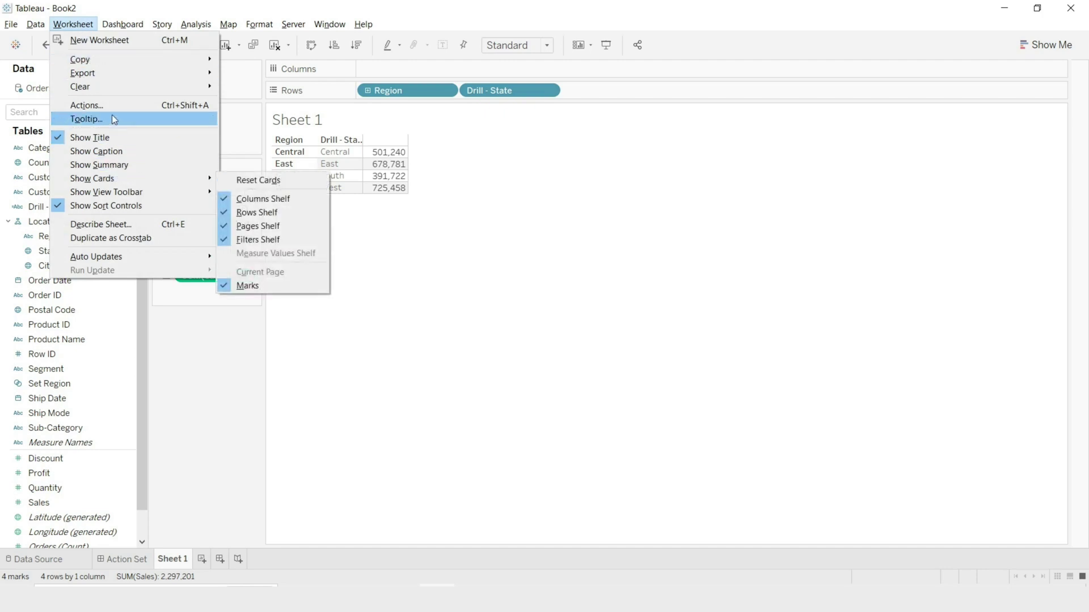
click(523, 238)
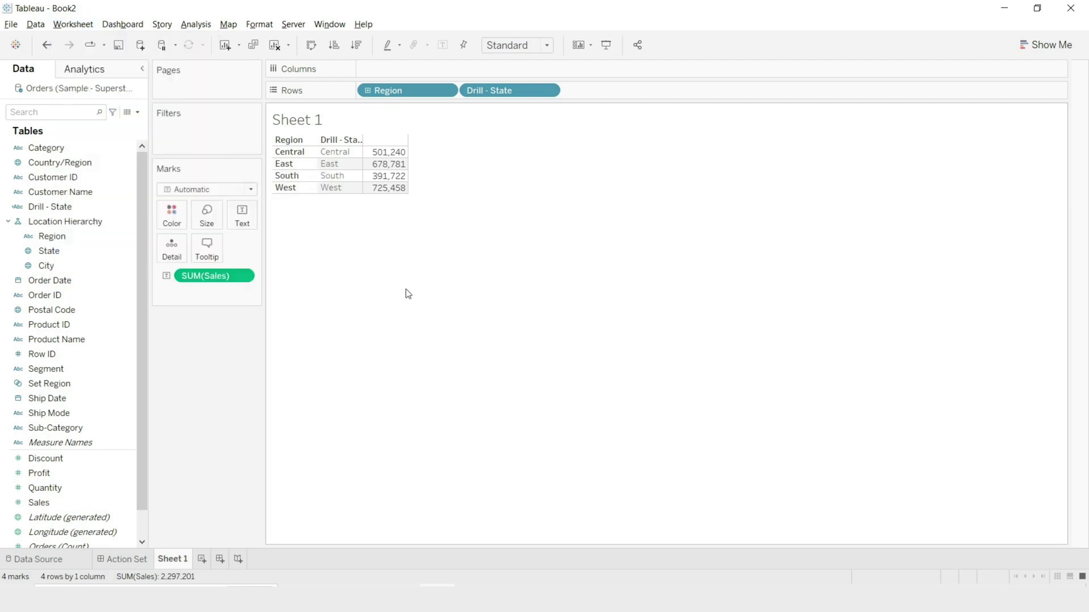
click(379, 365)
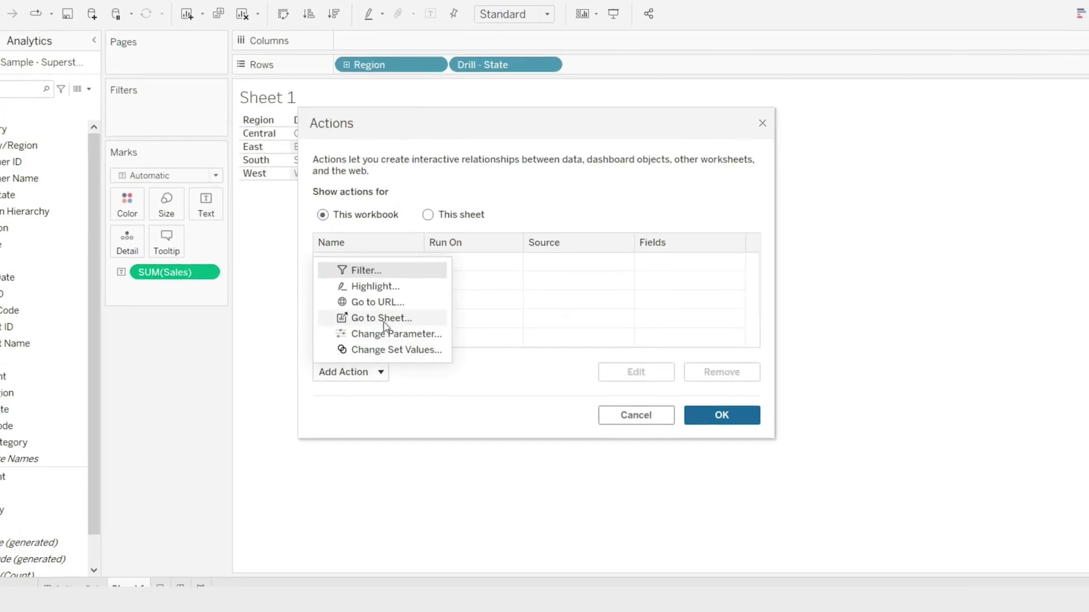
click(469, 337)
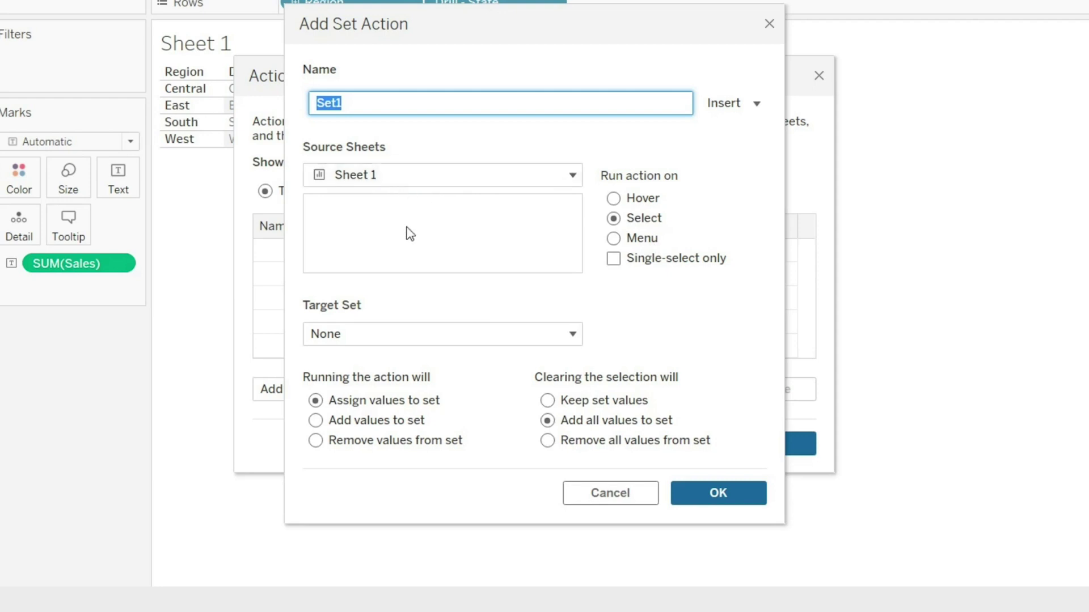
click(509, 338)
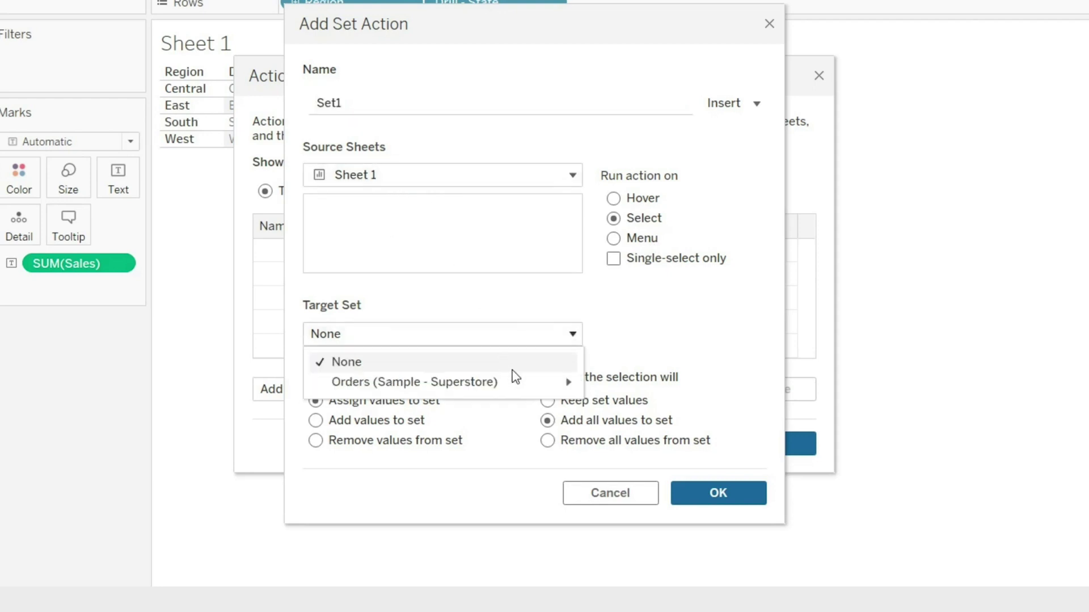
mouse_move(524, 392)
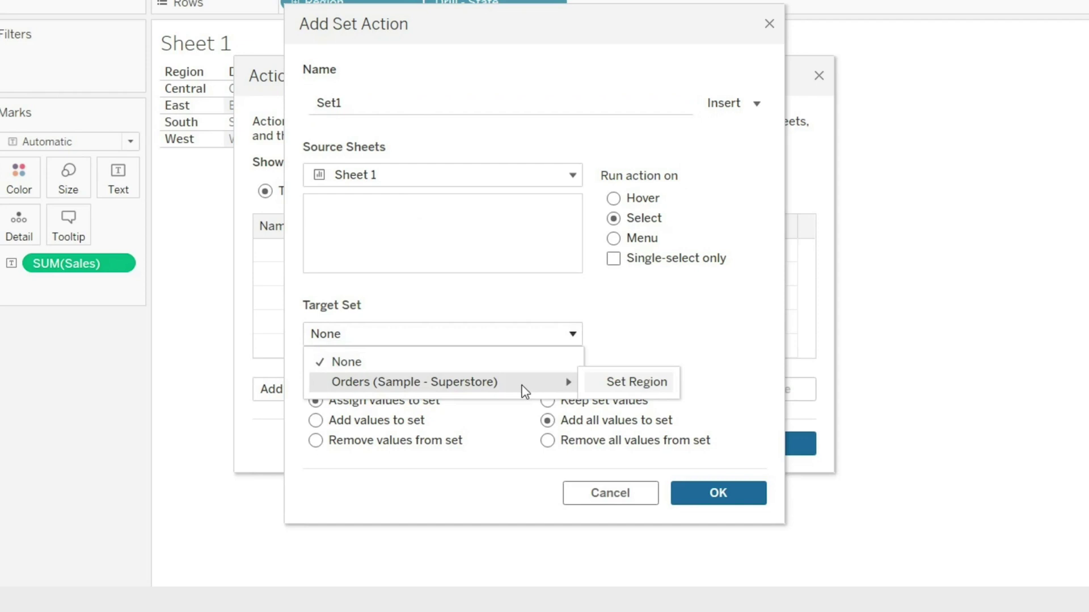
click(638, 385)
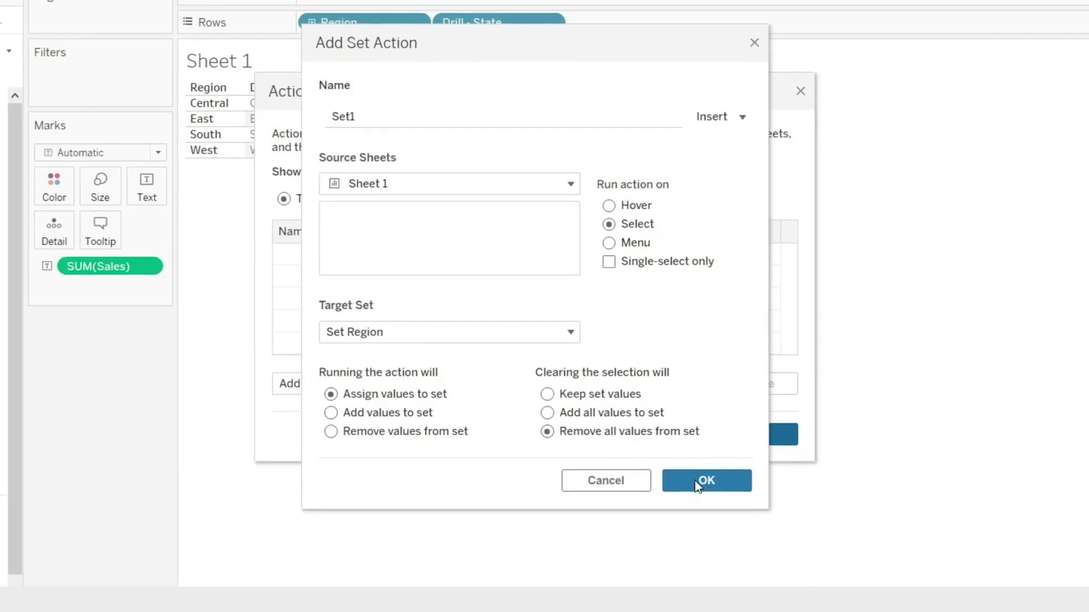
click(697, 481)
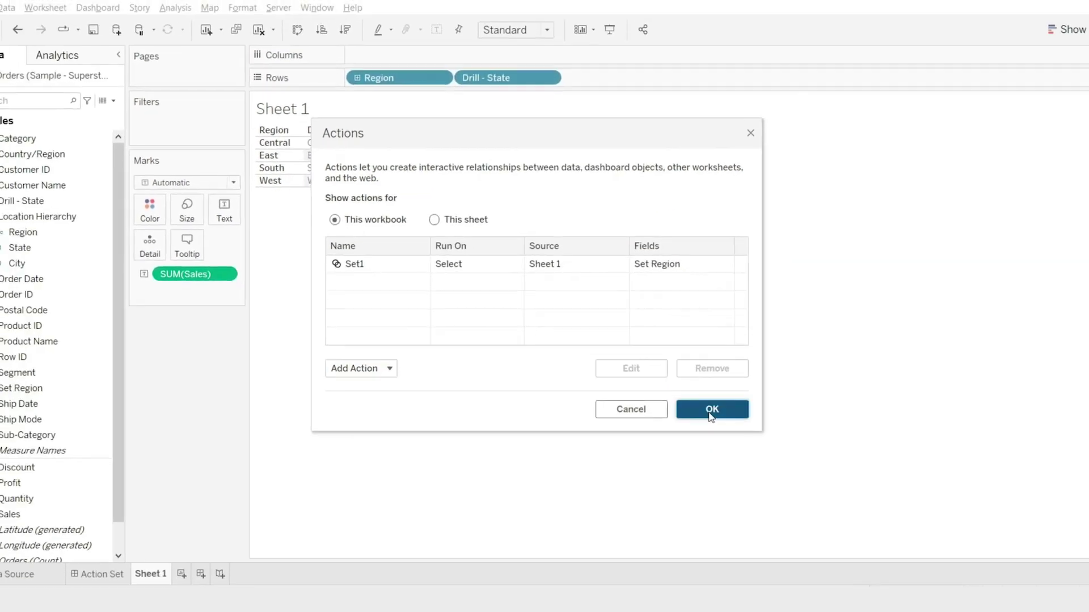
click(710, 415)
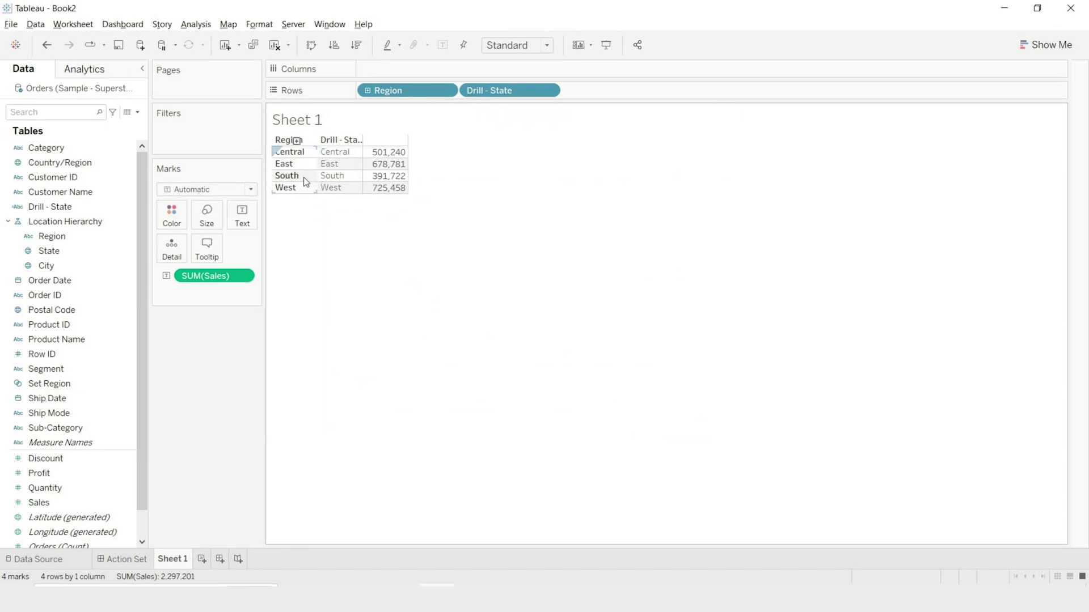
- Test the drill-down by selecting South, East and West, select New York under East, and return the table to region level
click(304, 178)
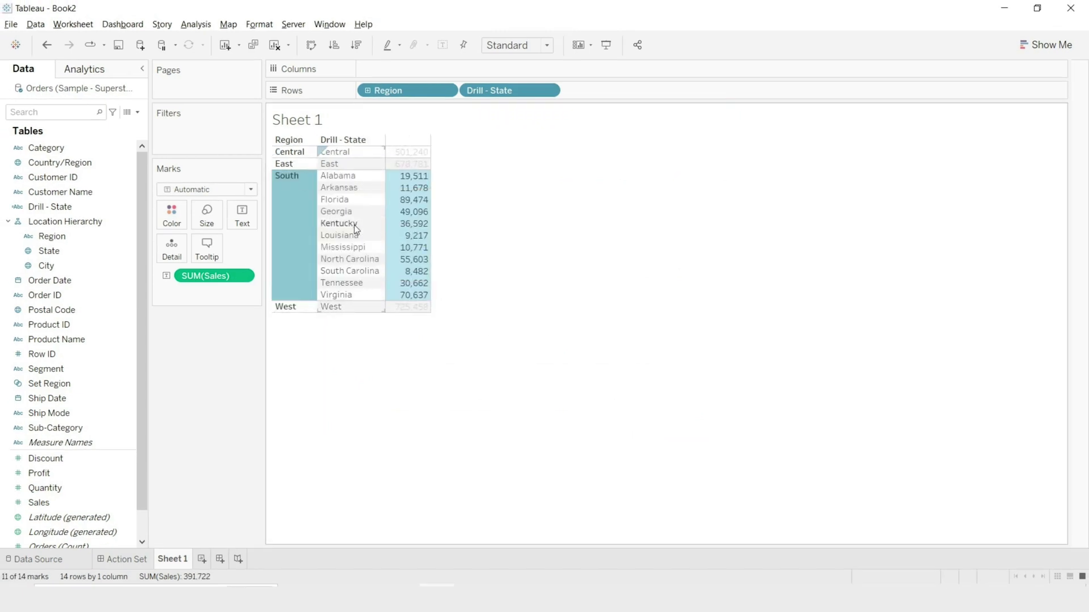
click(298, 165)
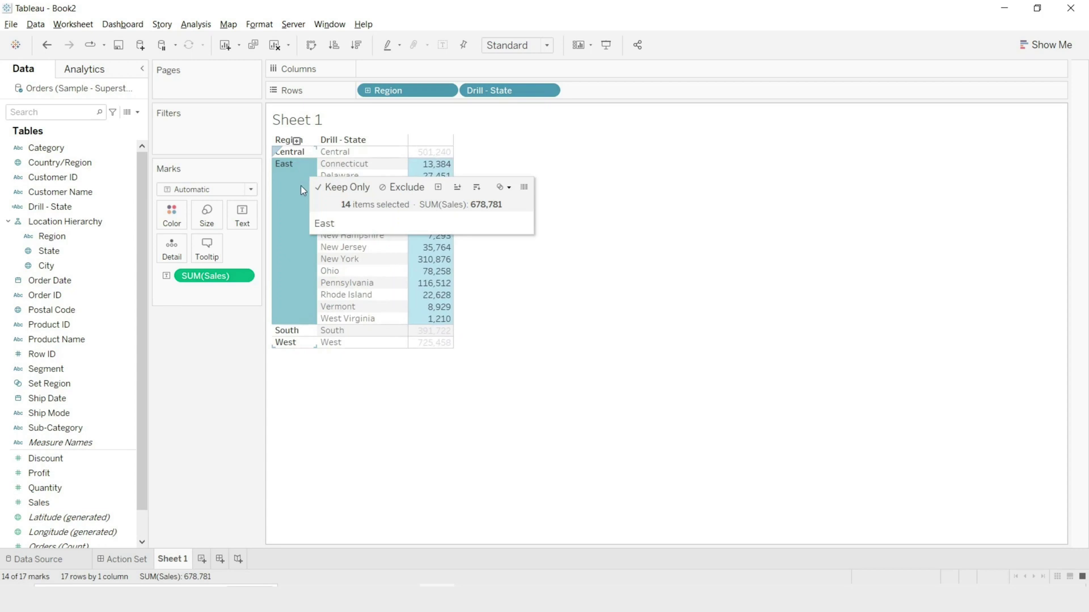
click(303, 344)
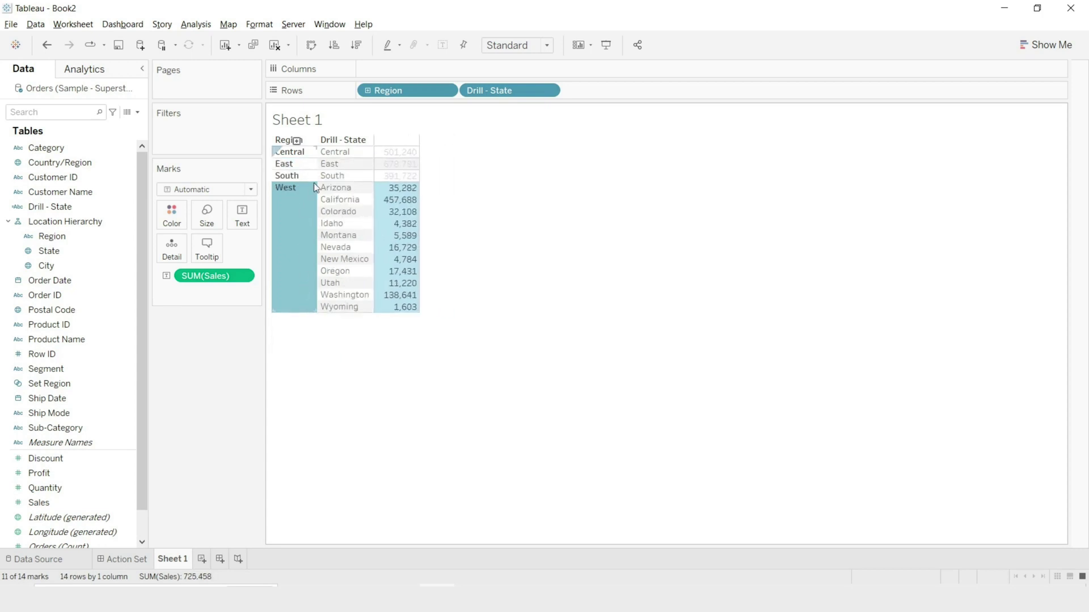
click(309, 165)
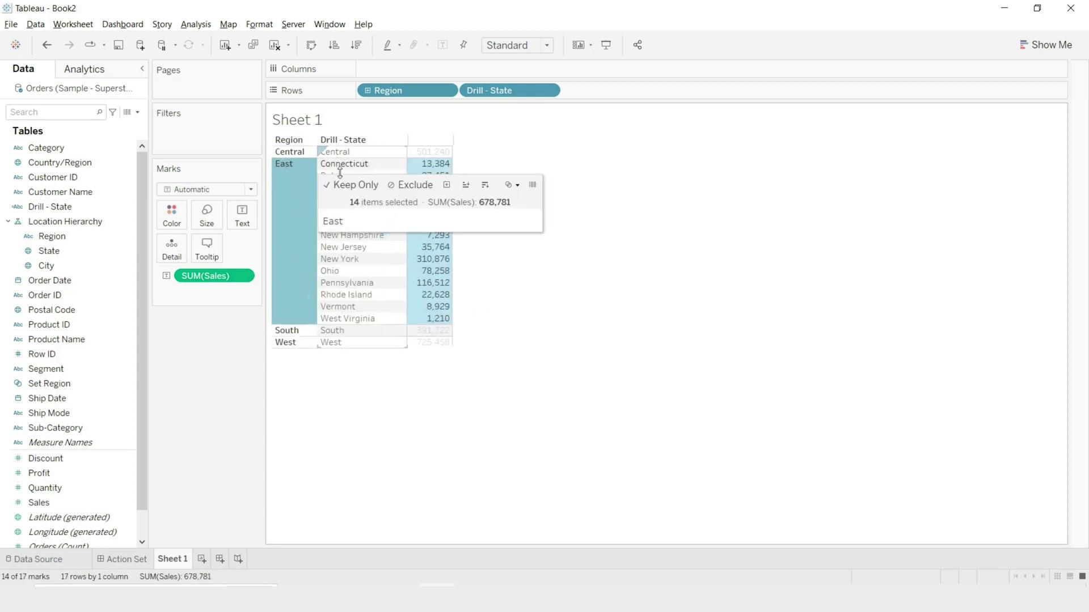
click(366, 259)
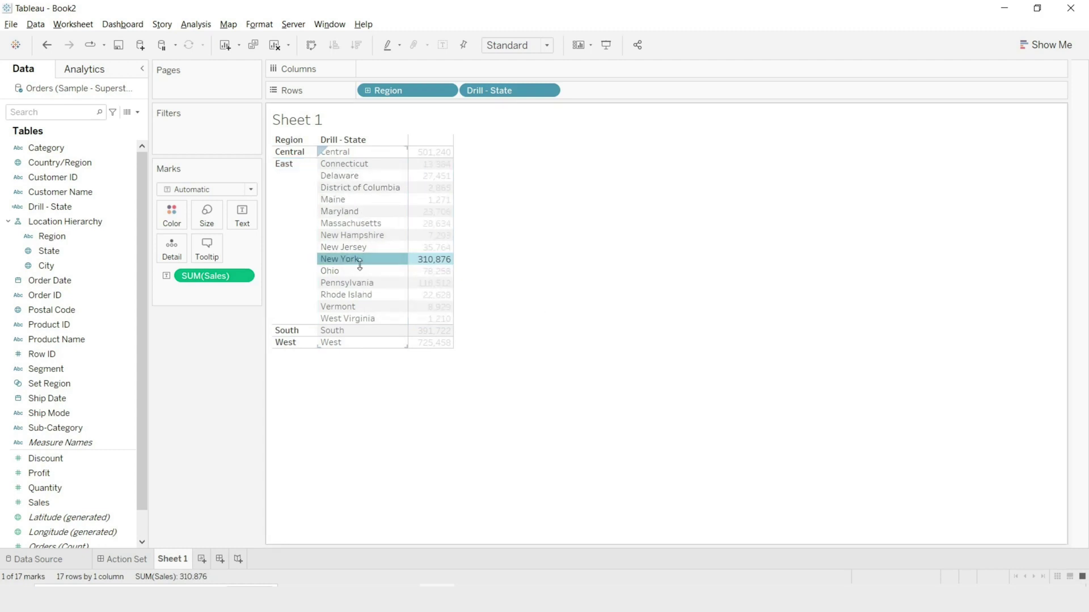
mouse_move(362, 260)
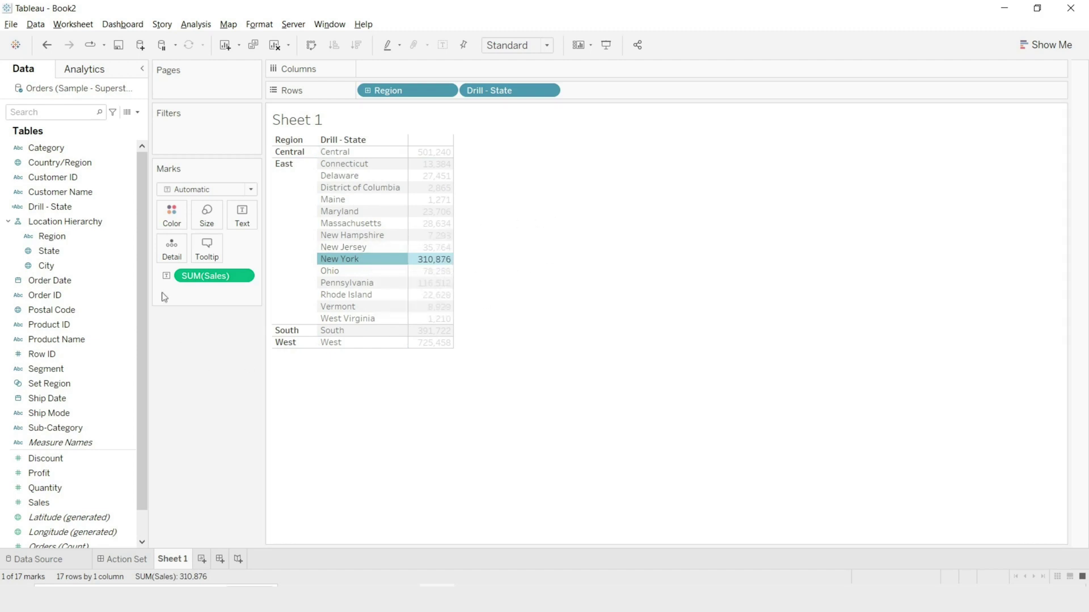
key(ctrl+z)
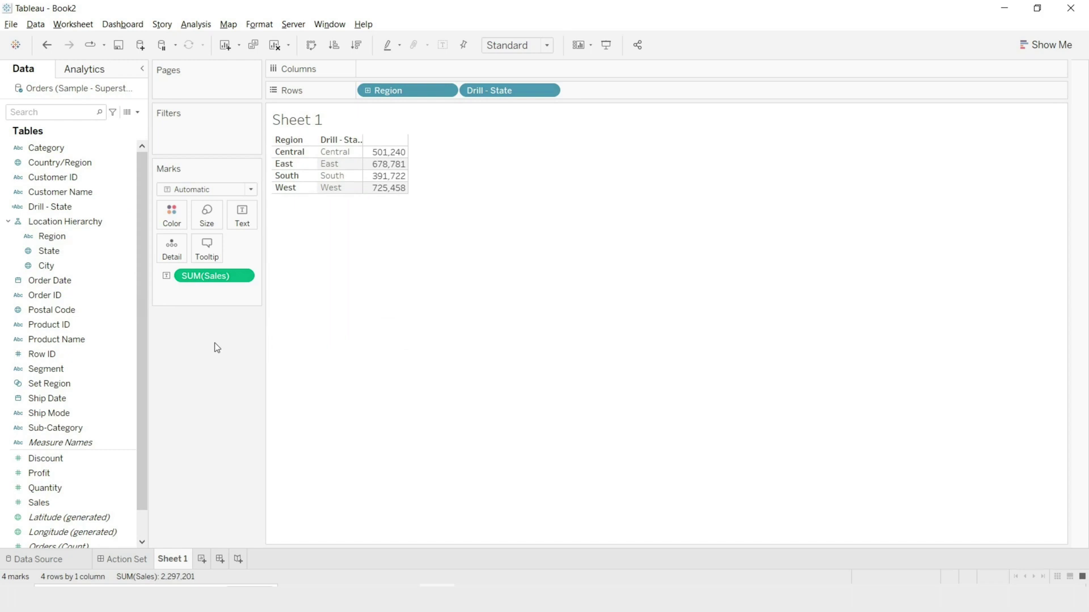
- Create a set from the Drill - State field named Set State, with no members selected
right_click(62, 209)
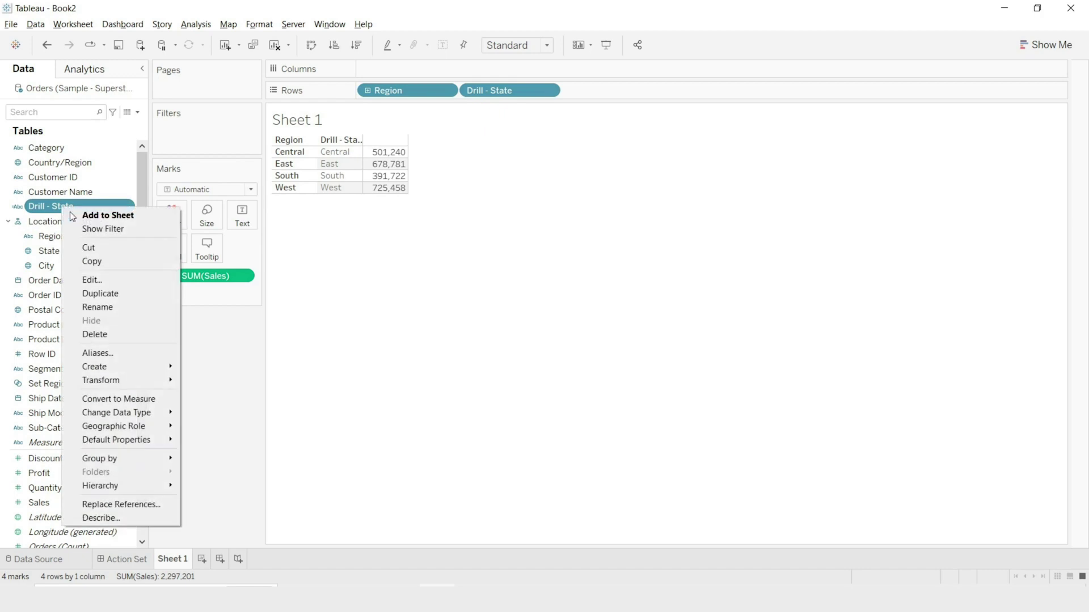
mouse_move(118, 361)
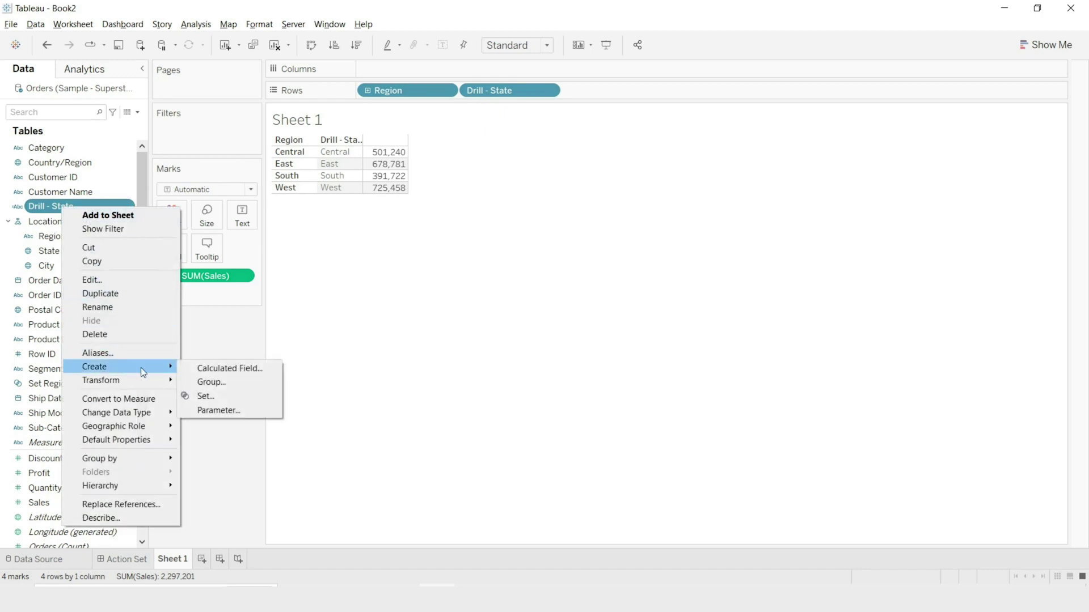
click(220, 396)
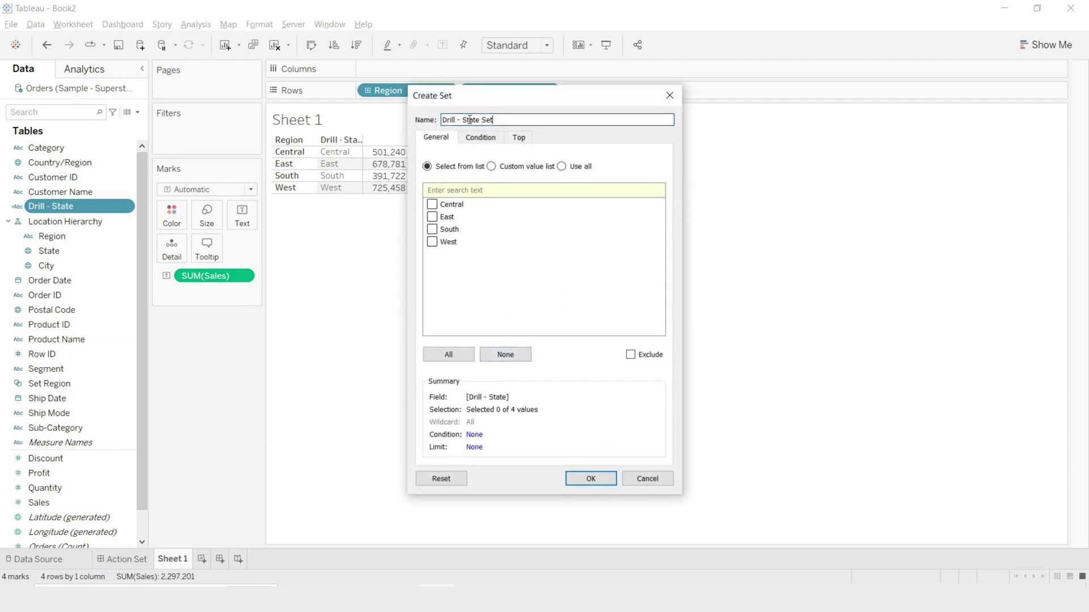
drag(511, 119, 379, 119)
text(Set State)
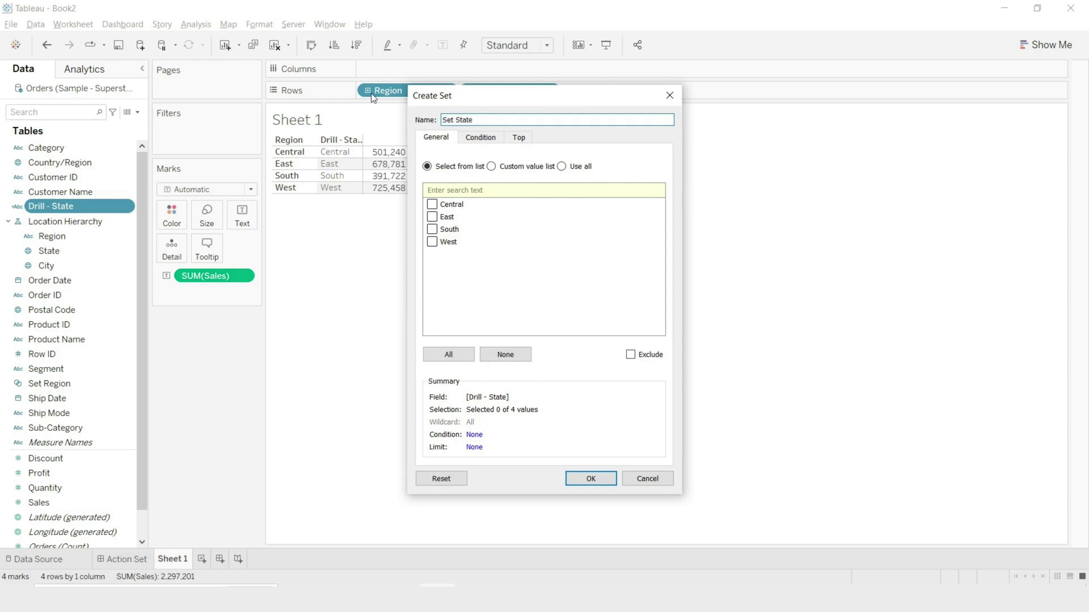
click(592, 479)
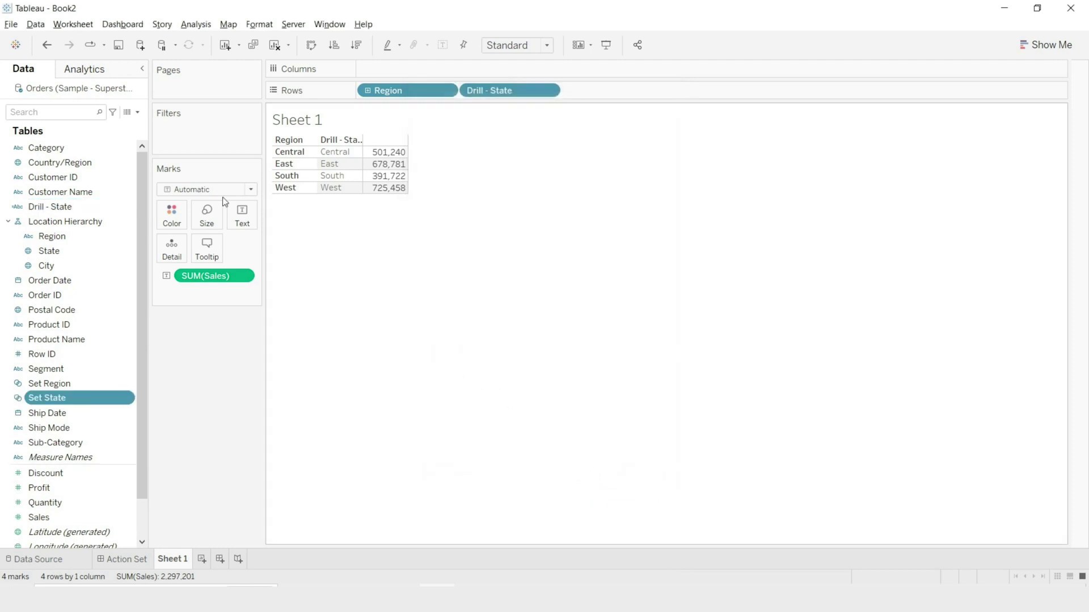
- Create a calculated field named Drill City
click(137, 113)
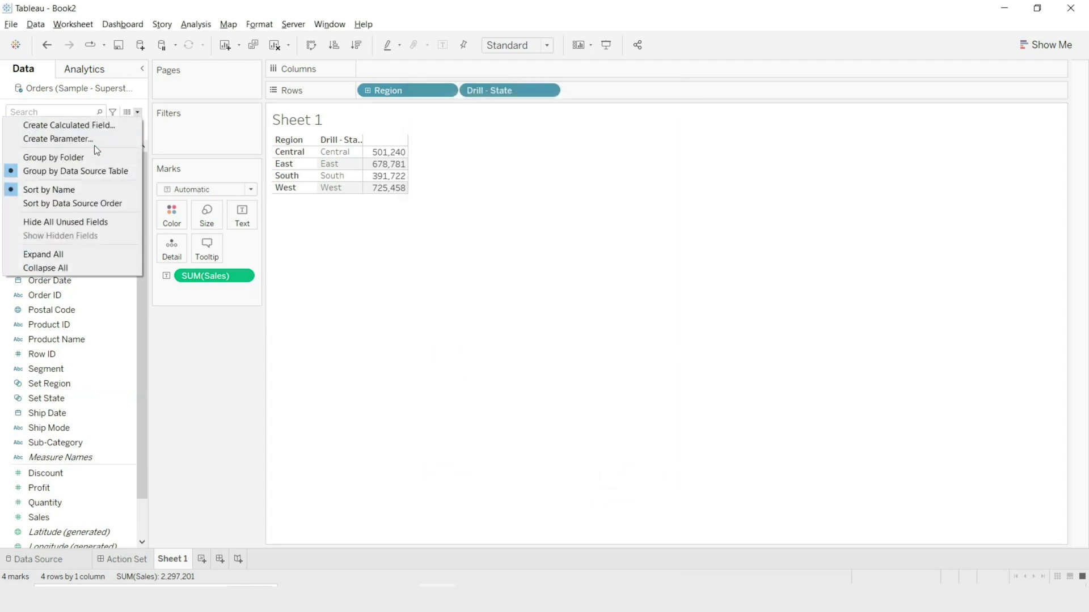
click(34, 124)
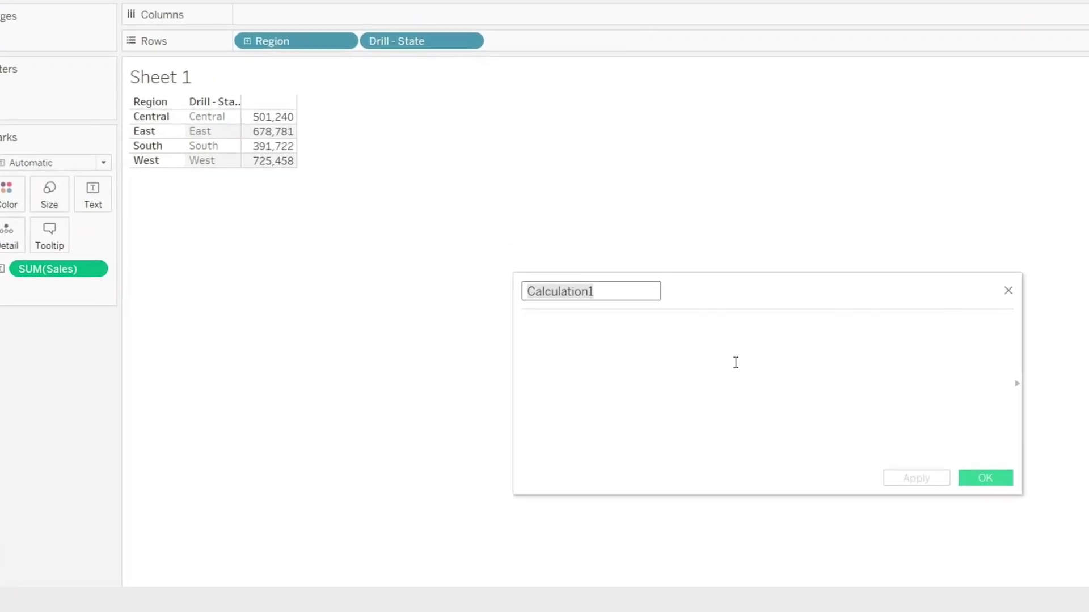
key(BackSpace)
text(D)
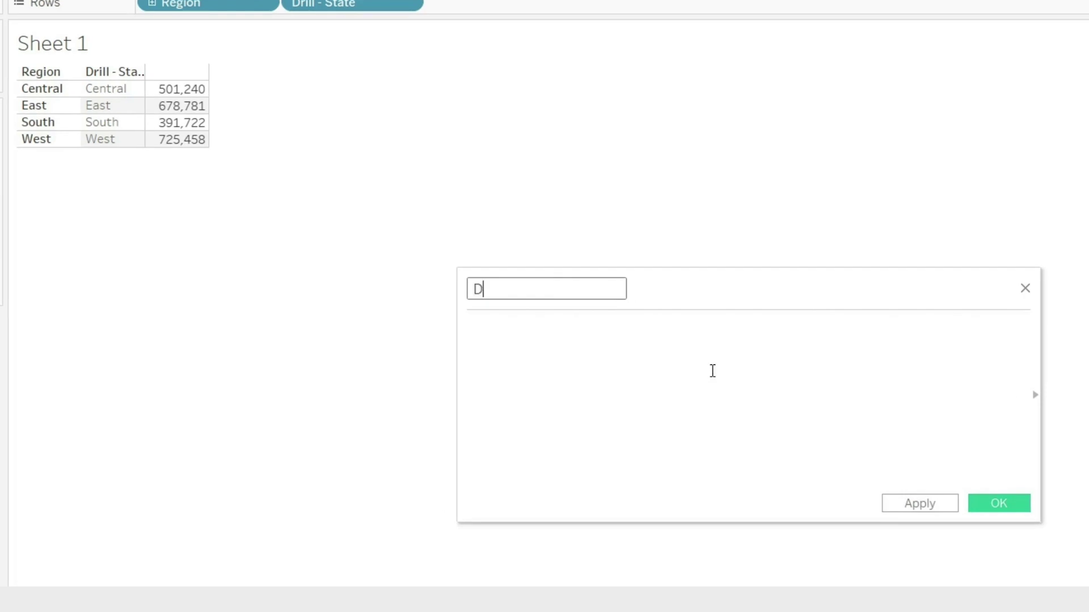
text(rill City)
- Define Drill City as if [Set State] then [City] else "" END and add it to the rows after Drill - State
click(713, 371)
text(if )
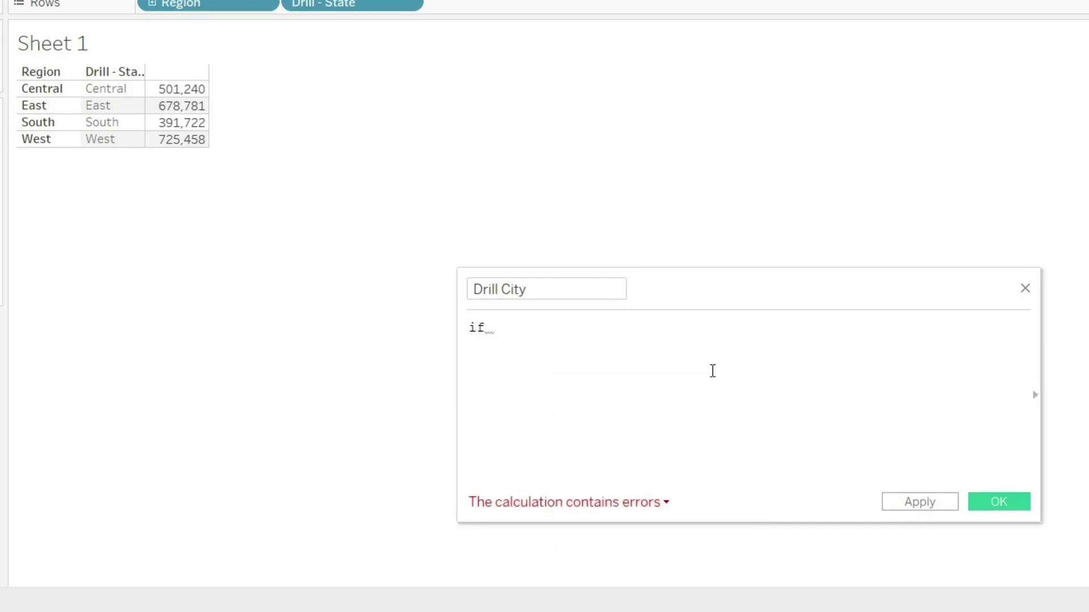
text(set)
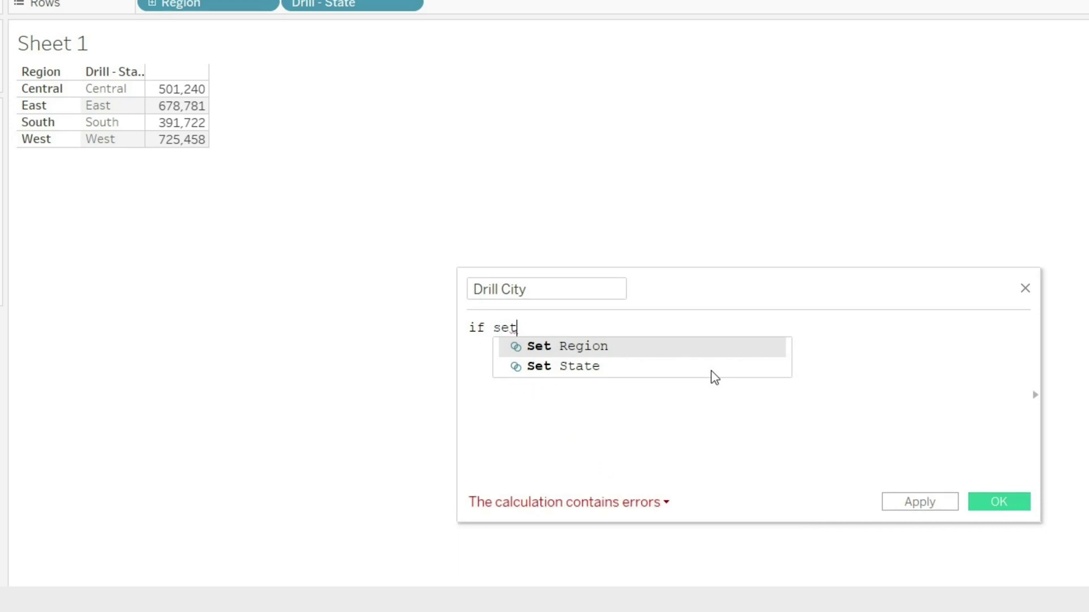
click(712, 371)
text(the)
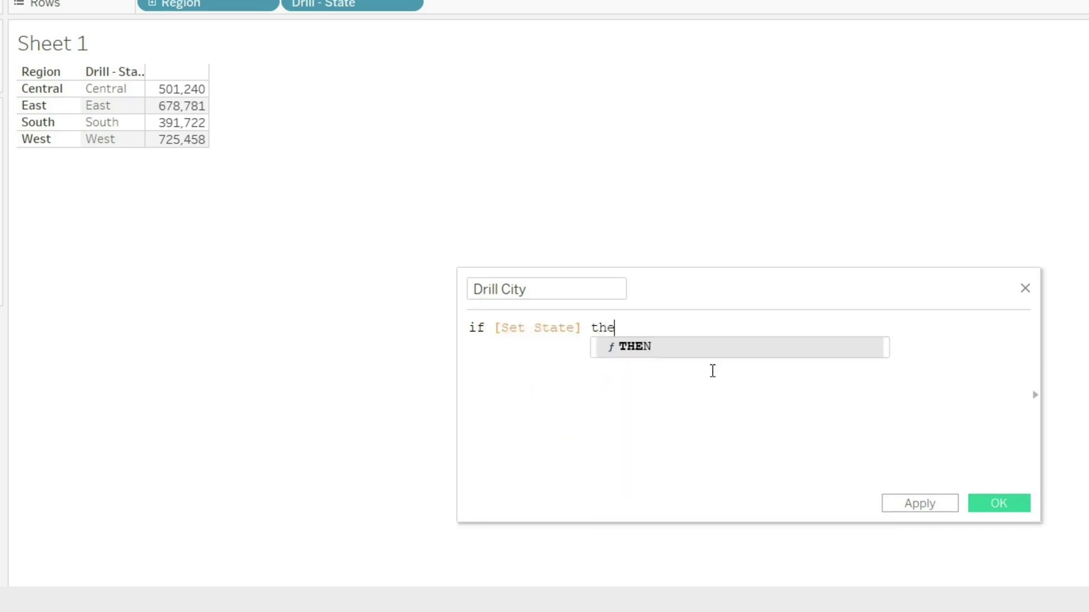
text(n city)
key(Return)
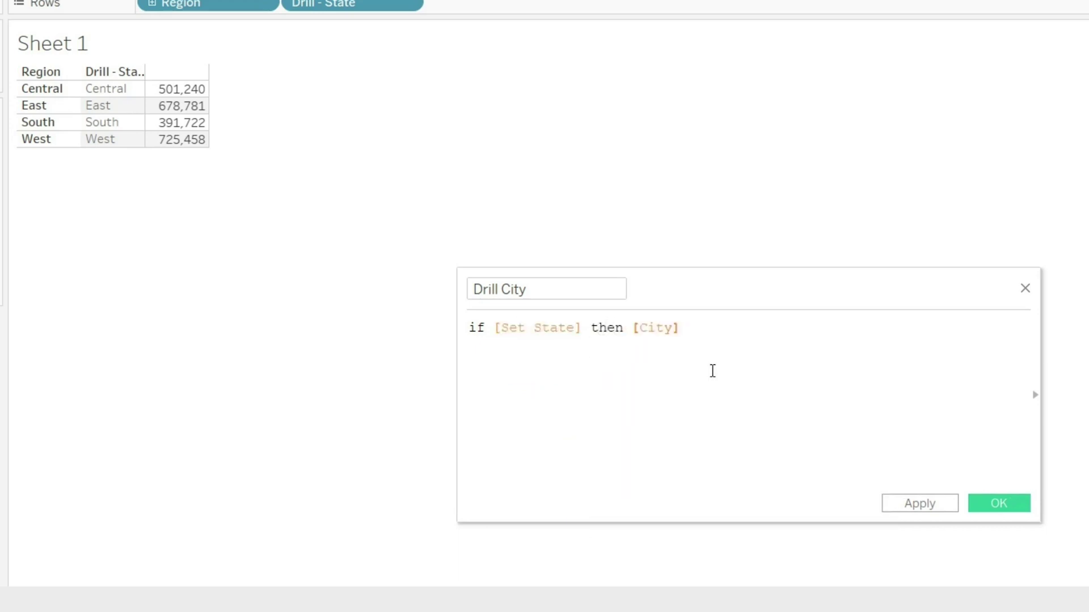
text(else "" end)
key(Return)
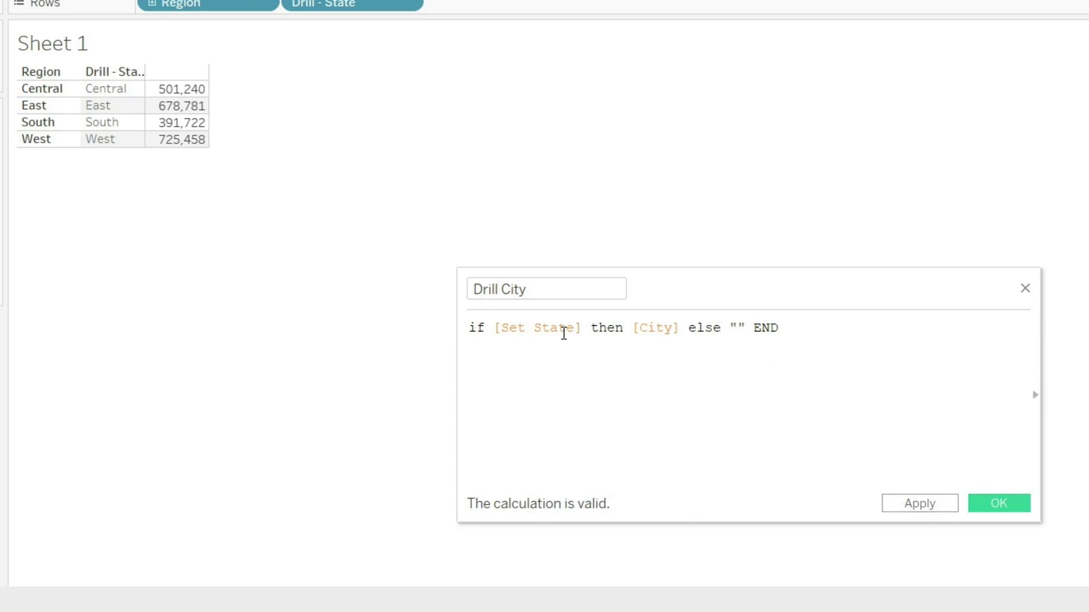
click(993, 503)
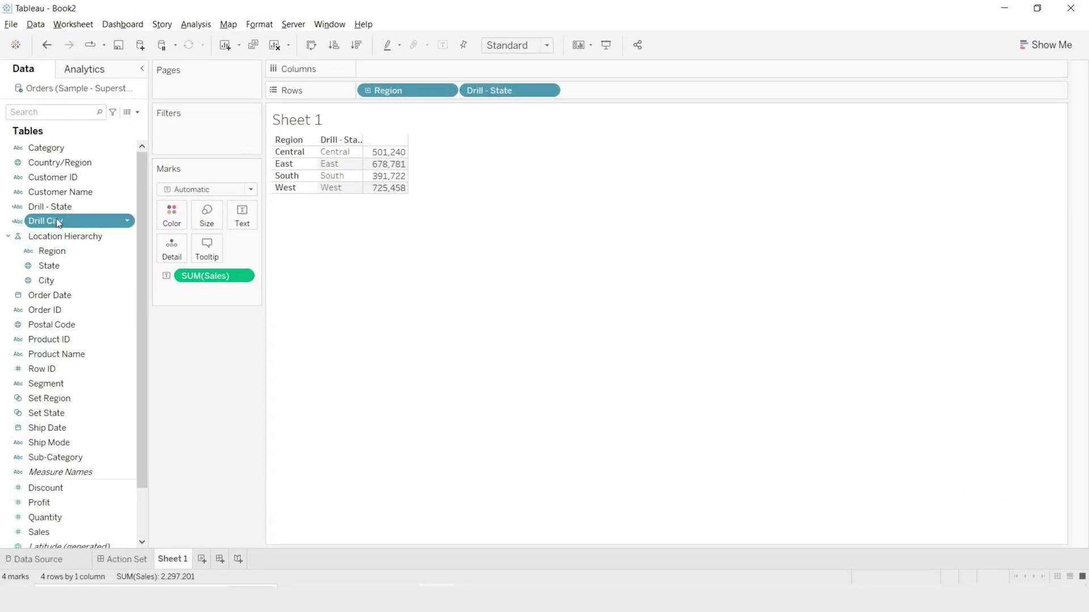
drag(41, 224, 605, 93)
click(45, 266)
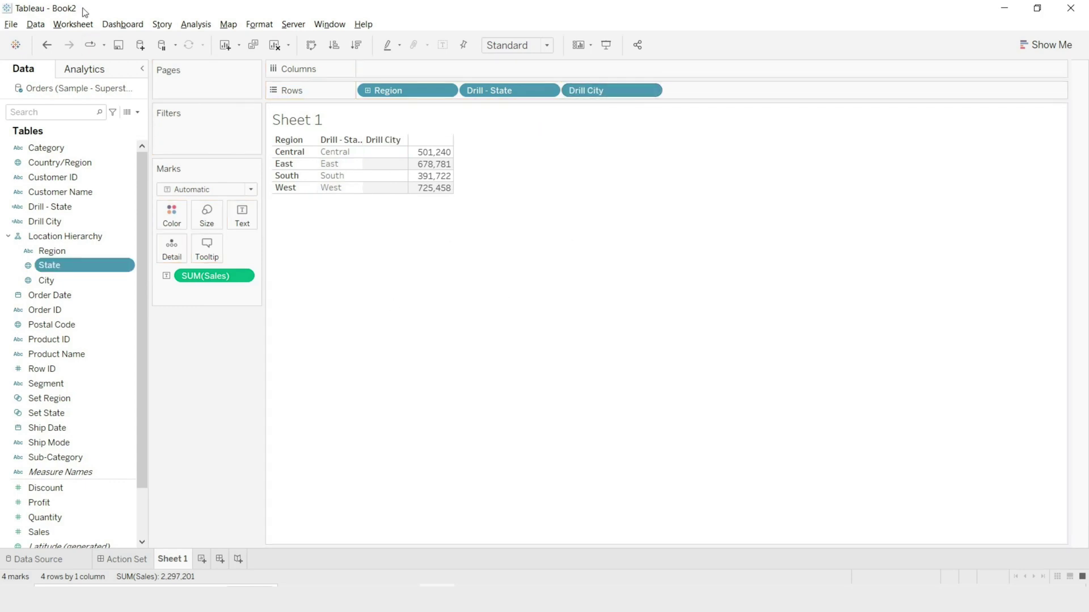
- Add a set action named City Drill on Sheet 1 targeting Set State that removes all values from the set when the selection is cleared
click(72, 24)
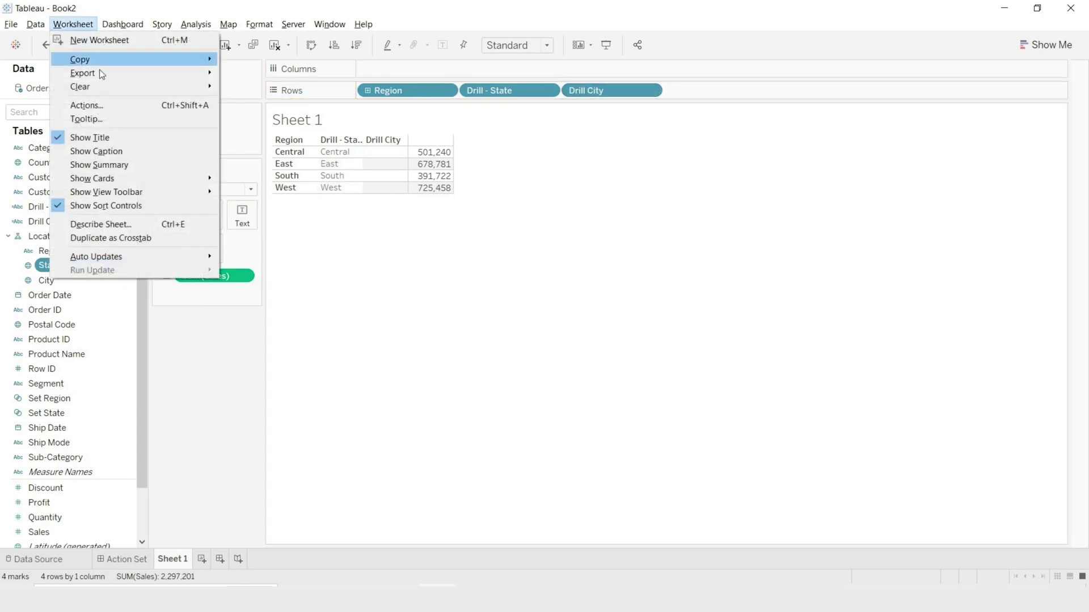
click(99, 107)
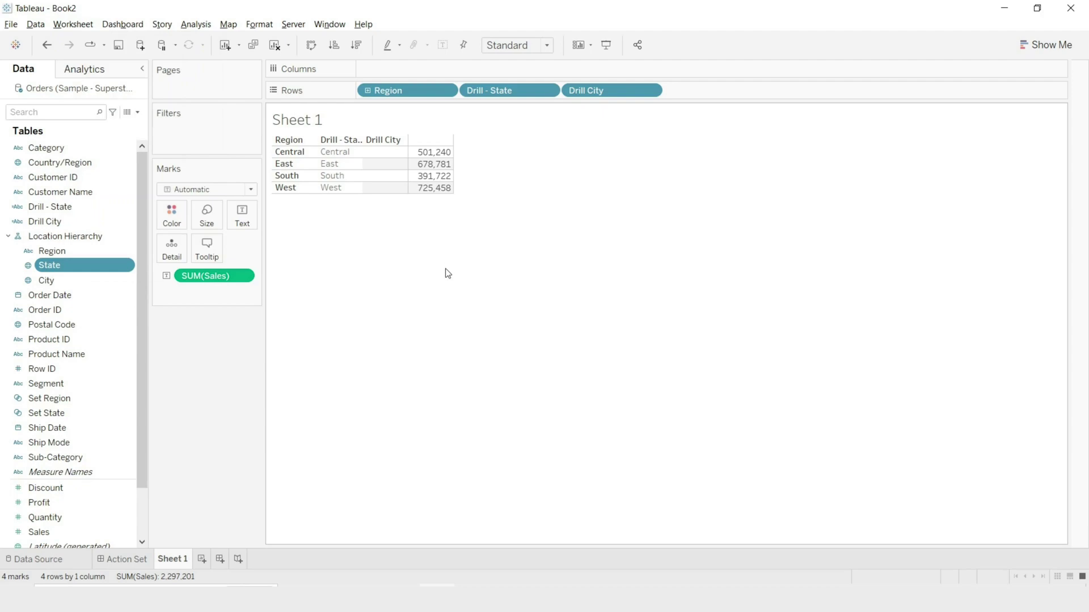
click(396, 366)
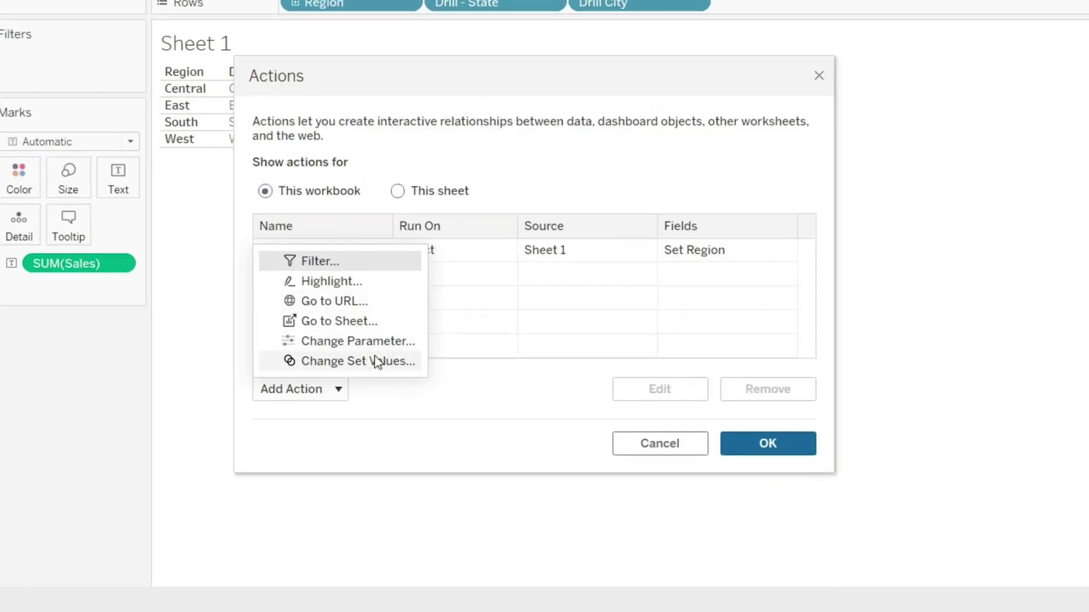
click(376, 361)
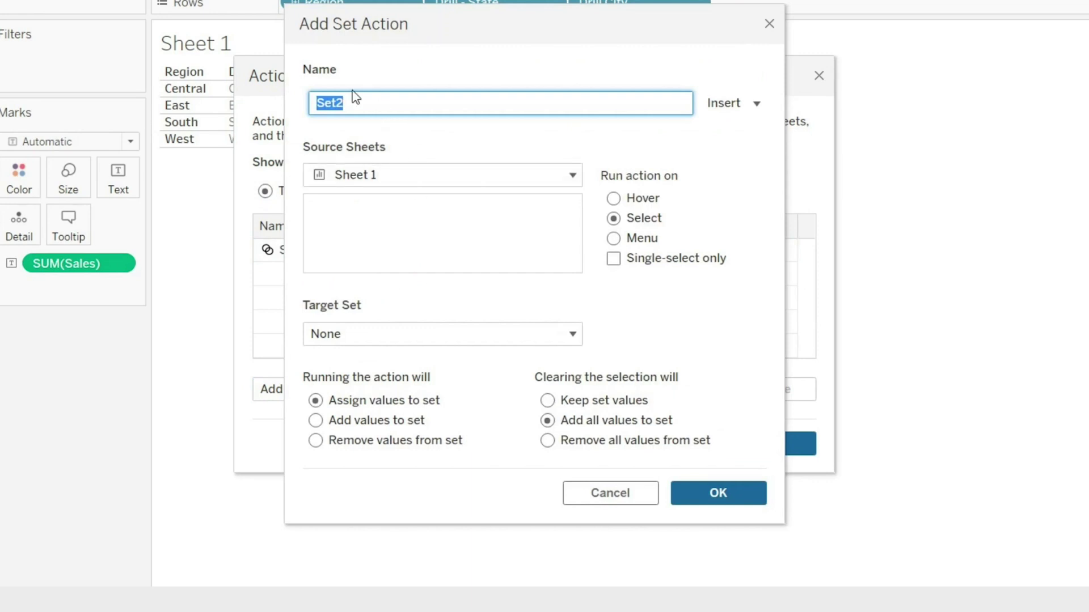
text(City Drill)
click(381, 339)
mouse_move(433, 382)
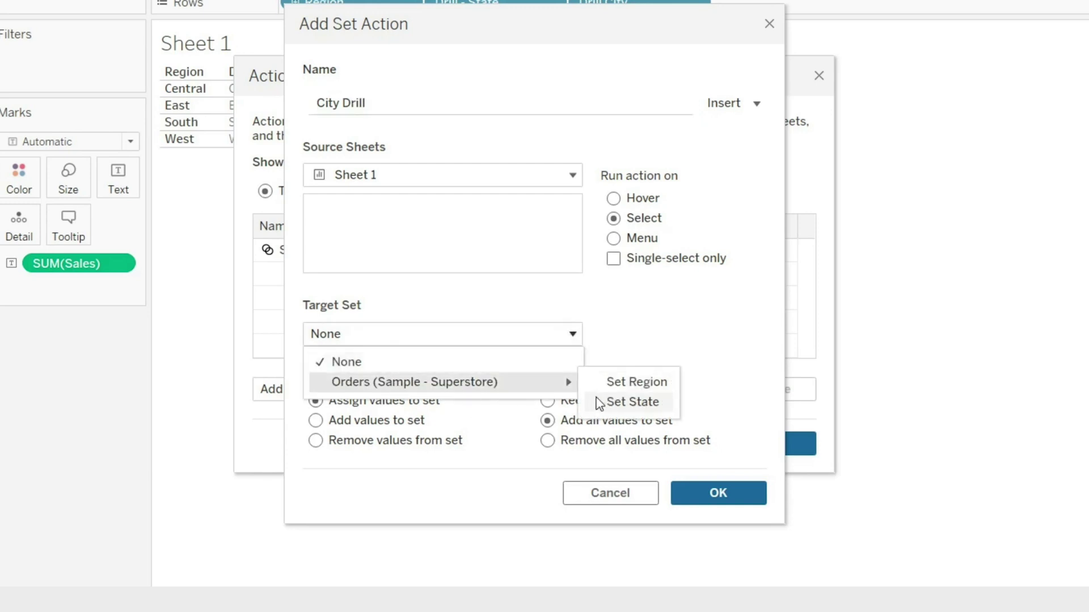
click(645, 402)
click(568, 441)
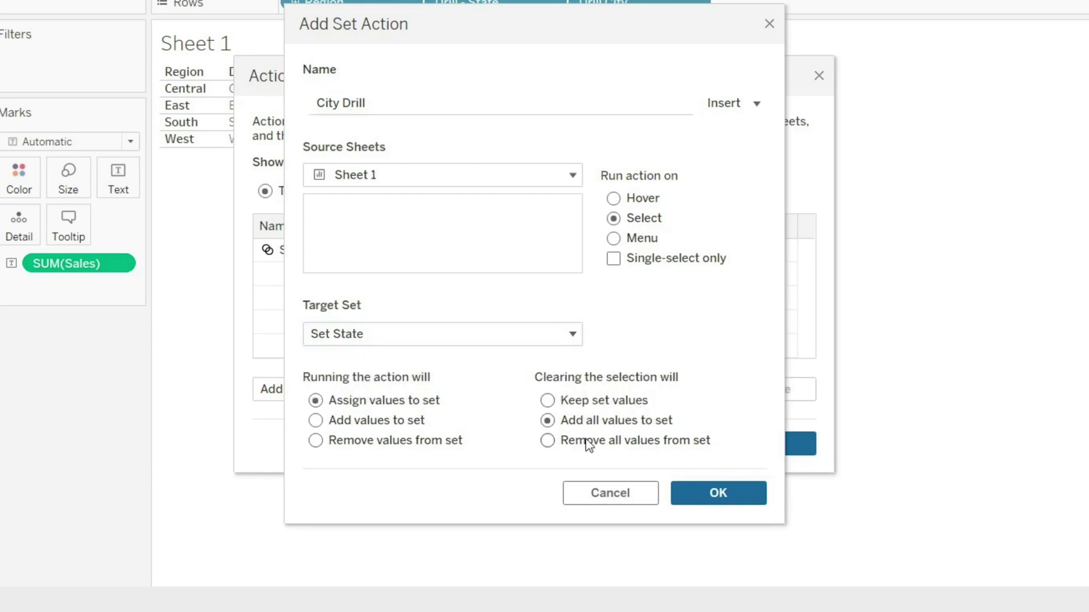
click(722, 499)
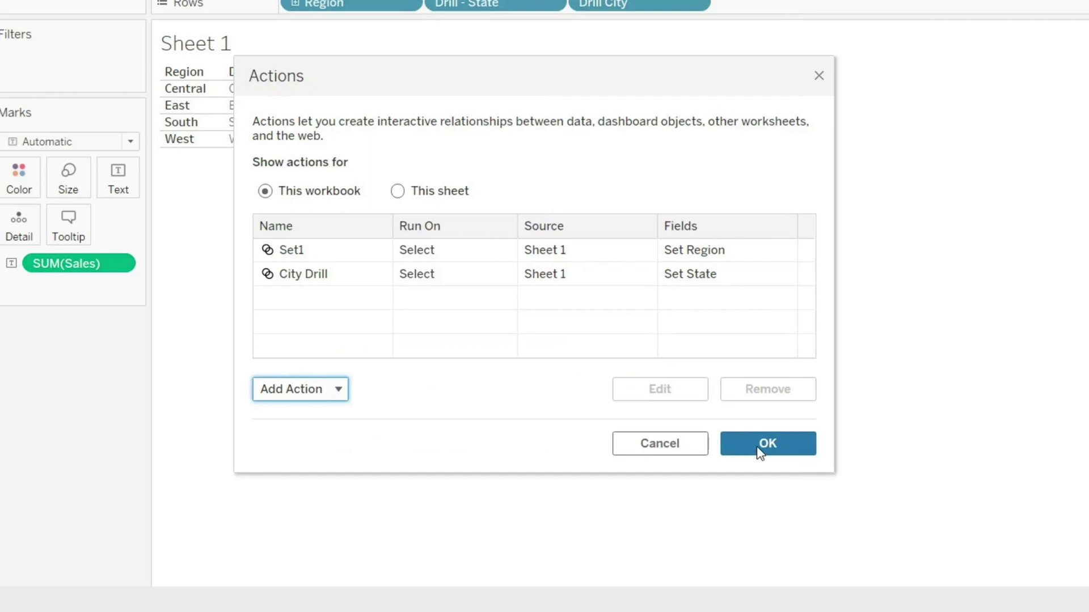
- Rename the Set1 action that targets Set Region
click(305, 258)
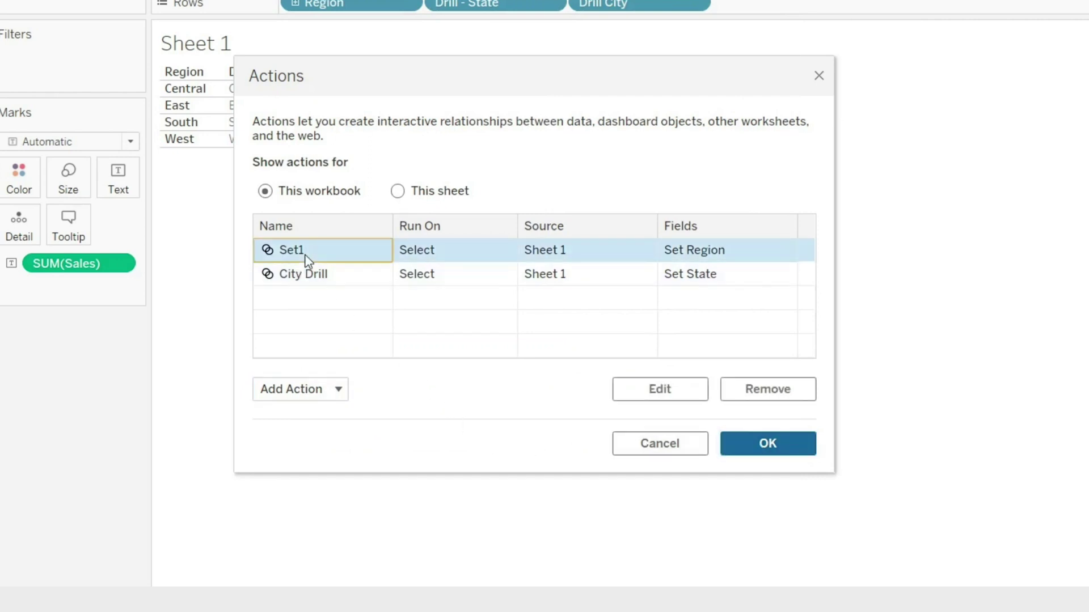
double_click(444, 269)
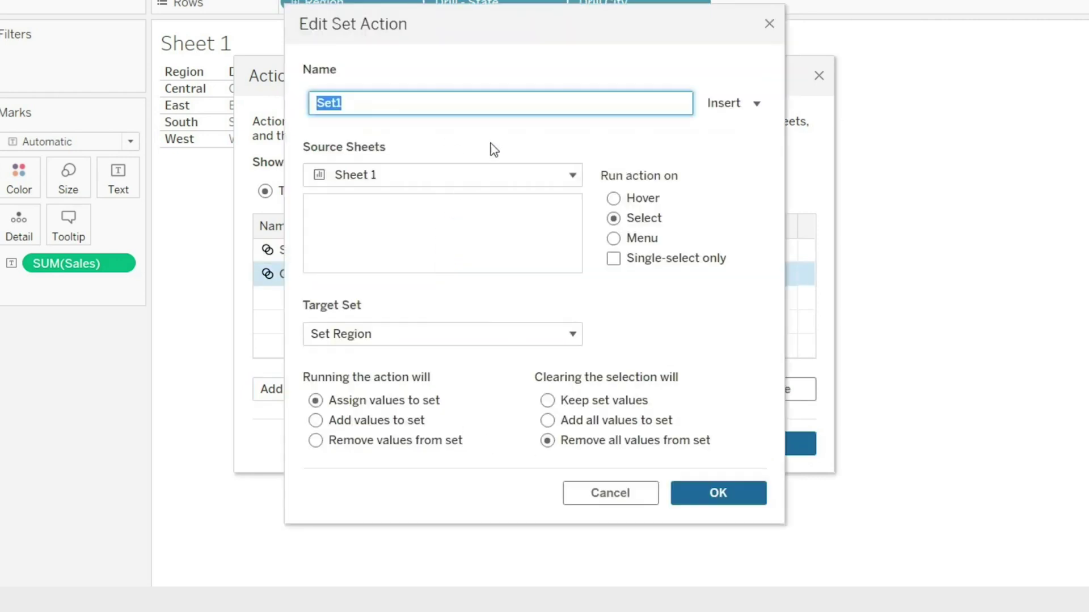
key(BackSpace)
text(S)
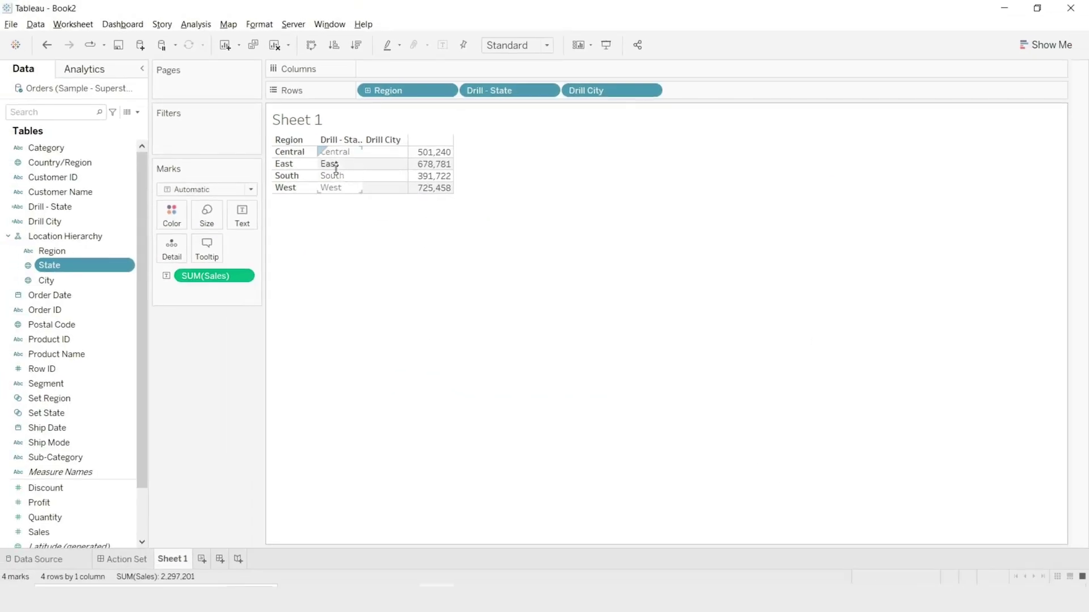
- Test the drill-down on East from the state column and the region column, and clear the selection
click(331, 166)
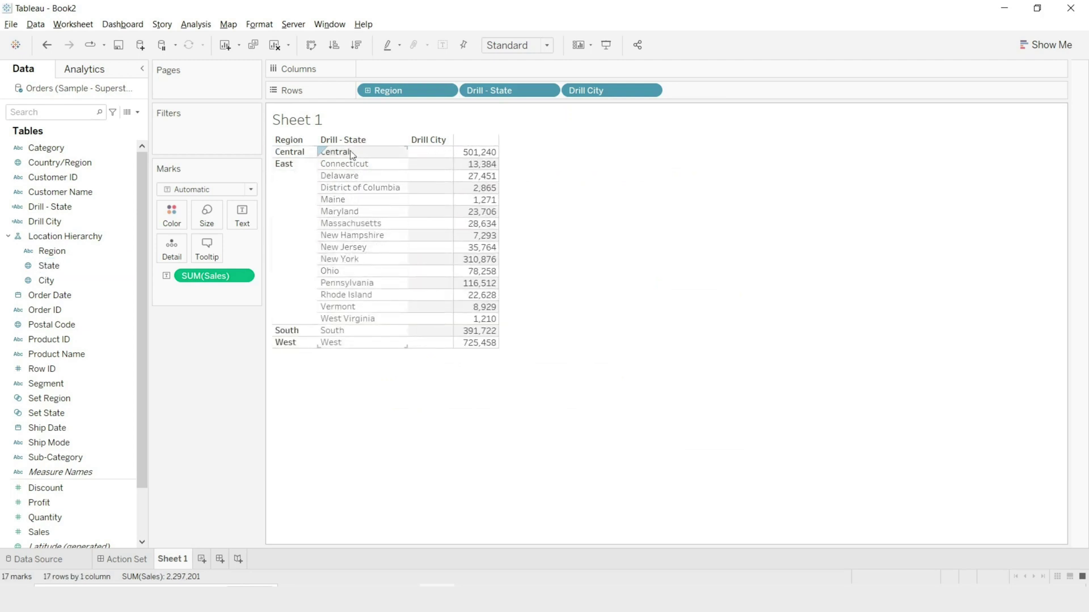
click(290, 292)
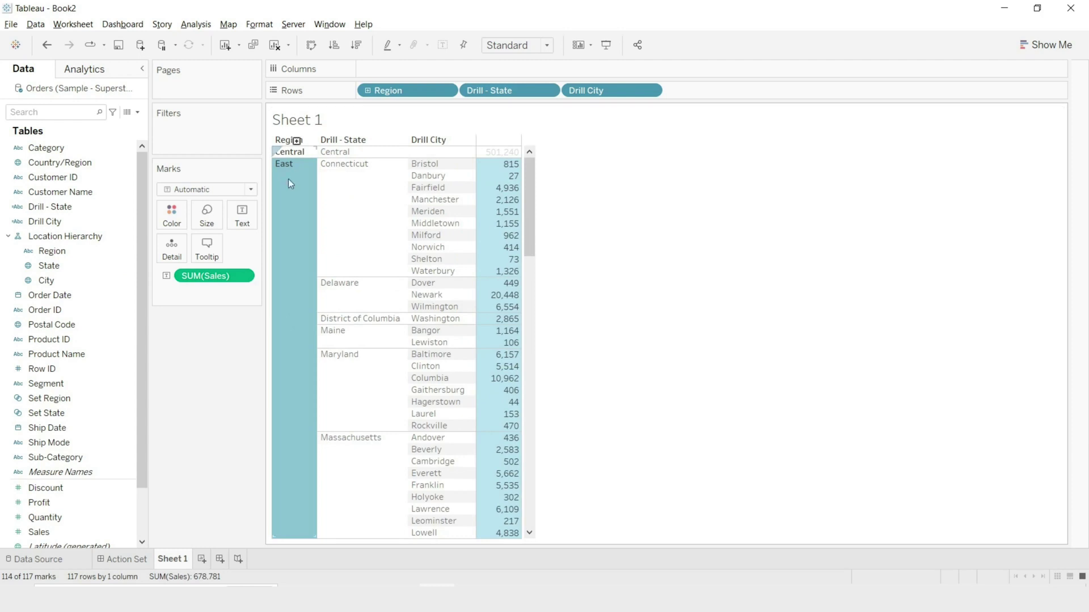
click(292, 197)
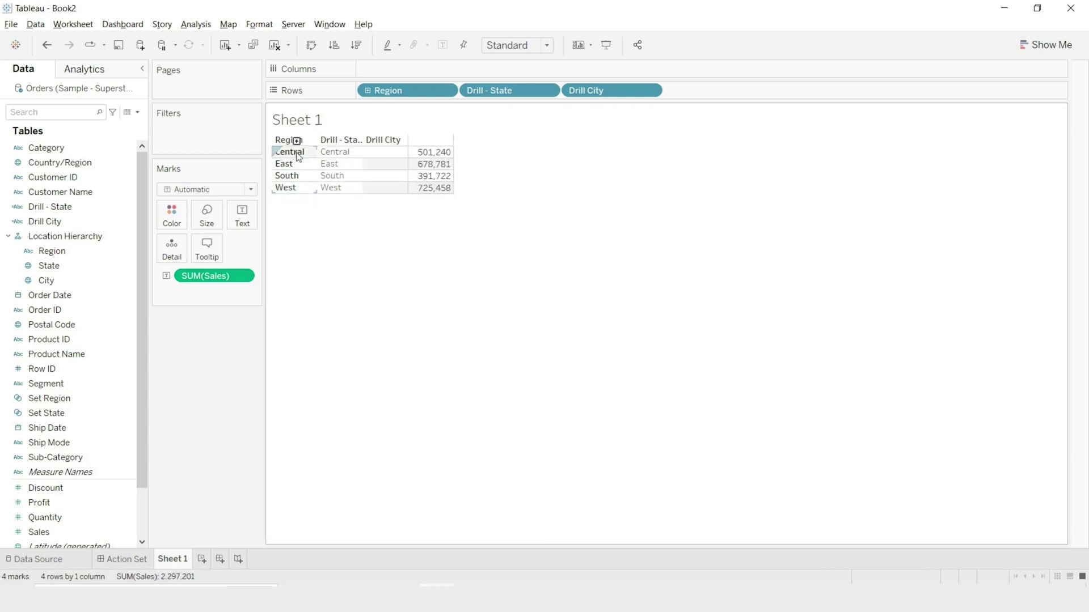
- Test the city drill-down by selecting Central with Texas and Indiana, return to region level, and expand East
click(295, 155)
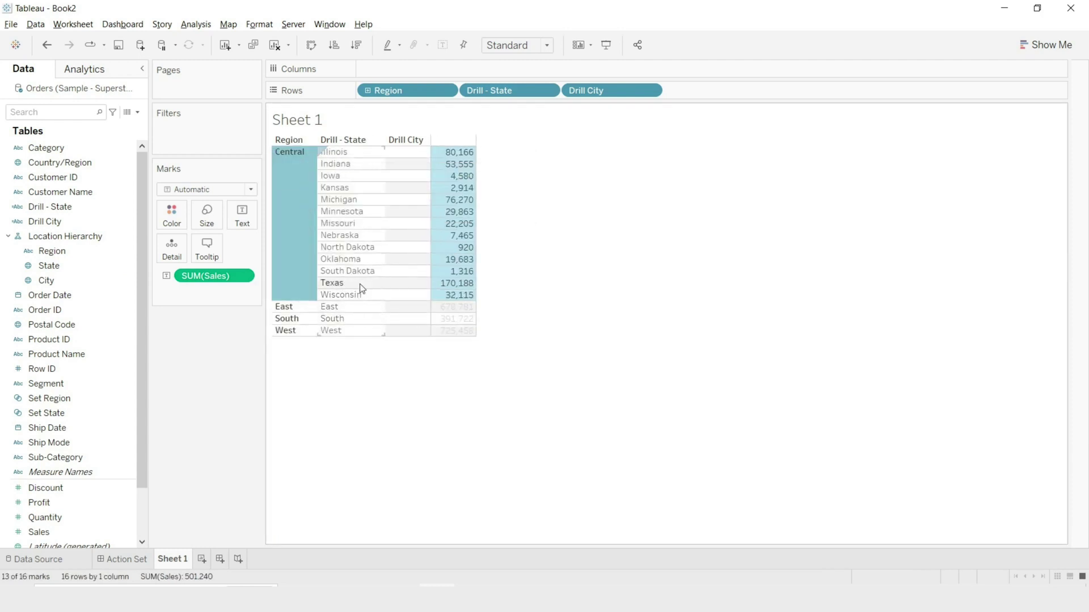
click(362, 284)
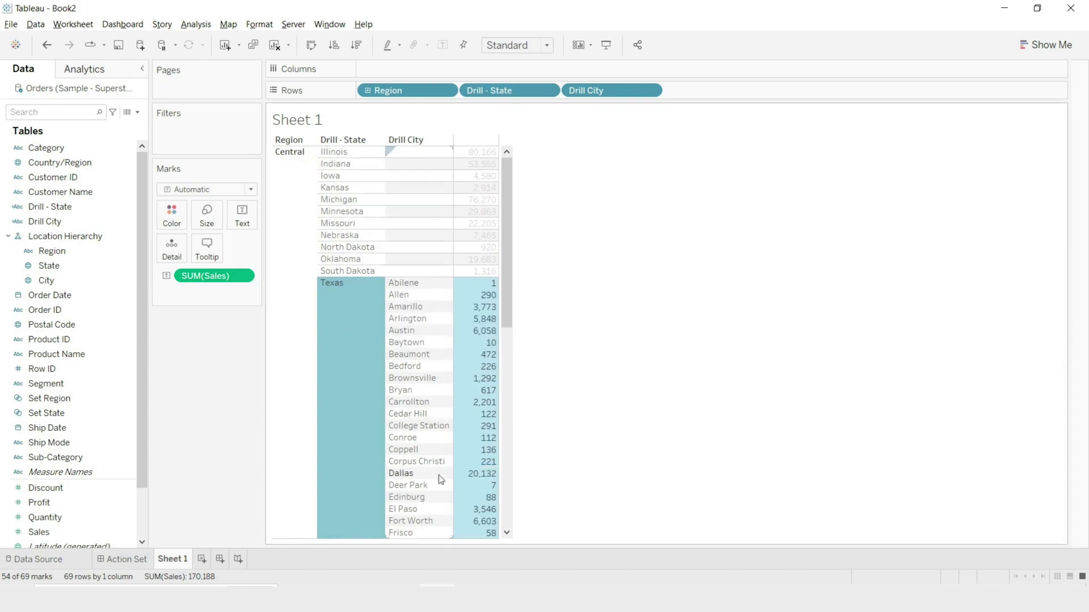
scroll(438, 474, down, 5)
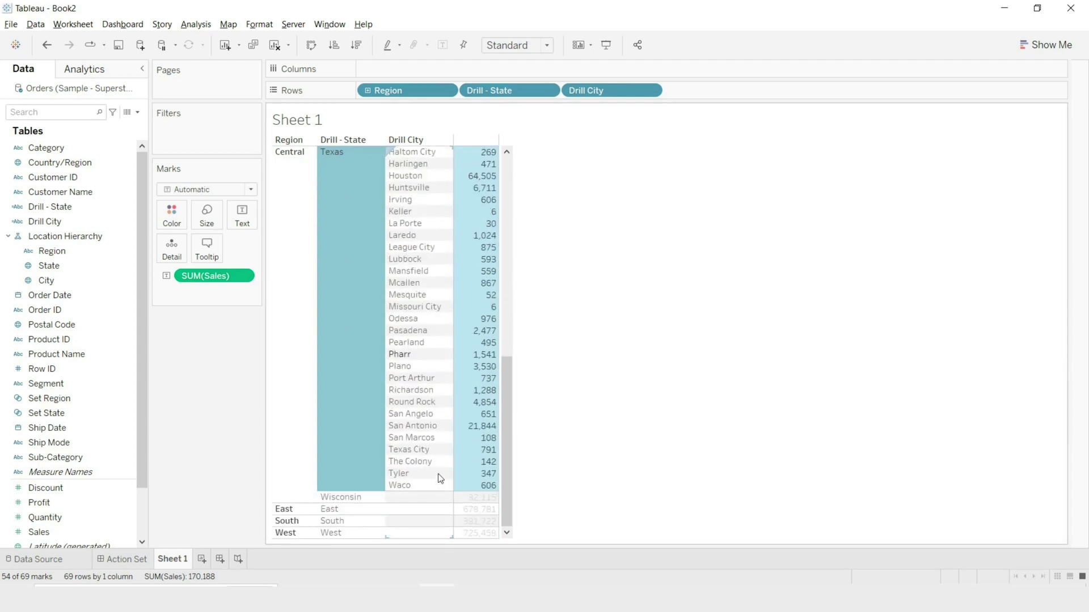
scroll(440, 476, up, 5)
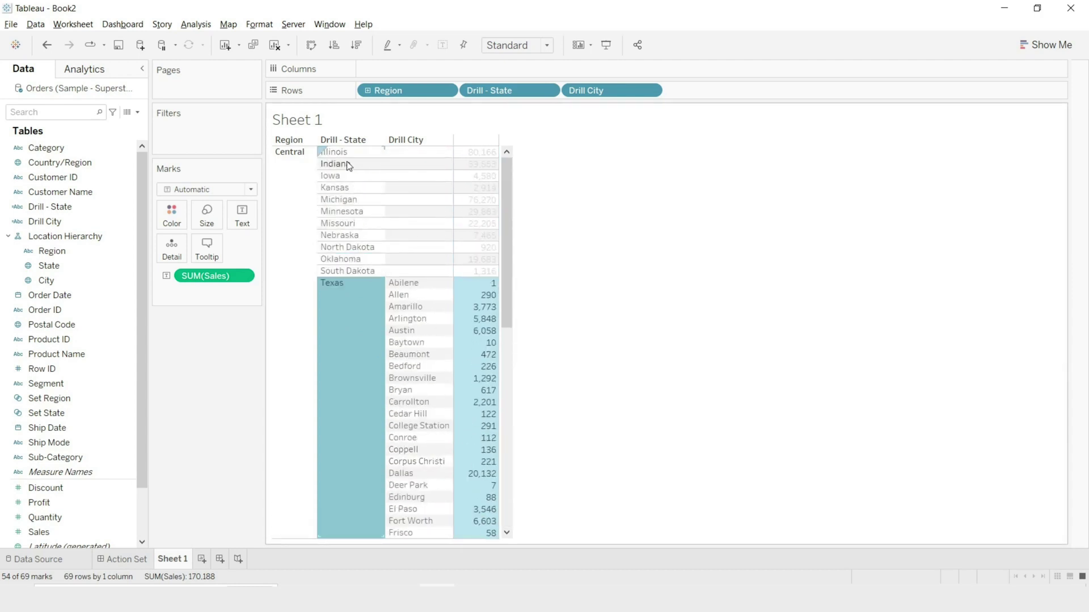
click(347, 165)
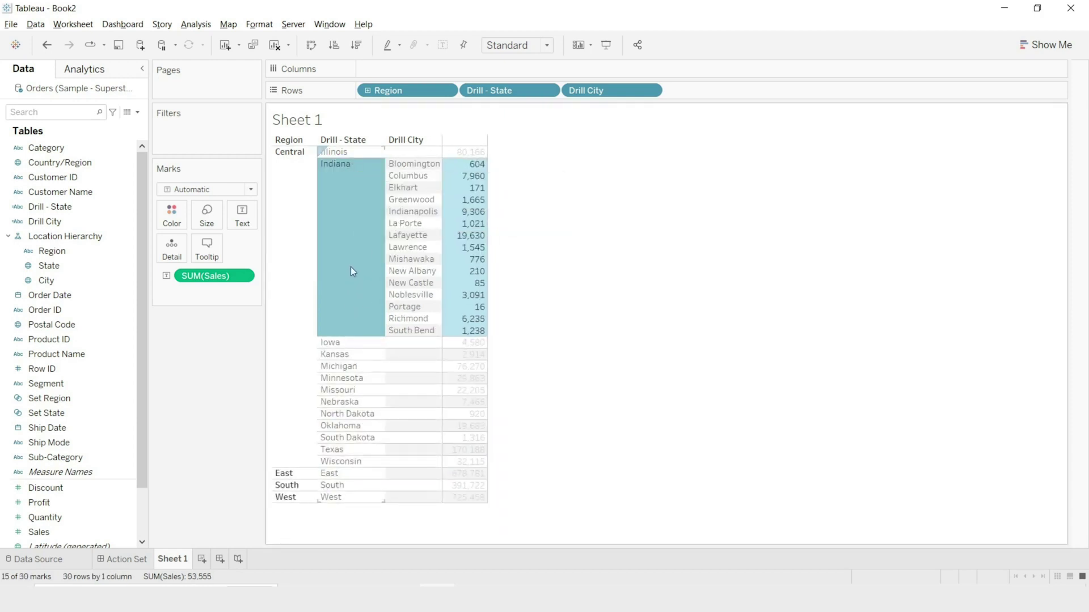
click(350, 249)
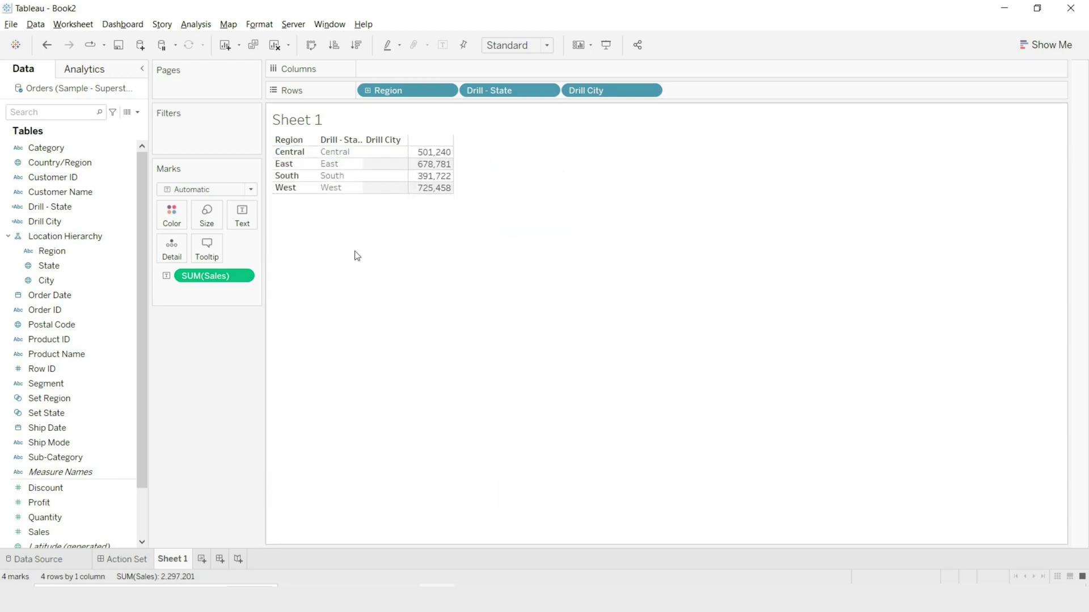
click(343, 165)
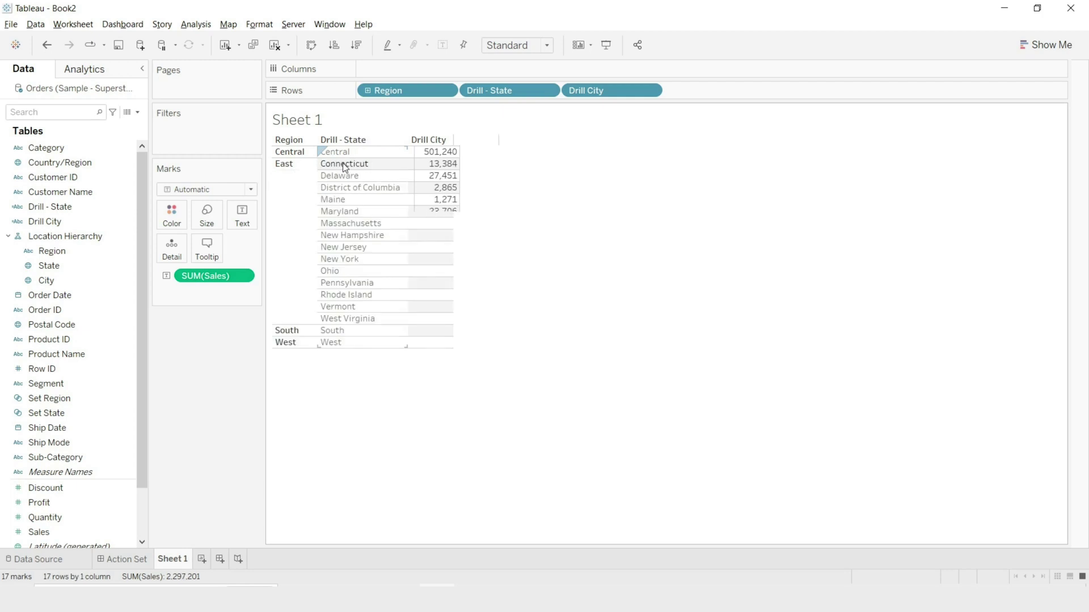
click(356, 271)
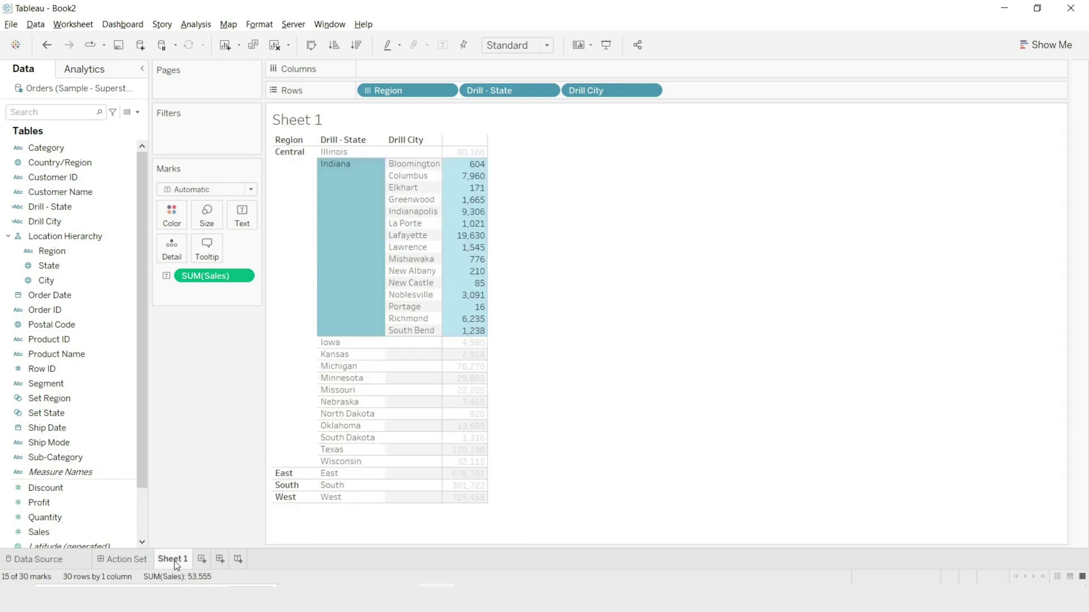
- Rename Sheet 1 as Drill Down - Set and return the table to region level
double_click(172, 559)
text(Drill Down -)
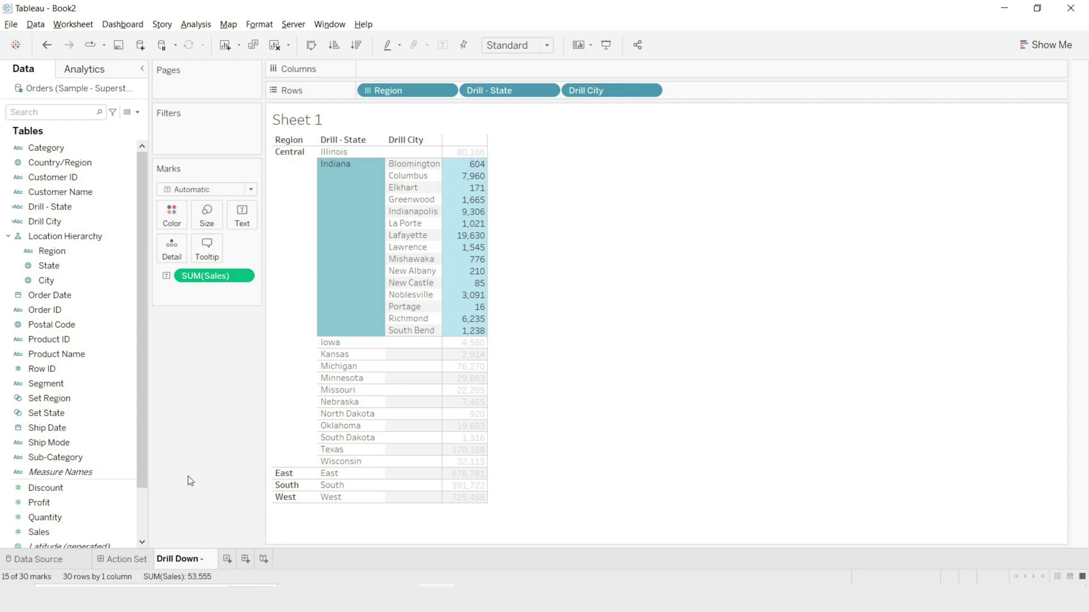
text( Set)
key(Return)
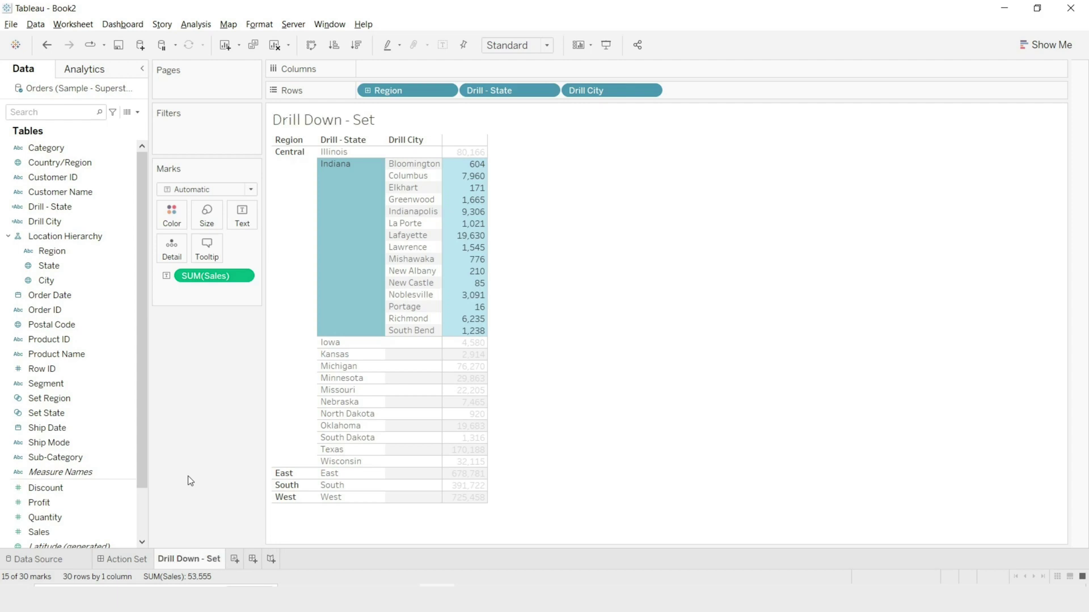
click(282, 510)
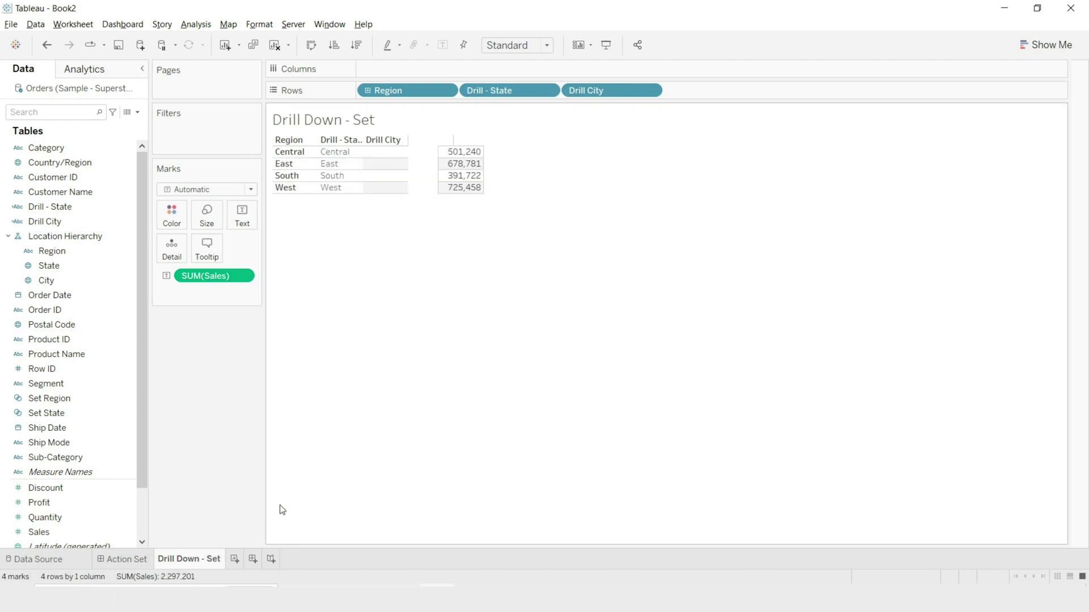
right_click(188, 561)
click(247, 437)
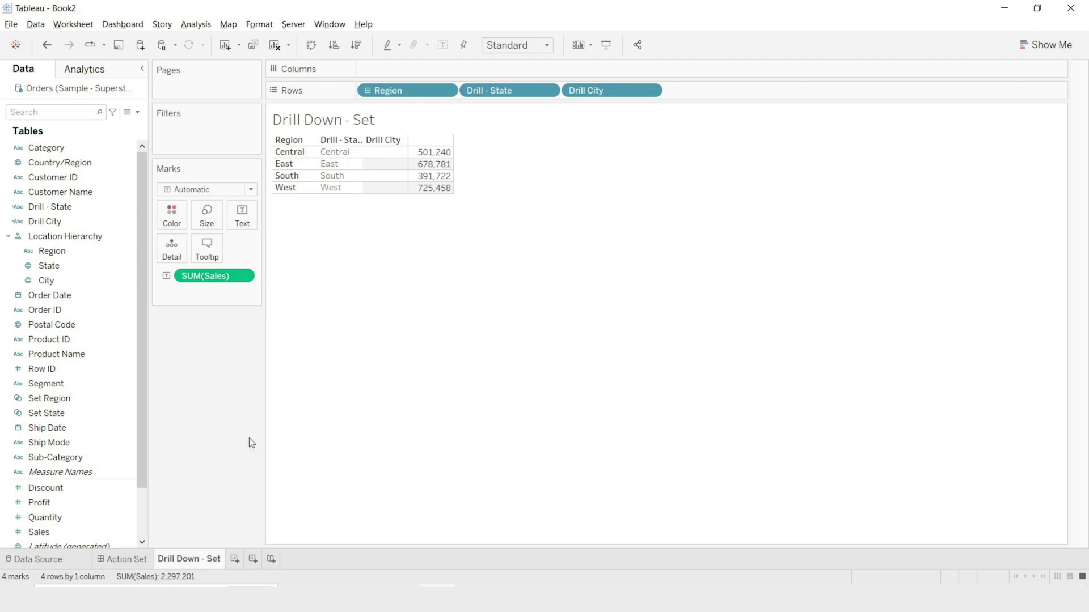
- Turn a duplicate of the Drill Down - Set sheet into a treemap with its label fields ordered Region, Drill - State, Drill City
click(1045, 52)
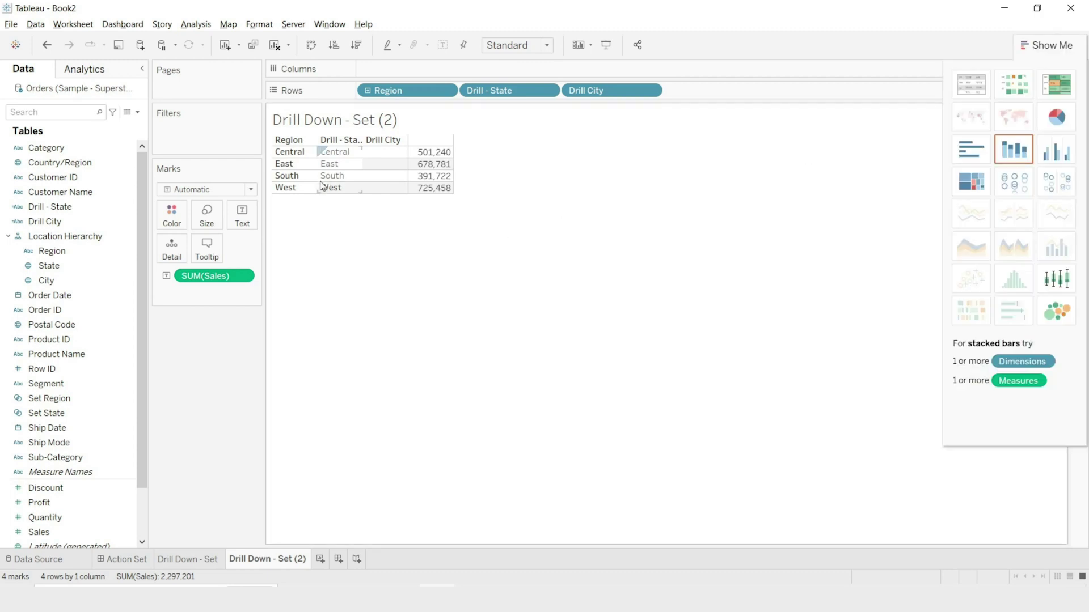
click(970, 182)
click(1046, 48)
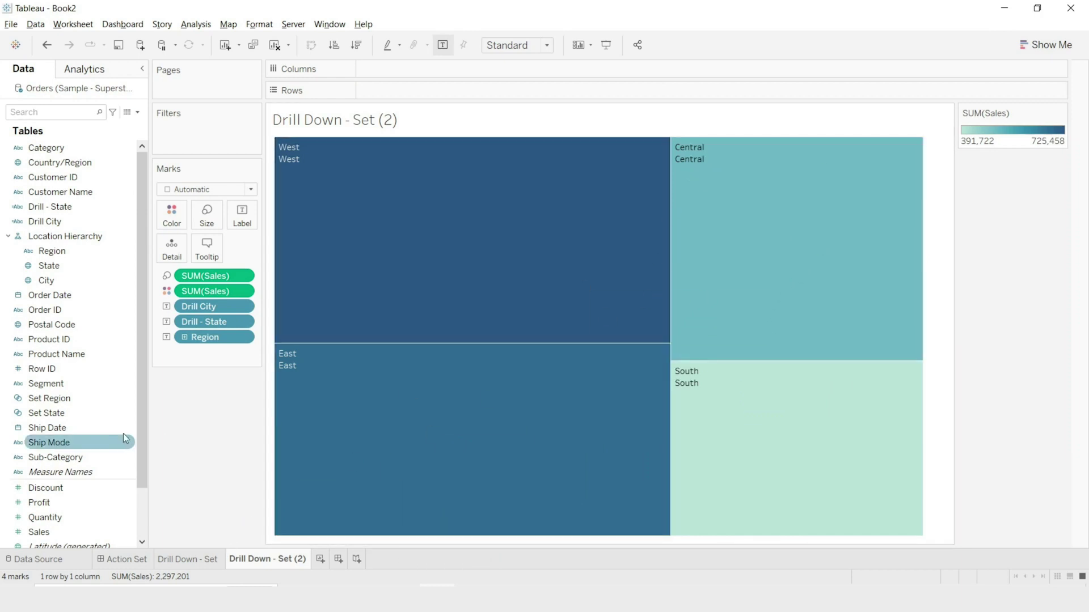
mouse_move(191, 337)
mouse_down()
mouse_move(180, 305)
mouse_move(158, 343)
mouse_move(195, 356)
mouse_up()
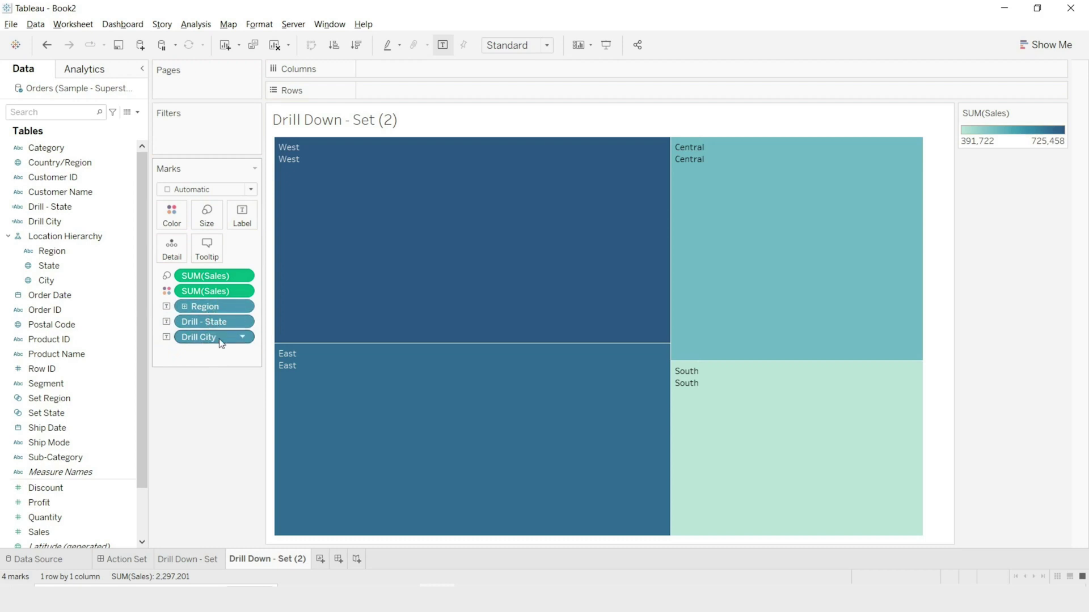
- Test the treemap drill-down from Central to Texas to its cities, select Houston, and return to region level
mouse_move(716, 166)
click(709, 165)
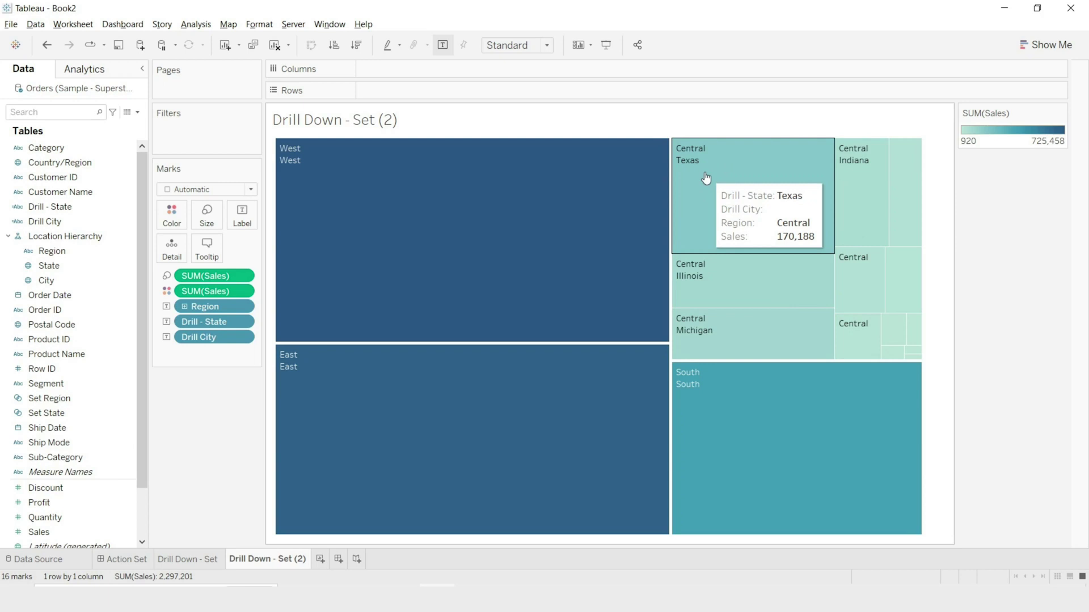
click(704, 167)
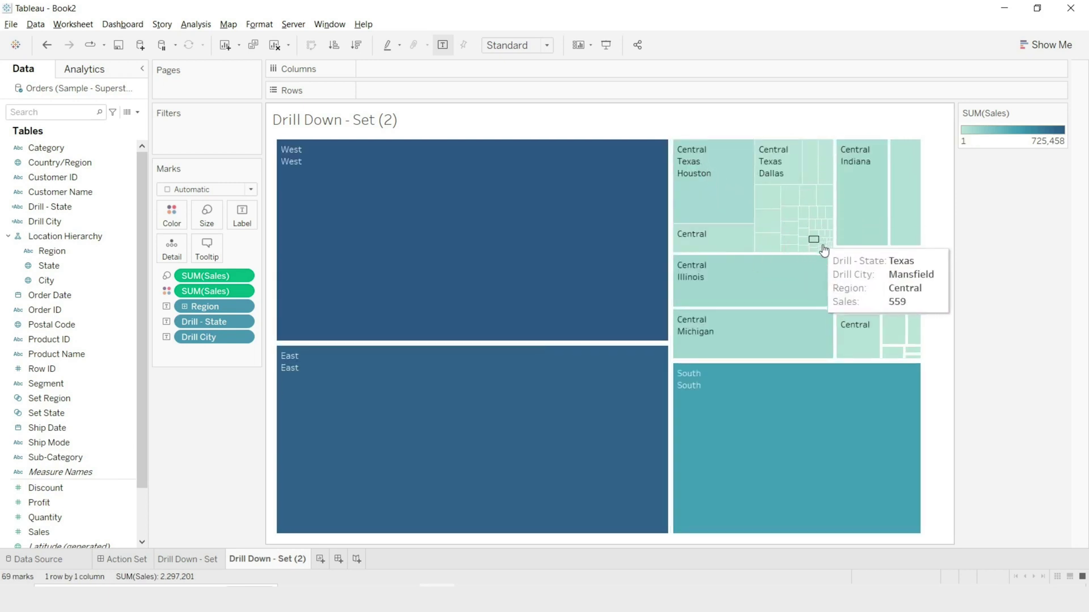
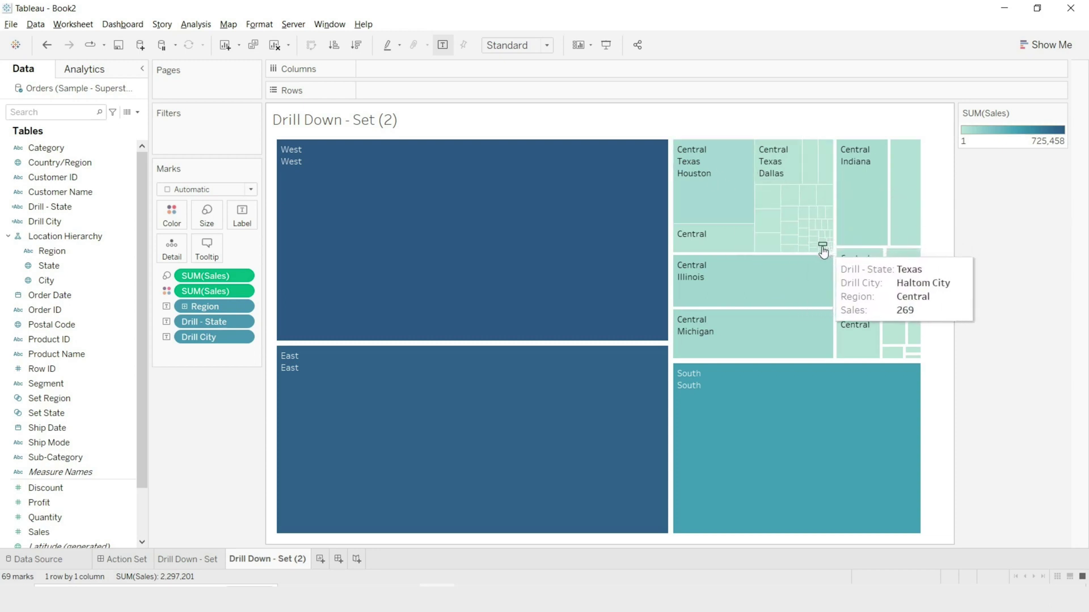
click(722, 197)
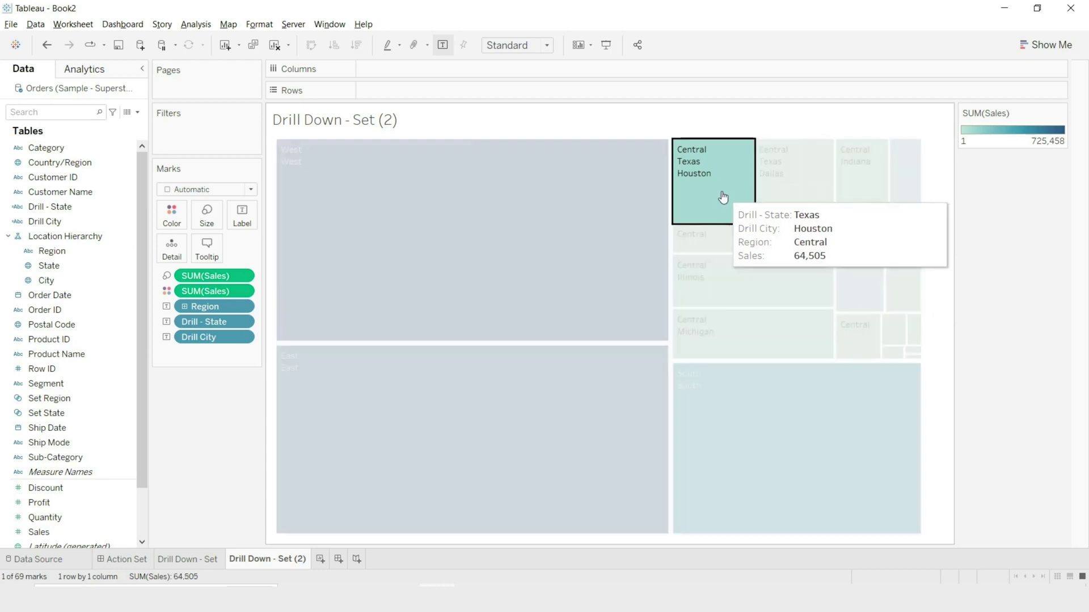
click(719, 196)
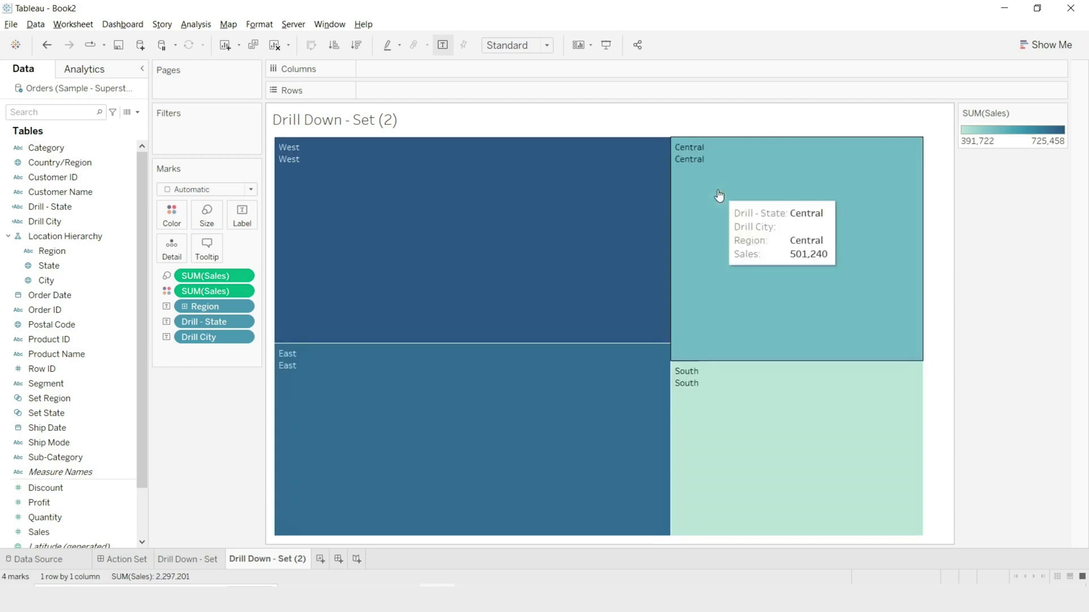
- Test the treemap drill-down on South and East, expand New York to its cities, and return to region level
click(709, 394)
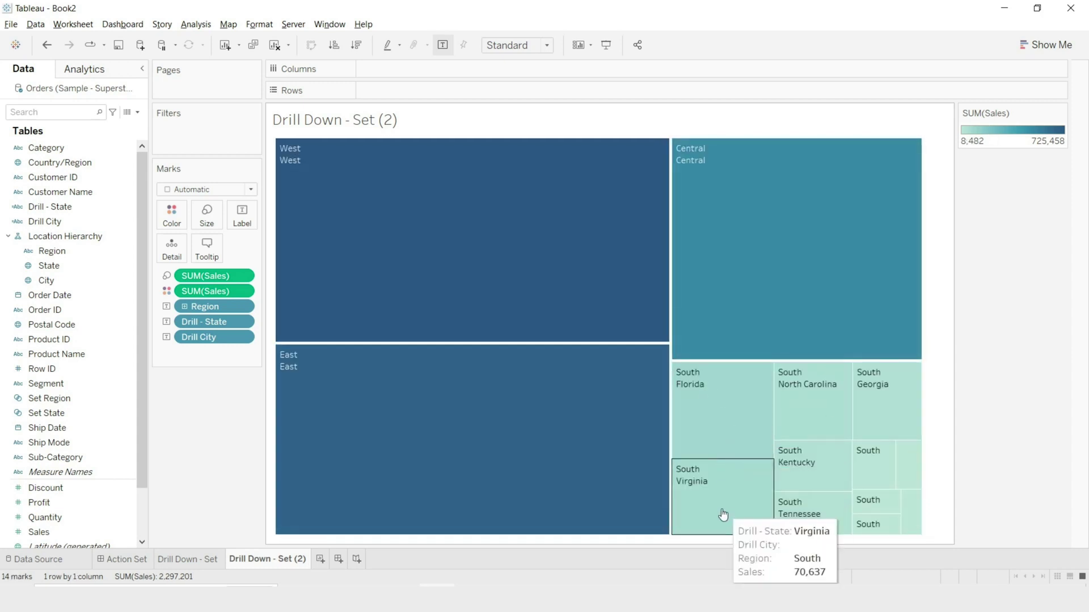
click(538, 391)
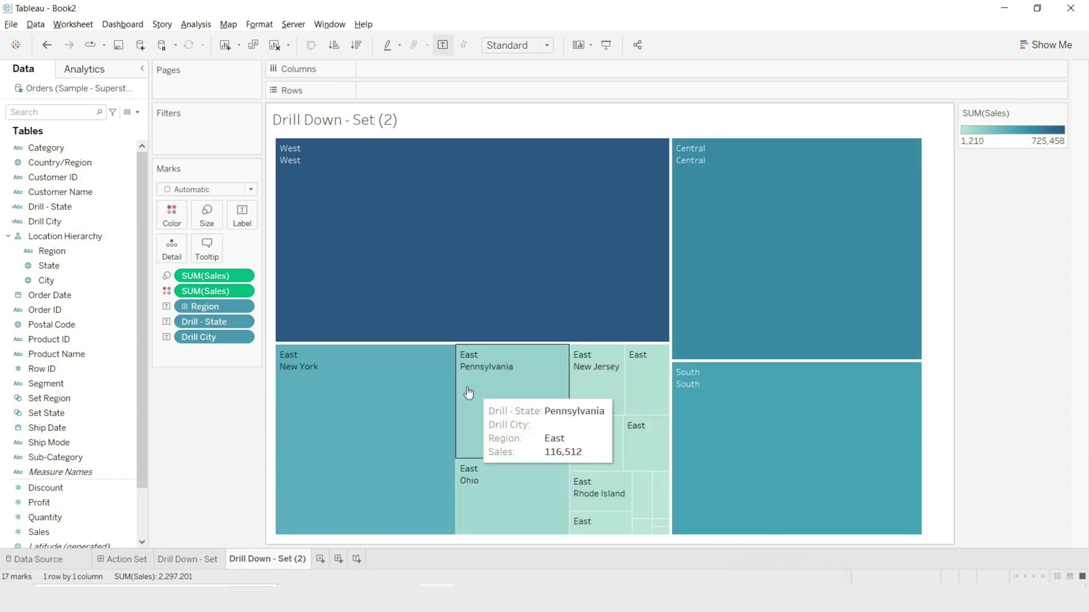
click(373, 384)
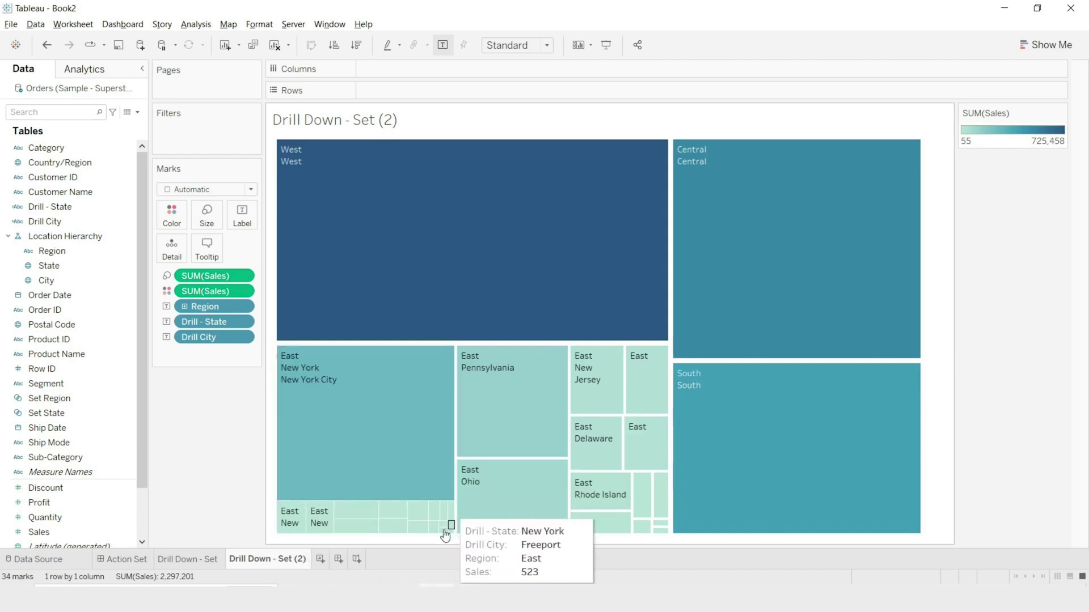
click(359, 419)
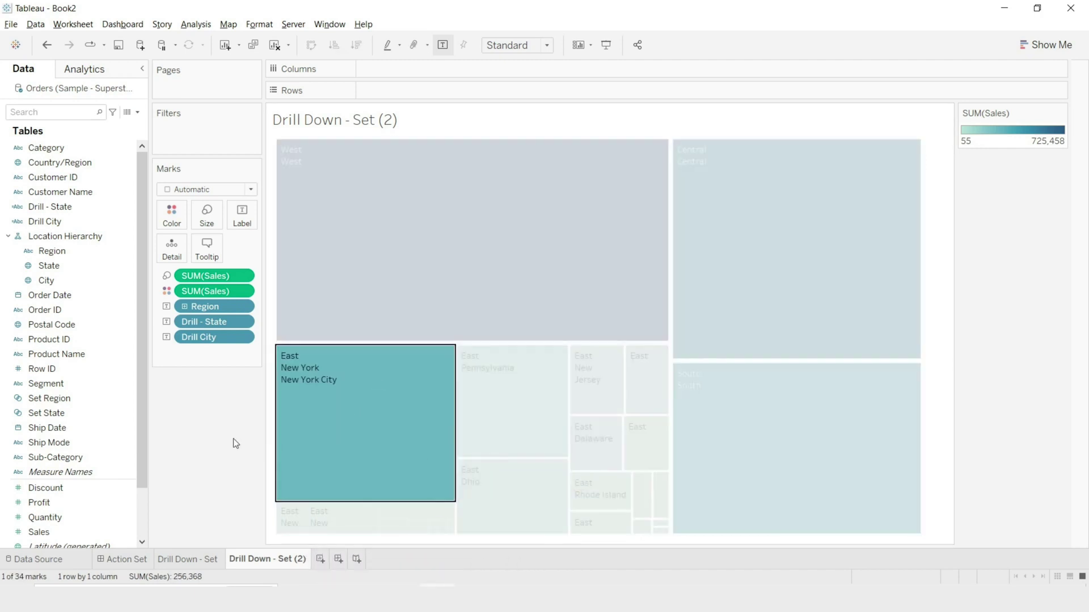
click(264, 520)
- Rename the treemap sheet Drill Down Tree Map- Set
double_click(288, 562)
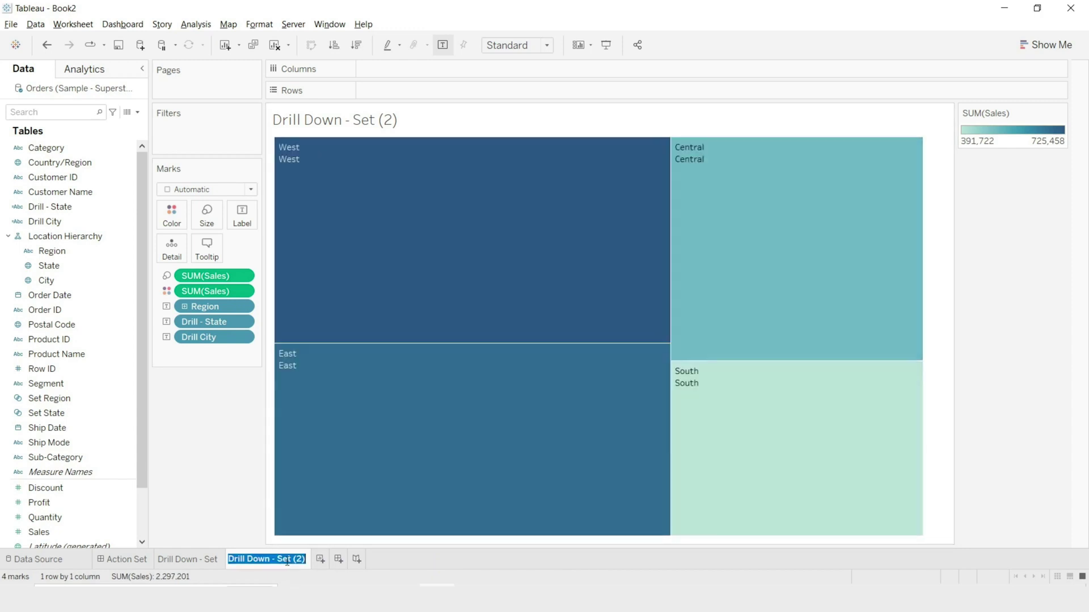
click(279, 560)
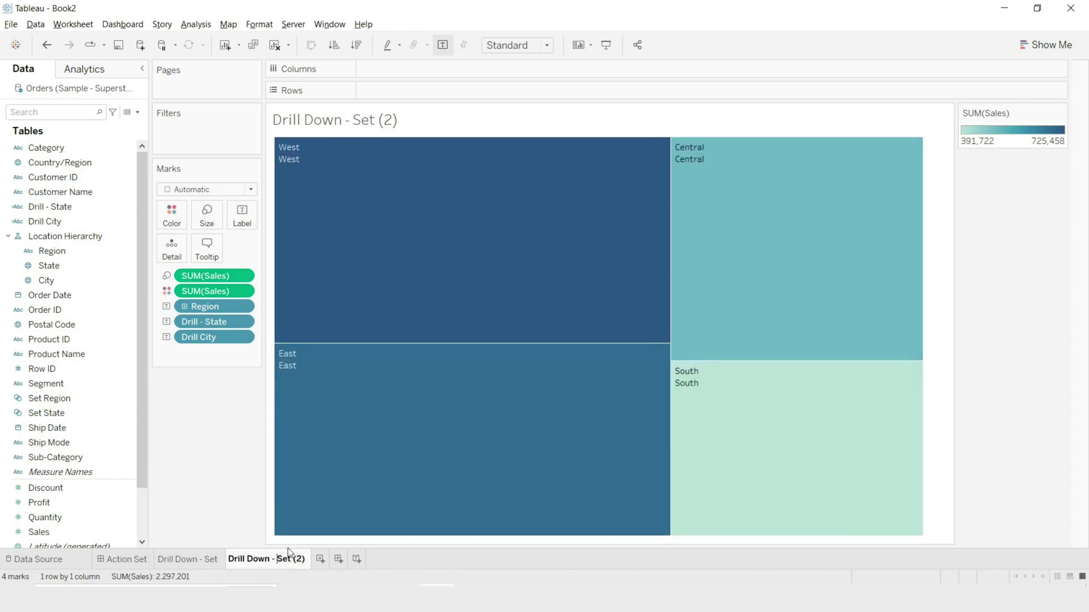
text(Tree Map)
key(Return)
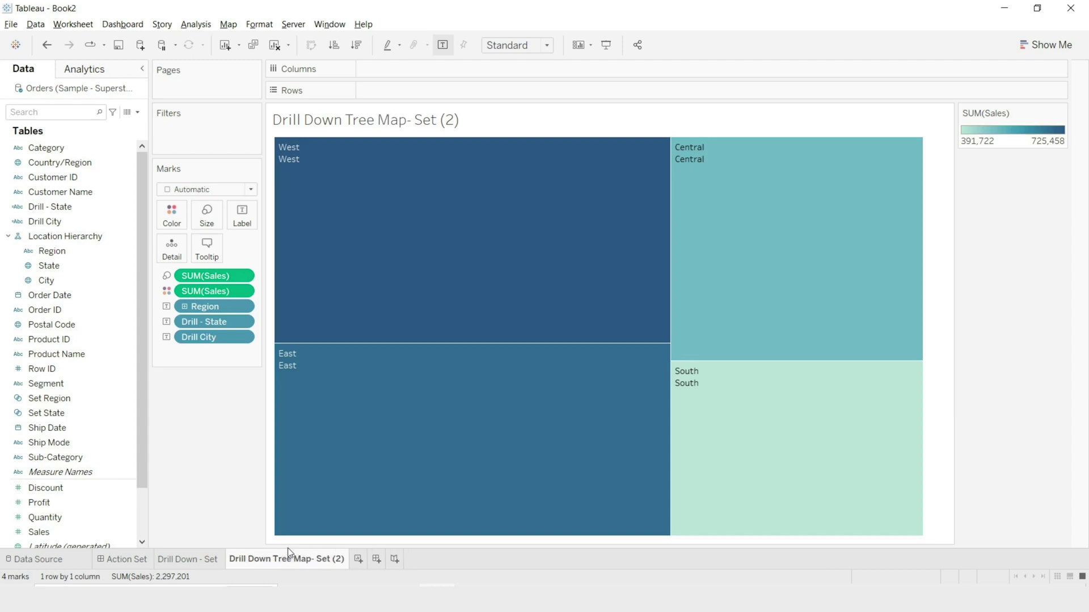
double_click(336, 563)
click(332, 559)
key(Return)
key(BackSpace)
key(BackSpace)
key(BackSpace)
key(BackSpace)
key(Return)
- Create a scatter plot of Sales and Profit by Customer Name on a new worksheet
click(343, 560)
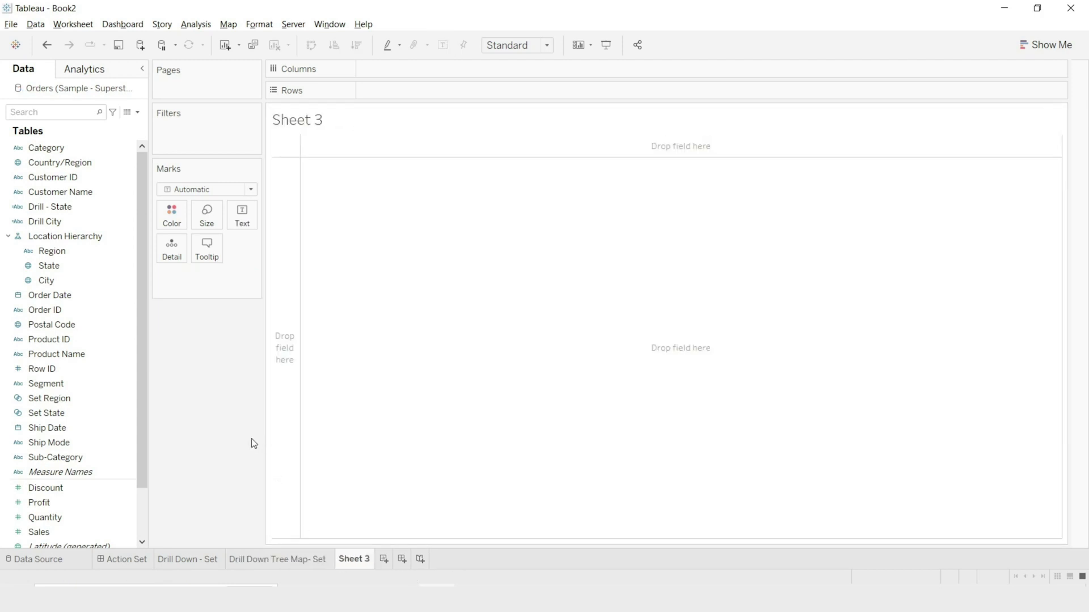
click(131, 557)
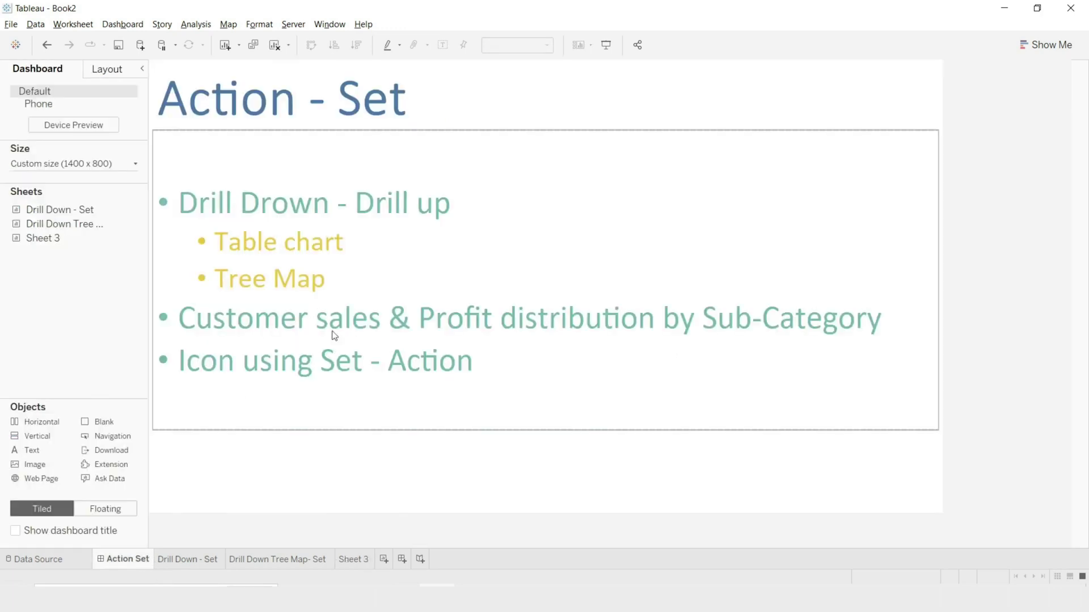
click(356, 560)
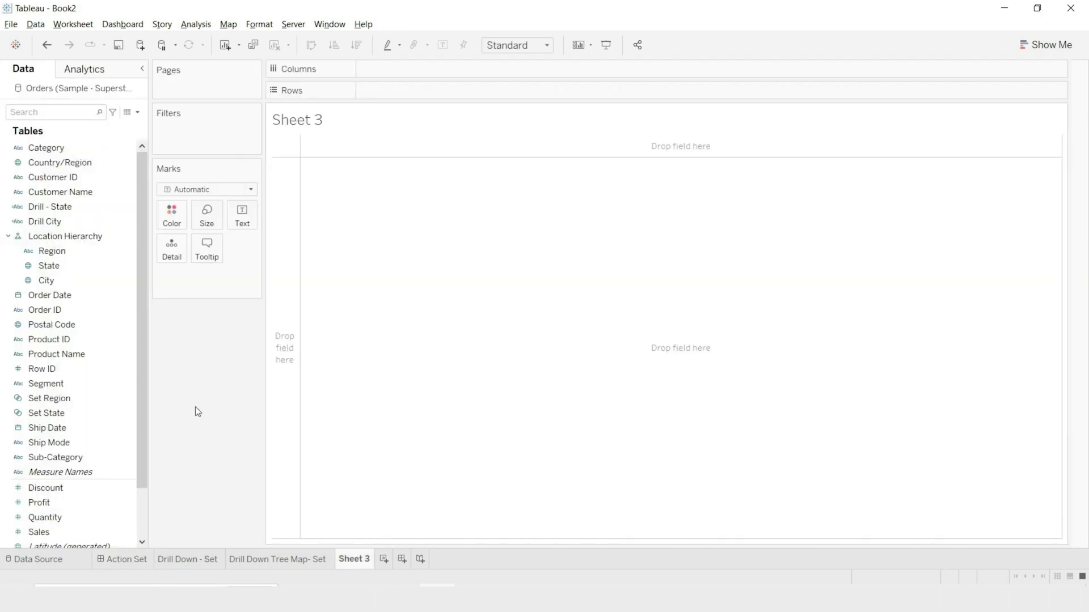
drag(51, 147, 66, 194)
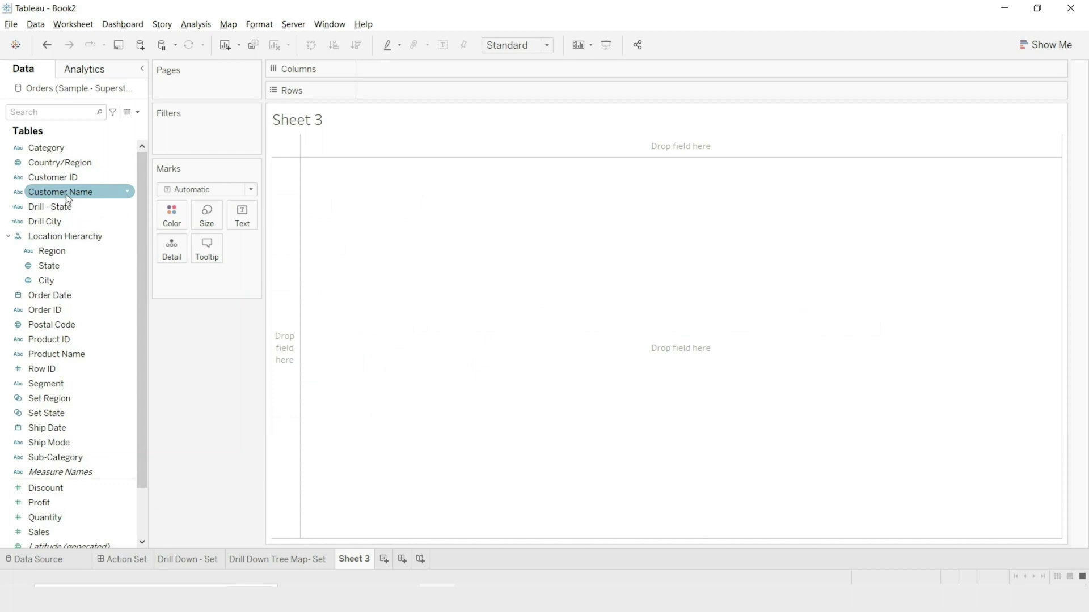
click(65, 194)
ctrl+click(45, 531)
ctrl+click(47, 503)
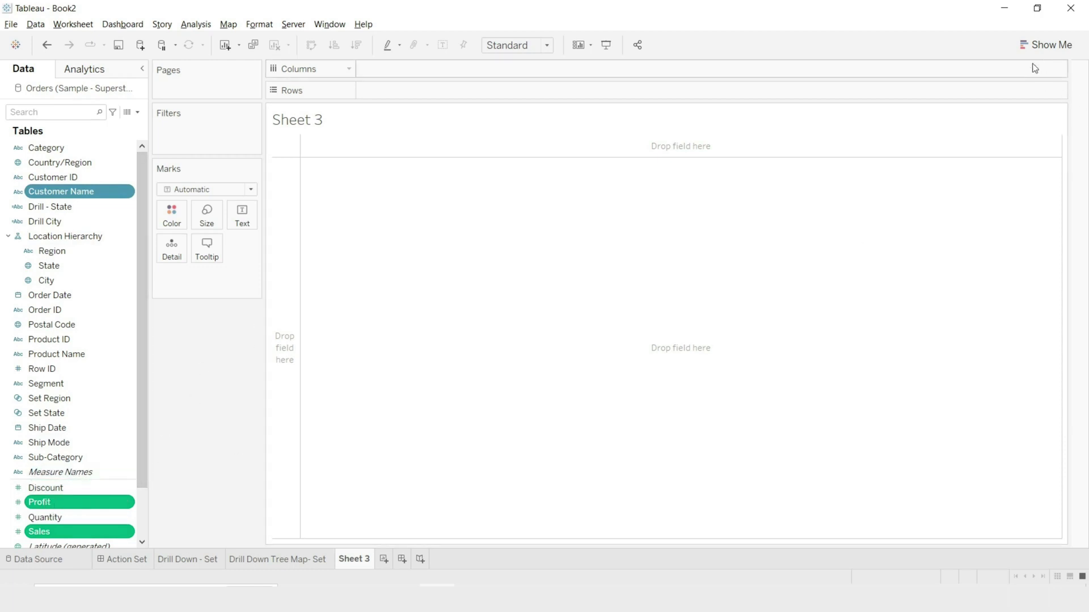
click(1040, 47)
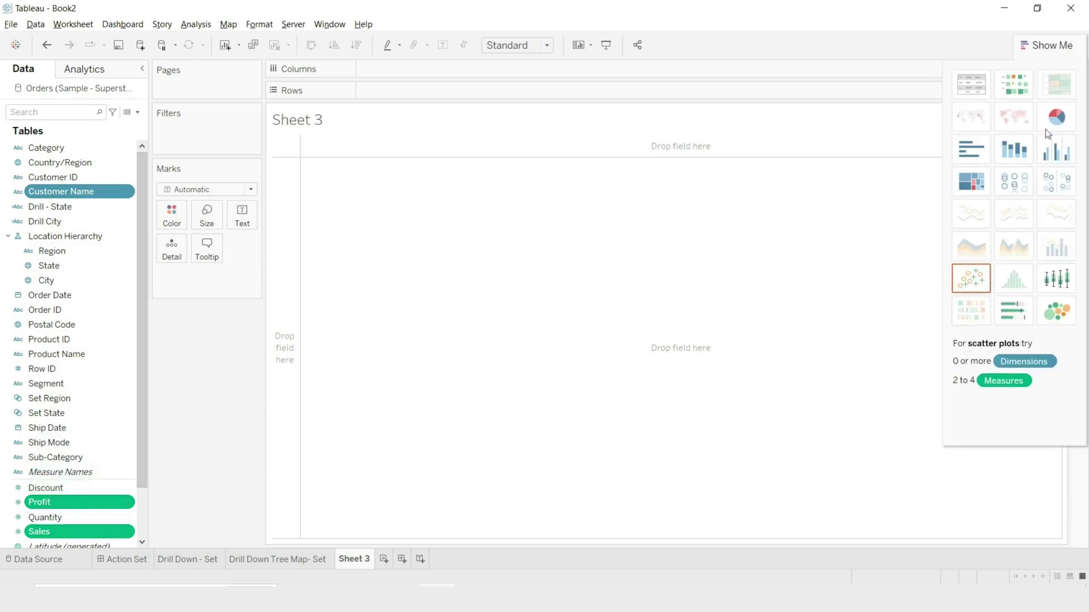
click(1049, 45)
- Set the scatter marks to filled circles and swap the axes so Profit is on columns and Sales on rows
click(242, 249)
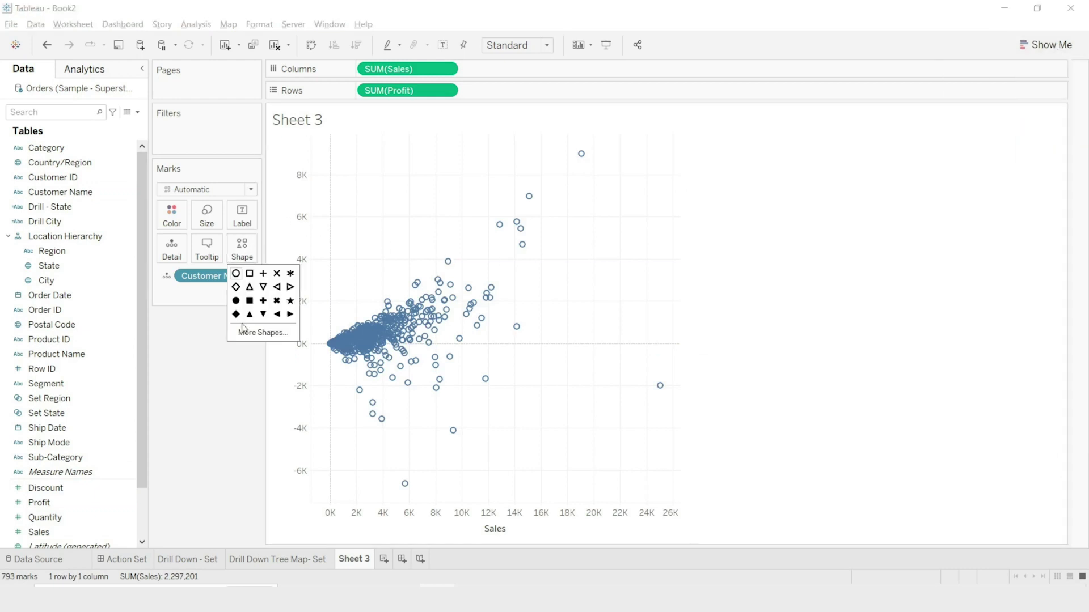
click(238, 300)
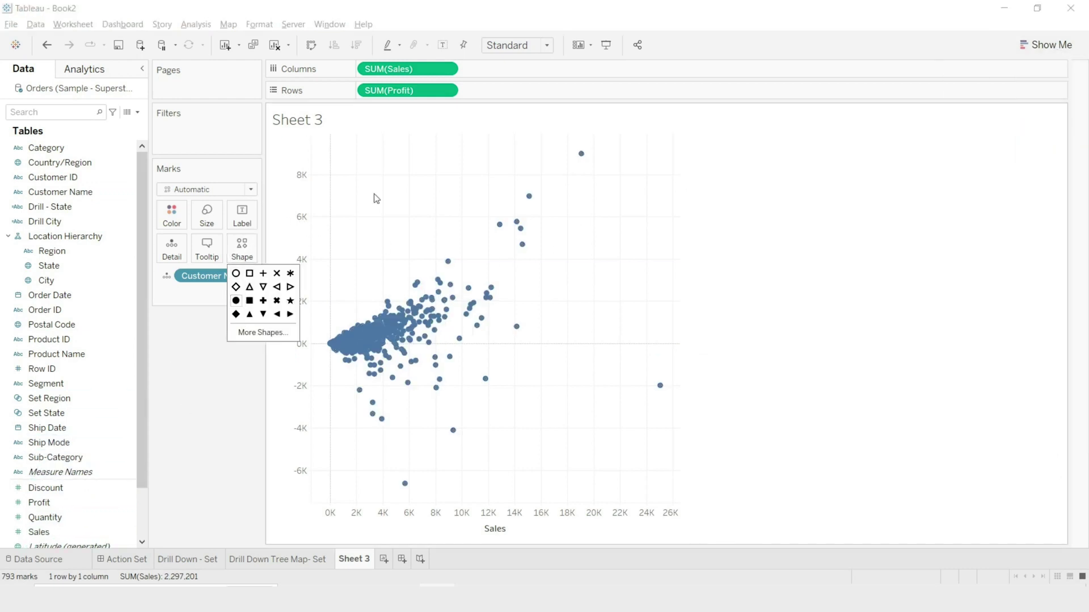
click(310, 44)
click(311, 45)
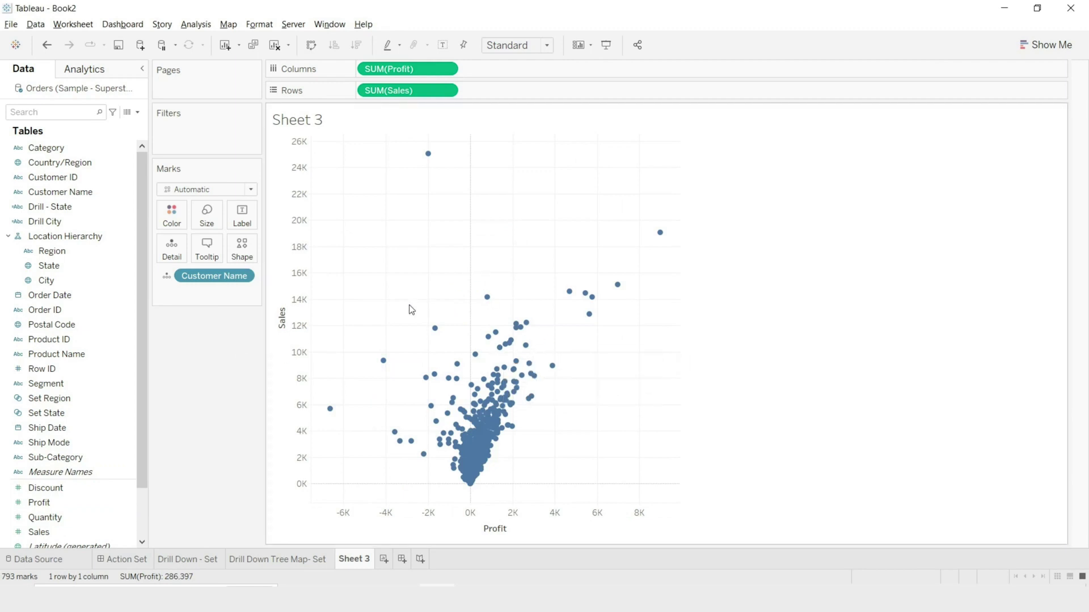
- Try selecting groups of customer marks in the scatter plot and clear the selection
drag(369, 329, 560, 416)
click(406, 343)
drag(406, 343, 551, 391)
click(622, 338)
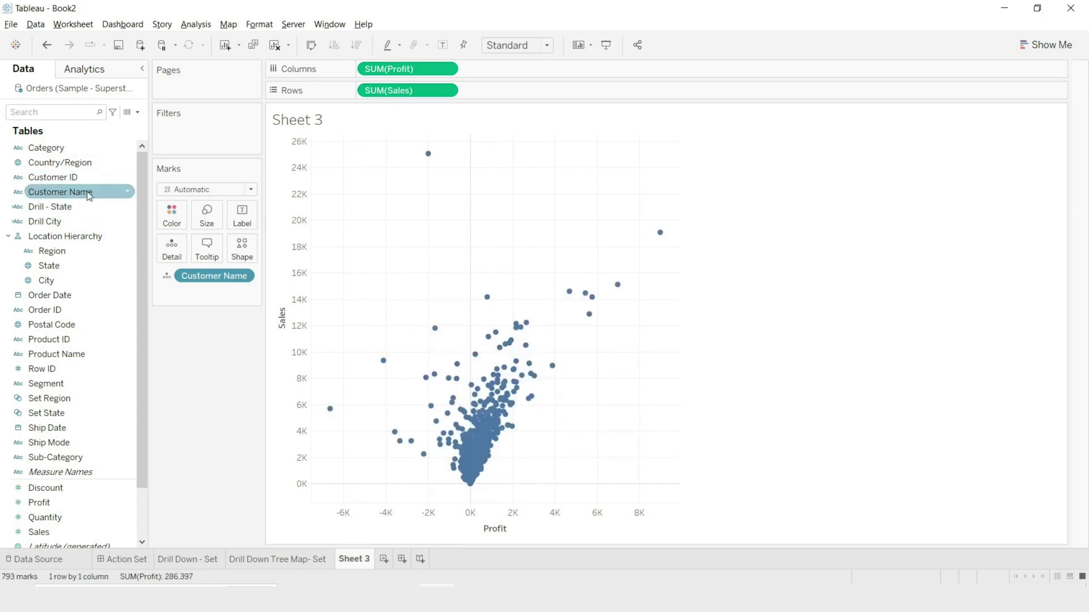
- Rename the scatter plot sheet Customer-Sales/Profit
double_click(362, 562)
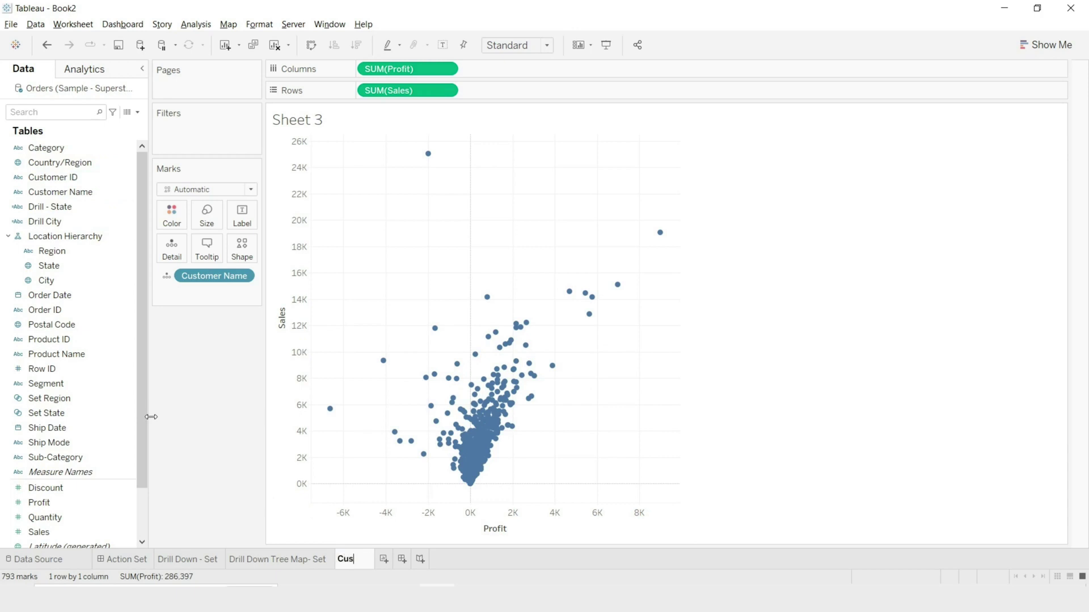
text(tomer-)
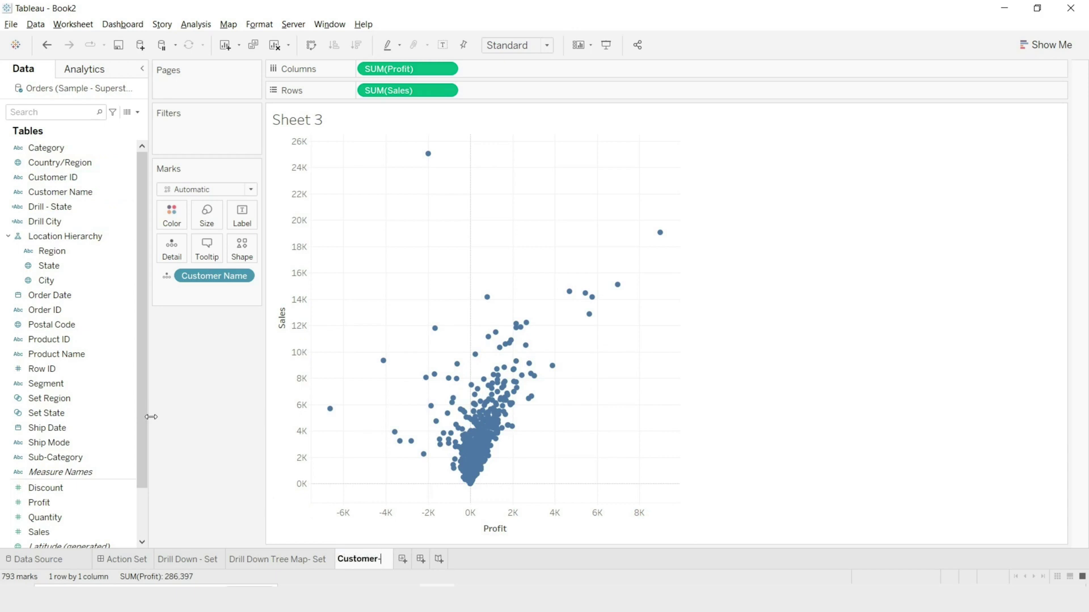
text(Sales)
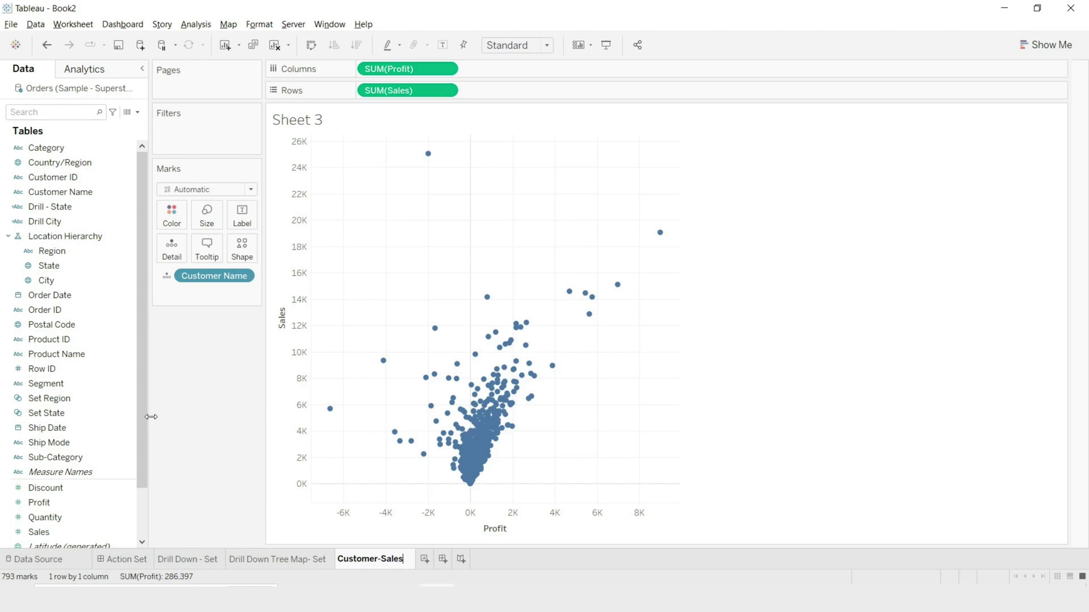
text(/Profit)
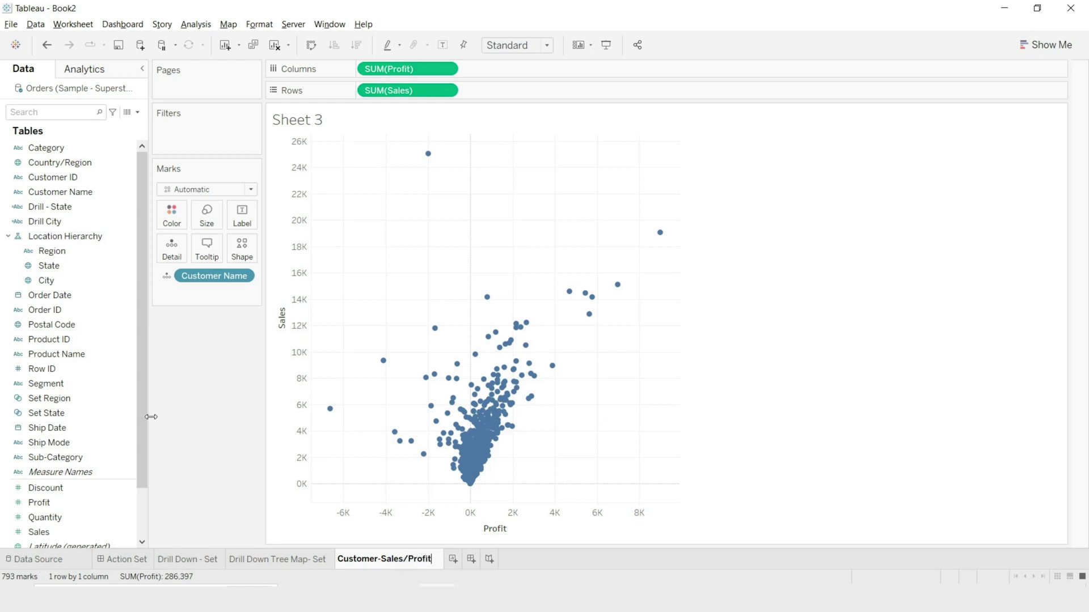
key(Return)
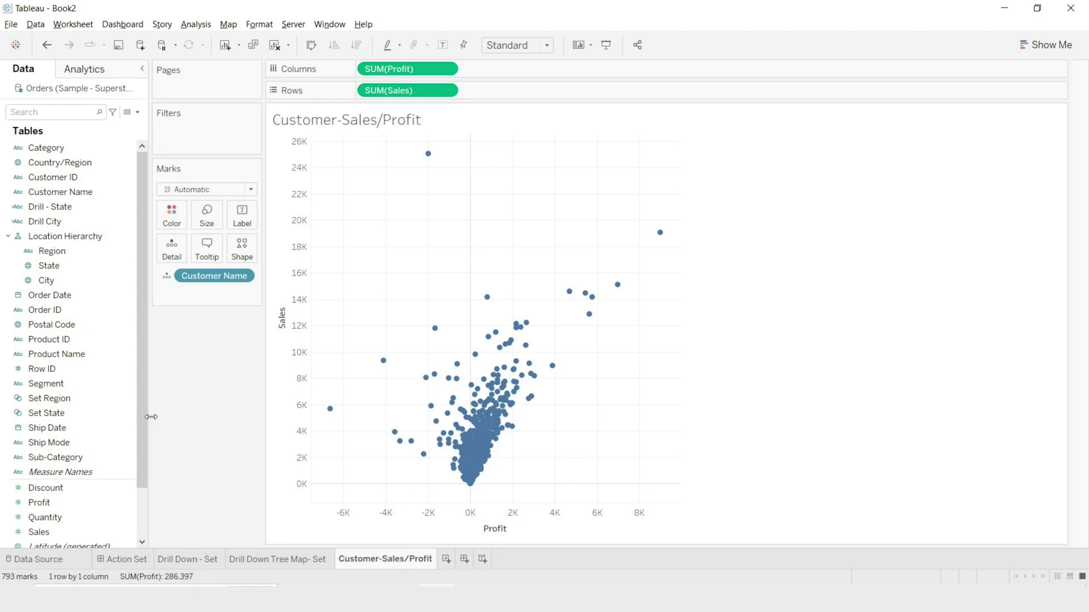
- Build a bar chart on a new worksheet with Sub-Category on columns and Sales on rows
click(448, 560)
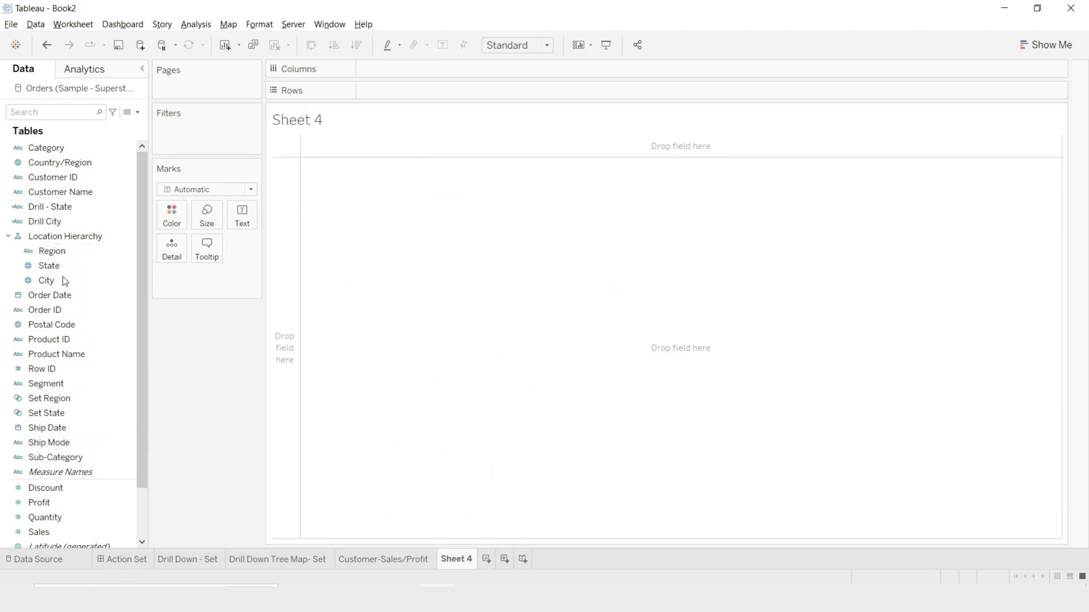
scroll(66, 299, down, 2)
drag(60, 398, 475, 67)
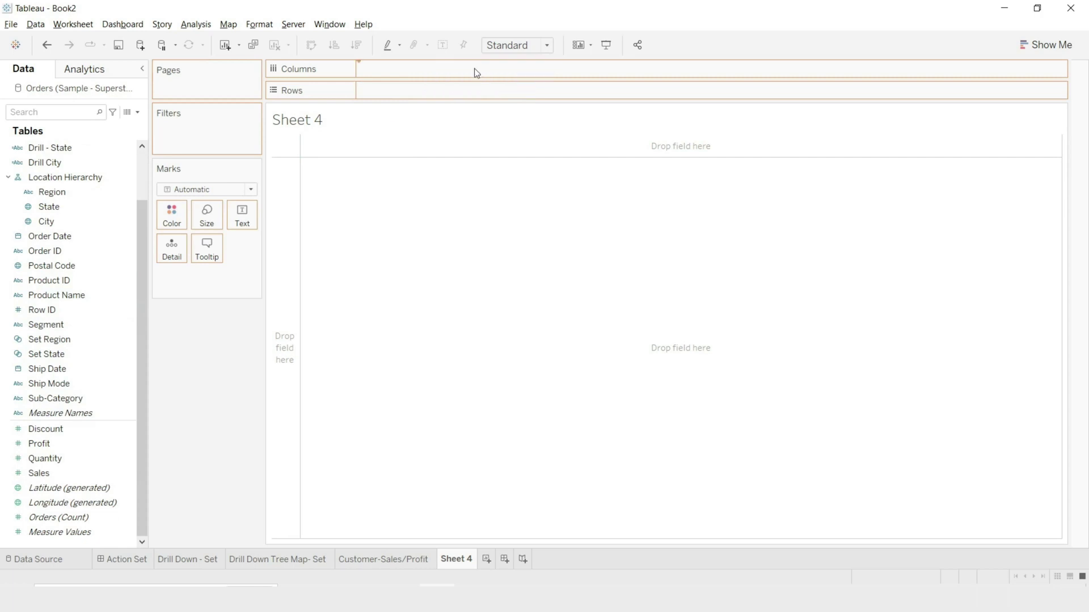
drag(37, 478, 458, 87)
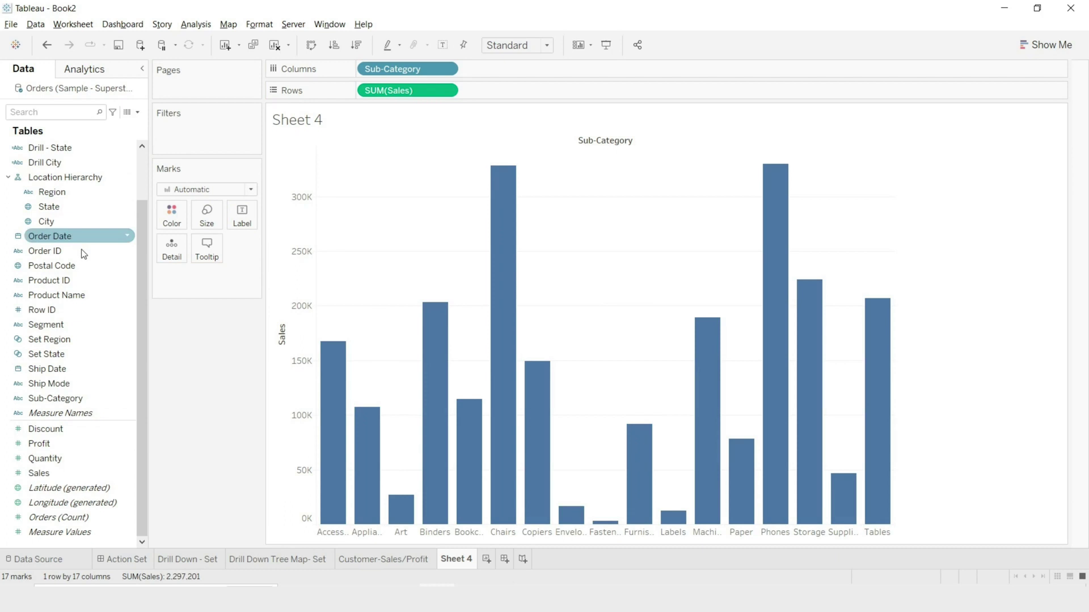
scroll(80, 249, up, 2)
- Rename the sub-category bar chart sheet Subcategory distribution by Sales
click(412, 560)
click(459, 560)
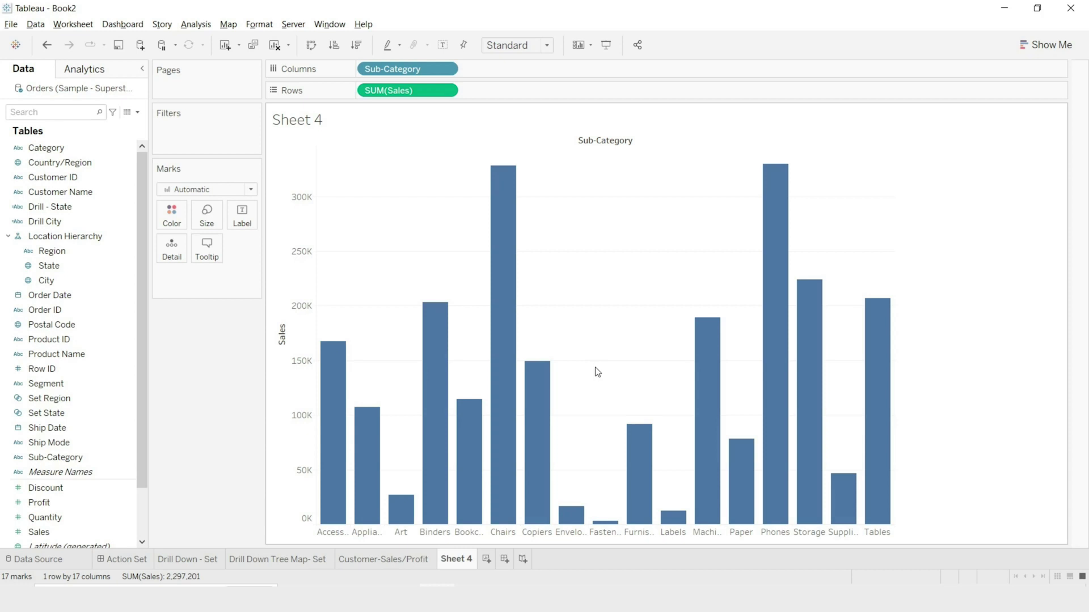
double_click(456, 559)
text(Subcategory)
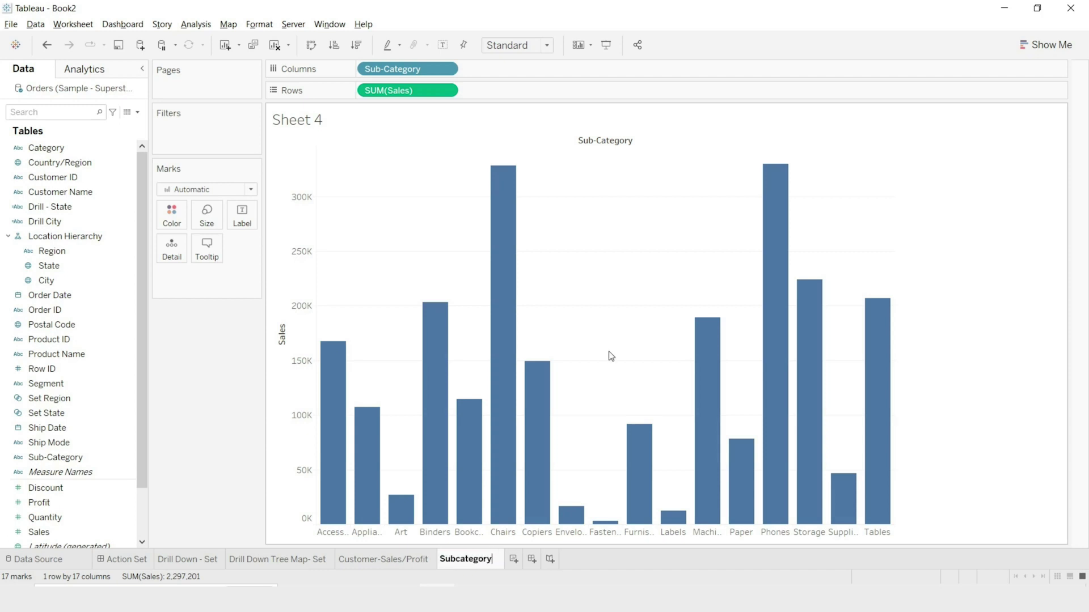
text( disc)
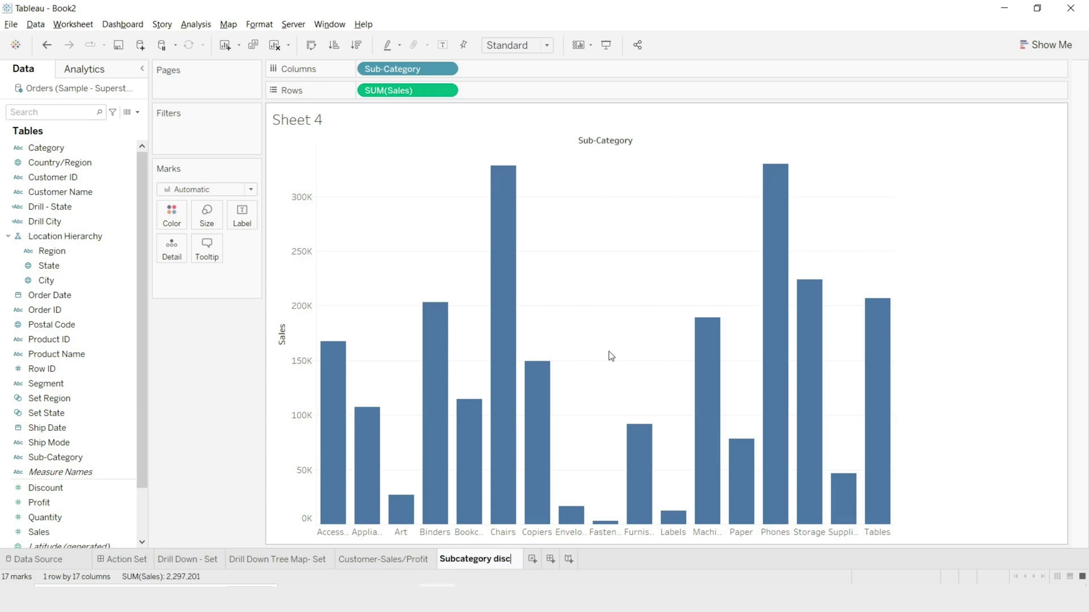
key(BackSpace)
text(tribution by Sales)
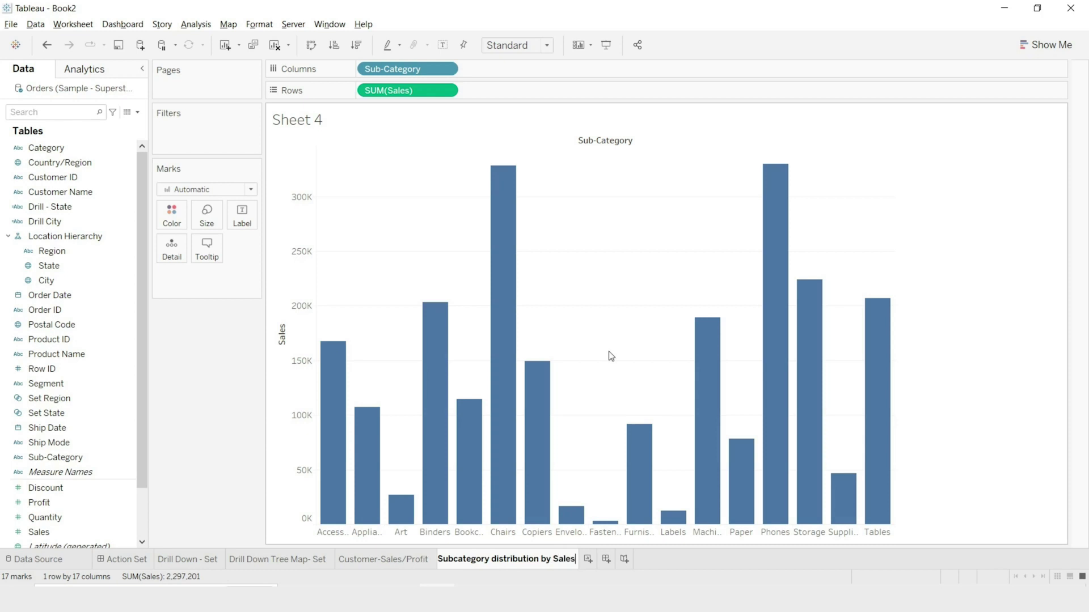
key(Return)
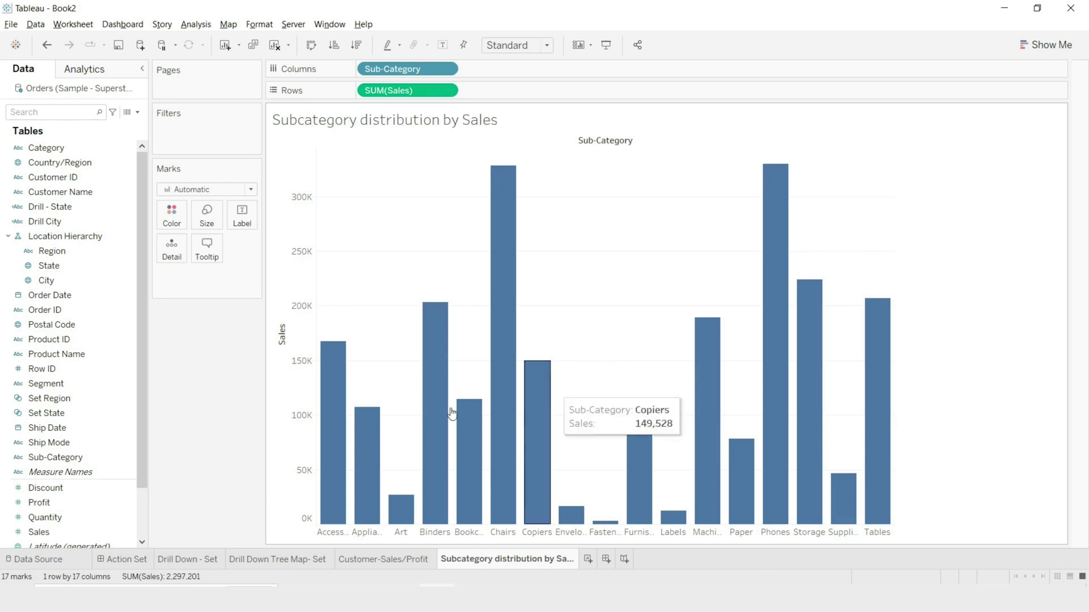
click(369, 558)
click(524, 561)
click(391, 556)
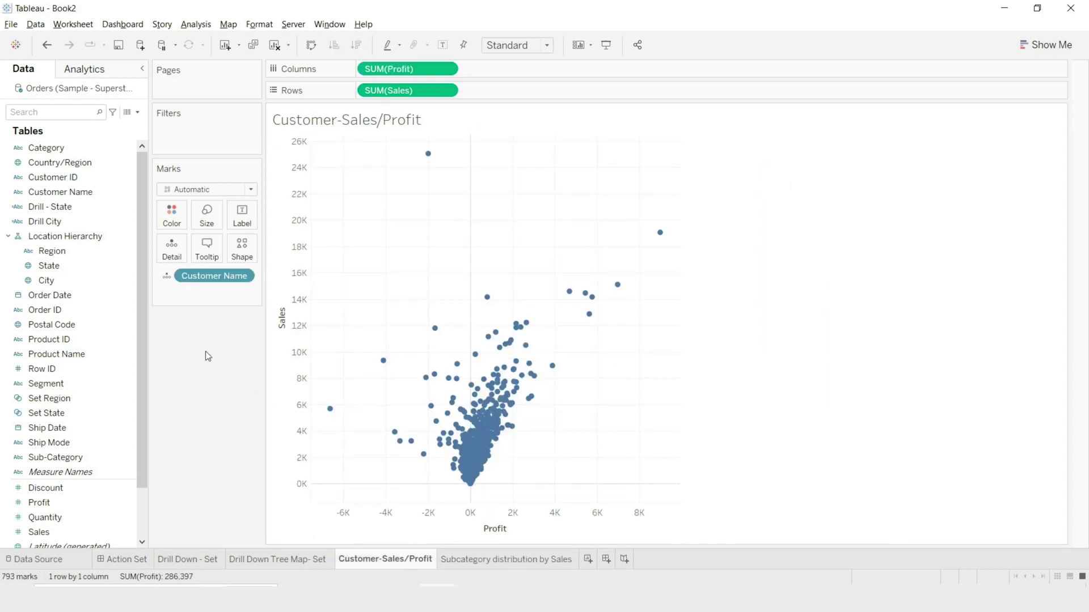
click(464, 559)
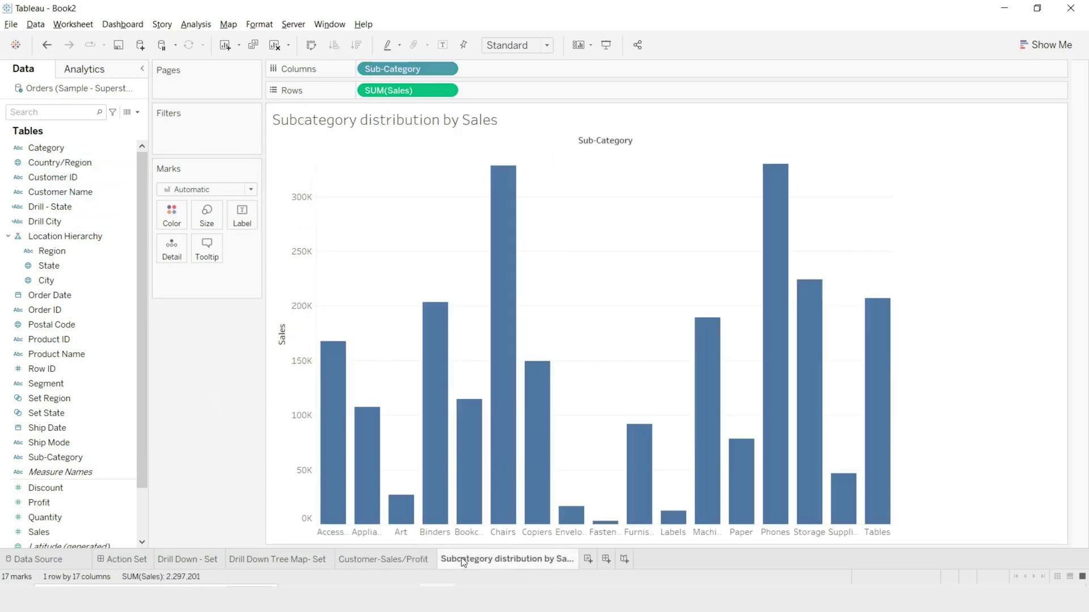
- Create a set named Set Customer Name from the Customer Name field with no members selected, and colour the sub-category bars by it
click(97, 193)
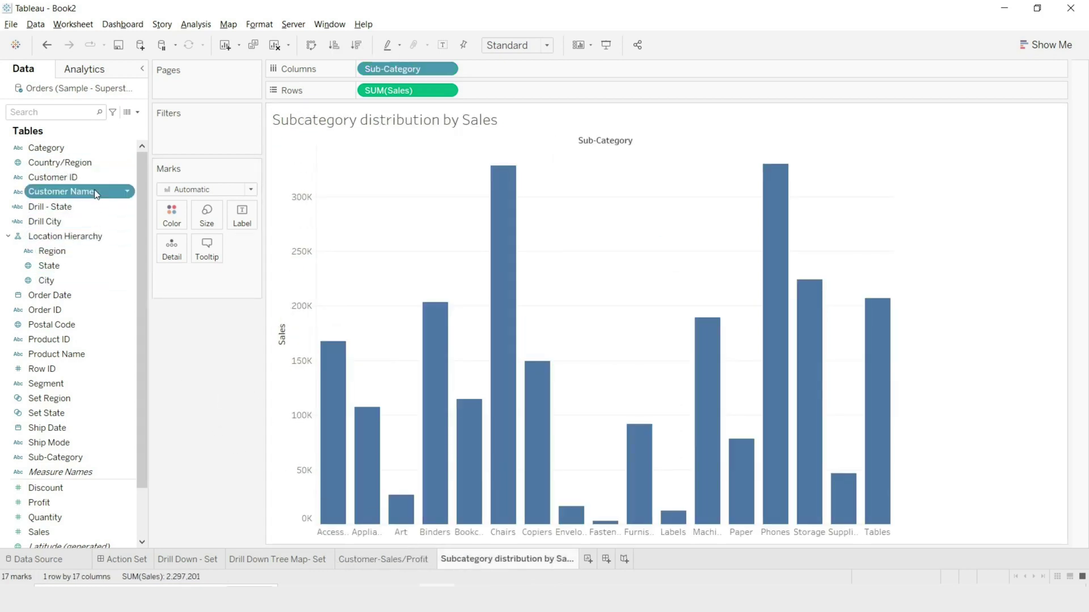
right_click(97, 193)
mouse_move(149, 290)
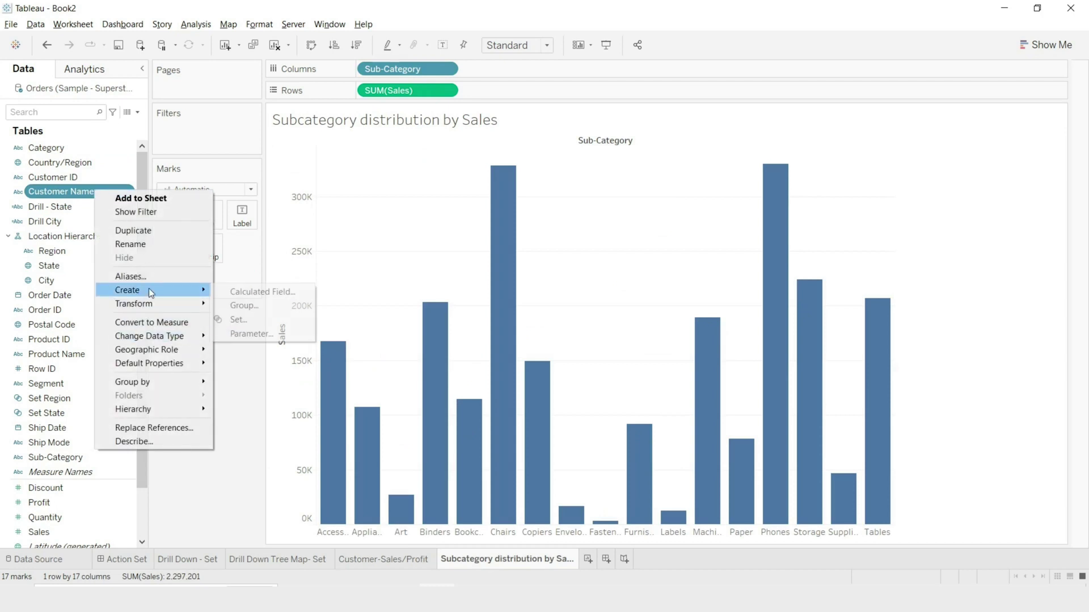
click(238, 320)
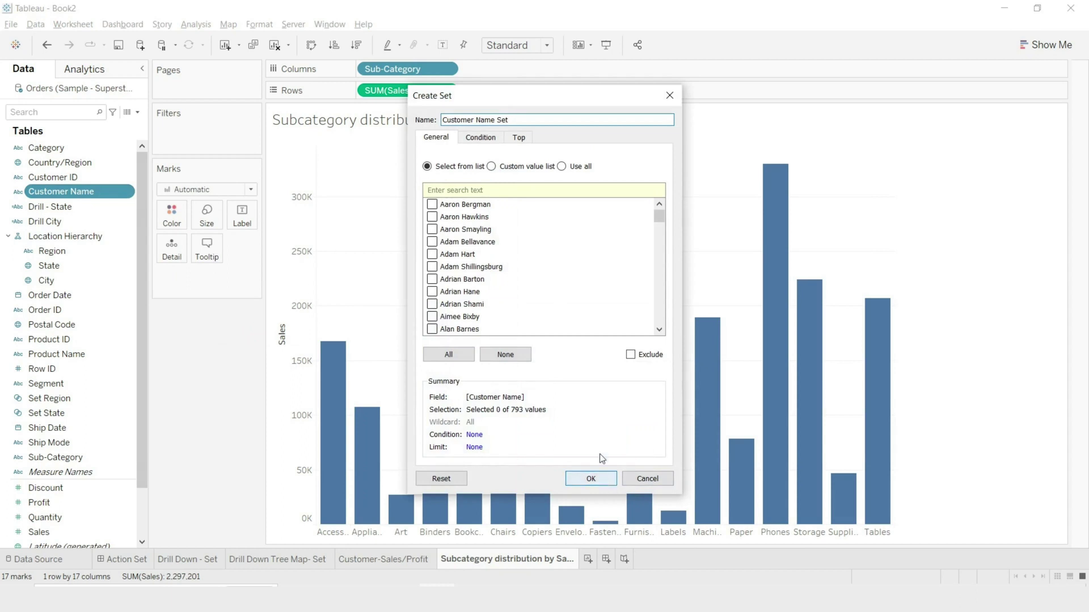
drag(491, 121, 365, 131)
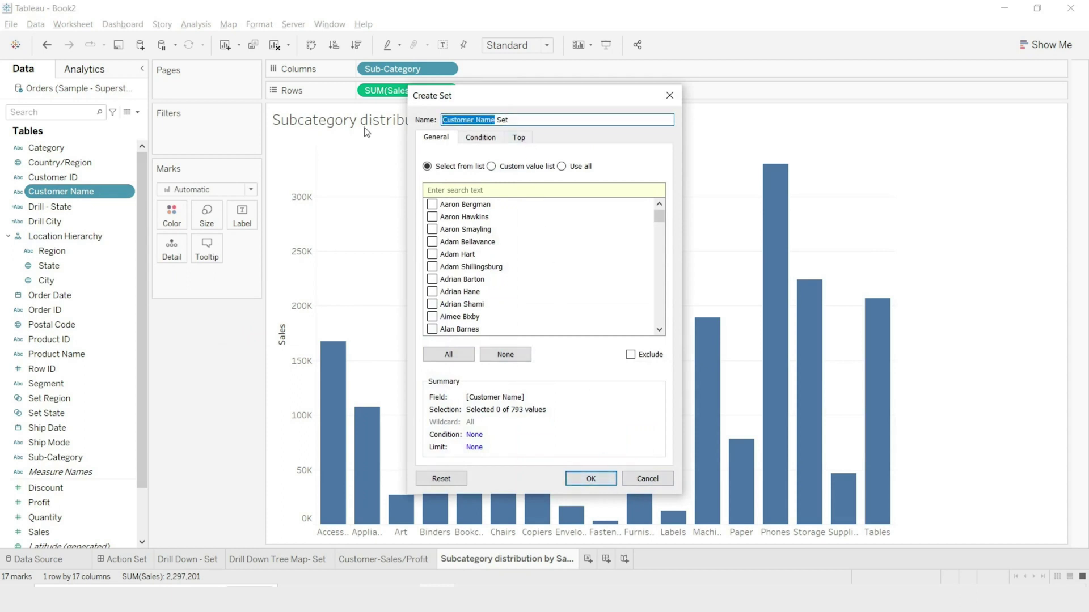
key(BackSpace)
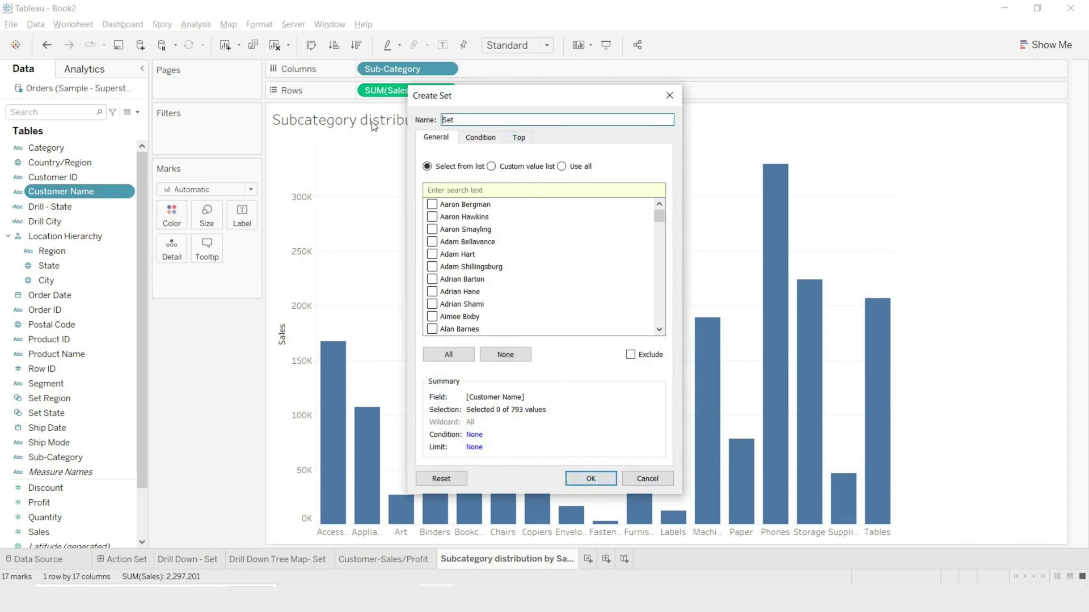
key(ctrl+z)
click(595, 483)
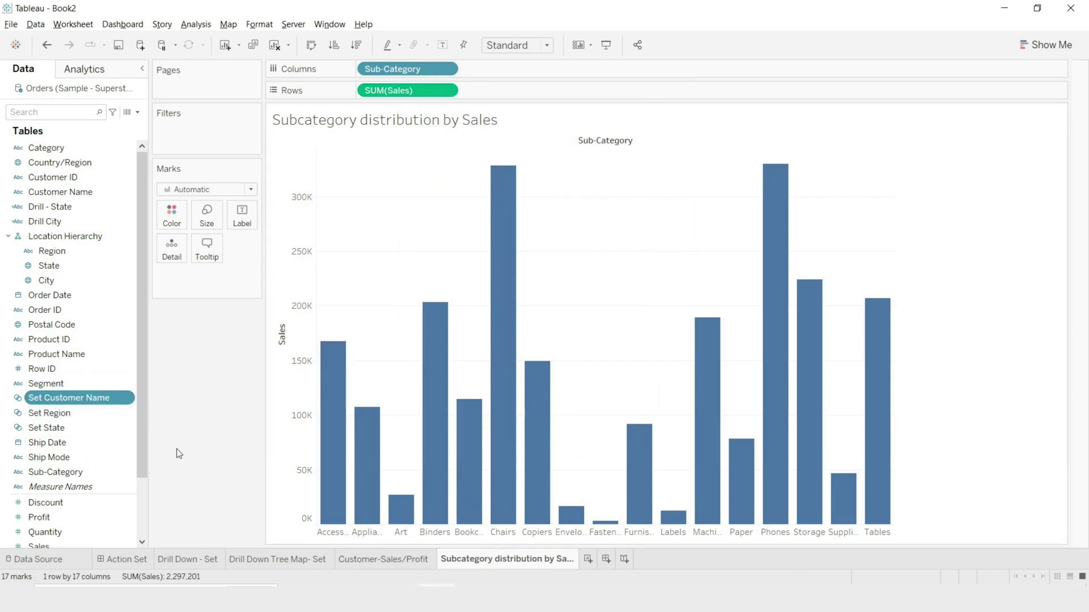
drag(68, 397, 177, 213)
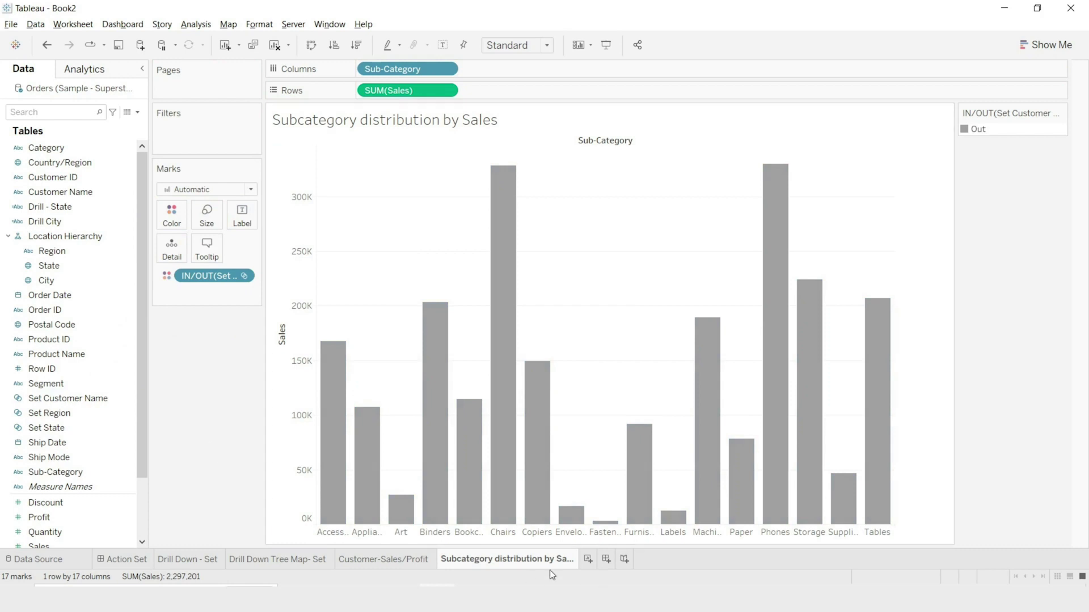
- Show mark labels on the bars and format the Sales pane numbers as custom numbers in thousands (K) with 0 decimal places
click(443, 50)
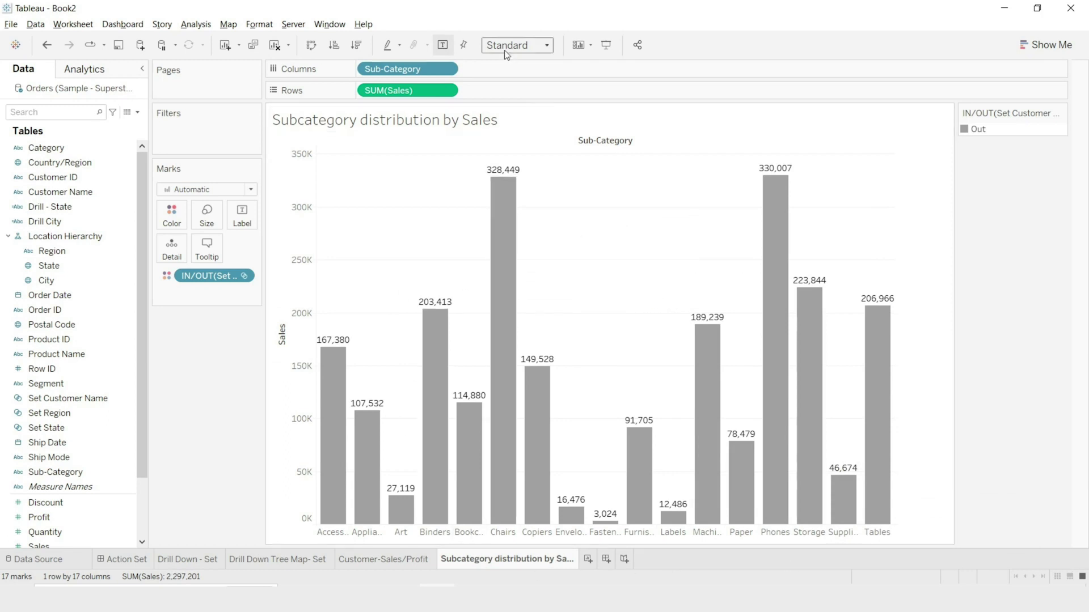
click(446, 91)
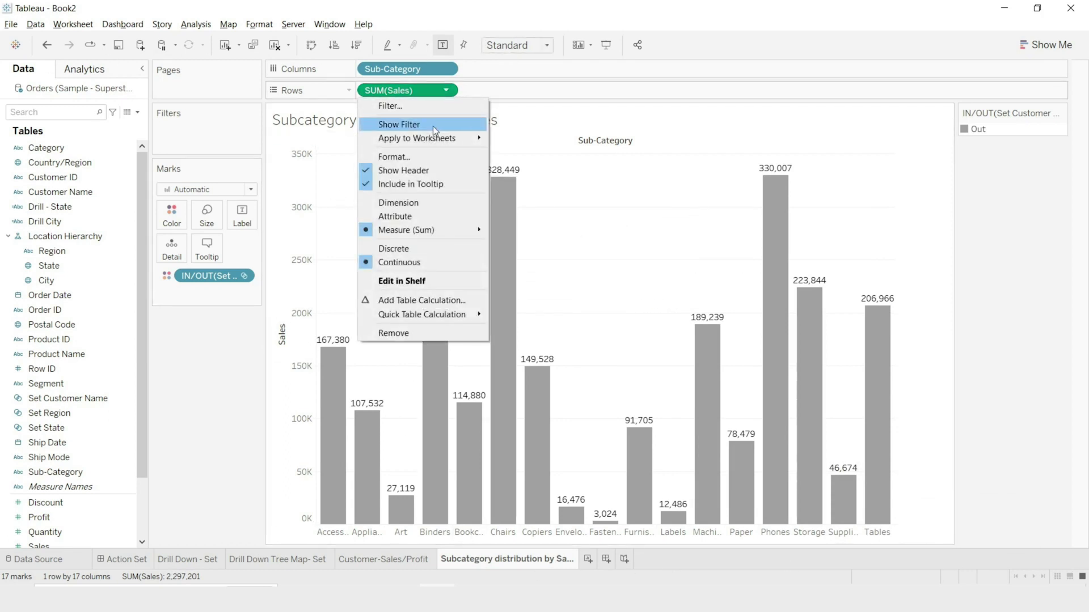
click(417, 158)
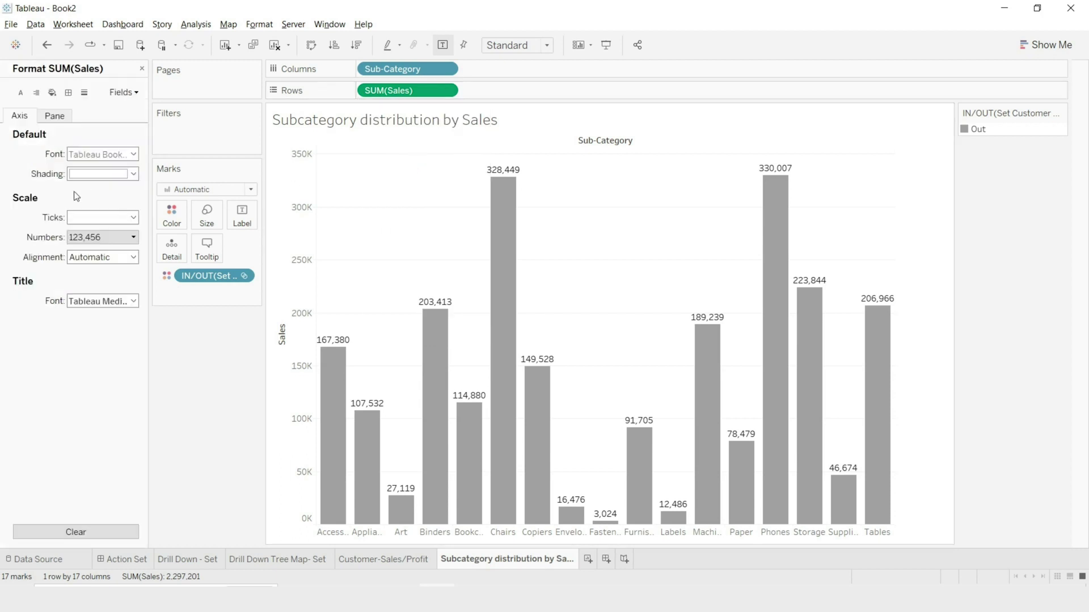
click(57, 116)
click(123, 194)
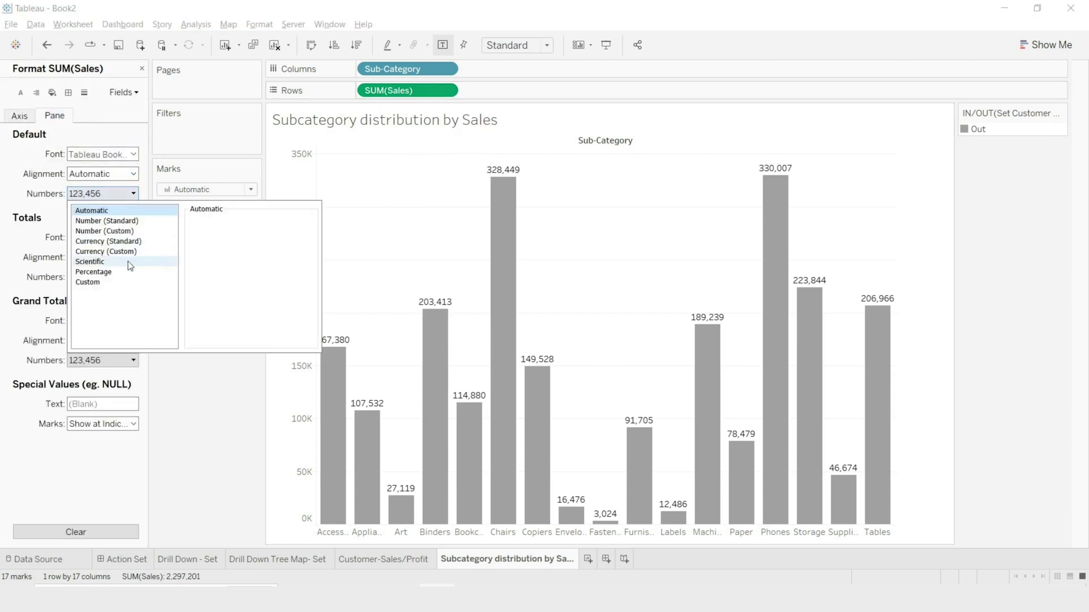
click(128, 229)
click(242, 292)
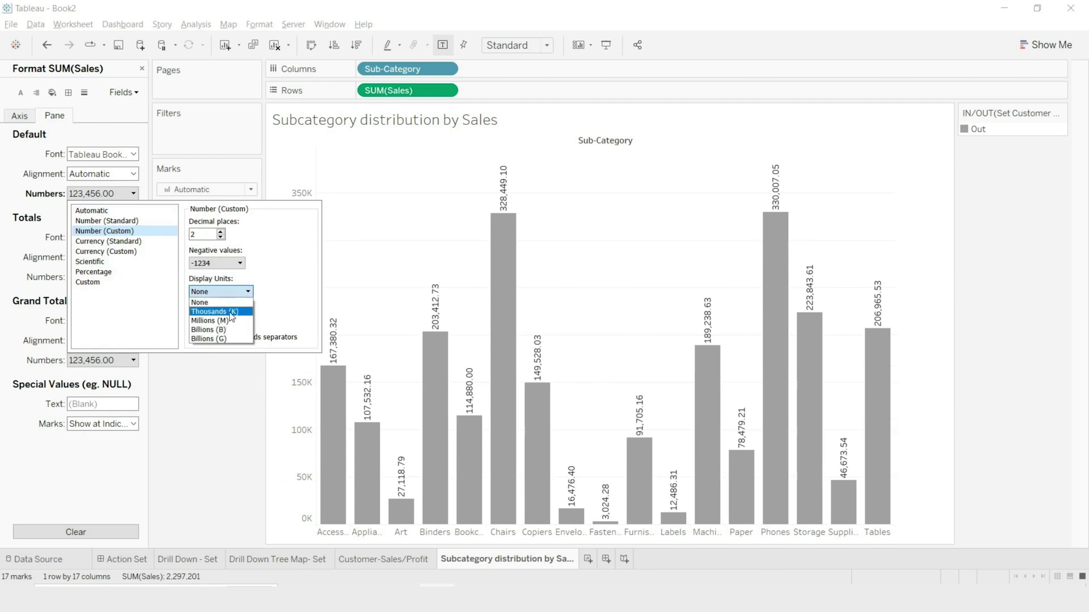
click(214, 307)
click(220, 237)
click(220, 237)
click(213, 383)
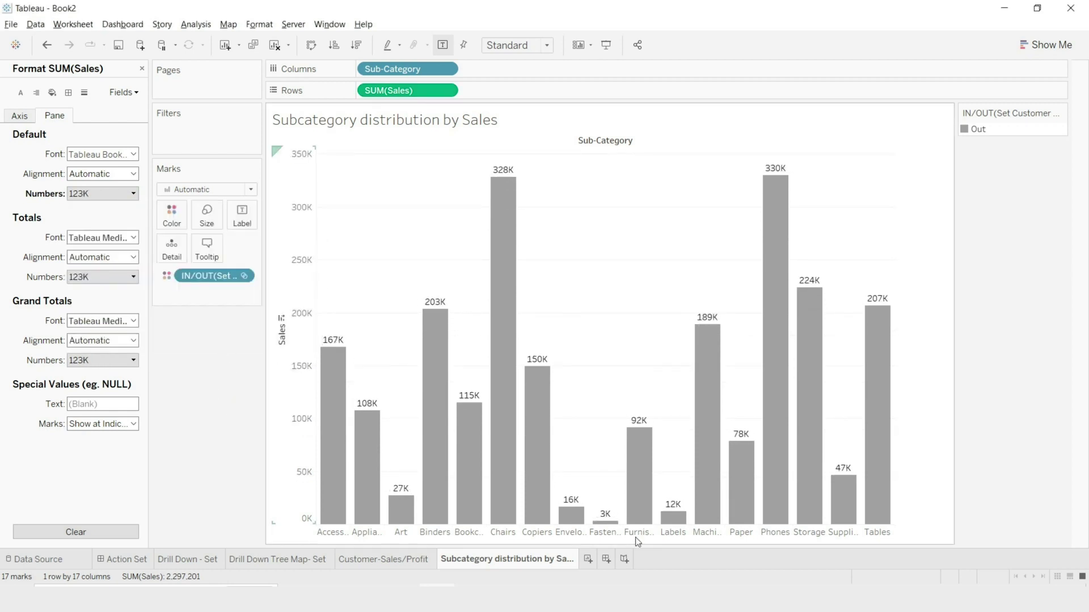
- Create a new dashboard with the Customer-Sales/Profit scatter plot above the Subcategory distribution by Sales bar chart
click(605, 560)
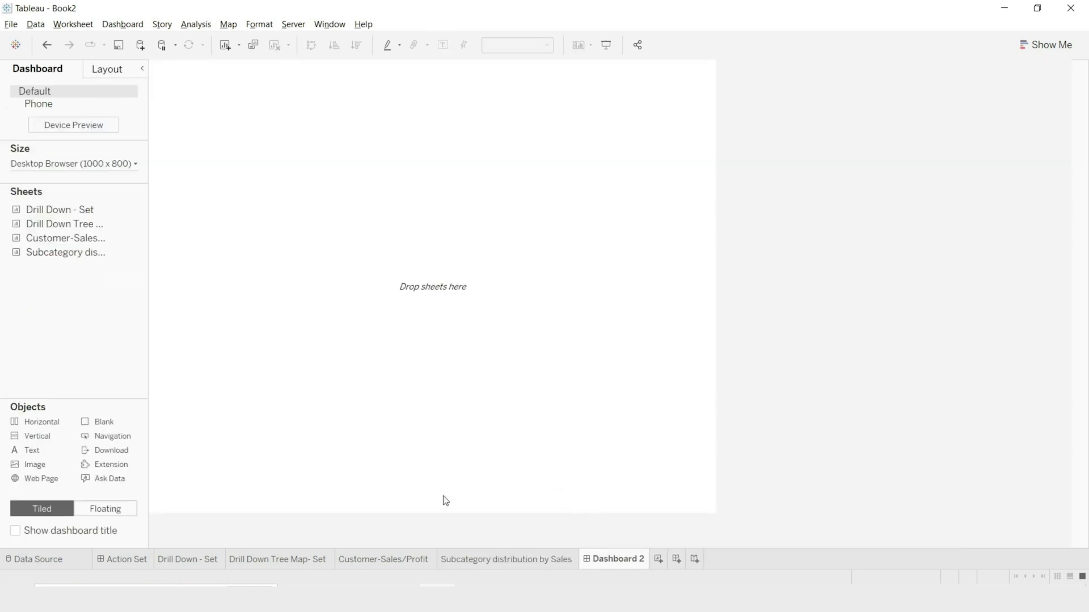
mouse_move(64, 242)
drag(63, 243, 386, 196)
mouse_move(66, 263)
drag(66, 263, 467, 403)
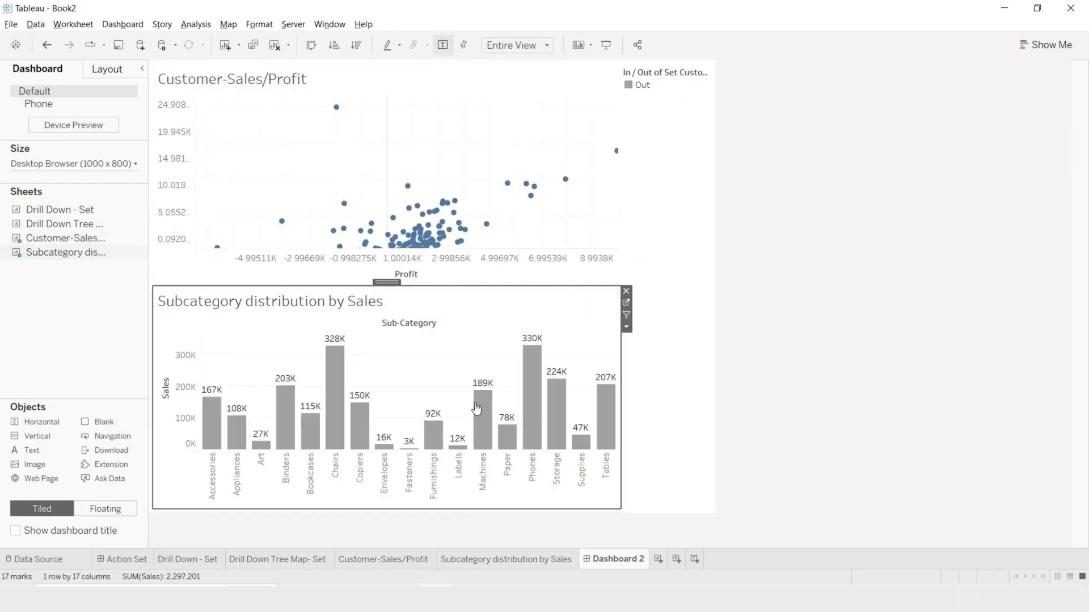
- Hide the Sales and Profit axis headers of the scatter plot on the dashboard
right_click(177, 127)
click(215, 204)
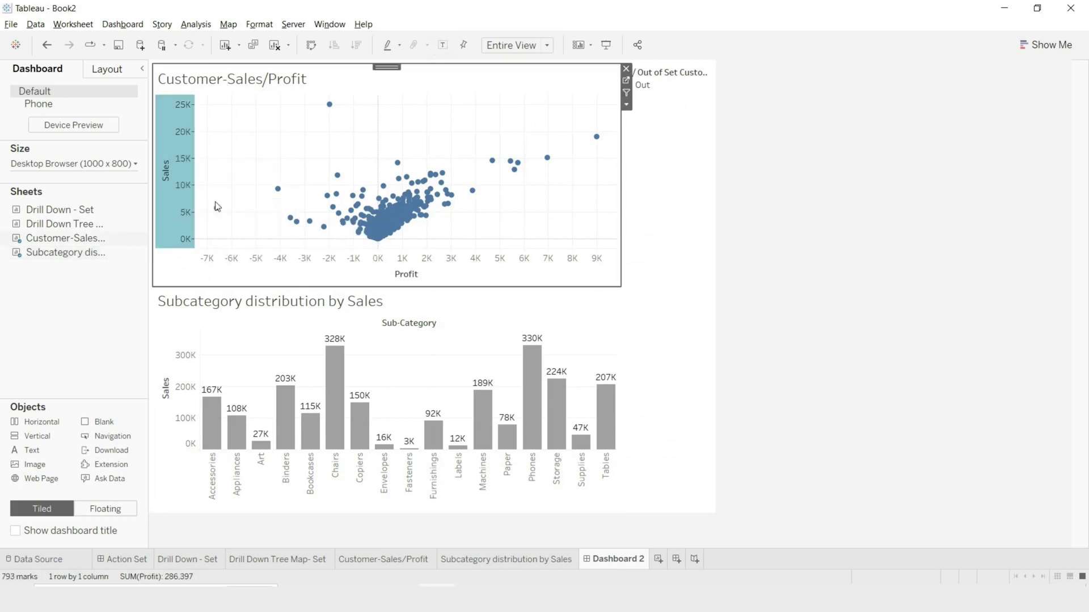
right_click(291, 248)
right_click(286, 265)
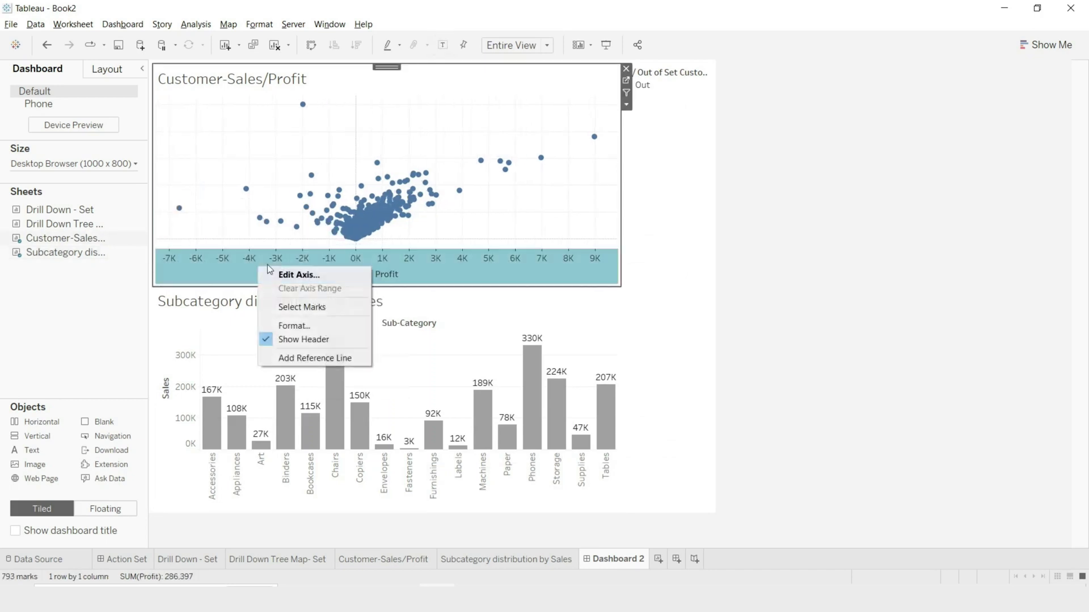
click(310, 339)
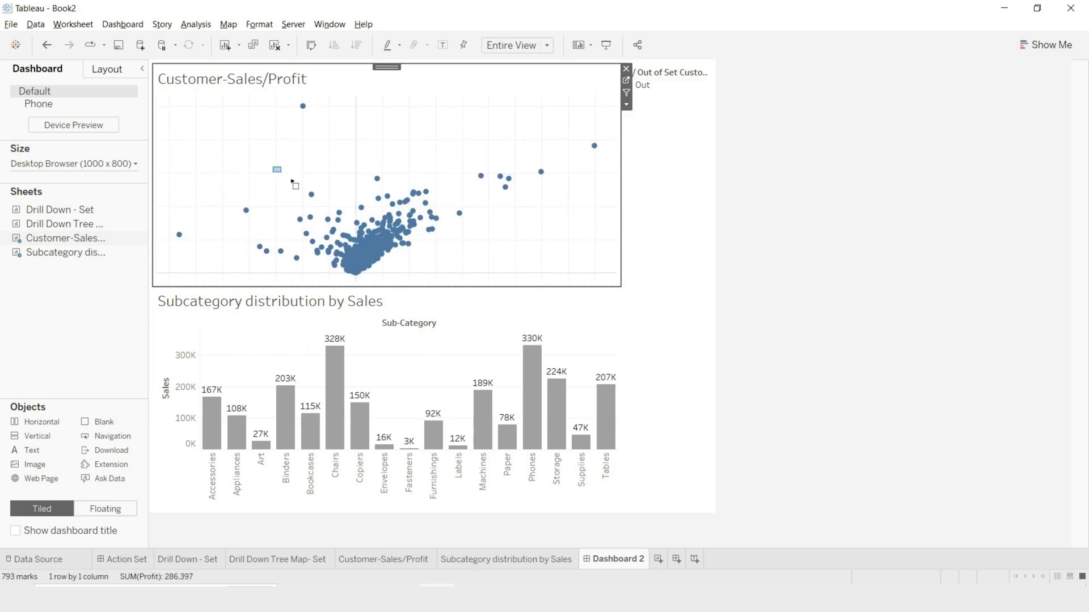
- Try selecting groups of customer marks in the dashboard's scatter plot and clear the selection
drag(292, 182, 435, 233)
drag(263, 226, 434, 281)
click(511, 238)
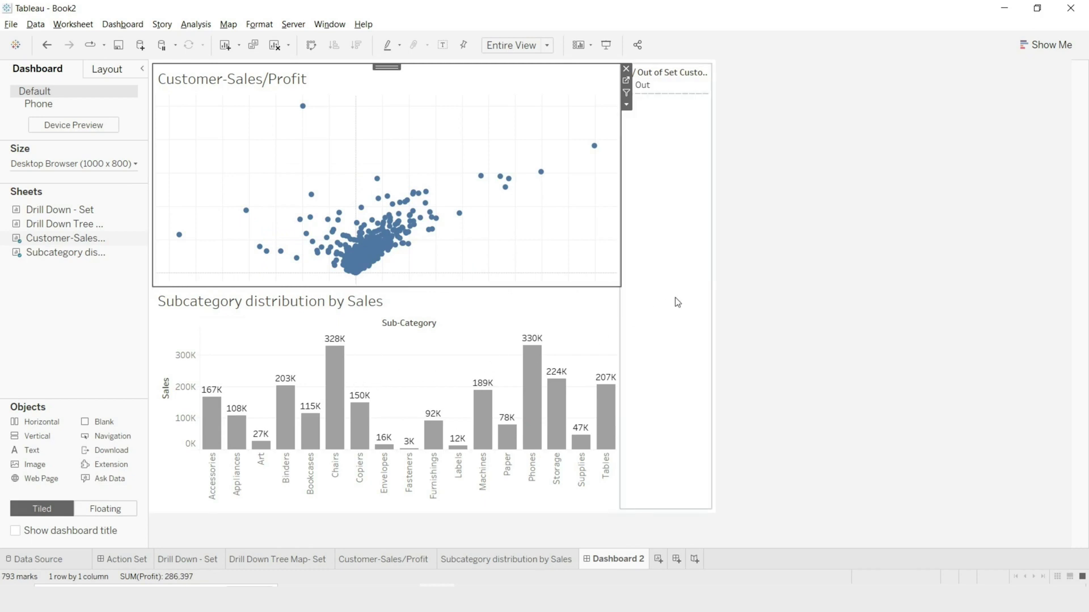
- Remove the In/Out customer set legend from the dashboard so the two charts fill its width
click(705, 297)
click(717, 68)
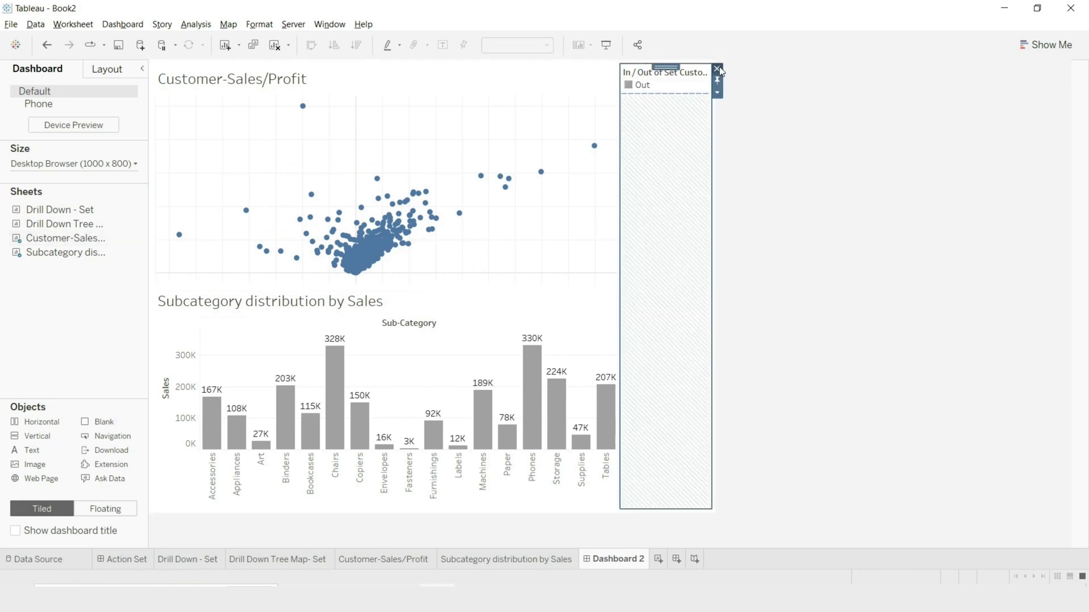
click(580, 330)
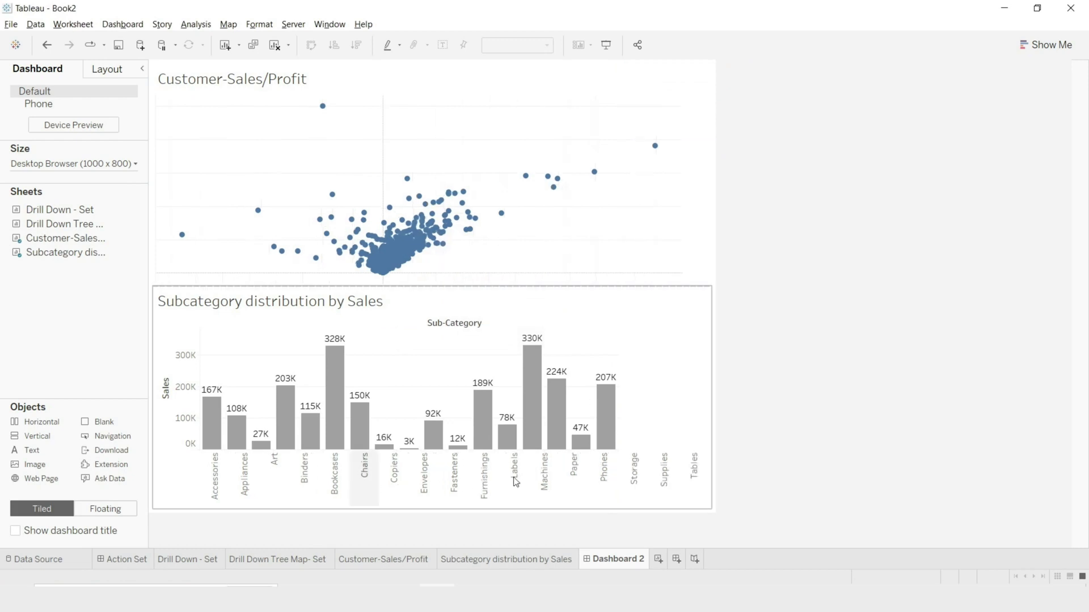
click(744, 399)
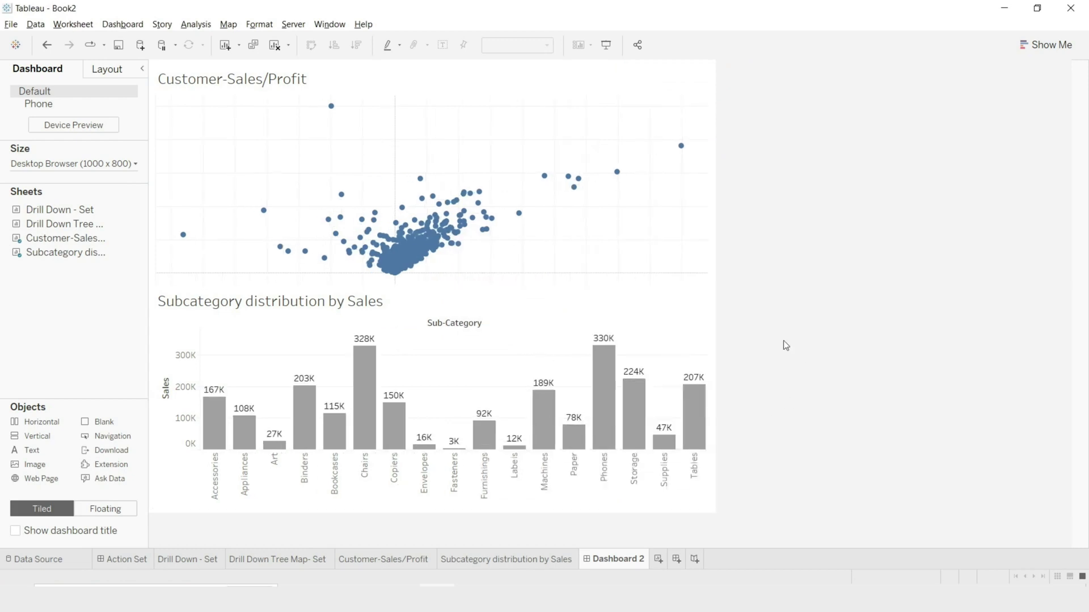
- Set the dashboard's fixed width to 1300 px
click(95, 165)
text(1300)
key(Return)
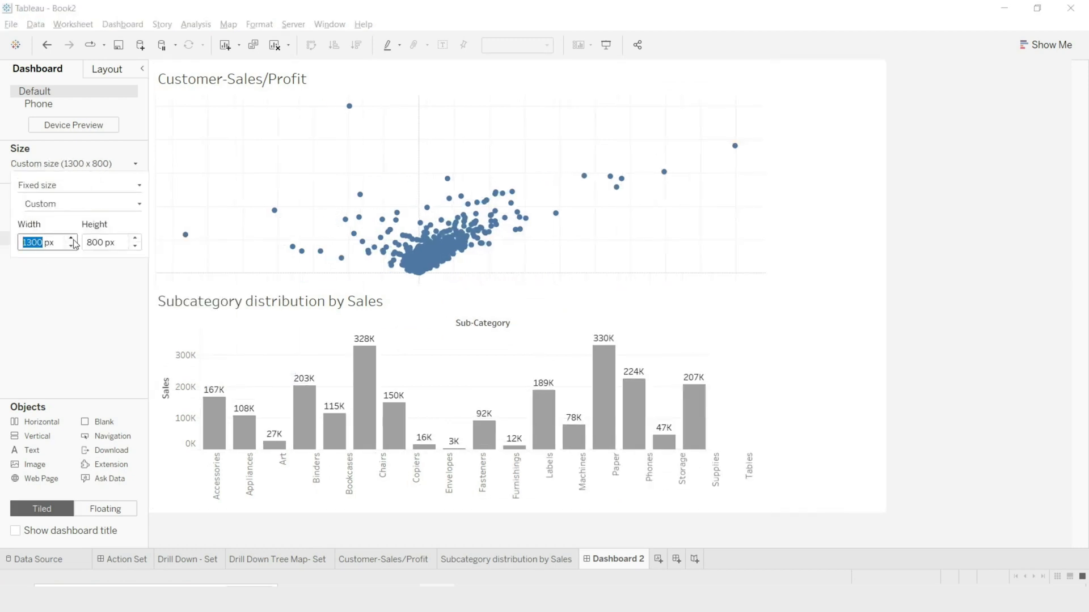
click(954, 312)
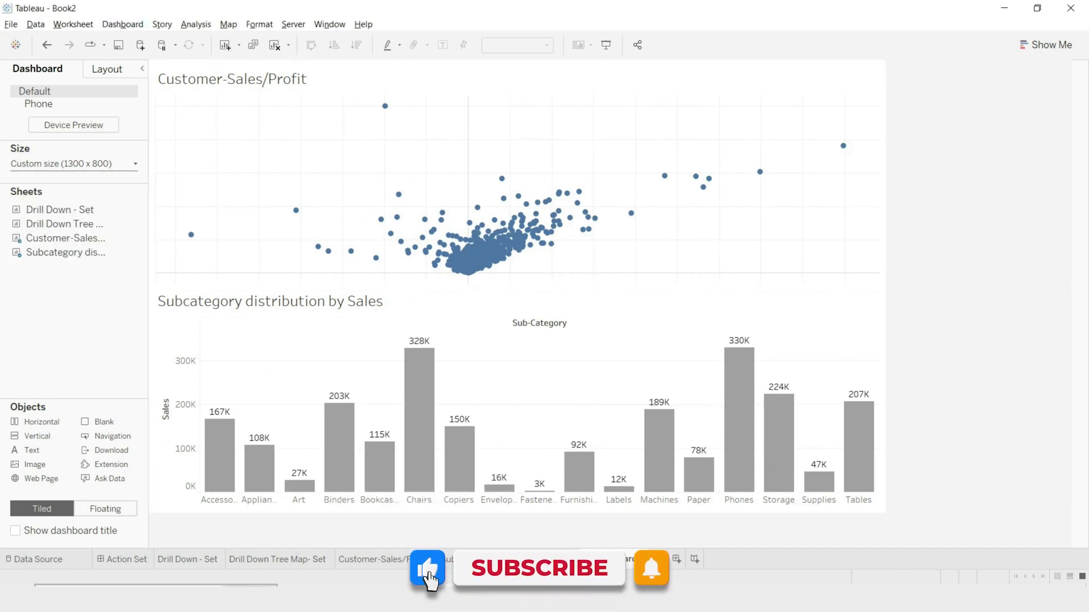
click(275, 560)
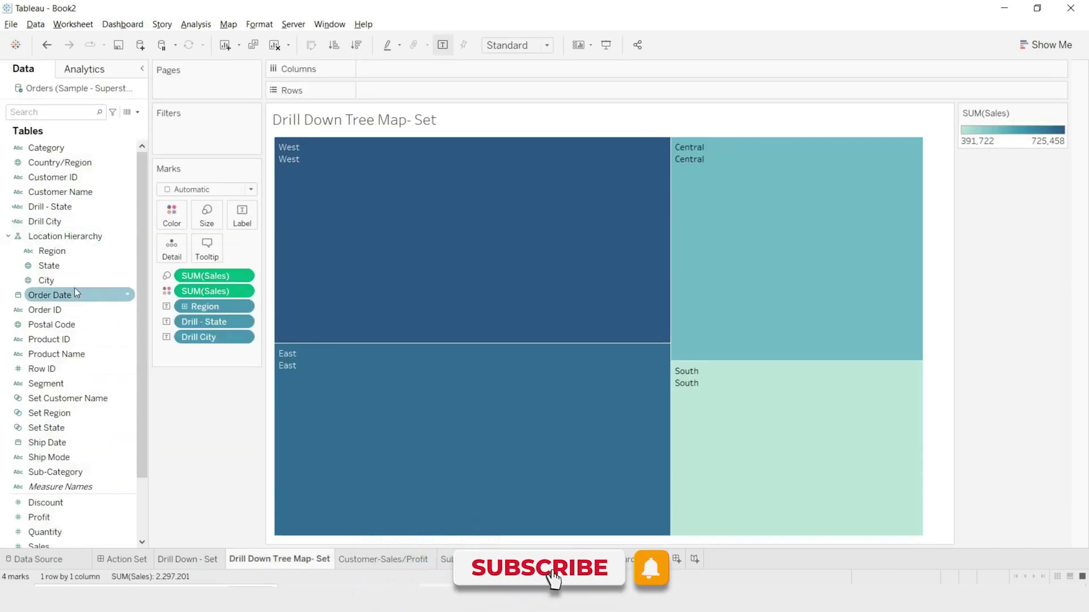
click(206, 562)
click(85, 25)
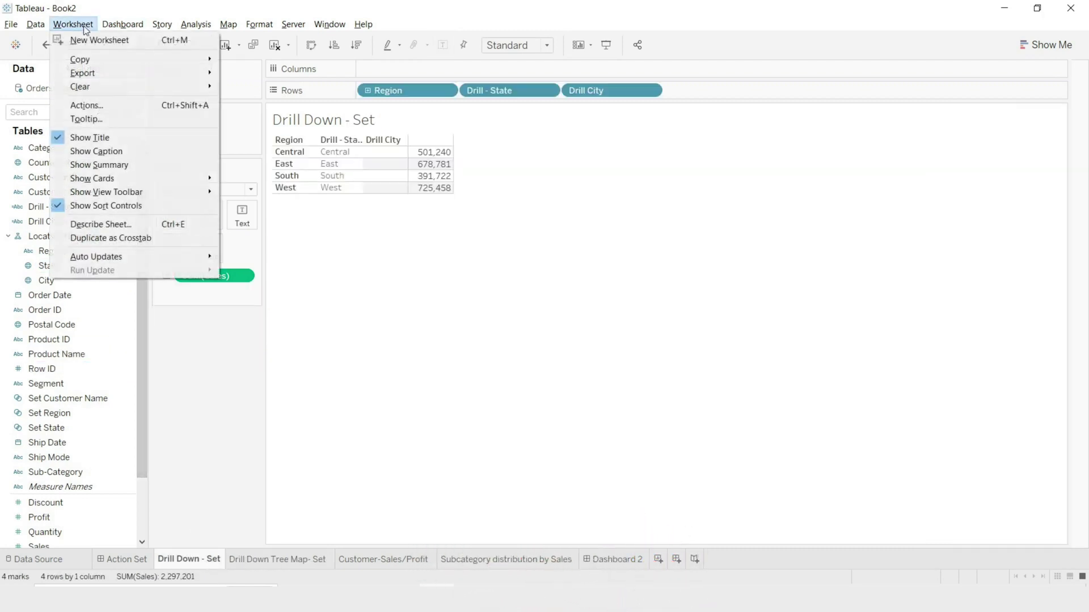
click(253, 478)
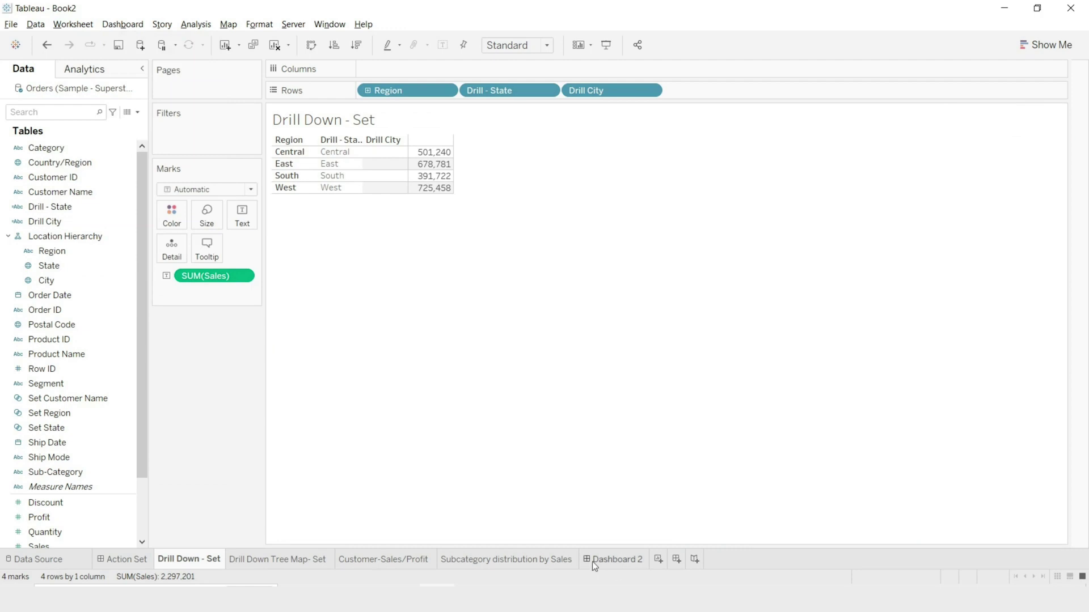
- Rename Dashboard 2 as Action-Set Customer
click(611, 560)
double_click(615, 560)
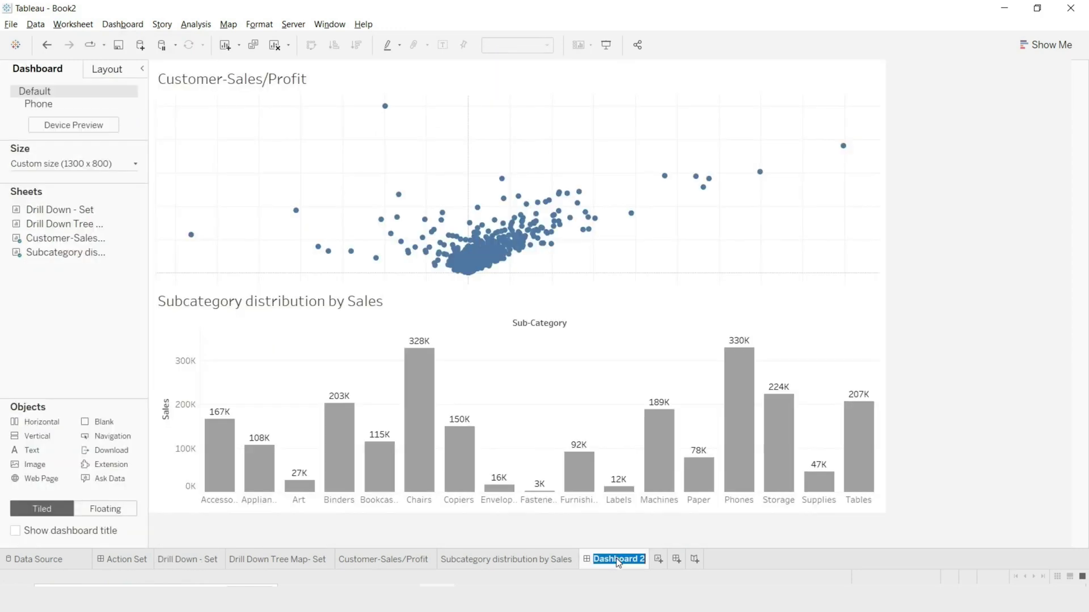
text(Action-Set Customer)
key(Return)
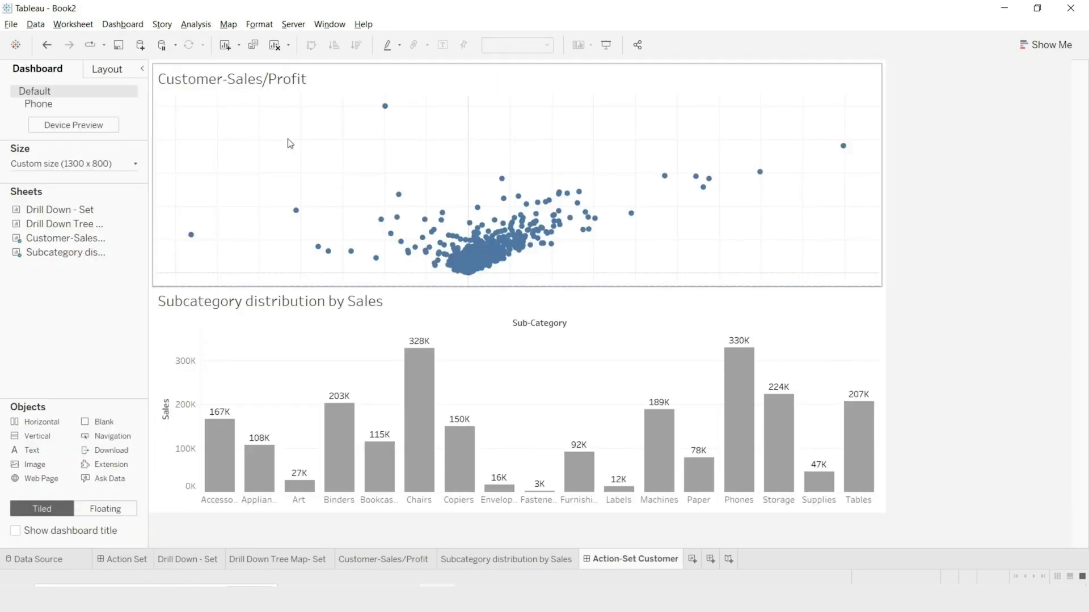
- Add a dashboard action that changes set values and name it Customer-distribution
click(271, 142)
click(123, 24)
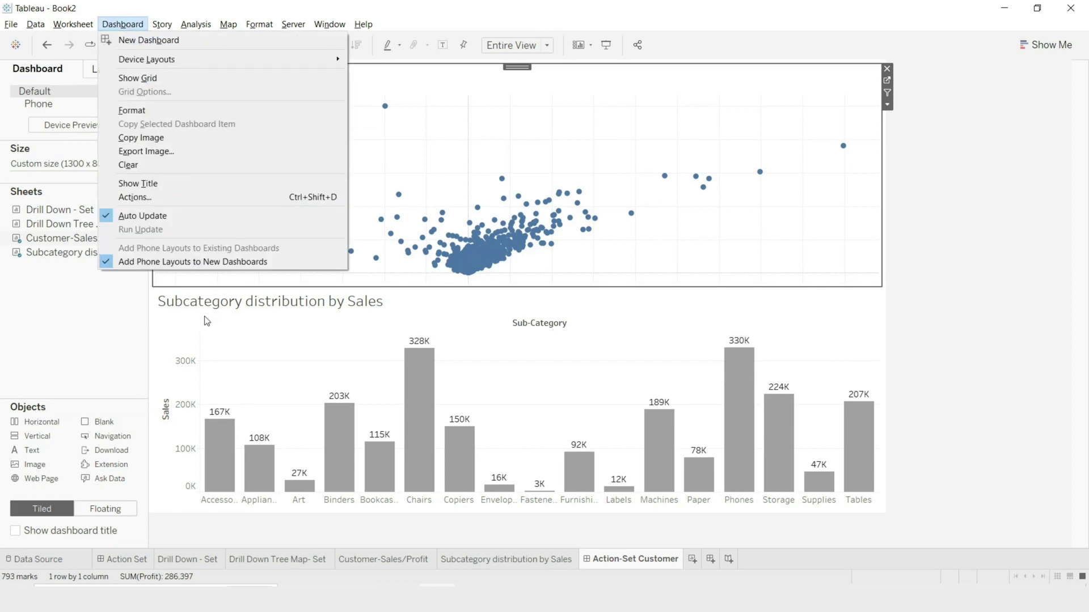
click(136, 197)
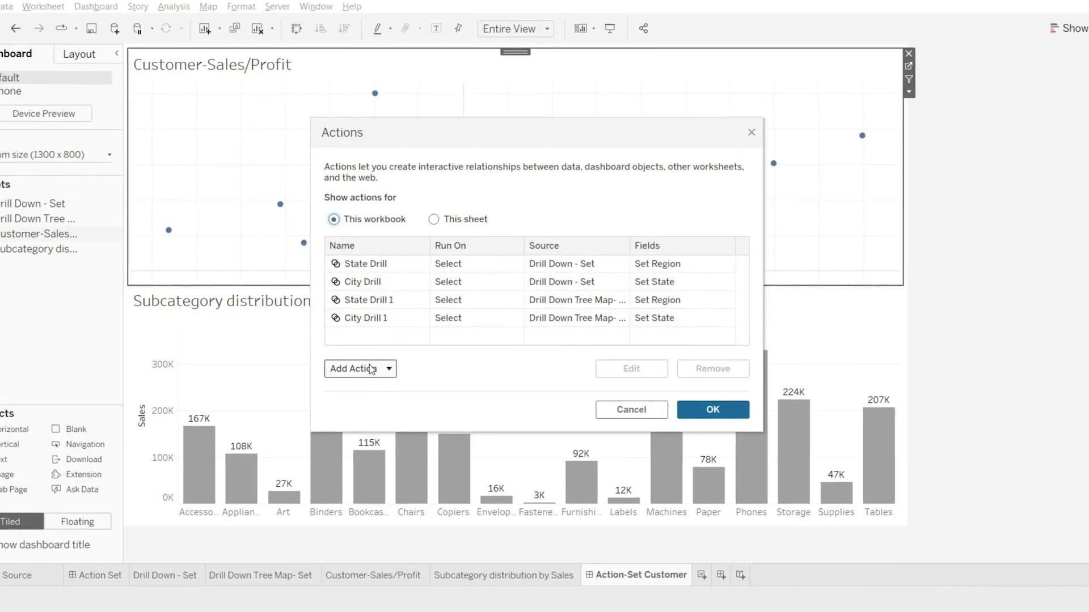
click(359, 374)
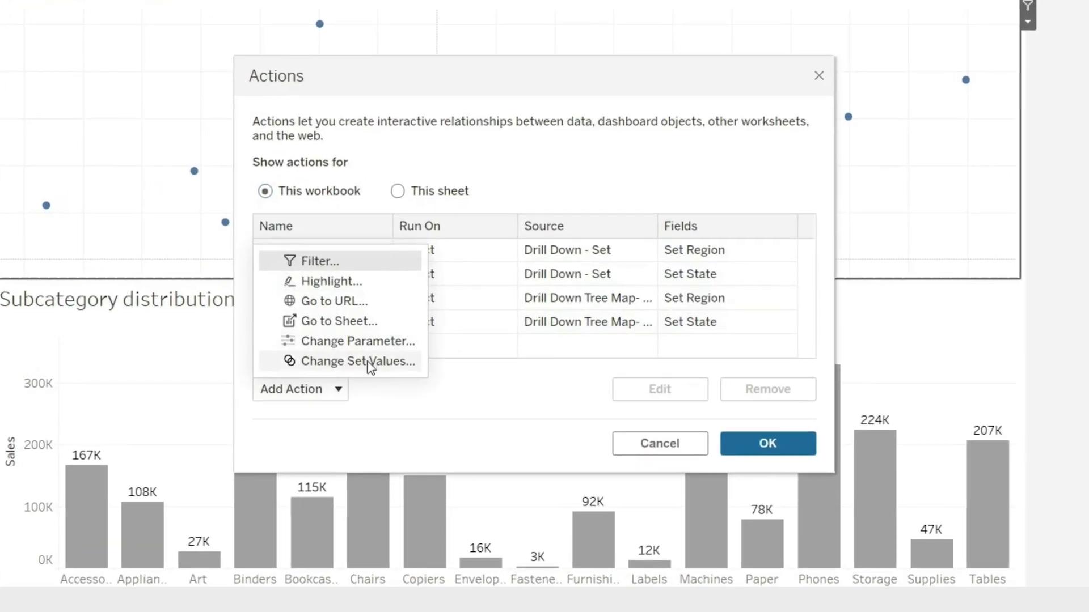
click(397, 350)
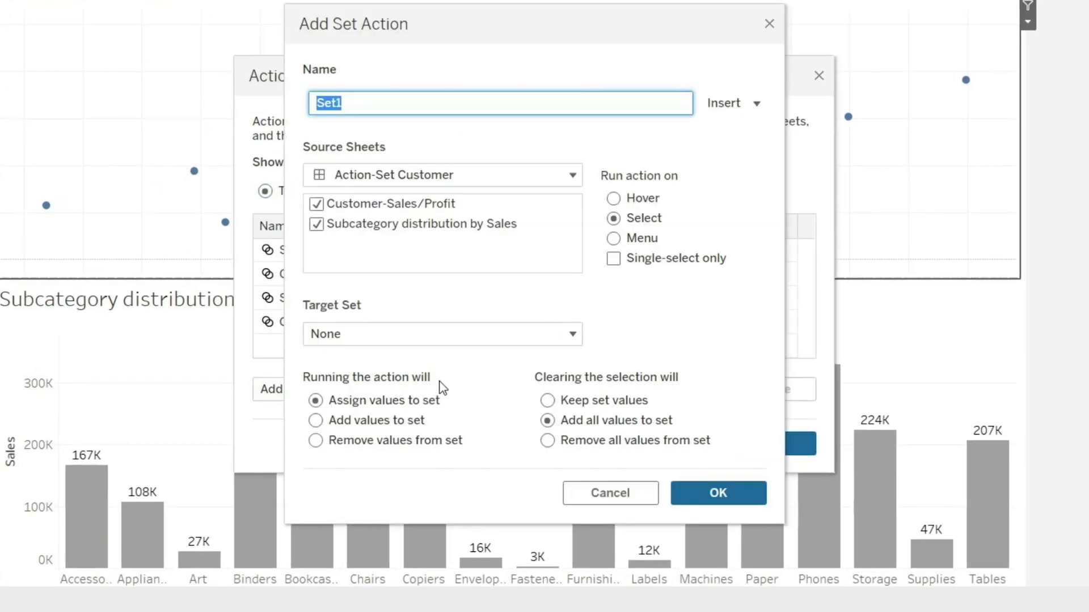
key(BackSpace)
text(Customer-distribu)
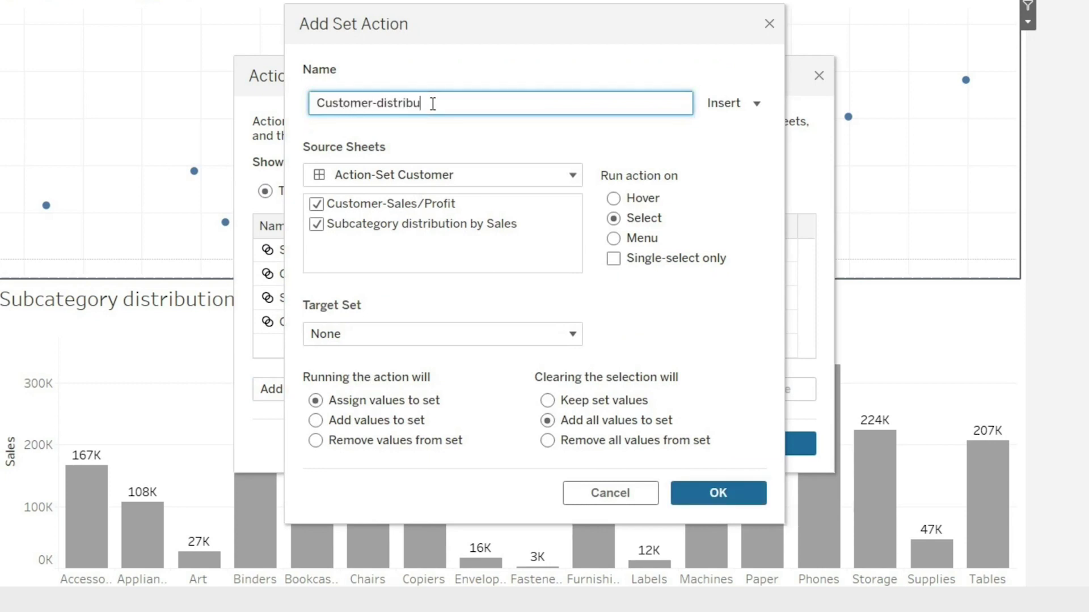
- Restrict the set action's source to the Customer-Sales/Profit sheet and choose Set Customer Name as its target set
click(315, 224)
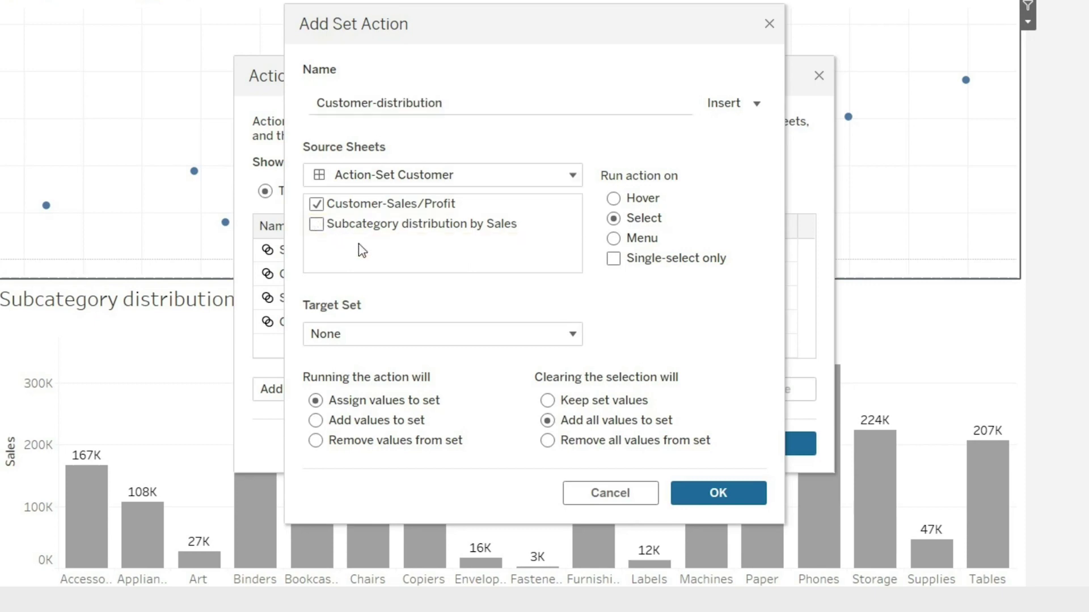
click(414, 336)
click(442, 379)
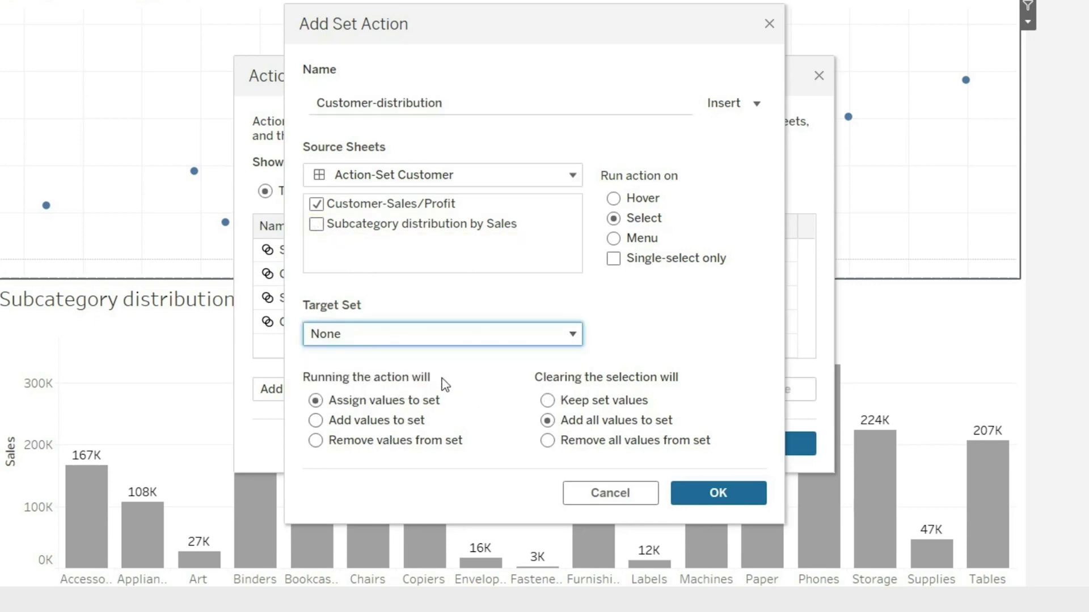
click(432, 335)
mouse_move(443, 381)
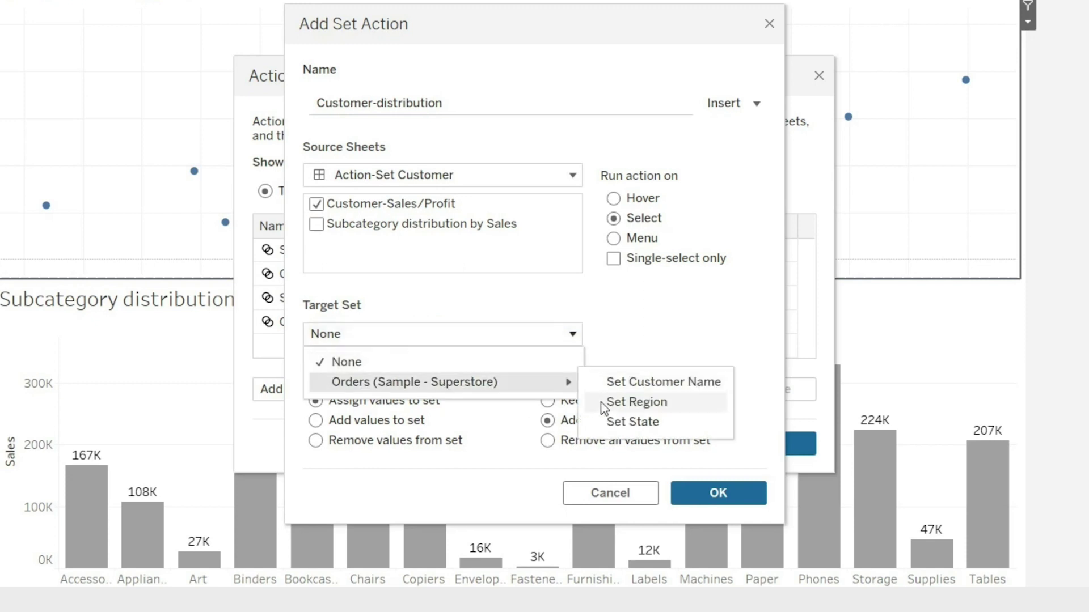
click(689, 389)
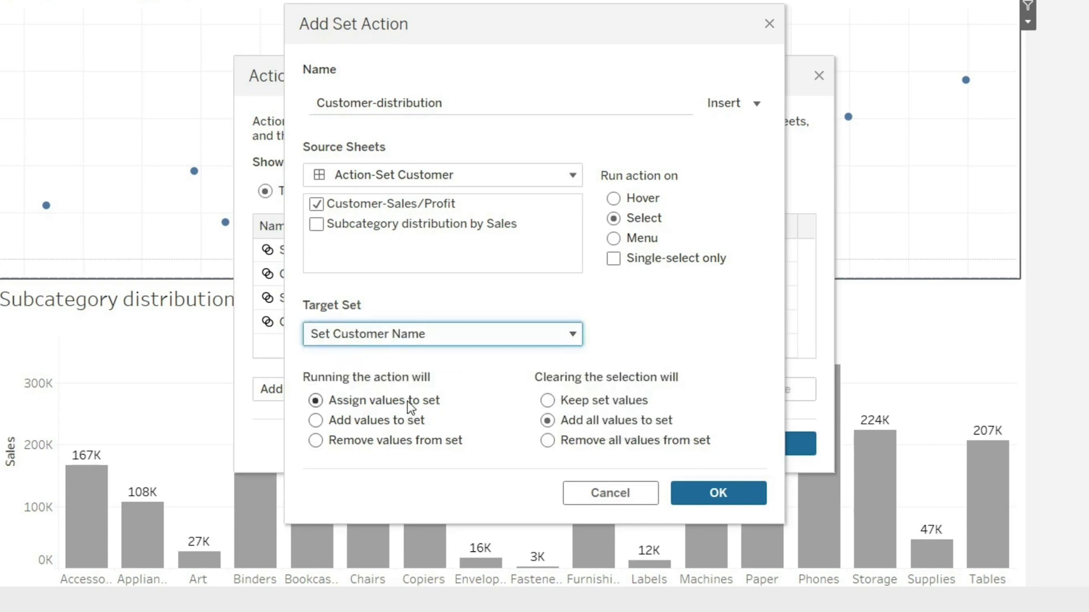
- Make clearing the selection remove all values from the set, and save the new set action
click(590, 445)
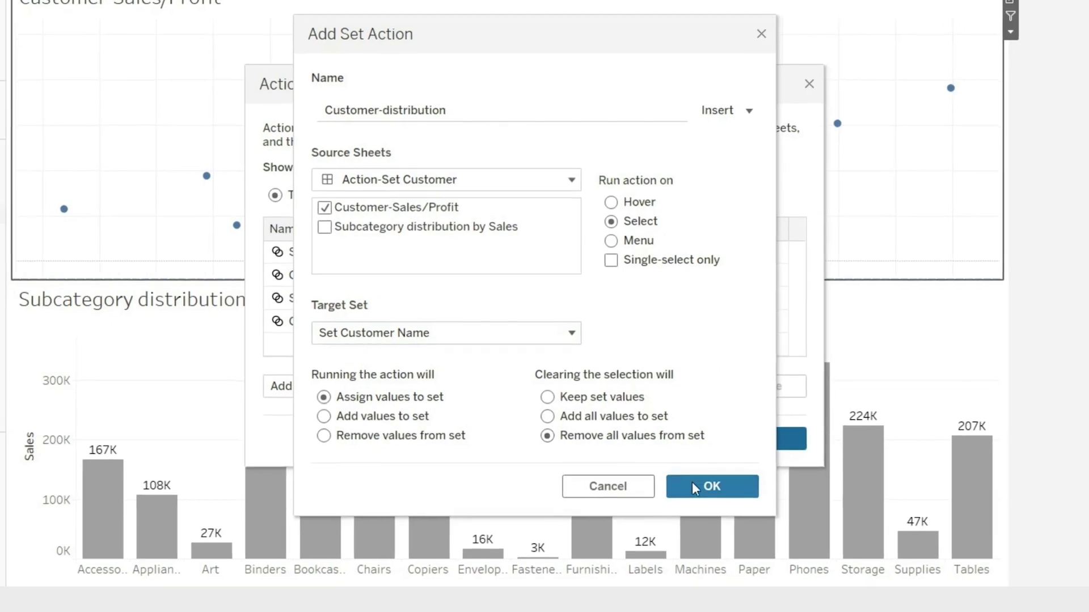
click(695, 488)
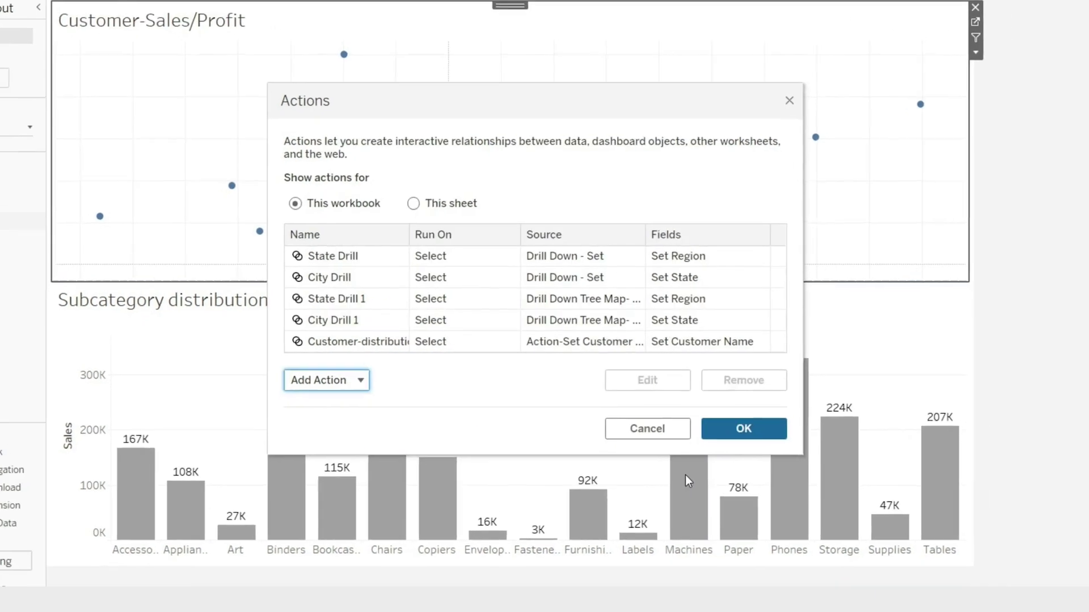
click(789, 438)
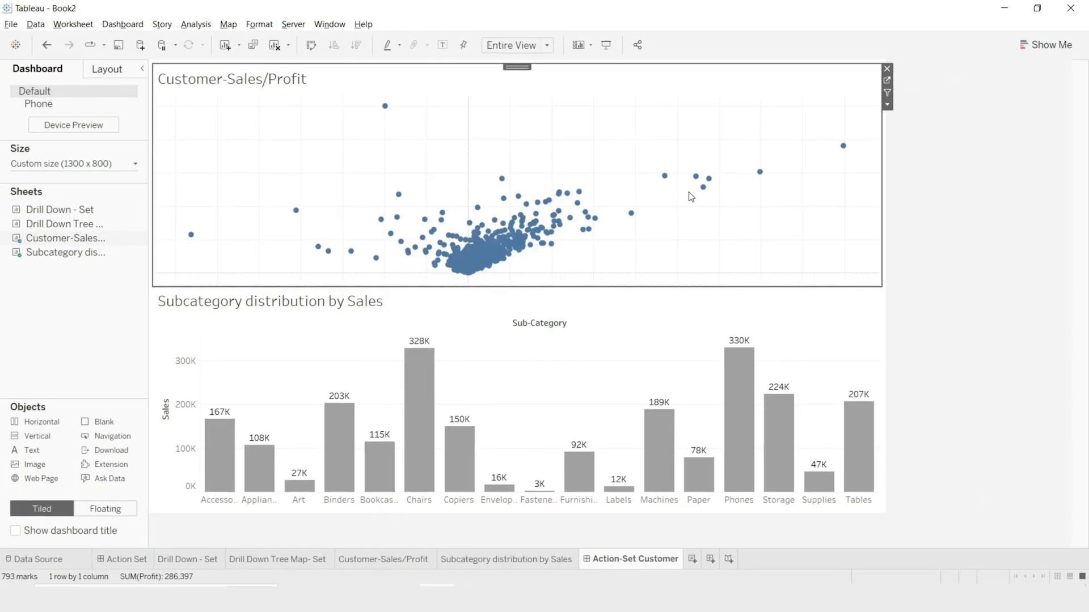
- Test the set action by selecting several groups of customer marks in the scatter plot, then clear the selection
drag(355, 202, 561, 244)
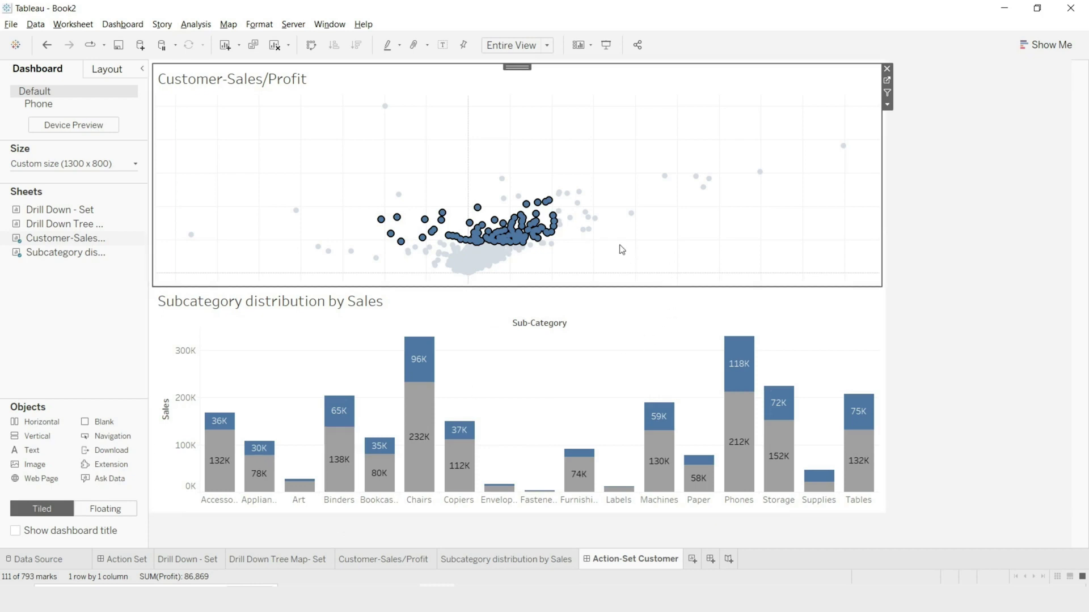
drag(498, 162, 533, 220)
drag(555, 237, 556, 238)
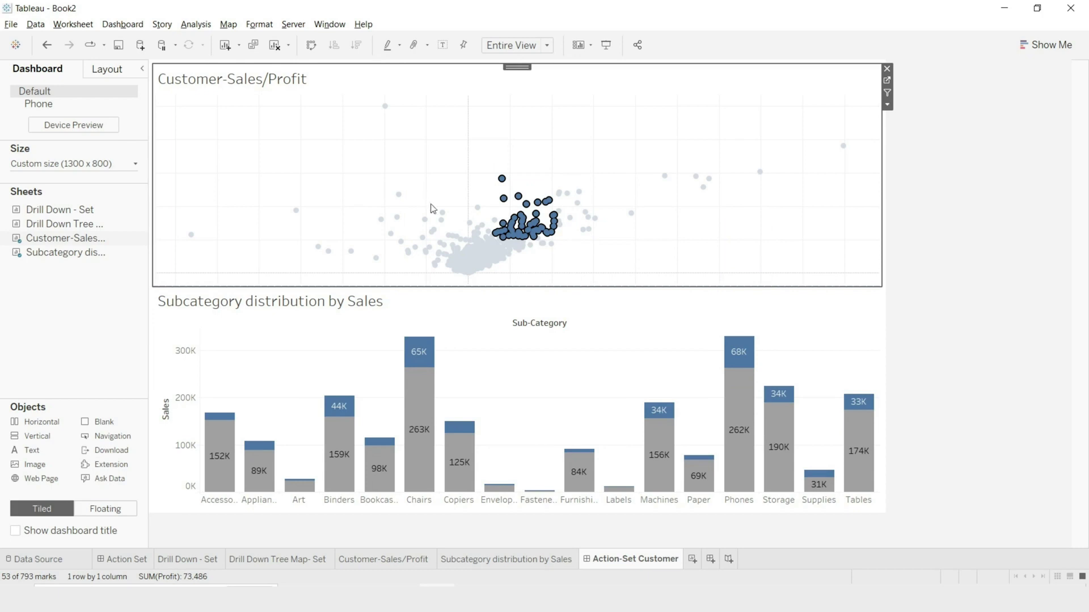
drag(434, 192, 454, 267)
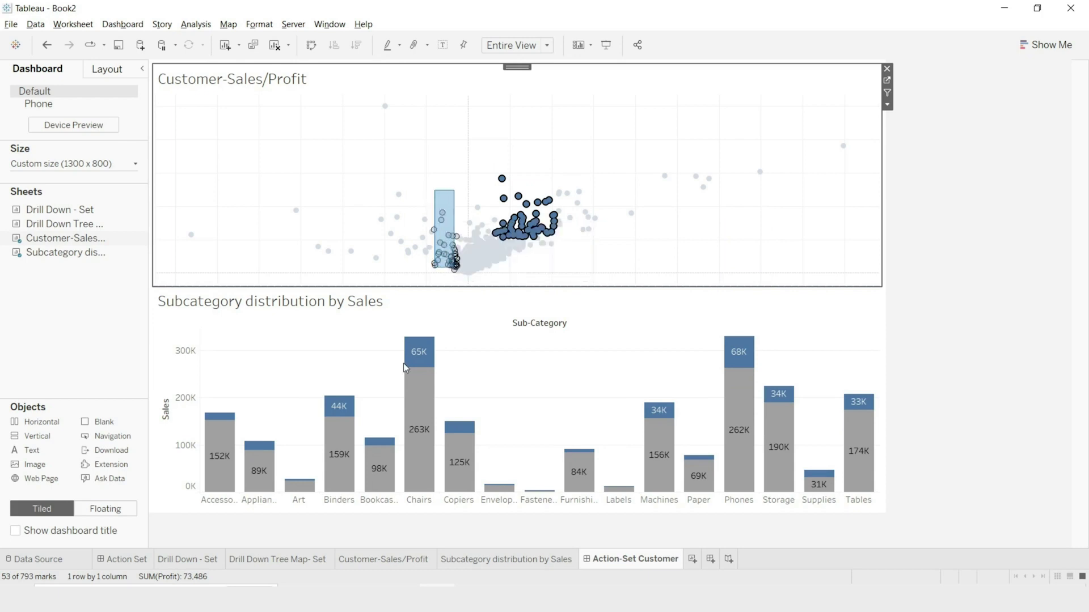
click(260, 361)
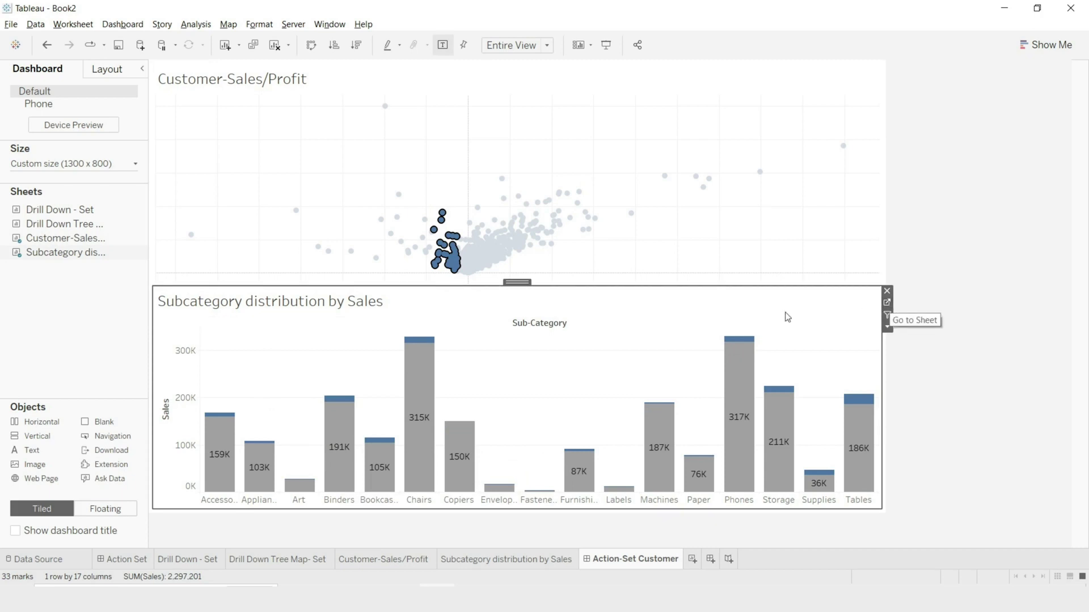
click(462, 177)
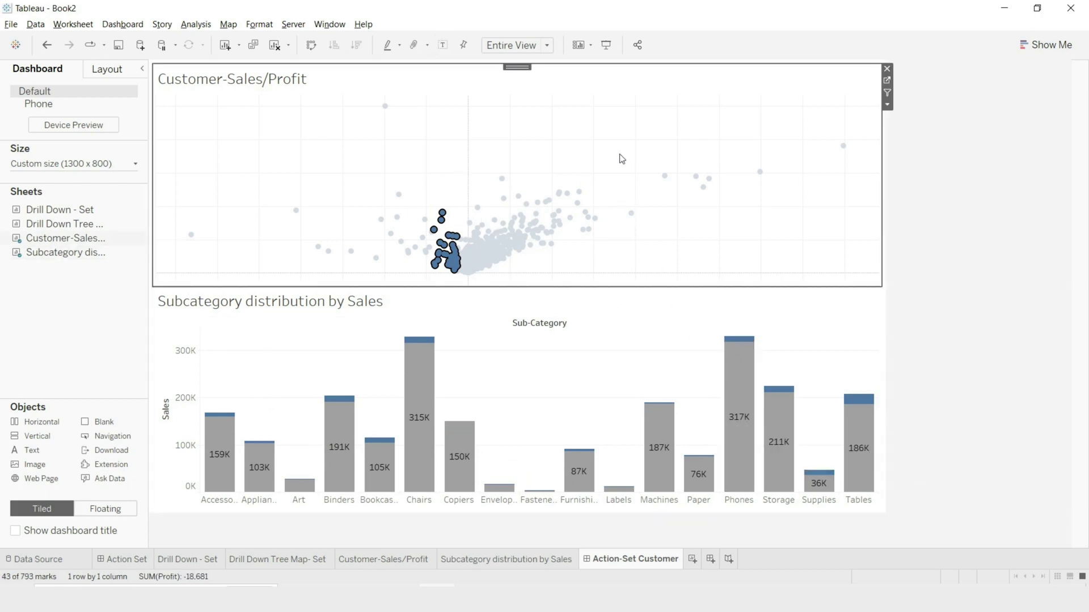
click(627, 174)
- Create a new worksheet that shows the Segment field as shape marks
click(694, 559)
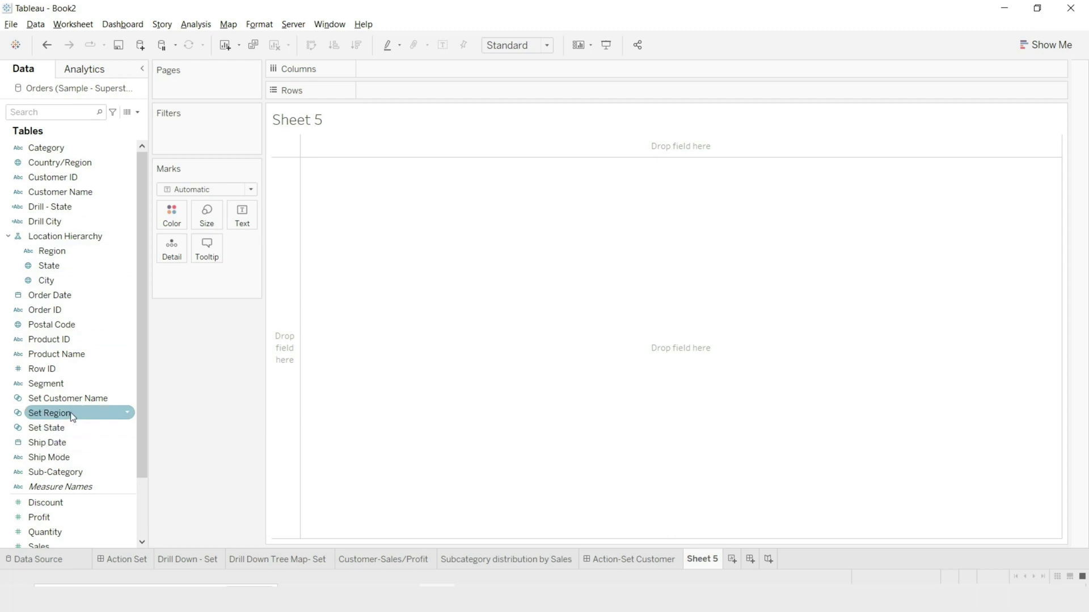
scroll(50, 391, down, 1)
mouse_move(53, 341)
mouse_down()
mouse_move(160, 324)
mouse_move(60, 315)
mouse_move(62, 326)
mouse_up()
click(237, 188)
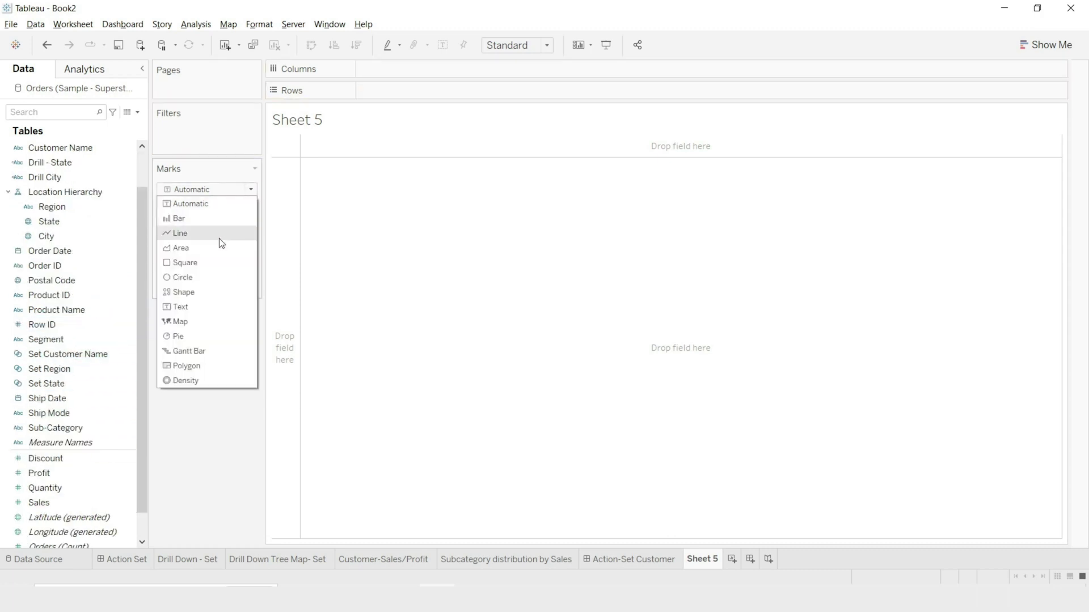
click(195, 305)
click(46, 343)
drag(43, 341, 244, 255)
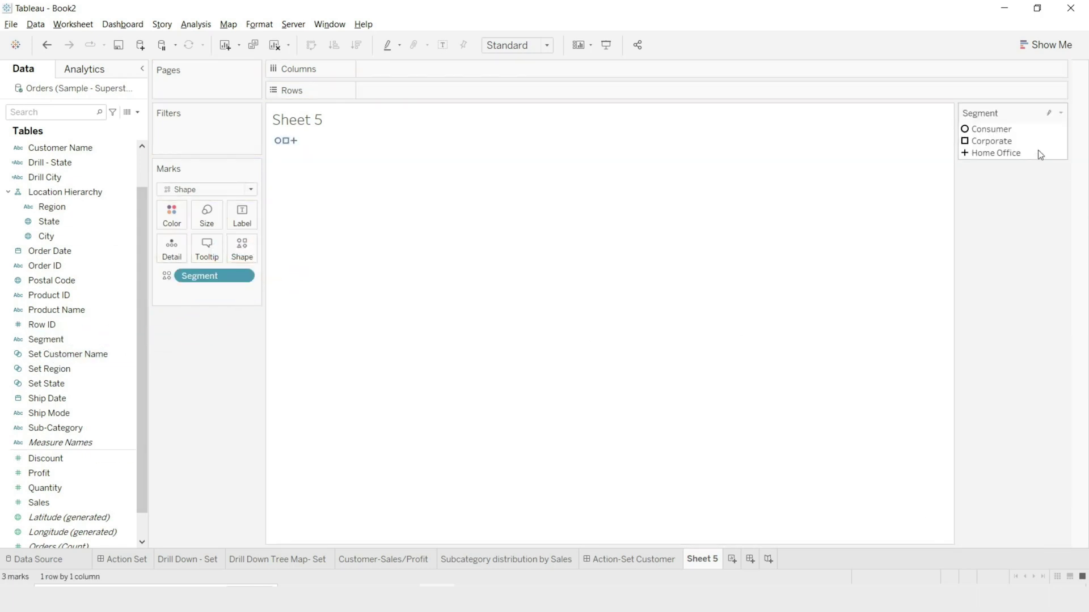
- Assign shapes from the icon palette: the green-and-black people group for Consumer, the building for Corporate, and the desk scene for Home Office
double_click(983, 133)
click(690, 204)
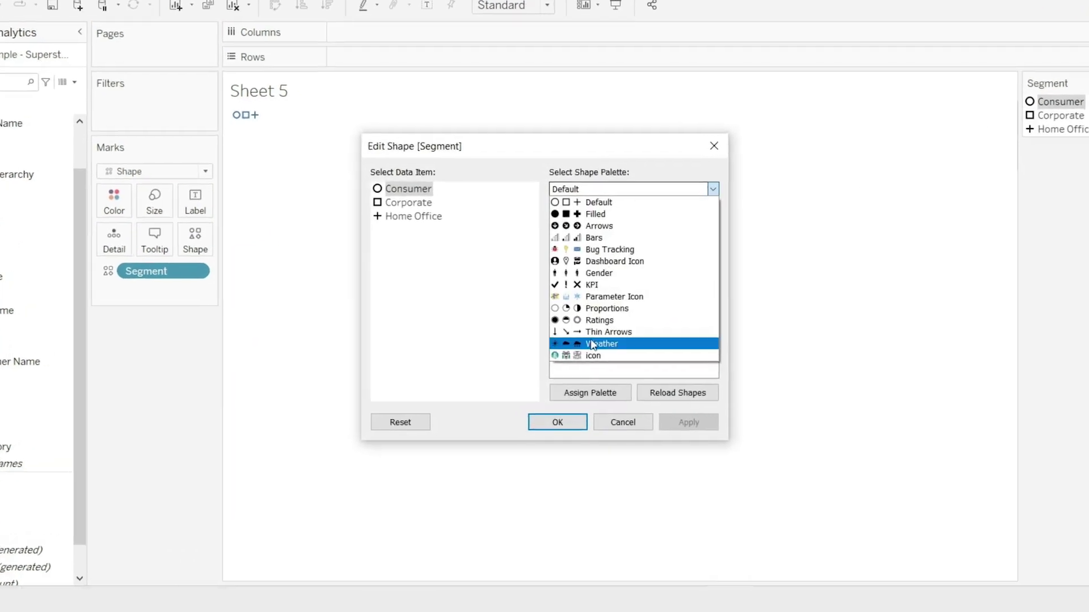
click(594, 356)
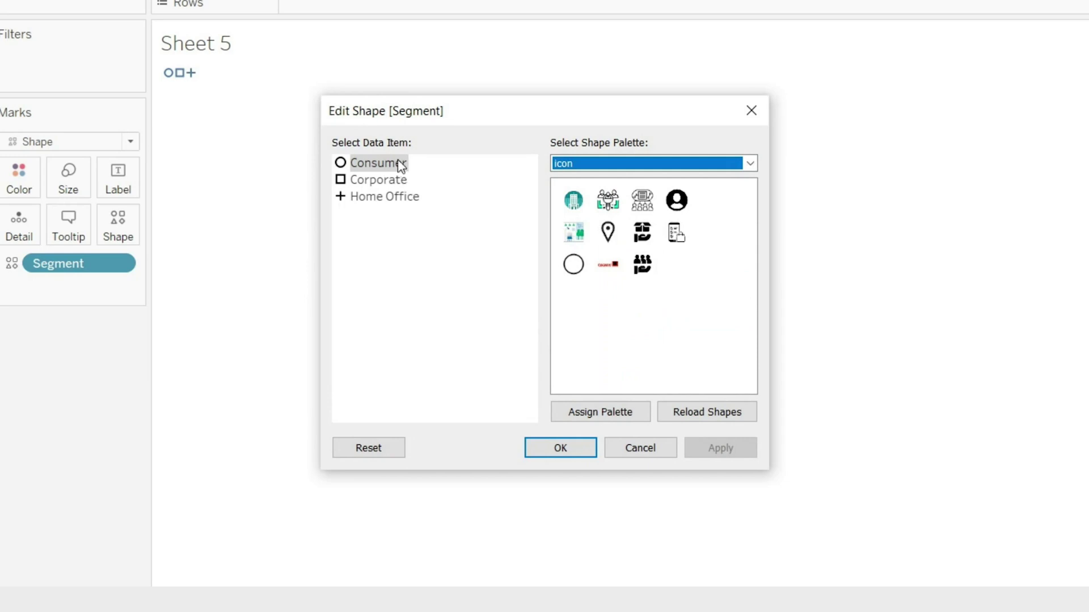
click(642, 263)
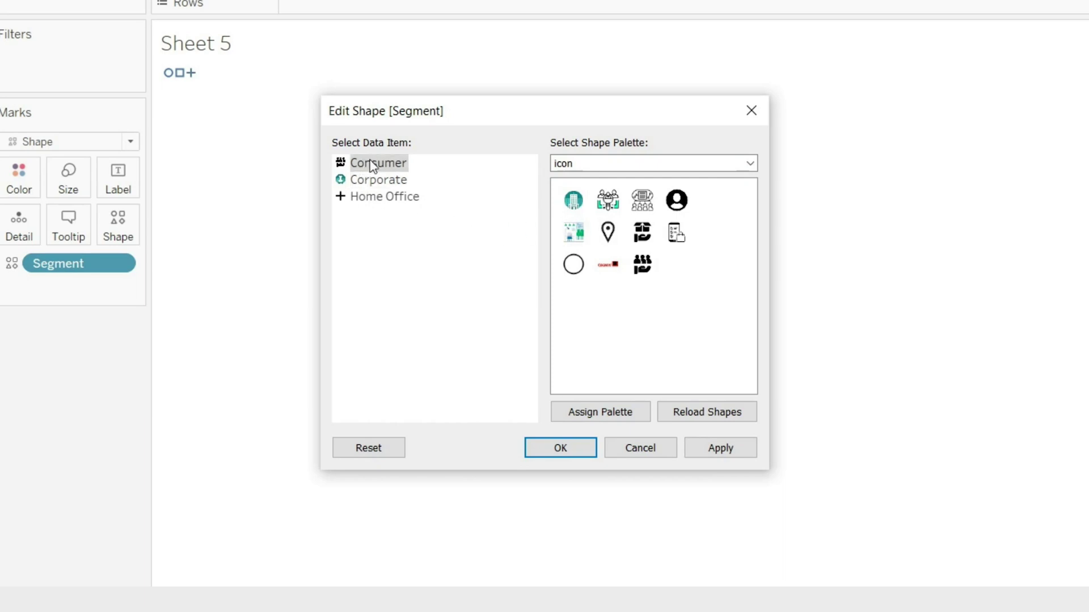
click(608, 200)
click(400, 196)
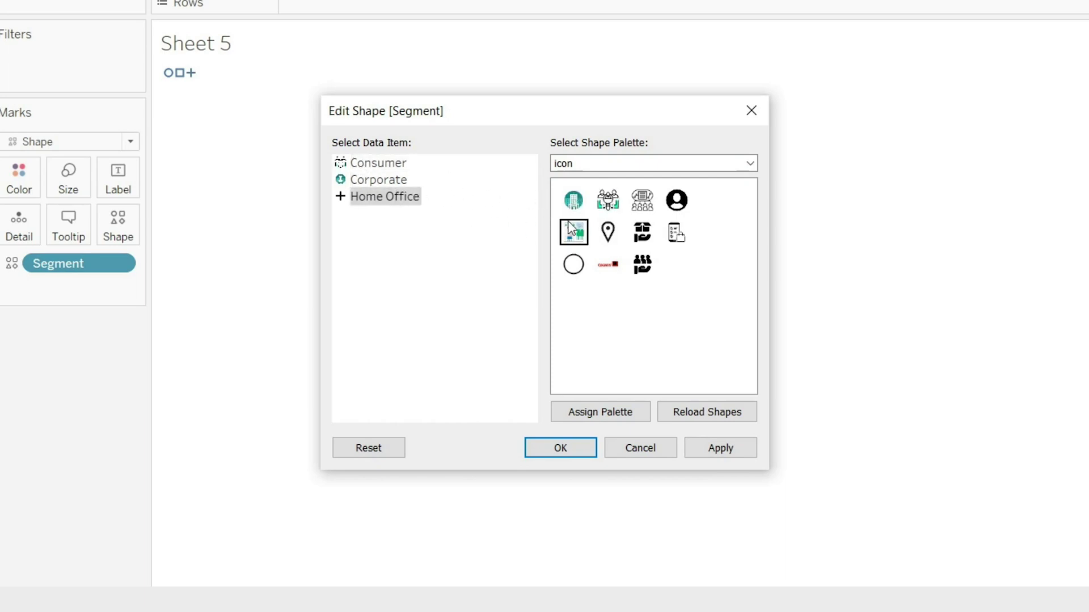
click(573, 232)
click(720, 448)
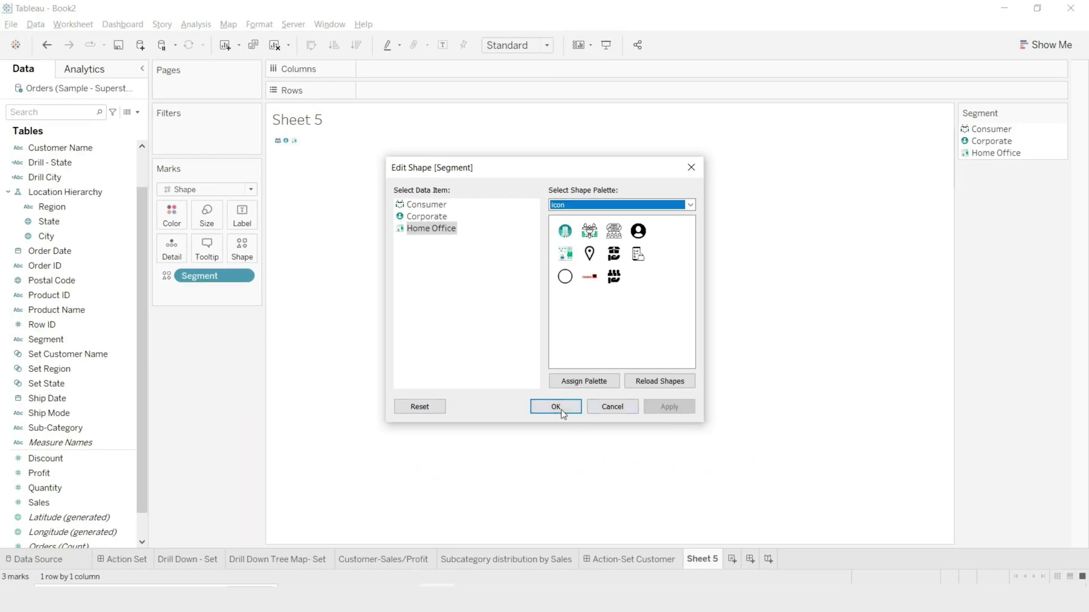
click(557, 408)
- Fit the sheet to Entire View and split the icons into columns by Segment, keeping Segment on Shape
click(527, 46)
click(528, 98)
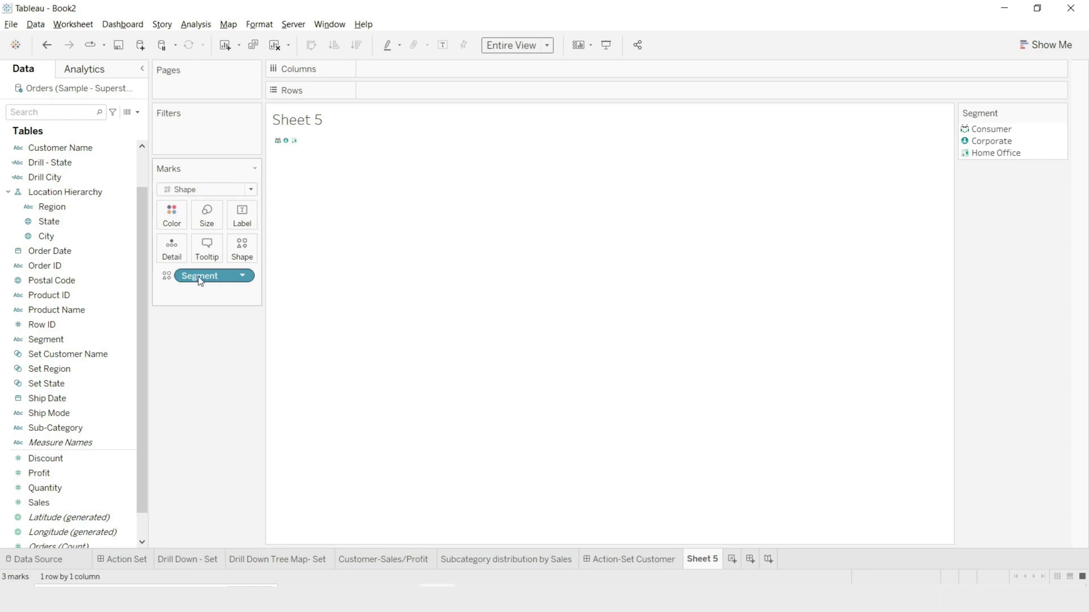
drag(209, 272, 433, 67)
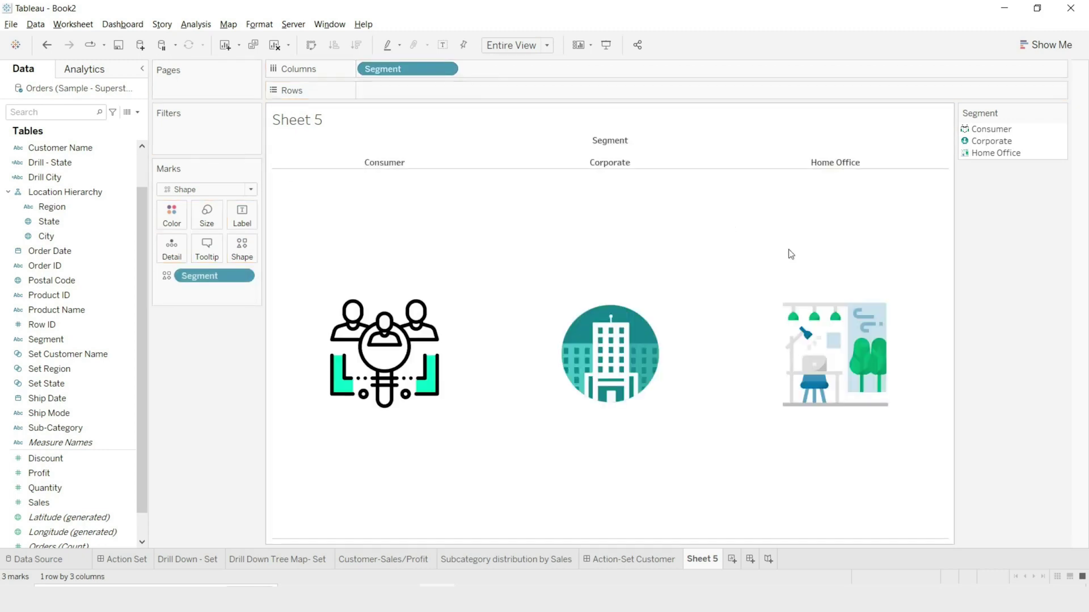
- Hide the Segment column headers and the sheet title, and clear the Consumer mark selection
right_click(411, 166)
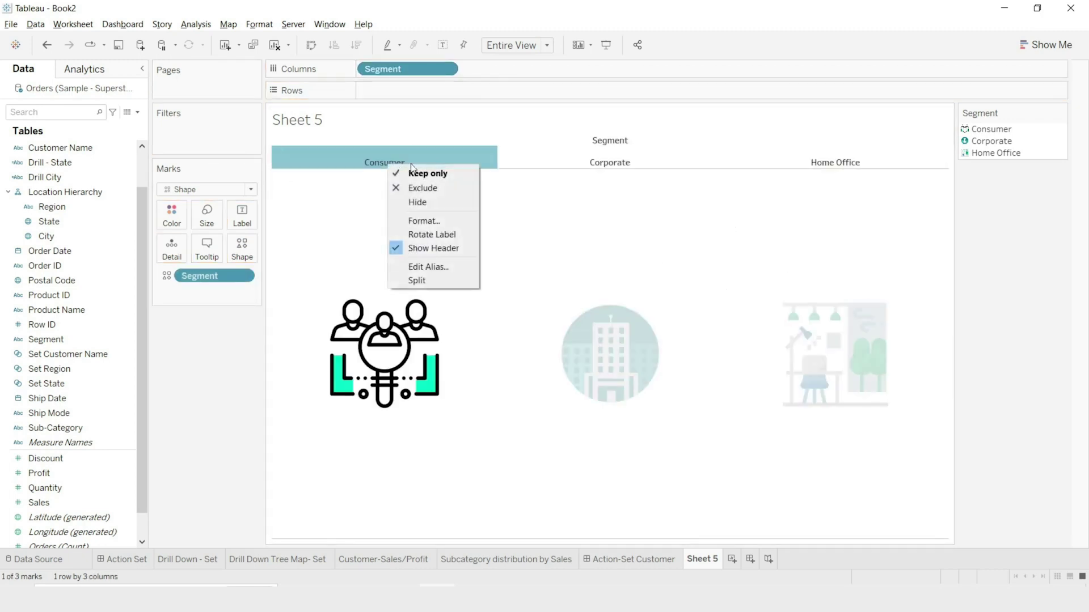
click(442, 252)
right_click(310, 123)
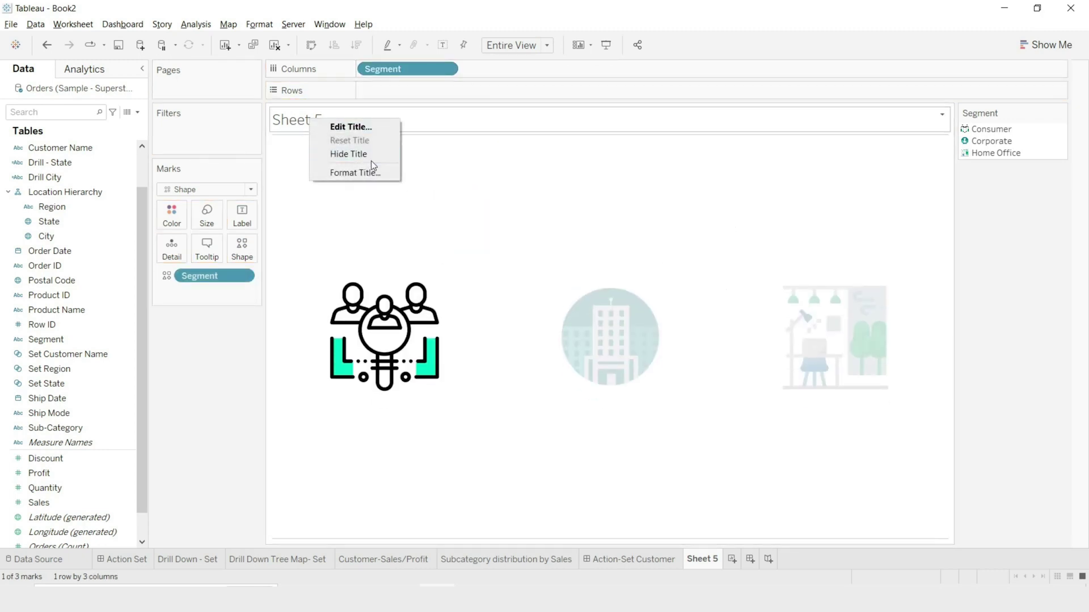
click(371, 158)
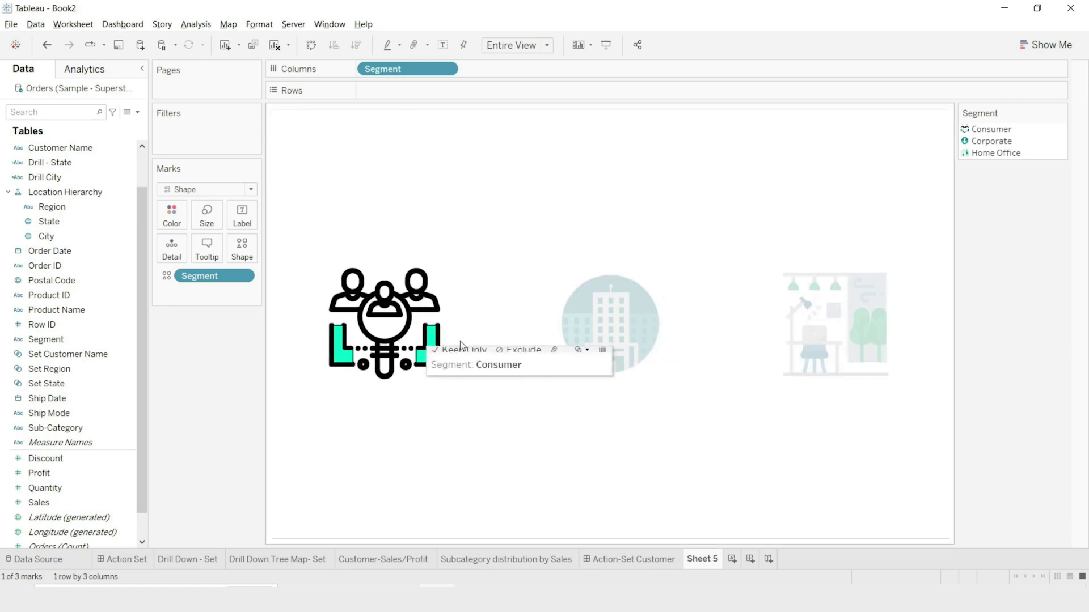
click(539, 266)
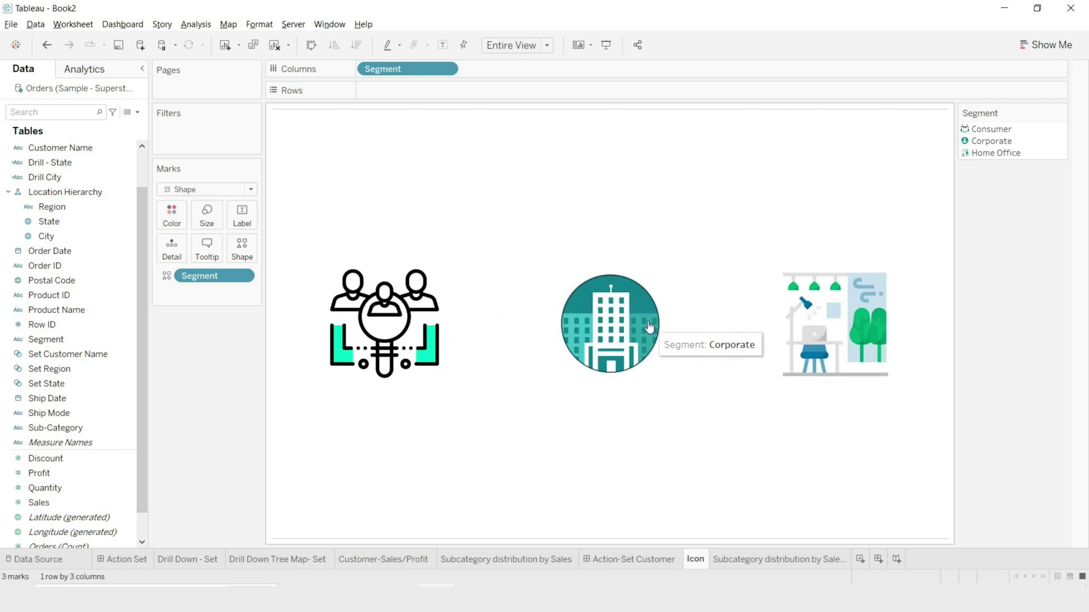
- Create a set from the Segment field named Set Segment, with no members selected
click(750, 559)
click(696, 559)
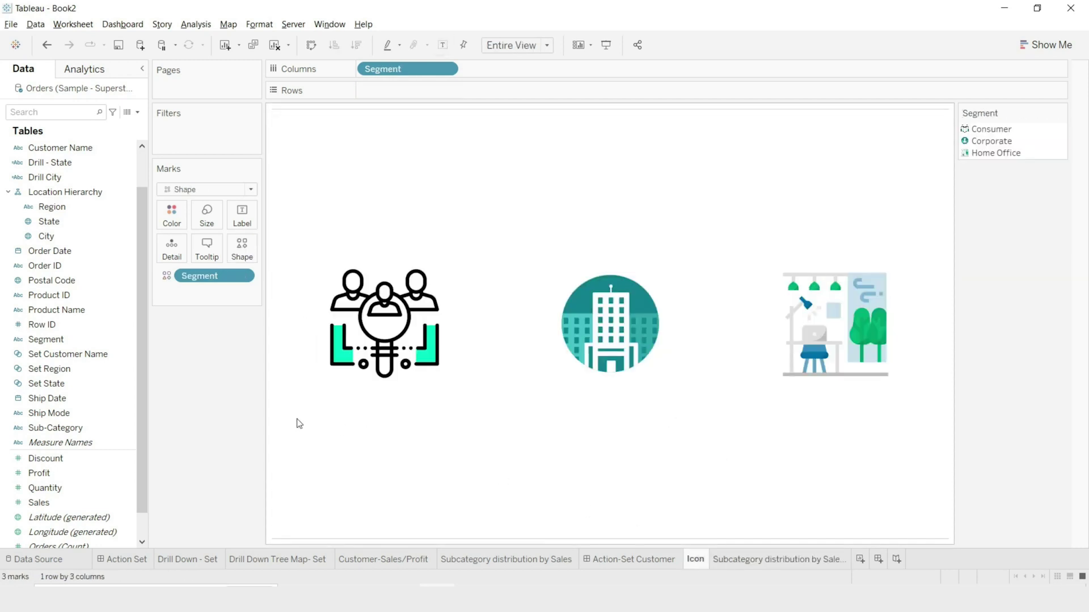
right_click(60, 339)
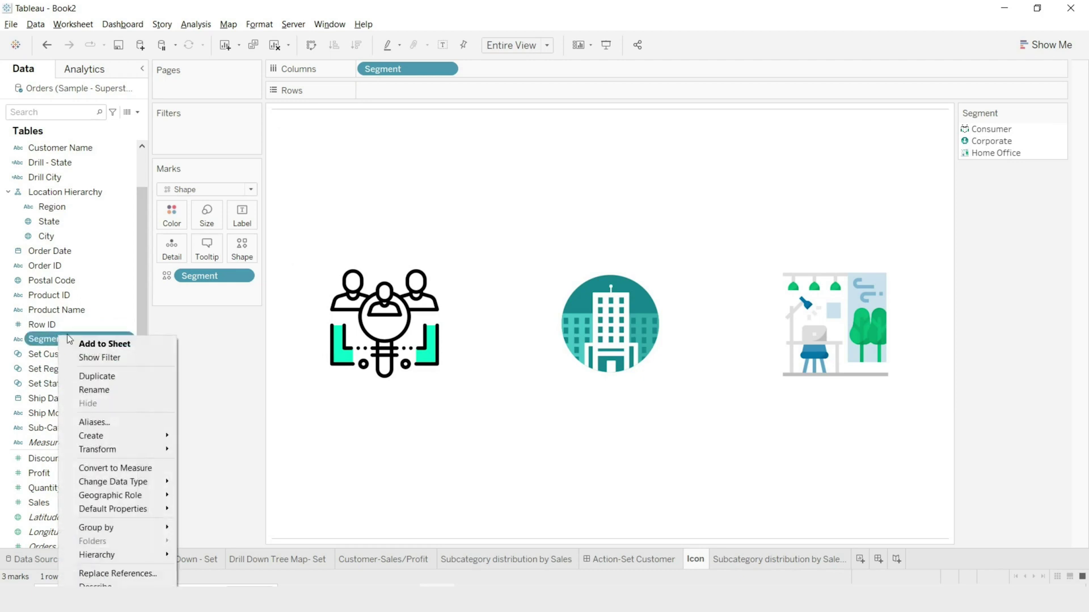
mouse_move(147, 438)
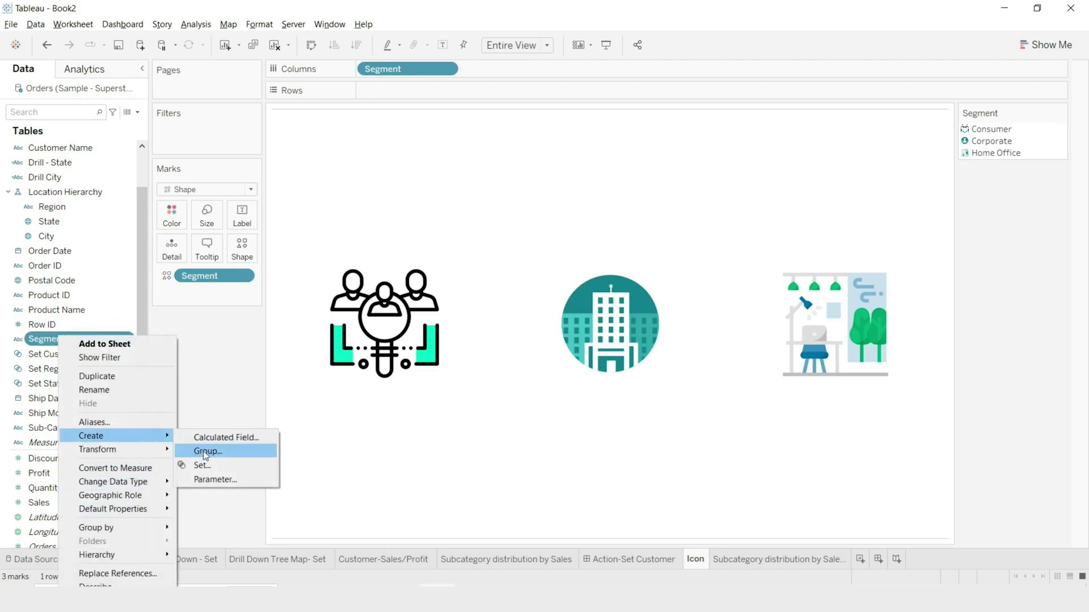
click(207, 453)
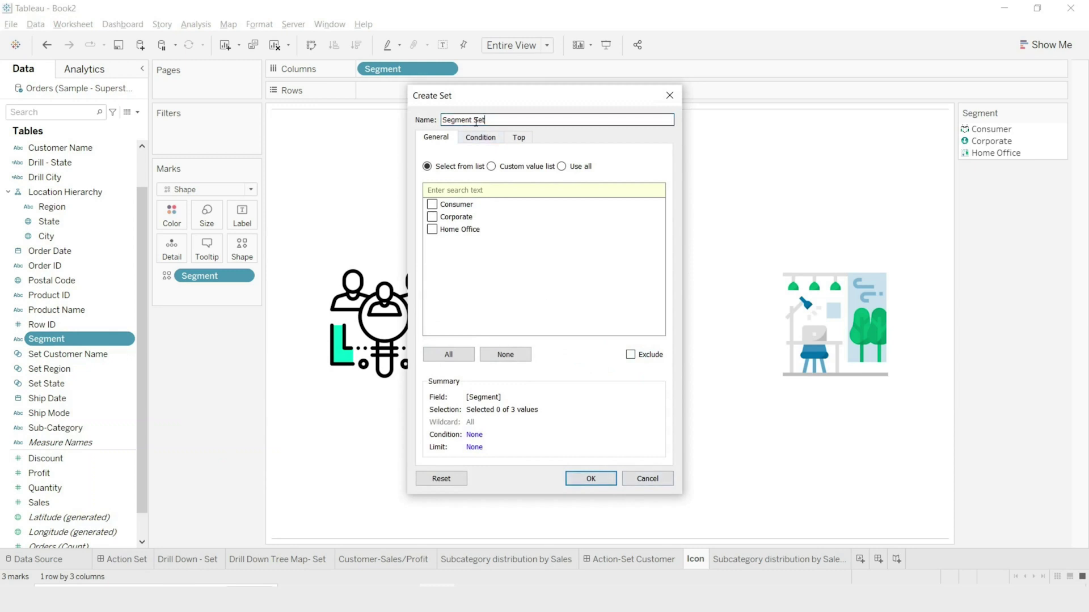
key(BackSpace)
click(591, 480)
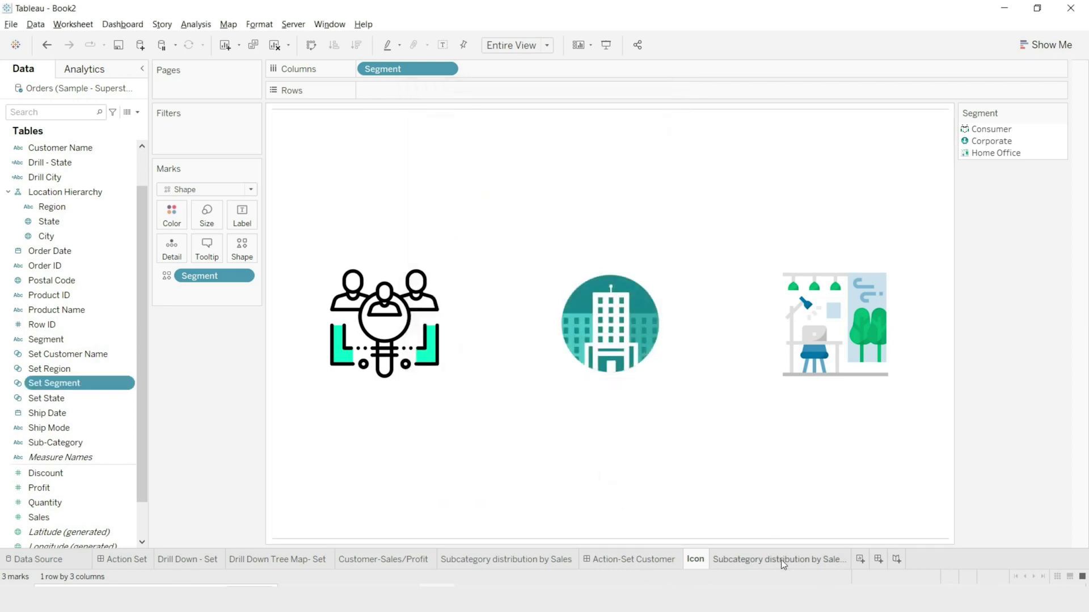
- Create a new dashboard and name it Action Set - Icon
click(878, 560)
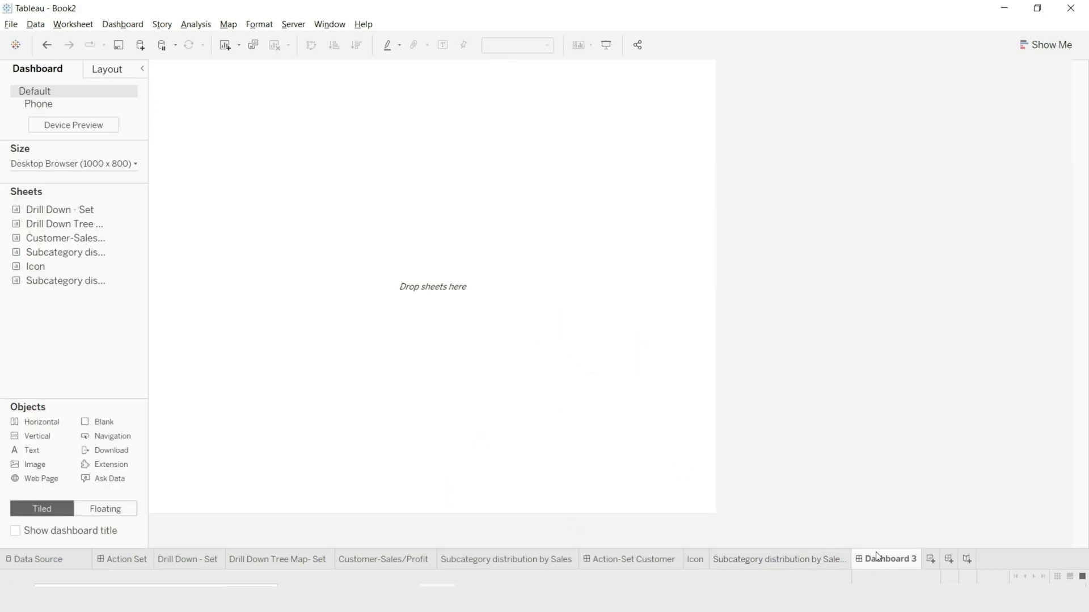
text(Action Set - Icon)
key(Return)
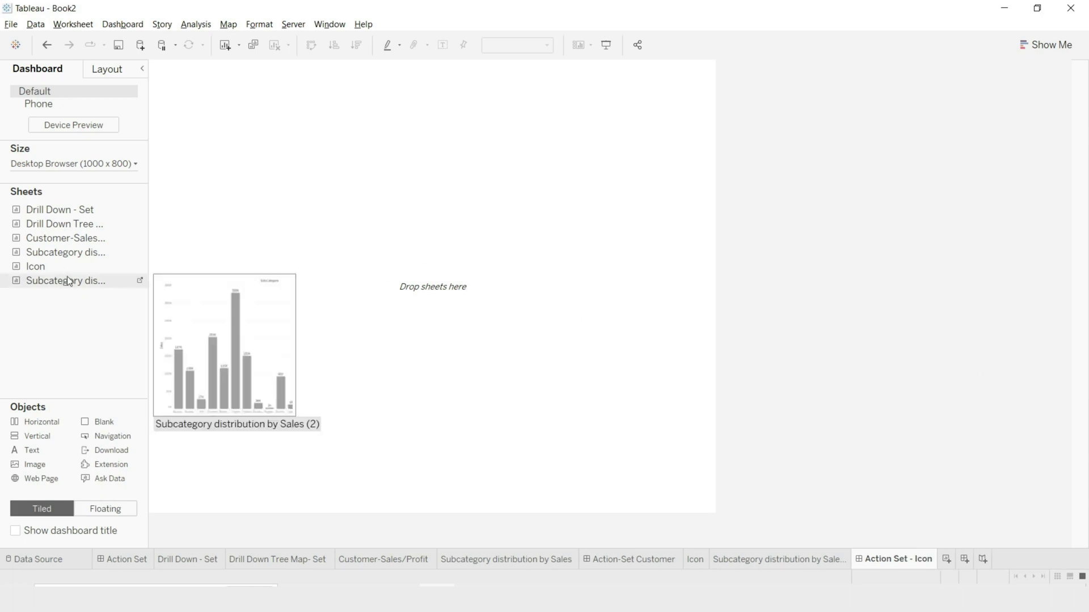
- Place the Icon sheet on the dashboard with Subcategory distribution by Sales (2) below it, and remove their legends
mouse_move(112, 274)
drag(60, 268, 326, 257)
drag(54, 286, 499, 482)
click(697, 141)
click(717, 68)
click(583, 329)
- Set the dashboard width to 1400 px and shrink the Icon sheet's height to give the bar chart more room
click(108, 164)
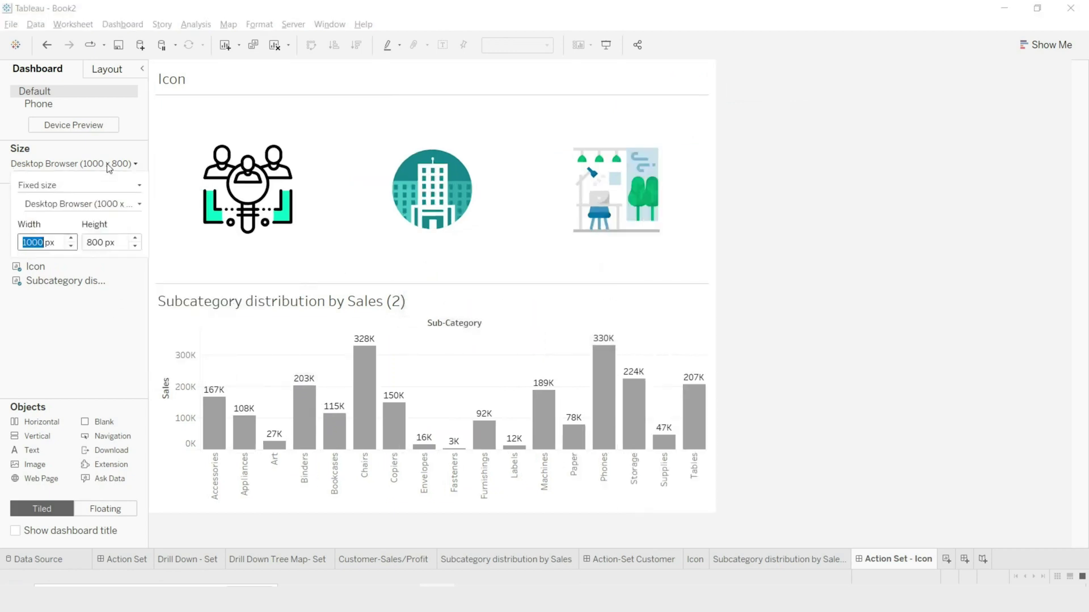
click(71, 239)
click(72, 238)
click(71, 239)
click(71, 239)
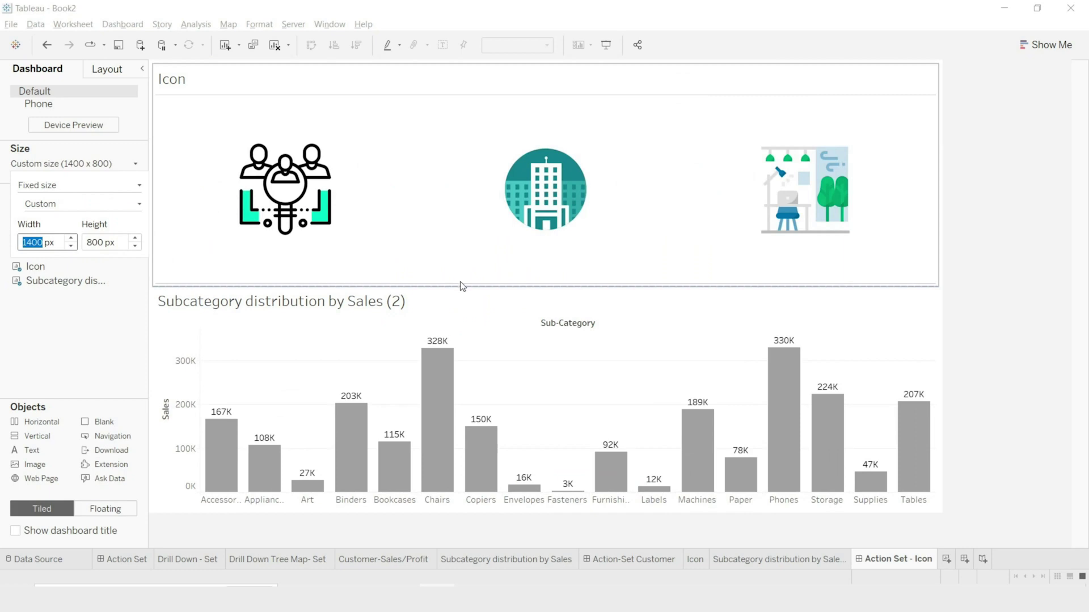
drag(460, 284, 455, 177)
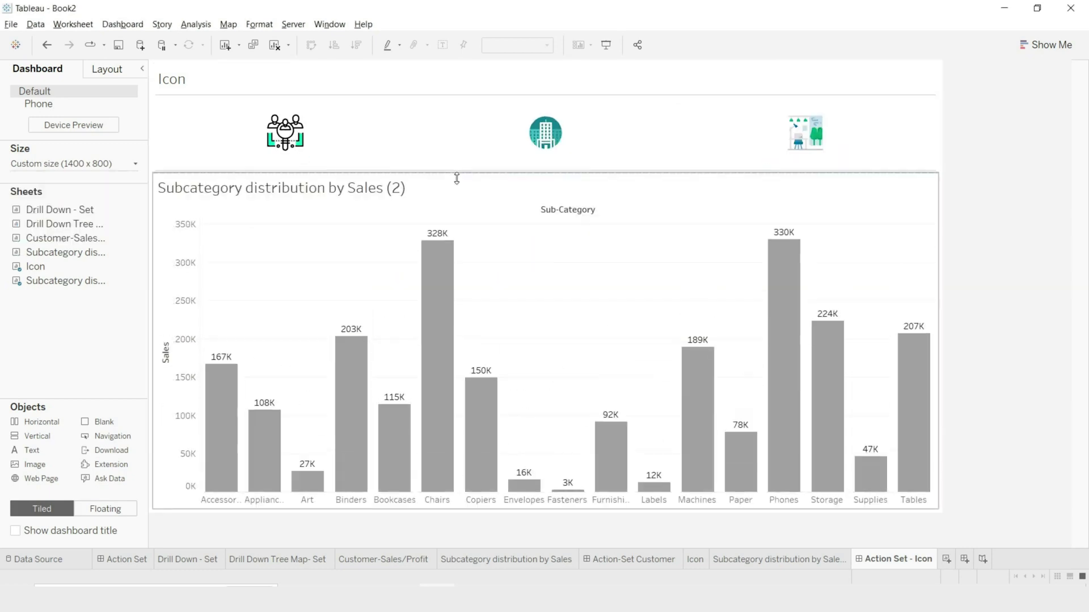
click(454, 184)
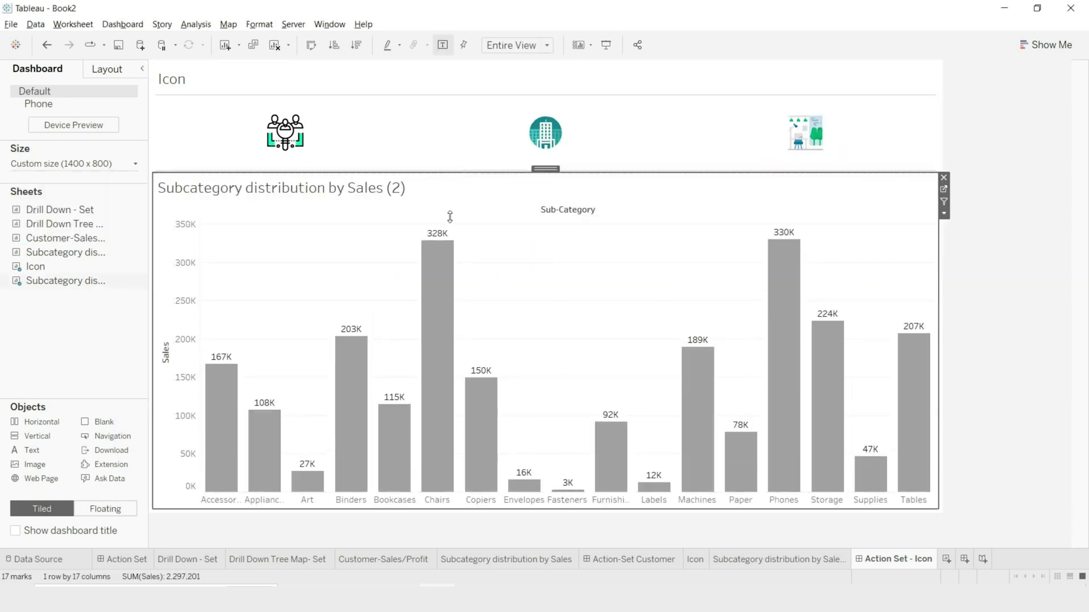
drag(455, 170, 448, 190)
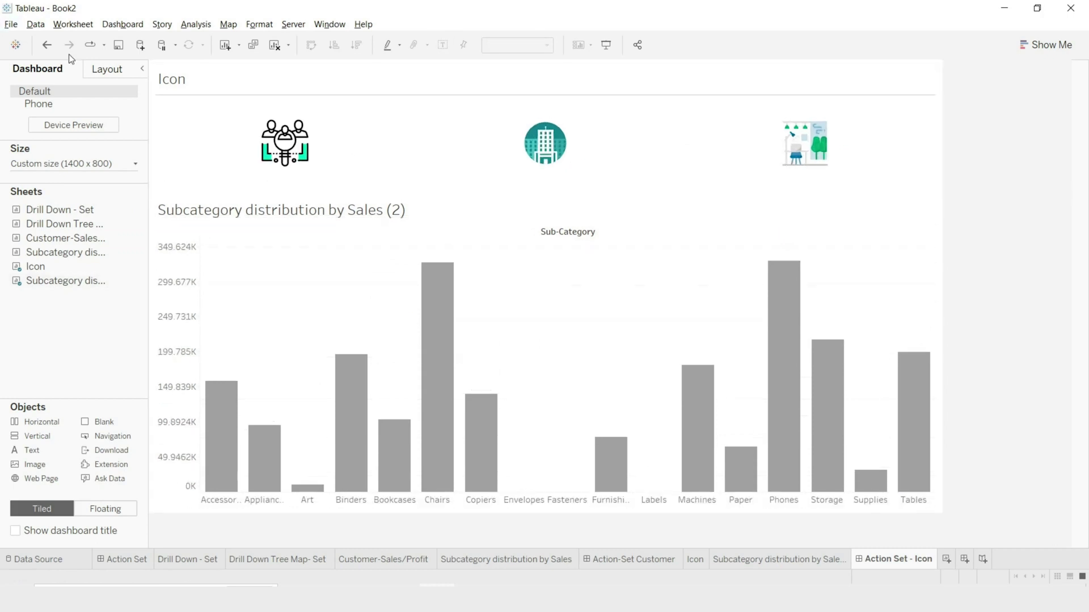
- Hide the Icon sheet's title on the dashboard
click(180, 80)
right_click(181, 80)
click(359, 143)
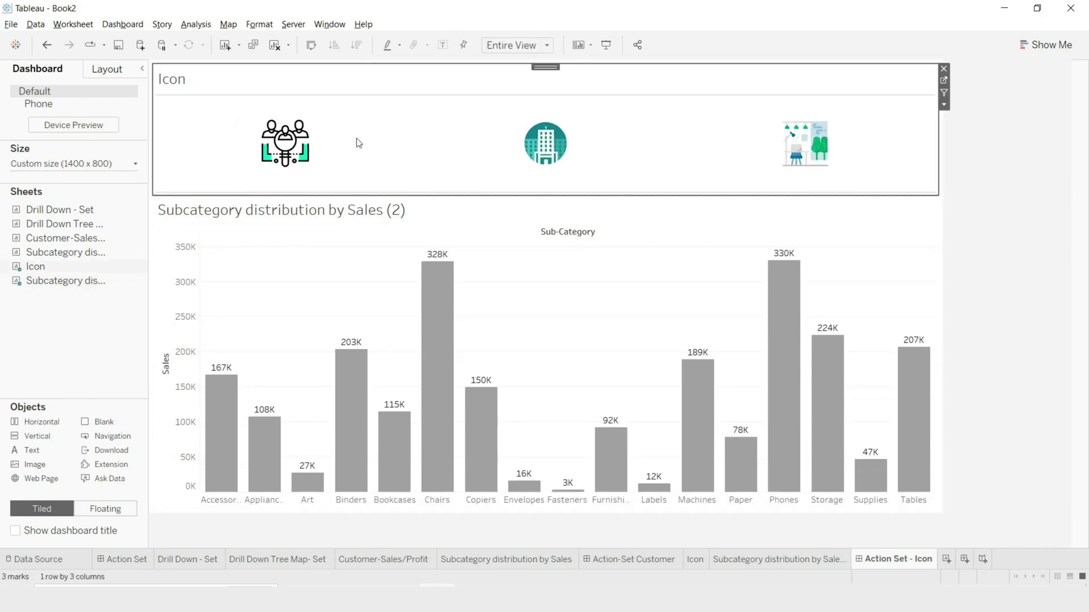
click(1009, 214)
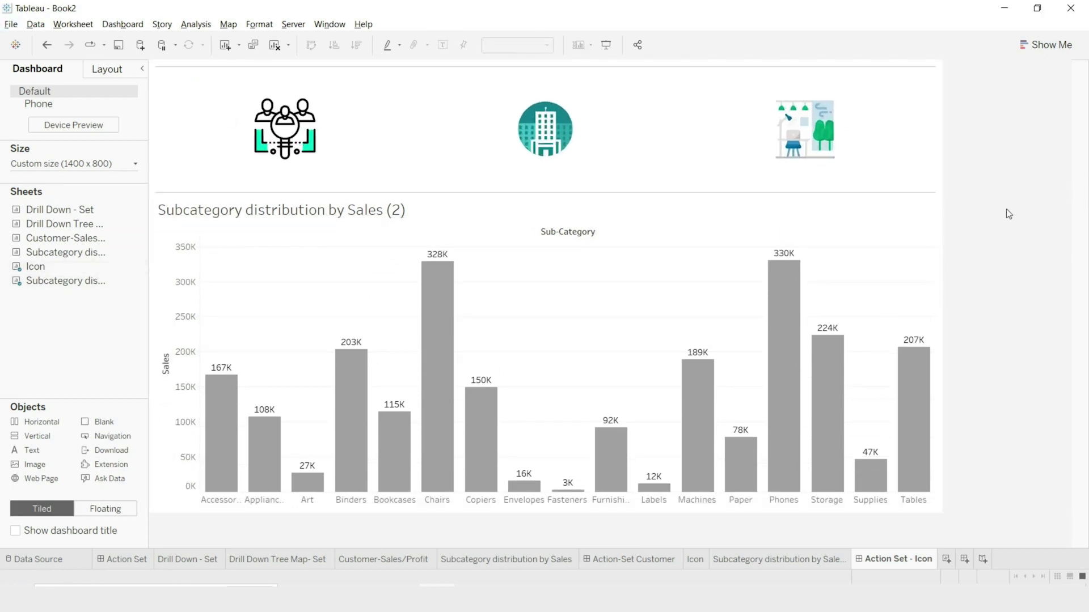
- Add a set action named Icon Set to the dashboard, with only the Icon sheet as its source
click(109, 24)
click(149, 199)
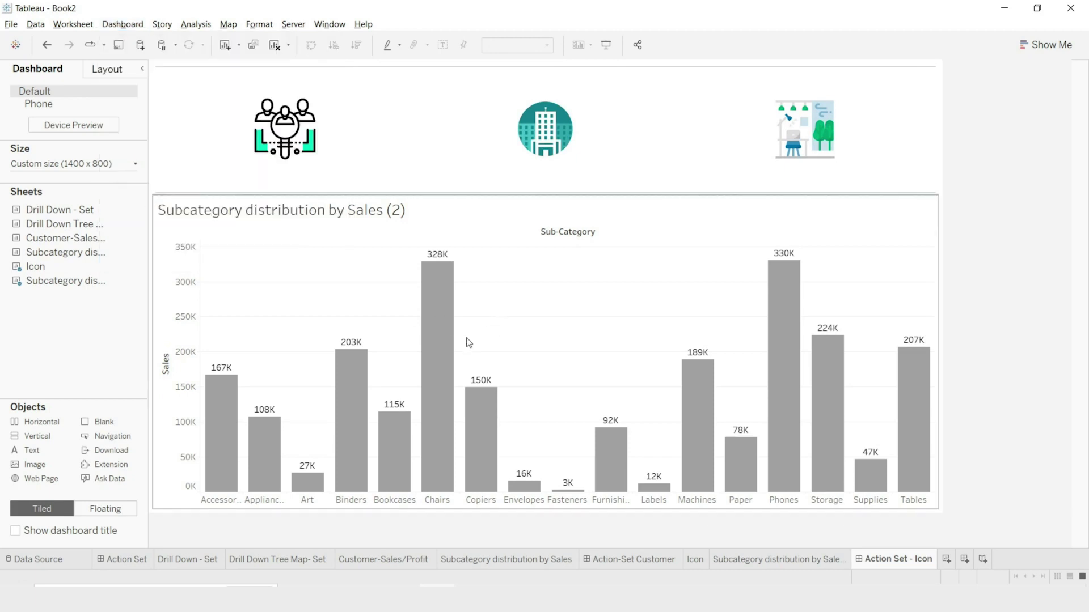
click(370, 365)
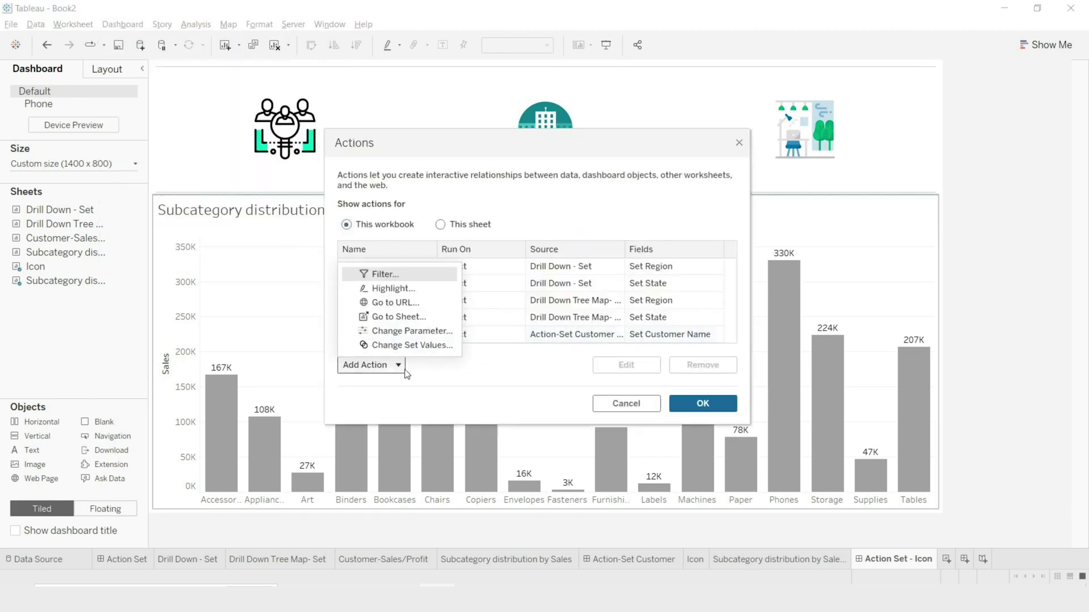
key(Escape)
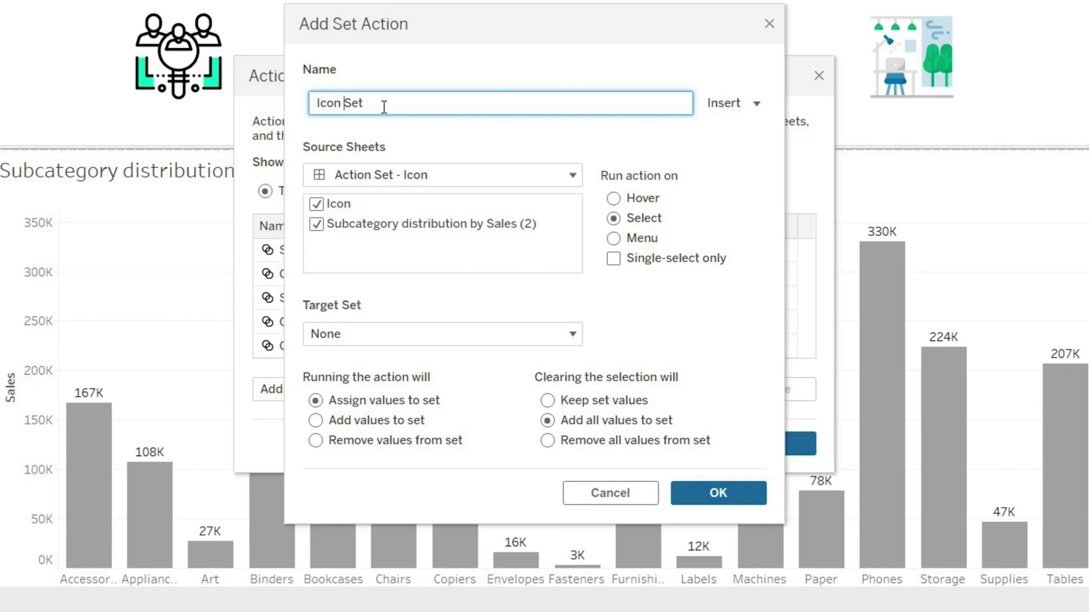
click(317, 225)
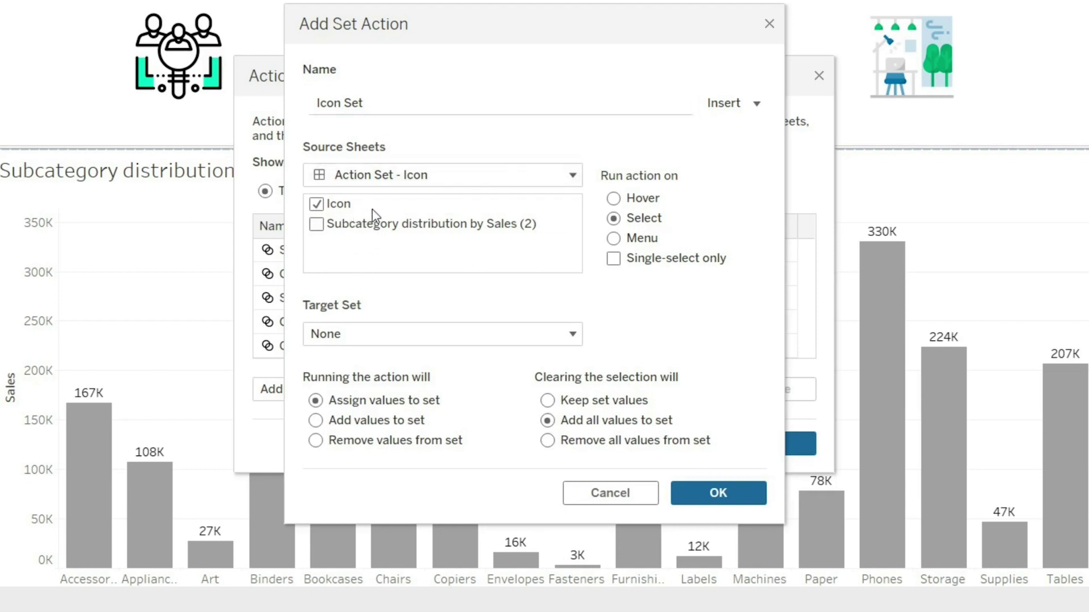
- Target Set Segment with the action, make clearing the selection remove all values from the set, and accept the actions
click(448, 337)
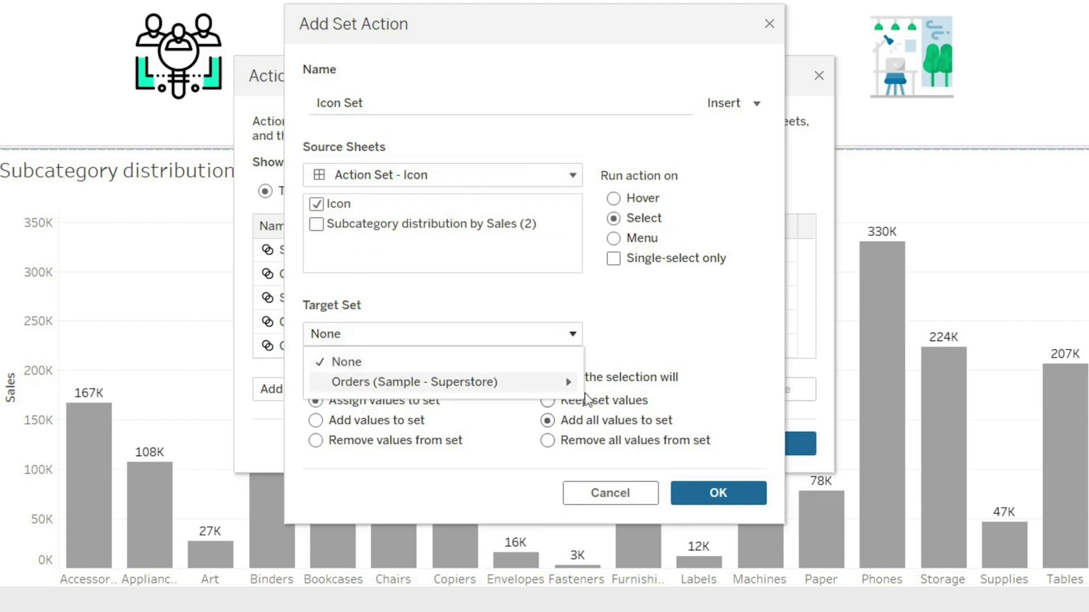
mouse_move(568, 385)
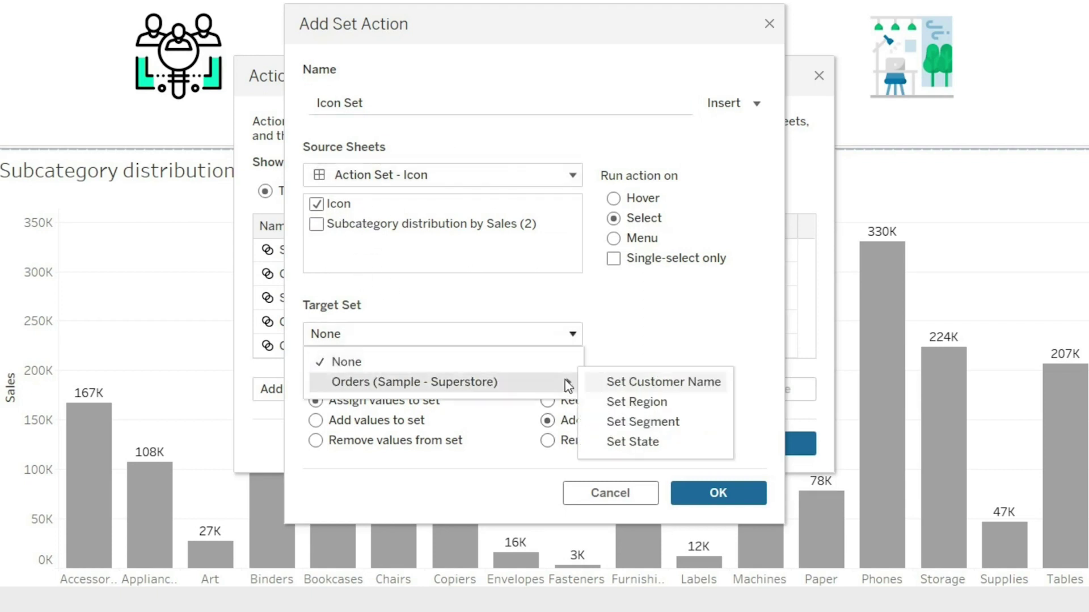
click(666, 422)
click(600, 447)
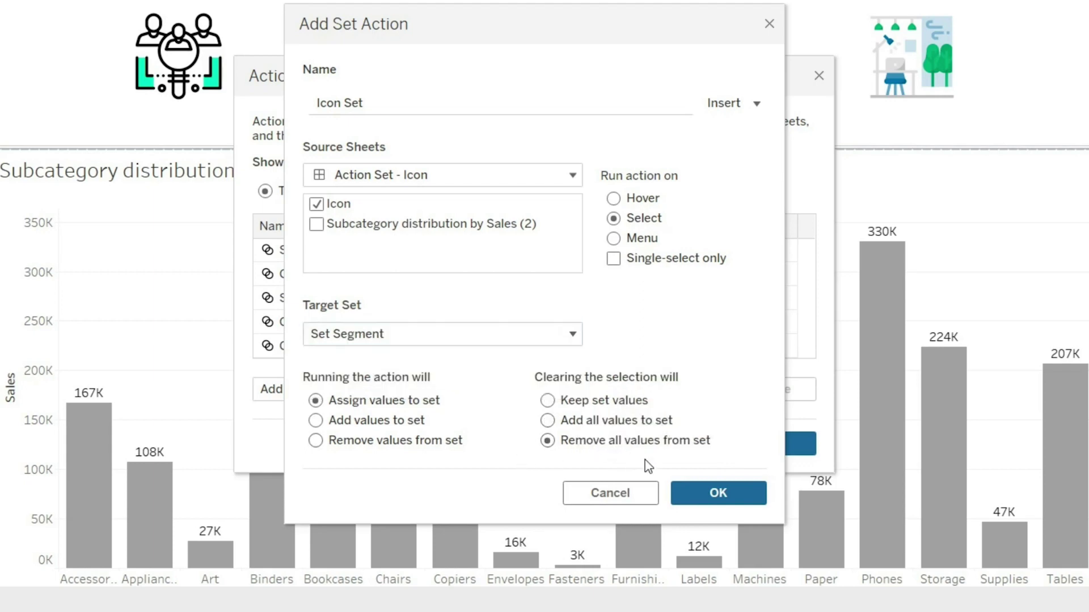
click(718, 492)
click(746, 431)
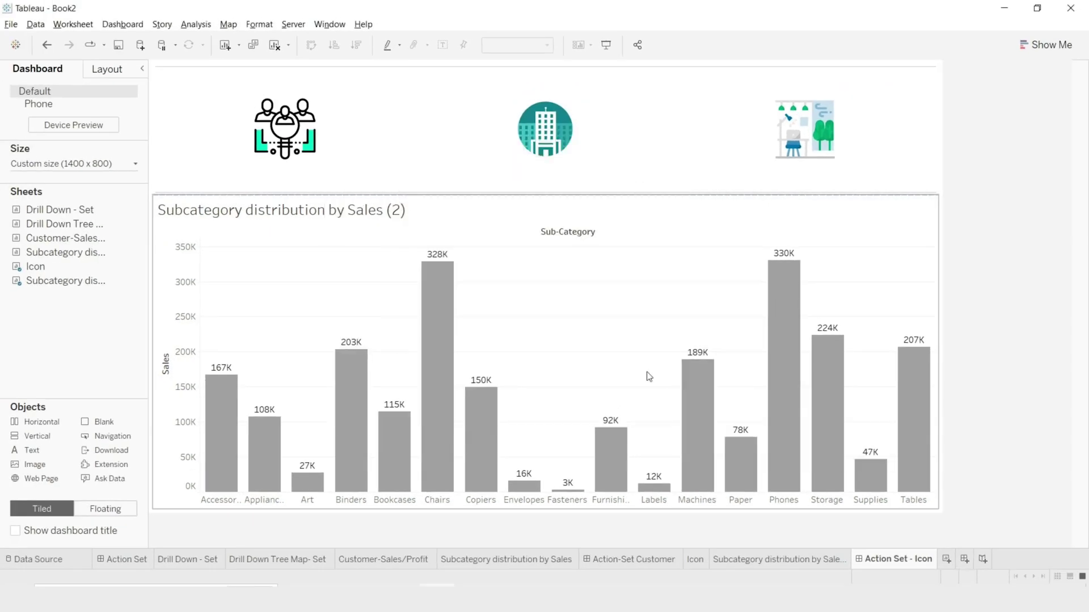
- Test the set action by selecting the Consumer icon and the Corporate icon
click(291, 126)
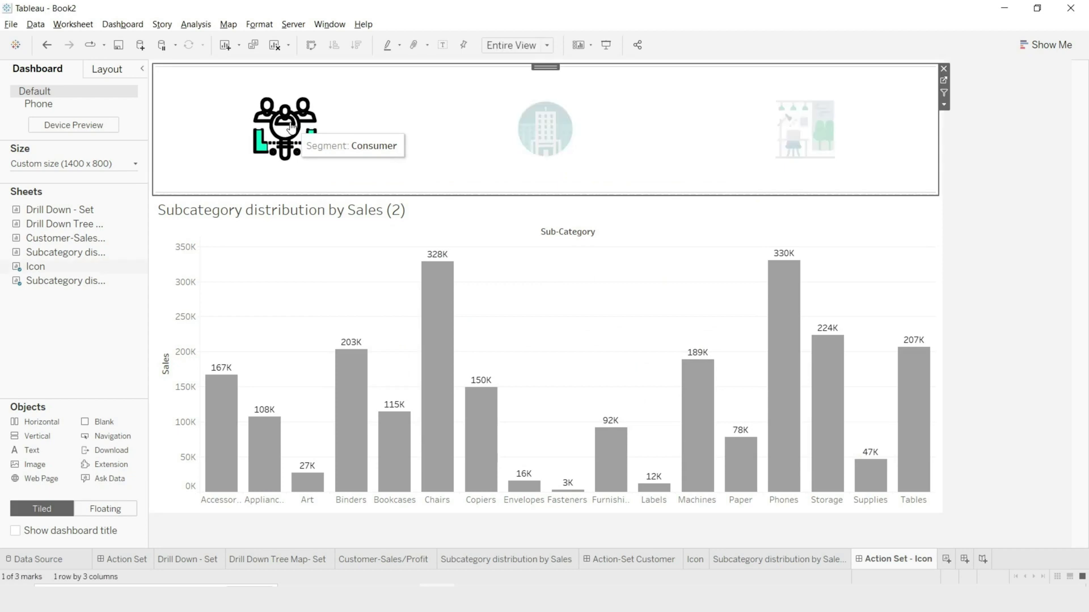
click(544, 128)
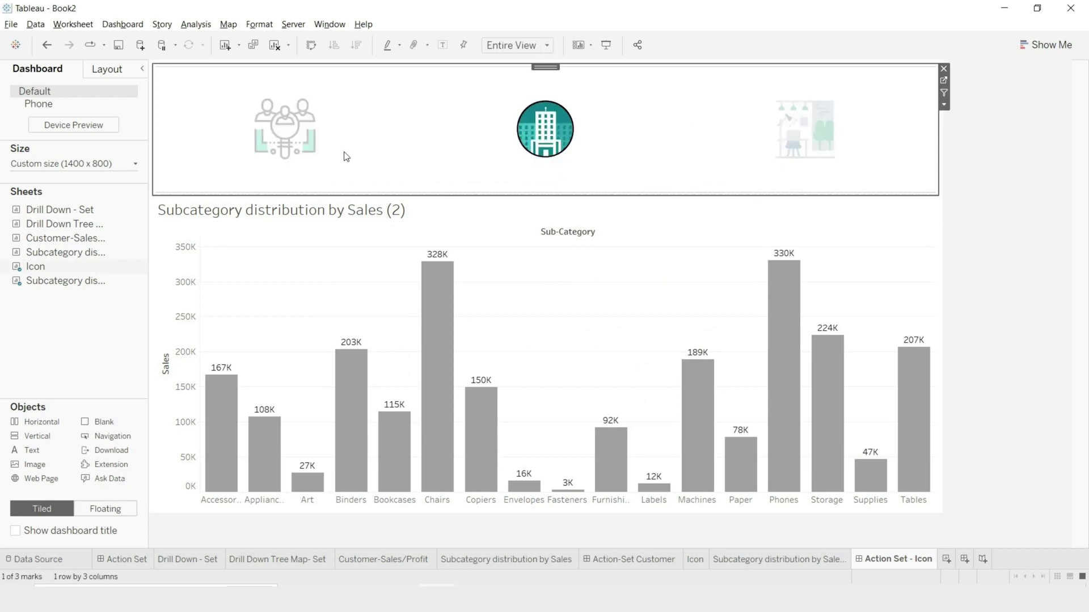
- Color the bars of Subcategory distribution by Sales (2) by Set Segment instead of Set Customer Name, and return to the Action Set - Icon dashboard
click(718, 245)
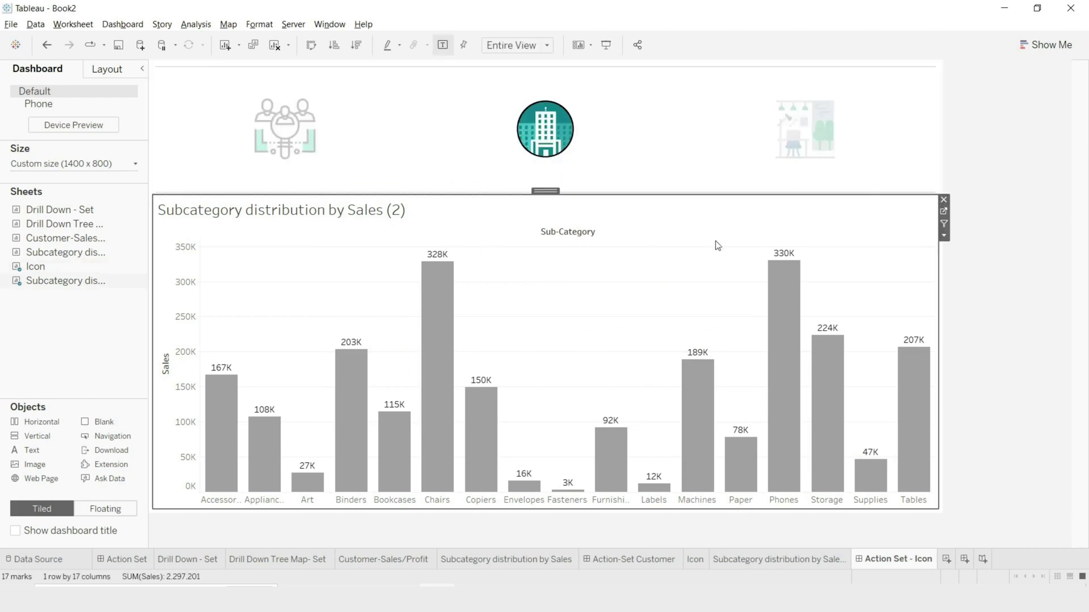
click(944, 211)
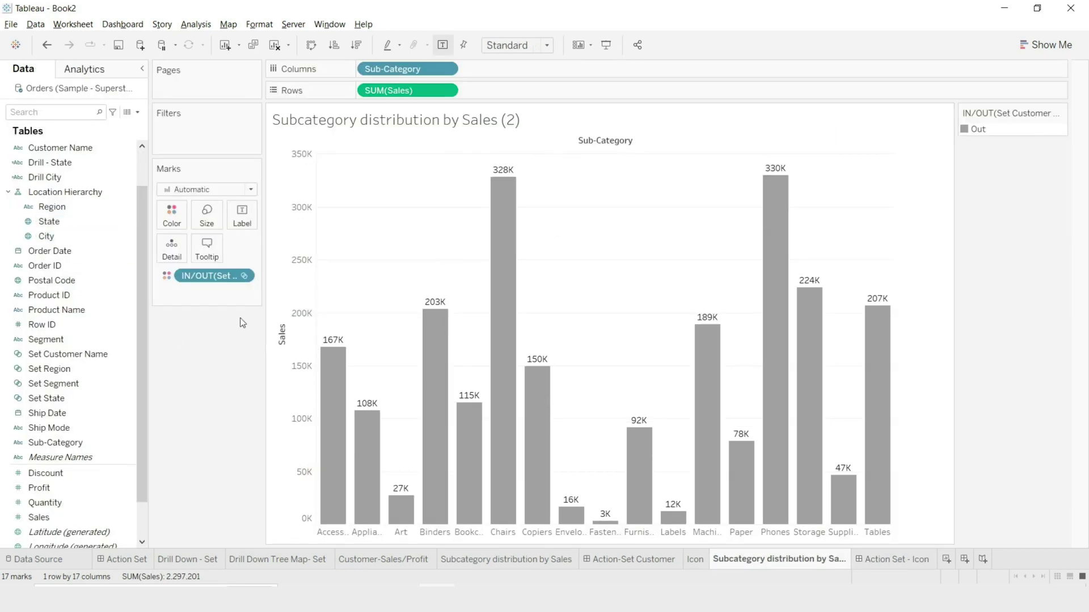
drag(207, 275, 173, 219)
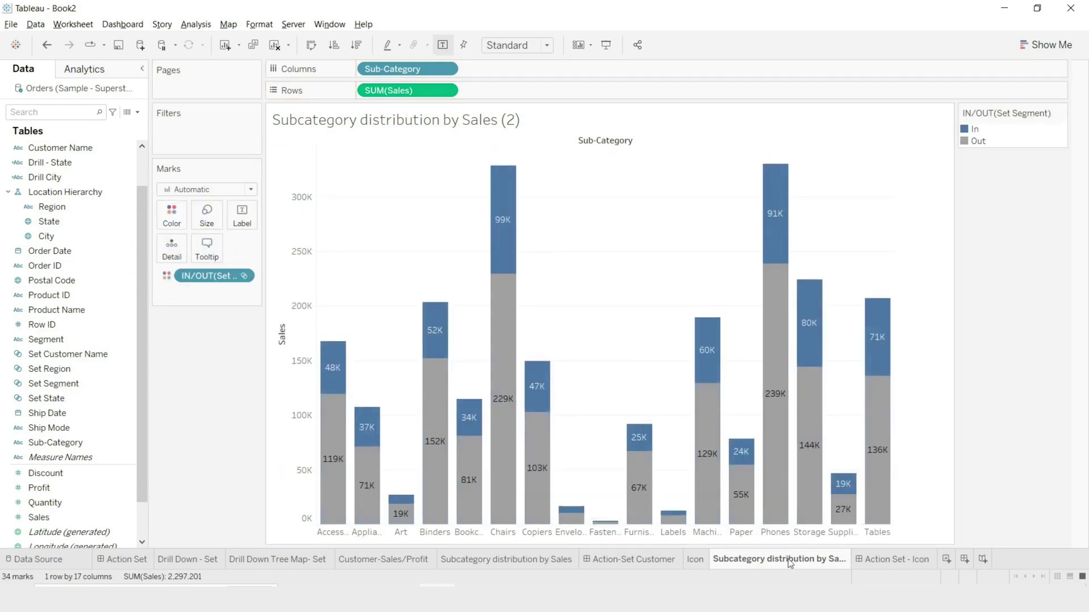
click(906, 564)
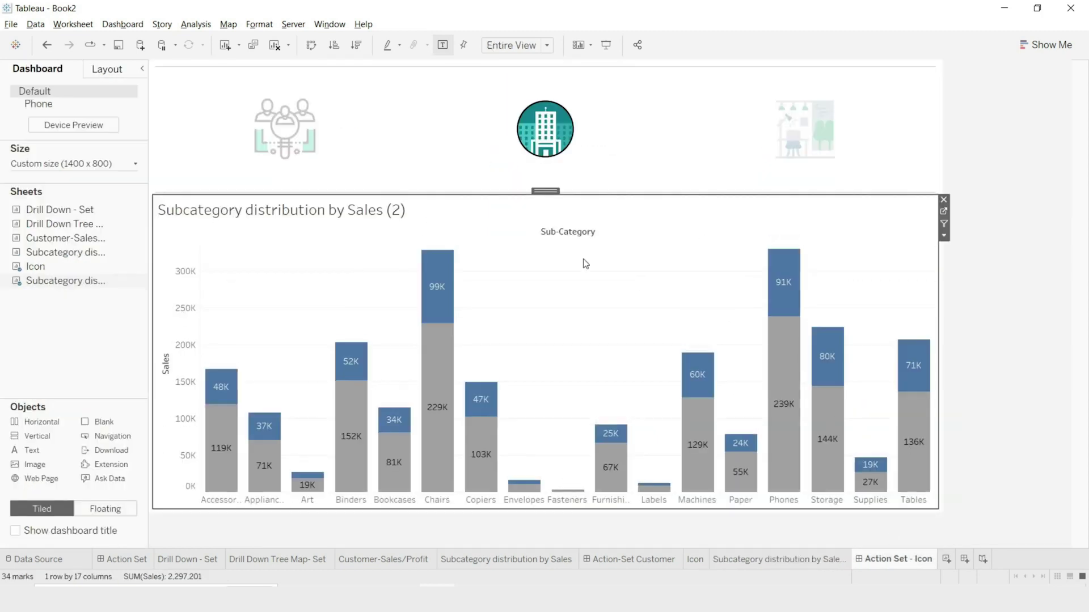
- Examine the sub-category sales shares for Consumer, for Home Office, and for Home Office combined with Corporate
click(305, 136)
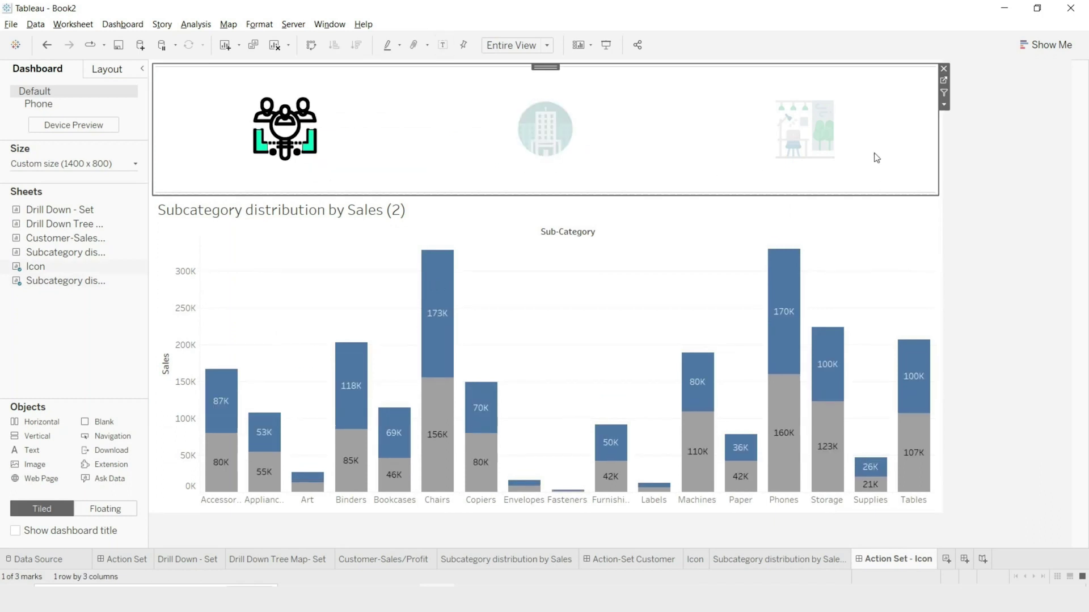
click(823, 130)
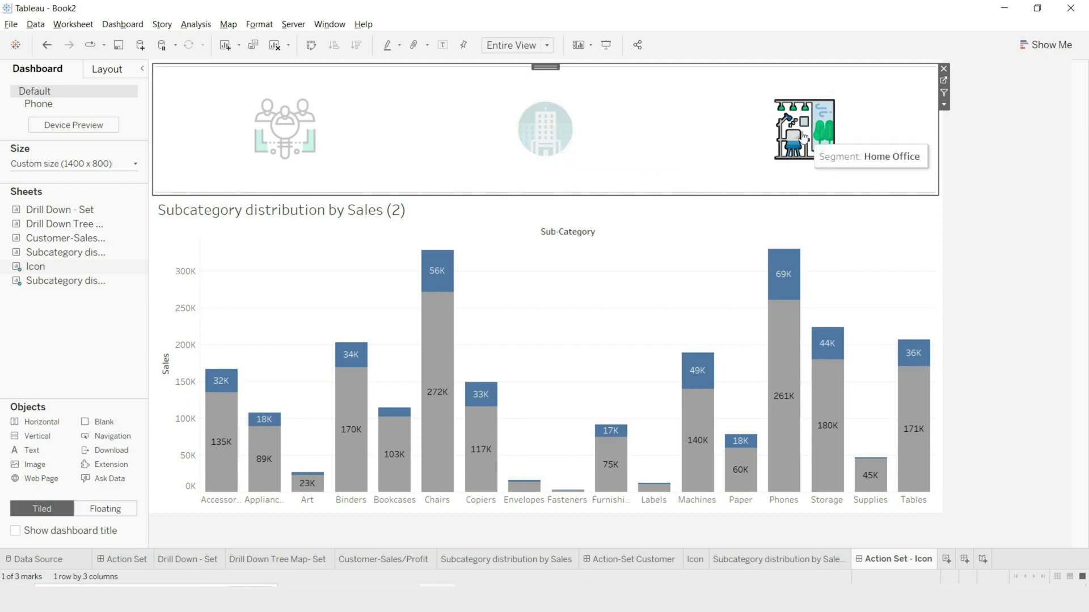
click(547, 138)
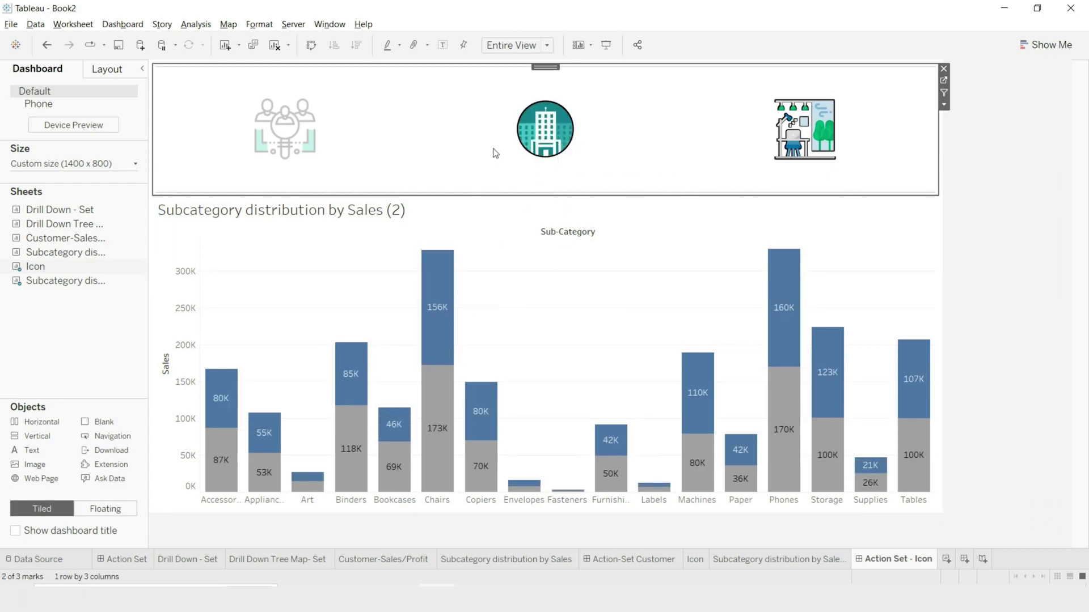
click(624, 153)
- Examine the sales shares for Home Office alone and combined with Consumer, try further segment selections, and clear the icon selection
click(805, 131)
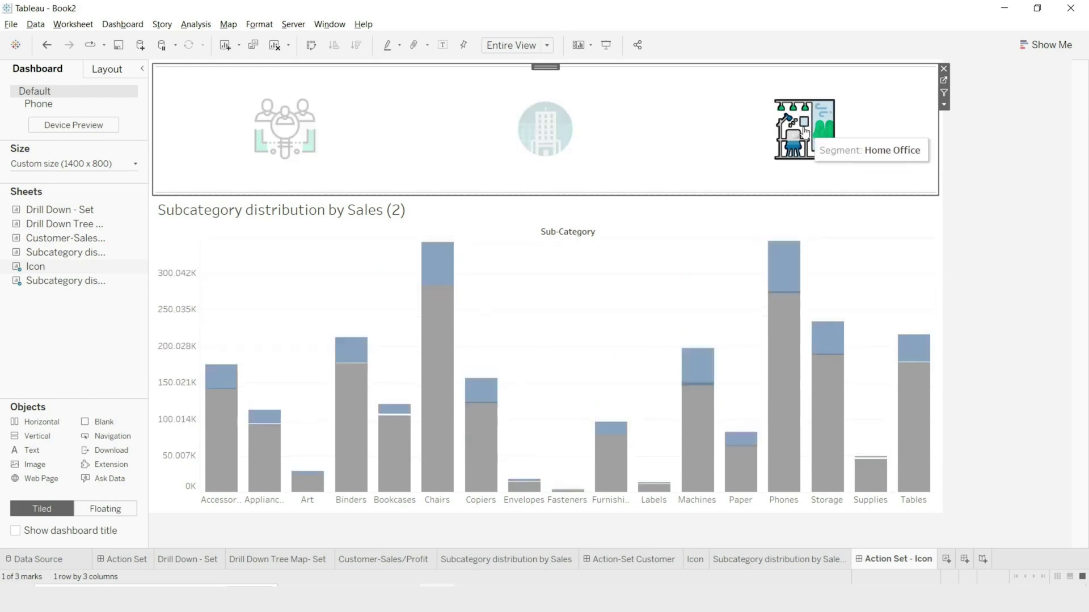
click(278, 132)
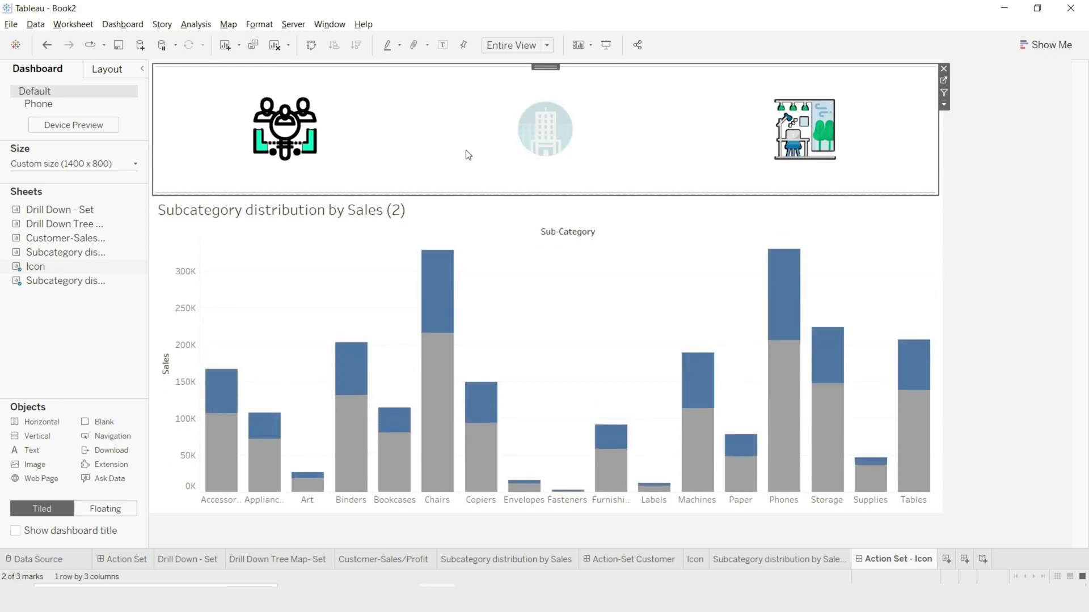
click(550, 137)
click(364, 140)
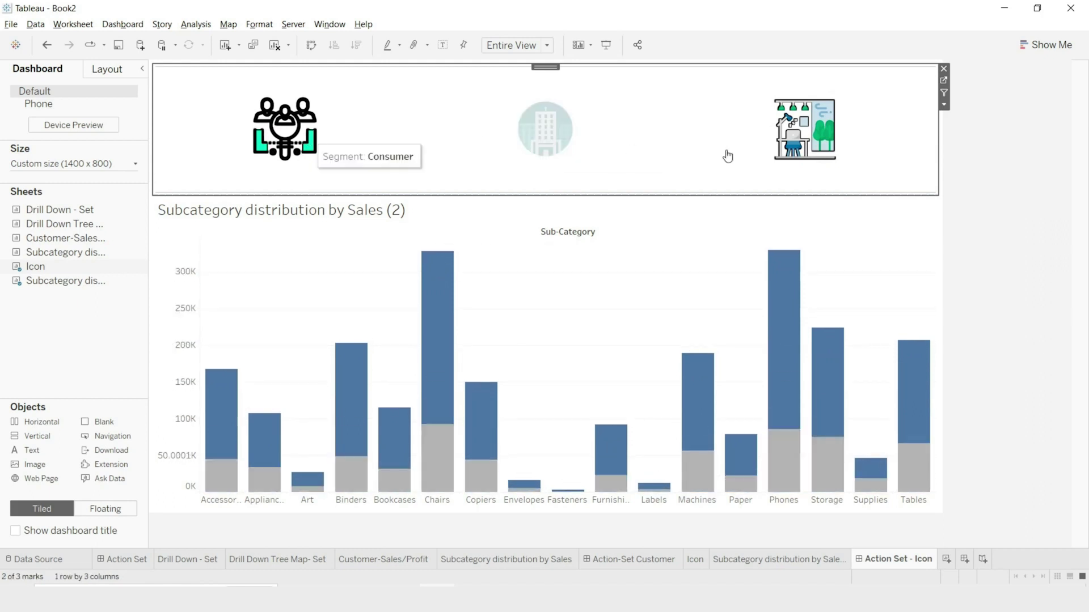
click(839, 136)
click(338, 134)
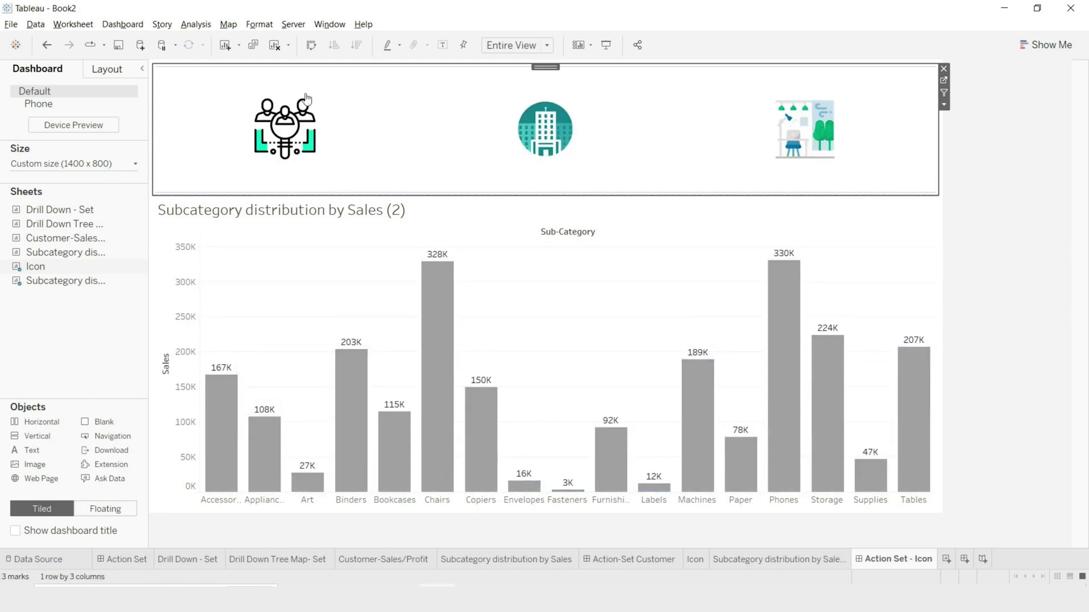
- Restrict the Icon Set action, which targets Set Segment, to single-select only
click(119, 24)
key(Escape)
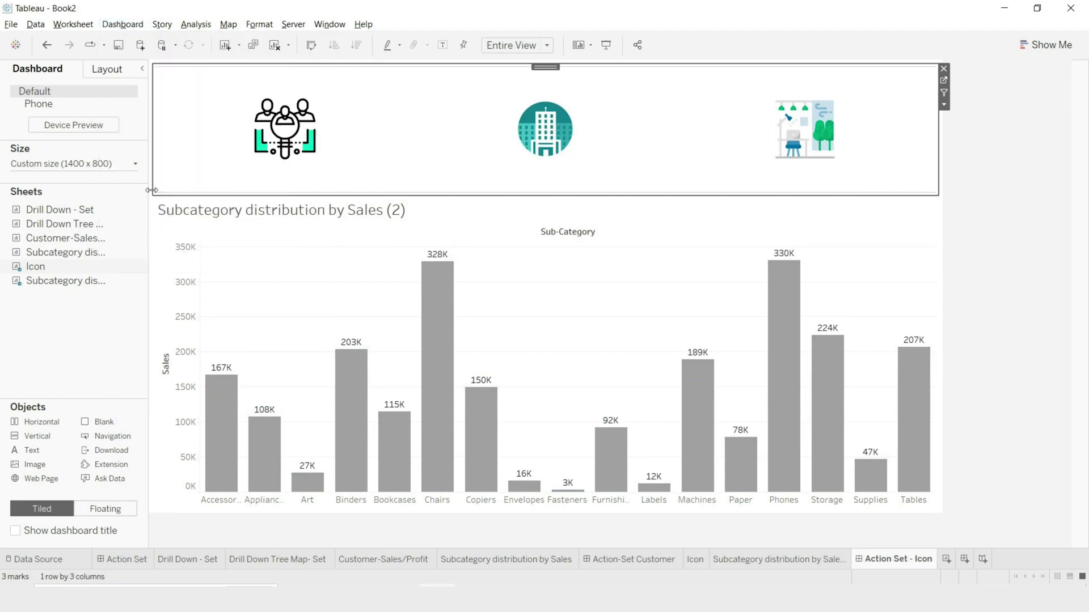
key(ctrl+shift+d)
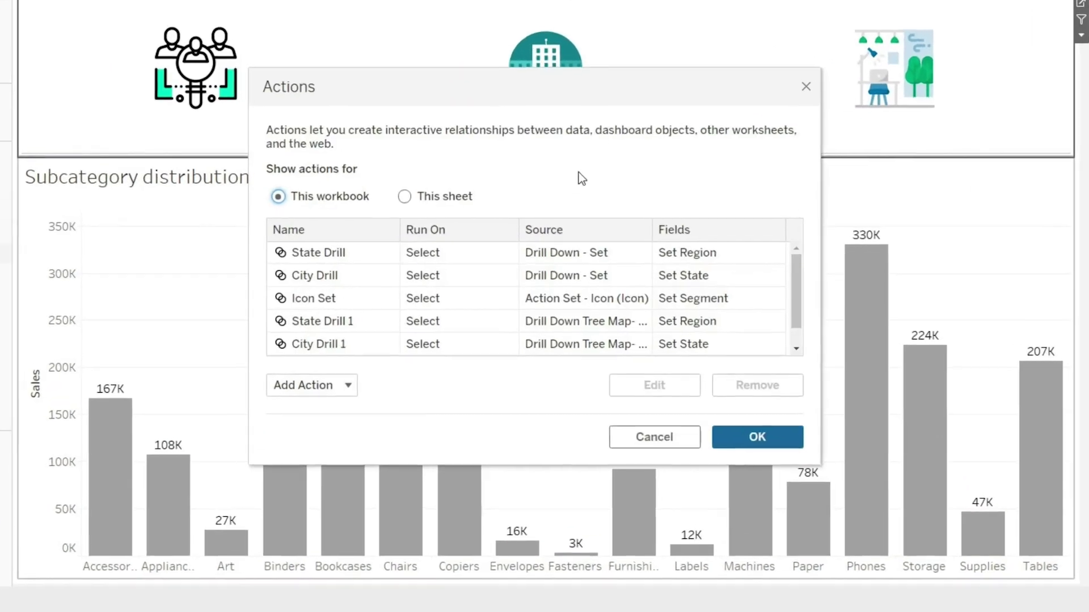
scroll(364, 315, down, 1)
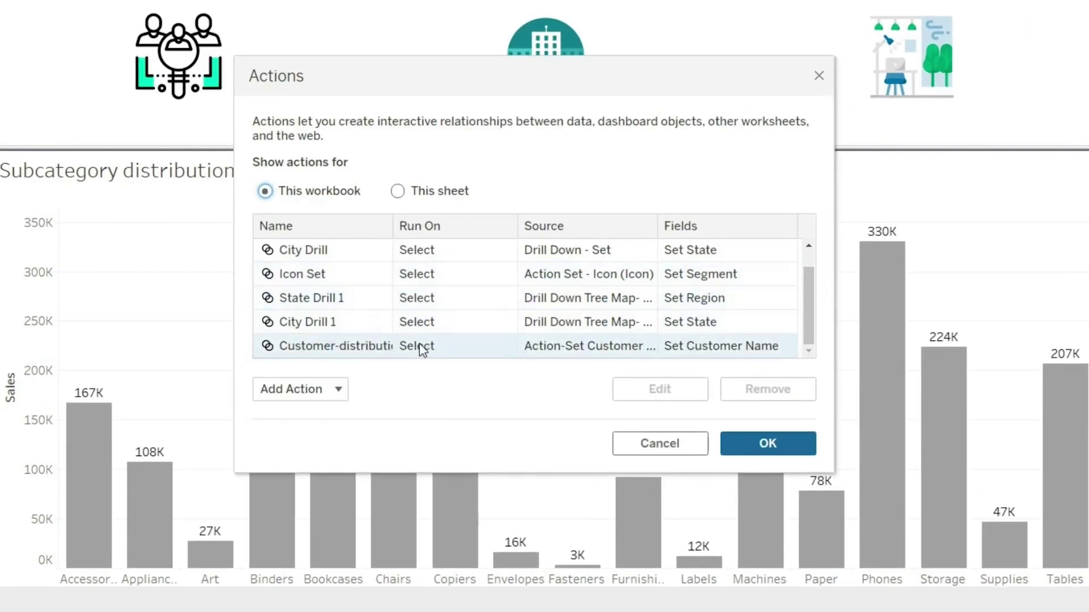
double_click(384, 274)
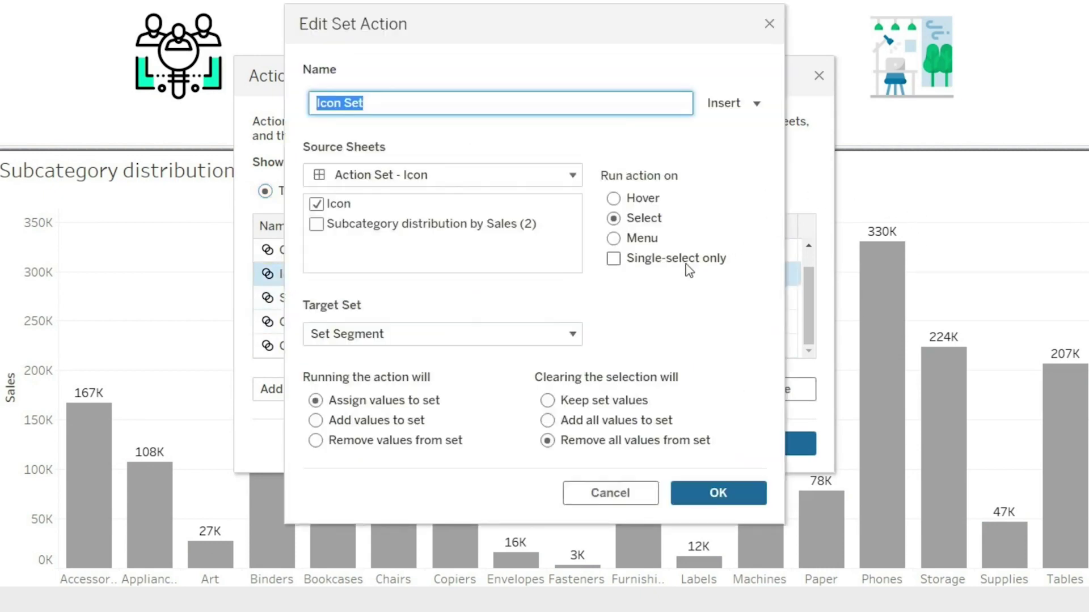
click(619, 261)
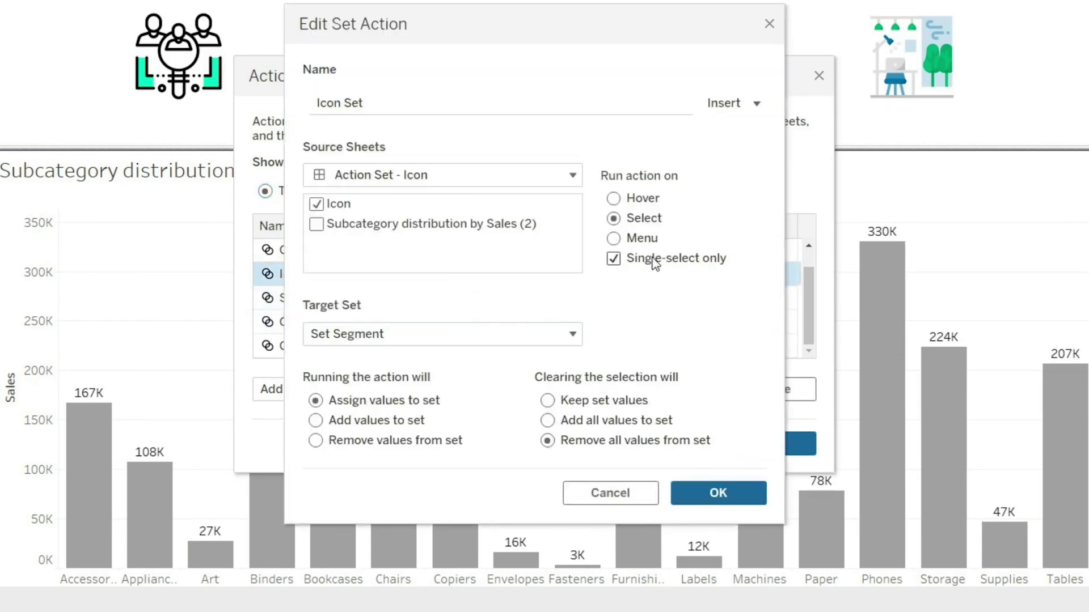
click(703, 501)
click(782, 437)
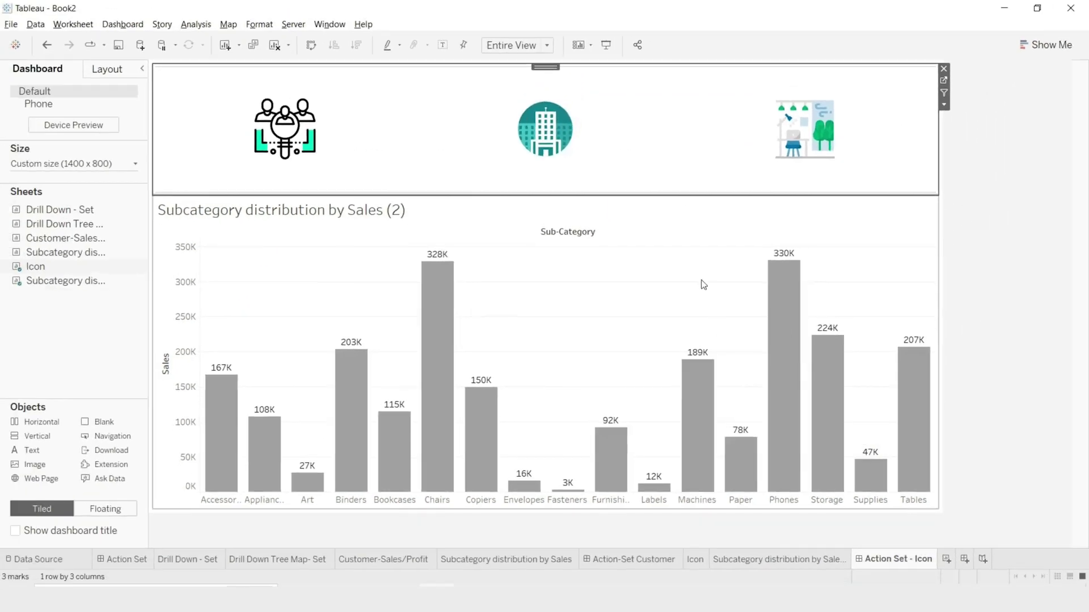
- Test single selection with the Corporate icon, a combined Home Office selection and the Consumer icon, and clear the selection
click(532, 96)
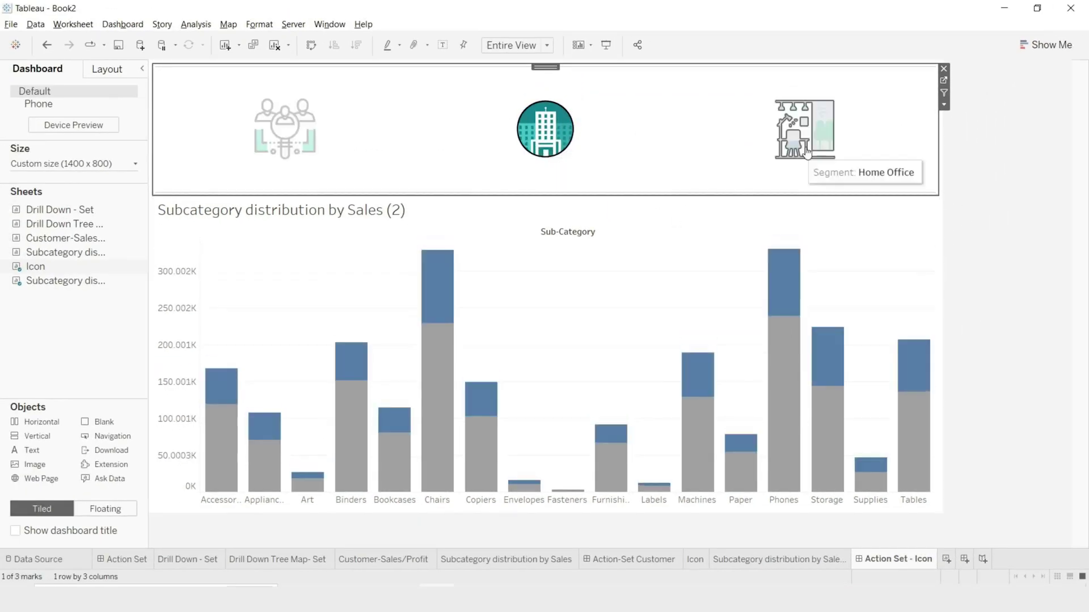
ctrl+click(808, 152)
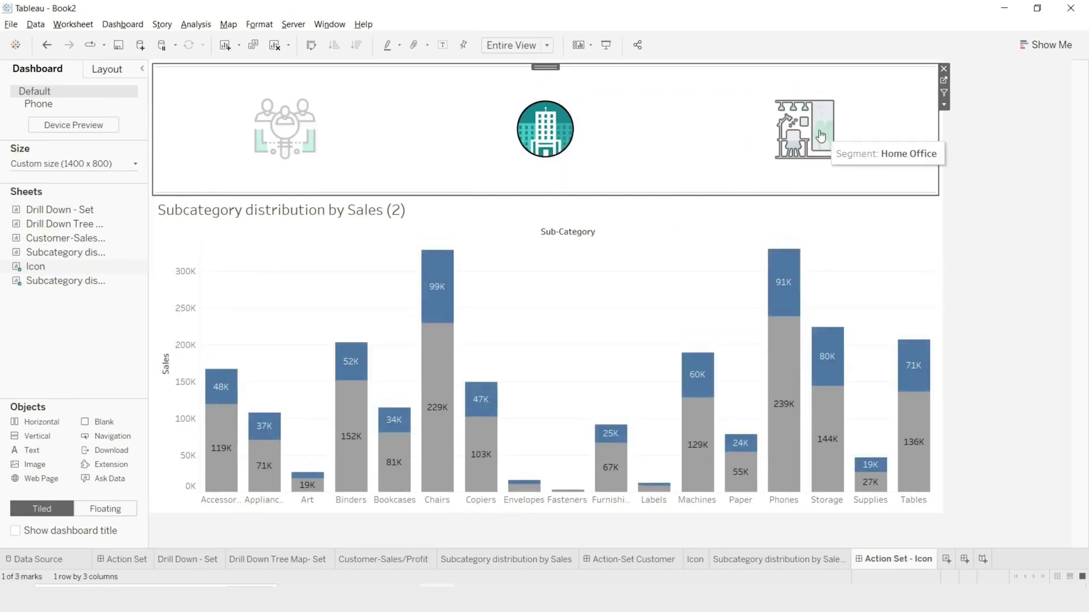
click(411, 142)
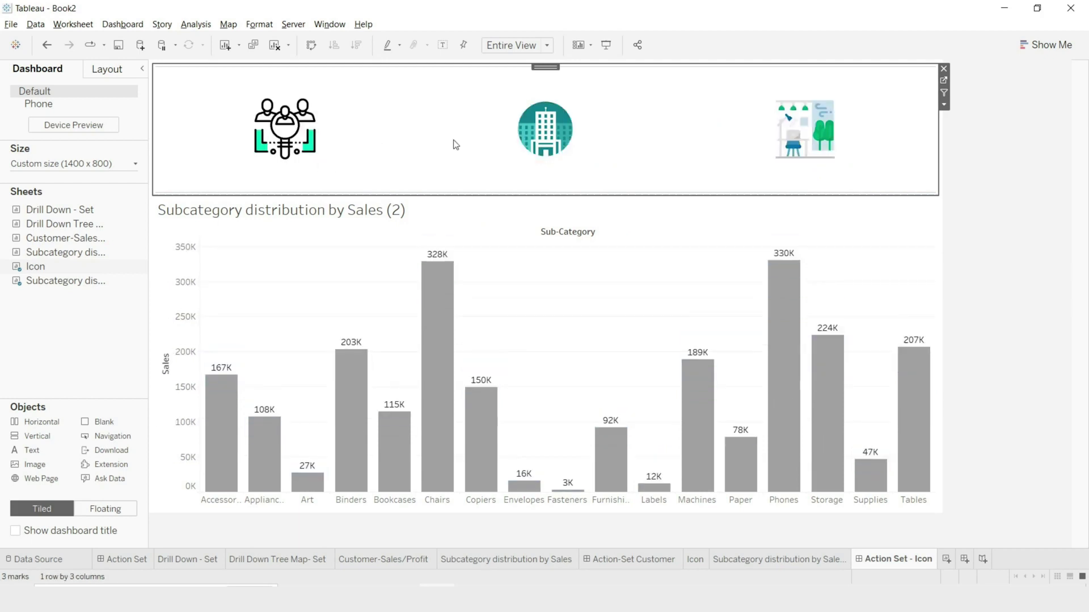
click(289, 125)
click(423, 149)
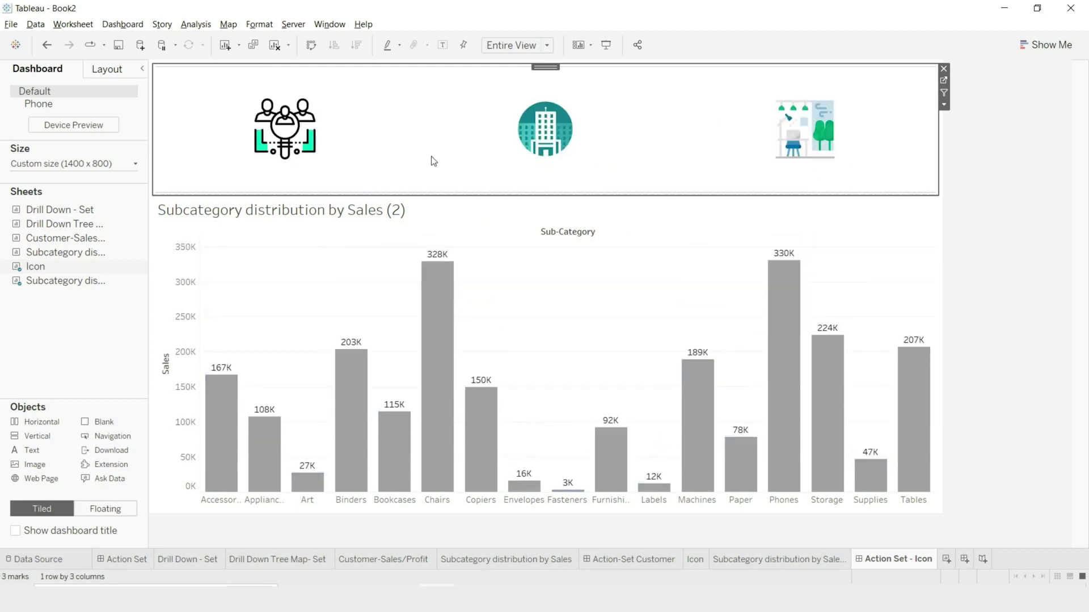
click(985, 294)
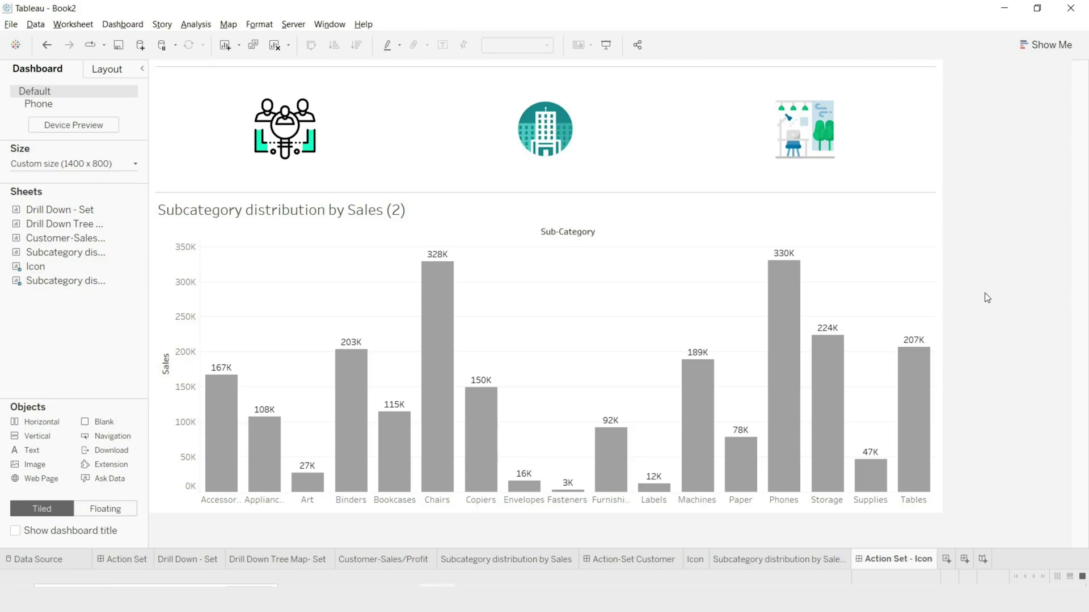